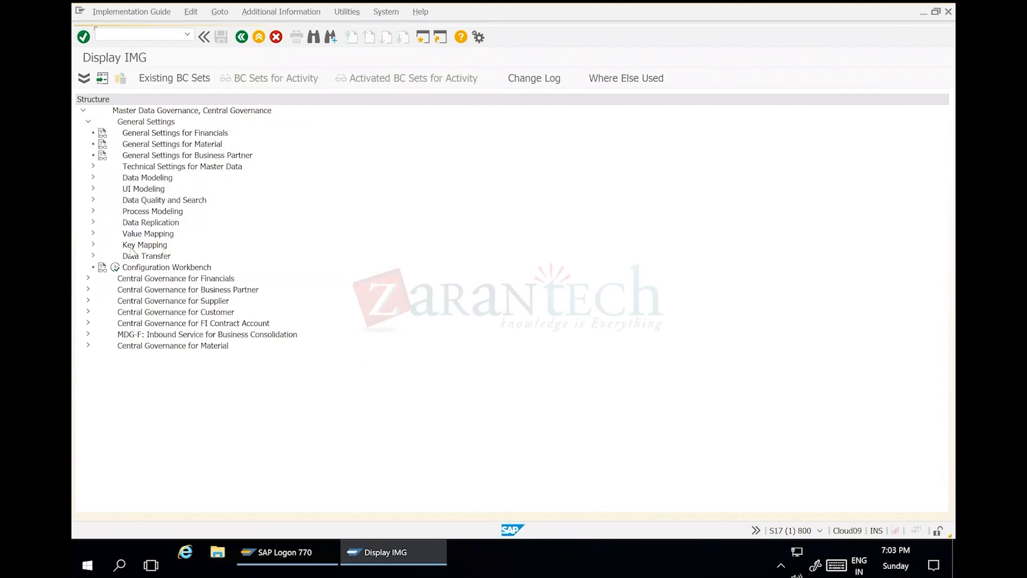
# Step: Open Define Technical Settings for Business Systems from the custom data replication settings in the implementation guide
pyautogui.click(129, 225)
pyautogui.click(94, 223)
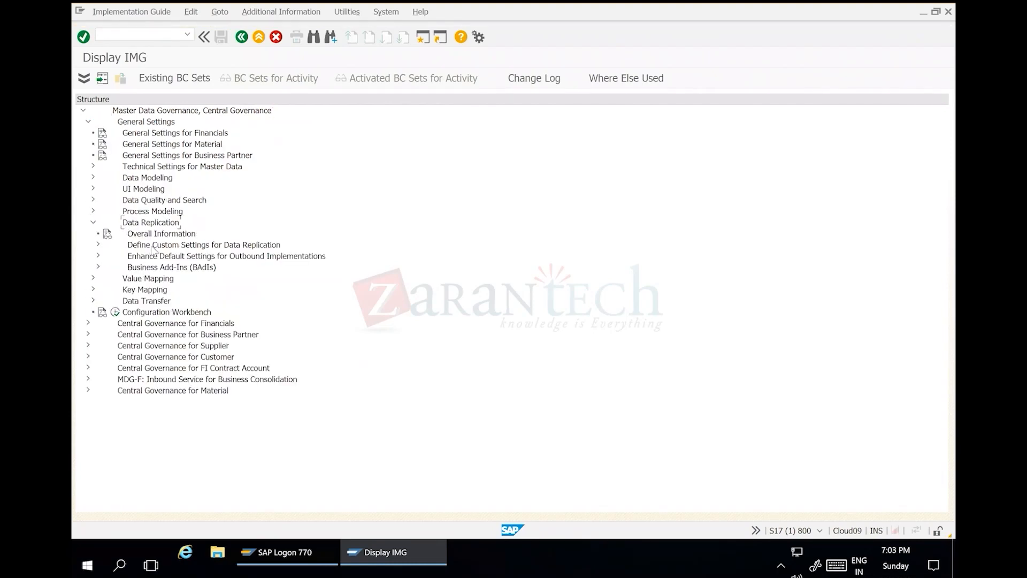
pyautogui.click(98, 245)
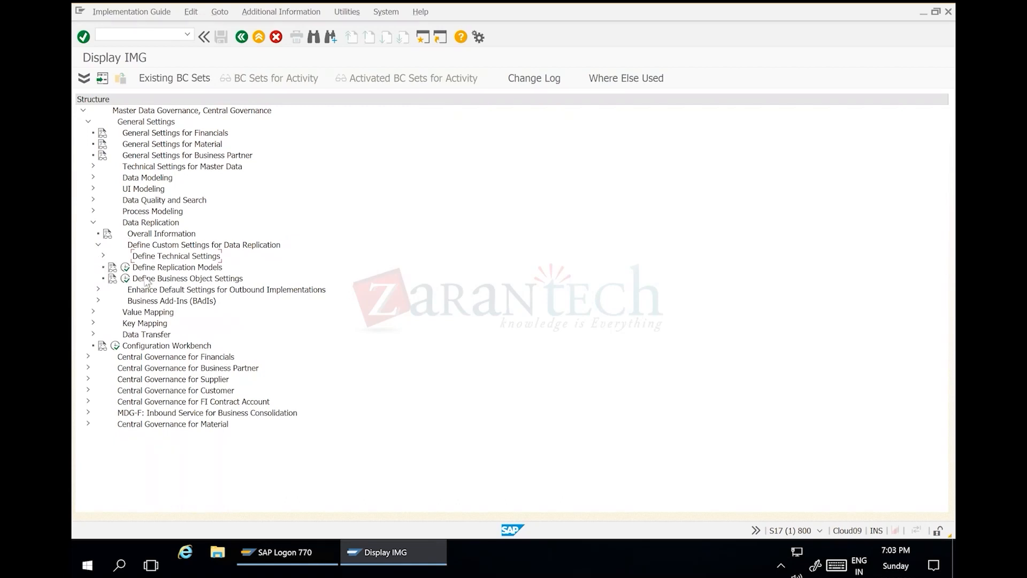
pyautogui.click(104, 257)
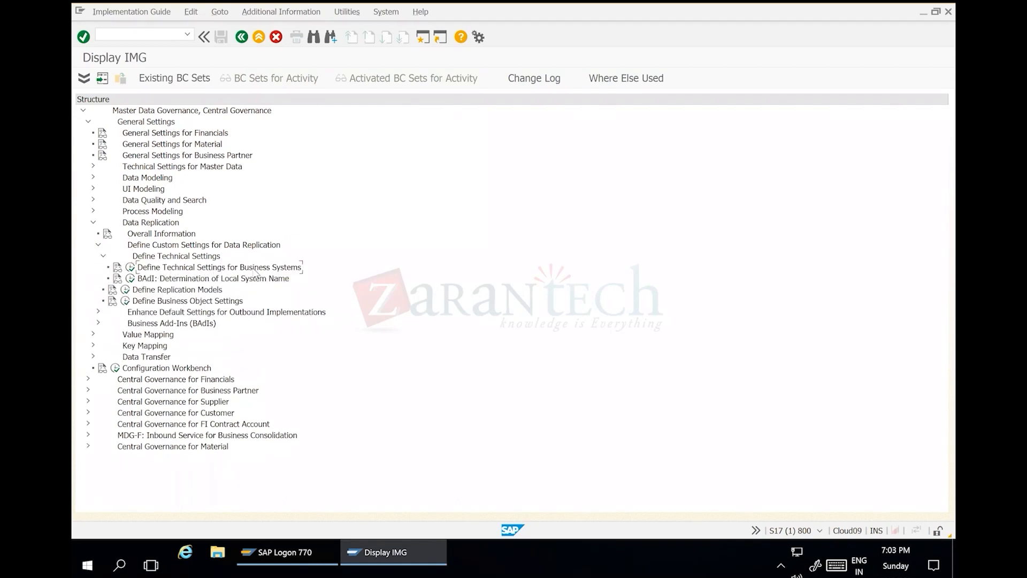
pyautogui.click(131, 267)
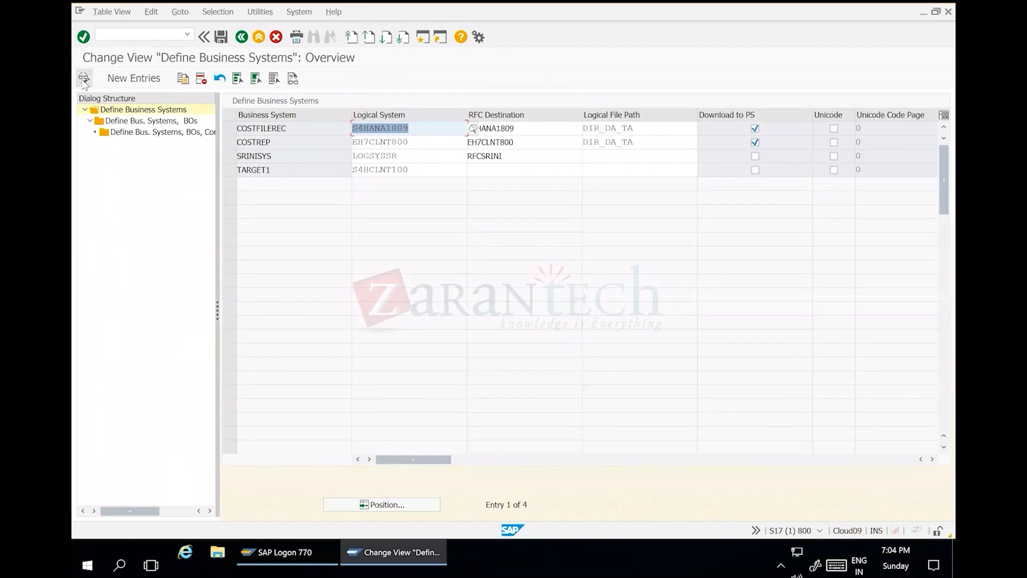
# Step: Switch the business systems overview to display mode and open the business objects assigned to TARGET1
pyautogui.click(83, 79)
pyautogui.click(233, 171)
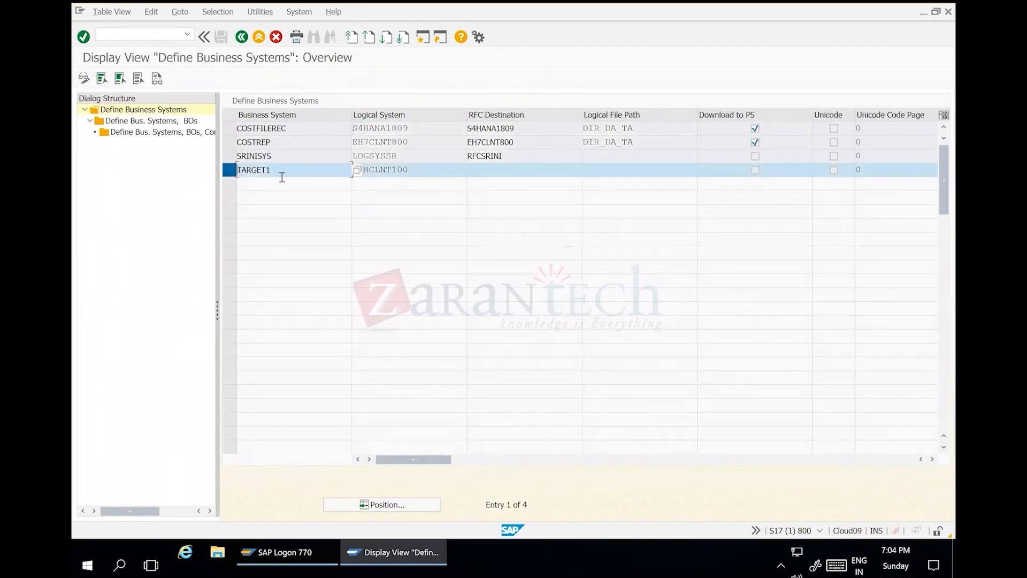
pyautogui.doubleClick(363, 172)
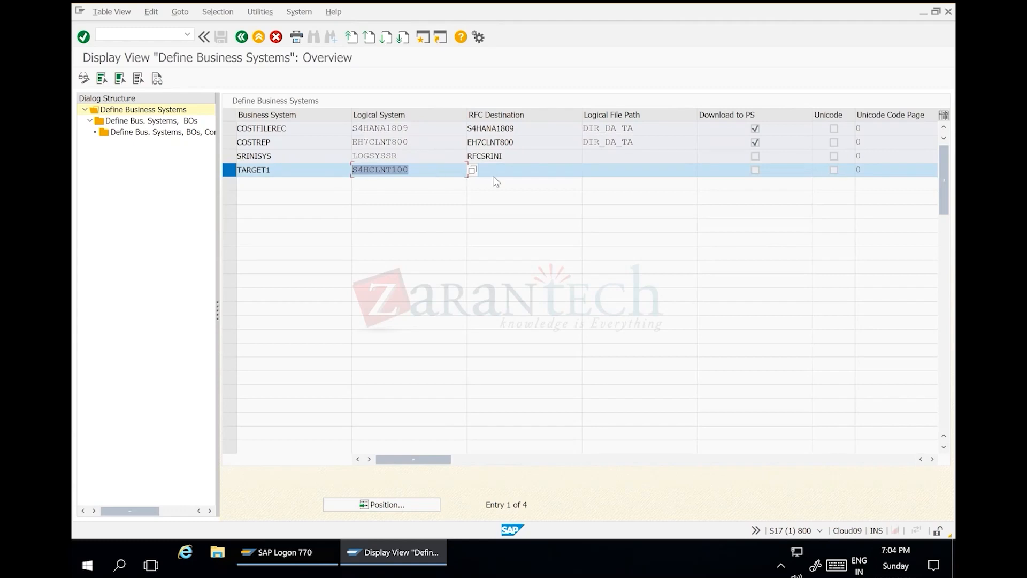
pyautogui.click(619, 170)
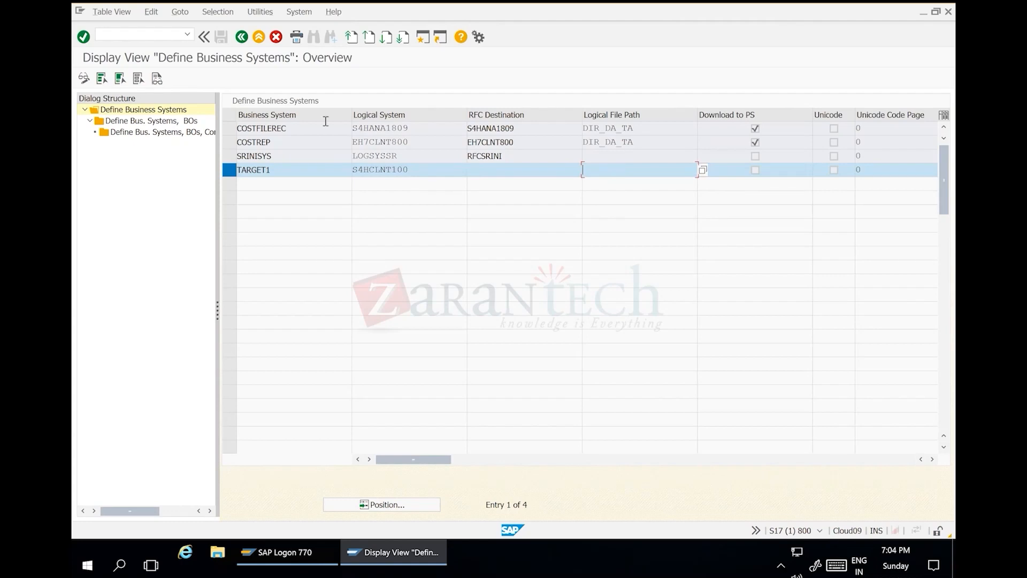
pyautogui.doubleClick(138, 125)
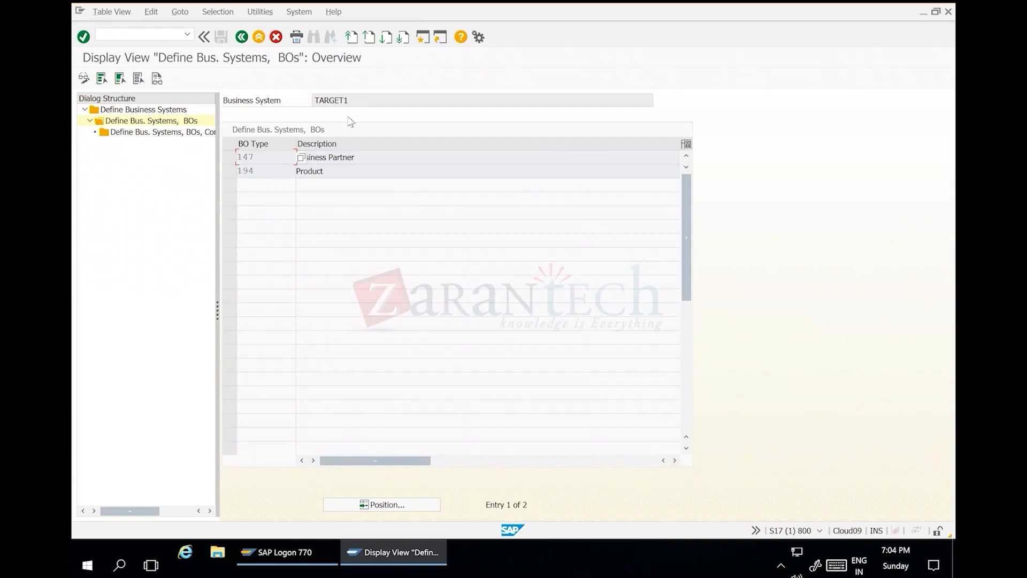
# Step: Select business object type 194 (Product) for TARGET1 and open its communication channel settings
pyautogui.click(248, 170)
pyautogui.doubleClick(355, 101)
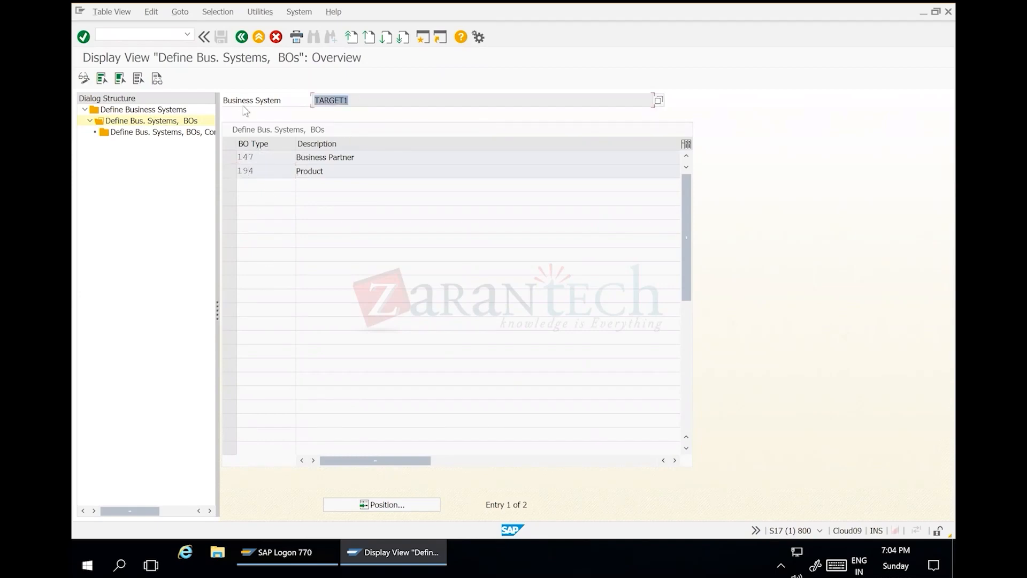
pyautogui.click(230, 171)
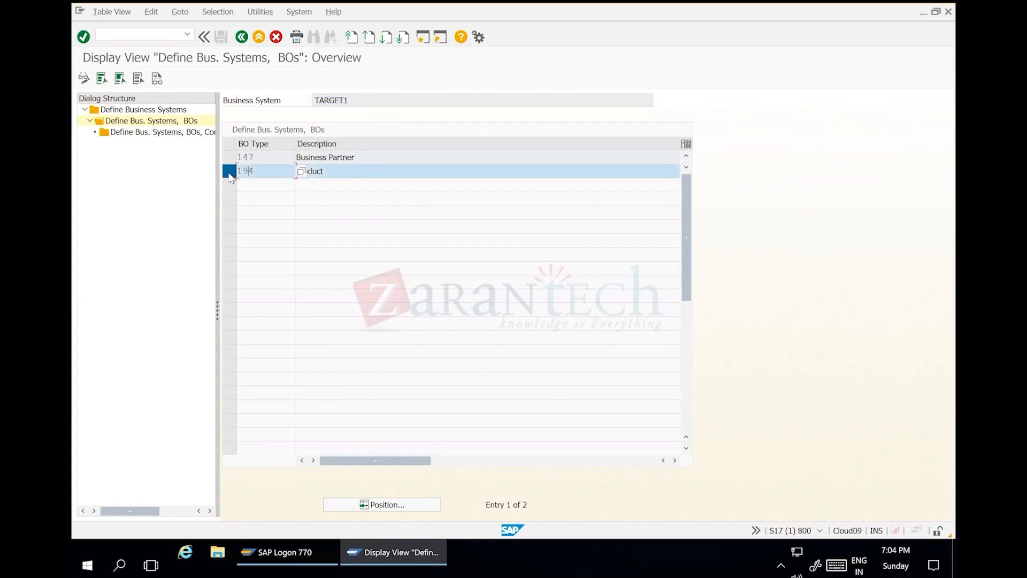
pyautogui.doubleClick(203, 133)
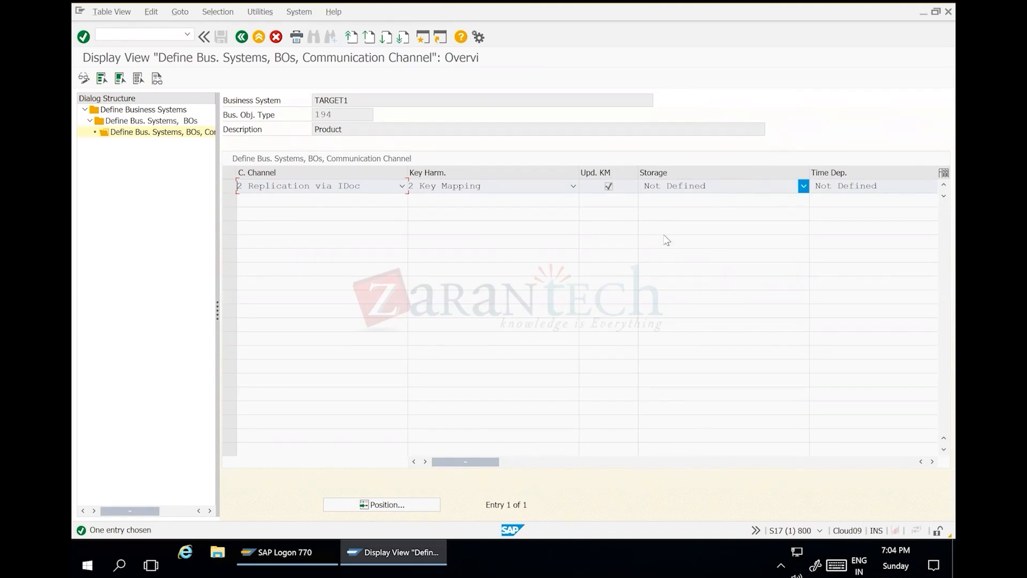
# Step: Examine the Product communication channel settings, including time dependency, consolidation templates, key harmonization and business object type
pyautogui.click(539, 456)
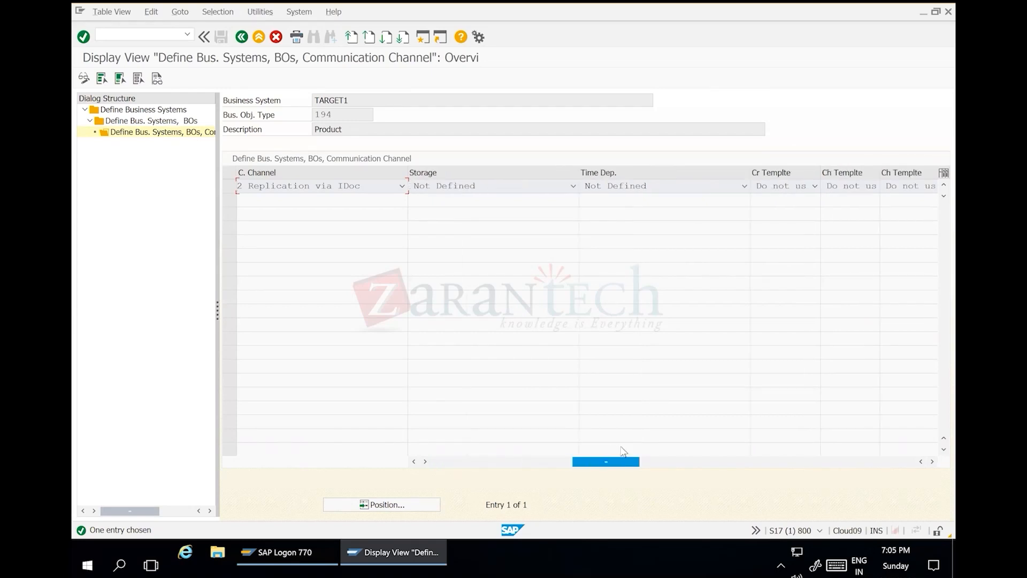
pyautogui.click(644, 188)
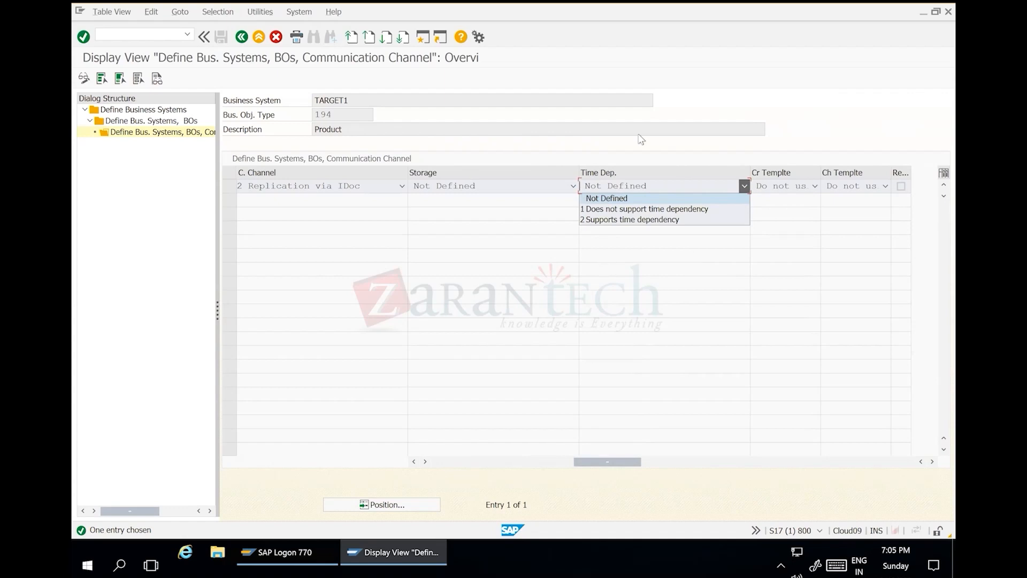
pyautogui.press('Down')
pyautogui.click(601, 463)
pyautogui.moveTo(600, 462); pyautogui.dragTo(679, 401)
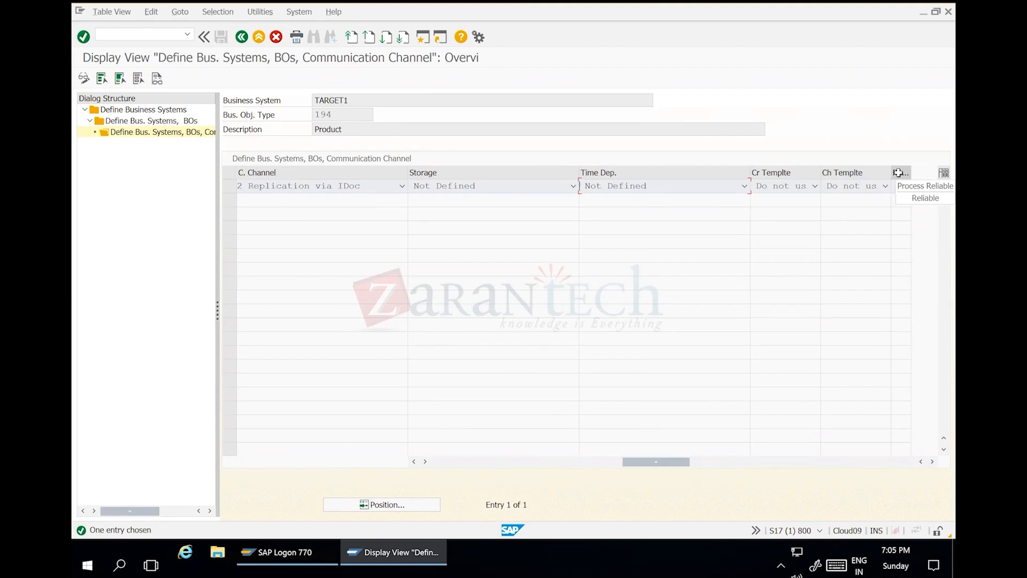
pyautogui.click(862, 188)
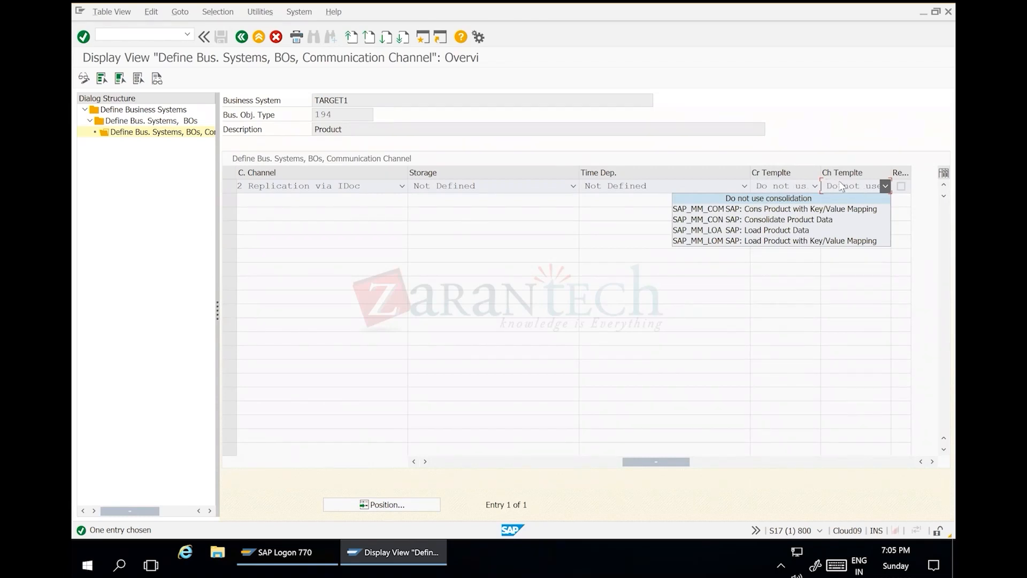
pyautogui.click(724, 322)
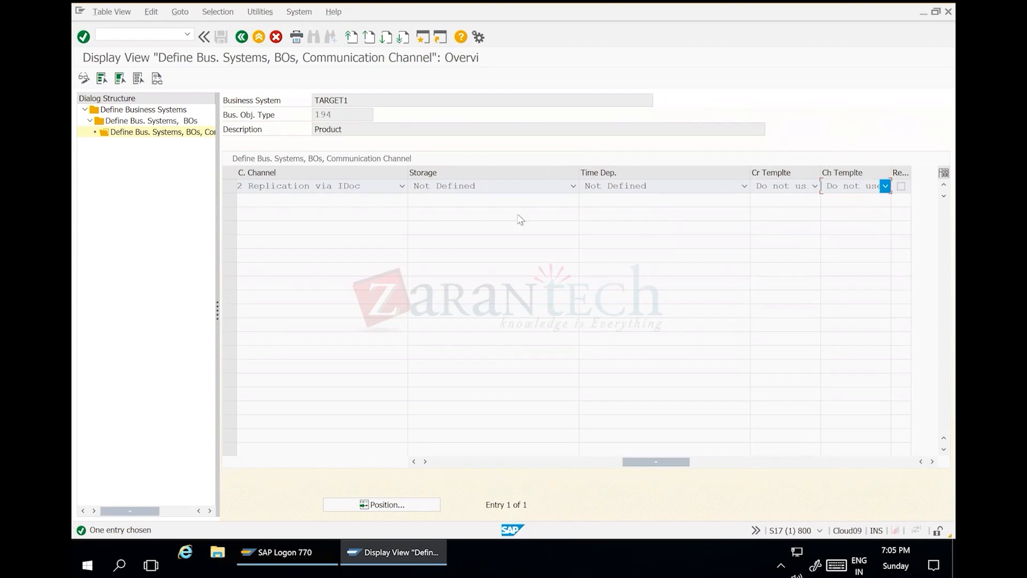
pyautogui.moveTo(673, 463); pyautogui.dragTo(289, 455)
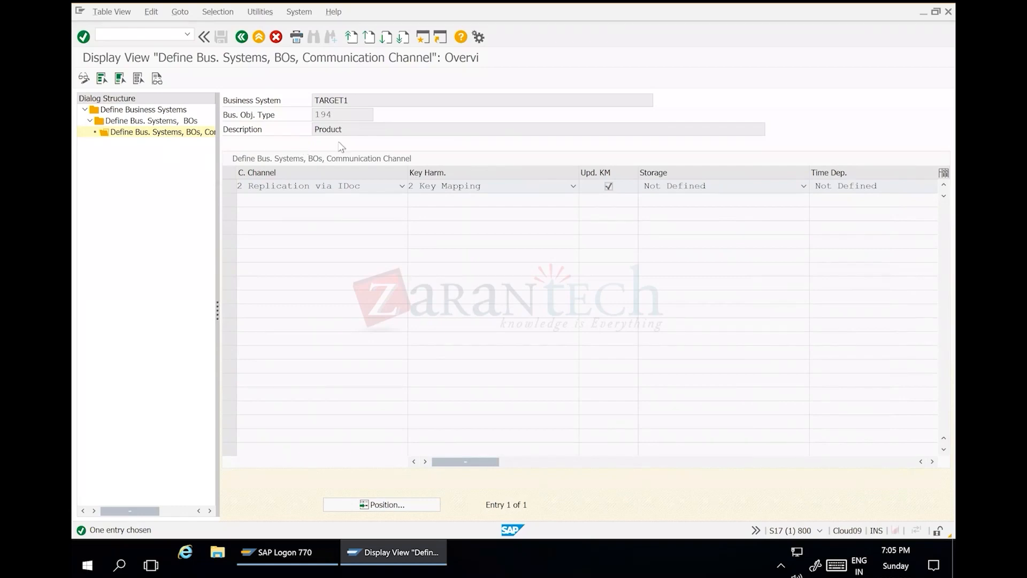
pyautogui.doubleClick(343, 114)
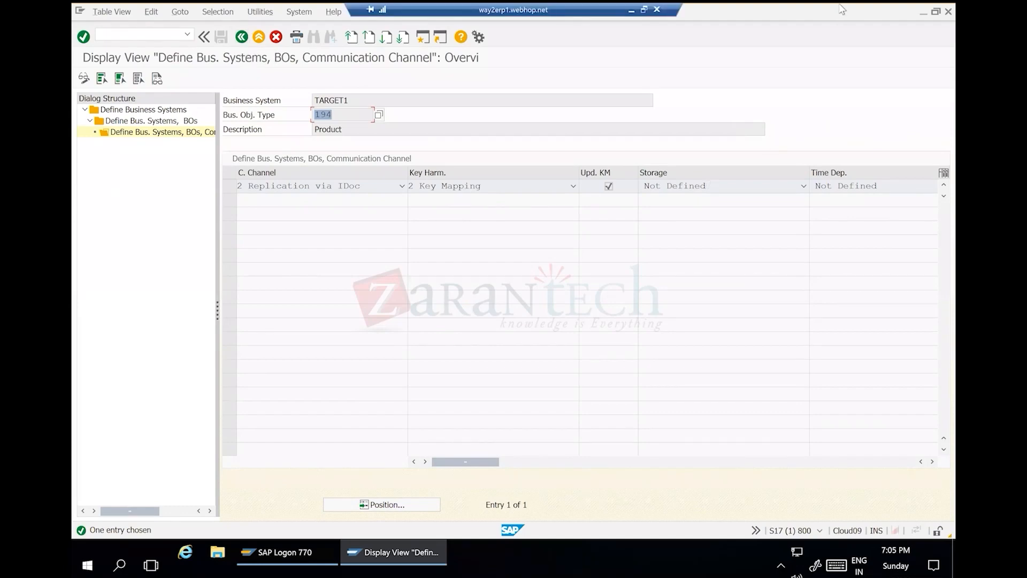
# Step: Leave the remote SAP session and open the MDG WF Notes workbook from the ZB5 folder in Excel
pyautogui.click(631, 9)
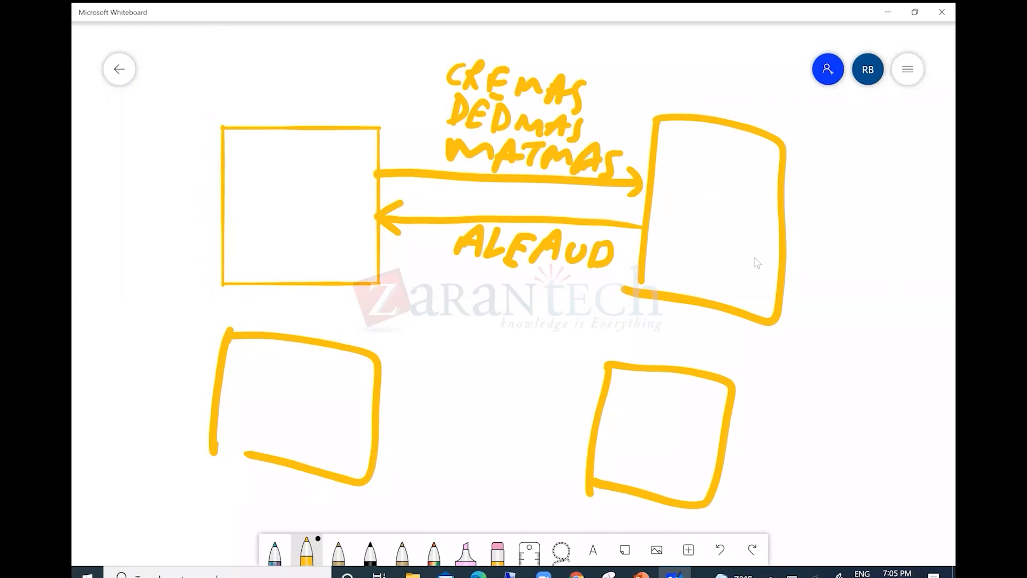
pyautogui.click(888, 12)
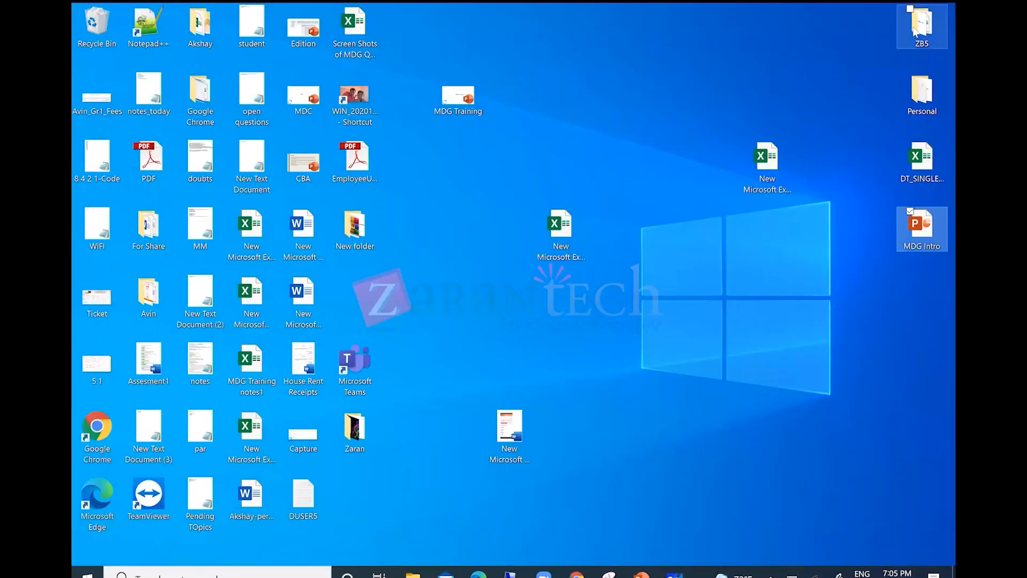
pyautogui.click(404, 247)
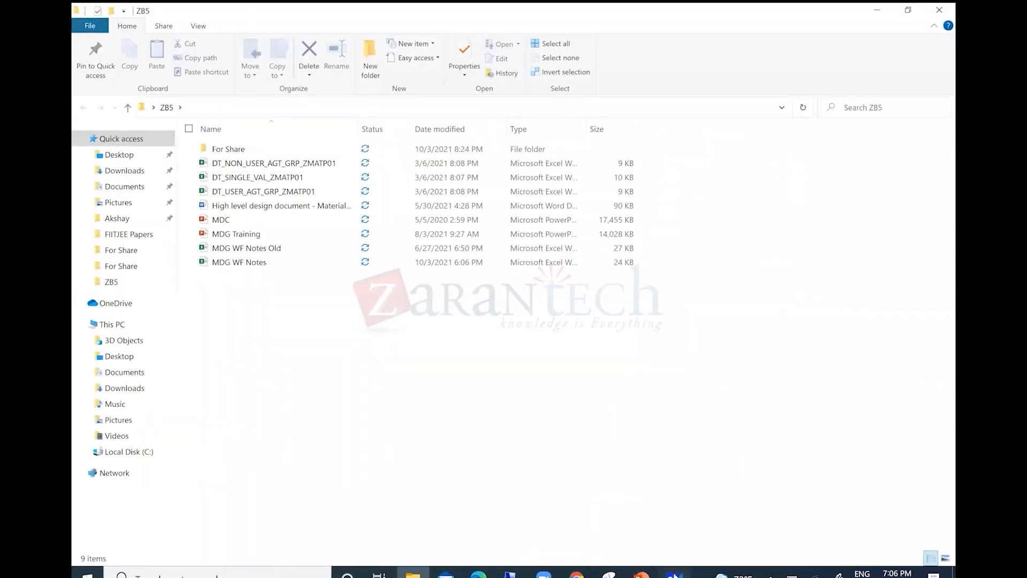
pyautogui.click(674, 574)
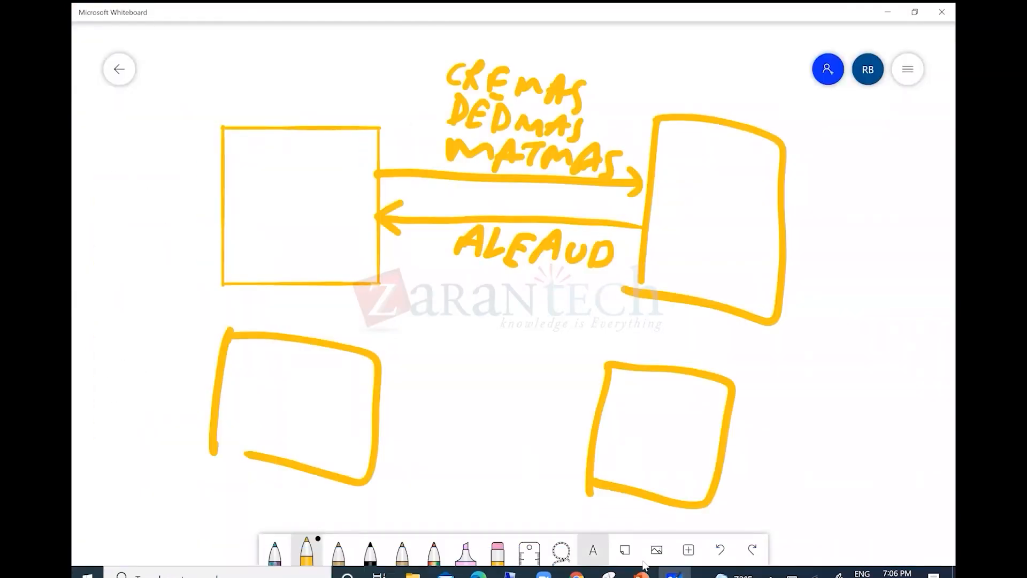
pyautogui.click(670, 574)
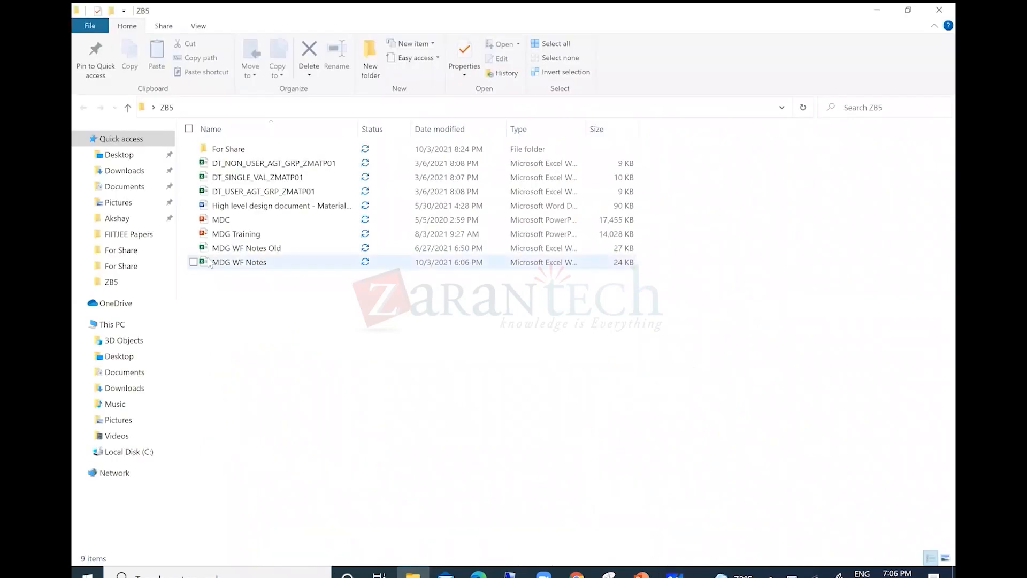
pyautogui.doubleClick(245, 263)
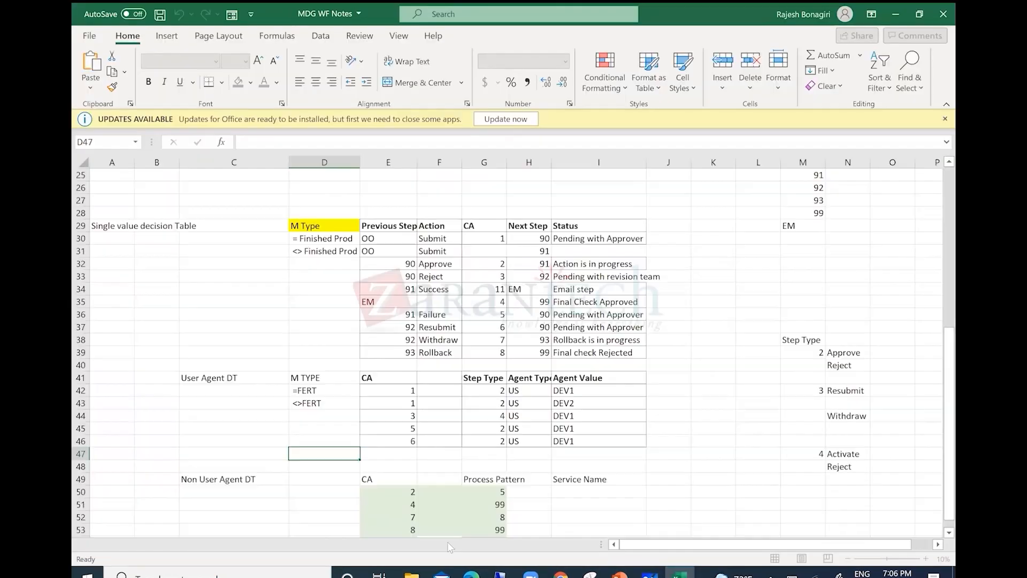
# Step: Fill the cell block C3:E10 on Sheet1 with yellow
pyautogui.click(393, 545)
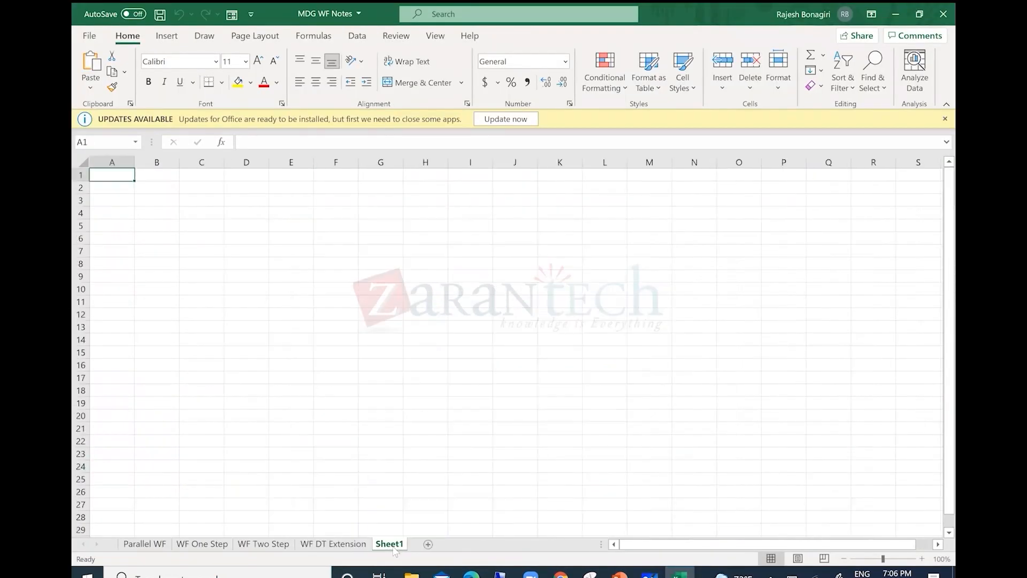
pyautogui.moveTo(200, 199); pyautogui.dragTo(309, 293)
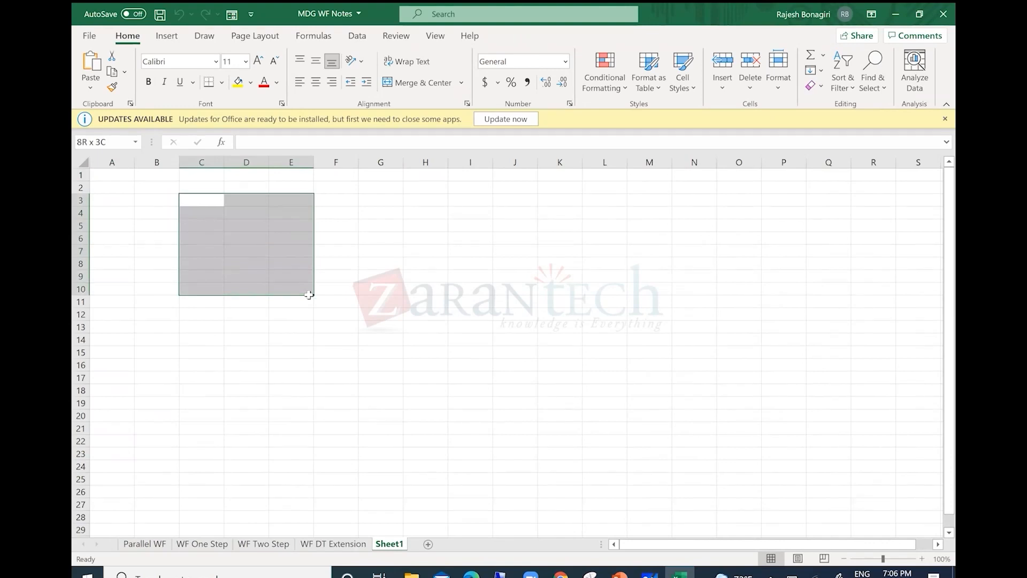
pyautogui.click(239, 85)
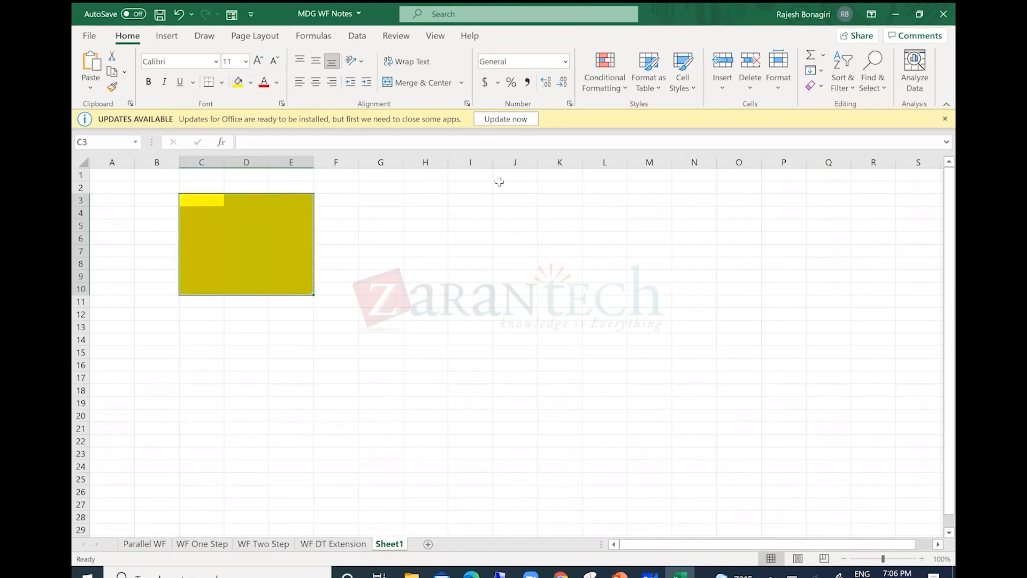
# Step: Fill the cell block J2:K4 with the gold theme colour
pyautogui.click(515, 188)
pyautogui.moveTo(544, 209); pyautogui.dragTo(562, 215)
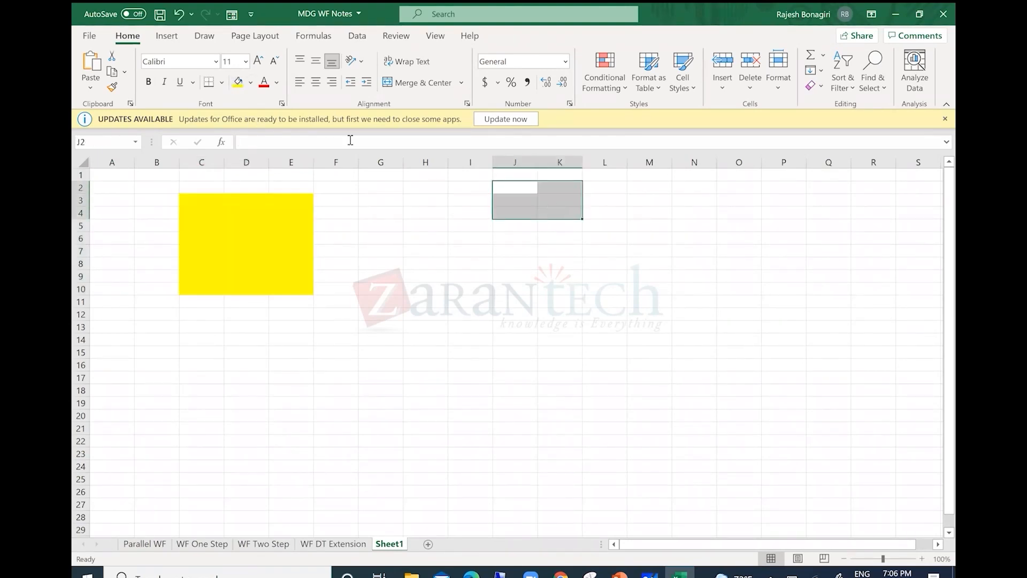
pyautogui.click(238, 82)
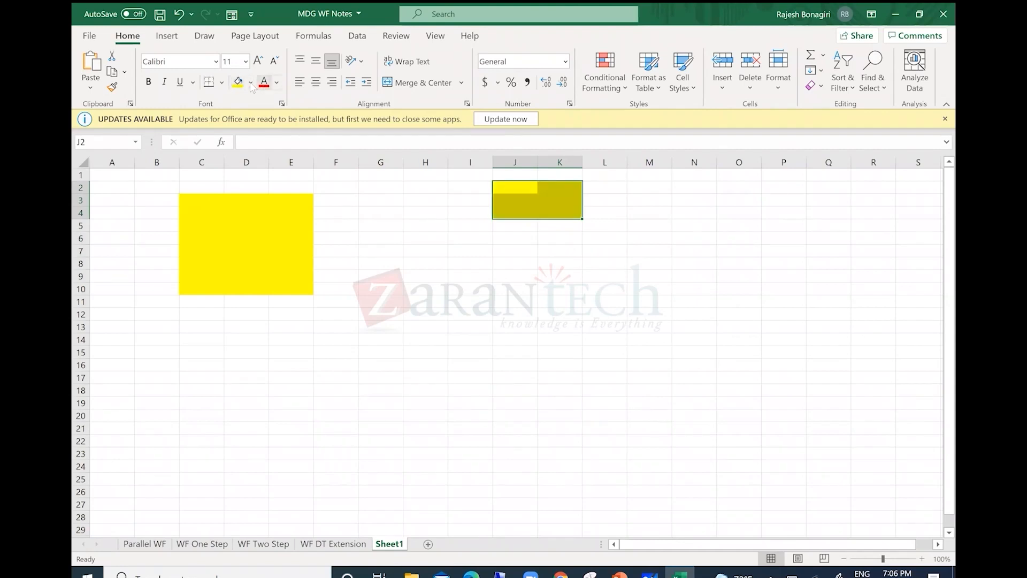
pyautogui.click(250, 83)
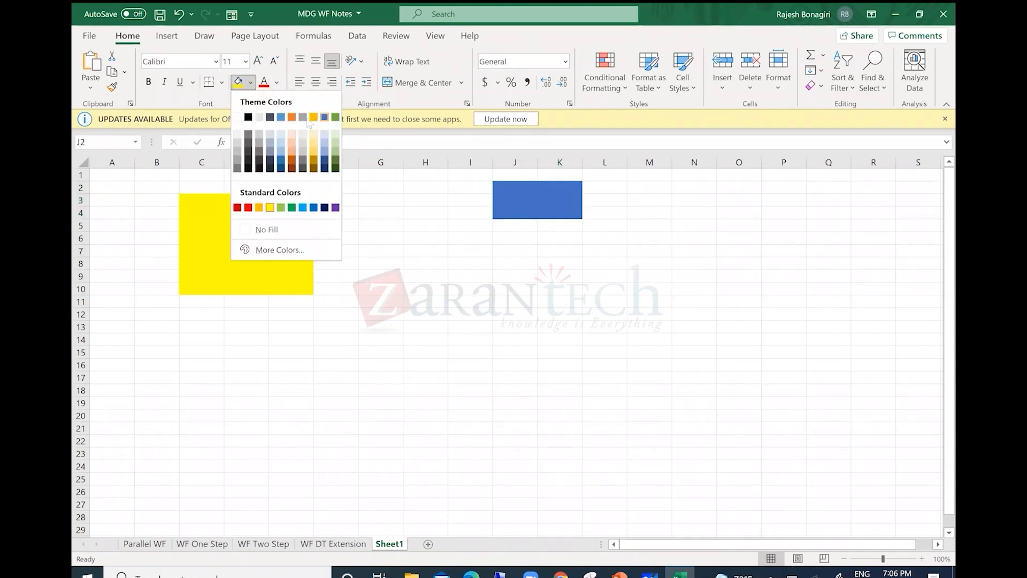
pyautogui.click(313, 118)
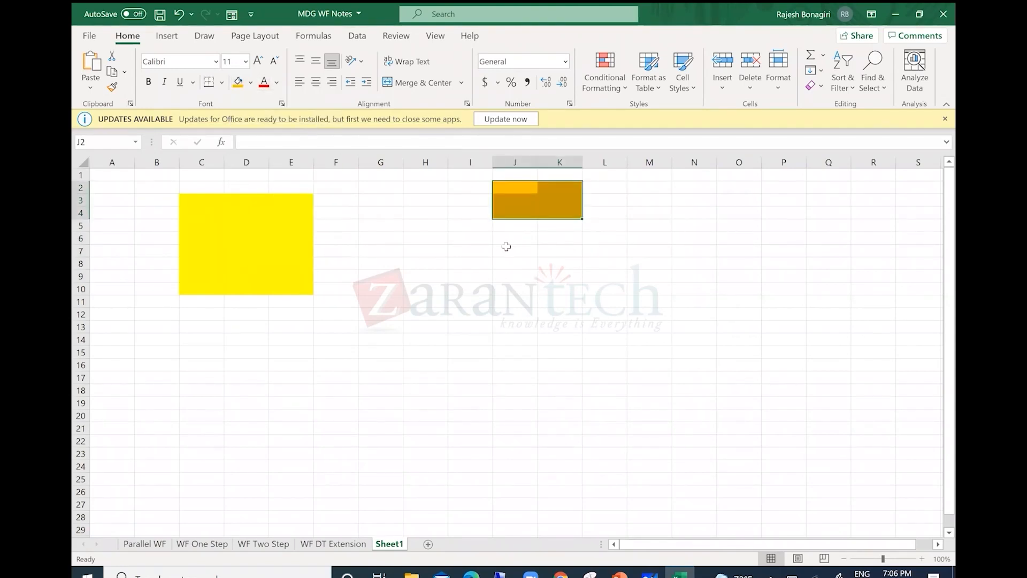
# Step: Fill the cell block J7:K10 with a light green theme colour
pyautogui.moveTo(513, 250); pyautogui.dragTo(561, 289)
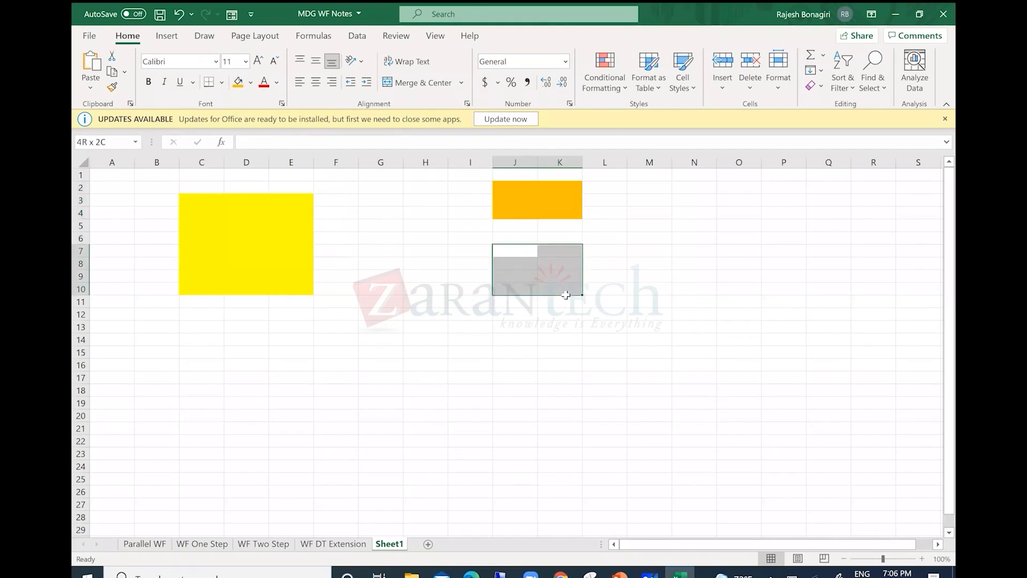
pyautogui.click(251, 83)
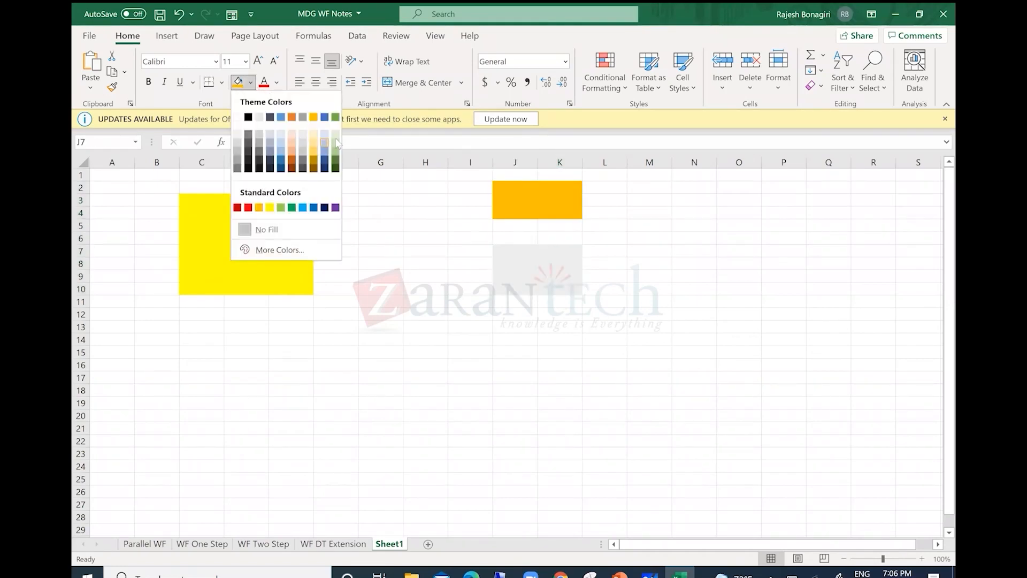
pyautogui.click(337, 140)
# Step: Fill the cell block J14:K17 with a light blue theme colour
pyautogui.moveTo(509, 336); pyautogui.dragTo(571, 380)
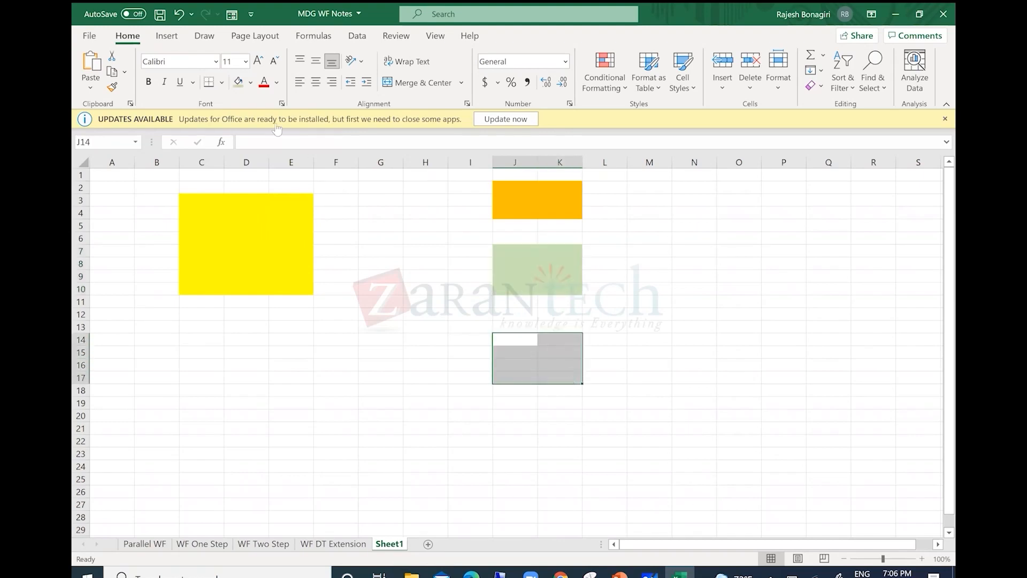
pyautogui.click(250, 82)
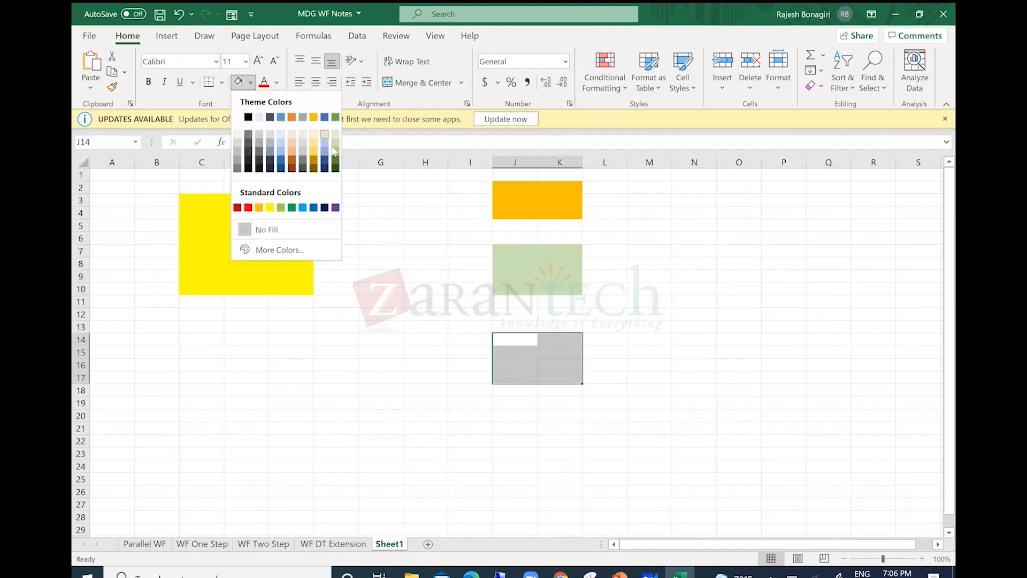
pyautogui.click(281, 143)
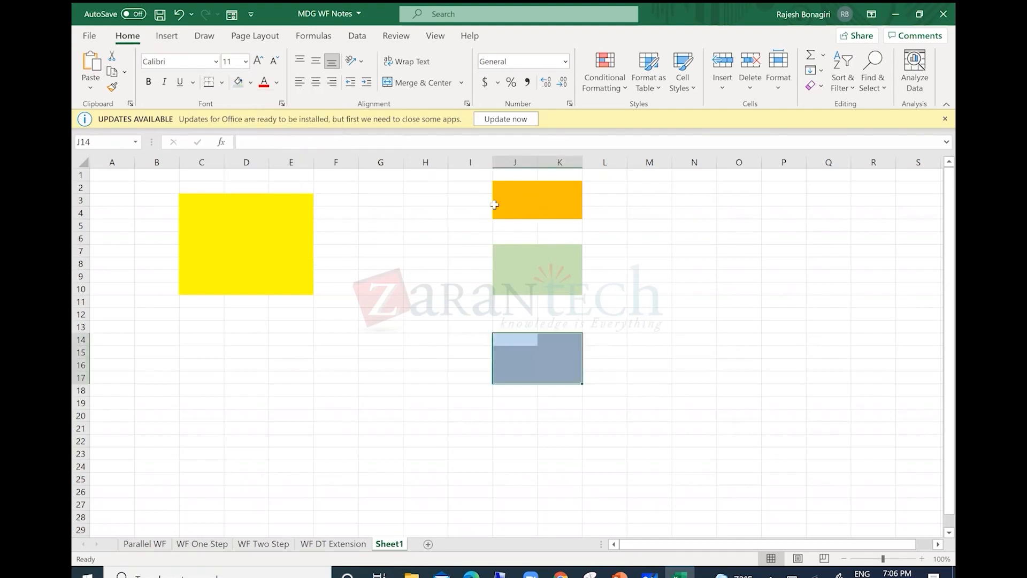
# Step: Label the three coloured blocks in column L with T1 in L3, T2 in L8 and T3 in L15
pyautogui.click(468, 200)
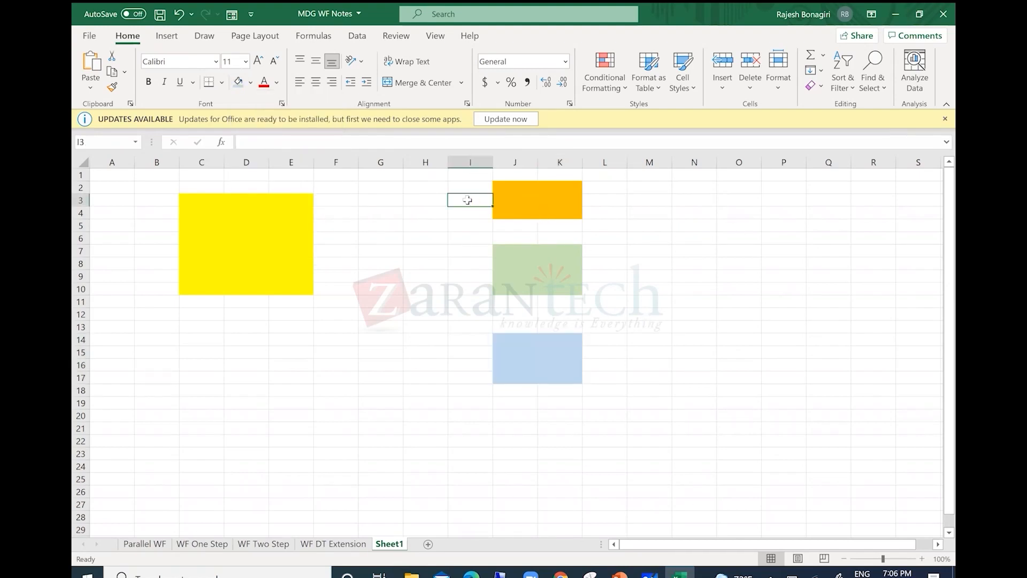
pyautogui.click(608, 199)
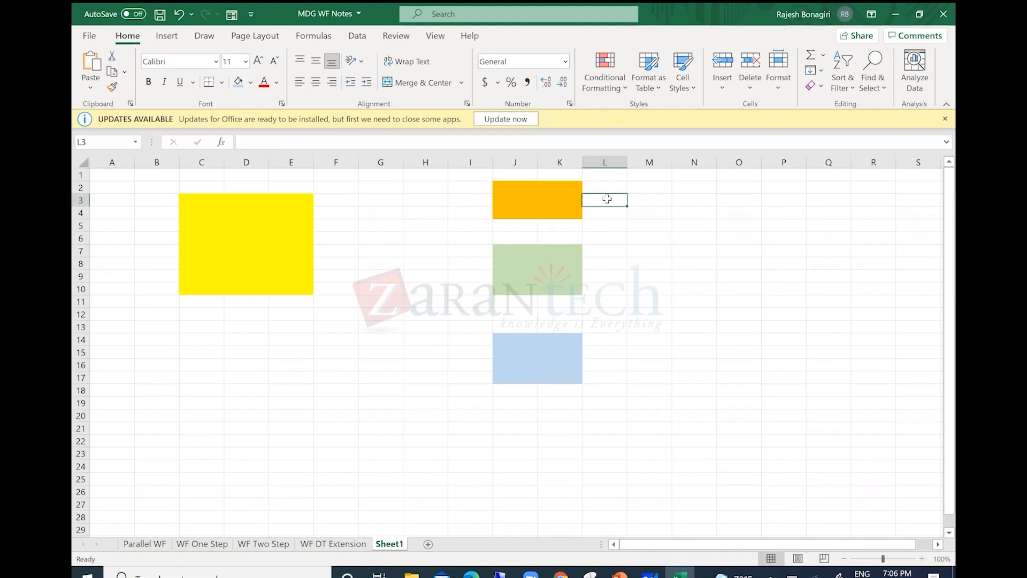
pyautogui.write('T1')
pyautogui.press('Return')
pyautogui.press('Return')
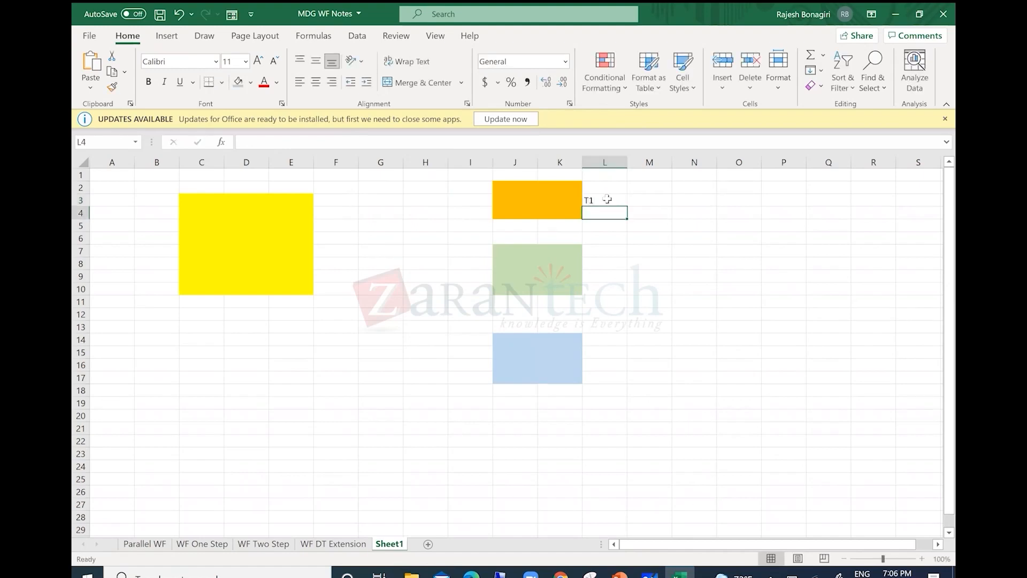
pyautogui.press('Return')
pyautogui.press('Return')
pyautogui.press('Return')
pyautogui.write('T2')
pyautogui.press('Return')
pyautogui.press('Return')
pyautogui.press('Return')
pyautogui.press('Return')
pyautogui.press('Return')
pyautogui.press('Return')
pyautogui.press('Return')
pyautogui.write('T3')
pyautogui.press('Return')
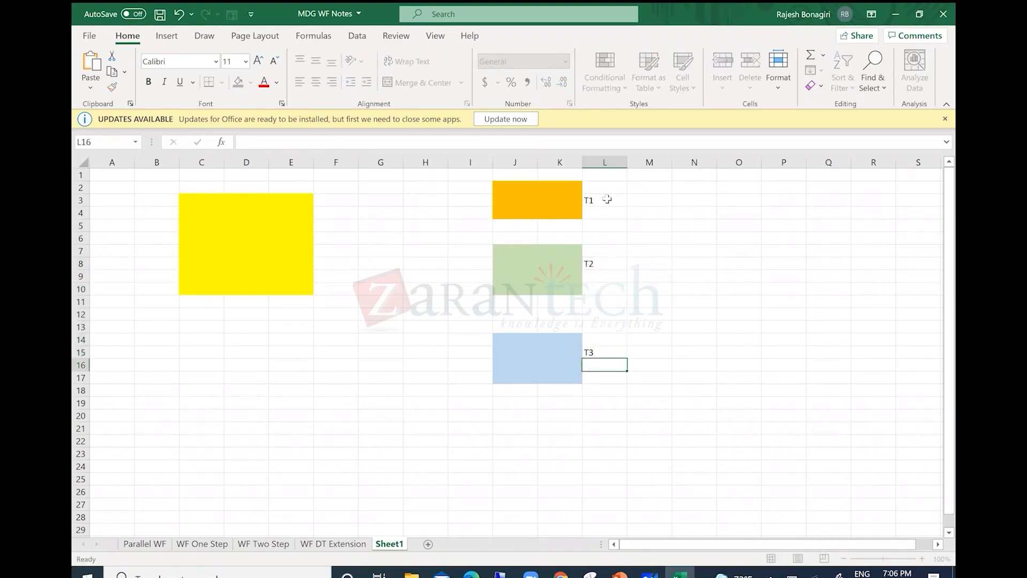
# Step: List MM and BP in cells M3 and M4 beside the T1 label
pyautogui.press('Up')
pyautogui.press('Up')
pyautogui.press('Up')
pyautogui.press('Left')
pyautogui.press('Left')
pyautogui.press('Up')
pyautogui.press('Up')
pyautogui.press('Up')
pyautogui.press('Up')
pyautogui.press('Up')
pyautogui.press('Up')
pyautogui.press('Up')
pyautogui.press('Up')
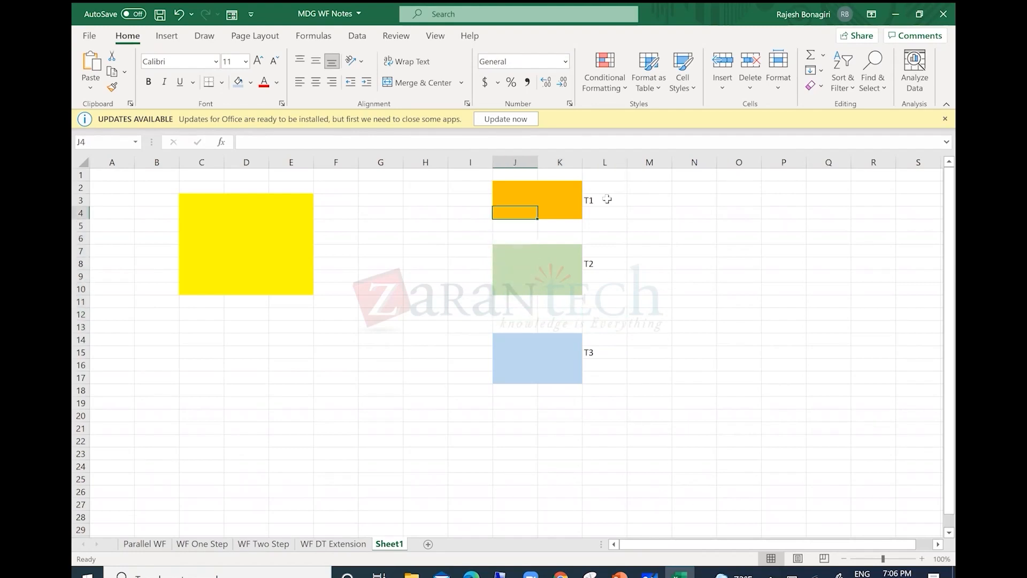
pyautogui.press('Right')
pyautogui.press('Right')
pyautogui.press('Right')
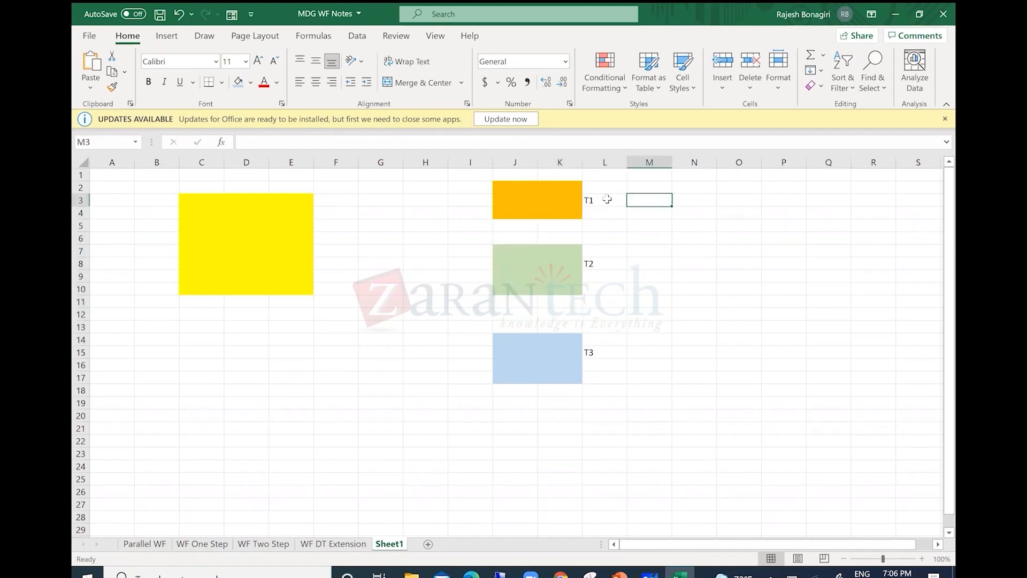
pyautogui.write('MM')
pyautogui.press('Return')
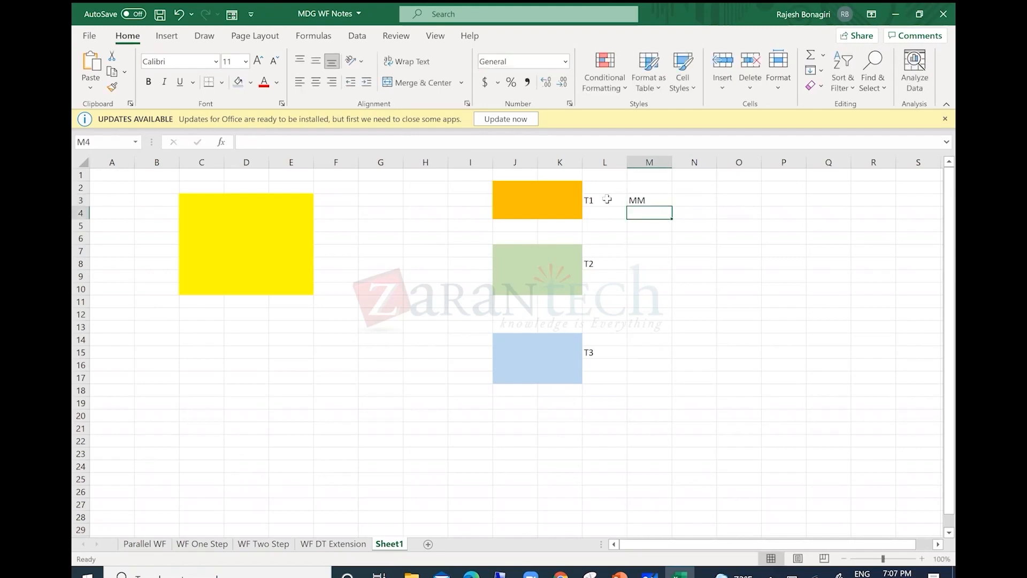
pyautogui.write('BP')
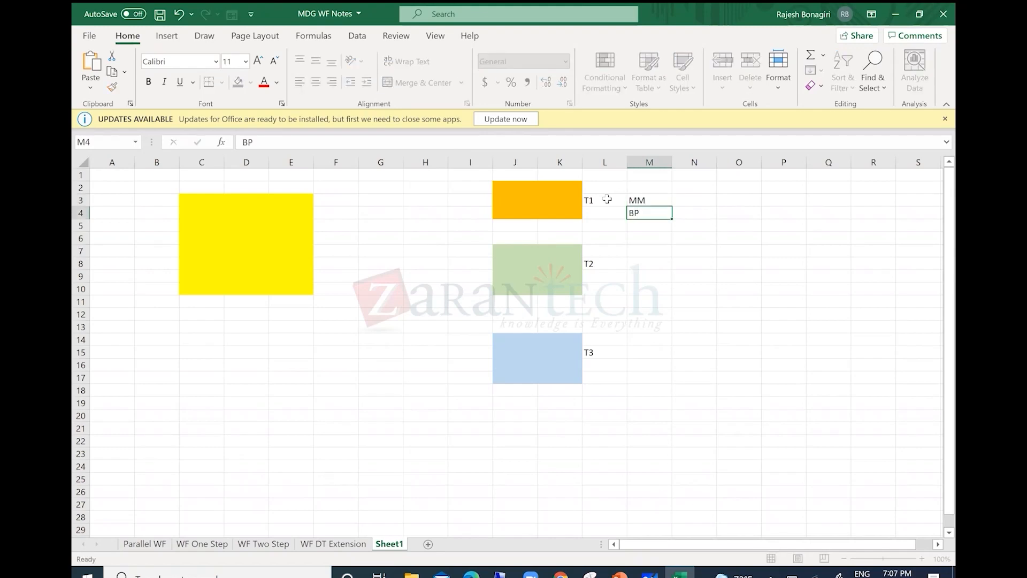
pyautogui.press('Return')
# Step: Enter MM in cell M8 beside the T2 label
pyautogui.press('Down')
pyautogui.press('Down')
pyautogui.press('Down')
pyautogui.write('MM')
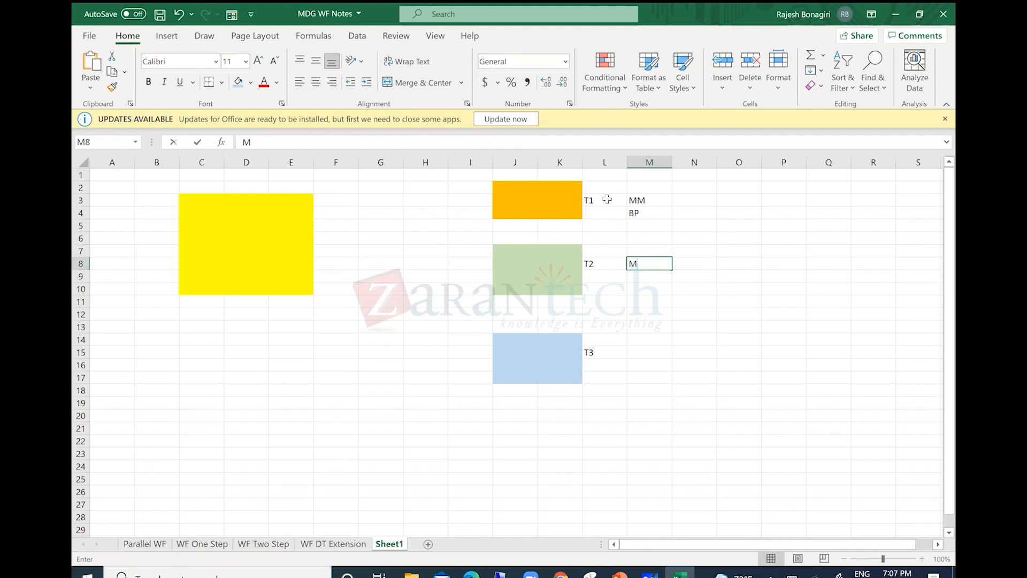
pyautogui.press('Return')
# Step: List MM, Customer and Vendor in cells M15 to M17 beside the T3 label
pyautogui.press('Down')
pyautogui.press('Down')
pyautogui.press('Down')
pyautogui.press('Down')
pyautogui.press('Down')
pyautogui.press('Down')
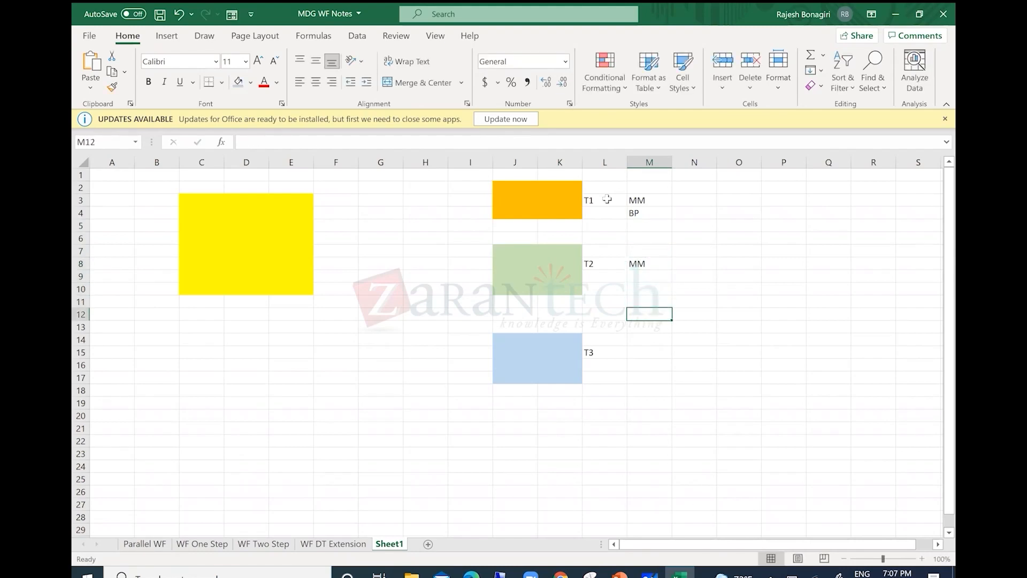
pyautogui.write('MM')
pyautogui.press('Return')
pyautogui.write('CUs')
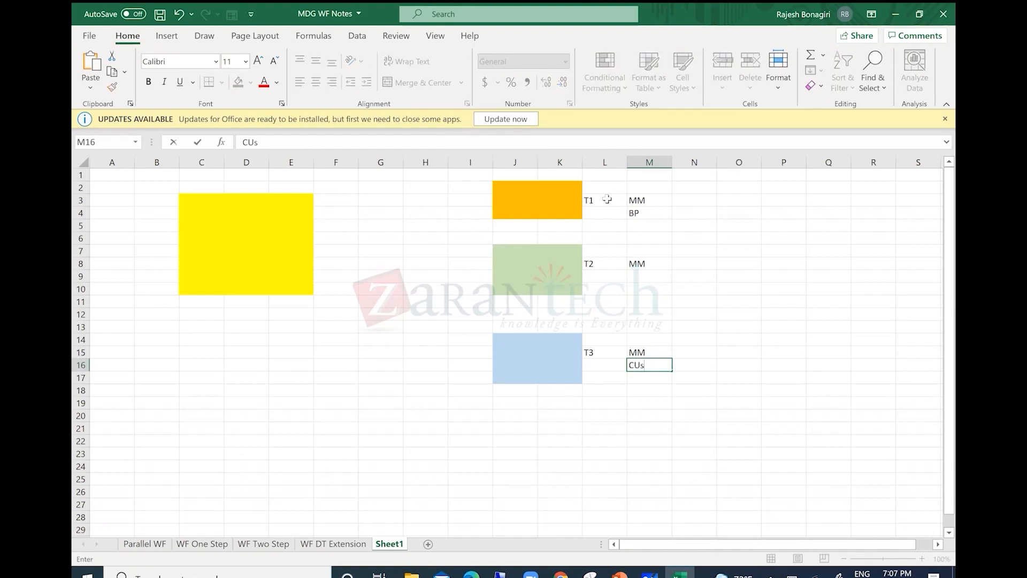
pyautogui.press('BackSpace')
pyautogui.write('ustomer')
pyautogui.press('Return')
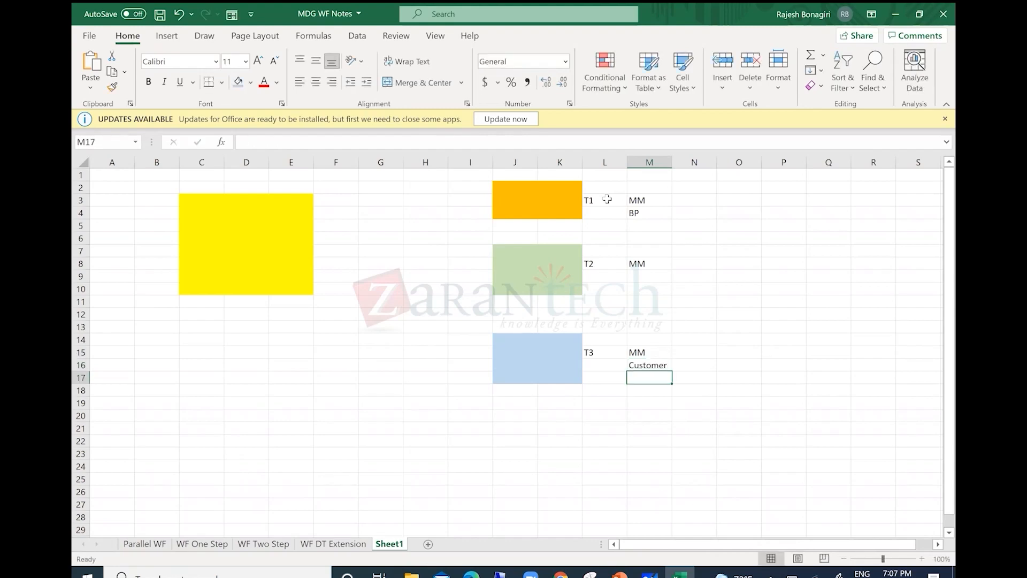
pyautogui.write('Vendor')
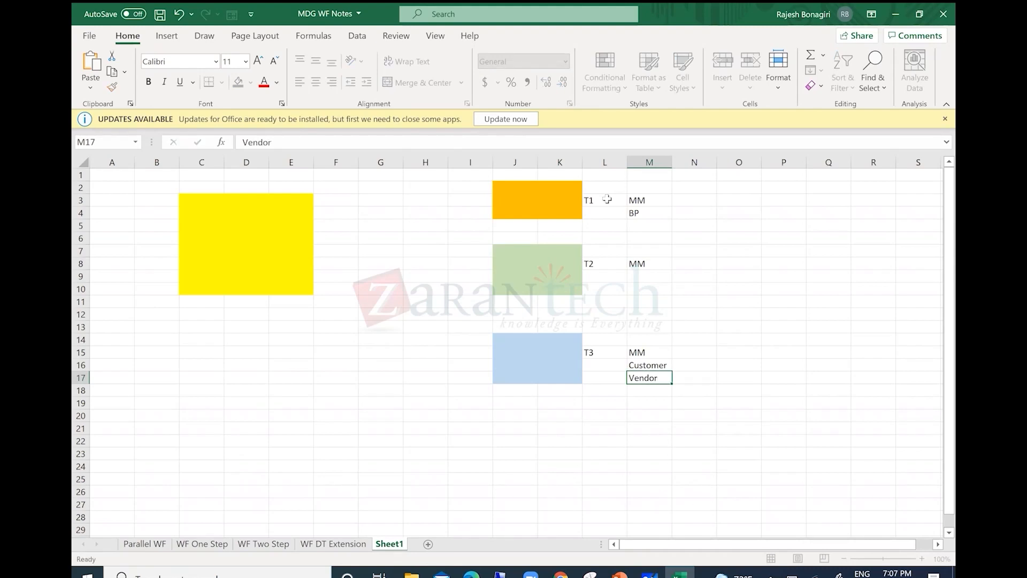
pyautogui.press('Return')
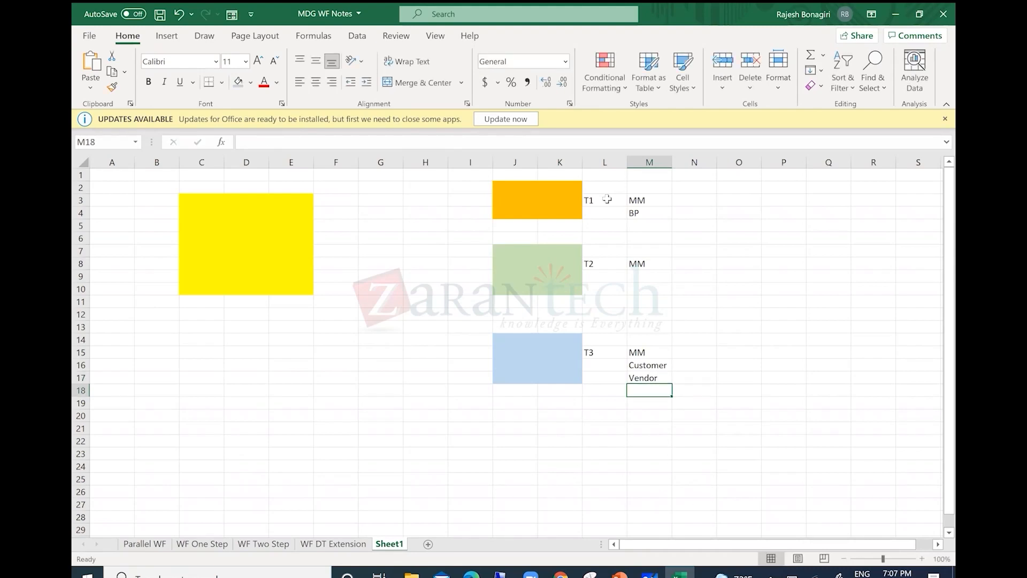
# Step: Enter IDOC in N3 for T1's MM entry and SOA in N4 for its BP entry
pyautogui.click(591, 203)
pyautogui.click(593, 262)
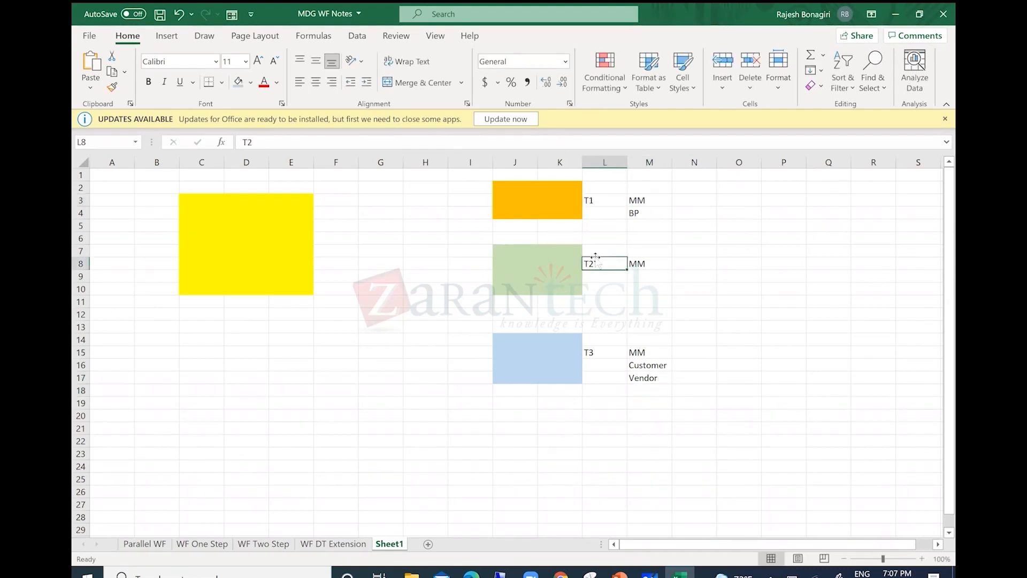
pyautogui.click(634, 201)
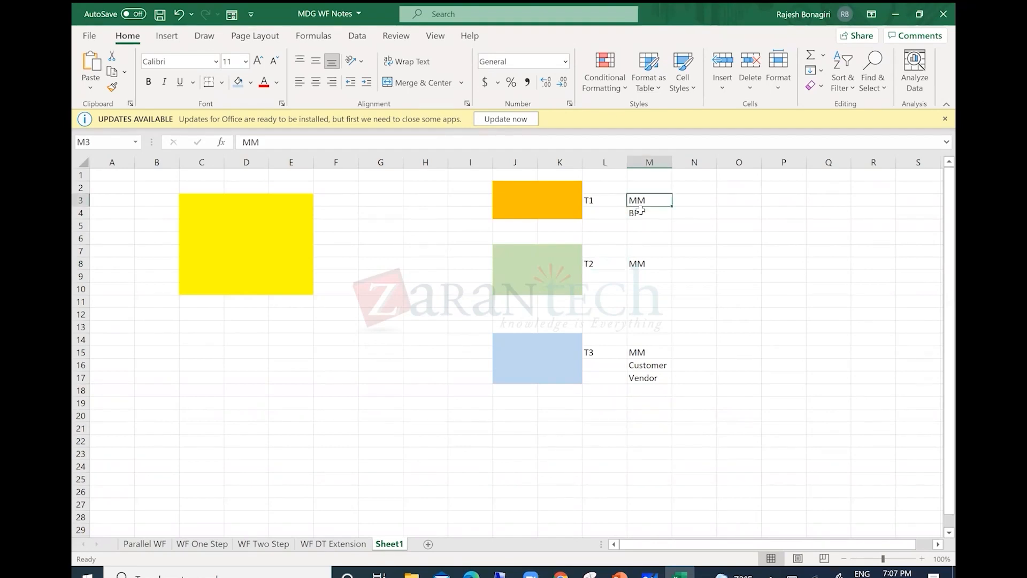
pyautogui.click(694, 197)
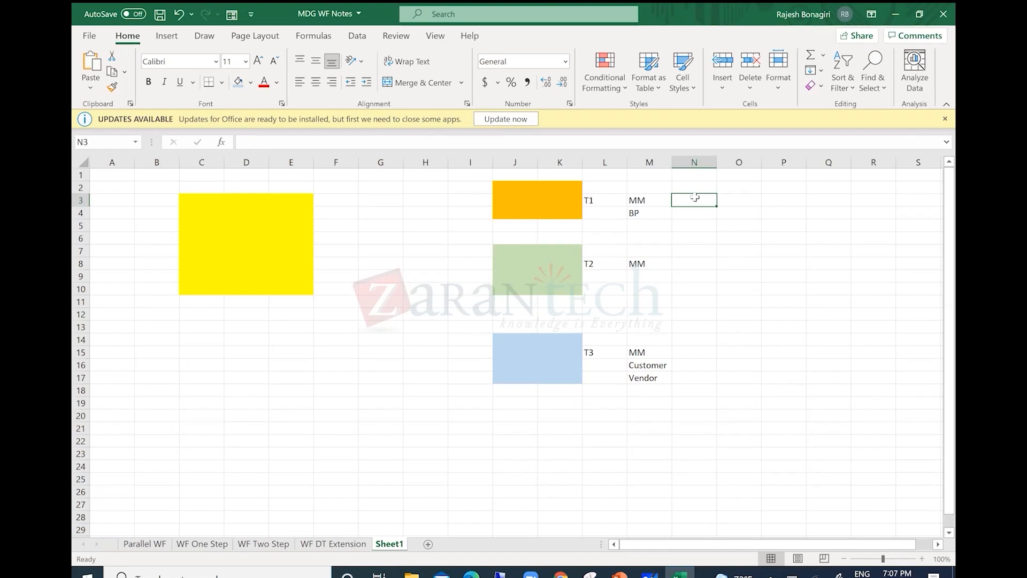
pyautogui.write('IDOC')
pyautogui.press('Return')
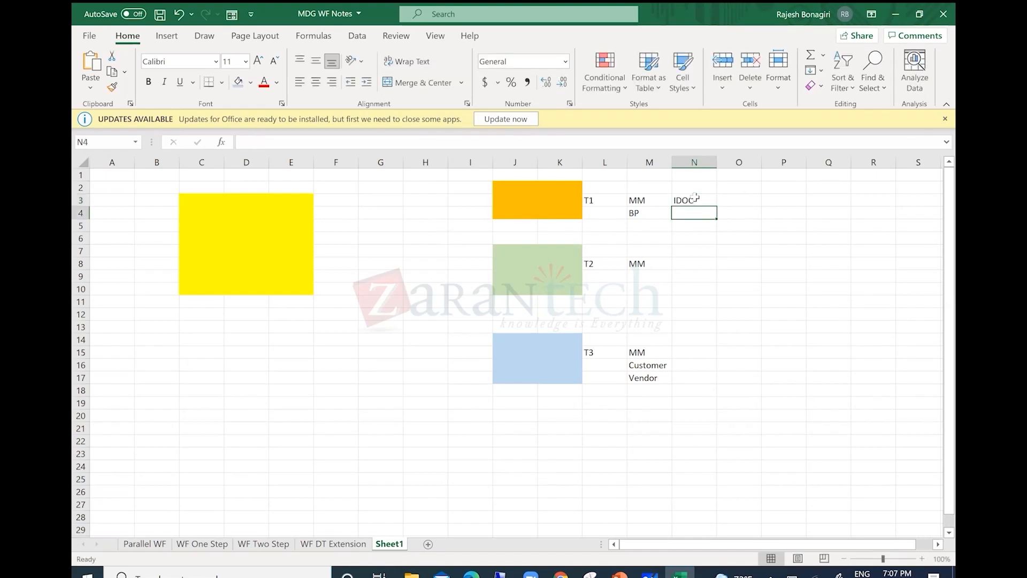
pyautogui.write('SOA')
pyautogui.press('Return')
# Step: Enter SOA in cell N8 for T2's MM entry
pyautogui.press('Down')
pyautogui.press('Down')
pyautogui.press('Down')
pyautogui.press('Down')
pyautogui.press('Up')
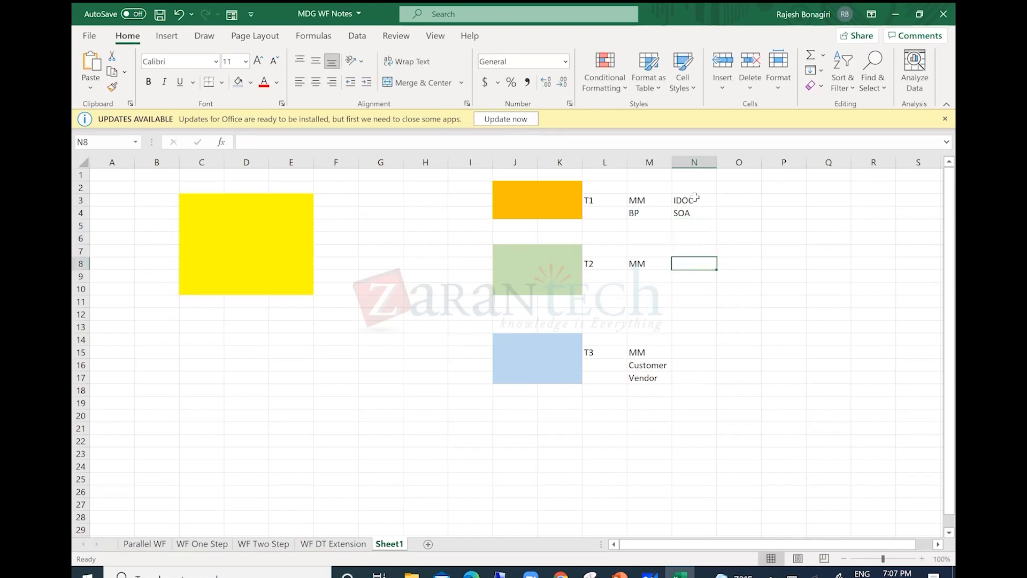
pyautogui.write('SOA')
pyautogui.press('Return')
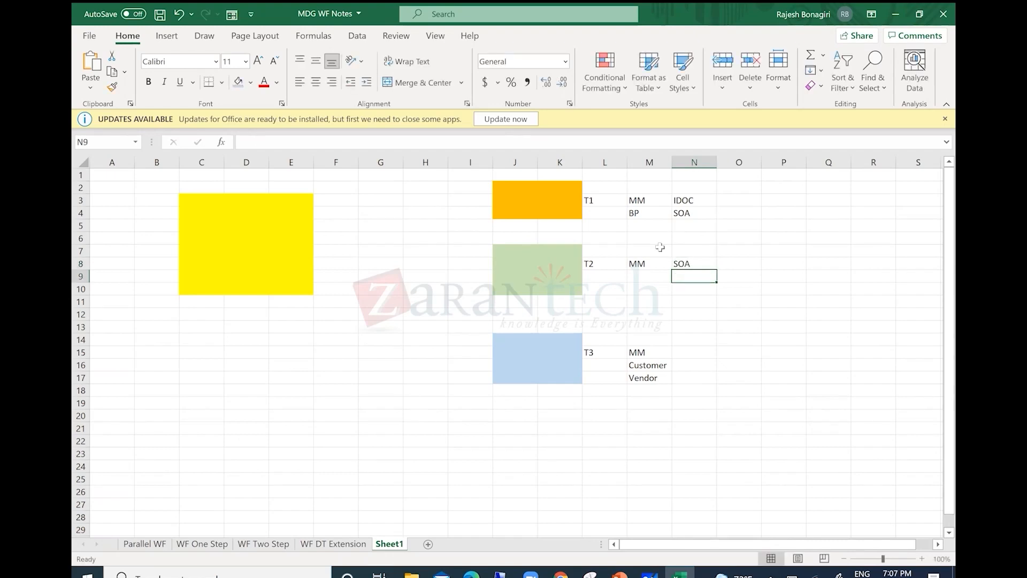
# Step: Compare the MM entries of the T1 and T2 blocks and the replication method listed for each
pyautogui.click(636, 267)
pyautogui.click(528, 264)
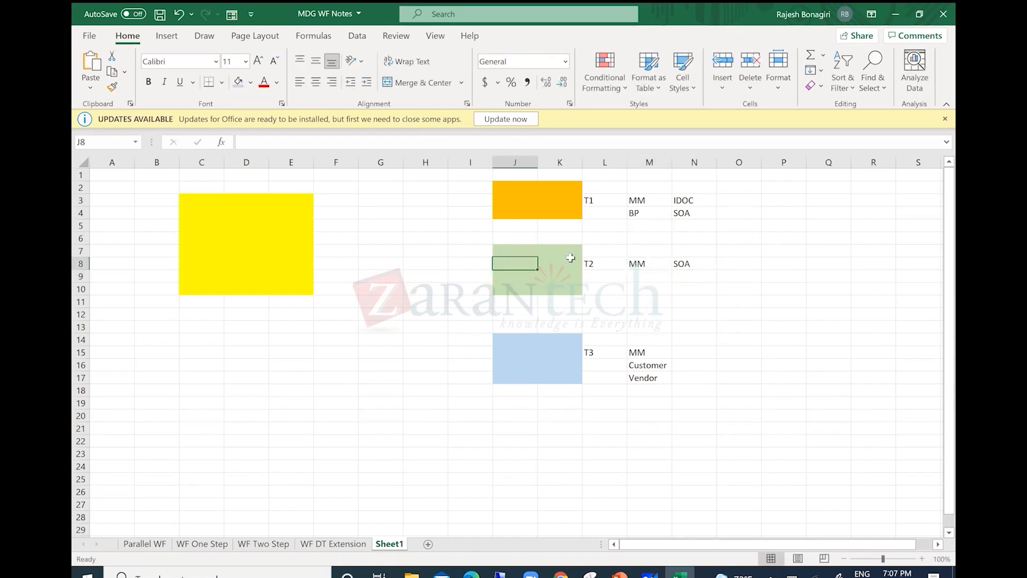
pyautogui.click(634, 263)
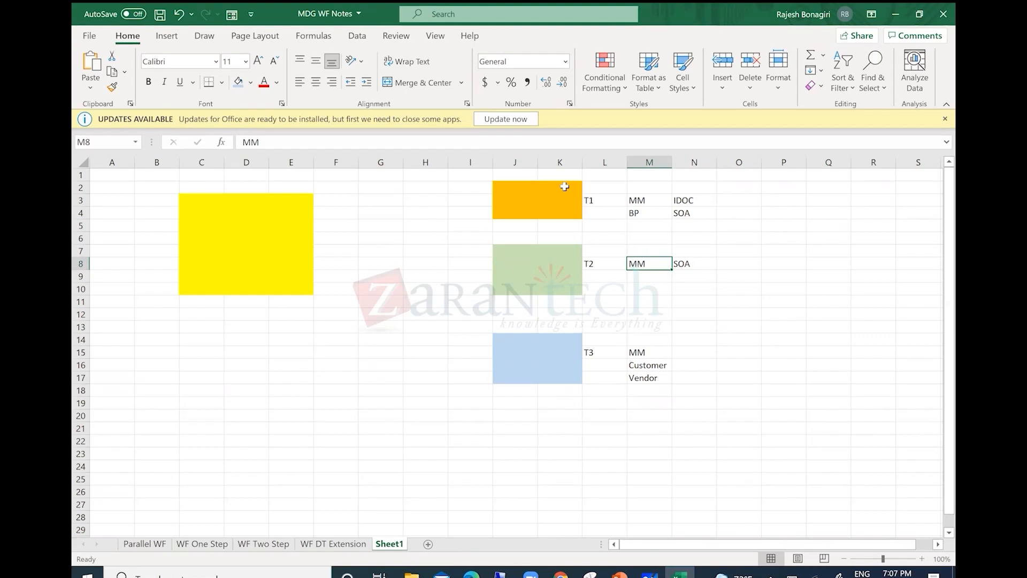
pyautogui.click(555, 198)
pyautogui.click(642, 199)
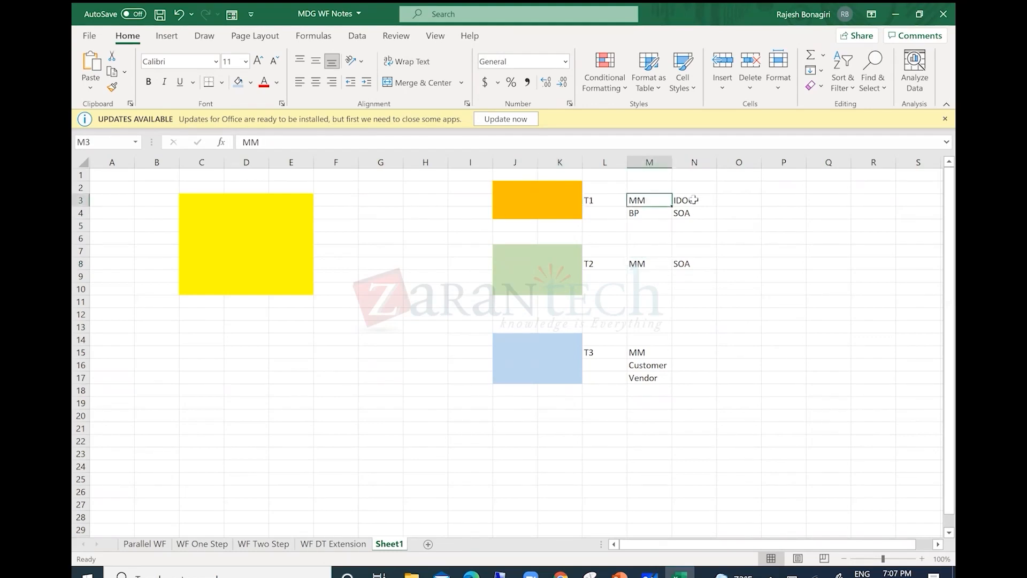
pyautogui.click(694, 200)
pyautogui.click(638, 265)
pyautogui.click(691, 265)
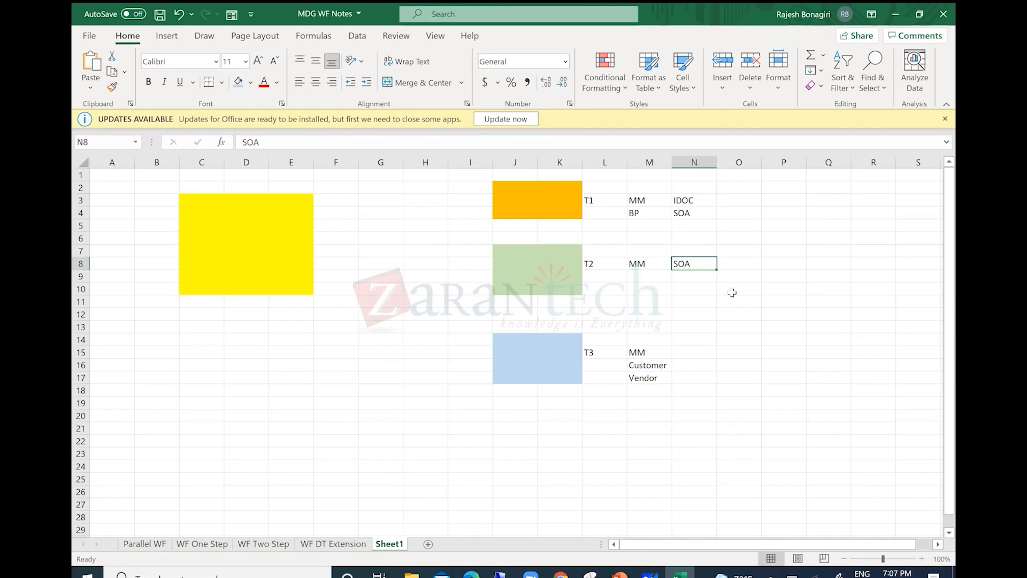
# Step: Enter Idoc in cells N15 to N17 for T3's MM, Customer and Vendor entries
pyautogui.click(695, 352)
pyautogui.write('Idoc')
pyautogui.press('Return')
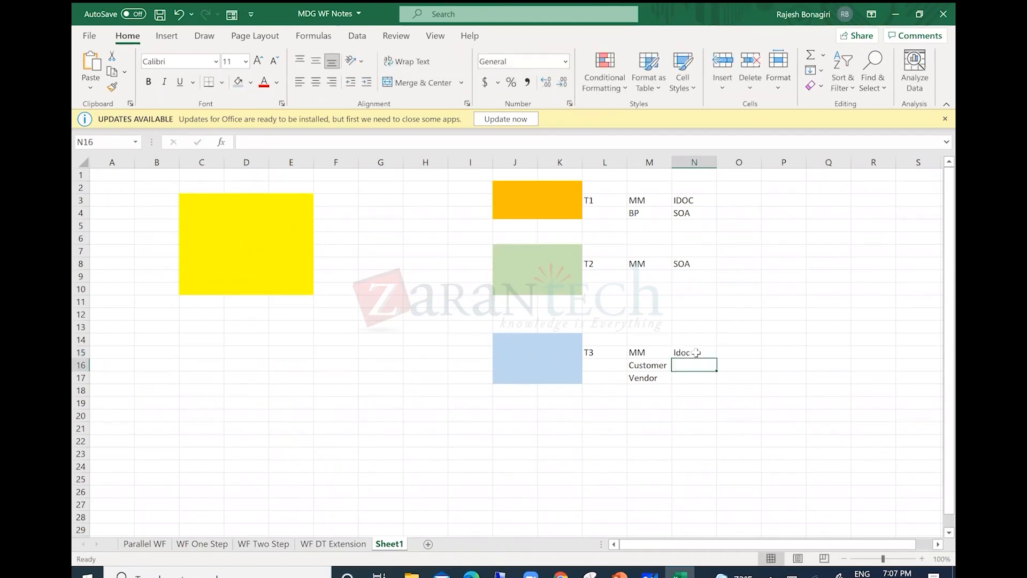
pyautogui.write('Idoc')
pyautogui.press('Return')
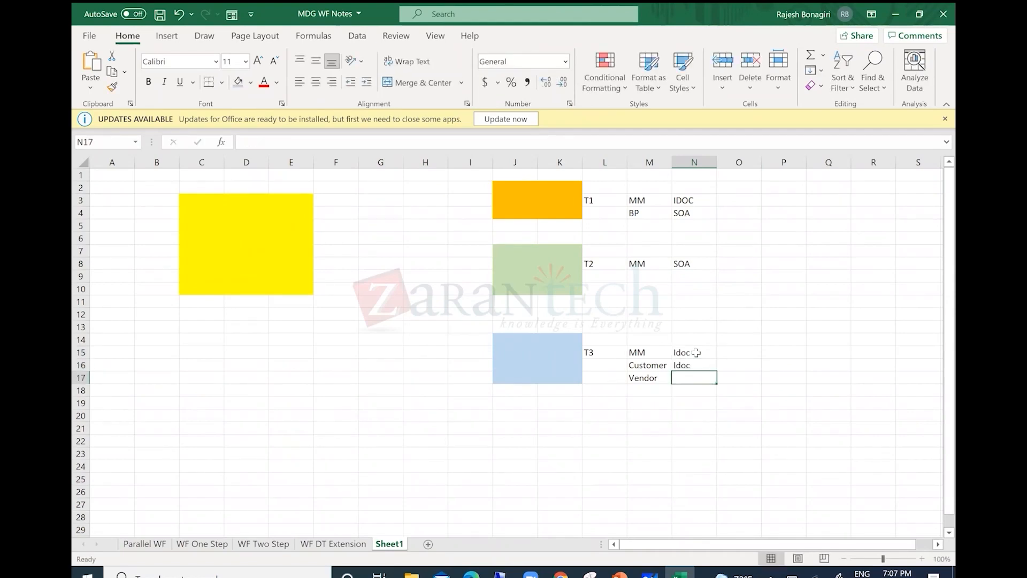
pyautogui.write('Idoc')
pyautogui.press('Return')
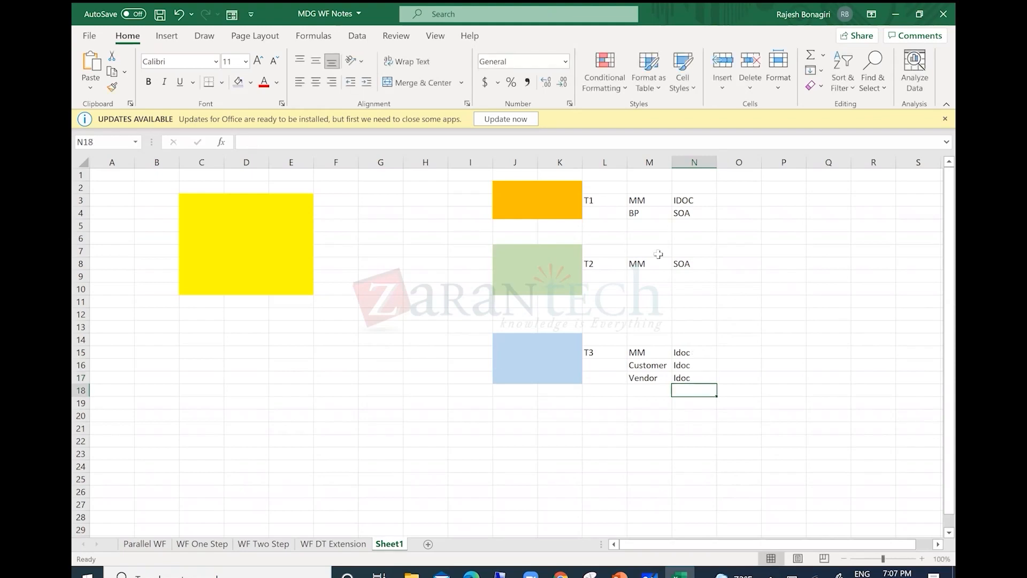
# Step: Enter the text Replication Models in cell C16, below the yellow block
pyautogui.moveTo(599, 176); pyautogui.dragTo(749, 388)
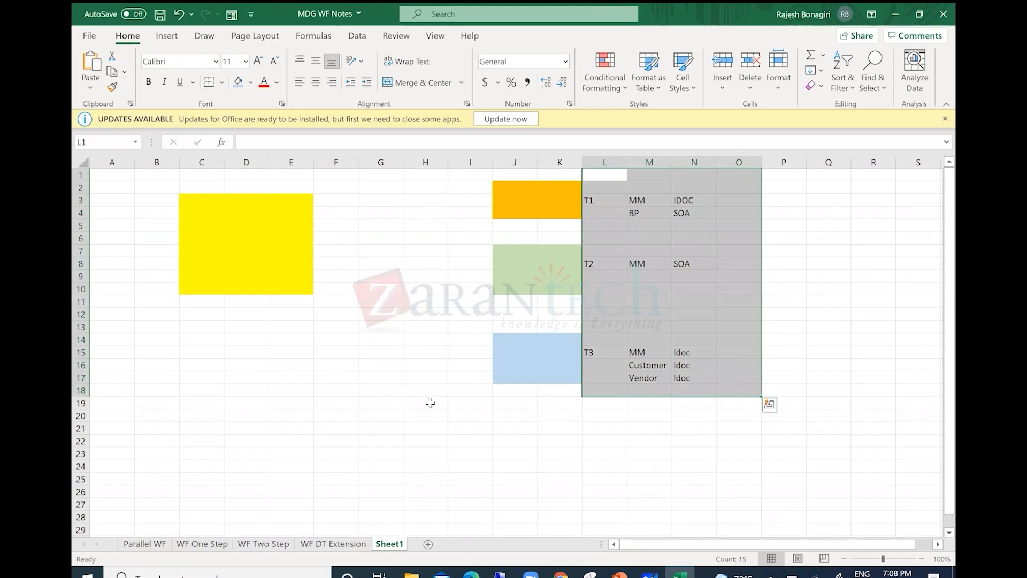
pyautogui.click(193, 365)
pyautogui.write('Replication Models')
pyautogui.press('Return')
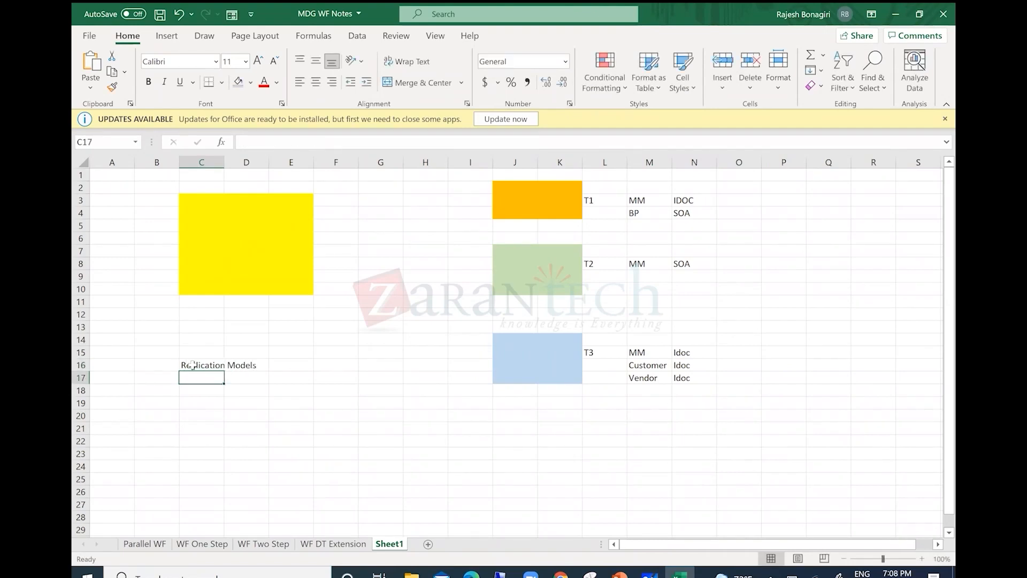
pyautogui.click(192, 365)
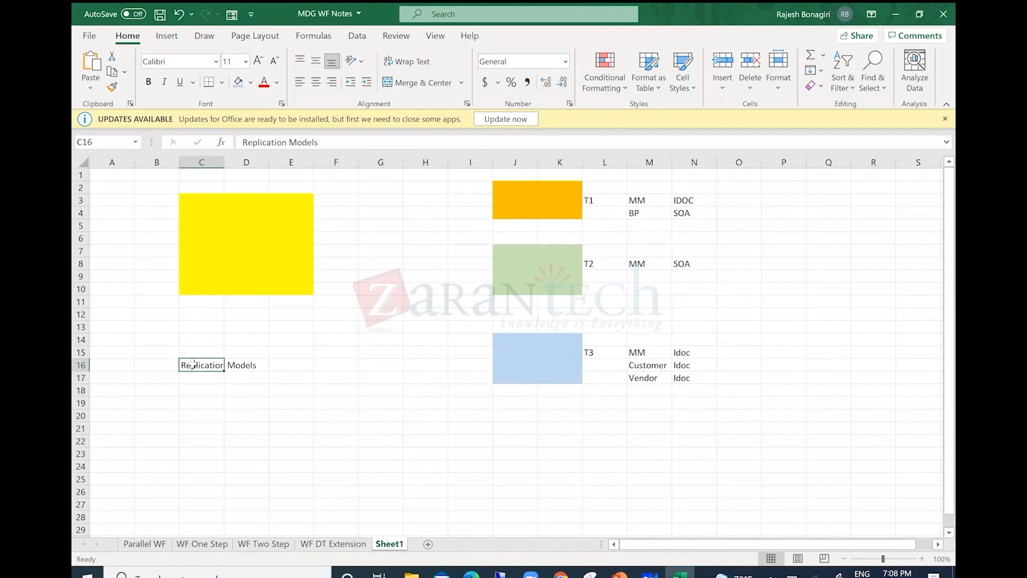
pyautogui.click(497, 176)
pyautogui.moveTo(635, 314); pyautogui.dragTo(700, 404)
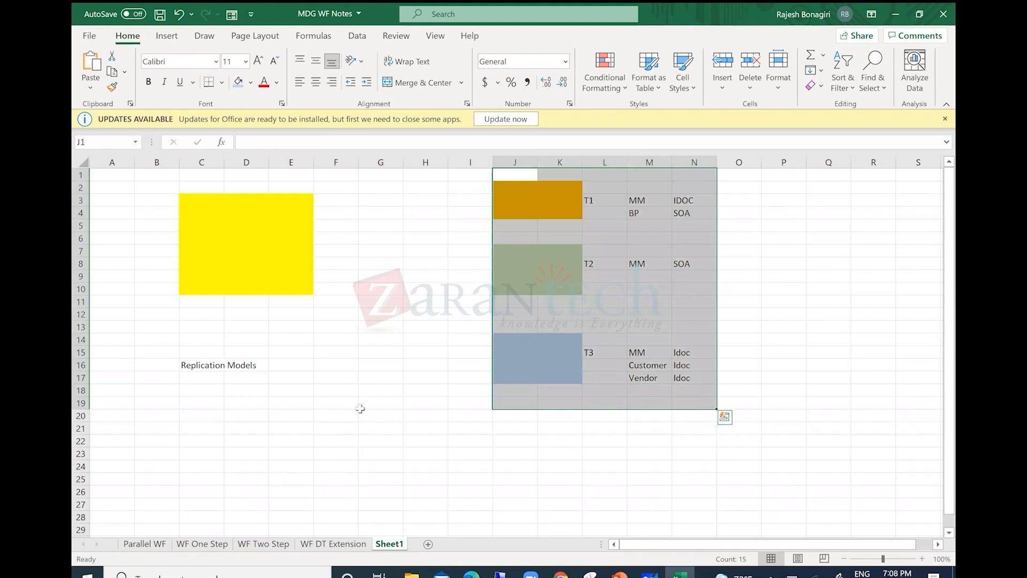
pyautogui.click(202, 368)
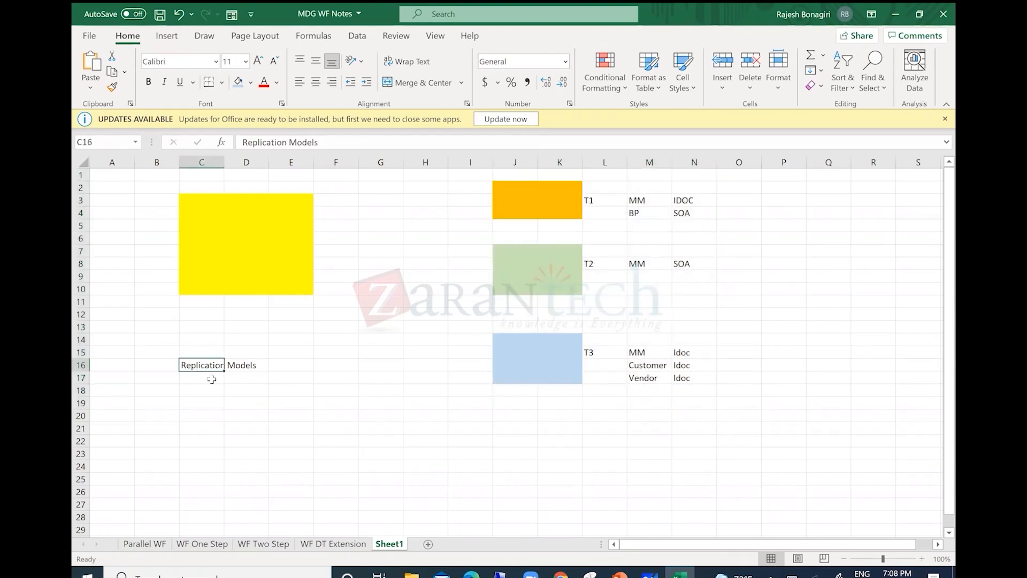
# Step: Enter MM in cell E16 as the data object beside the Replication Models text
pyautogui.click(295, 367)
pyautogui.write('MM')
pyautogui.press('Return')
# Step: Add the second replication model in row 18, with RM2 in C18 and BP in E18
pyautogui.press('Return')
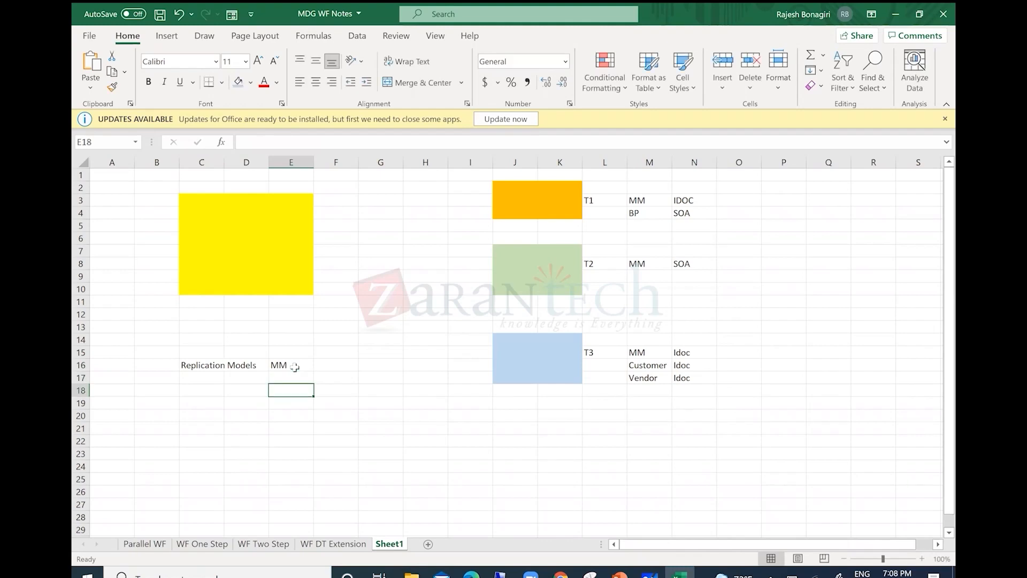
pyautogui.press('Left')
pyautogui.press('Left')
pyautogui.write('RM2')
pyautogui.press('Return')
pyautogui.press('Up')
pyautogui.press('Right')
pyautogui.press('Right')
pyautogui.write('BP')
pyautogui.press('Return')
# Step: Add the third replication model in row 20, with RM3 in C20 and Customer in E20
pyautogui.press('Down')
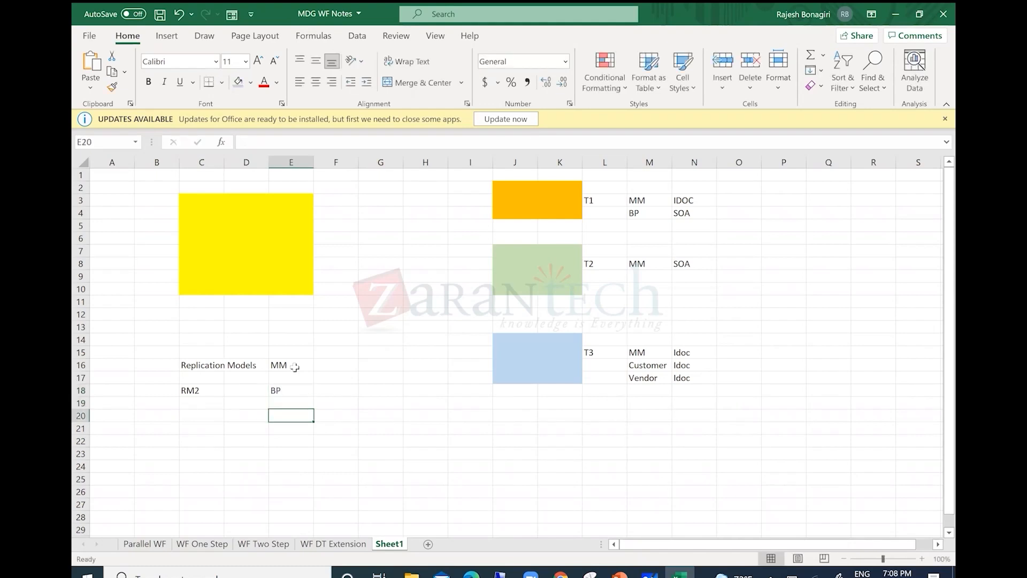
pyautogui.press('Left')
pyautogui.press('Left')
pyautogui.write('RM3')
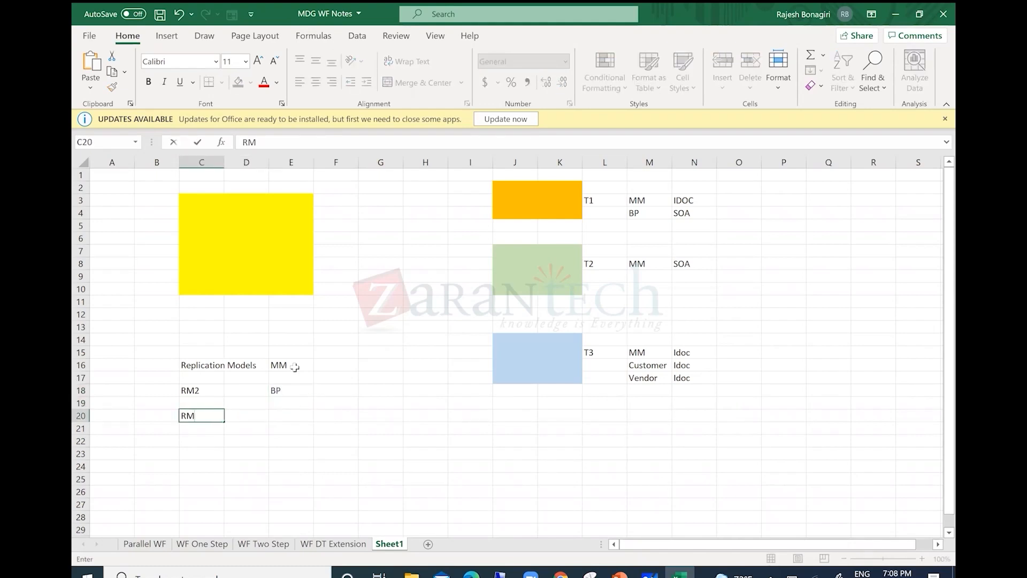
pyautogui.press('Return')
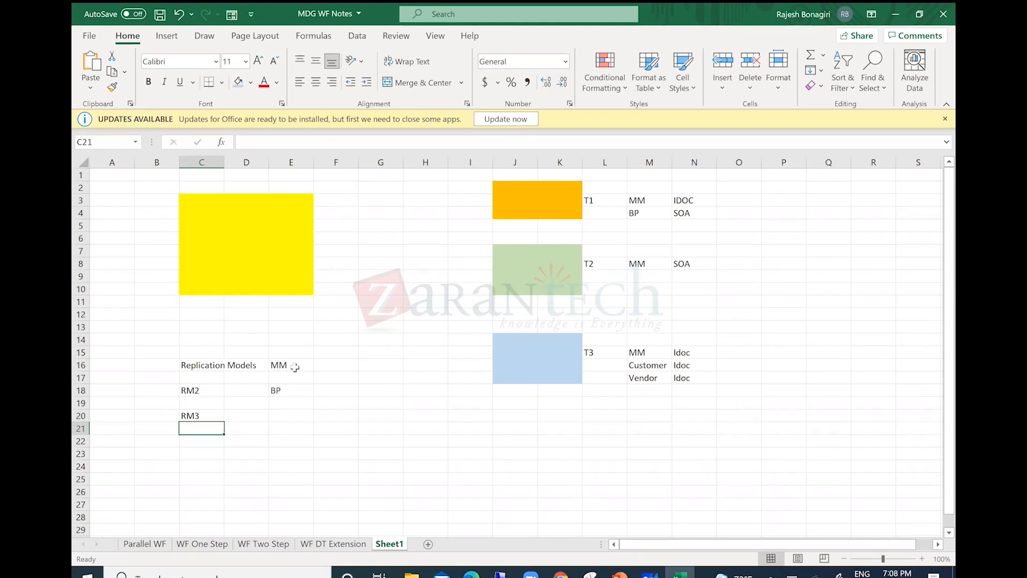
pyautogui.press('Up')
pyautogui.press('Right')
pyautogui.press('Right')
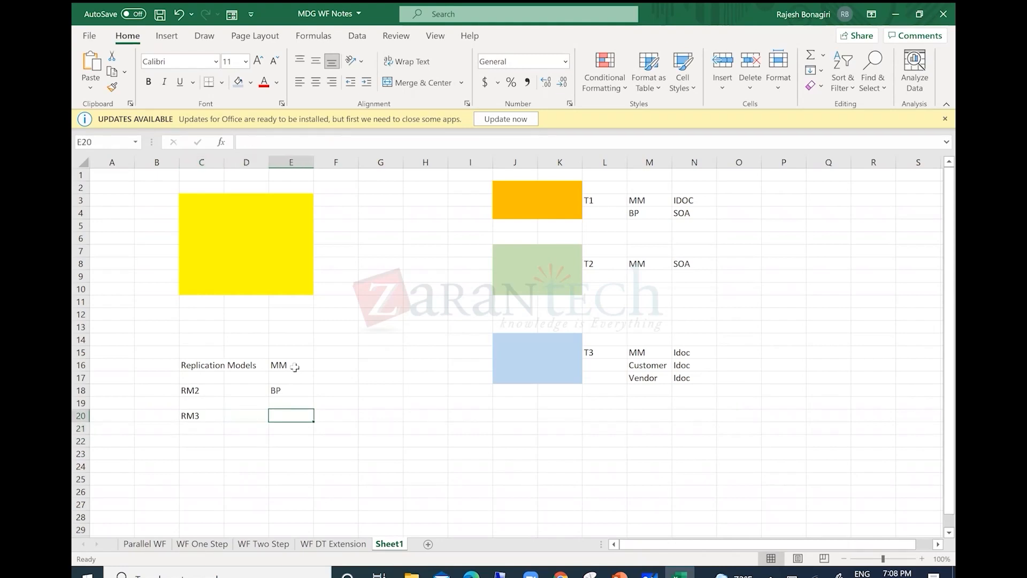
pyautogui.write('Customer')
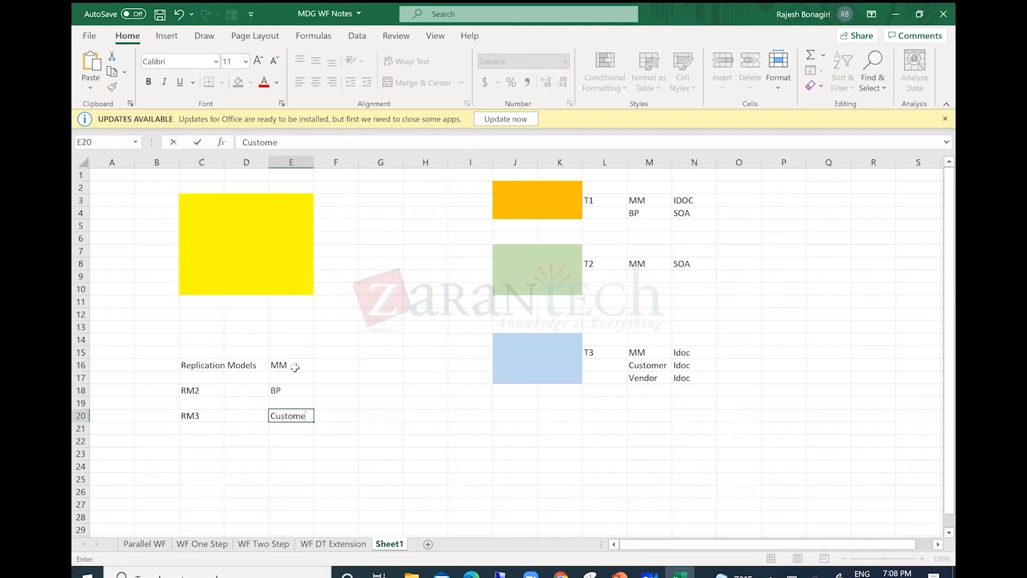
pyautogui.press('Return')
# Step: Add the fourth replication model in row 23, with RM4 in C23 and Vendor in E23
pyautogui.press('Down')
pyautogui.press('Left')
pyautogui.press('Left')
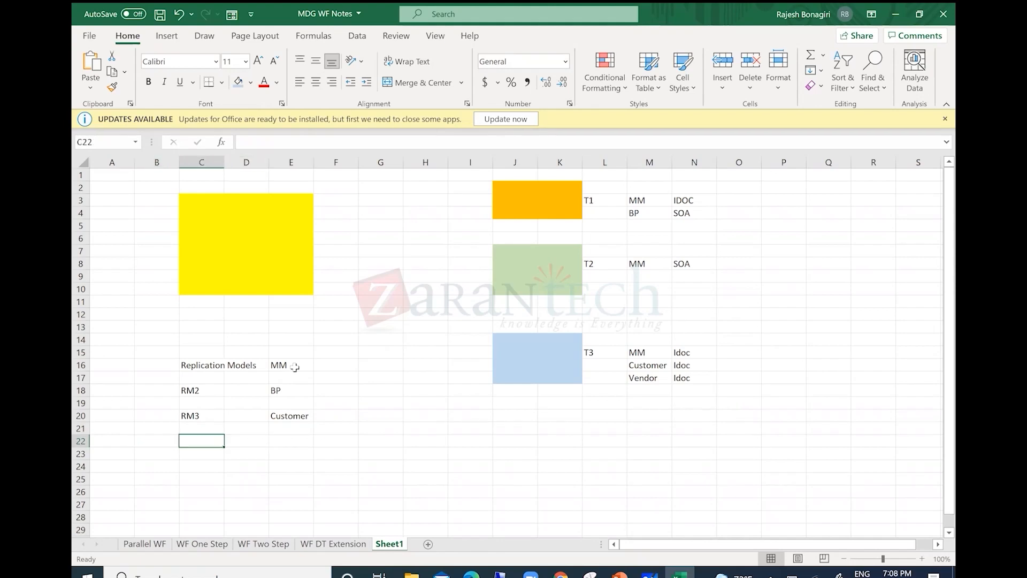
pyautogui.press('Down')
pyautogui.write('RM')
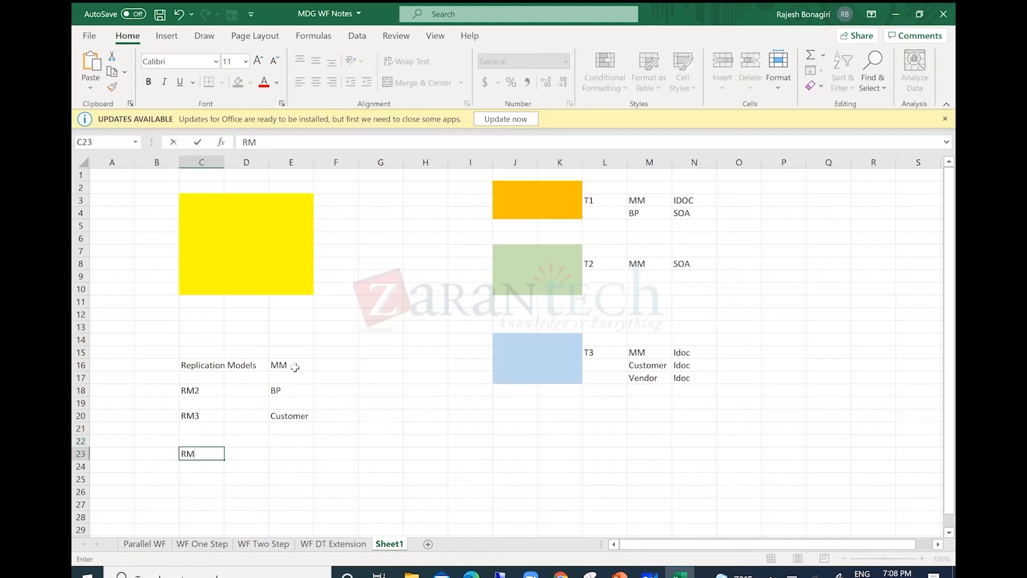
pyautogui.write('4')
pyautogui.press('Return')
pyautogui.press('Up')
pyautogui.press('Right')
pyautogui.press('Right')
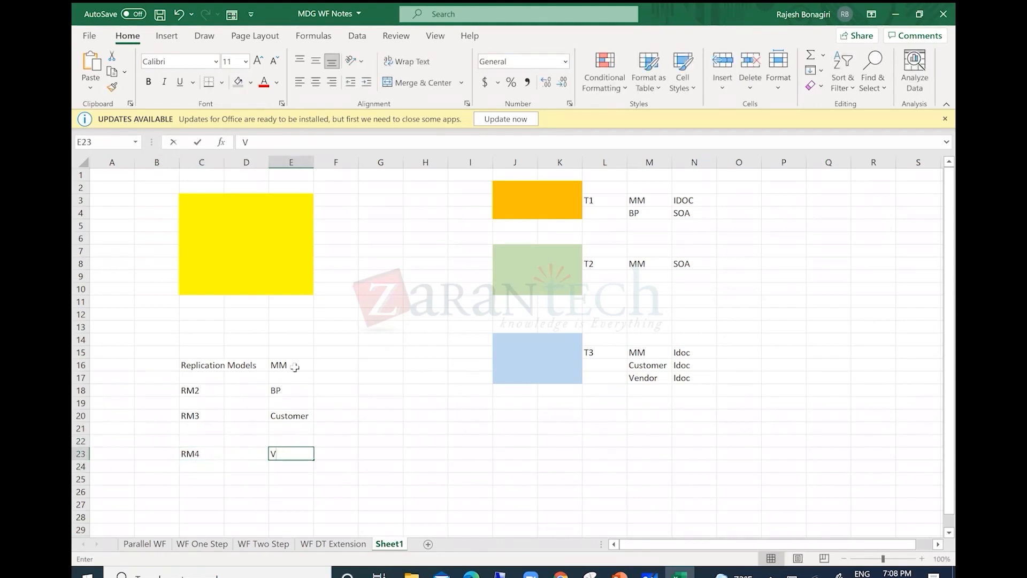
pyautogui.write('Vendor')
pyautogui.press('Return')
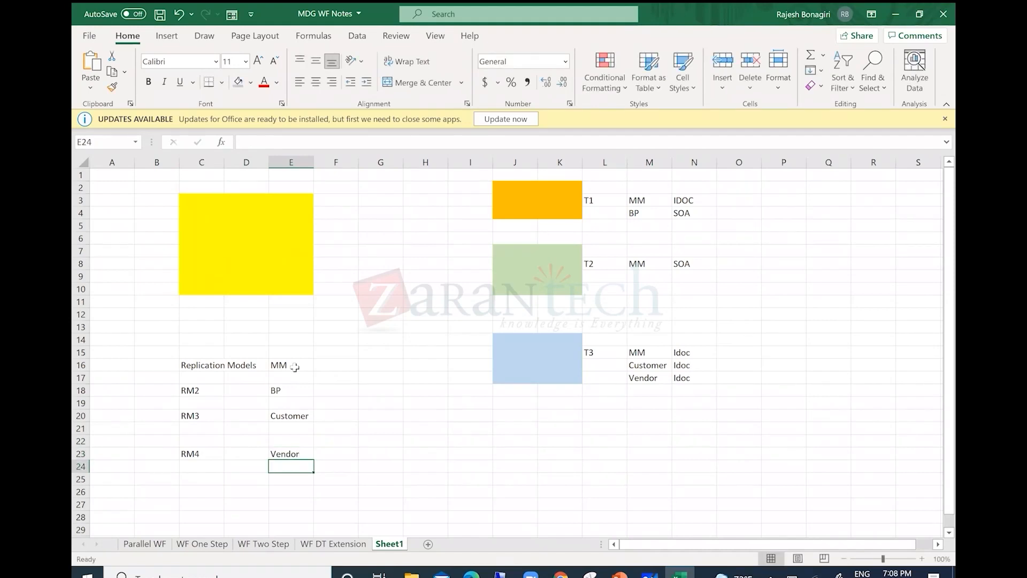
# Step: Examine the MM replication model in row 16 against the target systems T1, T2 and T3
pyautogui.click(286, 365)
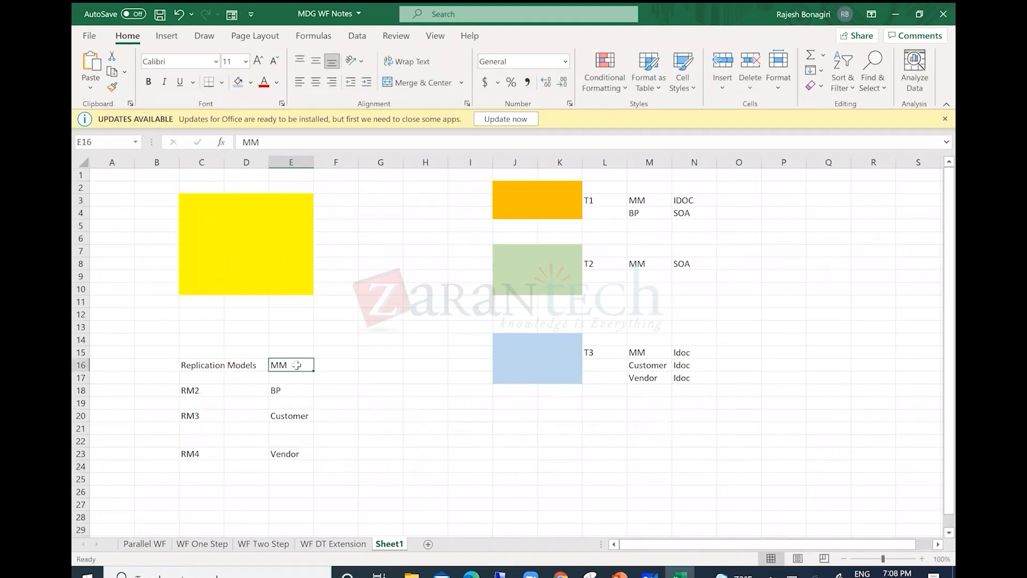
pyautogui.click(233, 366)
pyautogui.click(196, 365)
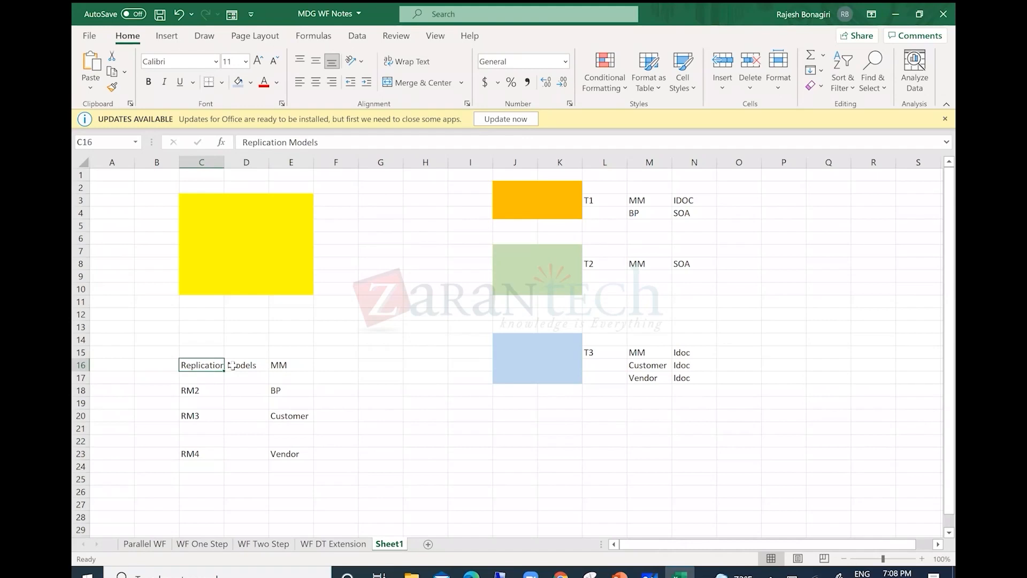
pyautogui.click(281, 363)
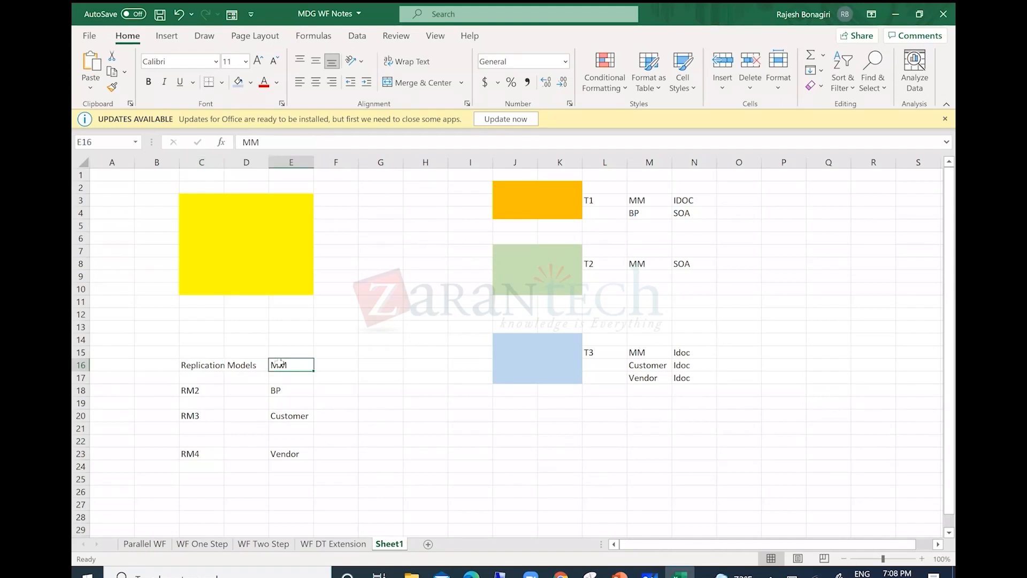
pyautogui.click(215, 365)
pyautogui.click(282, 365)
pyautogui.click(240, 364)
pyautogui.click(592, 192)
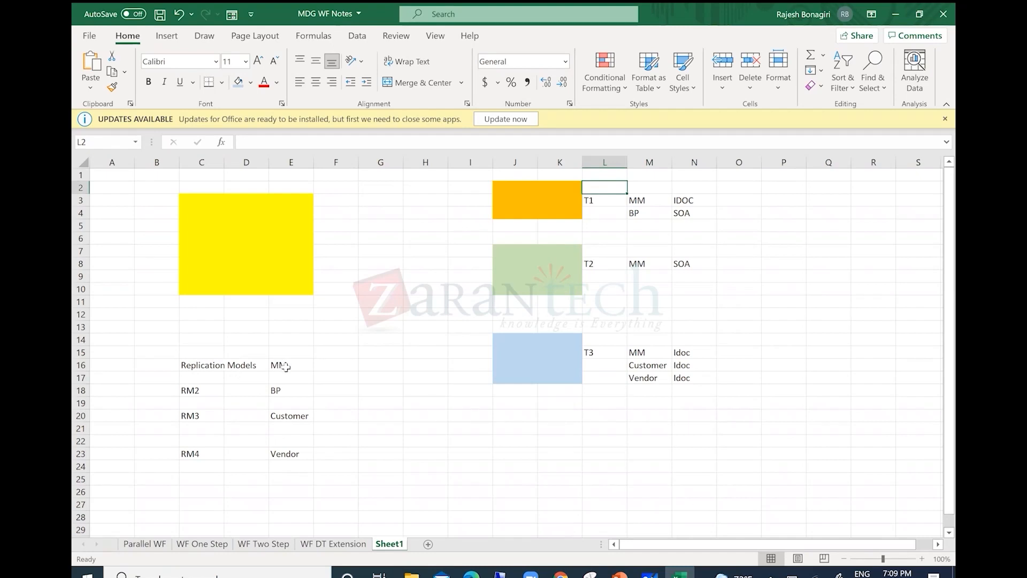
pyautogui.moveTo(280, 363); pyautogui.dragTo(199, 367)
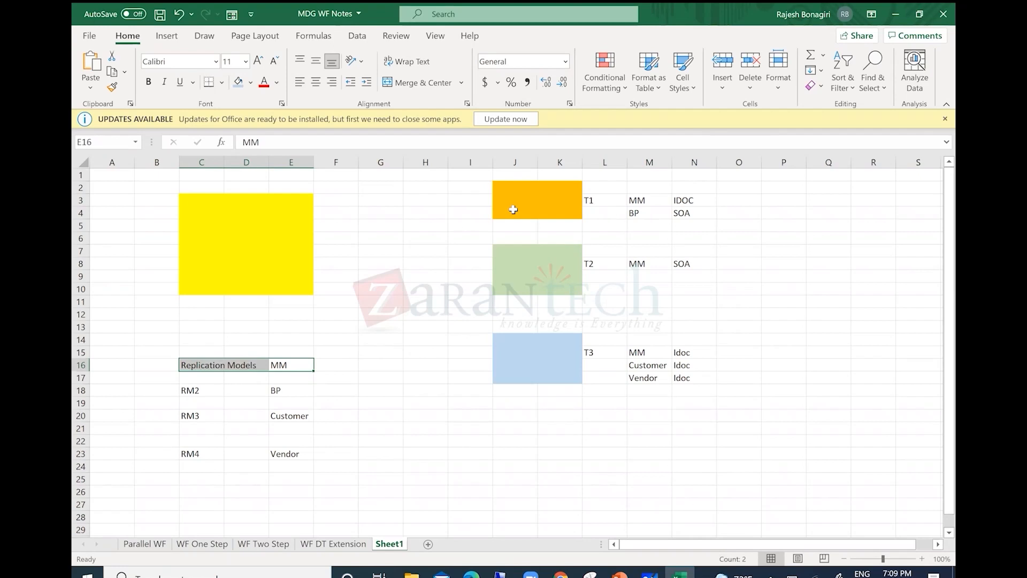
pyautogui.moveTo(528, 189); pyautogui.dragTo(592, 376)
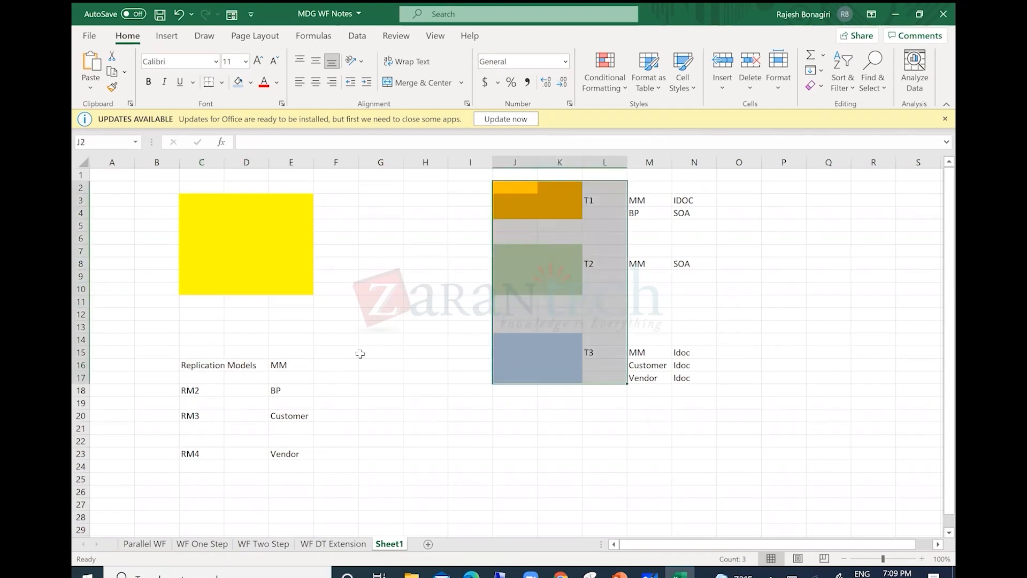
# Step: Enter T1, T2 and T3 in cells F16 to H16 as the target systems of the MM replication model
pyautogui.click(341, 363)
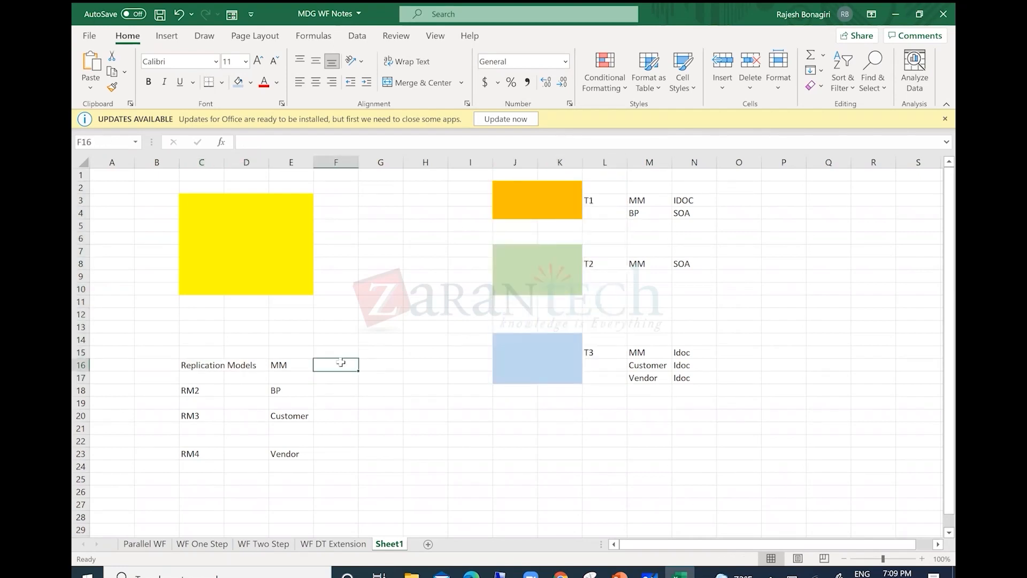
pyautogui.write('T1')
pyautogui.press('Return')
pyautogui.press('Up')
pyautogui.press('Right')
pyautogui.write('T2')
pyautogui.press('Return')
pyautogui.press('Up')
pyautogui.press('Right')
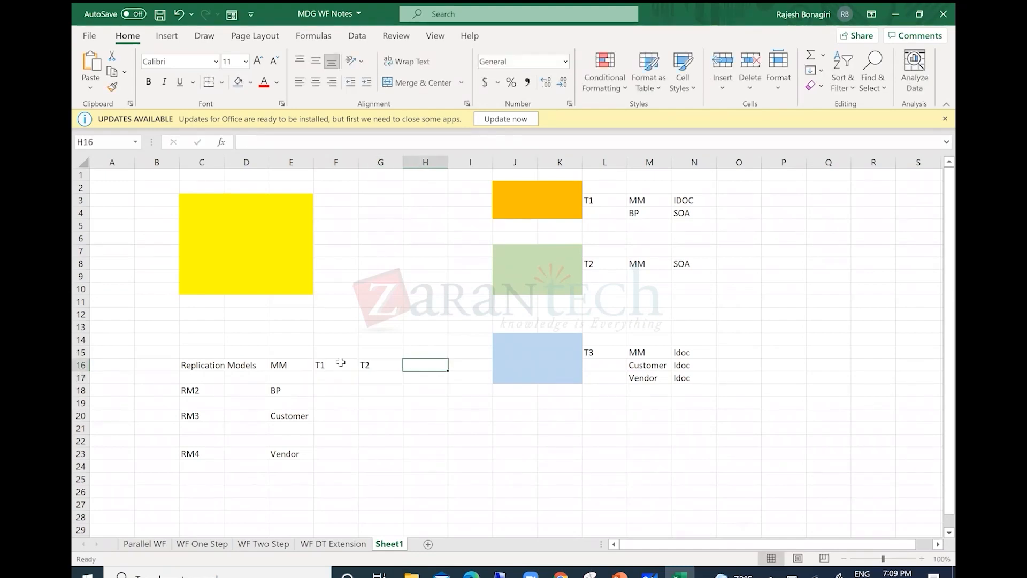
pyautogui.write('T3')
pyautogui.press('Return')
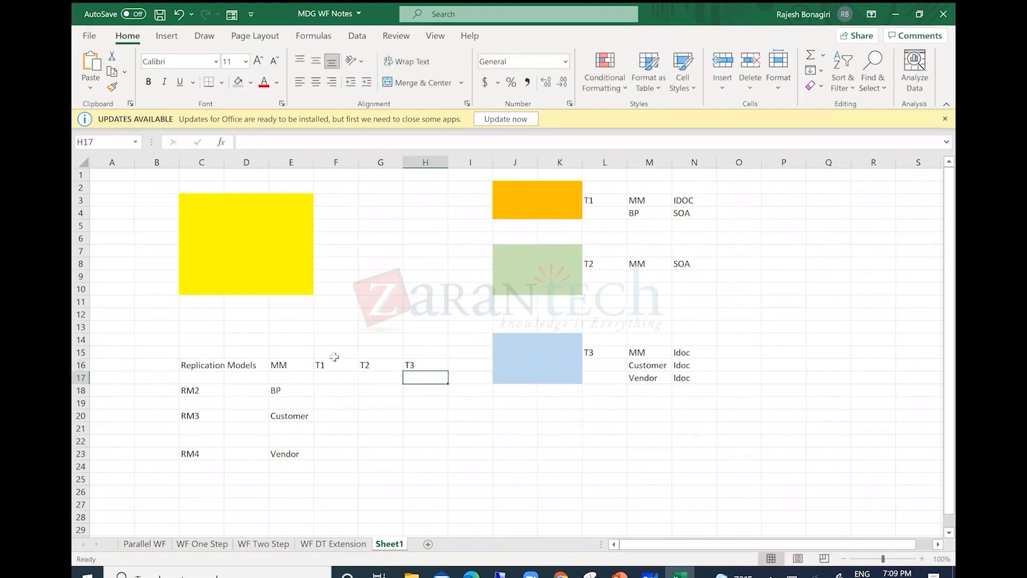
pyautogui.click(285, 362)
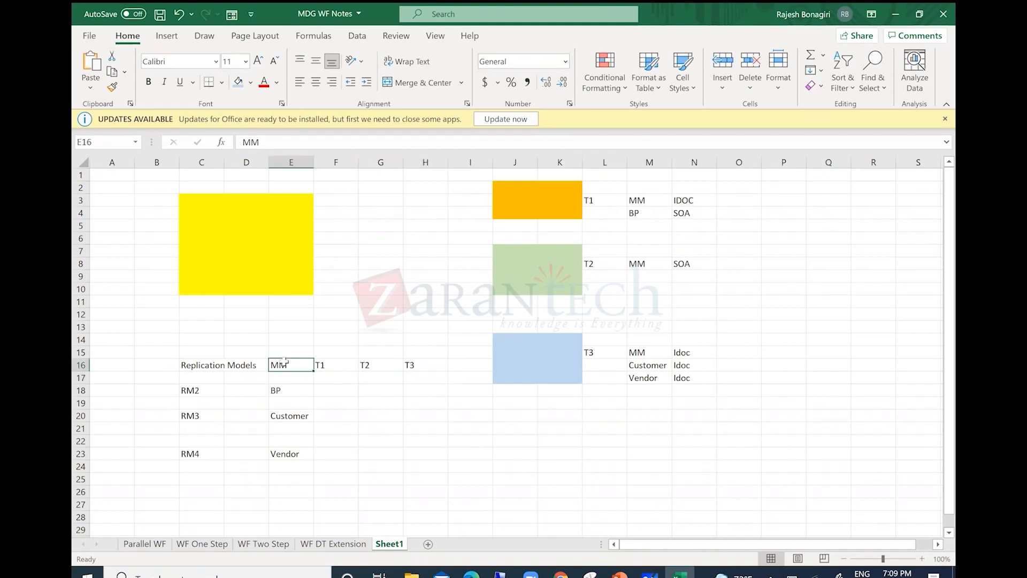
pyautogui.moveTo(324, 365); pyautogui.dragTo(375, 365)
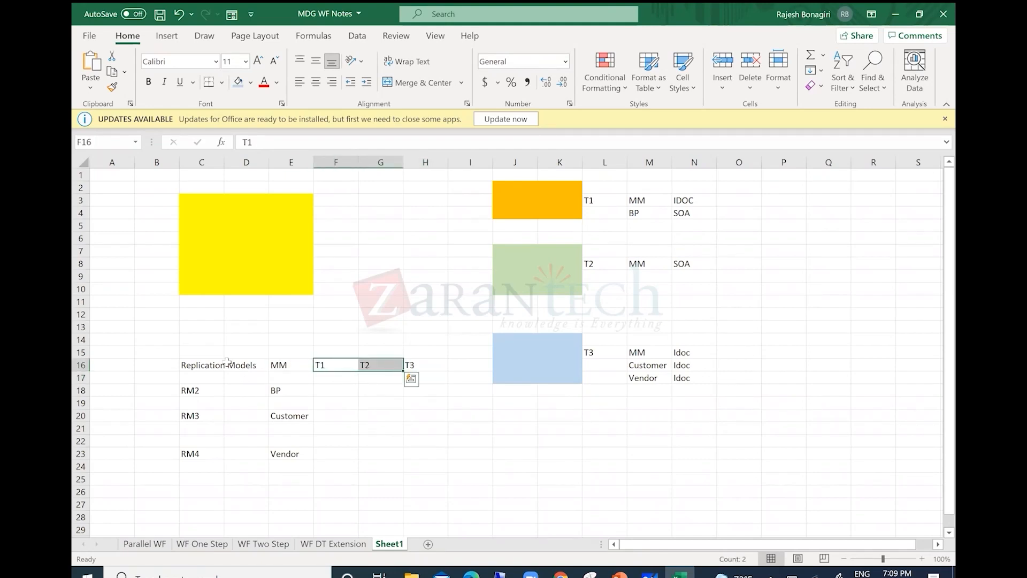
pyautogui.moveTo(184, 365); pyautogui.dragTo(411, 370)
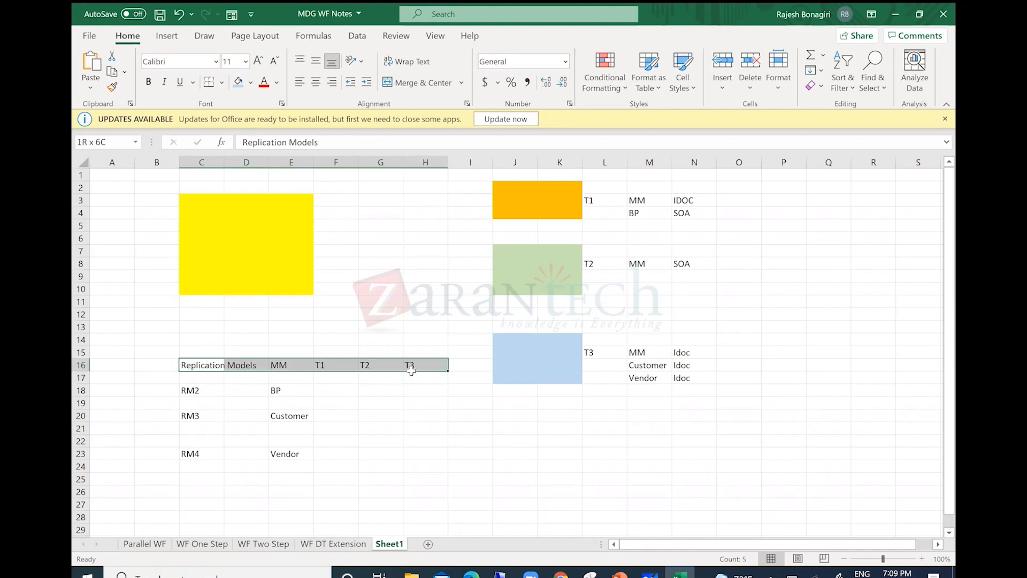
# Step: Enter T1 in cell F18 as the target system of the RM2 BP model
pyautogui.click(195, 391)
pyautogui.click(269, 391)
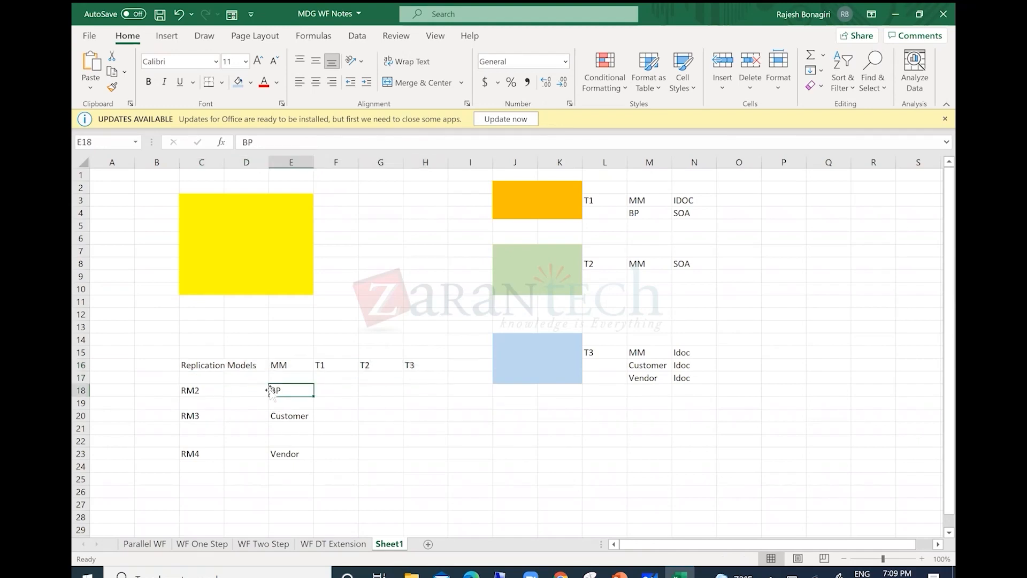
pyautogui.click(338, 394)
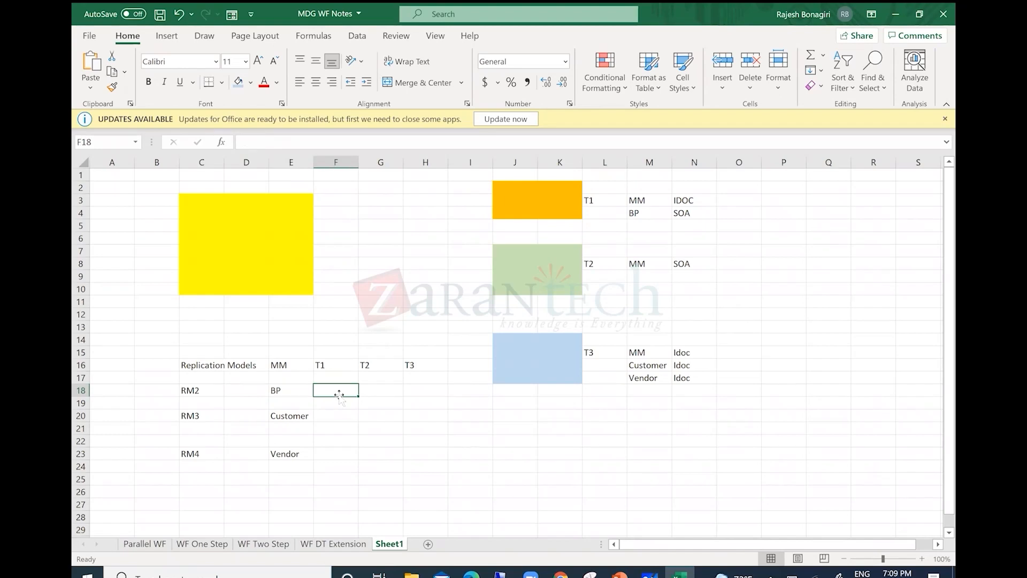
pyautogui.write('T1')
pyautogui.press('Return')
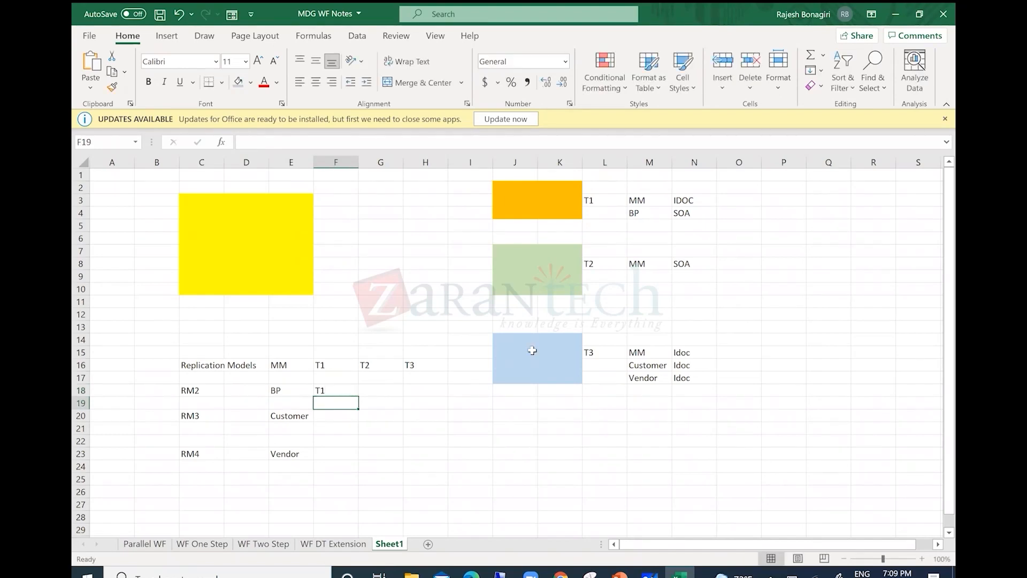
pyautogui.click(640, 216)
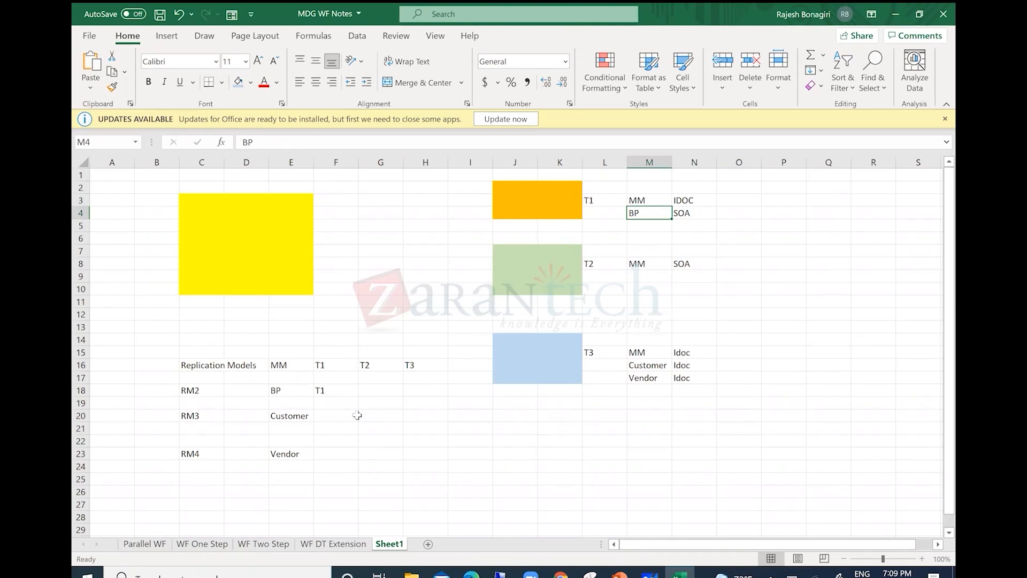
# Step: Enter T3 in cells H20 and H23 as the target system of the Customer and Vendor models
pyautogui.click(336, 419)
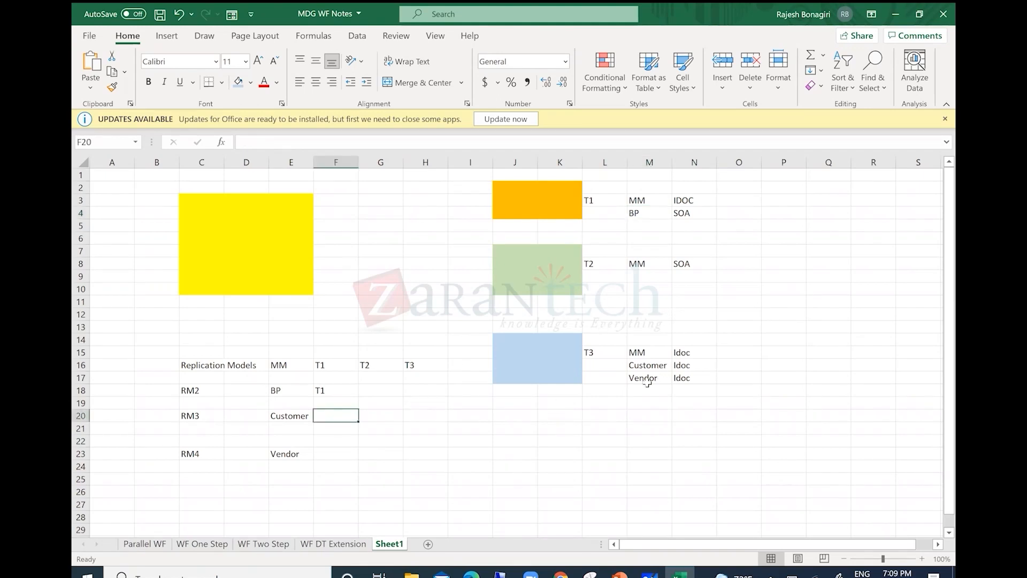
pyautogui.press('Right')
pyautogui.press('Right')
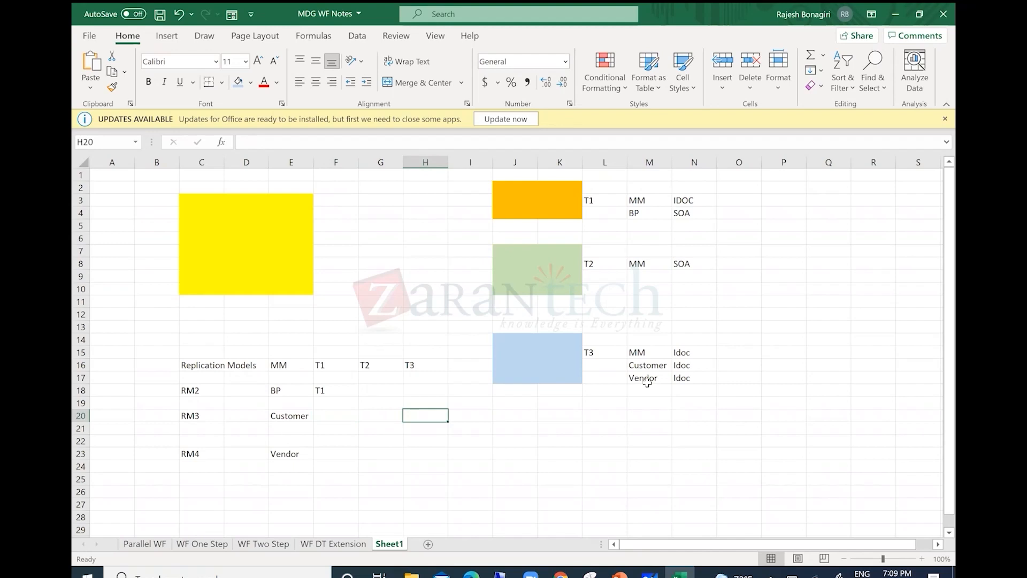
pyautogui.write('T3')
pyautogui.press('Return')
pyautogui.press('Down')
pyautogui.press('Down')
pyautogui.write('T3')
pyautogui.press('Return')
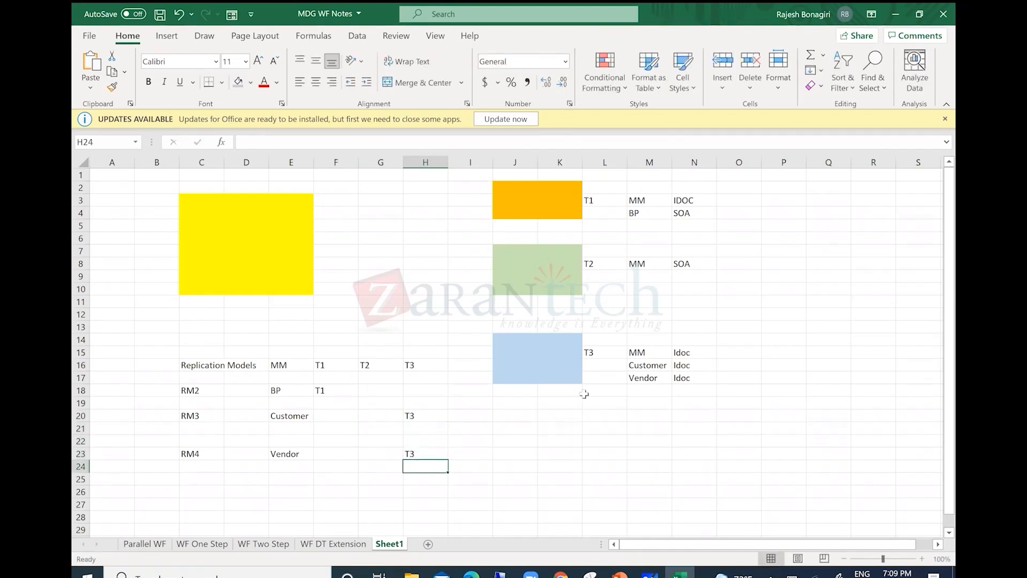
# Step: Apply all borders to the replication models table in C16:H23
pyautogui.click(292, 514)
pyautogui.moveTo(192, 363); pyautogui.dragTo(407, 452)
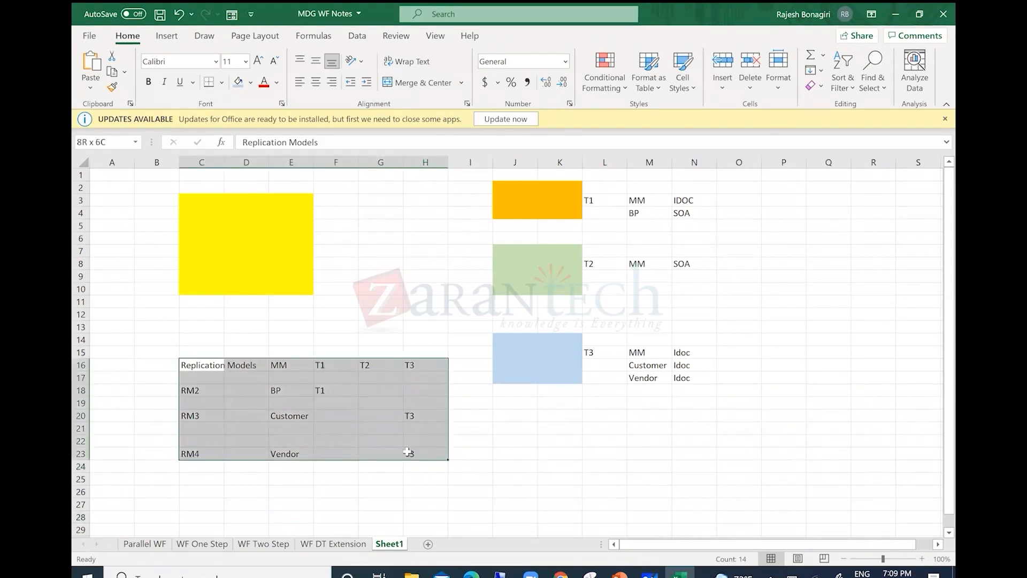
pyautogui.click(221, 82)
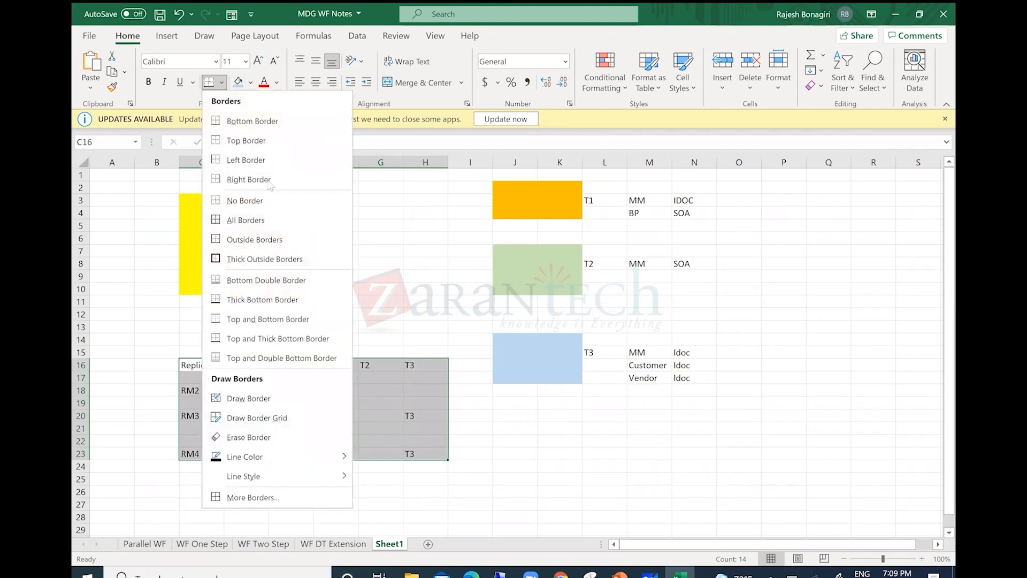
pyautogui.click(251, 218)
# Step: Enter MM CR in cell C6 inside the yellow block
pyautogui.click(205, 238)
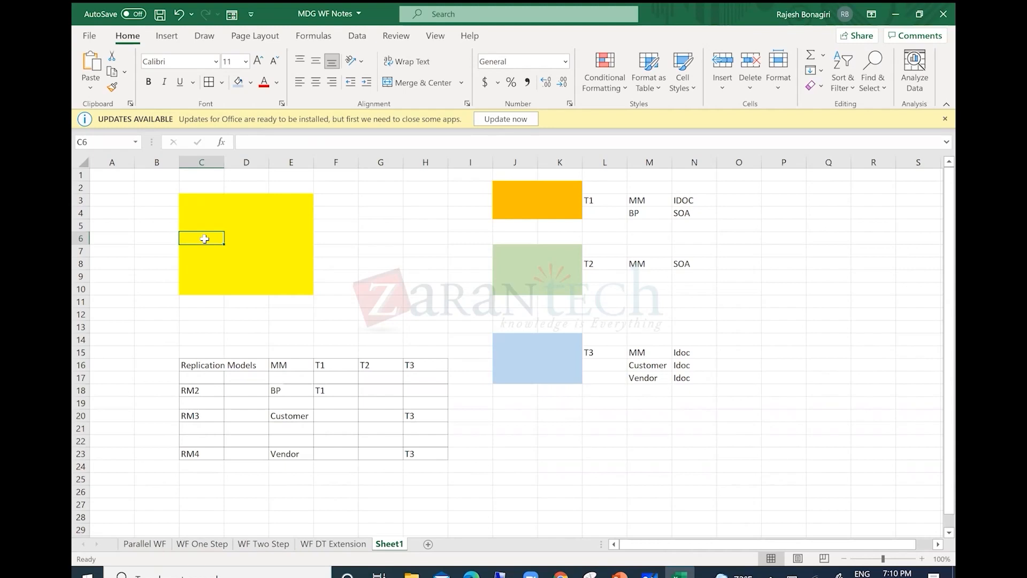
pyautogui.write('MM CR')
pyautogui.press('Return')
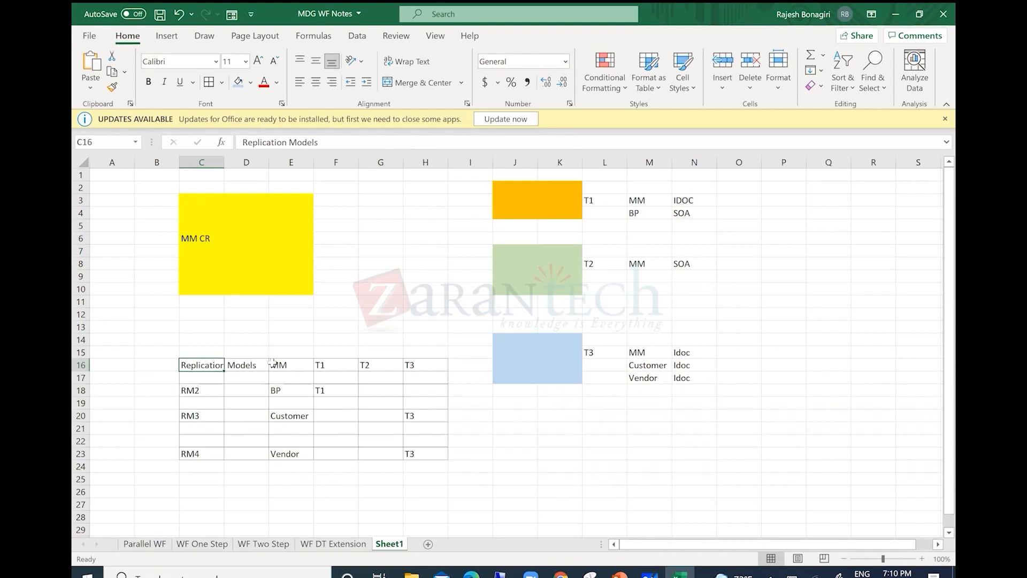
# Step: Examine the data objects in column E of the table and the replication model assigned to MM
pyautogui.moveTo(271, 362); pyautogui.dragTo(284, 428)
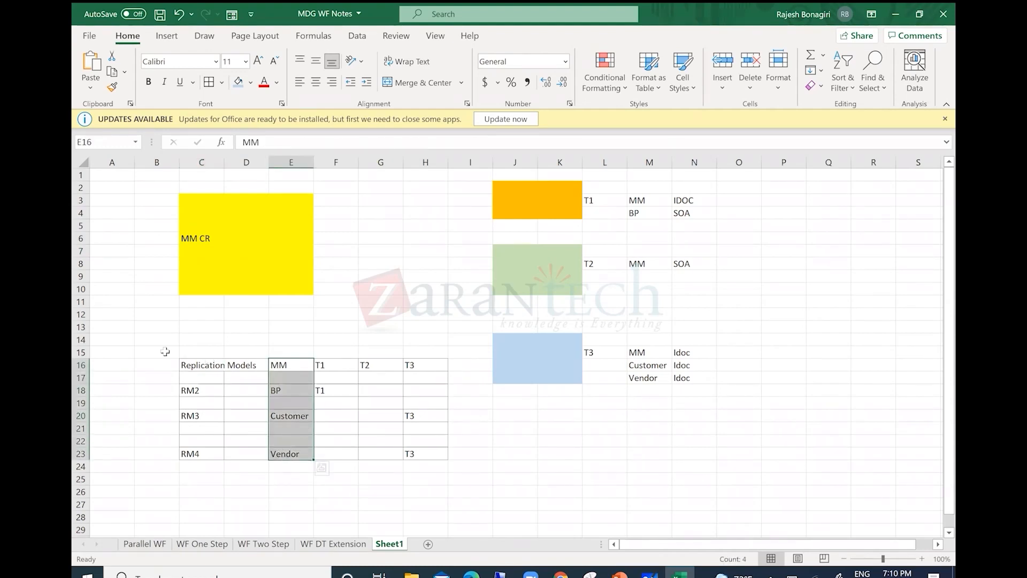
pyautogui.click(187, 364)
pyautogui.click(284, 363)
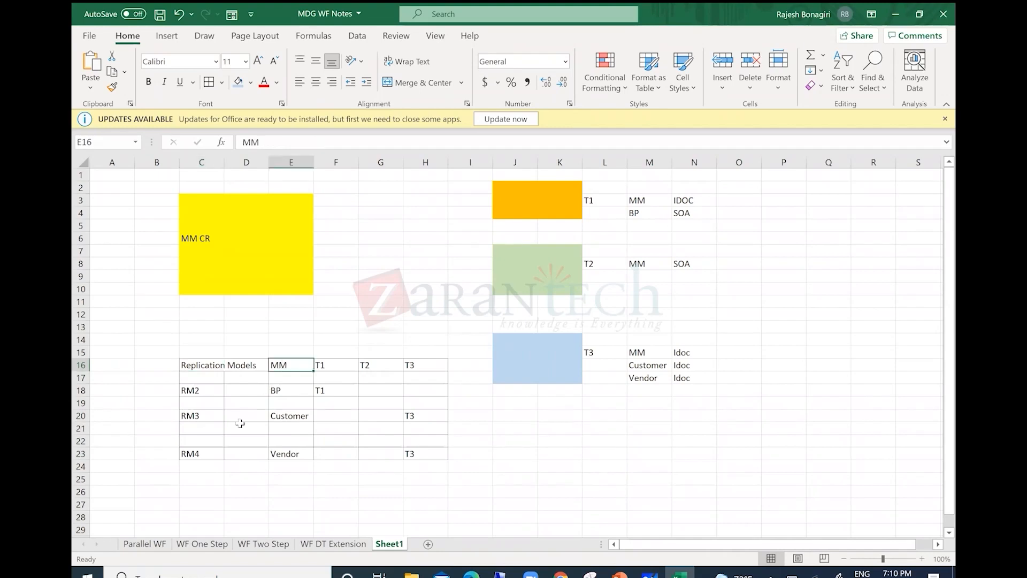
# Step: Replace the text in cell C16 of the replication models table with RM1
pyautogui.click(201, 368)
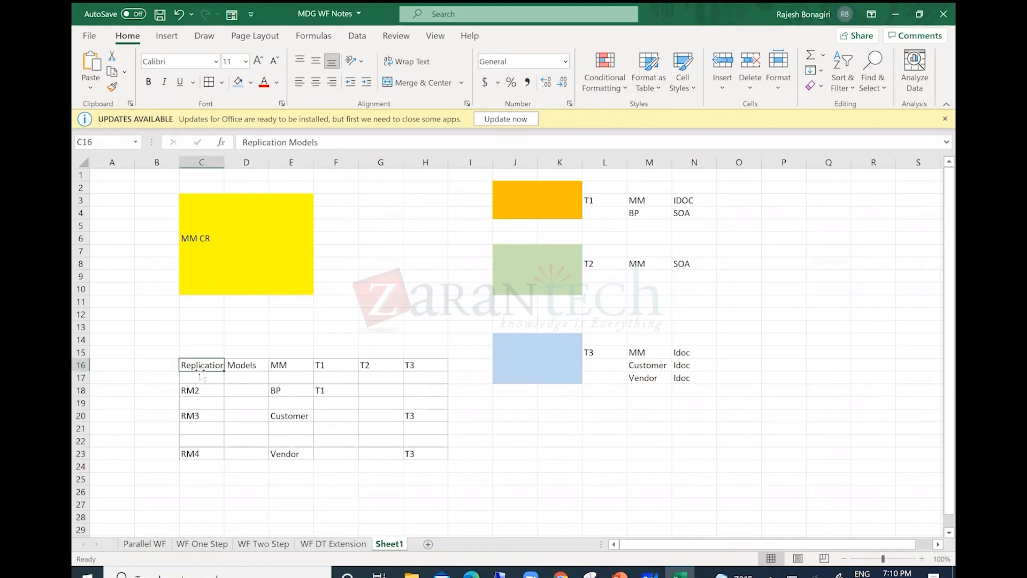
pyautogui.press('Delete')
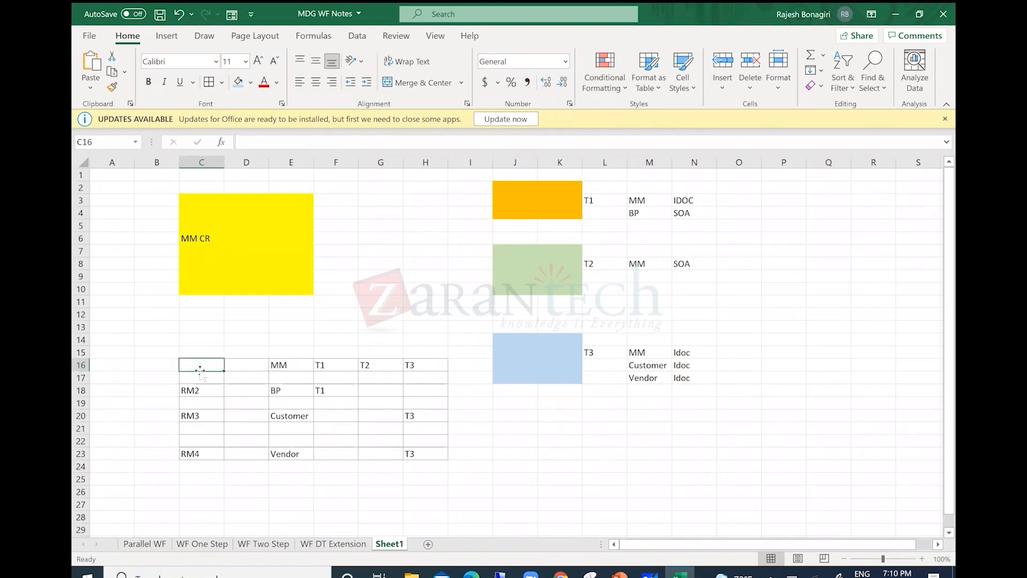
pyautogui.write('RM1')
pyautogui.press('Return')
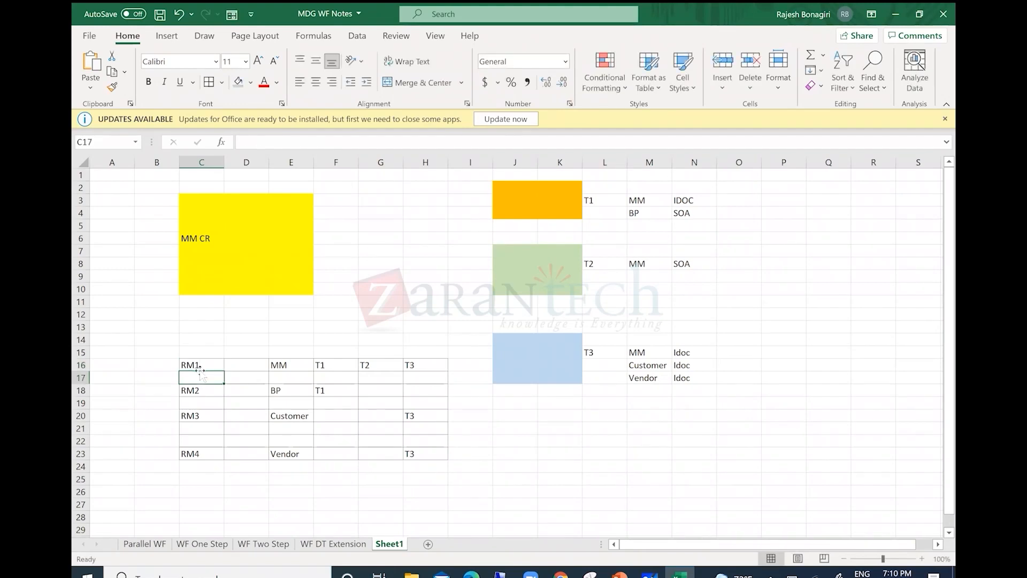
# Step: Examine which data object each replication model RM1 to RM4 covers and which model matches the MM CR block
pyautogui.click(196, 366)
pyautogui.click(286, 367)
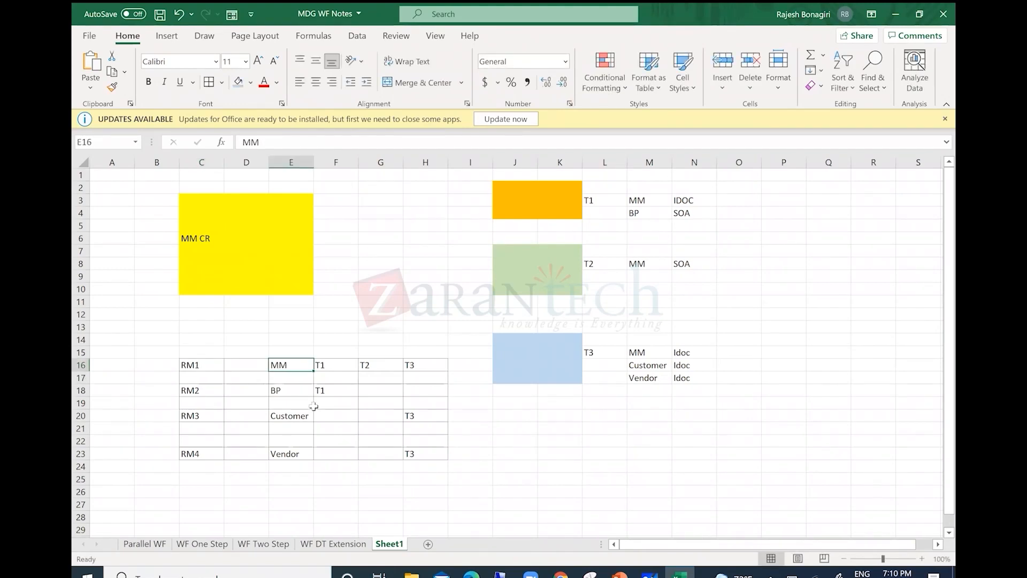
pyautogui.click(196, 366)
pyautogui.click(286, 370)
pyautogui.moveTo(190, 390); pyautogui.dragTo(295, 452)
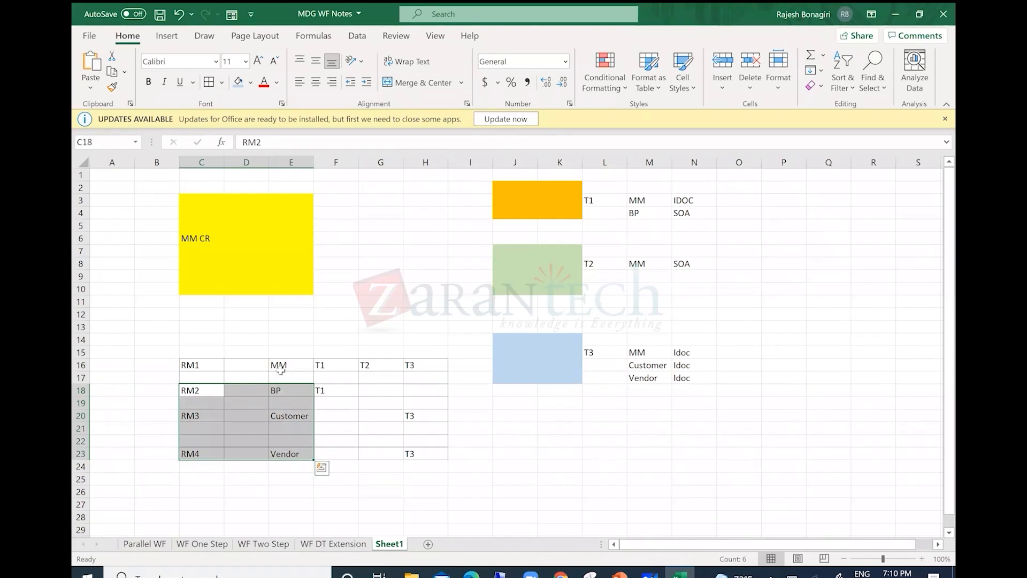
pyautogui.click(280, 369)
pyautogui.click(201, 365)
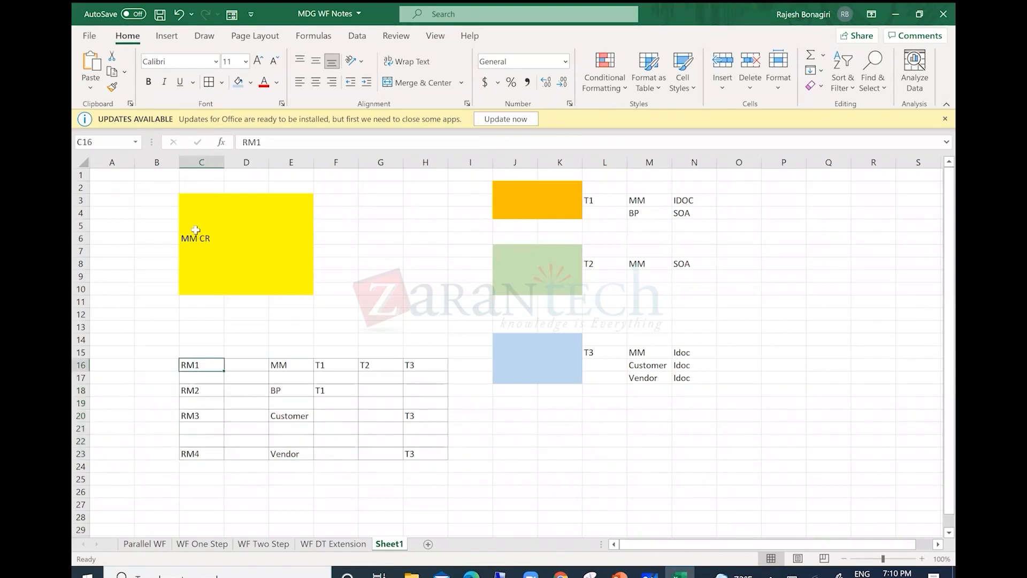
pyautogui.moveTo(197, 229); pyautogui.dragTo(218, 266)
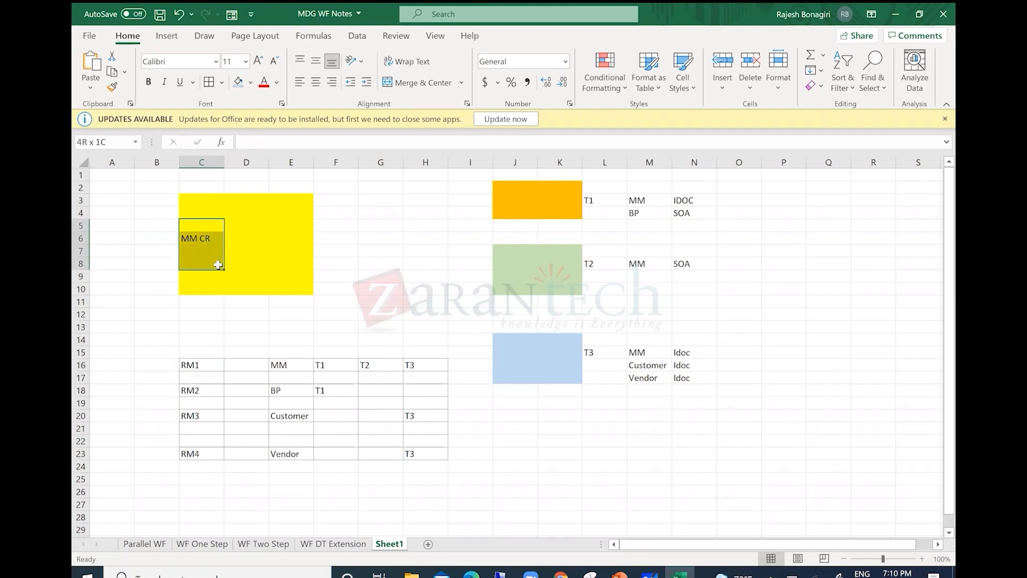
pyautogui.moveTo(218, 266); pyautogui.dragTo(218, 265)
pyautogui.moveTo(200, 365); pyautogui.dragTo(193, 454)
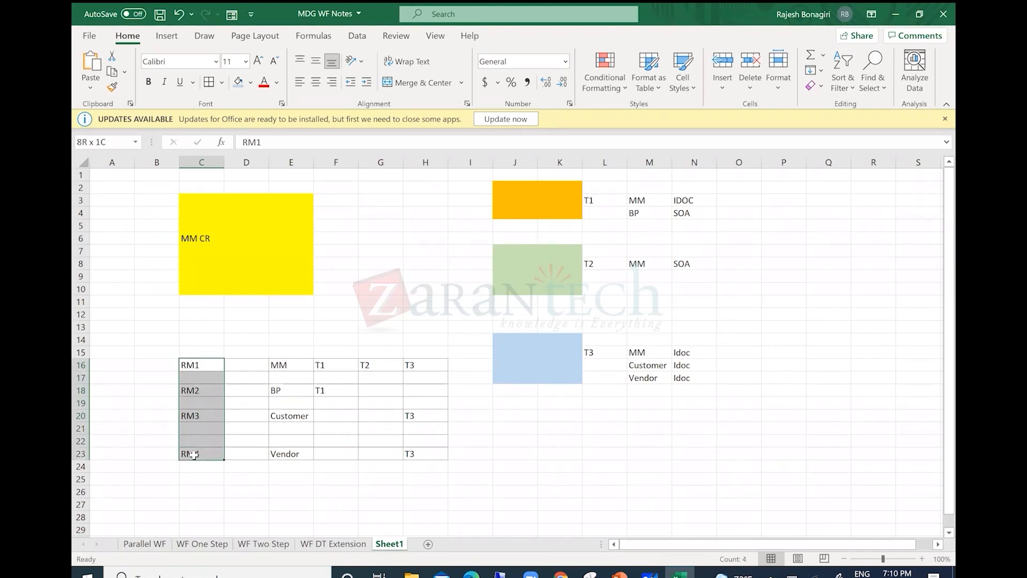
pyautogui.moveTo(193, 454); pyautogui.dragTo(193, 455)
pyautogui.click(204, 364)
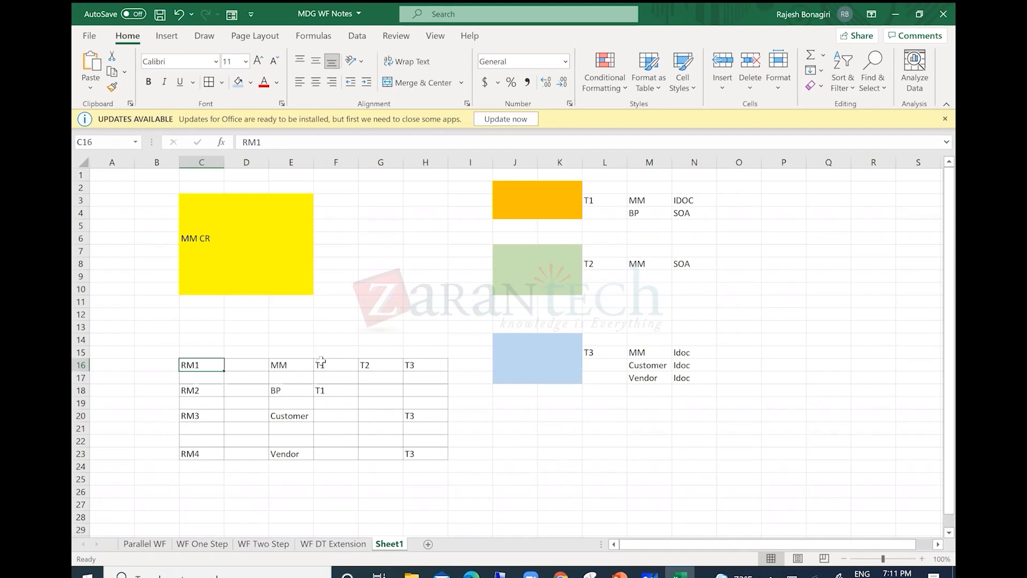
# Step: Check the T1 system's MM channel beside the orange block and fill T1 in cell F16 with light green
pyautogui.moveTo(321, 362); pyautogui.dragTo(419, 366)
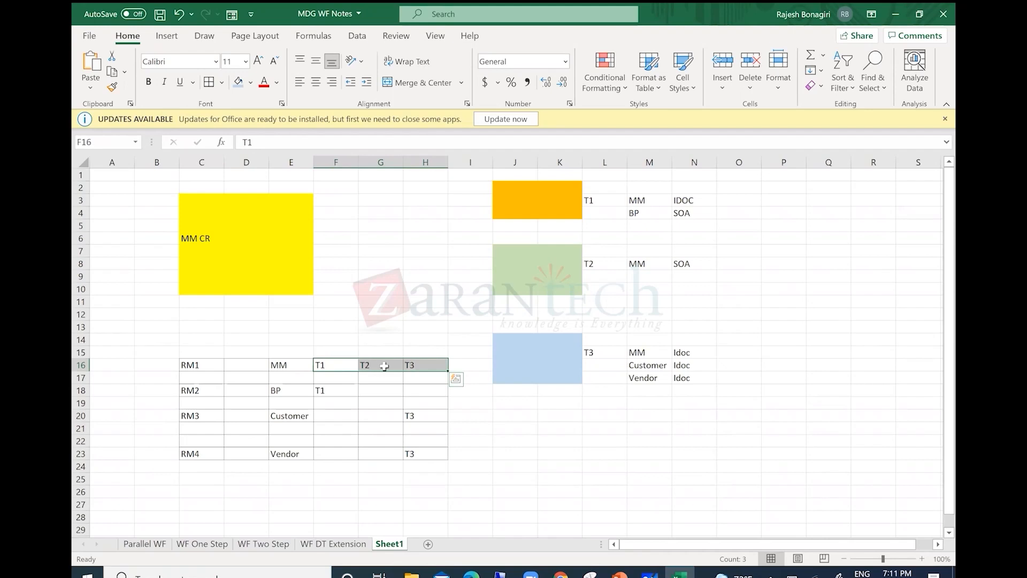
pyautogui.click(324, 367)
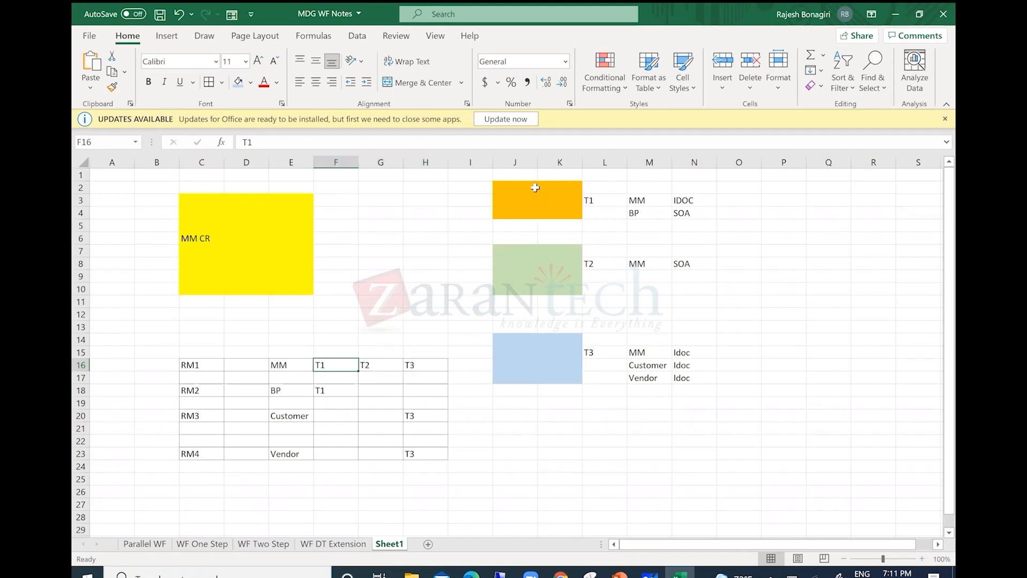
pyautogui.click(515, 186)
pyautogui.moveTo(527, 187); pyautogui.dragTo(703, 198)
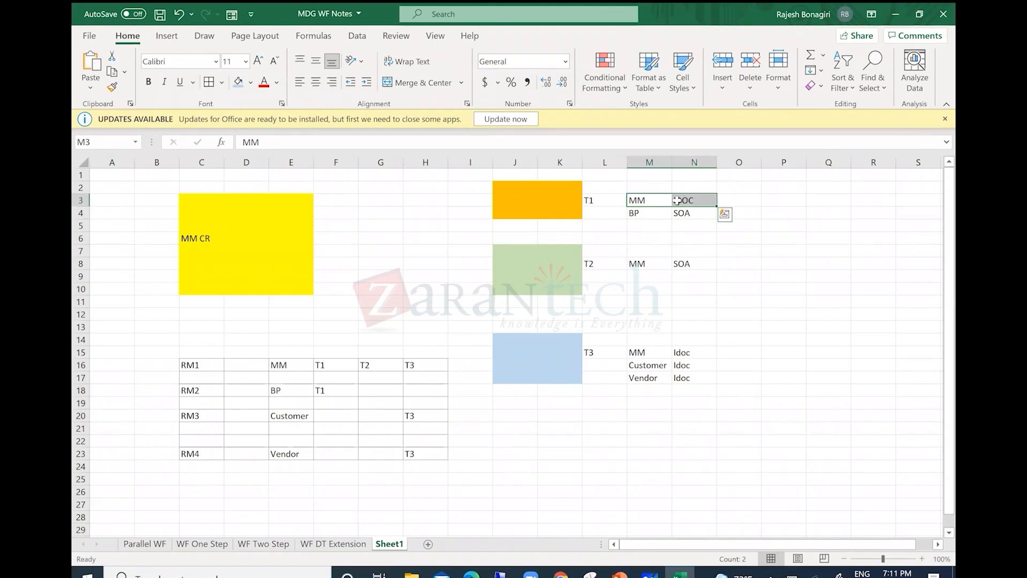
pyautogui.click(562, 191)
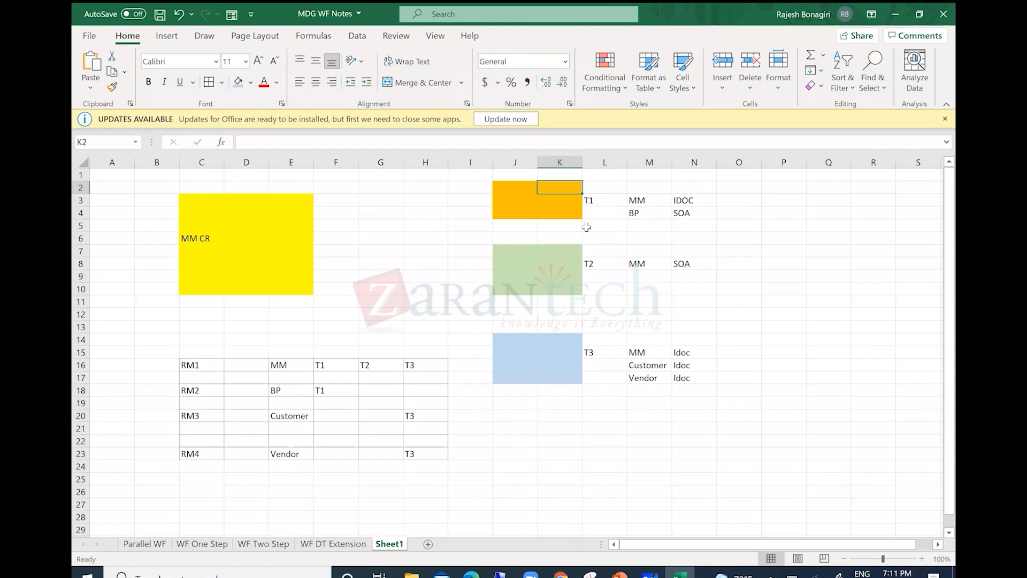
pyautogui.moveTo(592, 200); pyautogui.dragTo(705, 202)
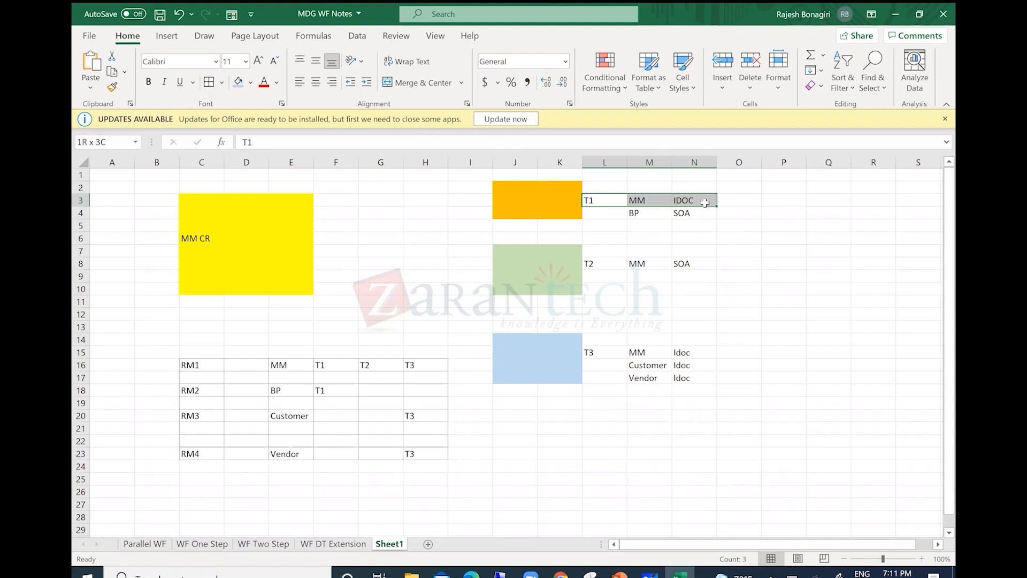
pyautogui.click(333, 367)
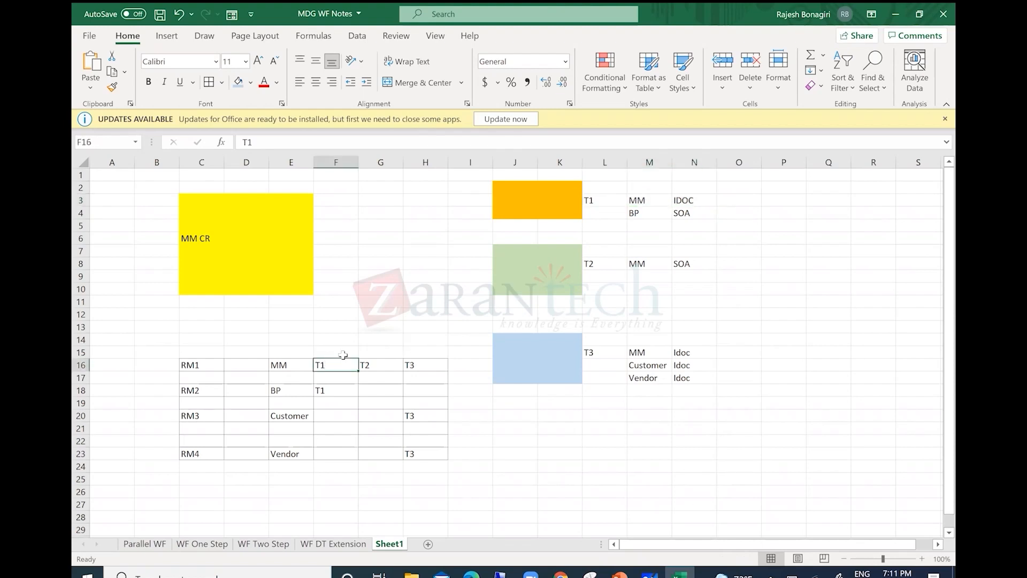
pyautogui.click(250, 83)
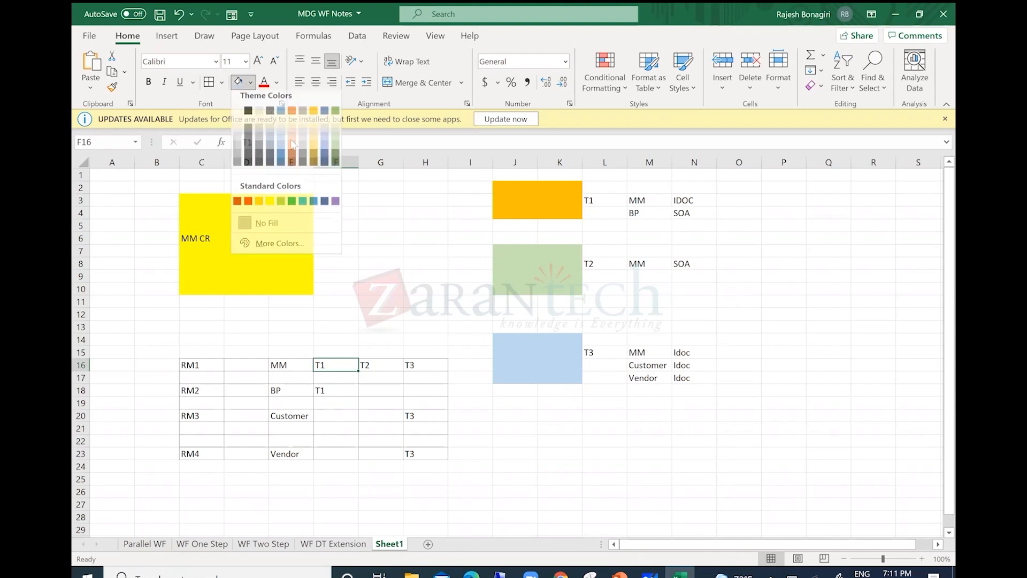
pyautogui.click(281, 202)
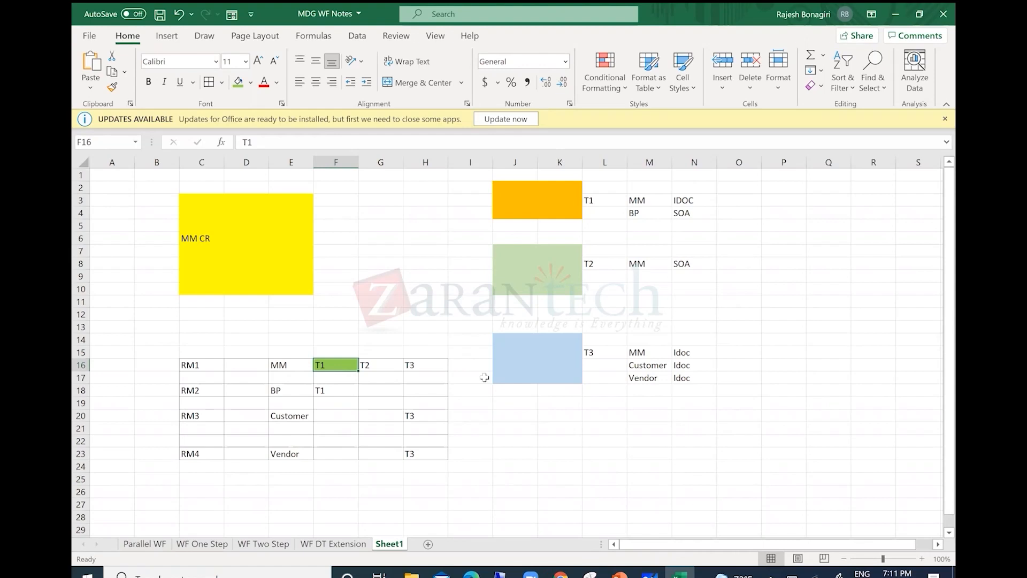
# Step: Examine the MM object's target systems in row 16 and the T1 block with its replication channels
pyautogui.click(513, 268)
pyautogui.click(369, 366)
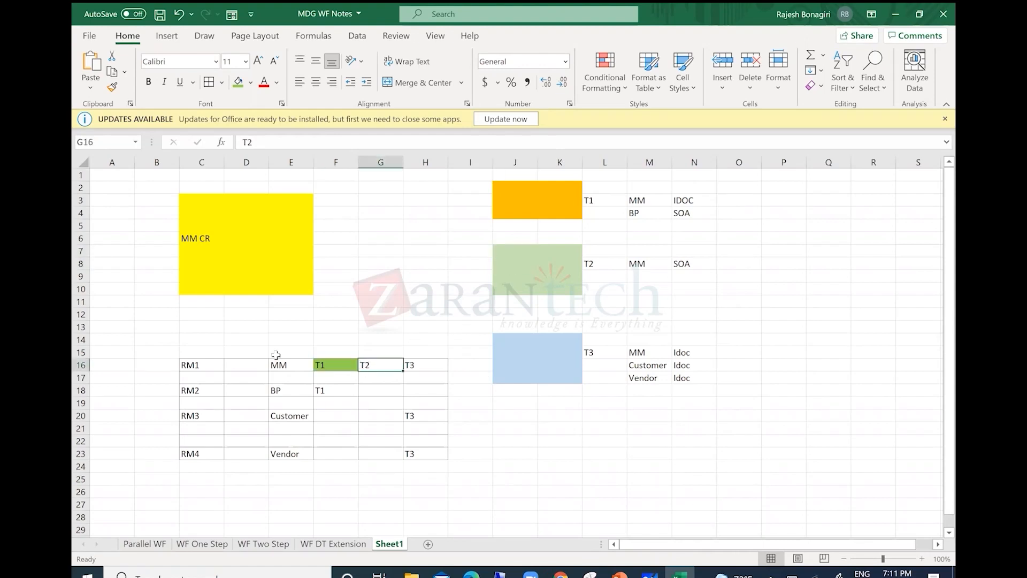
pyautogui.click(277, 368)
pyautogui.click(337, 365)
pyautogui.click(375, 368)
pyautogui.click(417, 369)
pyautogui.click(324, 366)
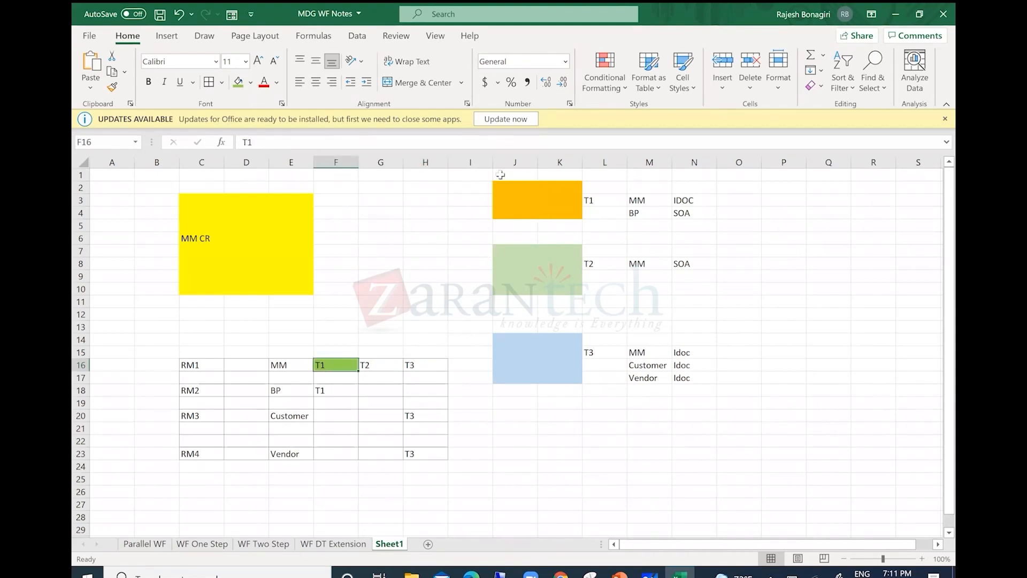
pyautogui.moveTo(515, 175); pyautogui.dragTo(719, 223)
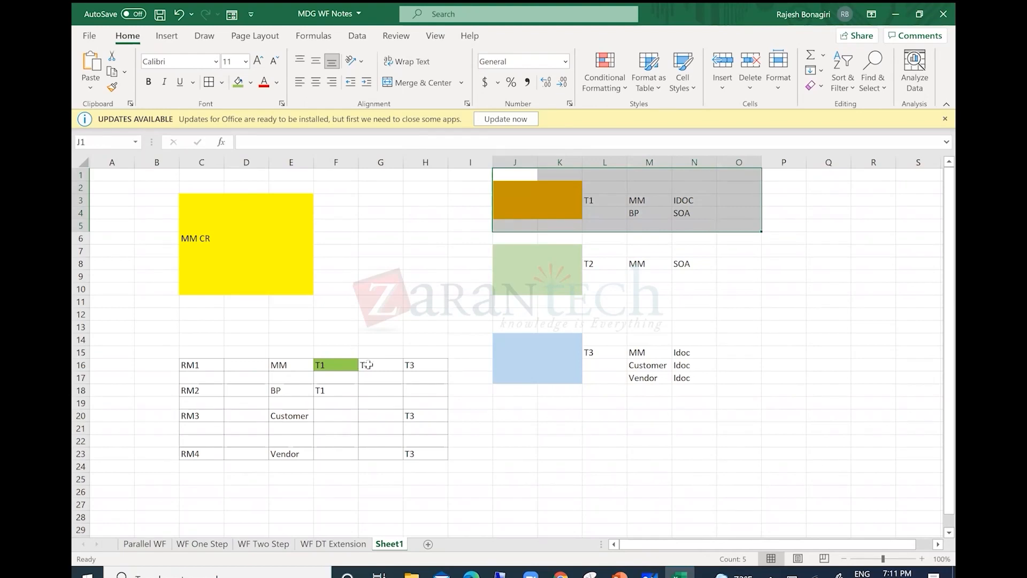
# Step: Check the T2 system's MM channel beside the green block and fill T2 in cell G16 with light green
pyautogui.click(368, 364)
pyautogui.moveTo(482, 238); pyautogui.dragTo(709, 294)
pyautogui.moveTo(647, 263); pyautogui.dragTo(690, 269)
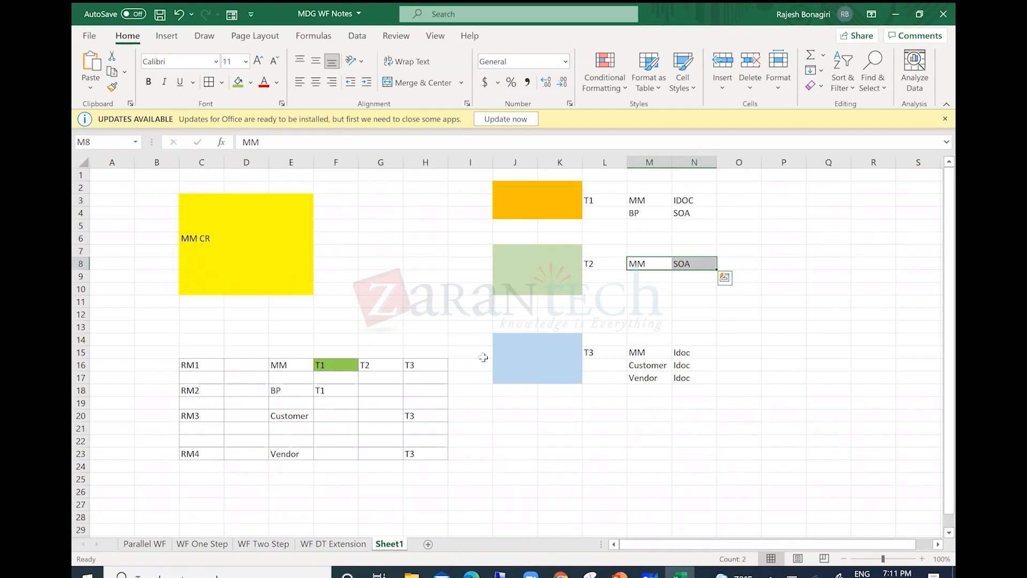
pyautogui.click(373, 364)
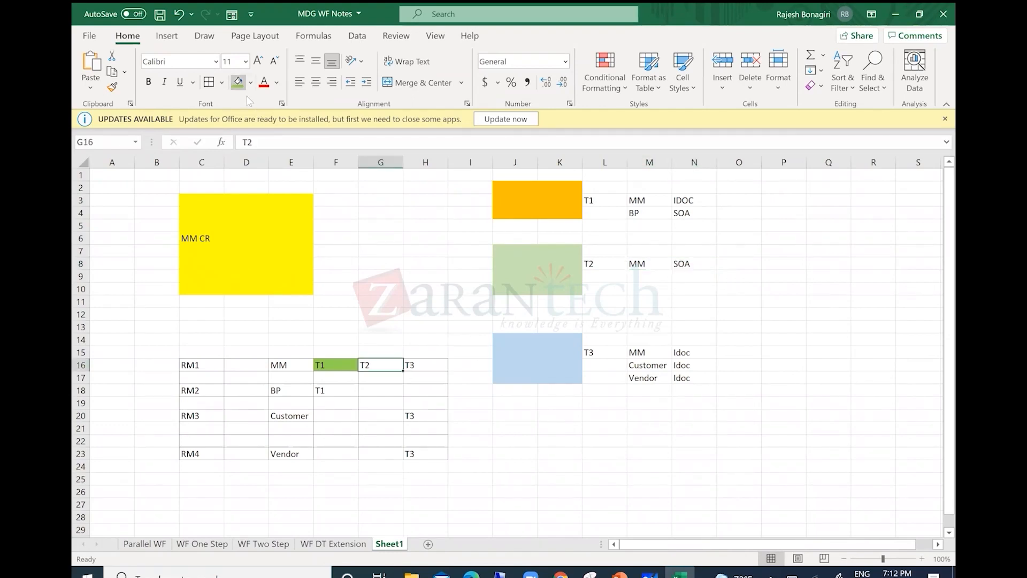
pyautogui.click(238, 81)
# Step: Check the T3 system's MM channel beside the blue block and fill T3 in cell H16 with light green
pyautogui.click(411, 362)
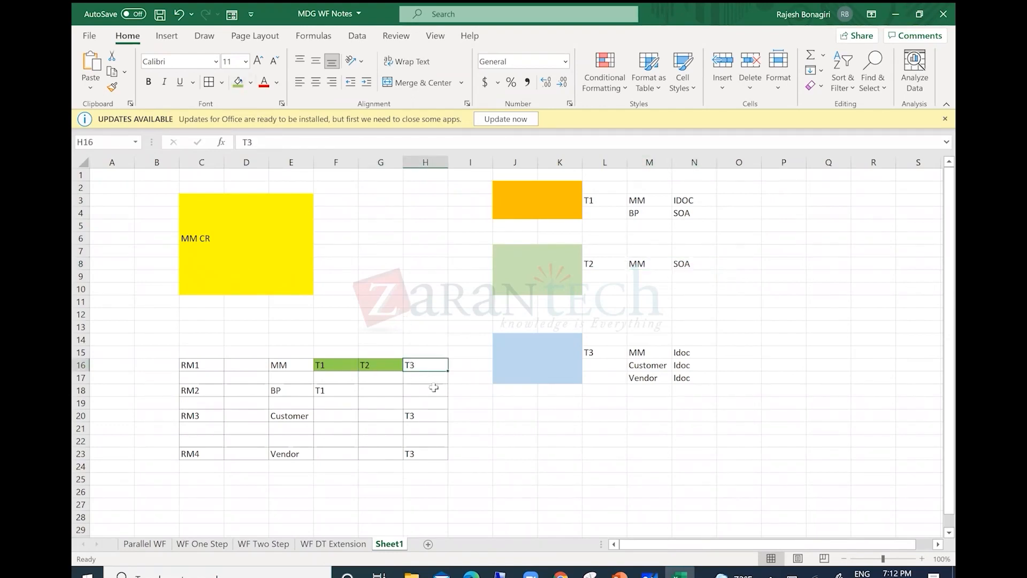
pyautogui.click(565, 357)
pyautogui.click(634, 354)
pyautogui.moveTo(634, 353); pyautogui.dragTo(698, 346)
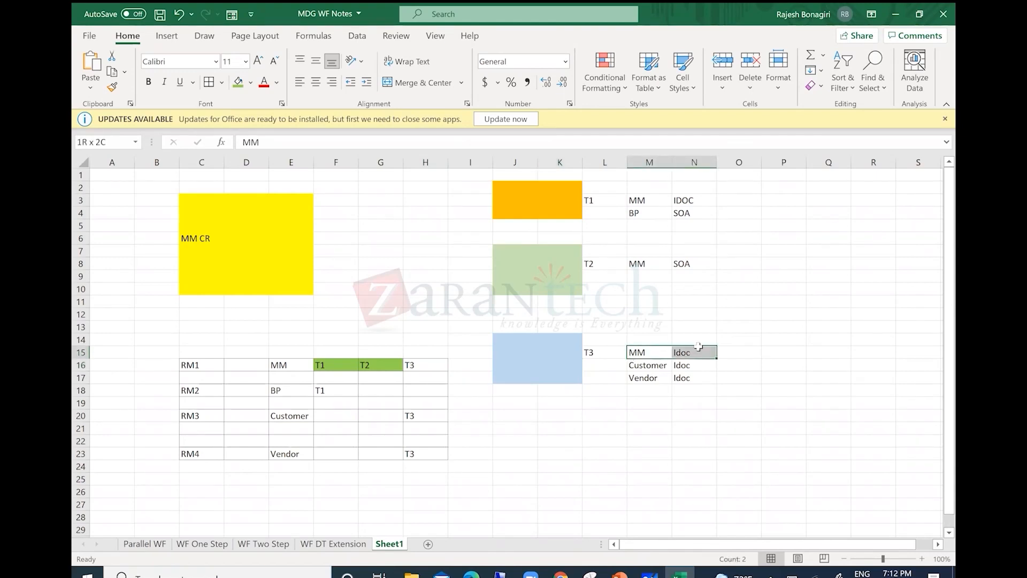
pyautogui.click(531, 355)
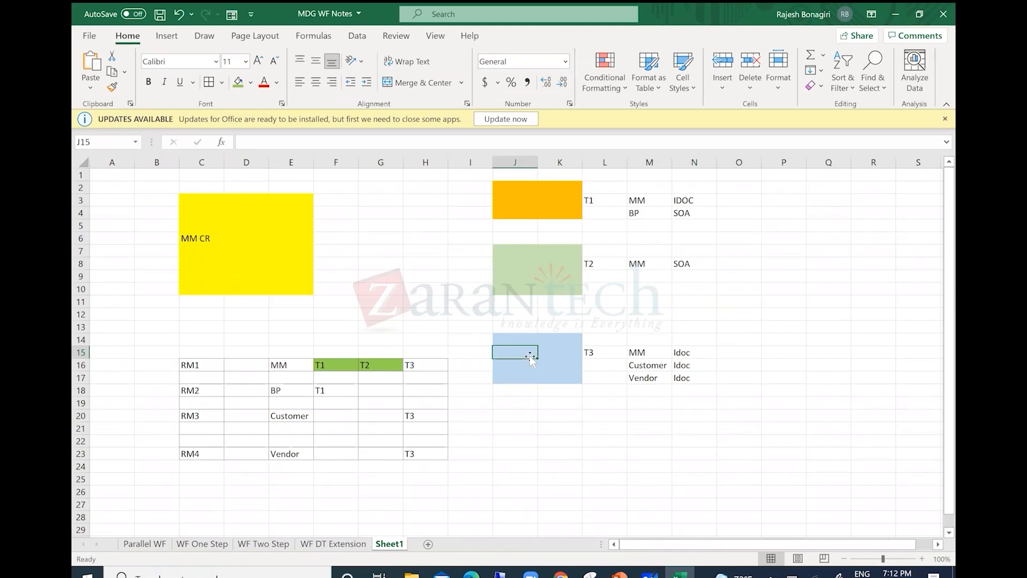
pyautogui.click(427, 364)
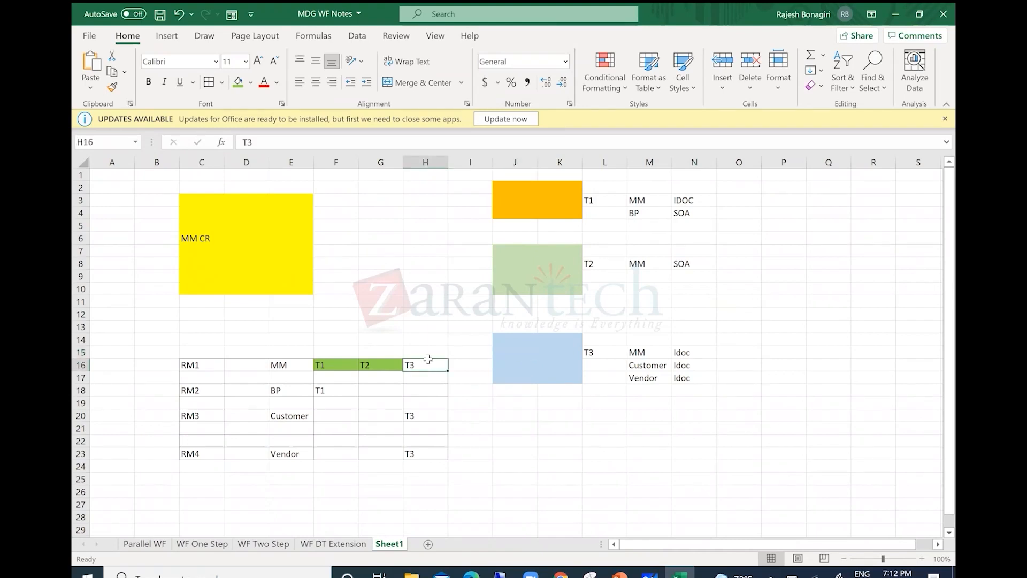
pyautogui.click(238, 83)
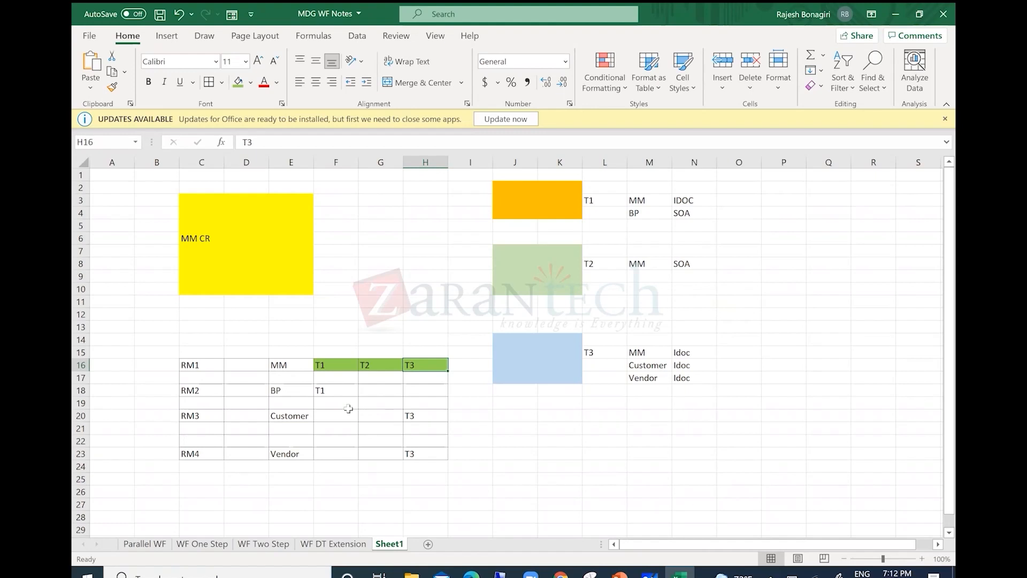
pyautogui.click(332, 364)
pyautogui.click(376, 368)
pyautogui.click(431, 376)
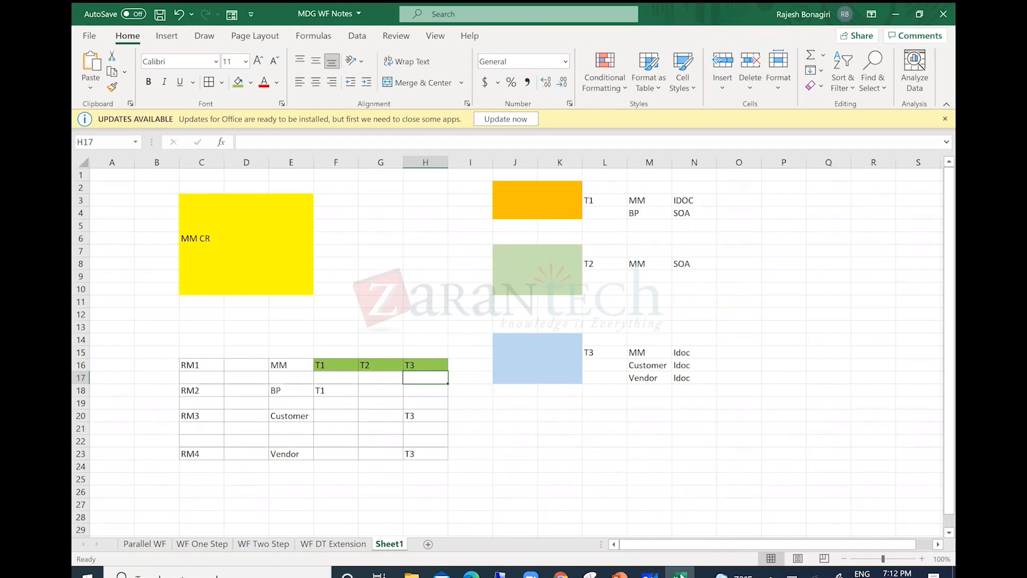
# Step: Switch to SAP and go back from TARGET1's communication channel view to the Display IMG structure
pyautogui.click(505, 575)
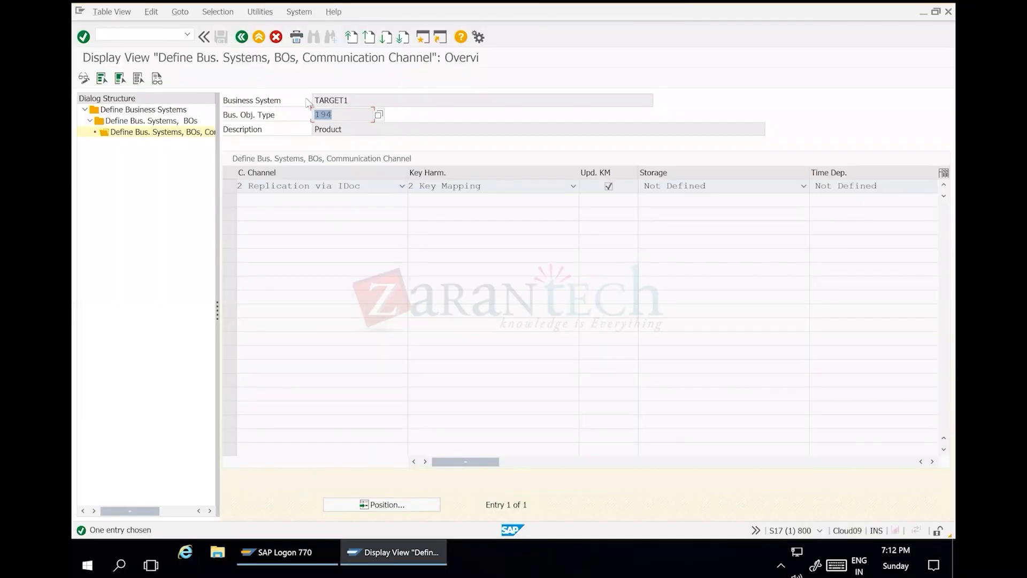
pyautogui.doubleClick(153, 123)
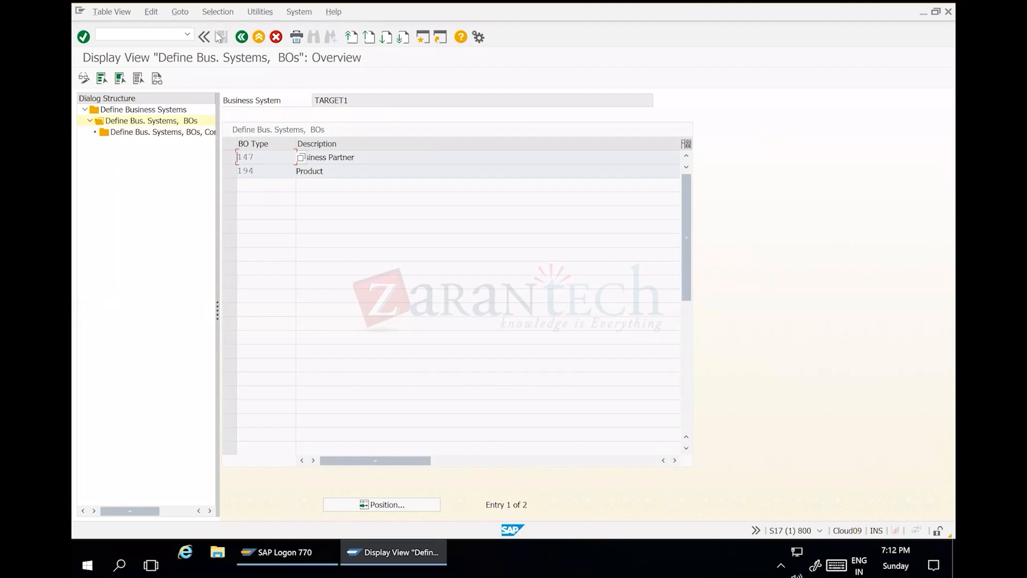
pyautogui.click(242, 38)
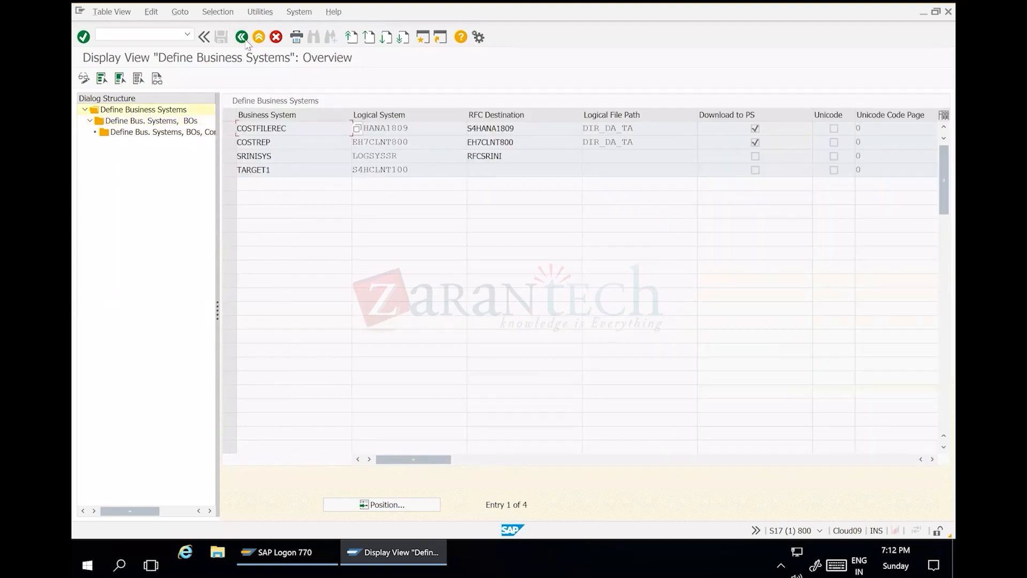
pyautogui.click(242, 37)
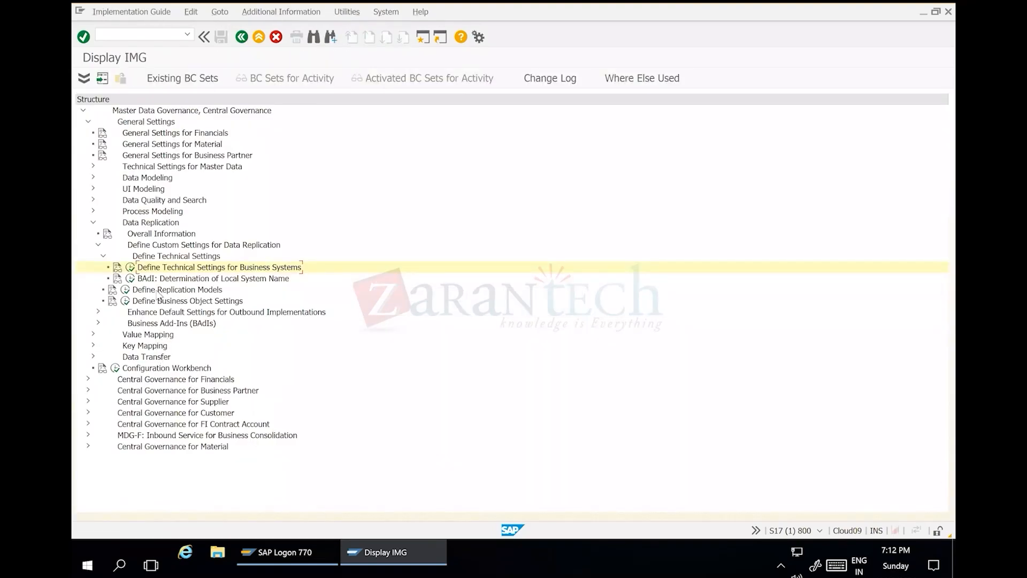
# Step: Create a replication model entry named RM1 with the description "Replication for MM" in Define Replication Models
pyautogui.click(127, 290)
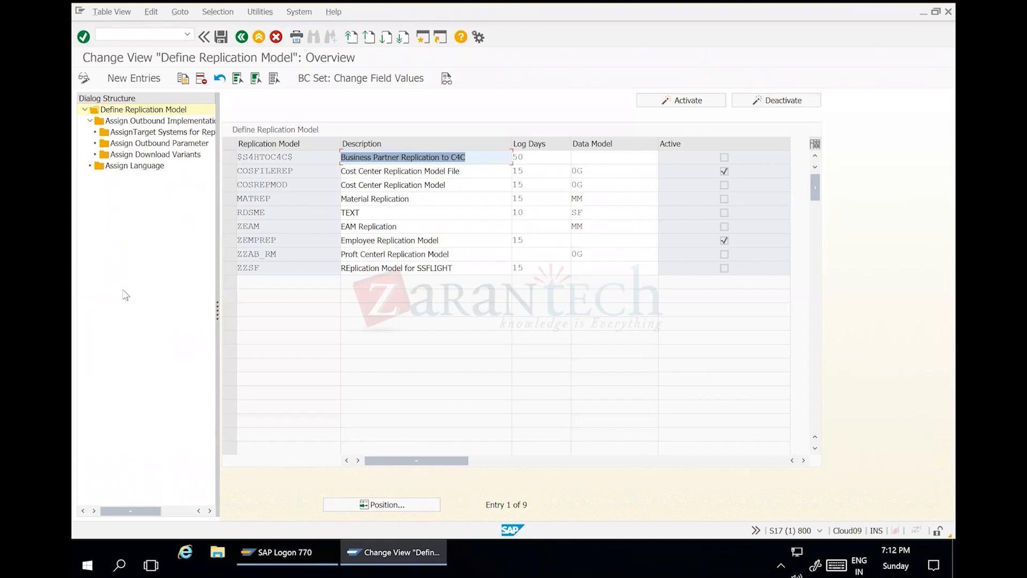
pyautogui.click(83, 79)
pyautogui.click(138, 76)
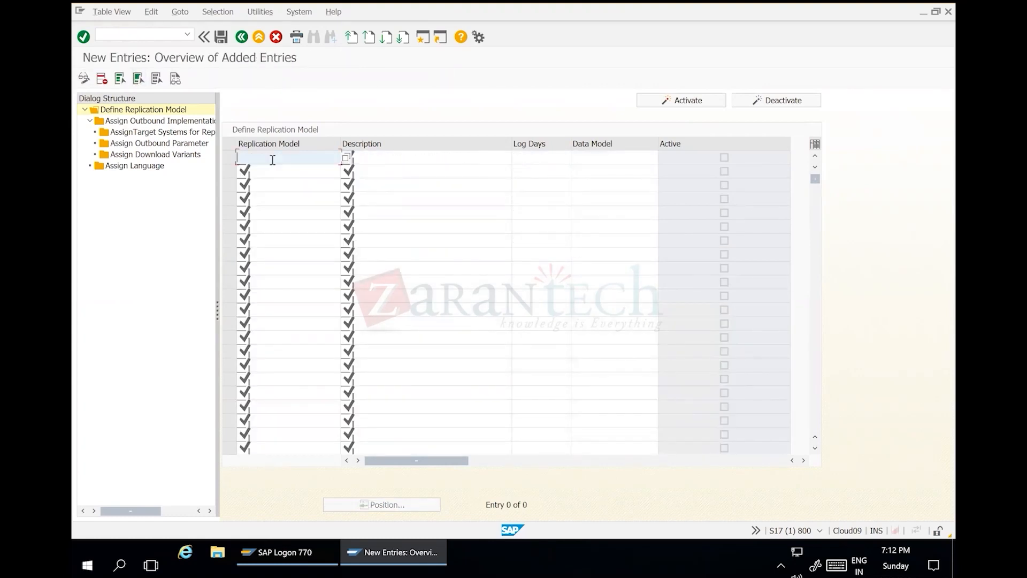
pyautogui.write('RM1')
pyautogui.press('Return')
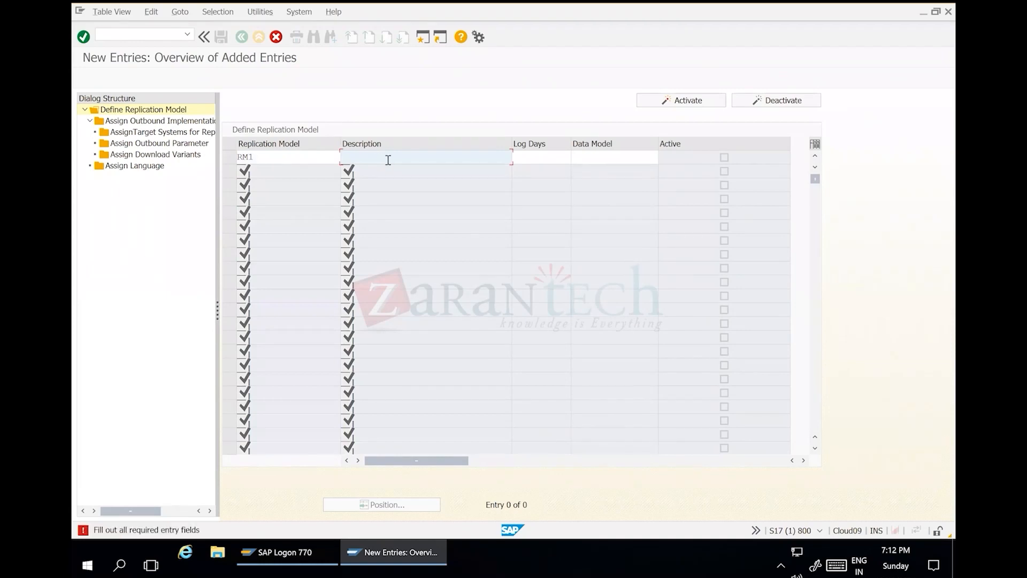
pyautogui.write('Replication for MM')
# Step: Set RM1's log days to 30 and its data model to MM
pyautogui.click(533, 156)
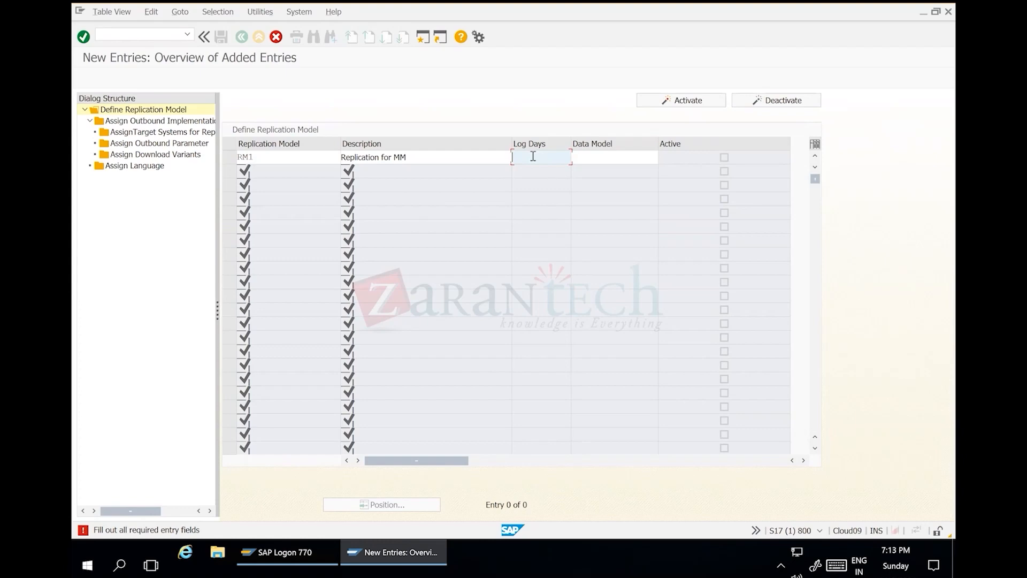
pyautogui.write('30')
pyautogui.press('Tab')
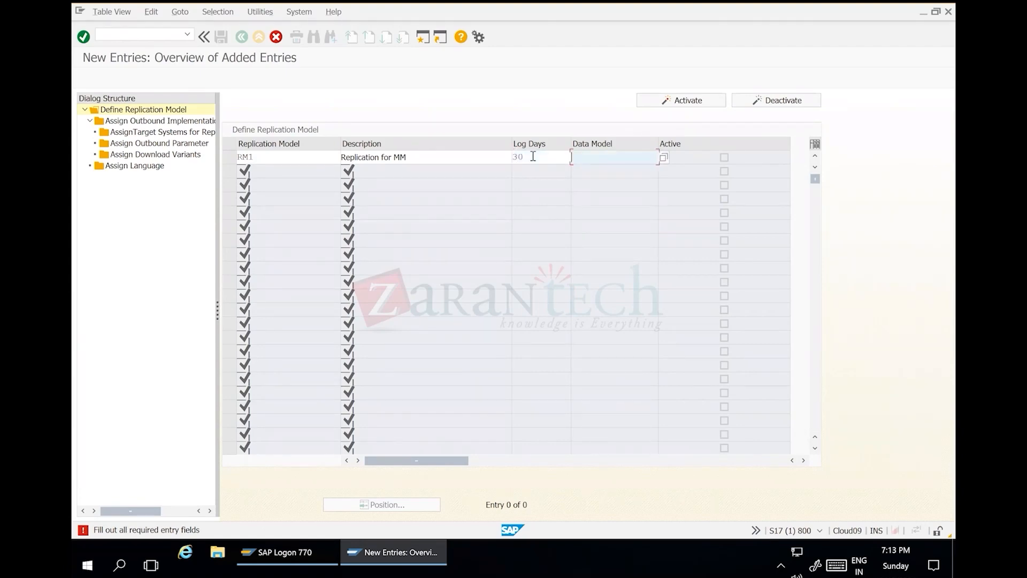
pyautogui.write('mm')
pyautogui.press('BackSpace')
pyautogui.press('BackSpace')
pyautogui.write('MM')
pyautogui.press('Return')
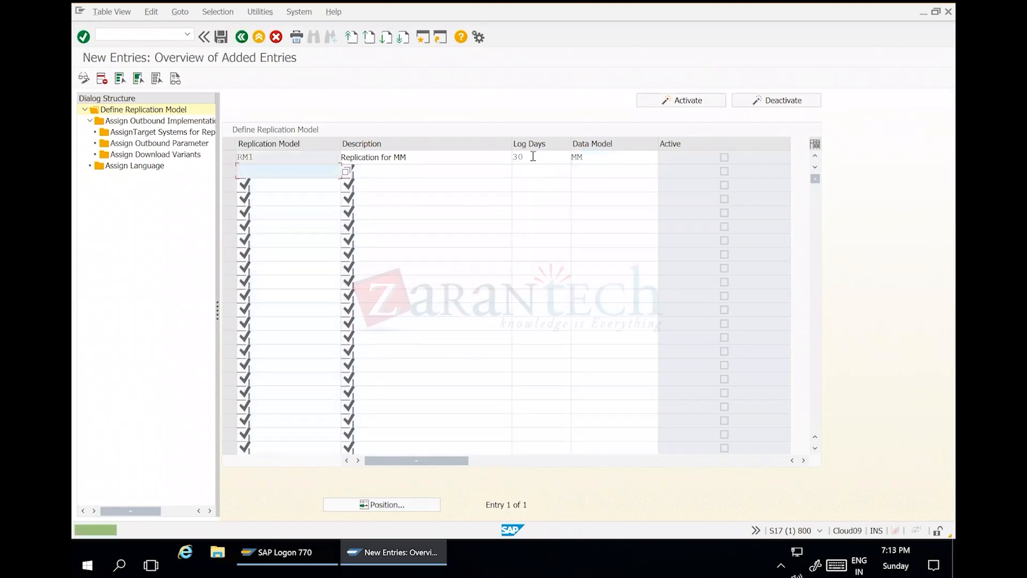
# Step: Open the outbound implementation assignments for replication model RM1
pyautogui.click(232, 156)
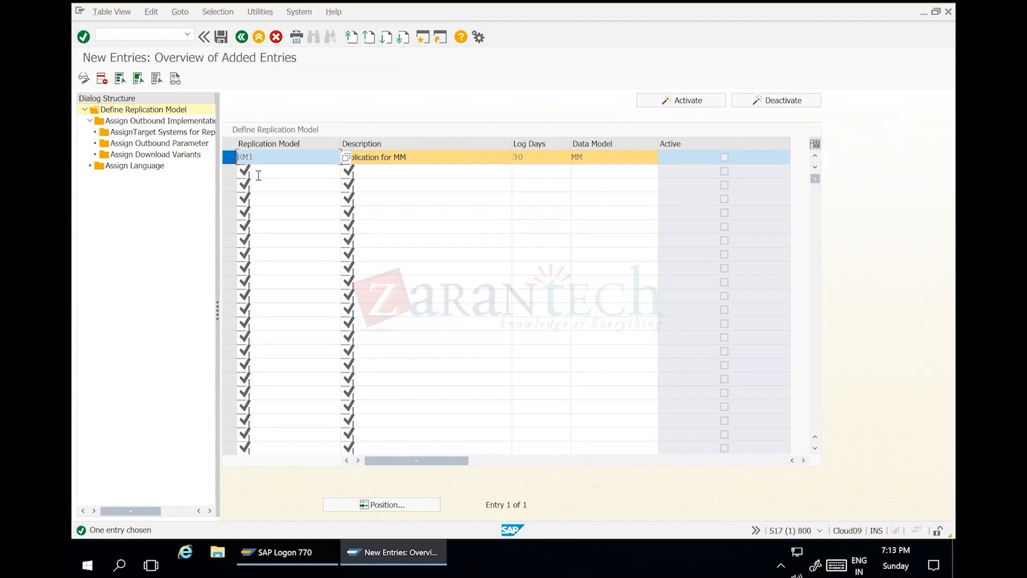
pyautogui.doubleClick(136, 121)
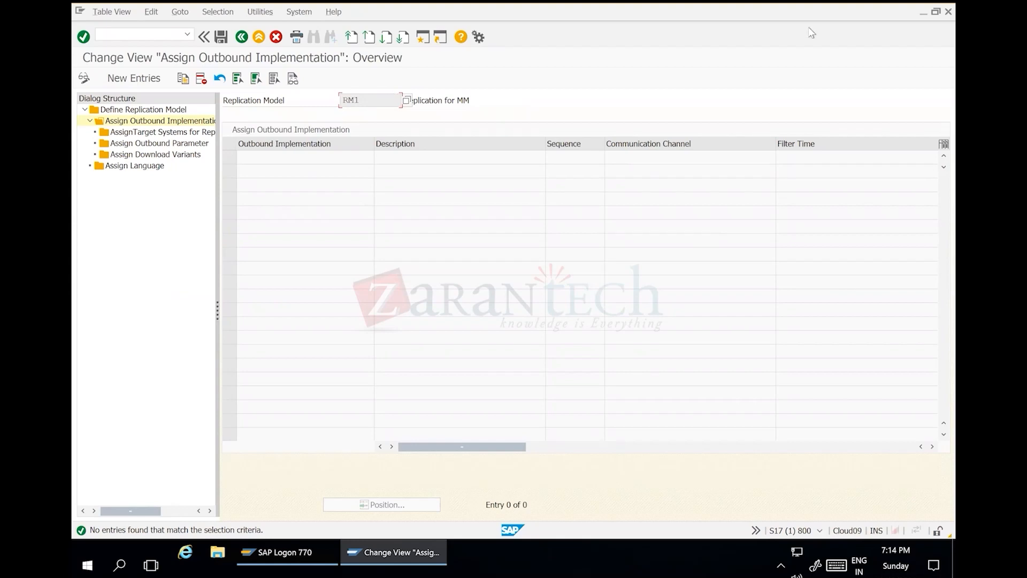
# Step: Switch to the Excel notes and select cell F32 in the empty area below the replication model table
pyautogui.moveTo(832, 4)
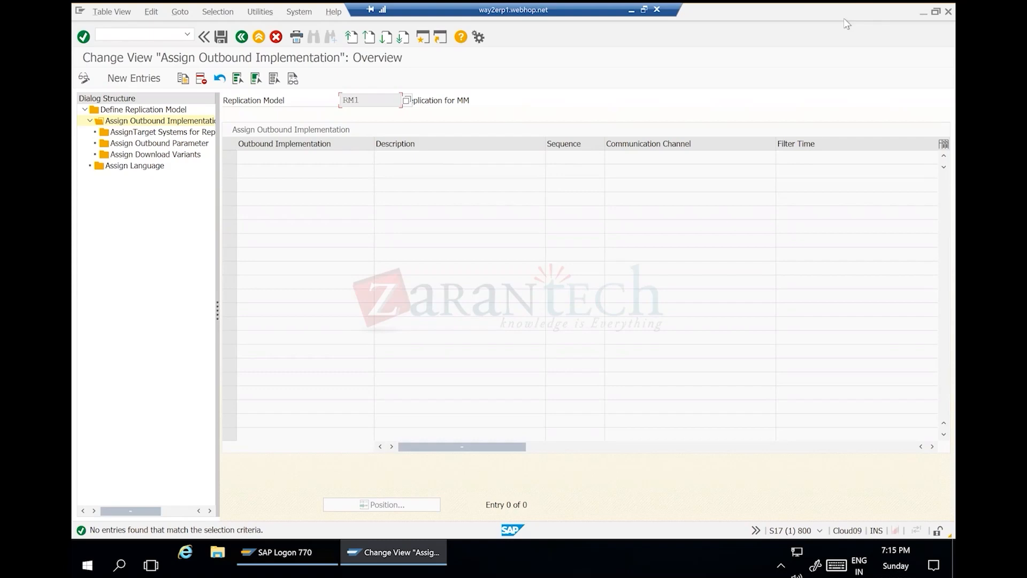
pyautogui.hotkey('alt', 'Tab')
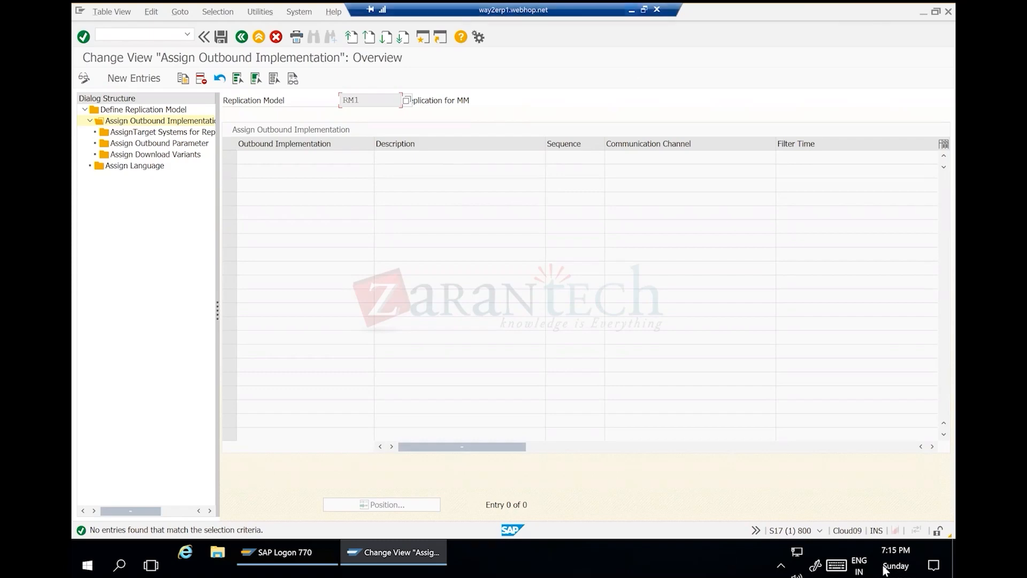
pyautogui.scroll(-7, 534, 401)
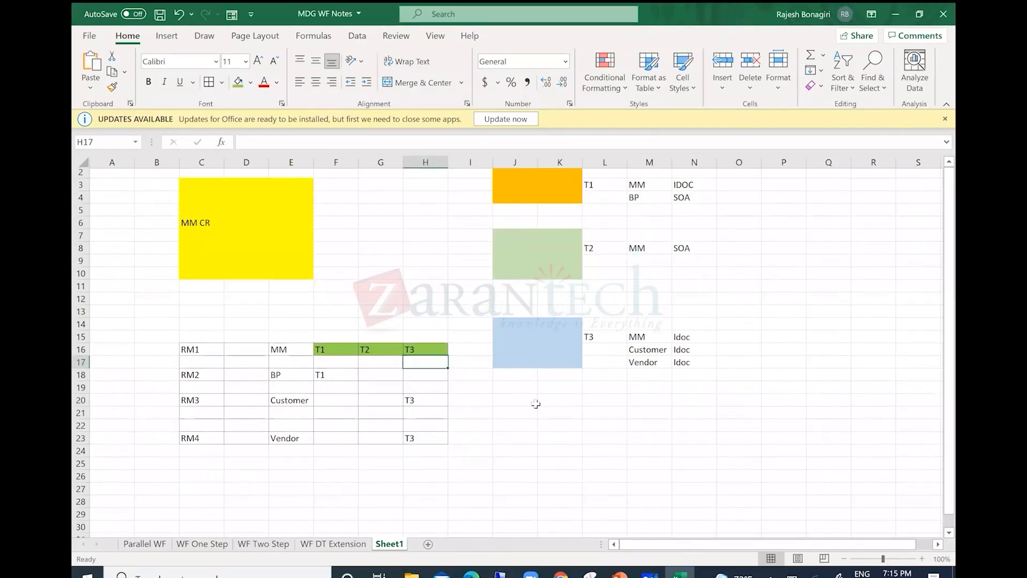
pyautogui.click(324, 301)
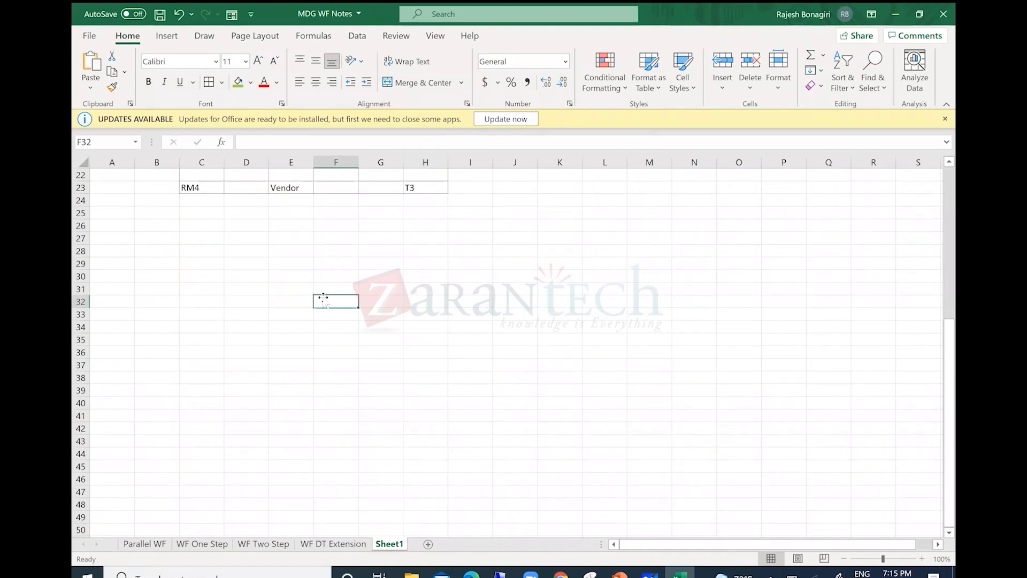
pyautogui.write('acc')
pyautogui.press('BackSpace')
pyautogui.press('BackSpace')
pyautogui.press('BackSpace')
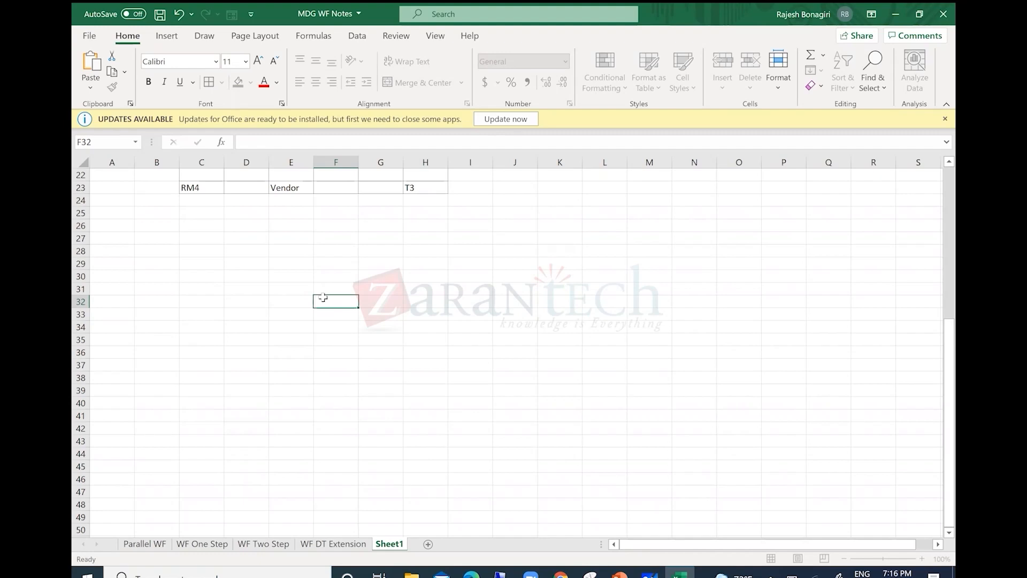
# Step: Enter MM in cell F33 and IDOC in cell G33
pyautogui.press('Return')
pyautogui.write('MM')
pyautogui.press('Return')
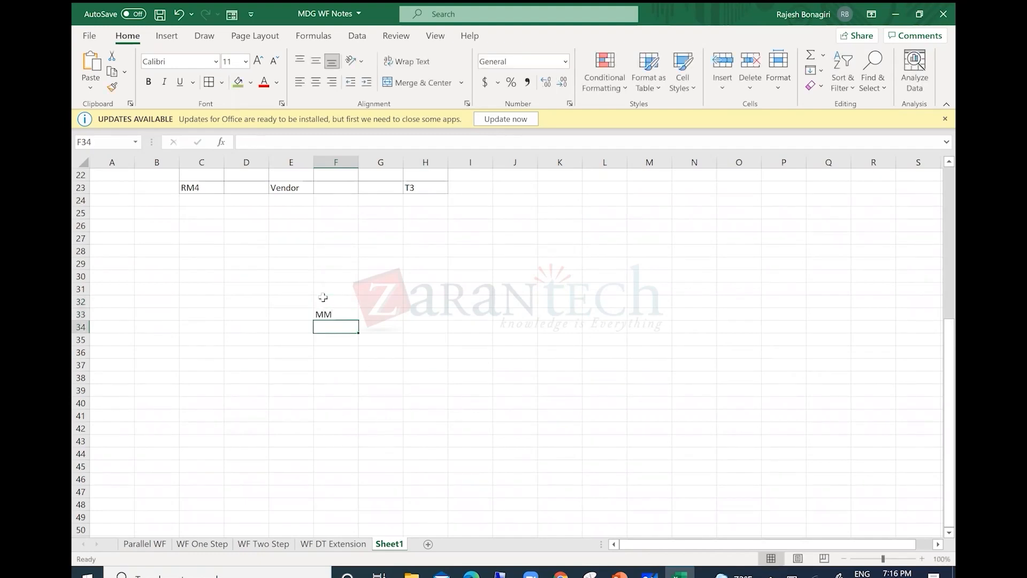
pyautogui.press('Up')
pyautogui.press('Right')
pyautogui.write('IDOC')
pyautogui.press('Return')
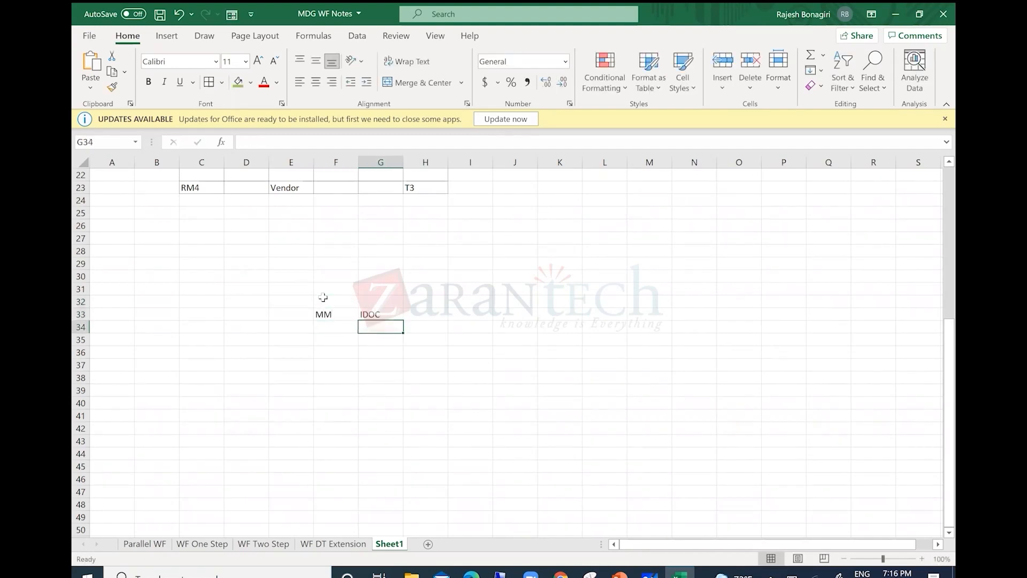
# Step: Enter DRF Class in cell I33 of the MM IDOC row
pyautogui.press('Up')
pyautogui.press('Right')
pyautogui.press('Right')
pyautogui.write('DRF Class')
pyautogui.press('Return')
pyautogui.press('Up')
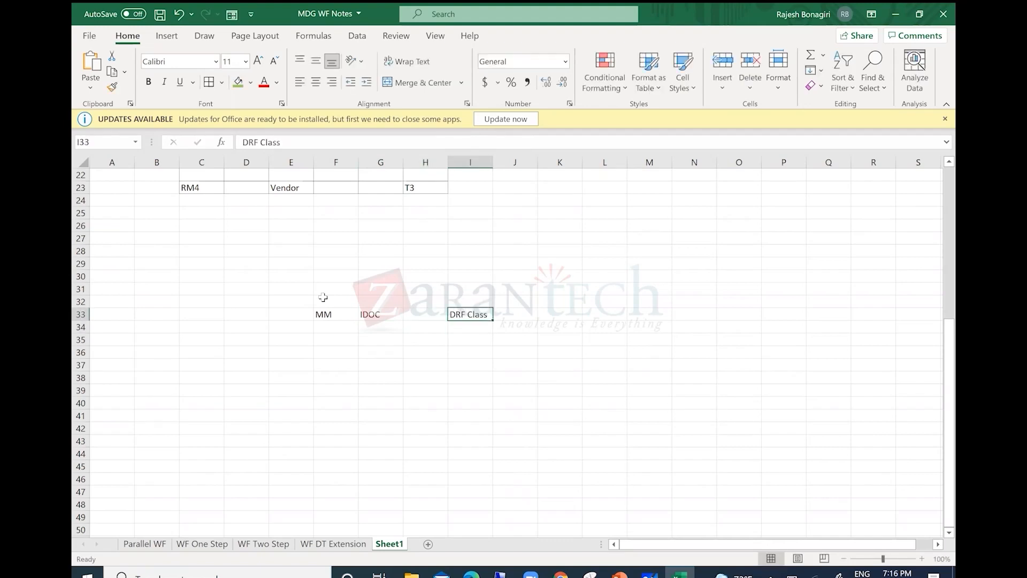
# Step: Check the outbound implementation view in SAP and enter Out impl in Excel cell K33
pyautogui.press('Right')
pyautogui.press('Right')
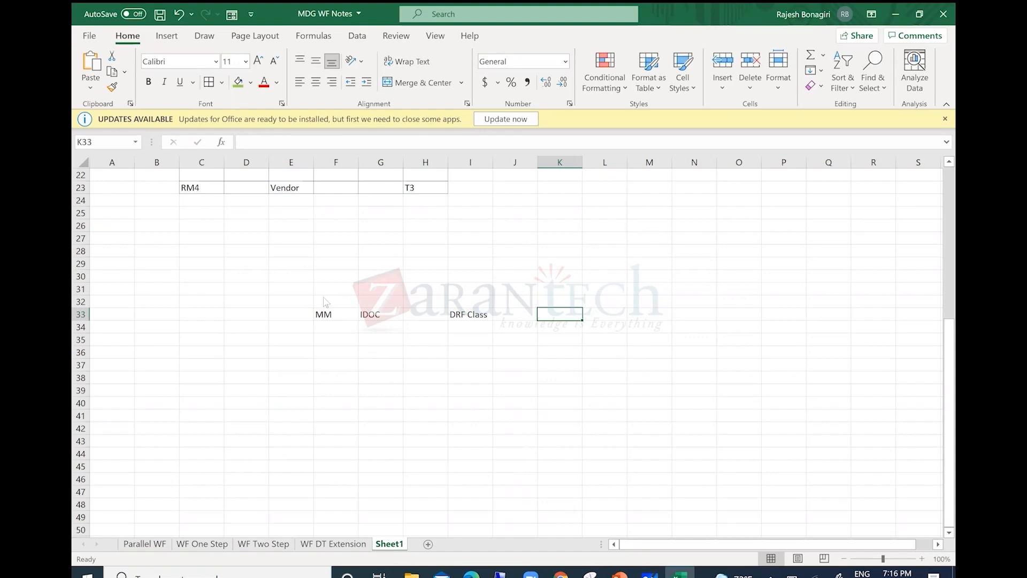
pyautogui.hotkey('alt', 'Tab')
pyautogui.hotkey('alt', 'Tab')
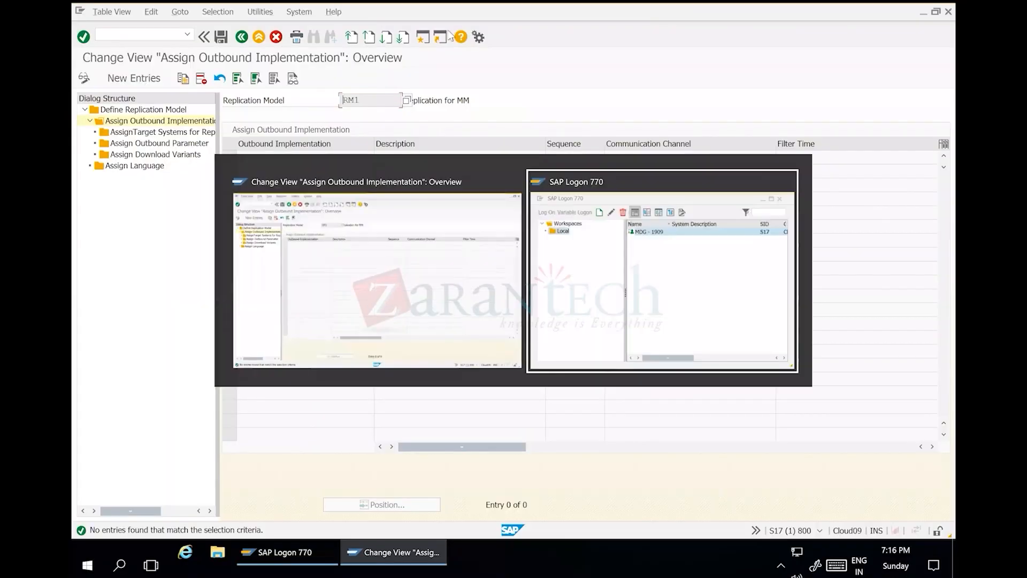
pyautogui.hotkey('alt', 'Tab')
pyautogui.click(631, 10)
pyautogui.write('Out impl')
pyautogui.press('Return')
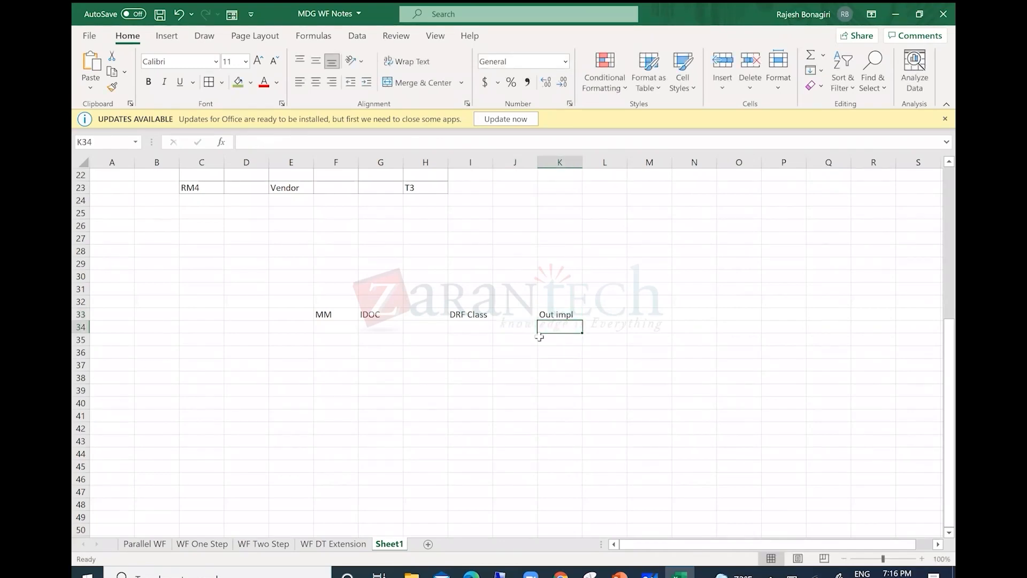
# Step: Enter MM in cell F34 and SOA in cell G34
pyautogui.press('Up')
pyautogui.press('Right')
pyautogui.press('Left')
pyautogui.press('Left')
pyautogui.press('Left')
pyautogui.press('Left')
pyautogui.press('Left')
pyautogui.press('Left')
pyautogui.press('Down')
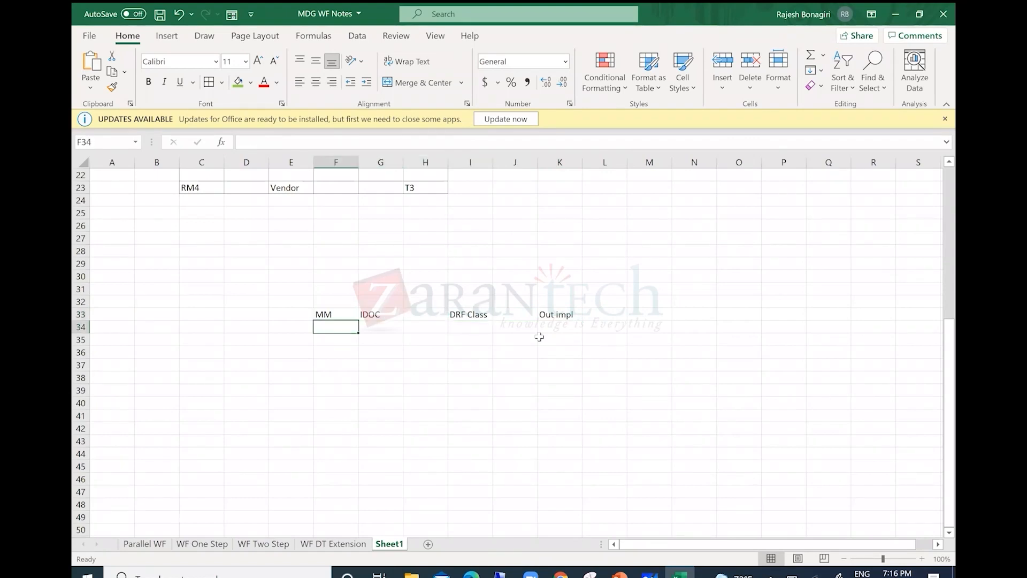
pyautogui.write('MM')
pyautogui.press('Right')
pyautogui.write('SOA')
pyautogui.press('Return')
# Step: Complete the SOA row with DRF Class in cell I34 and Out impl in cell K34
pyautogui.press('Up')
pyautogui.press('Right')
pyautogui.press('Right')
pyautogui.write('DRF')
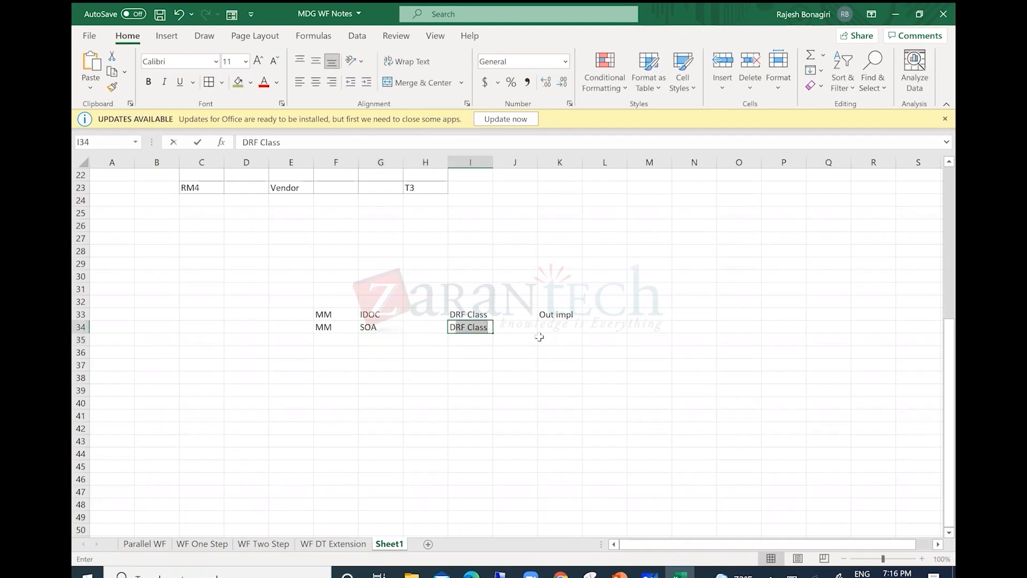
pyautogui.press('Return')
pyautogui.press('Up')
pyautogui.press('Right')
pyautogui.press('Right')
pyautogui.write('Out impl')
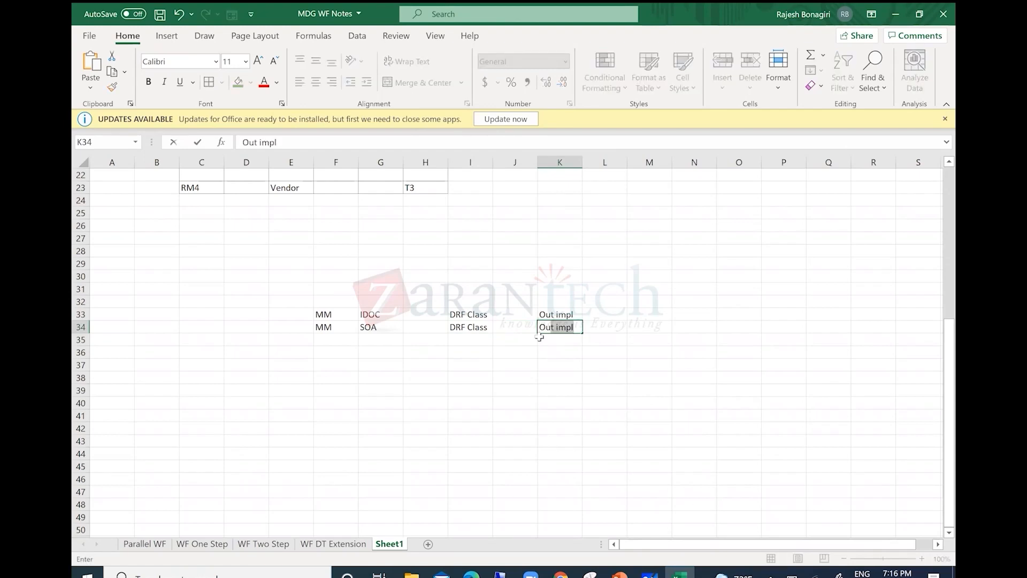
pyautogui.press('Return')
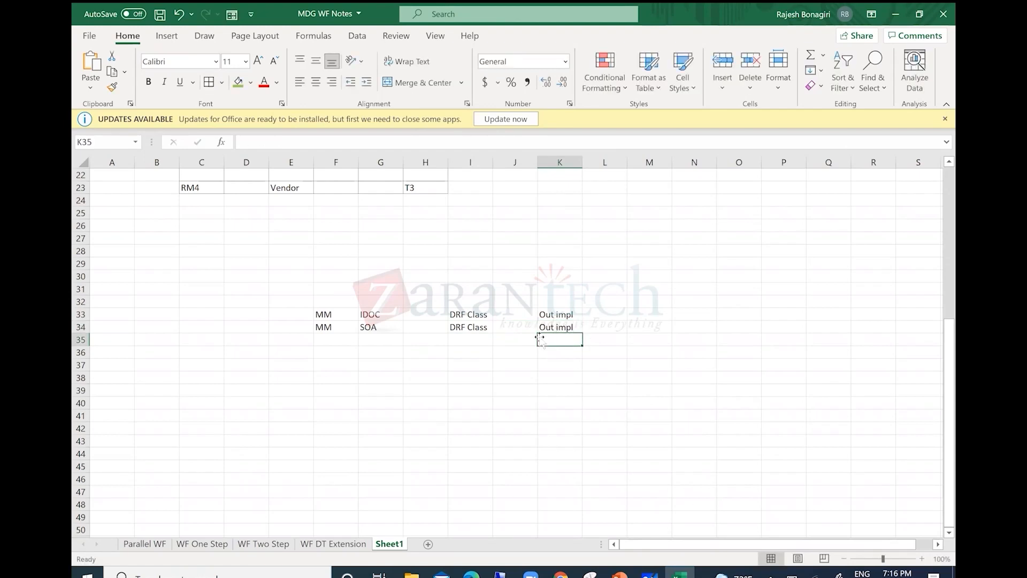
# Step: Enter MM in cell F35 and RFC in cell G35
pyautogui.press('Left')
pyautogui.press('Left')
pyautogui.press('Left')
pyautogui.press('Left')
pyautogui.press('Left')
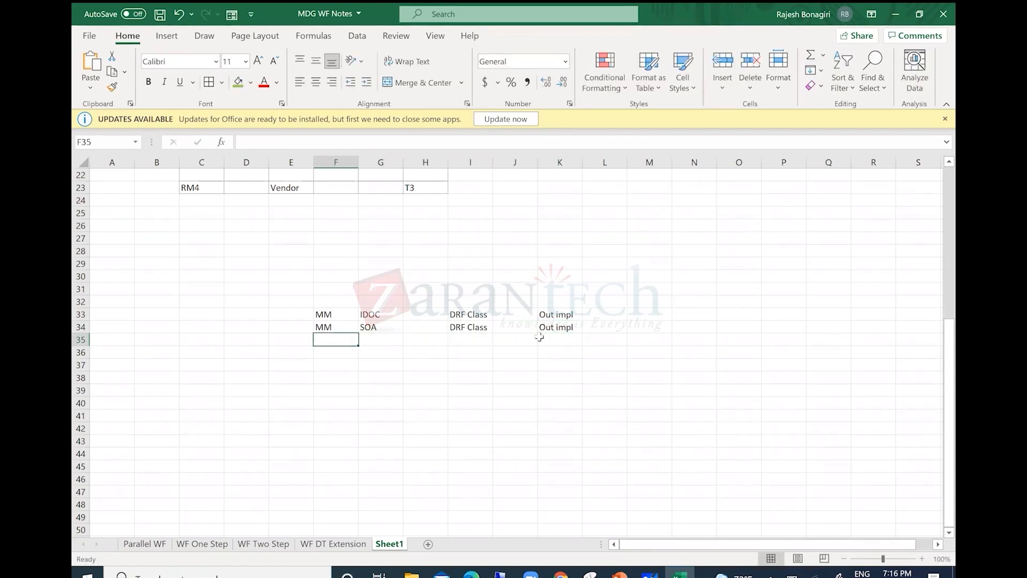
pyautogui.write('MM')
pyautogui.press('Return')
pyautogui.press('Up')
pyautogui.press('Right')
pyautogui.write('RFC')
pyautogui.press('Return')
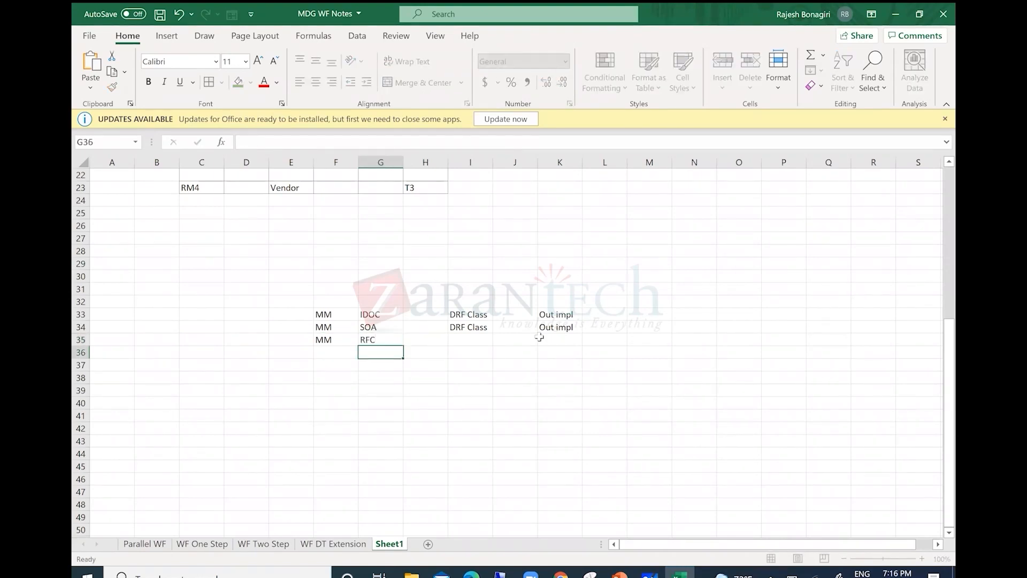
# Step: Complete the RFC row with DRF Class in cell I35 and Out impl in cell K35
pyautogui.press('Up')
pyautogui.press('Right')
pyautogui.press('Right')
pyautogui.write('DRF Class')
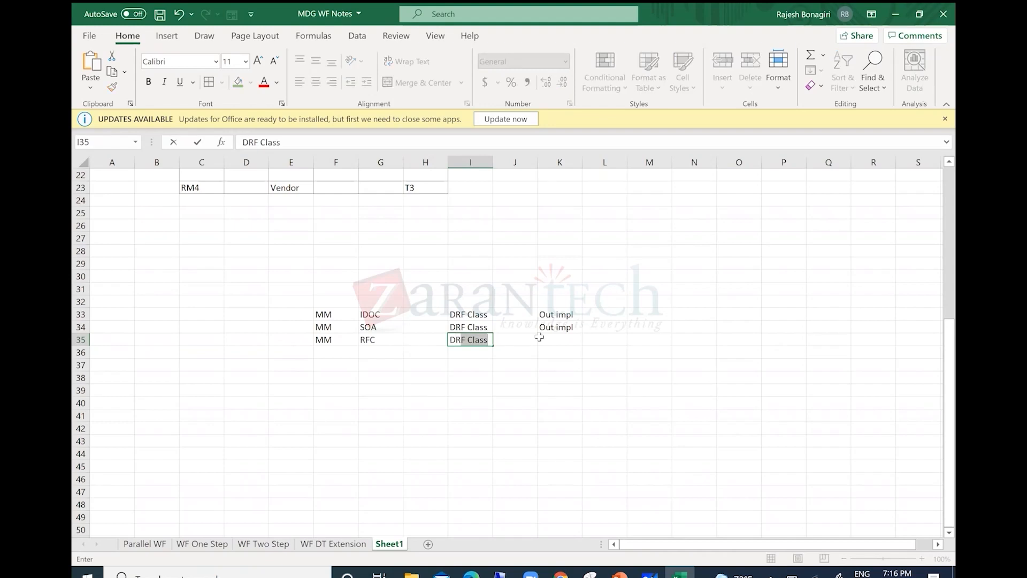
pyautogui.press('Right')
pyautogui.press('Right')
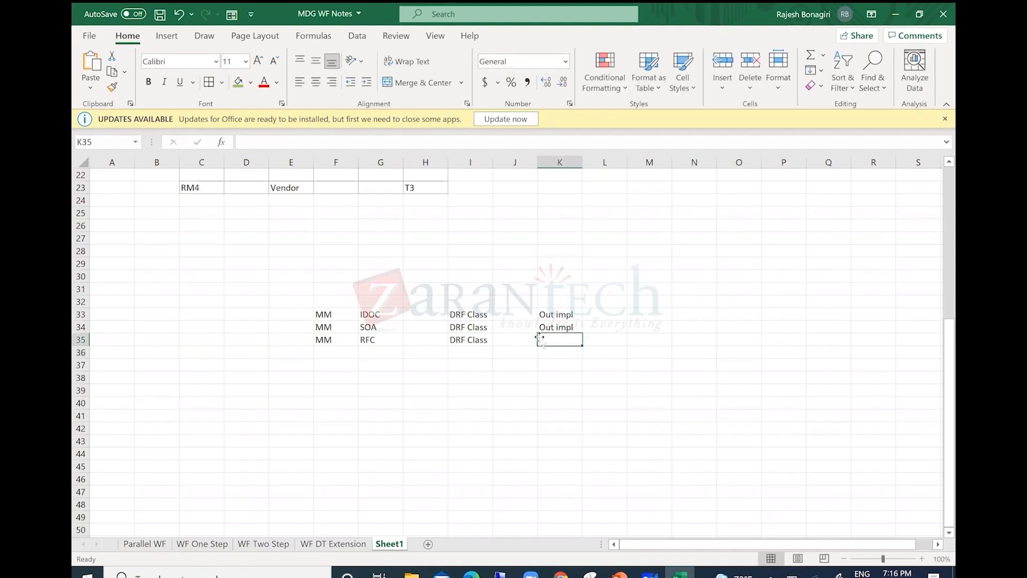
pyautogui.write('Out impl')
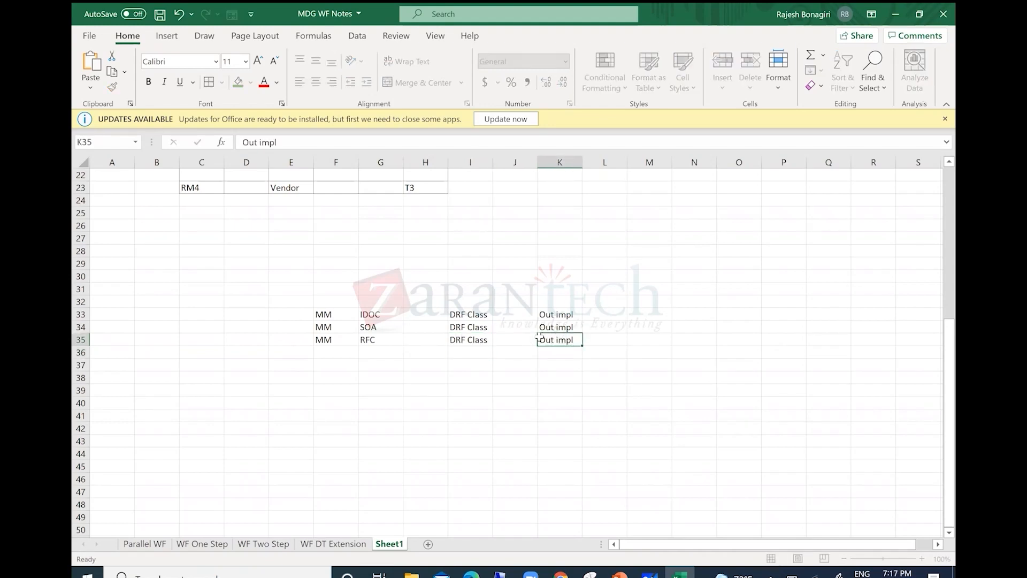
pyautogui.press('Return')
# Step: Enter MP in cell F36 below the three MM rows
pyautogui.press('Left')
pyautogui.press('Left')
pyautogui.press('Left')
pyautogui.press('Left')
pyautogui.press('Left')
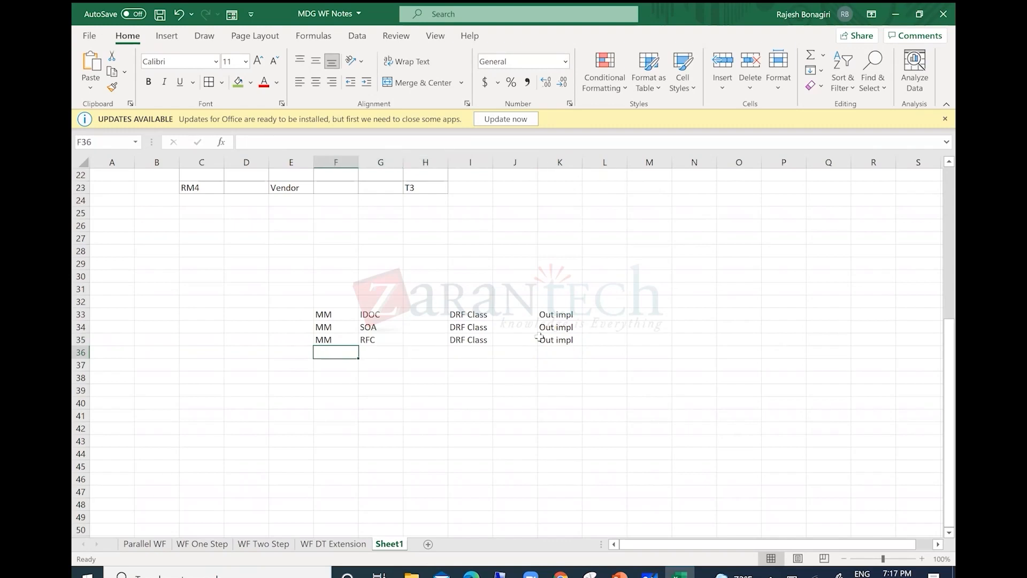
pyautogui.write('MP')
pyautogui.press('Return')
# Step: Review the DRF Class and Out impl entries, and switch to SAP to check them against replication model RM1
pyautogui.moveTo(472, 309); pyautogui.dragTo(485, 358)
pyautogui.moveTo(551, 312); pyautogui.dragTo(562, 340)
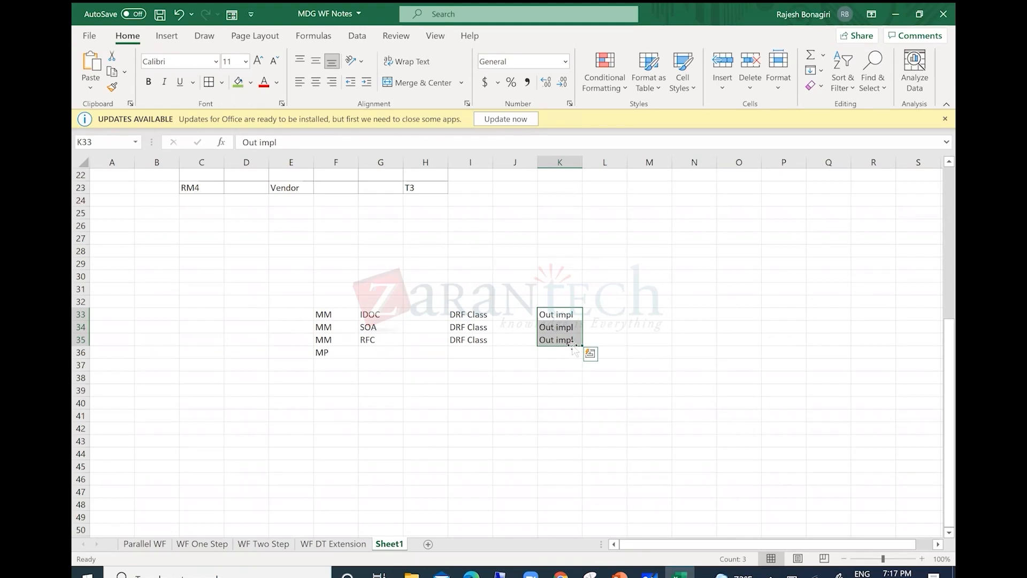
pyautogui.click(501, 575)
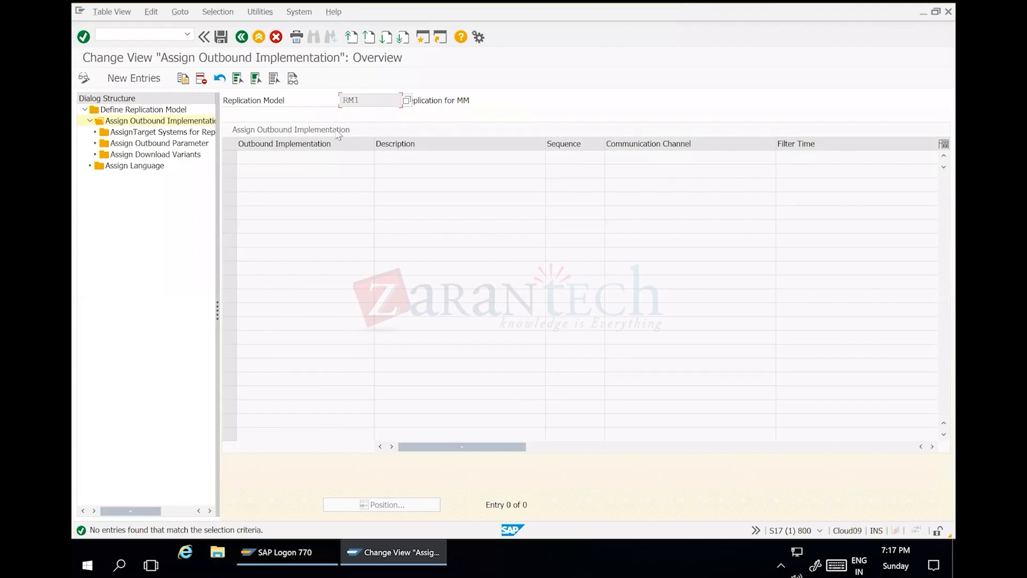
pyautogui.moveTo(371, 100); pyautogui.dragTo(336, 105)
# Step: Return to the Excel sketch and examine the T1 block and its MM replication channel in row 3
pyautogui.moveTo(814, 9)
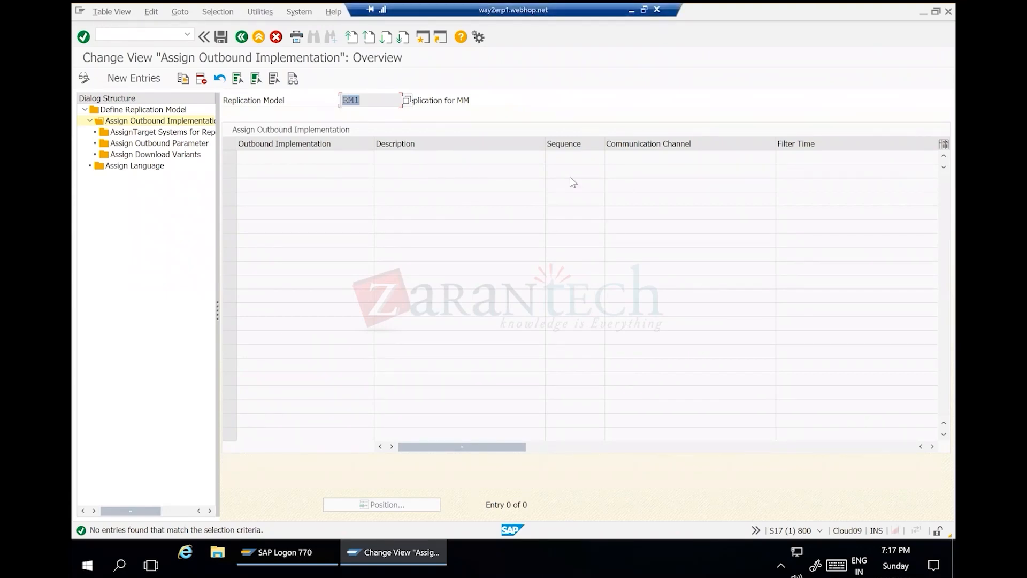
pyautogui.click(632, 10)
pyautogui.click(406, 369)
pyautogui.scroll(5, 636, 321)
pyautogui.scroll(2, 635, 309)
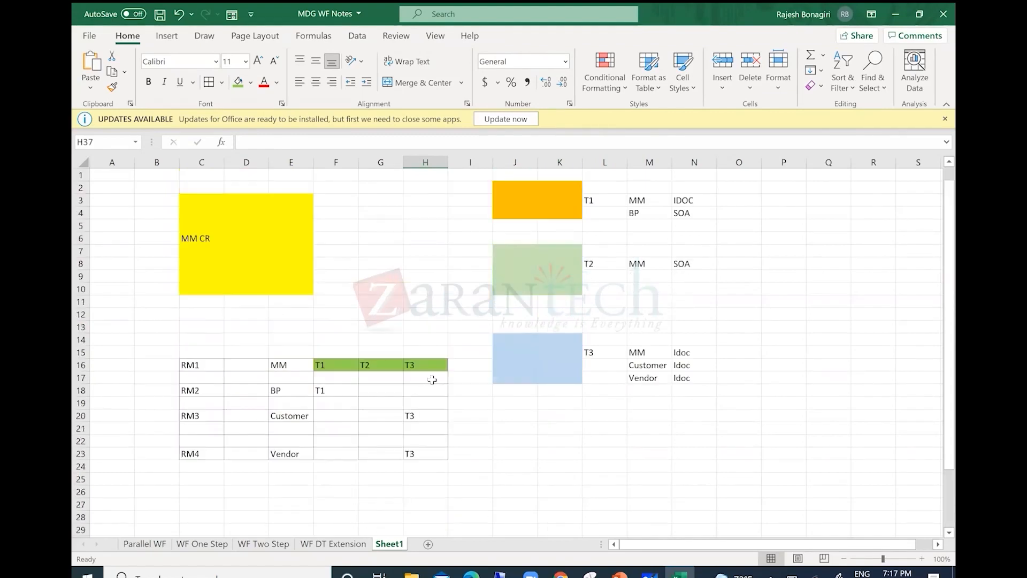
pyautogui.moveTo(536, 191); pyautogui.dragTo(721, 212)
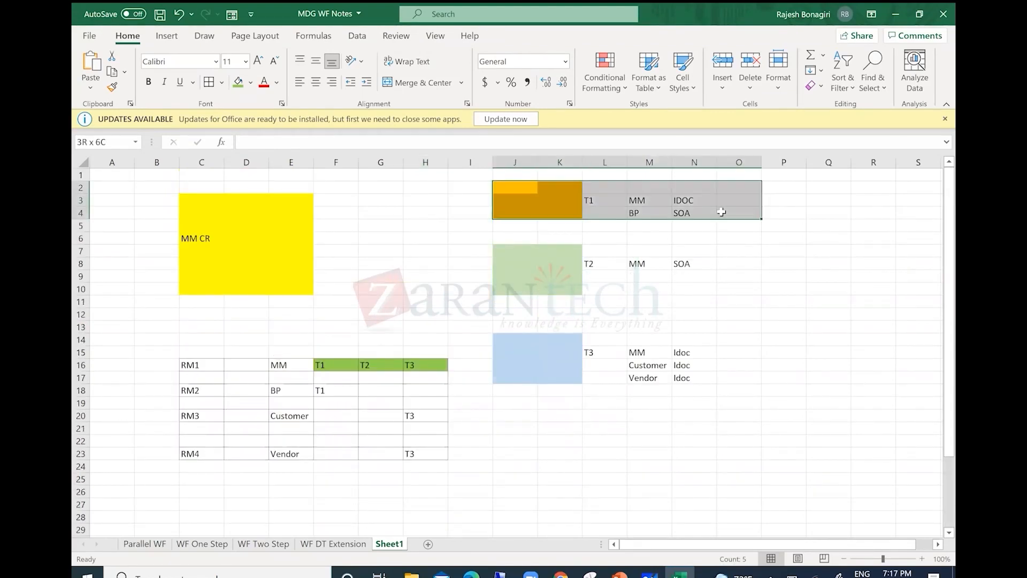
pyautogui.click(675, 203)
pyautogui.moveTo(637, 203); pyautogui.dragTo(700, 199)
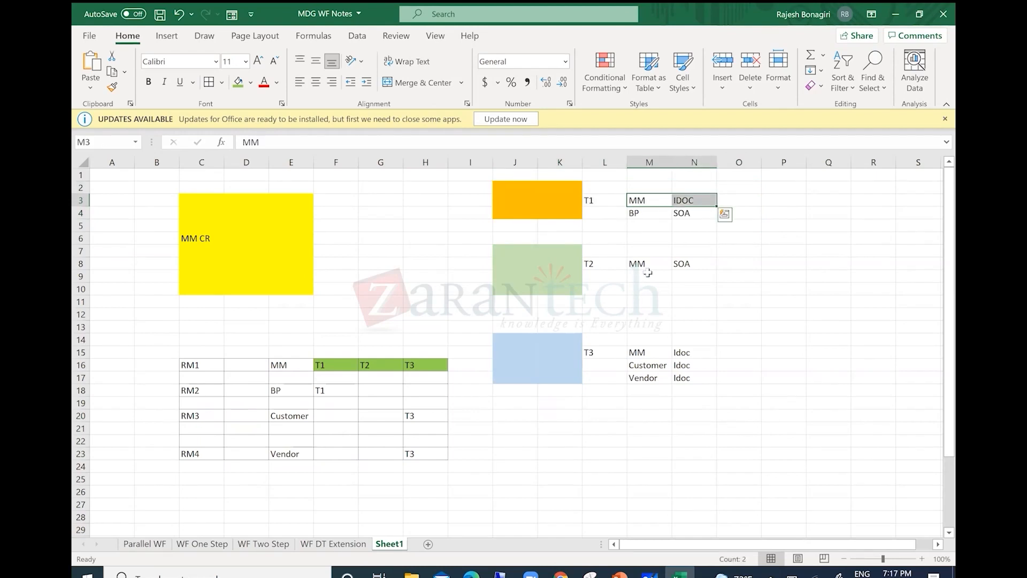
# Step: Examine the MM replication channels of T2 in row 8 and T3 in row 15, and switch to SAP
pyautogui.moveTo(637, 264); pyautogui.dragTo(702, 263)
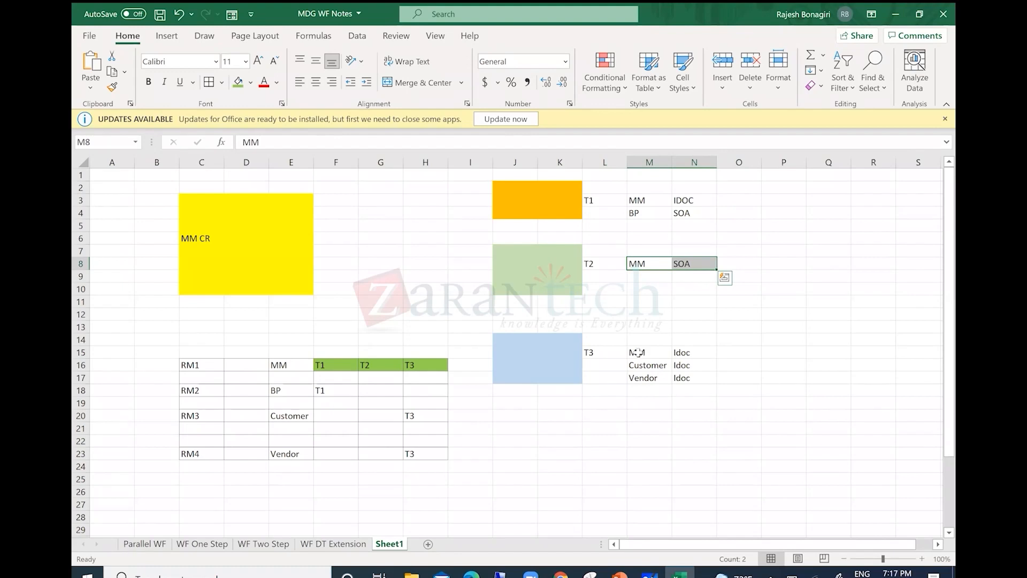
pyautogui.moveTo(638, 352); pyautogui.dragTo(686, 354)
pyautogui.click(500, 575)
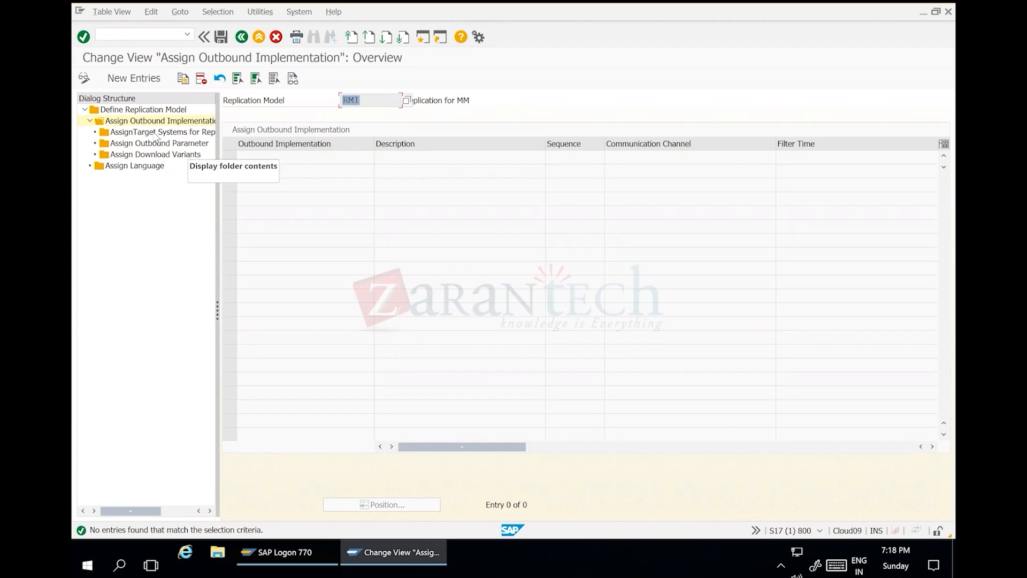
# Step: Add I_MAT_V2, the outbound implementation for material, as a new outbound implementation entry of replication model RM1
pyautogui.click(124, 81)
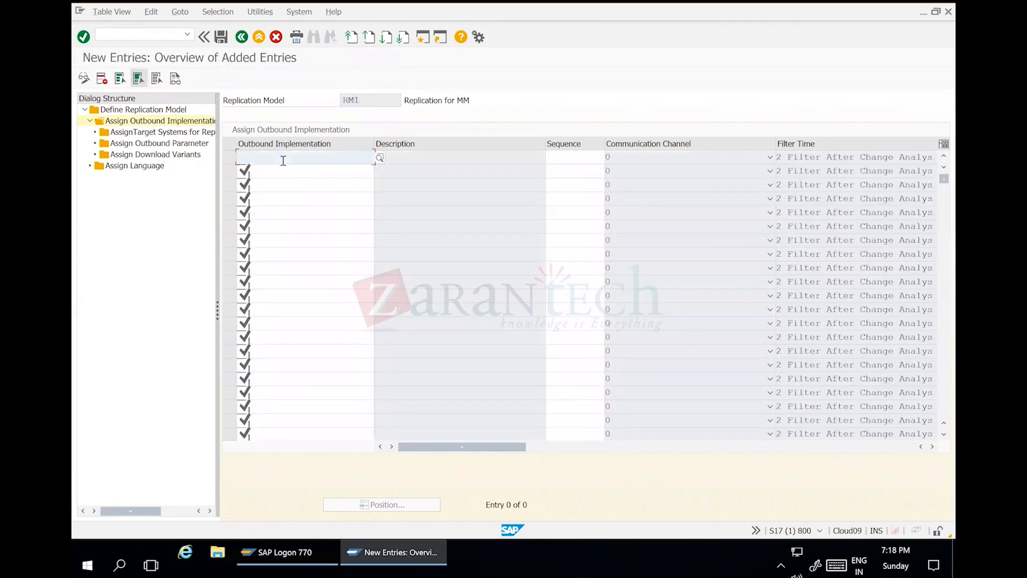
pyautogui.click(380, 157)
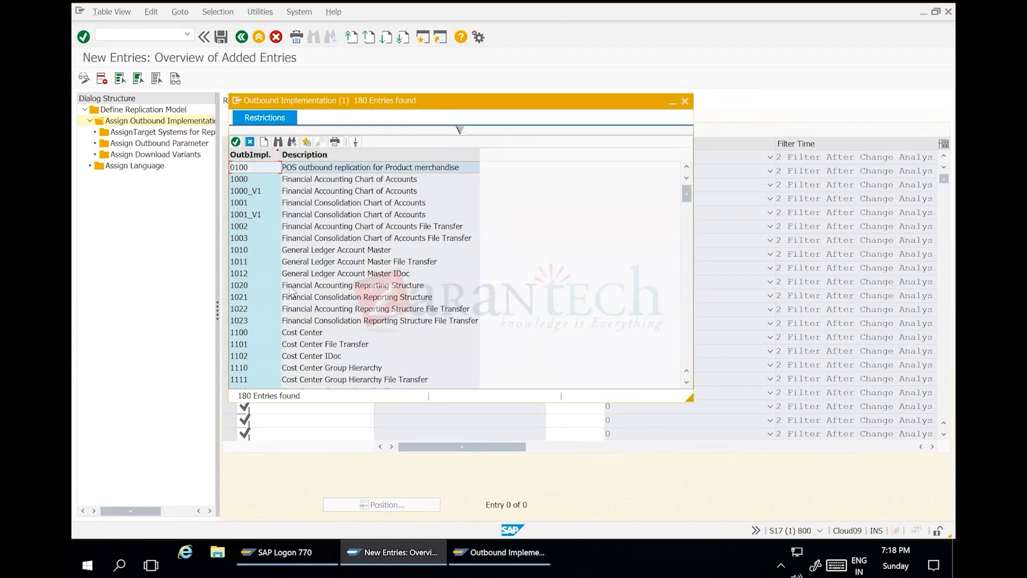
pyautogui.scroll(-3, 331, 309)
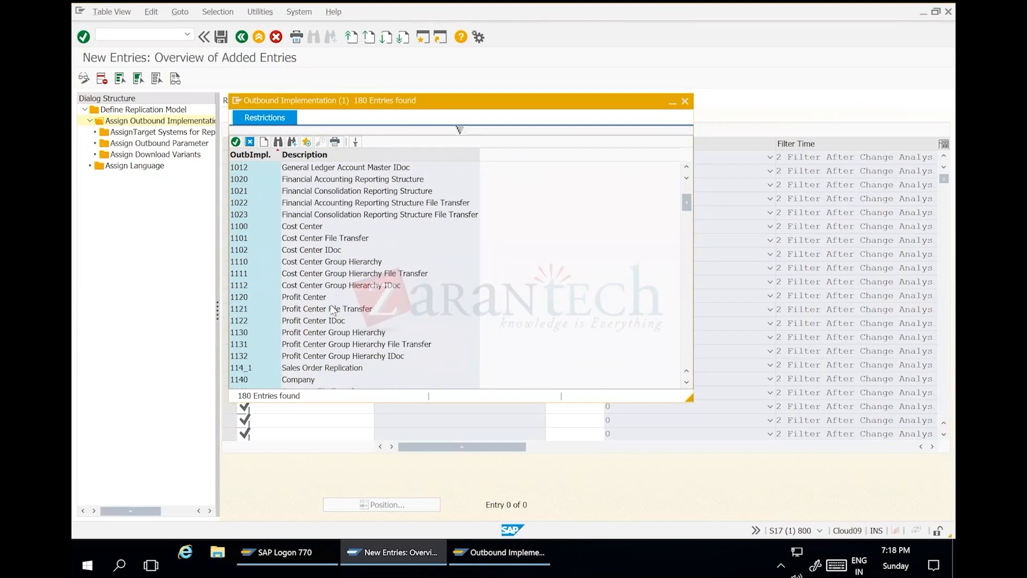
pyautogui.scroll(-5, 332, 309)
pyautogui.scroll(-4, 333, 309)
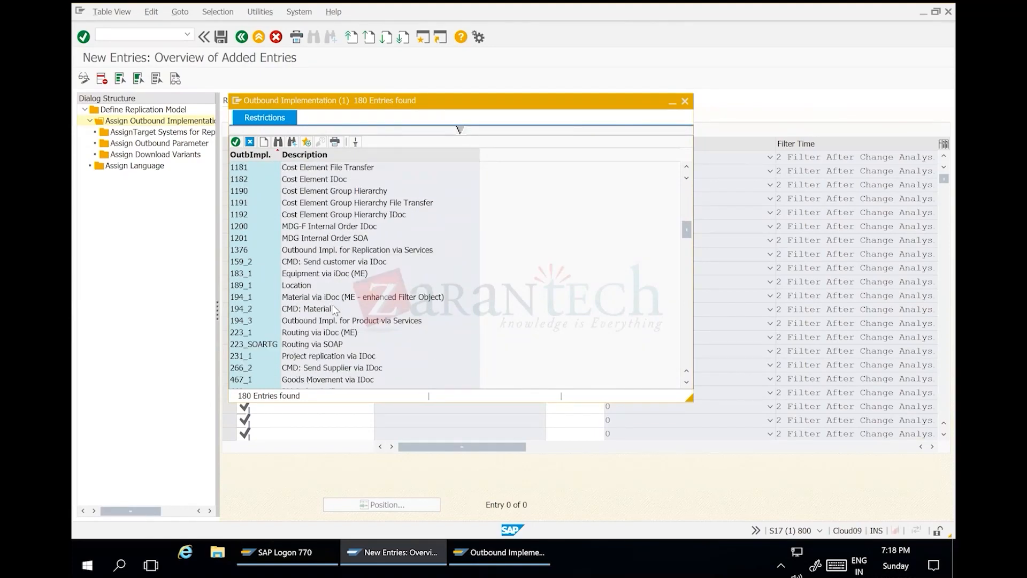
pyautogui.scroll(-15, 333, 309)
pyautogui.scroll(-5, 334, 309)
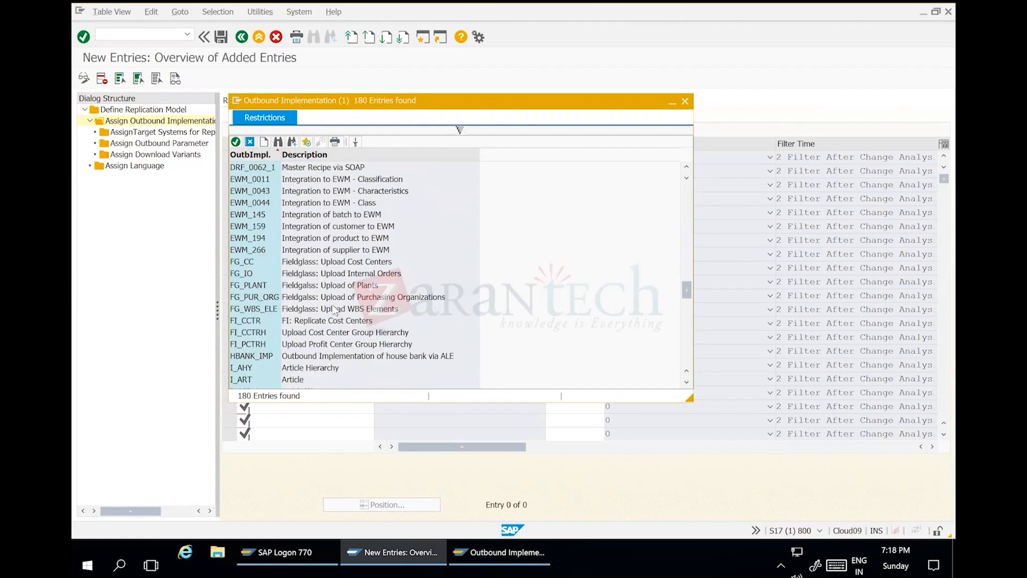
pyautogui.scroll(-3, 264, 308)
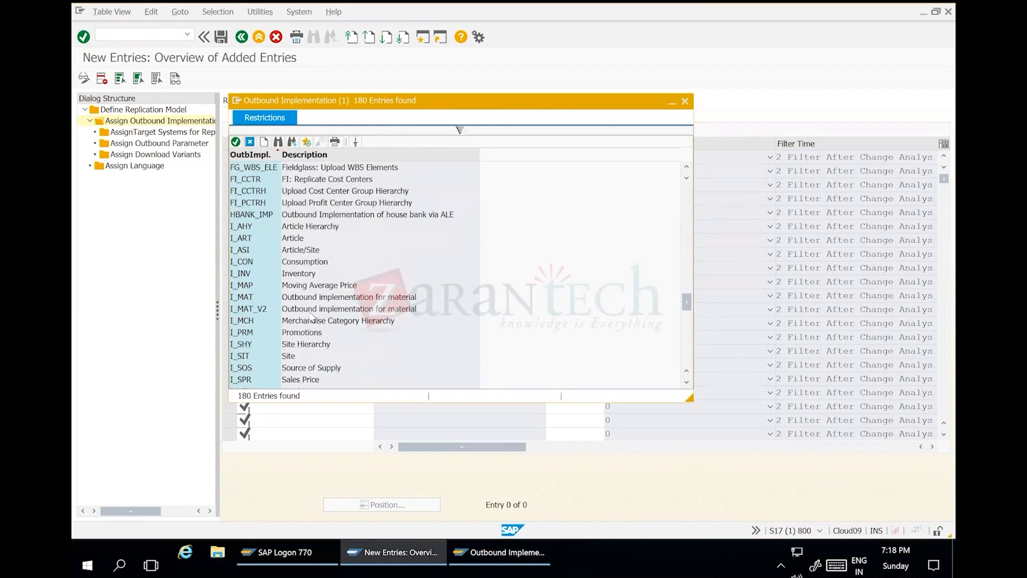
pyautogui.click(265, 309)
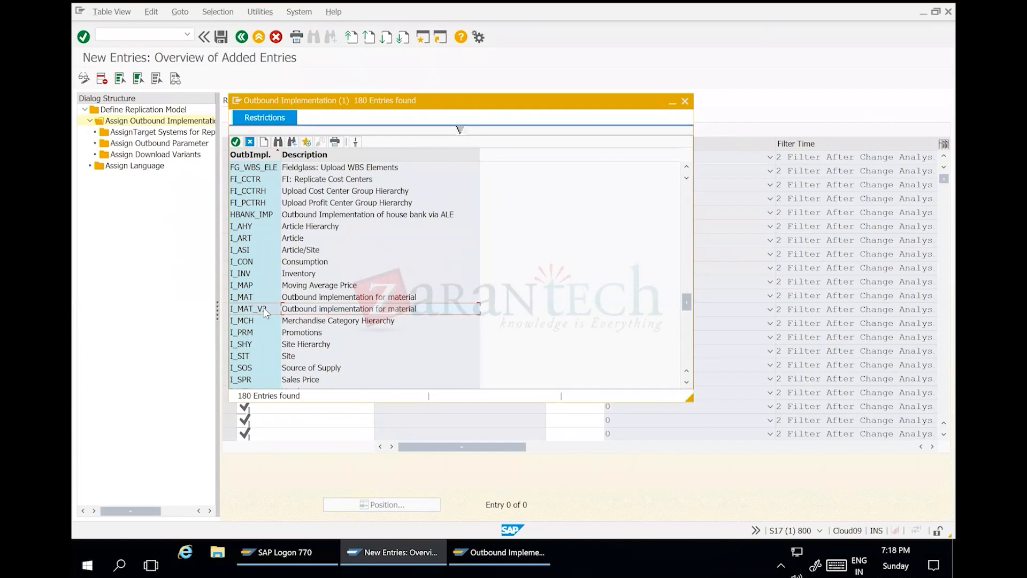
pyautogui.doubleClick(298, 313)
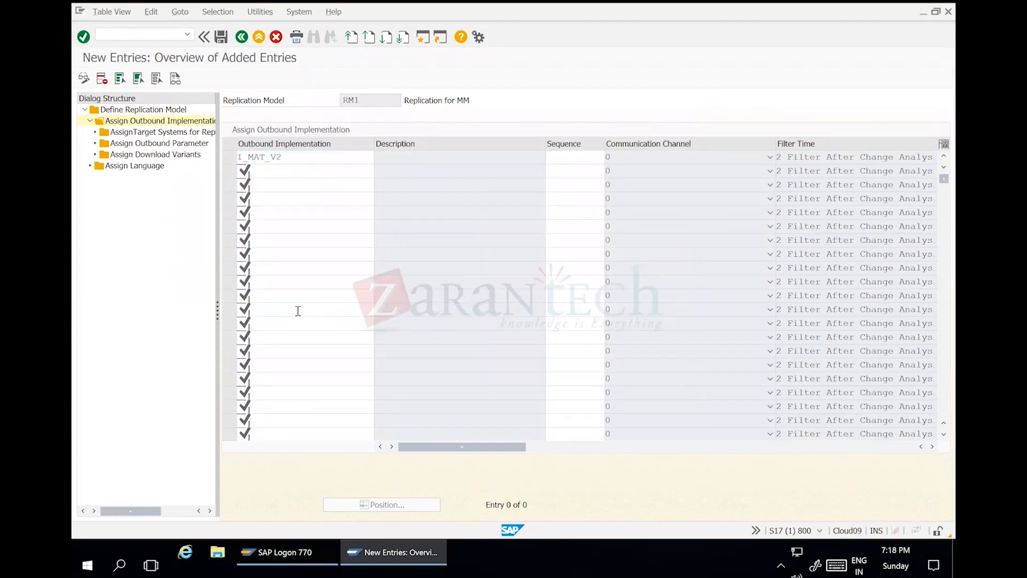
pyautogui.press('Return')
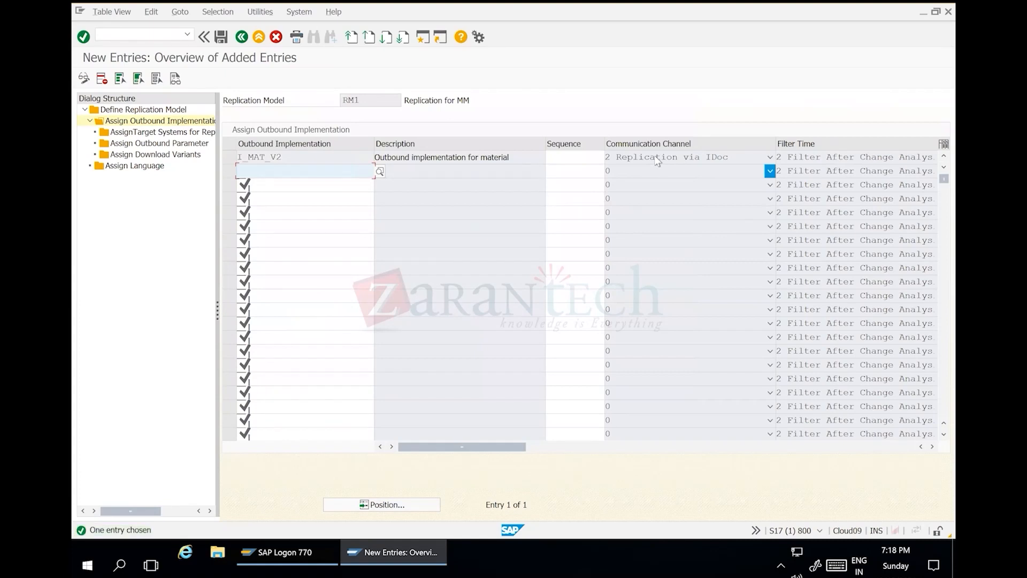
pyautogui.moveTo(282, 157); pyautogui.dragTo(174, 164)
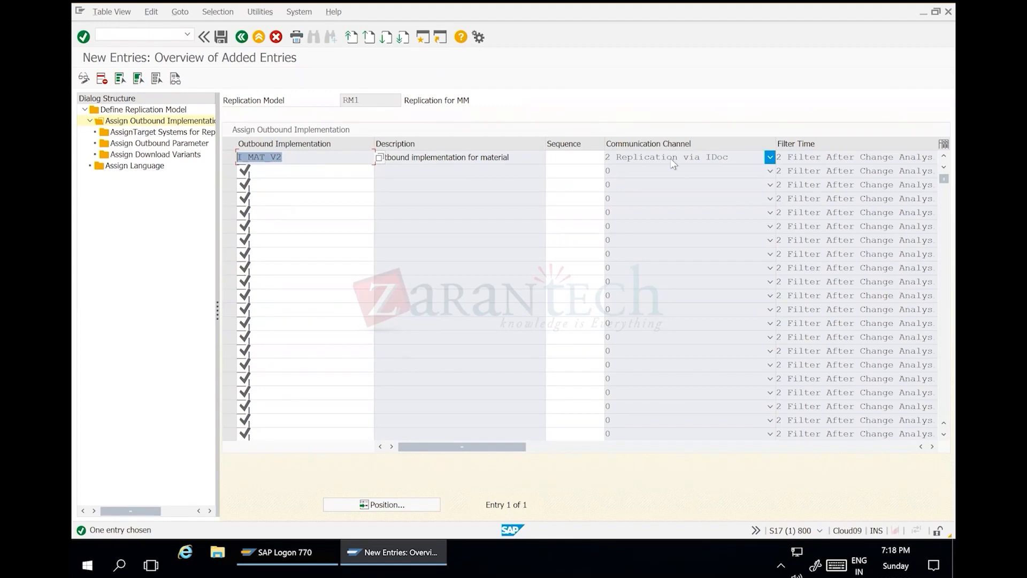
# Step: Search the outbound implementations for the second row by the description *PROD*, without creating a new entry
pyautogui.click(263, 171)
pyautogui.click(380, 172)
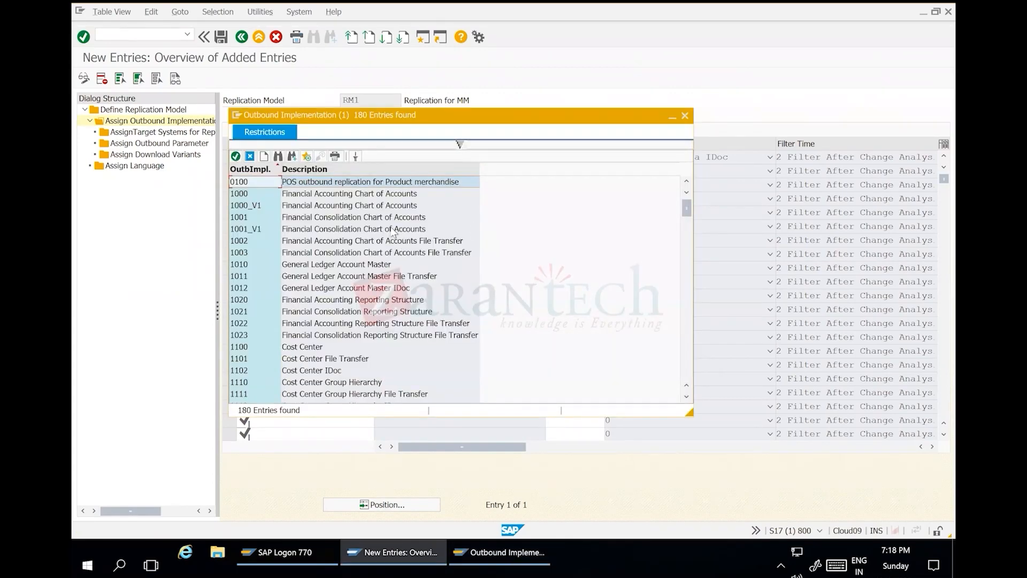
pyautogui.click(459, 144)
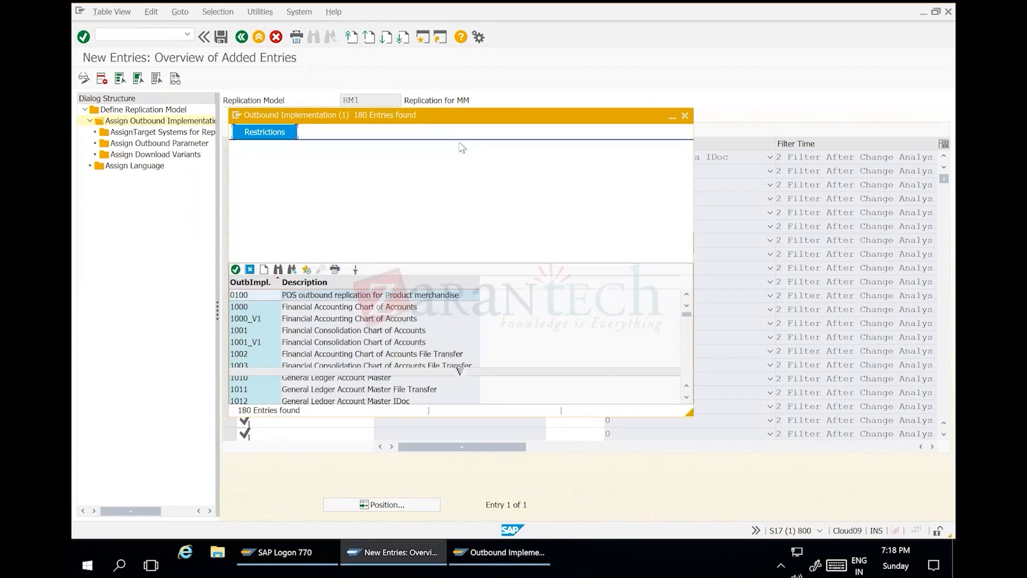
pyautogui.click(373, 174)
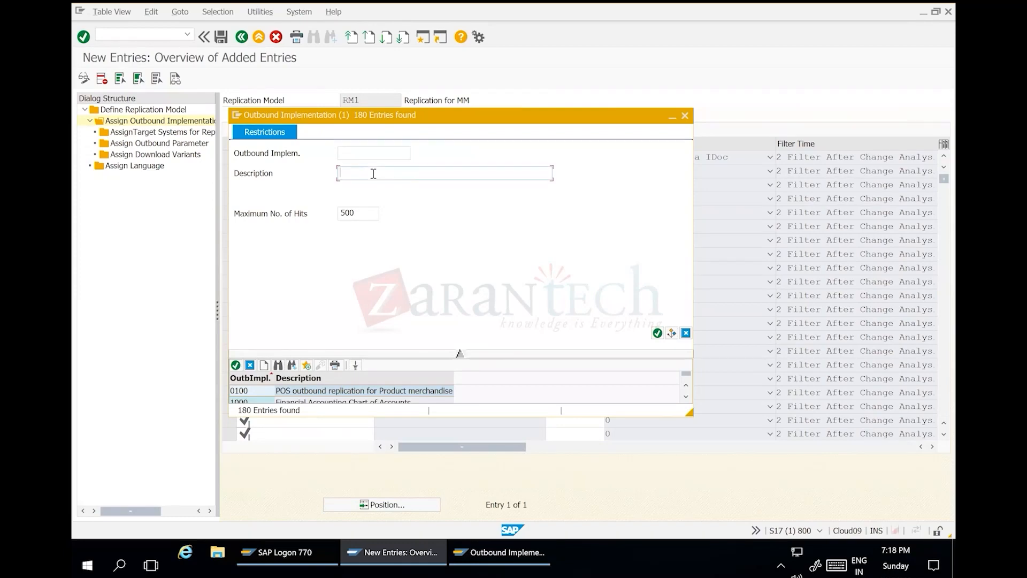
pyautogui.write('*PROD*')
pyautogui.press('Return')
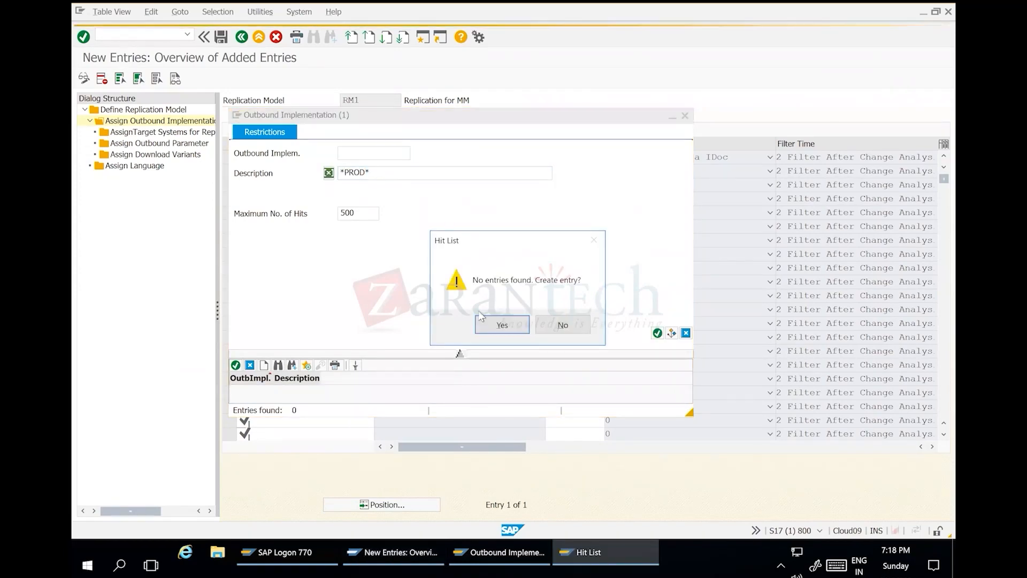
pyautogui.click(558, 325)
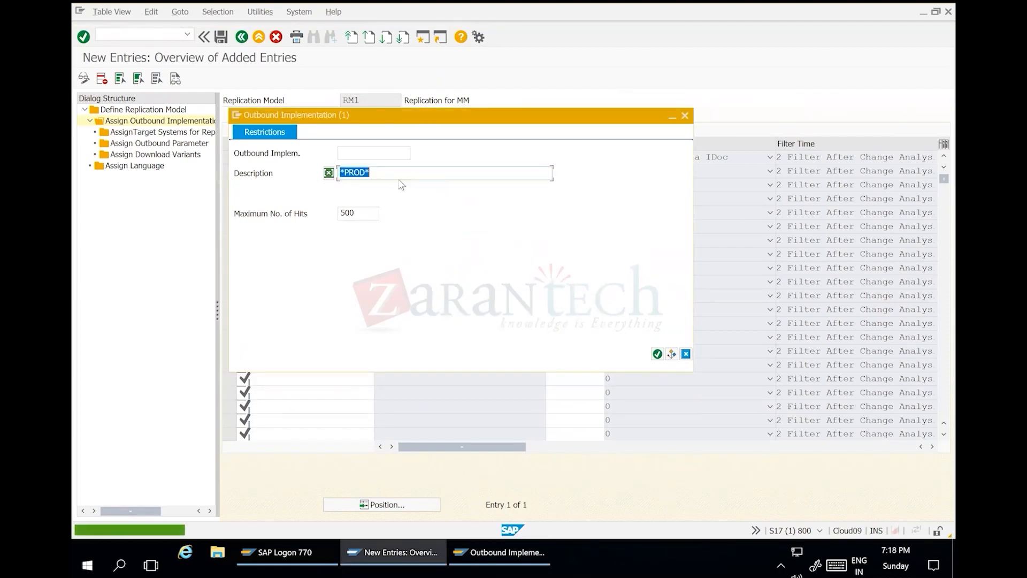
# Step: Search the outbound implementation descriptions for *SOA* and close the value list without choosing an entry
pyautogui.write('*')
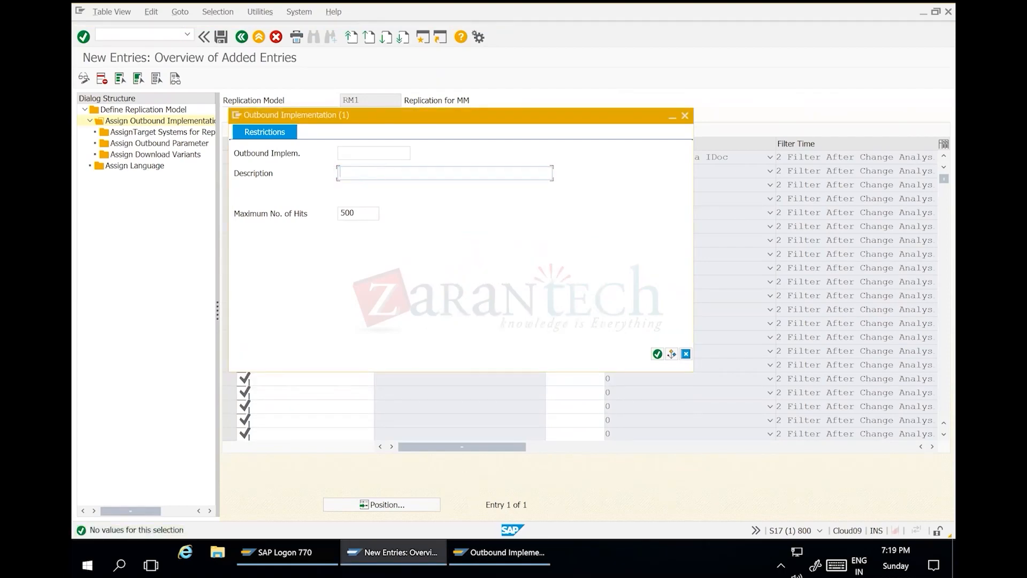
pyautogui.write('SOA*')
pyautogui.press('Return')
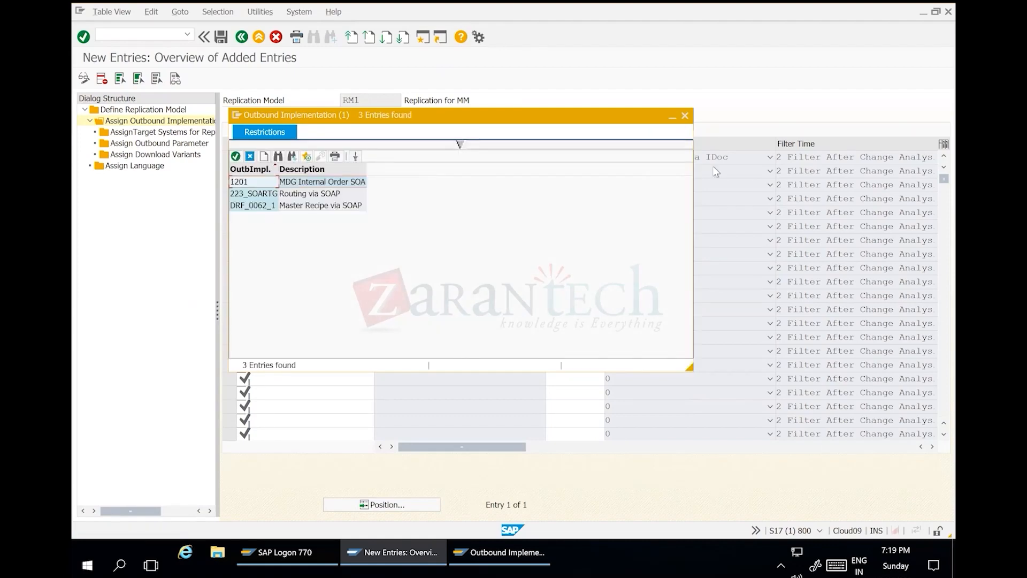
pyautogui.click(686, 116)
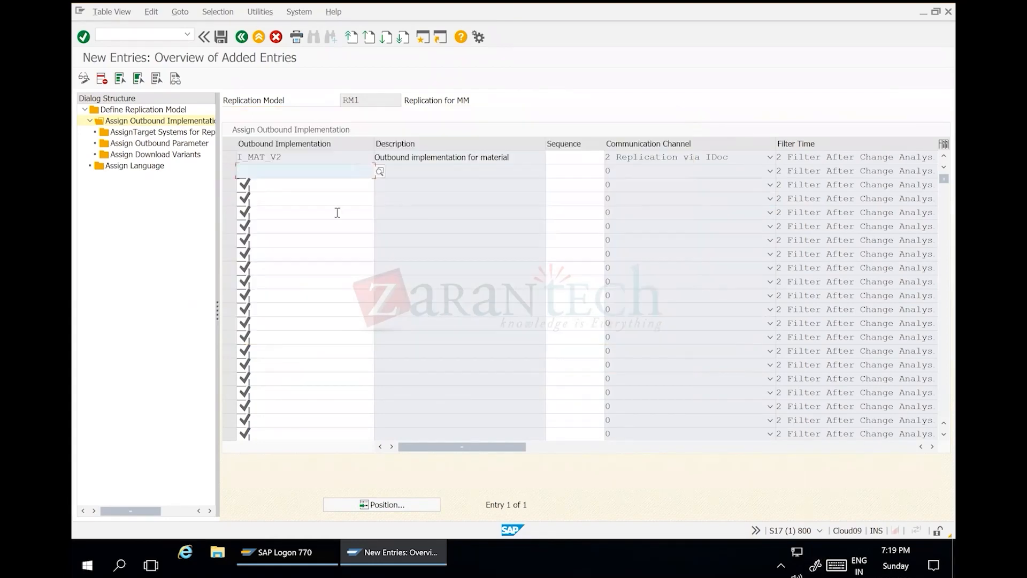
# Step: Reopen the full outbound implementation list for the second row and examine the service-based entries, including BP/REL implementations 986_1 and 986_3
pyautogui.moveTo(293, 154); pyautogui.dragTo(220, 157)
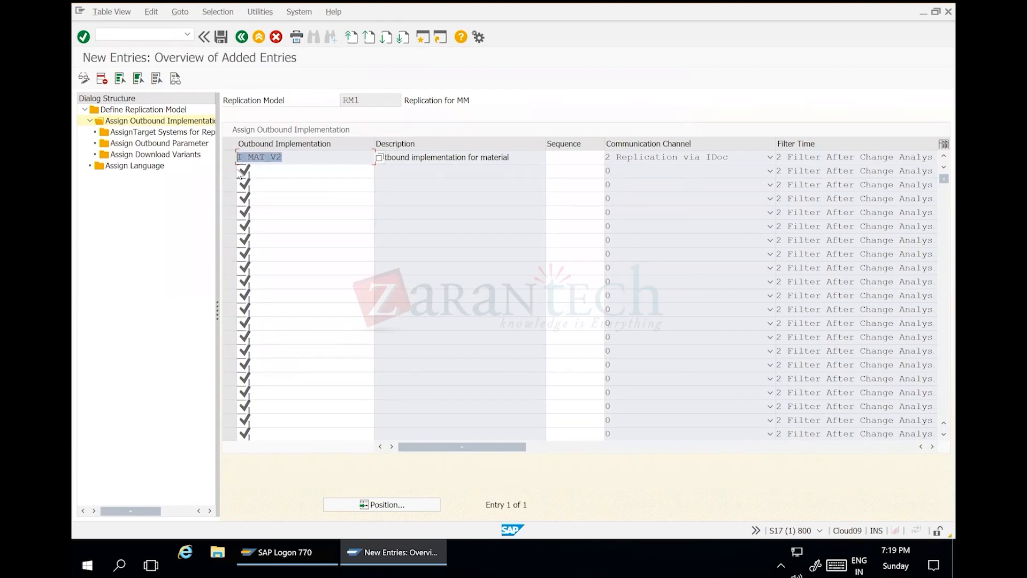
pyautogui.click(280, 174)
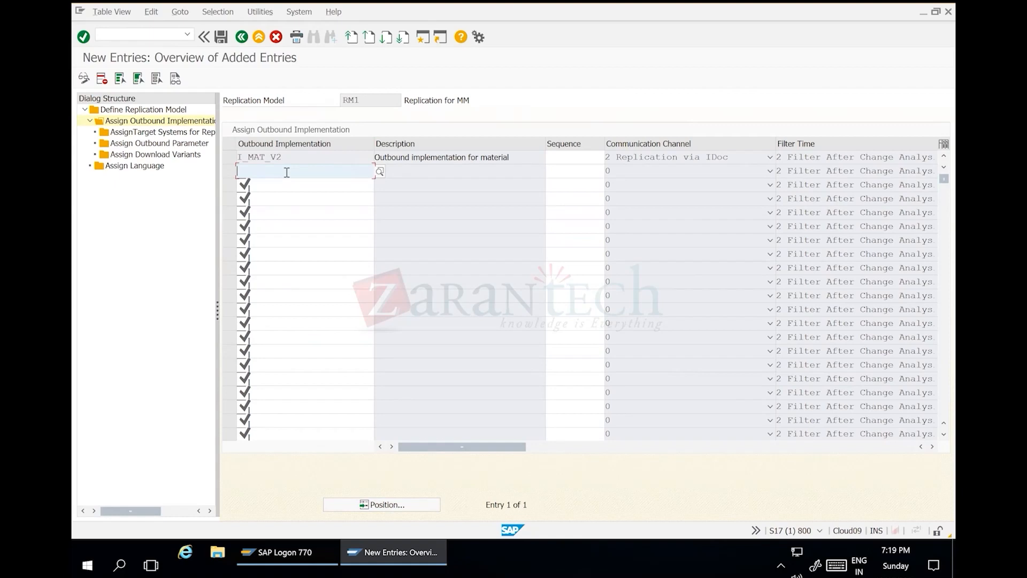
pyautogui.click(380, 171)
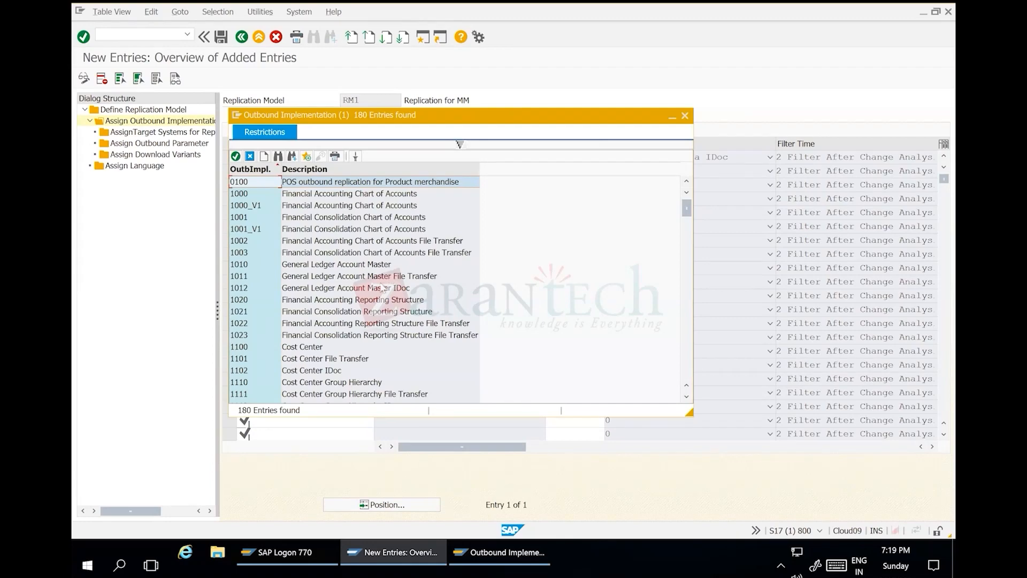
pyautogui.scroll(-3, 369, 289)
pyautogui.scroll(-4, 369, 289)
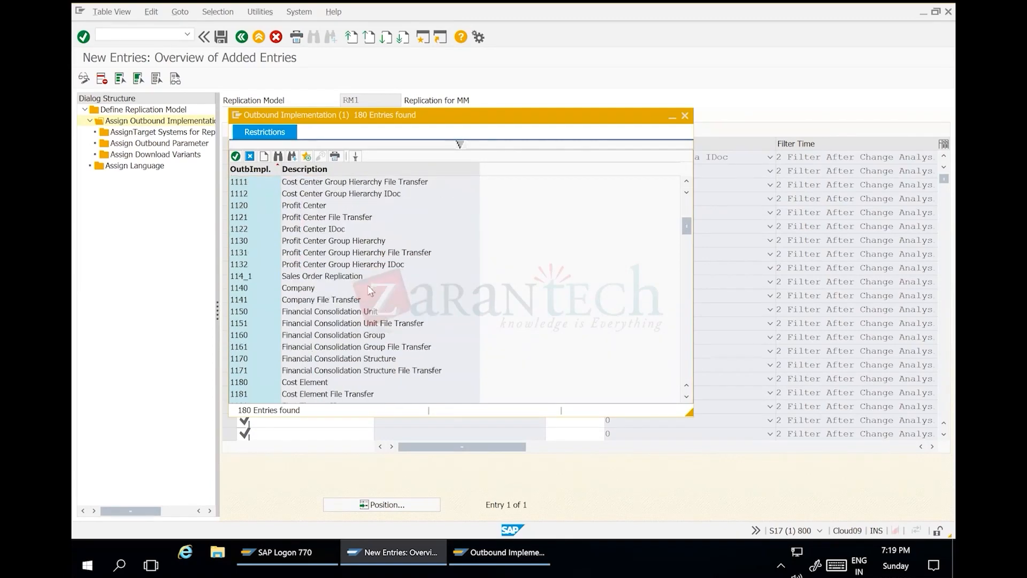
pyautogui.scroll(-1, 369, 290)
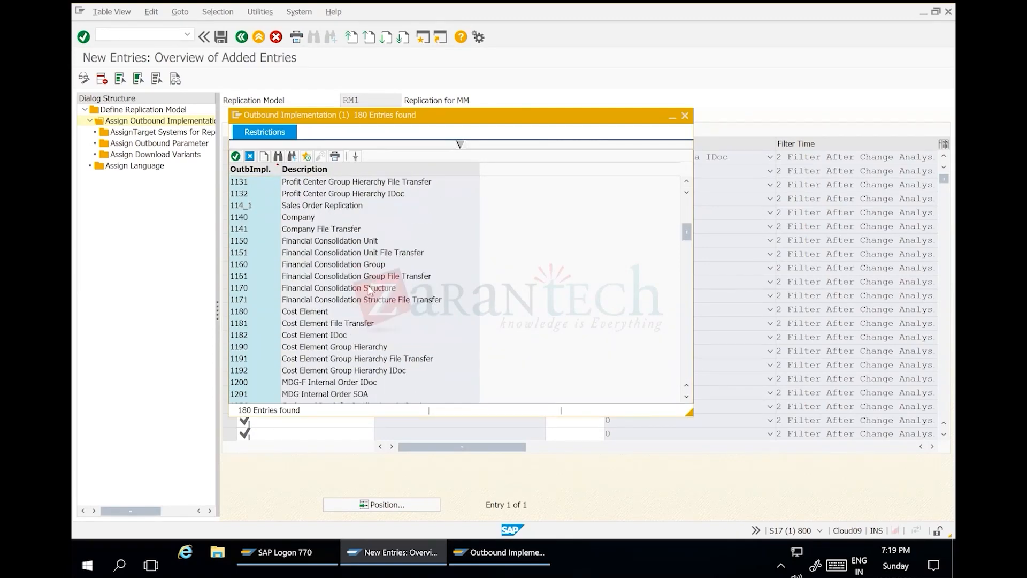
pyautogui.scroll(-2, 369, 290)
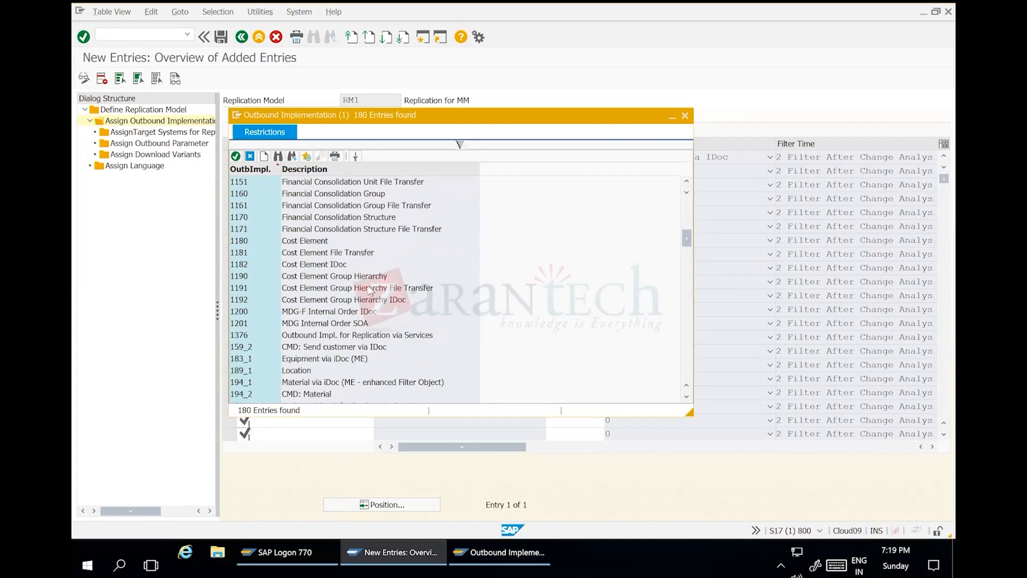
pyautogui.scroll(-1, 369, 289)
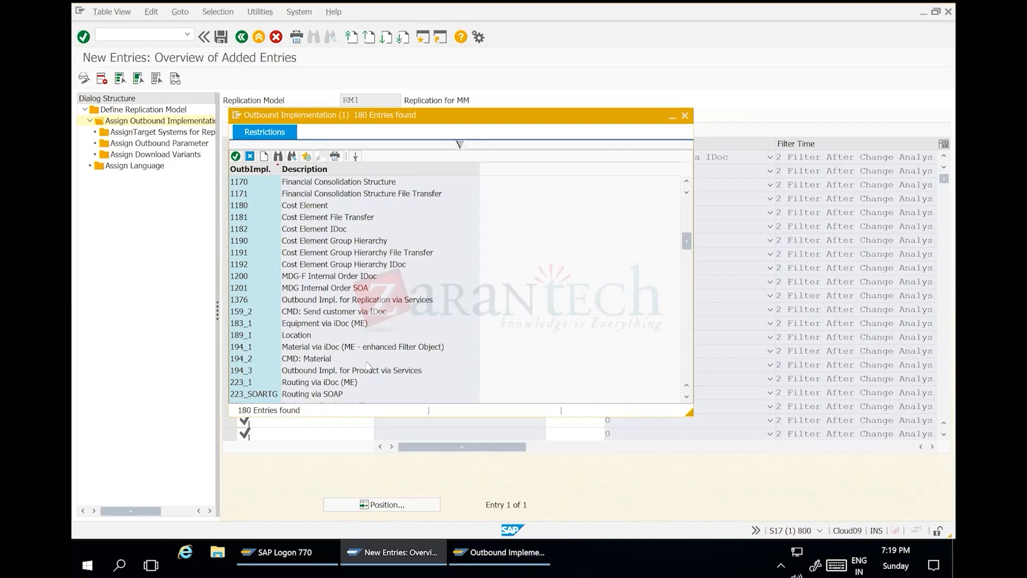
pyautogui.scroll(-1, 356, 363)
pyautogui.scroll(-2, 357, 356)
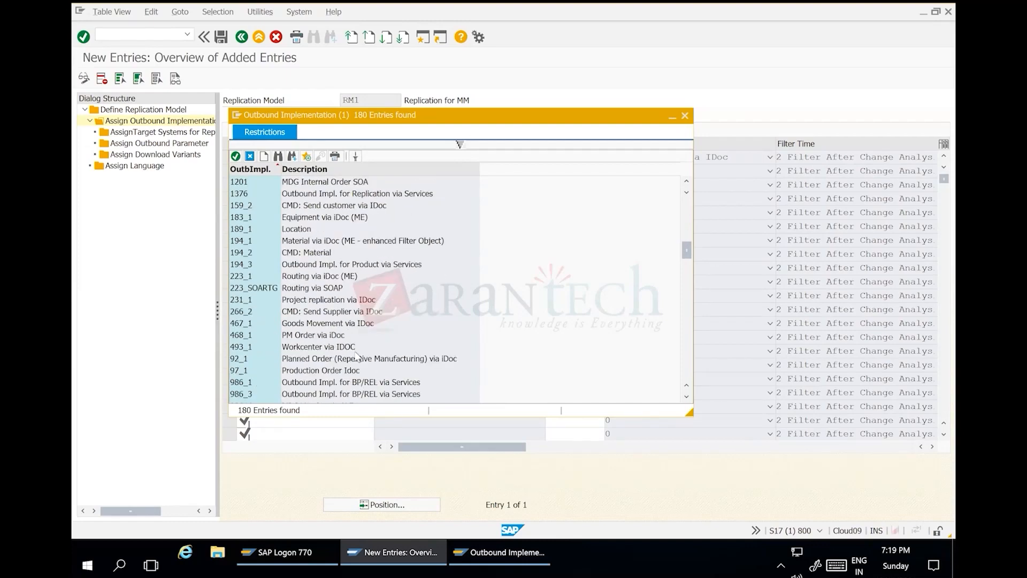
pyautogui.scroll(-2, 357, 355)
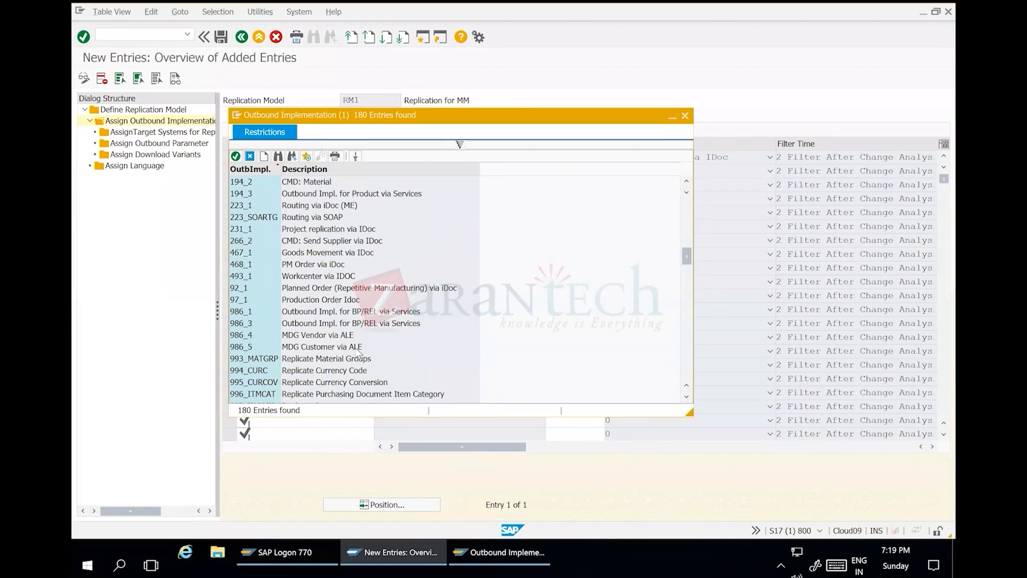
pyautogui.scroll(-1, 357, 352)
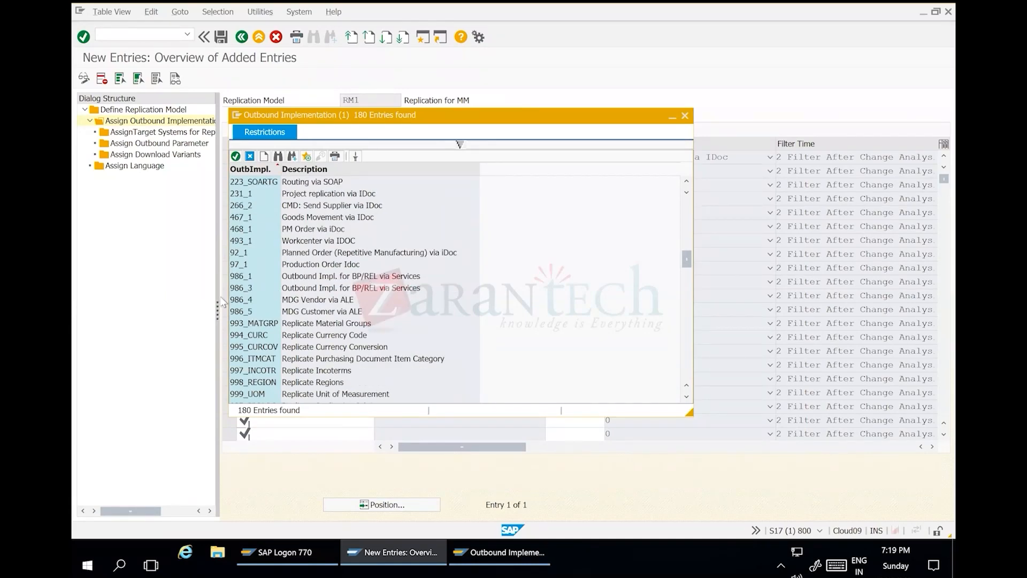
pyautogui.click(334, 277)
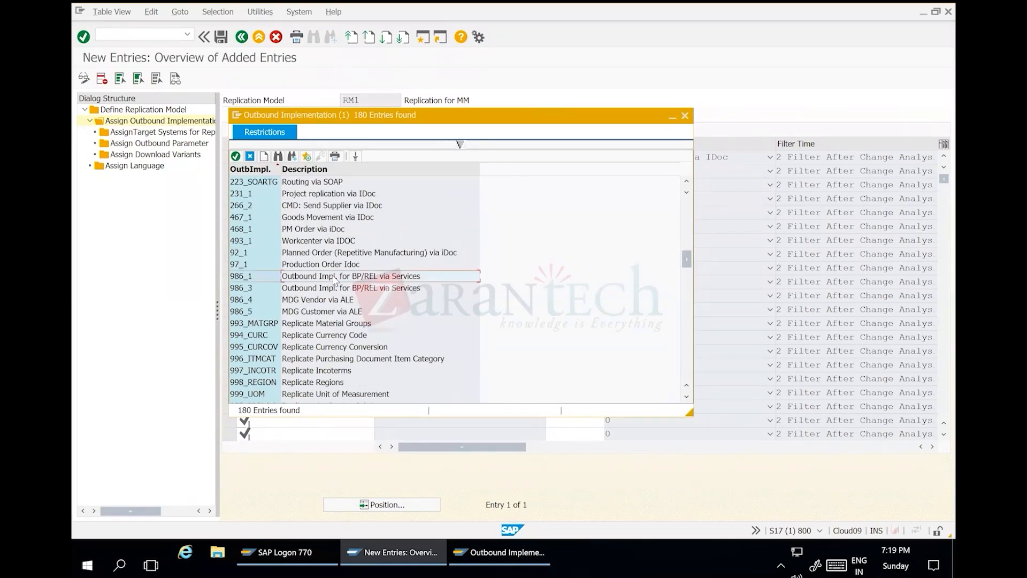
pyautogui.click(245, 289)
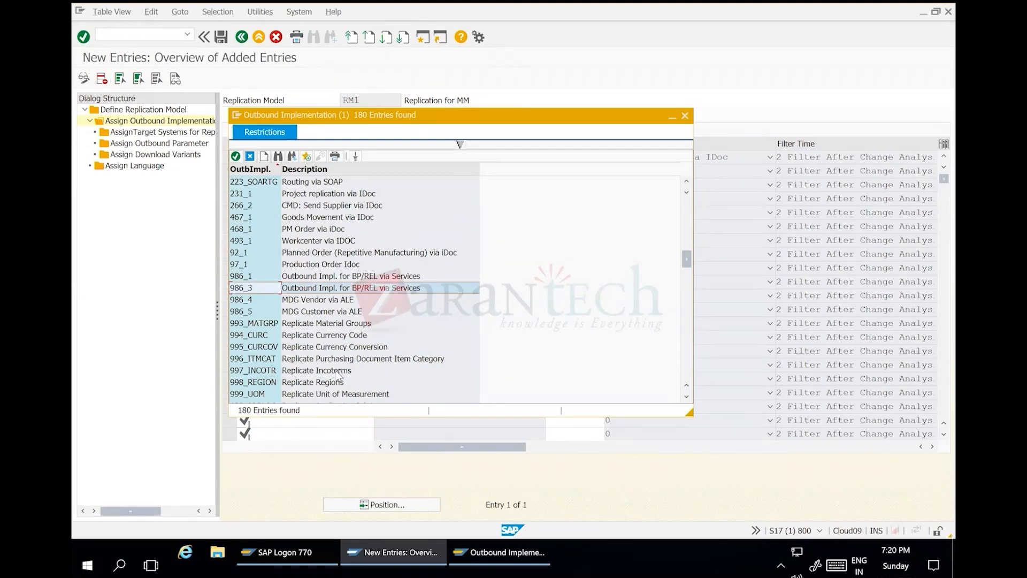
# Step: Examine the rest of the outbound implementation list, from the BP/REL service entries through the material, Ariba, EWM and custom implementations
pyautogui.scroll(-2, 346, 380)
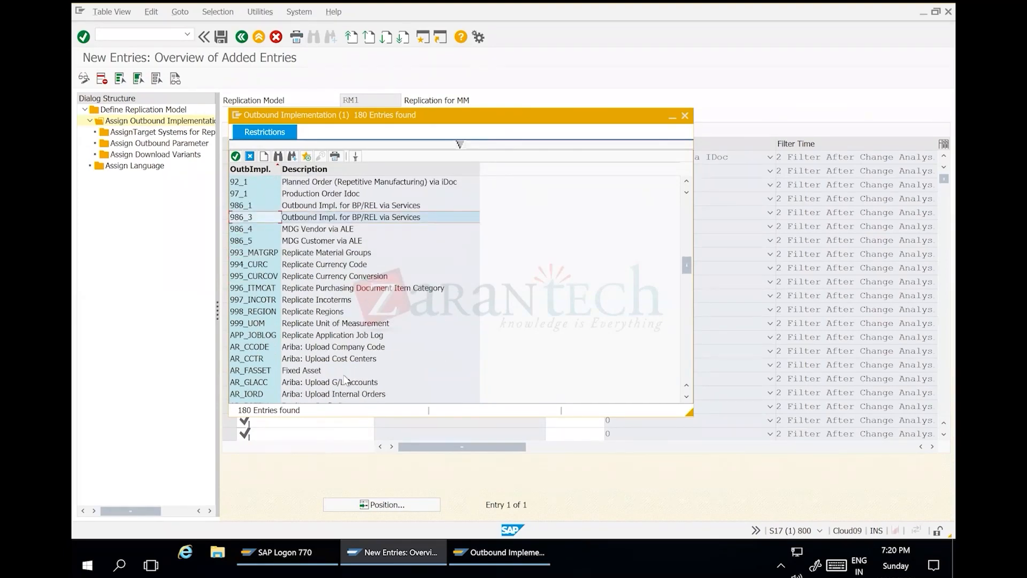
pyautogui.scroll(-2, 345, 380)
pyautogui.scroll(-2, 345, 380)
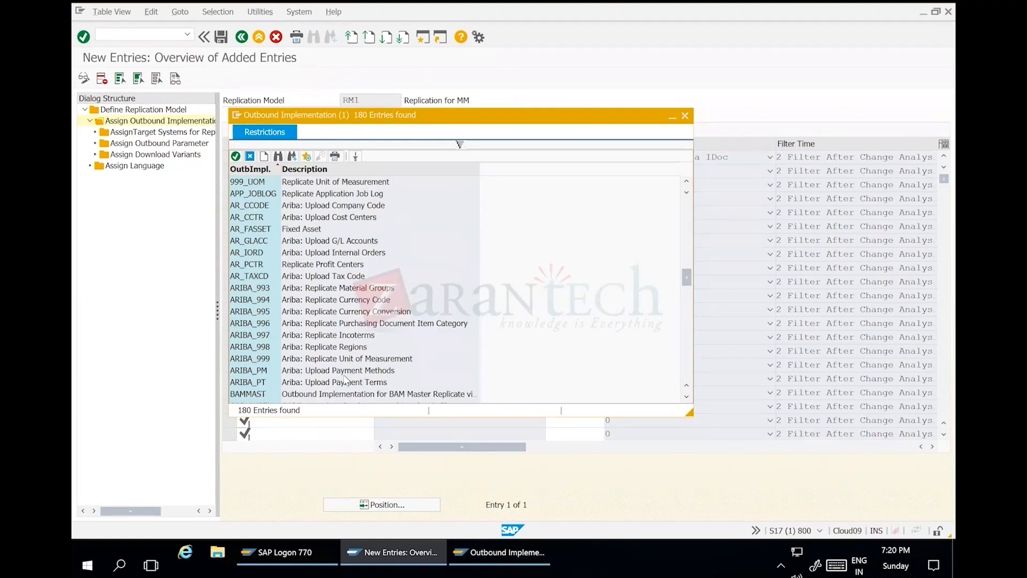
pyautogui.scroll(-2, 346, 380)
pyautogui.scroll(-2, 346, 380)
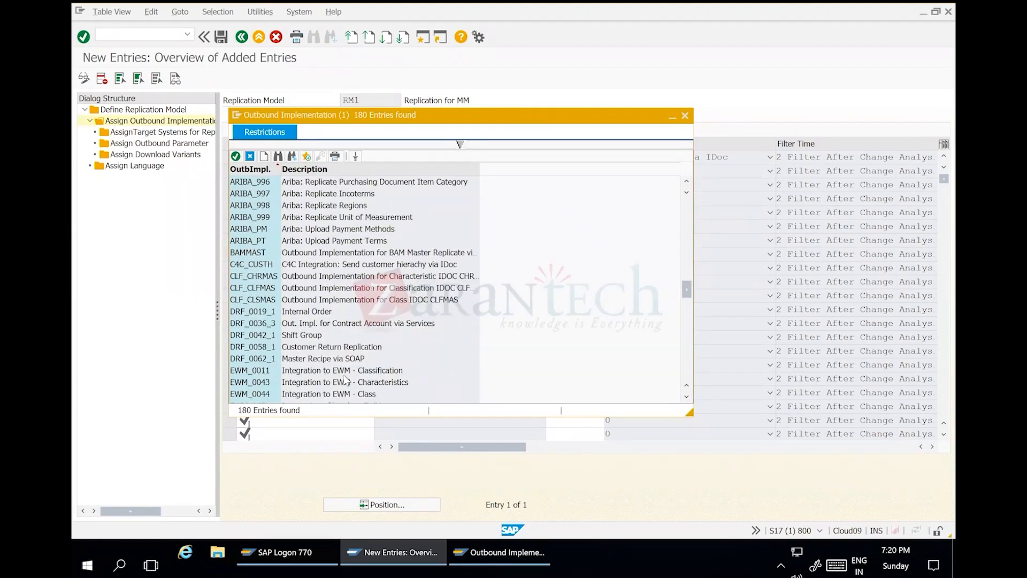
pyautogui.scroll(-1, 345, 381)
pyautogui.scroll(-1, 345, 380)
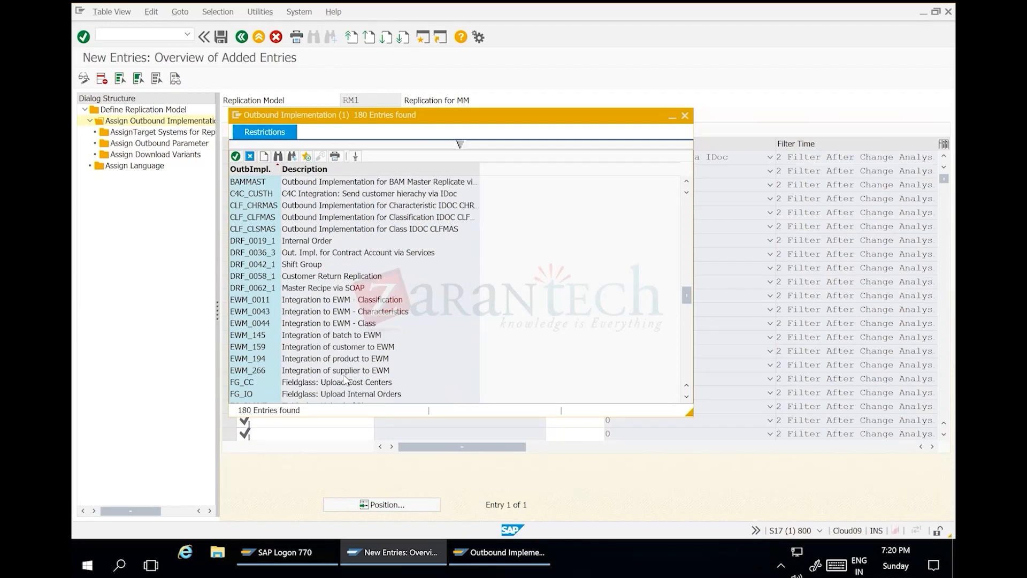
pyautogui.scroll(-3, 346, 380)
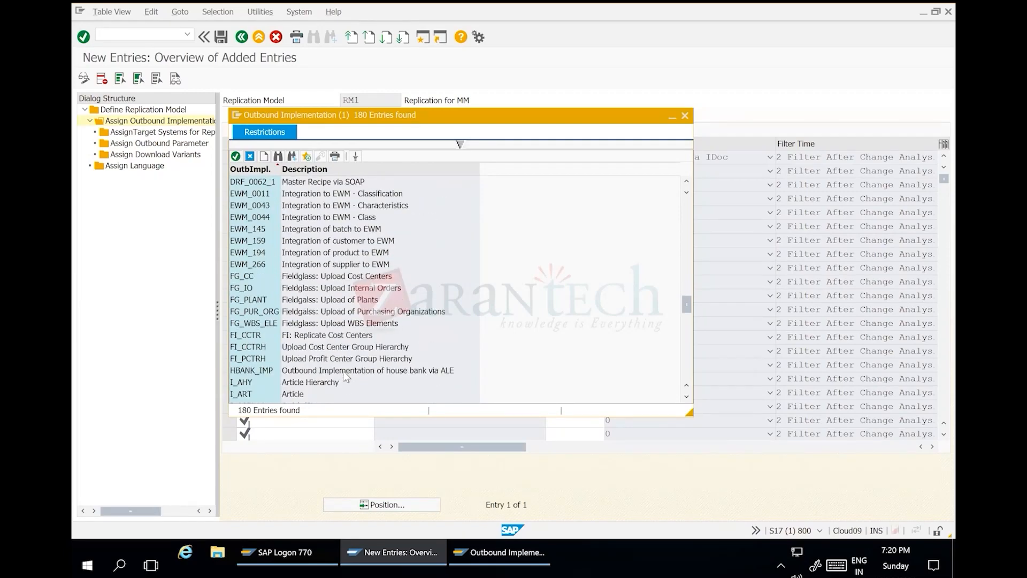
pyautogui.scroll(-2, 346, 377)
pyautogui.scroll(-3, 346, 377)
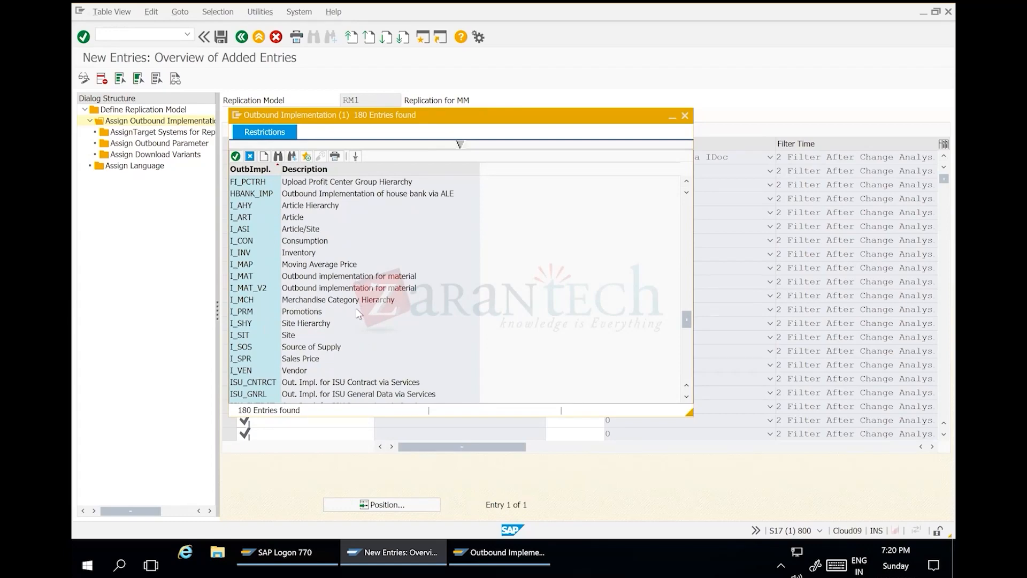
pyautogui.scroll(-3, 349, 356)
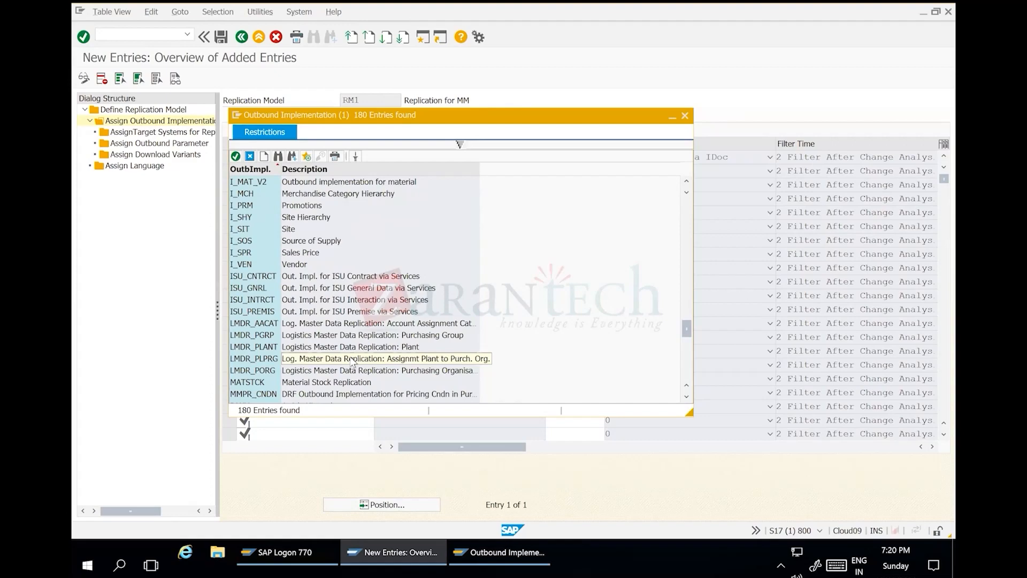
pyautogui.scroll(-3, 479, 351)
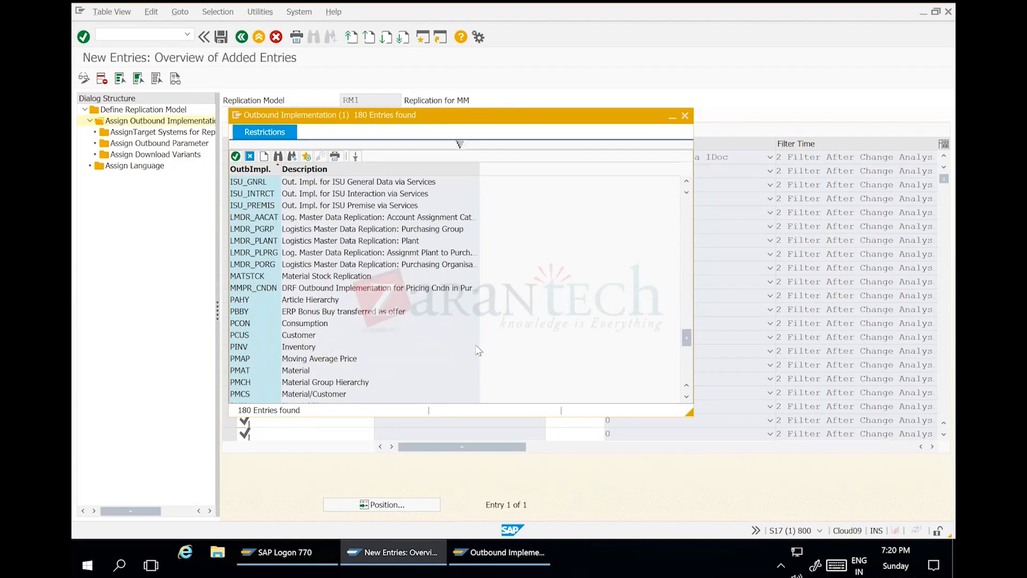
pyautogui.scroll(-4, 476, 354)
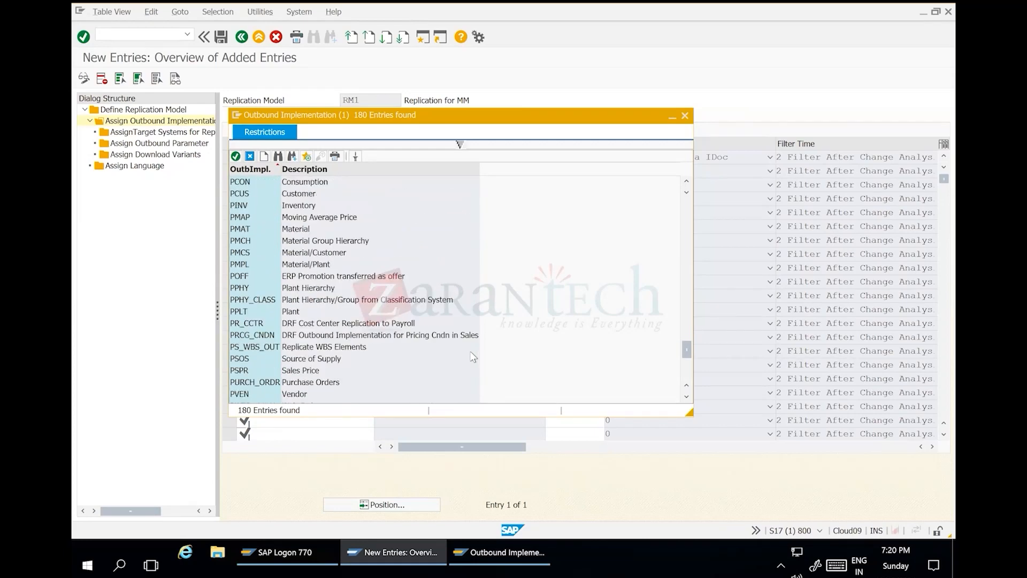
pyautogui.scroll(-5, 473, 356)
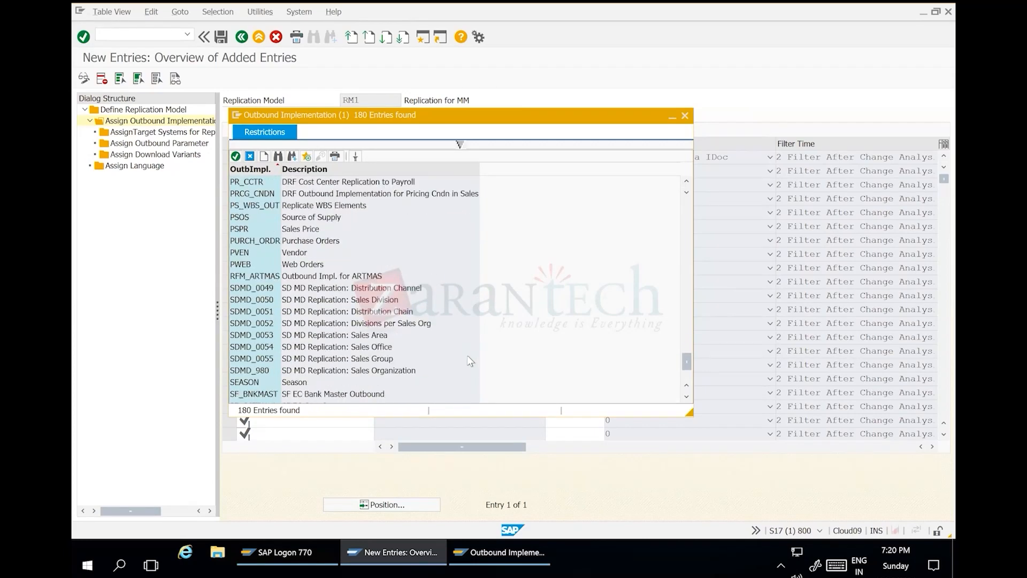
pyautogui.scroll(-1, 468, 362)
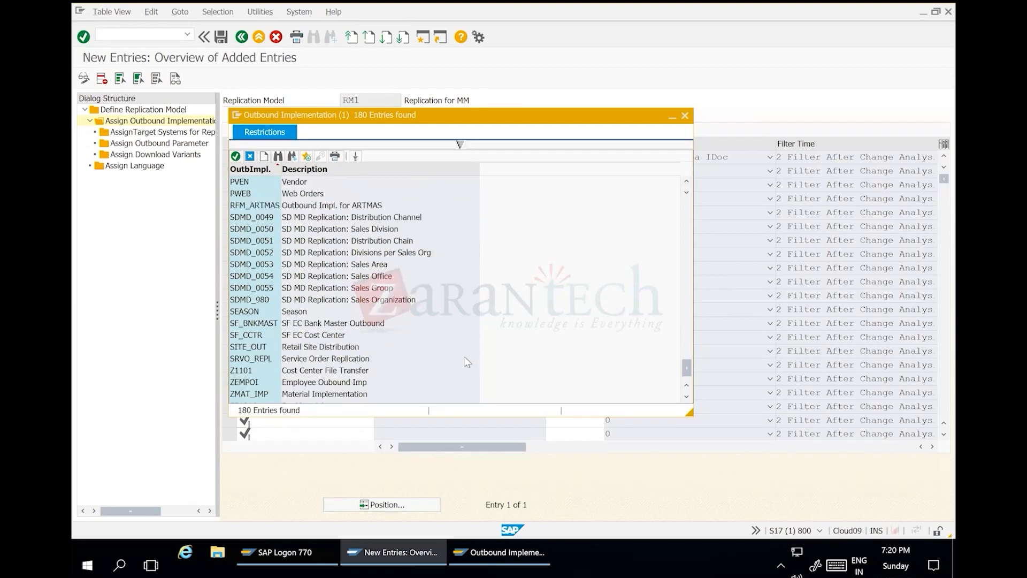
pyautogui.scroll(-1, 467, 363)
pyautogui.scroll(15, 497, 302)
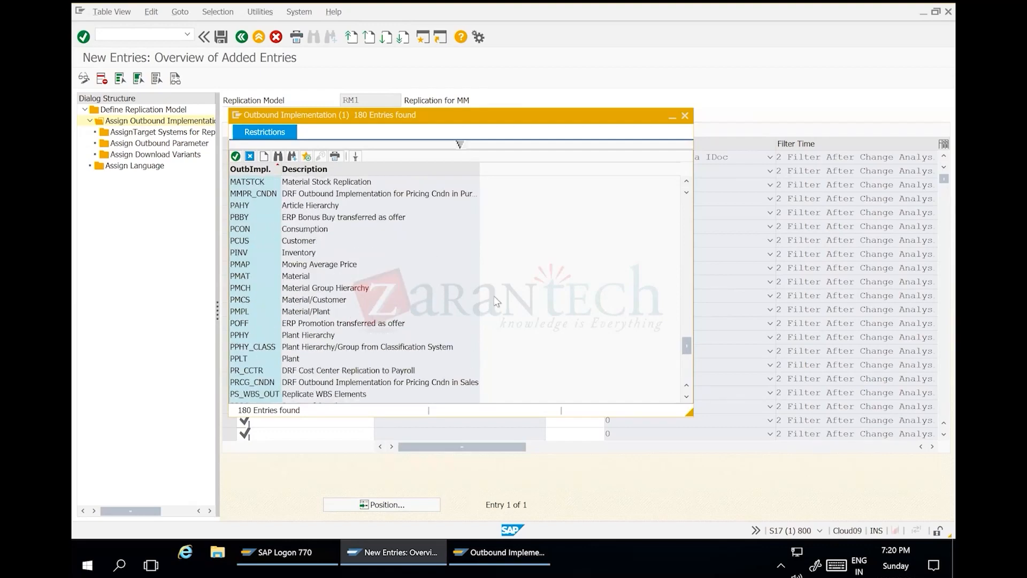
pyautogui.scroll(15, 496, 301)
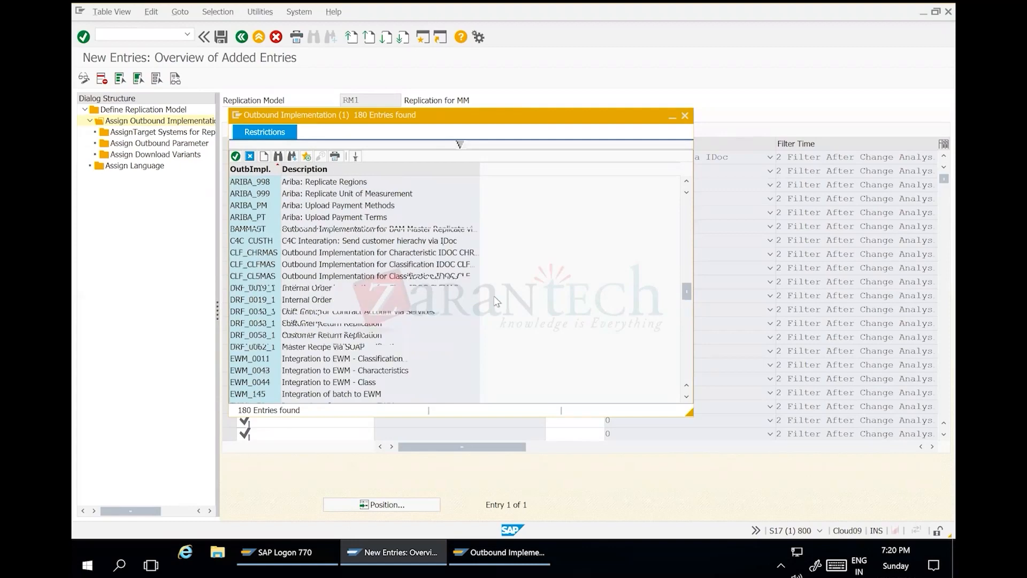
# Step: Search the outbound implementation descriptions for *BP* and close the value list without choosing an entry
pyautogui.click(460, 145)
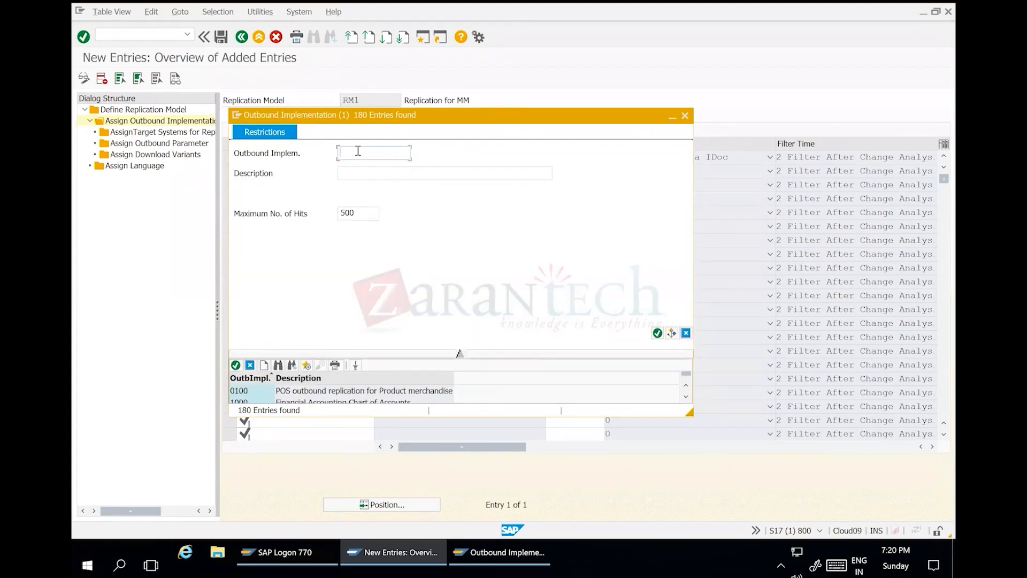
pyautogui.click(355, 173)
pyautogui.write('*')
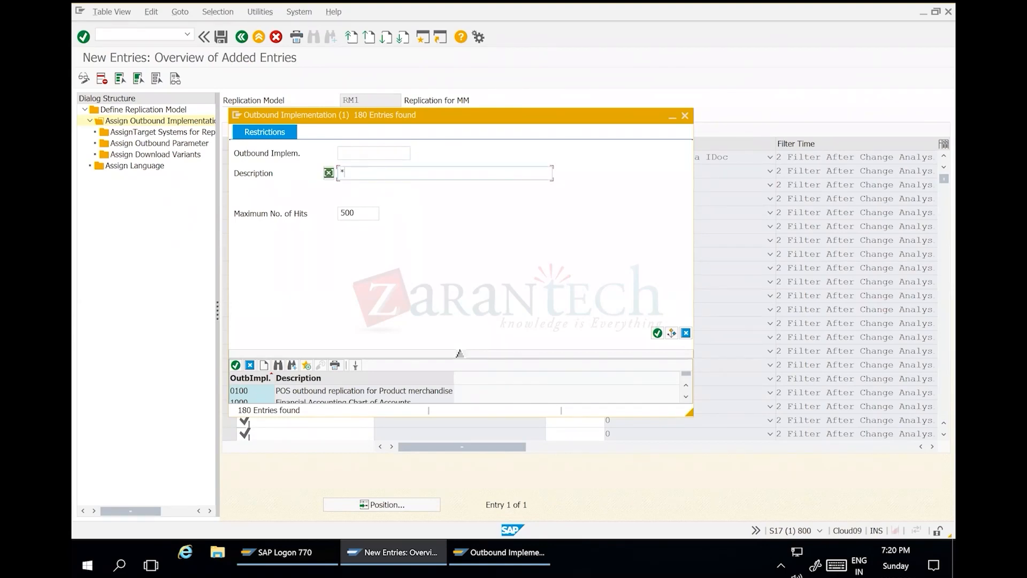
pyautogui.write('BP*')
pyautogui.press('Return')
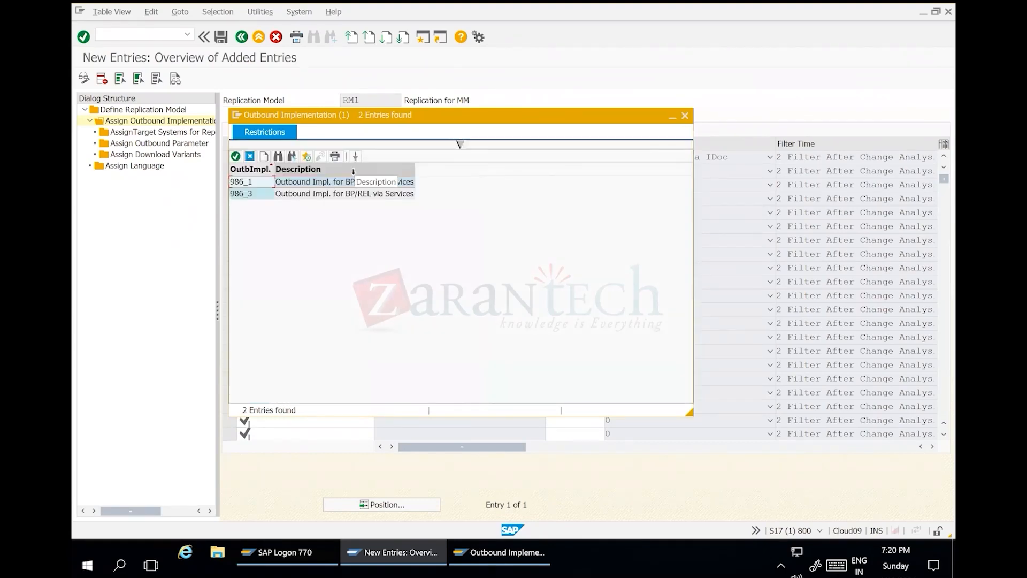
pyautogui.click(460, 144)
pyautogui.click(369, 173)
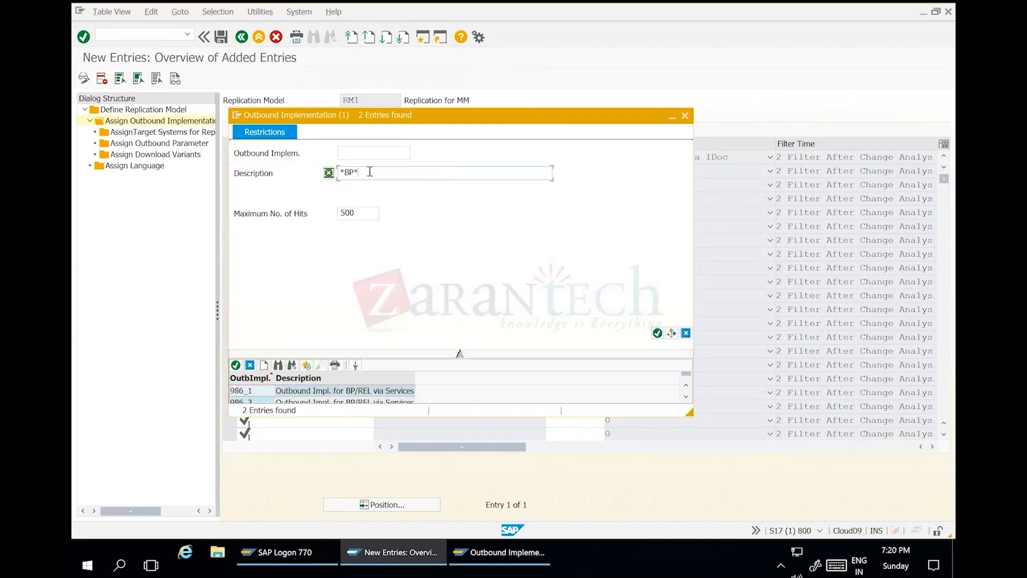
pyautogui.click(685, 332)
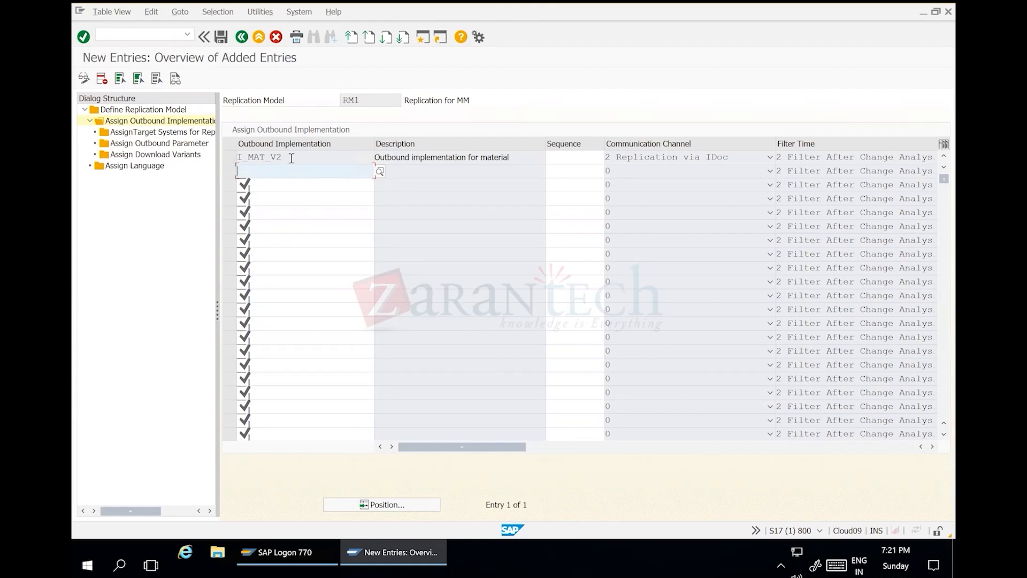
pyautogui.moveTo(289, 156); pyautogui.dragTo(199, 154)
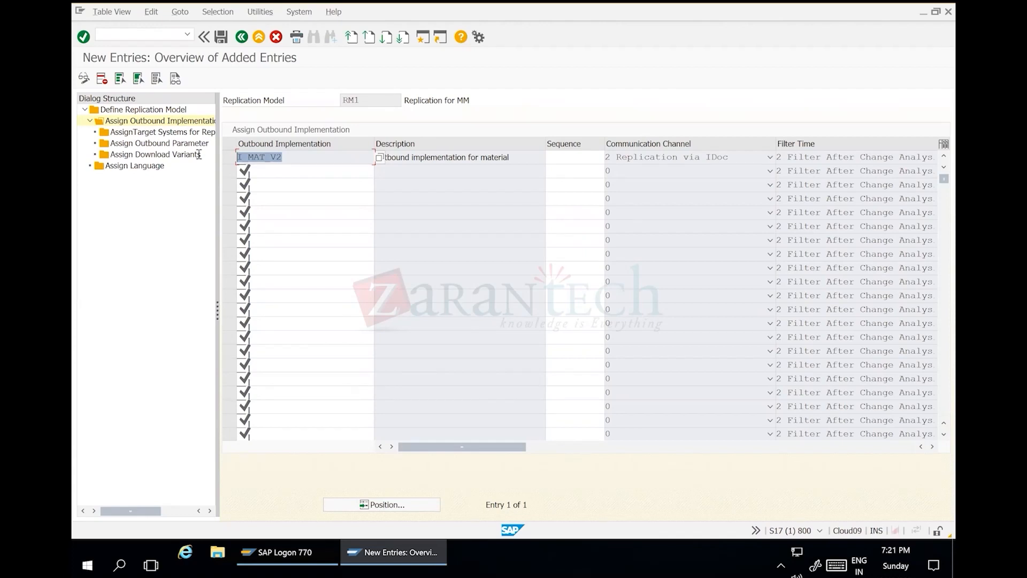
pyautogui.moveTo(300, 154); pyautogui.dragTo(225, 162)
pyautogui.moveTo(361, 102); pyautogui.dragTo(322, 106)
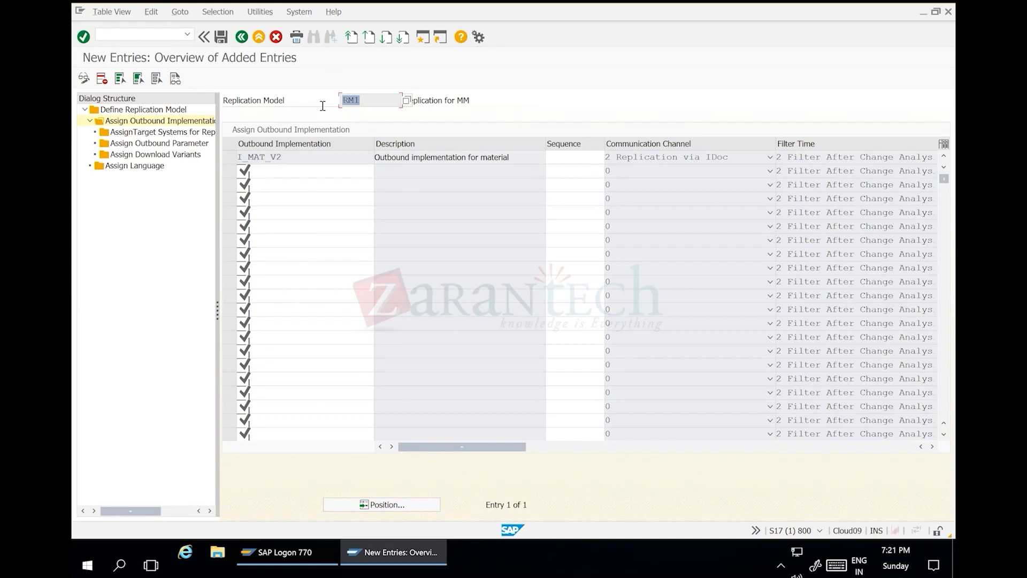
pyautogui.press('Tab')
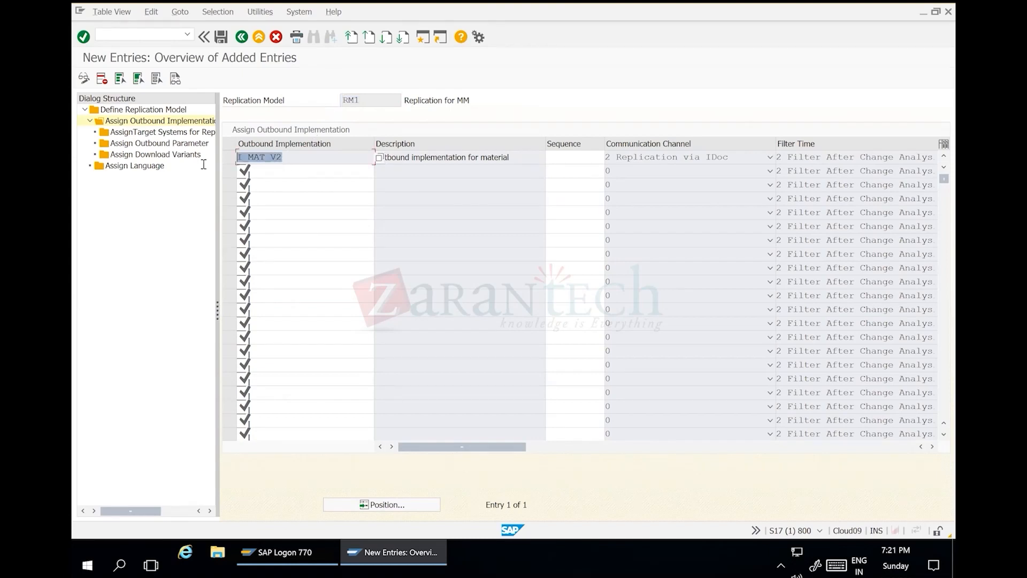
# Step: Assign business system TARGET1 as a new target system entry for outbound implementation I_MAT_V2 of replication model RM1
pyautogui.click(230, 157)
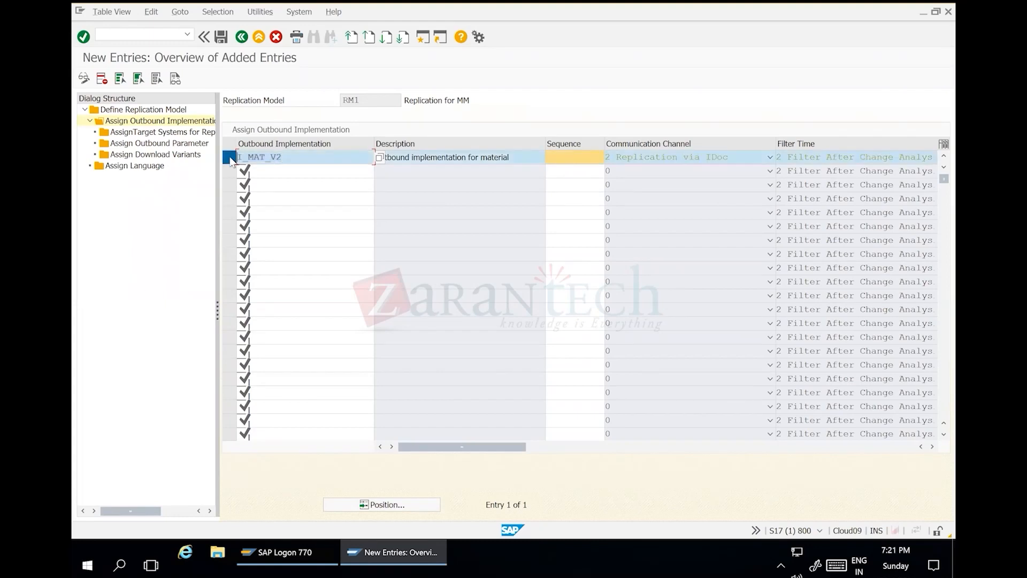
pyautogui.doubleClick(168, 136)
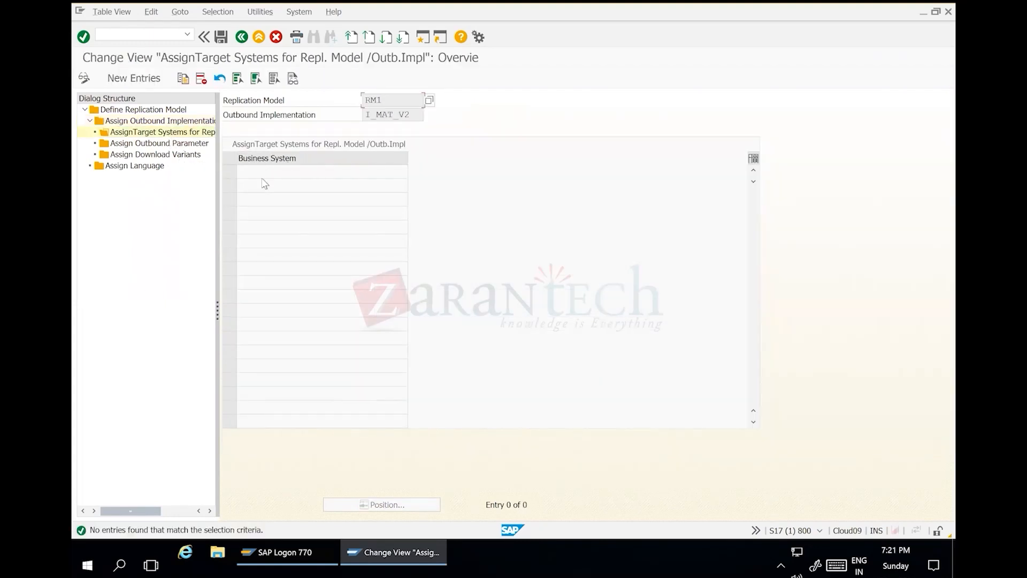
pyautogui.click(131, 78)
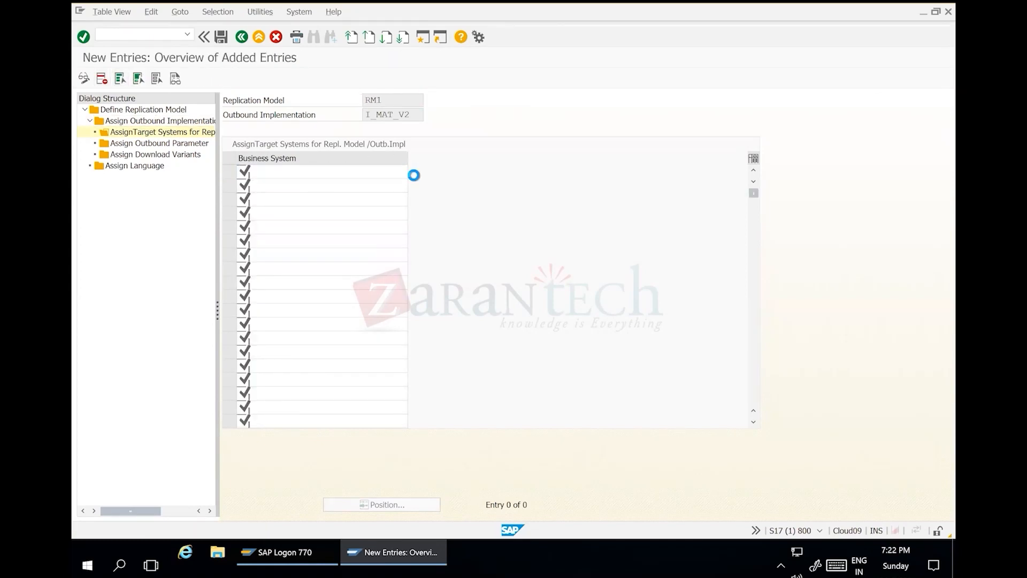
pyautogui.click(247, 203)
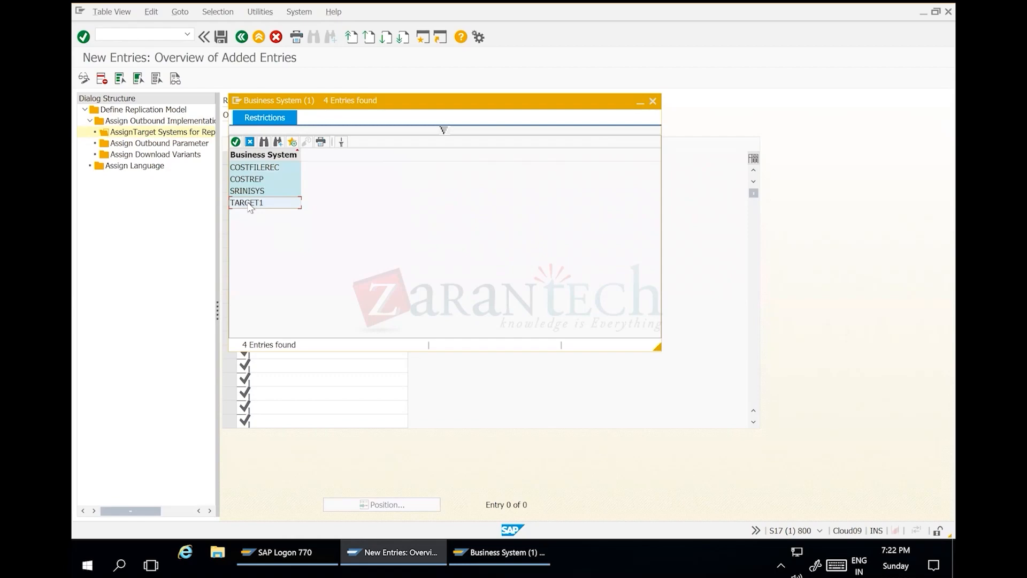
pyautogui.doubleClick(248, 203)
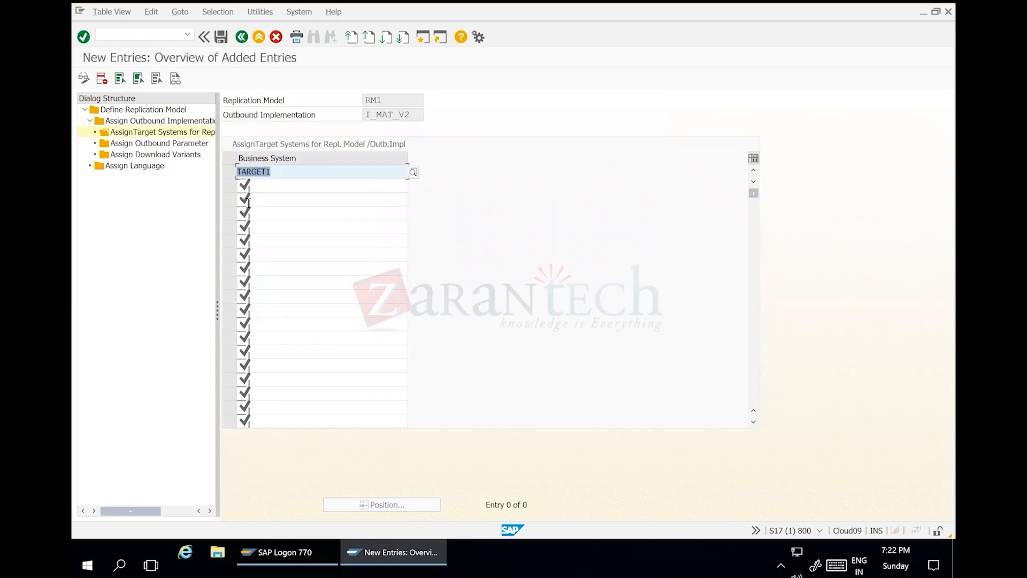
pyautogui.press('Return')
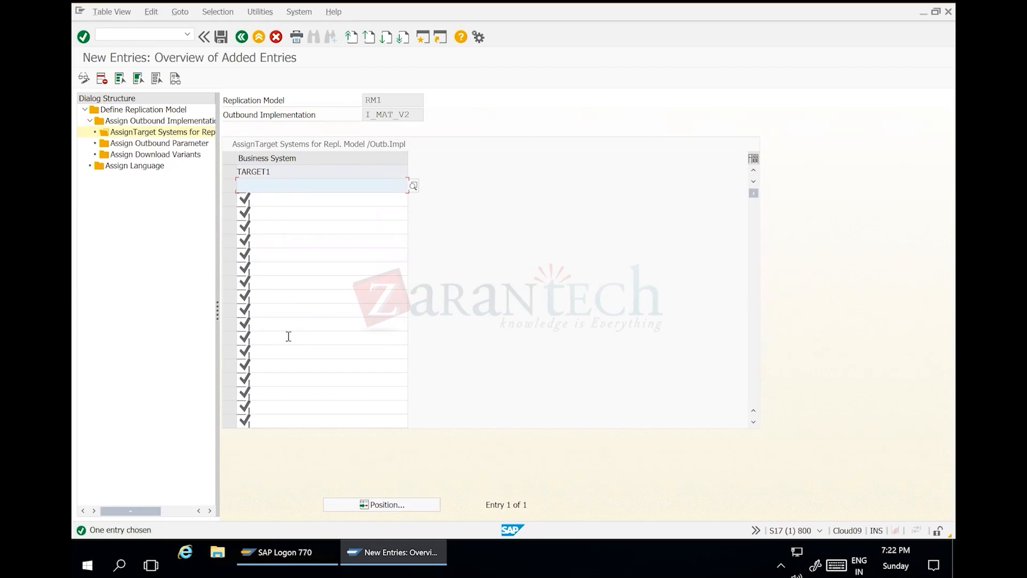
# Step: Review the assignment chain from replication model RM1 through outbound implementation I_MAT_V2 to its target systems
pyautogui.moveTo(415, 112); pyautogui.dragTo(347, 119)
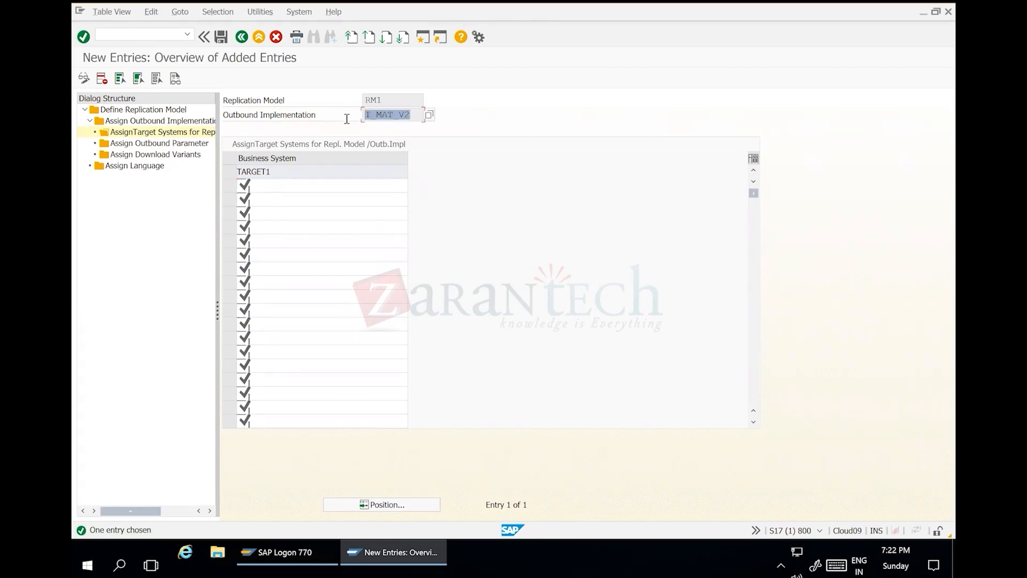
pyautogui.doubleClick(167, 122)
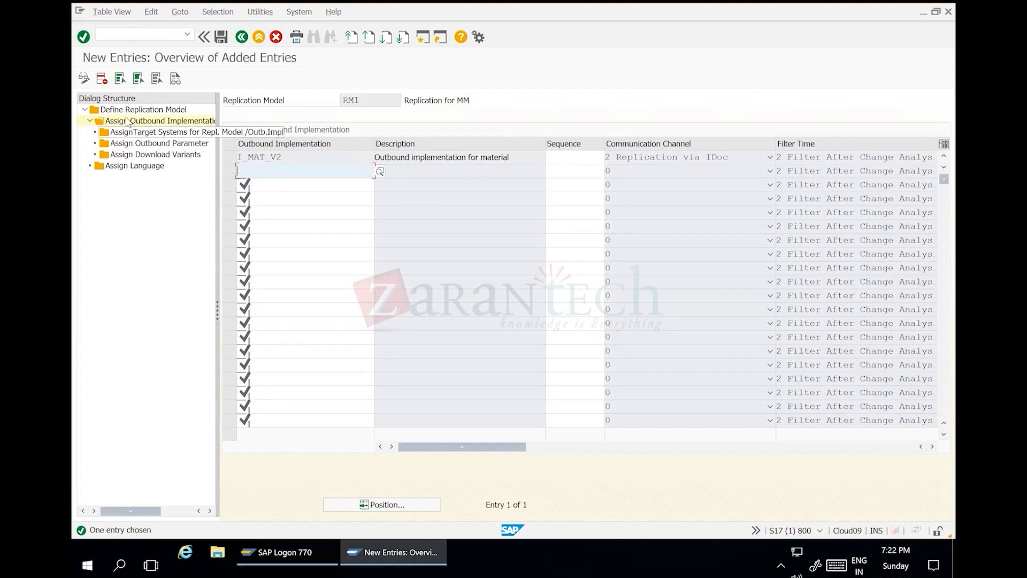
pyautogui.moveTo(363, 98); pyautogui.dragTo(268, 109)
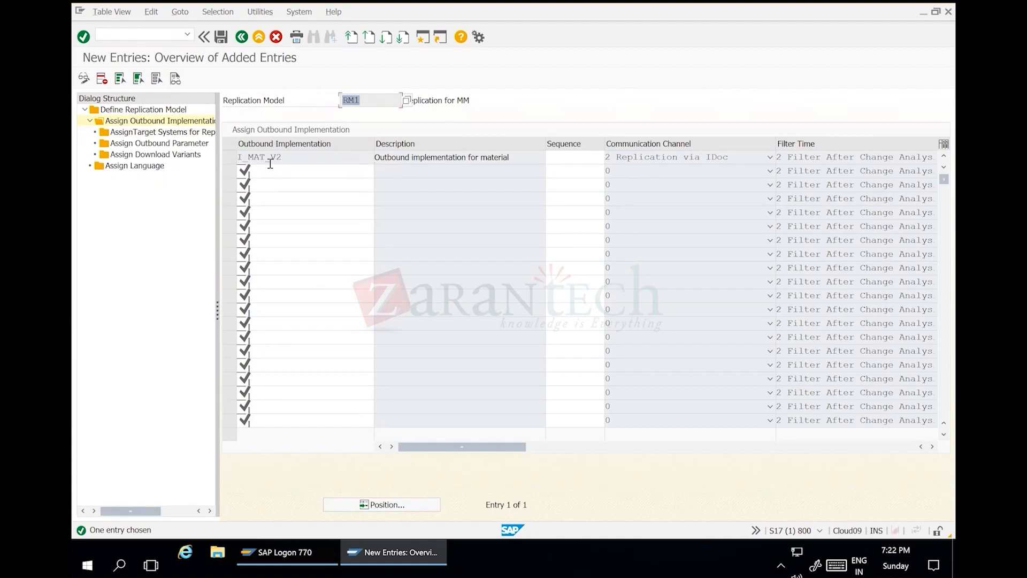
pyautogui.click(228, 157)
pyautogui.doubleClick(138, 134)
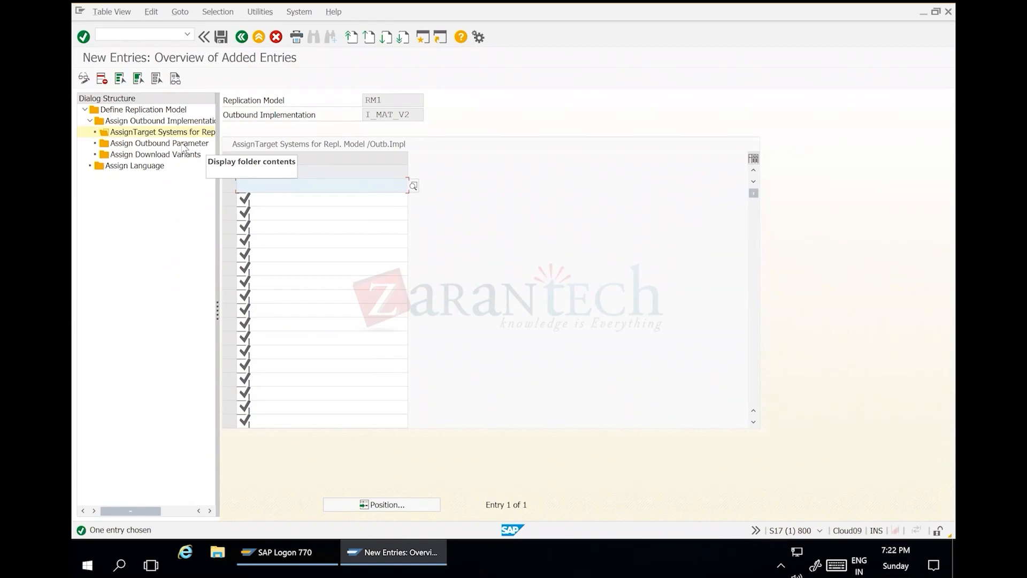
# Step: Save the target system assignment and return to the replication model definition containing RM1
pyautogui.click(221, 39)
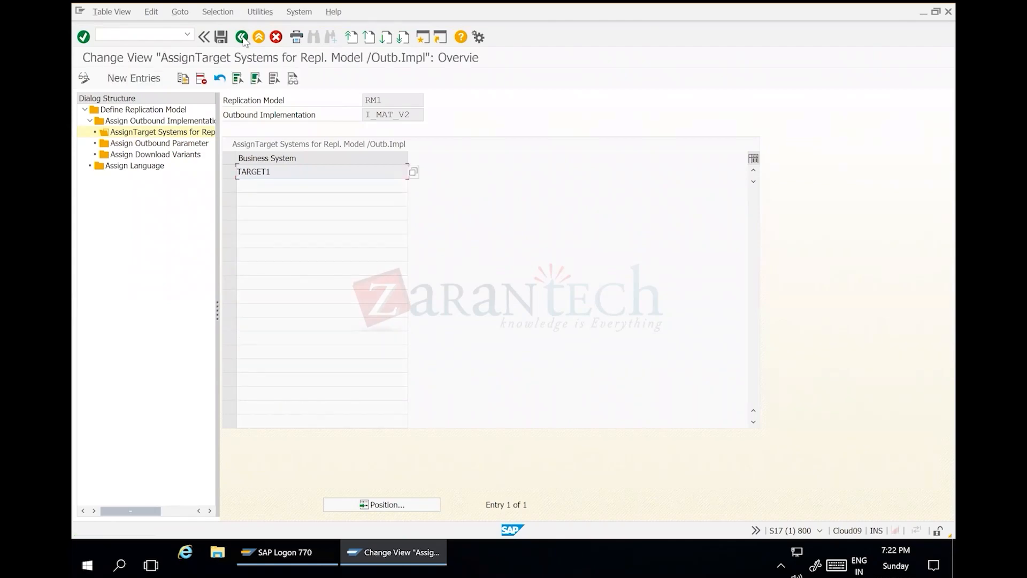
pyautogui.click(242, 37)
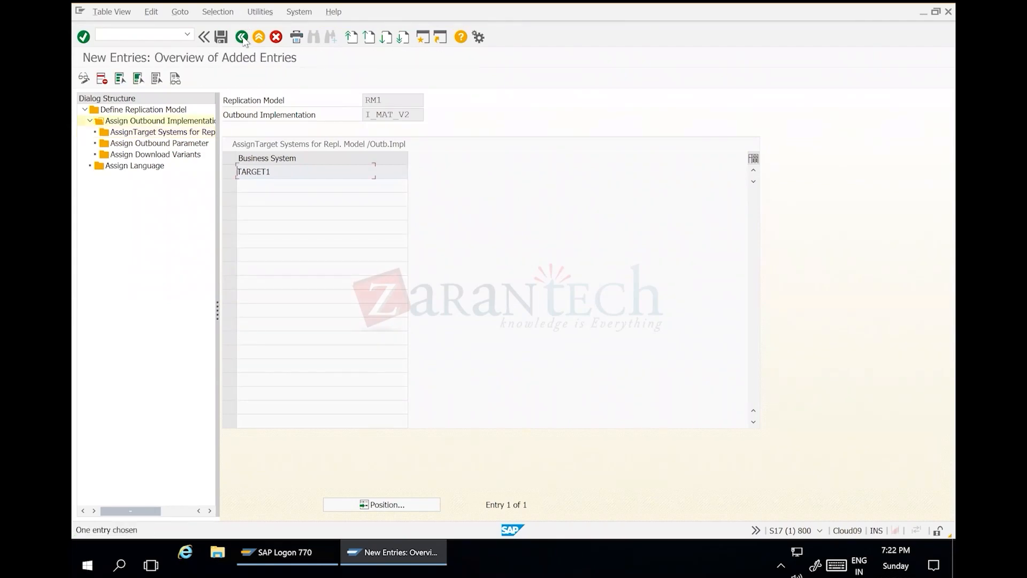
pyautogui.click(241, 38)
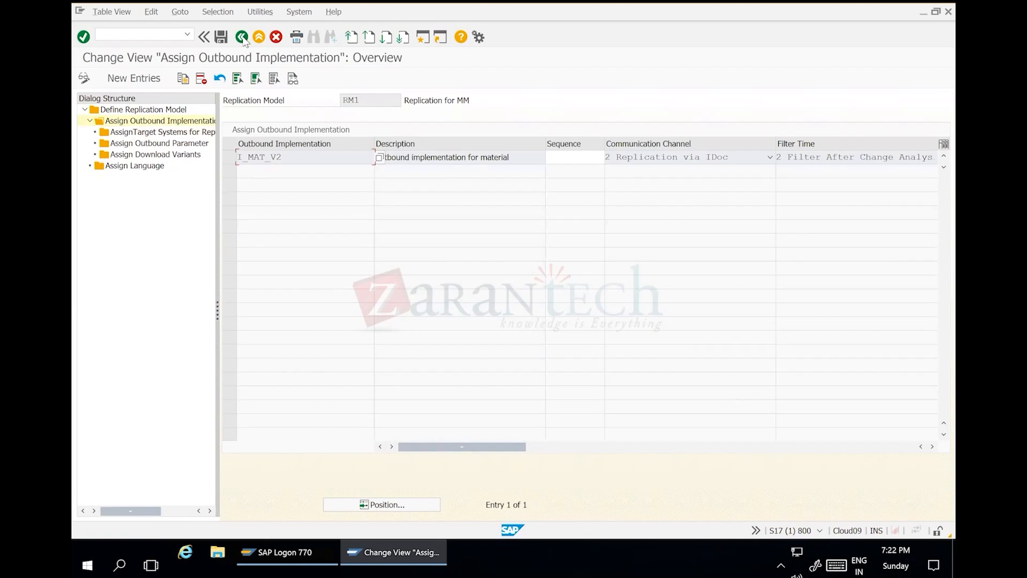
pyautogui.click(241, 38)
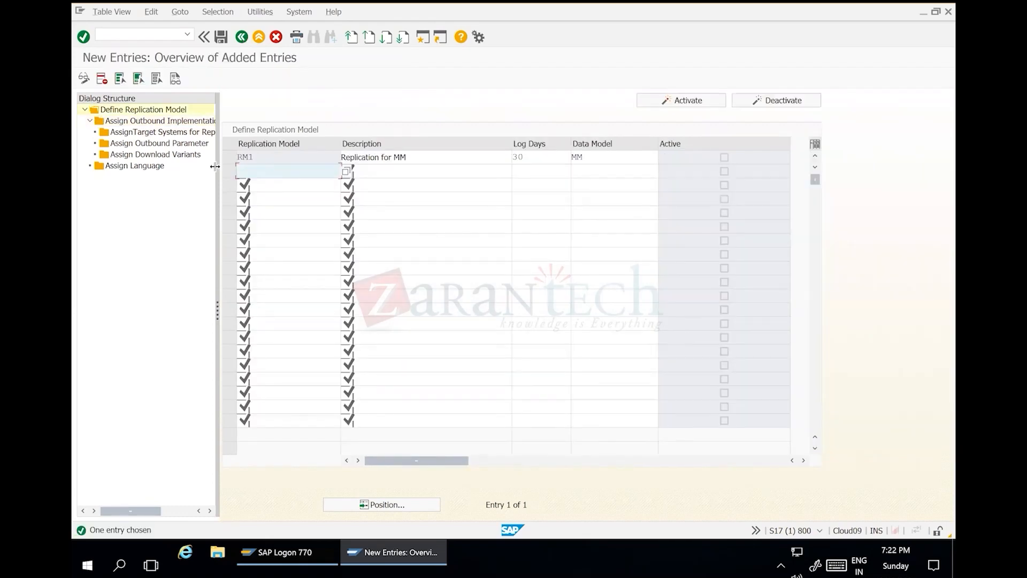
# Step: Try to activate replication model RM1 and examine the customizing check message for outbound implementation I_MAT_V2
pyautogui.click(229, 157)
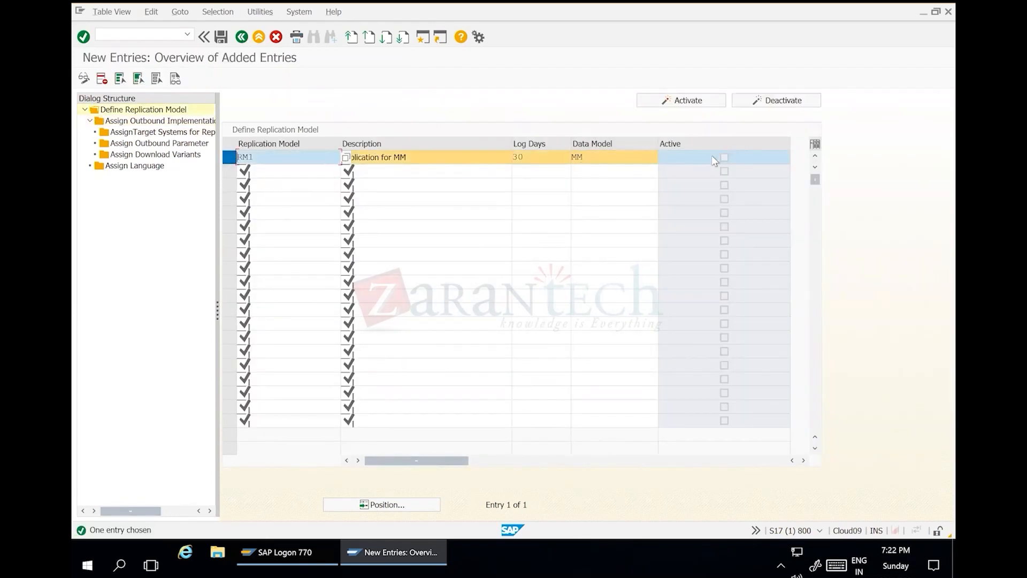
pyautogui.click(673, 102)
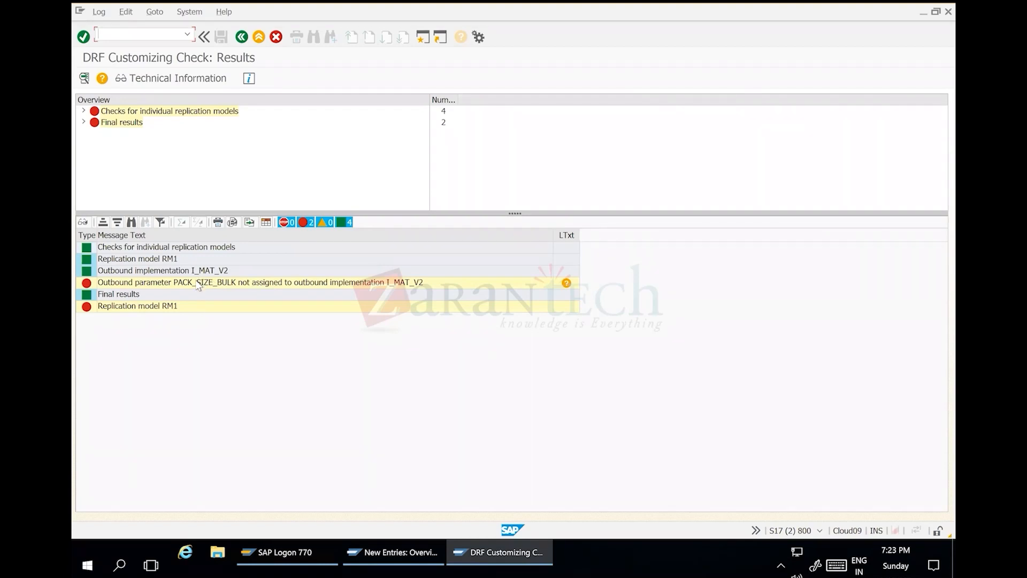
pyautogui.click(262, 282)
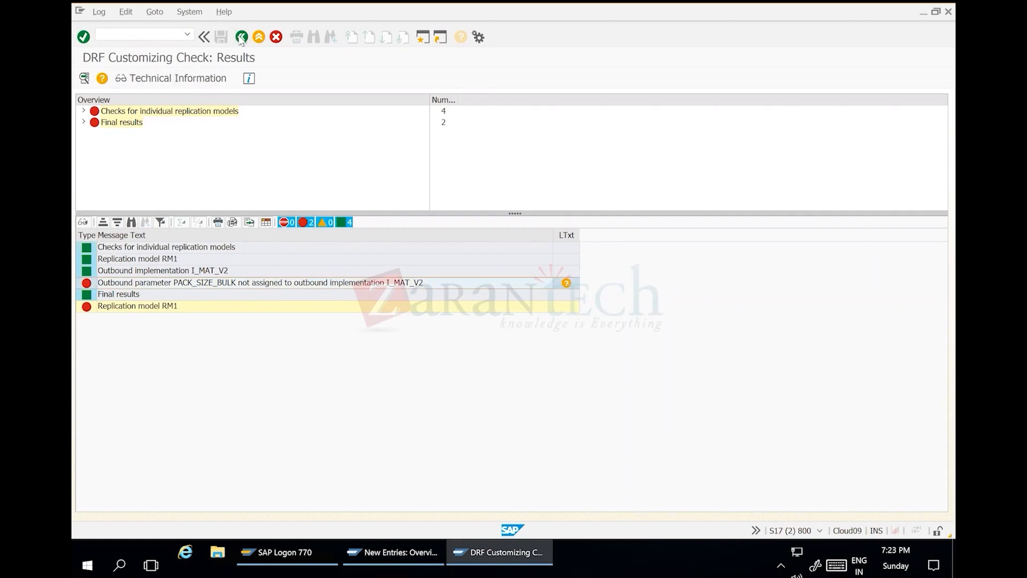
pyautogui.click(241, 37)
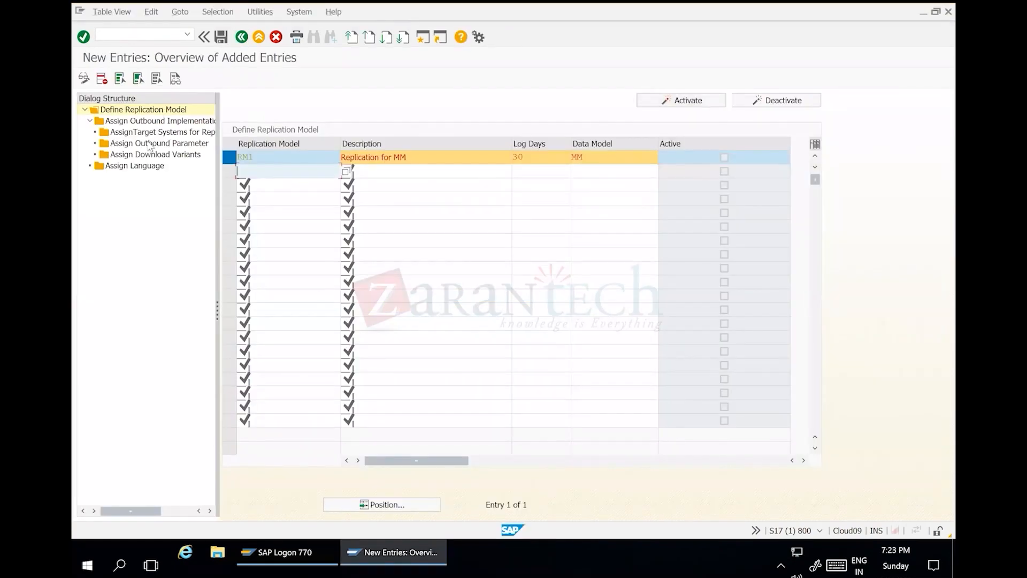
# Step: Assign outbound parameter PACK_SIZE_BULK with value 10 to outbound implementation I_MAT_V2 of replication model RM1
pyautogui.doubleClick(144, 121)
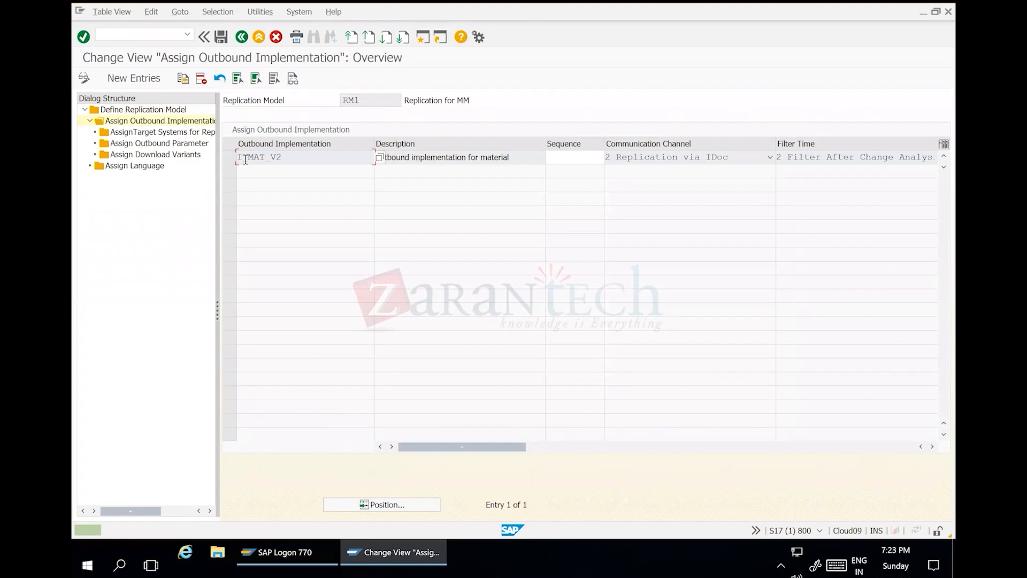
pyautogui.click(230, 158)
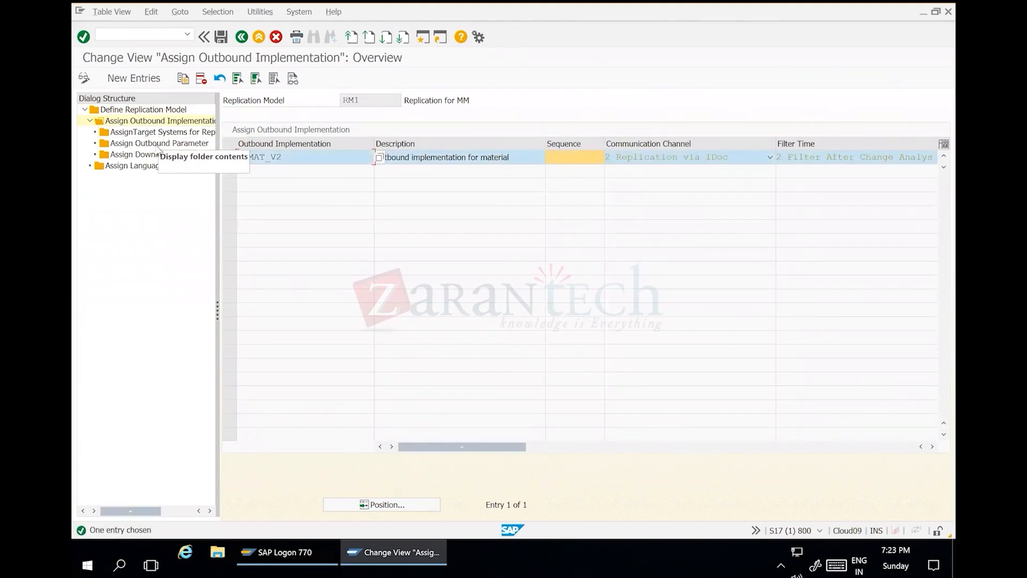
pyautogui.click(158, 144)
pyautogui.doubleClick(158, 149)
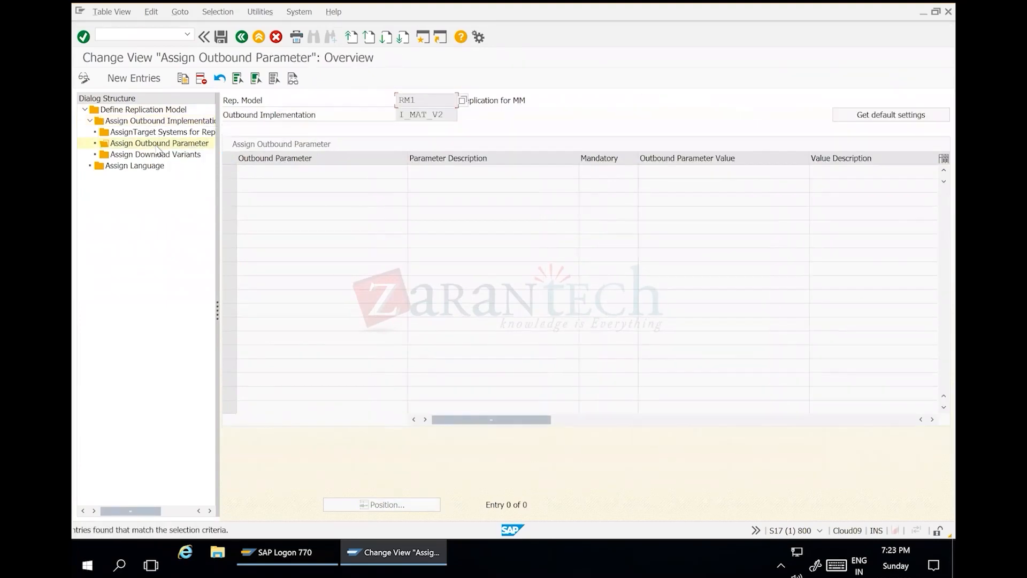
pyautogui.click(131, 81)
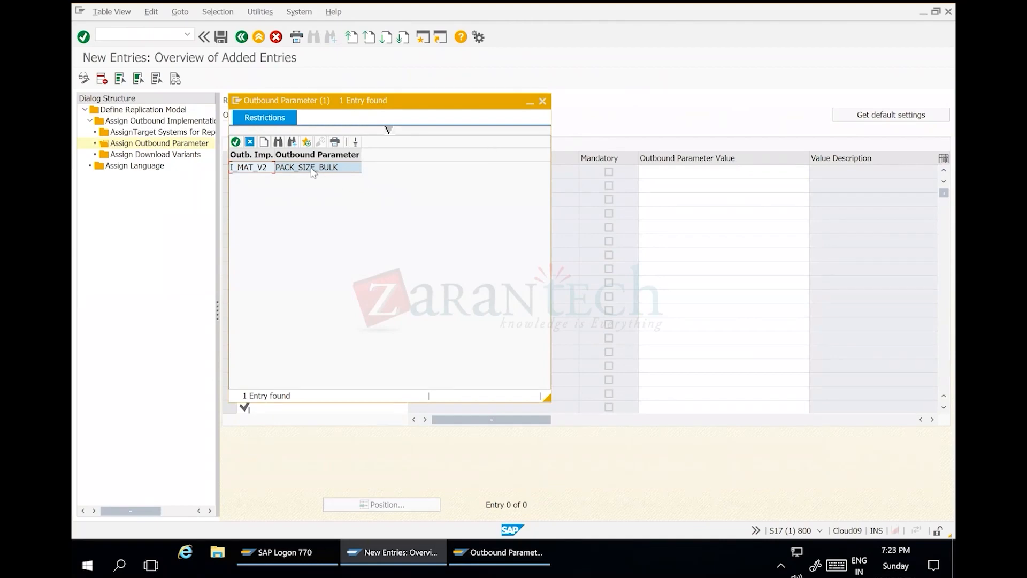
pyautogui.doubleClick(313, 168)
pyautogui.click(325, 172)
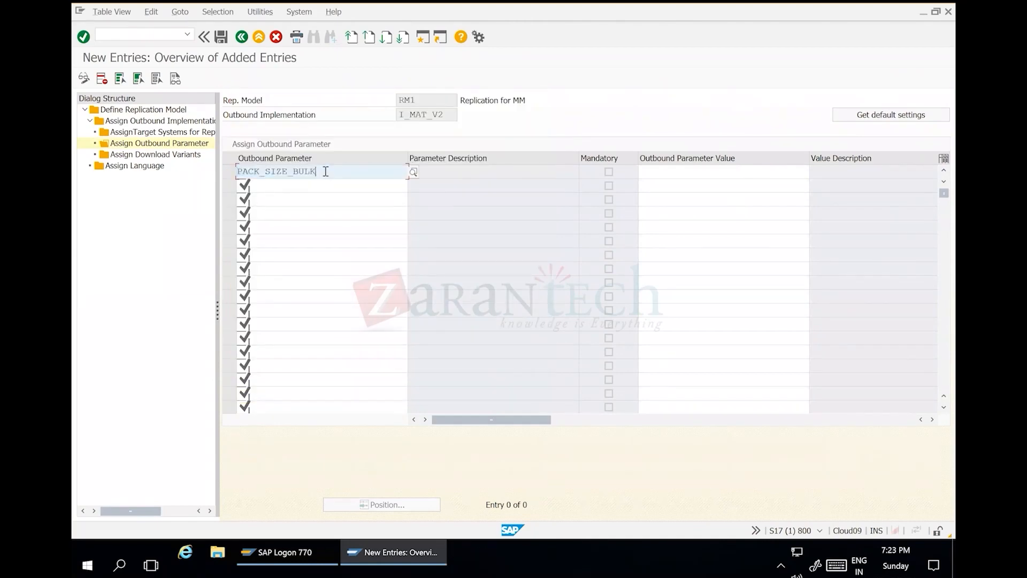
pyautogui.click(684, 168)
pyautogui.write('10')
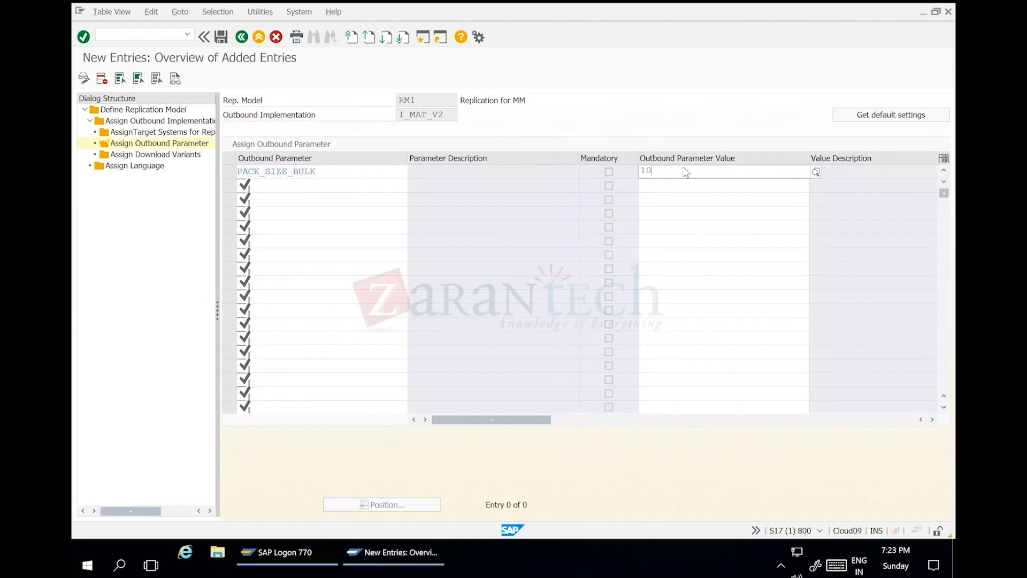
pyautogui.press('Return')
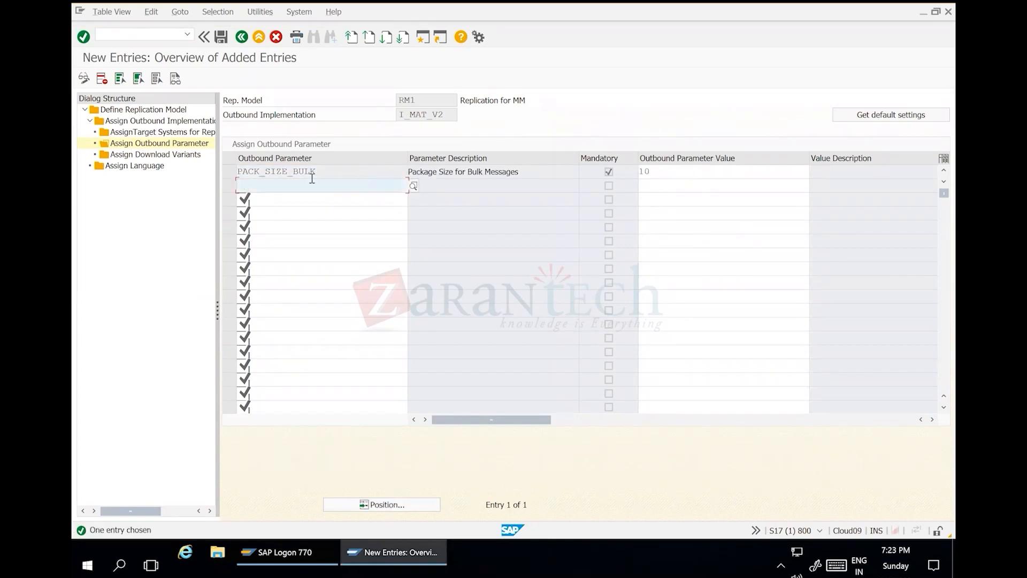
# Step: Review the outbound parameter PACK_SIZE_BULK and its value alongside the outbound implementation it is assigned to
pyautogui.moveTo(328, 172); pyautogui.dragTo(139, 146)
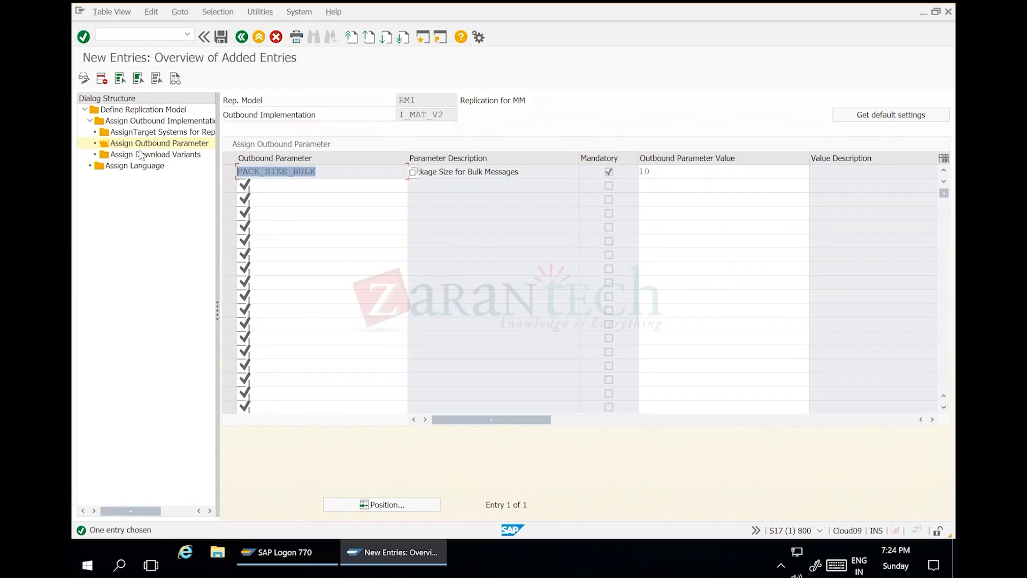
pyautogui.click(678, 172)
pyautogui.hotkey('shift', 'Home')
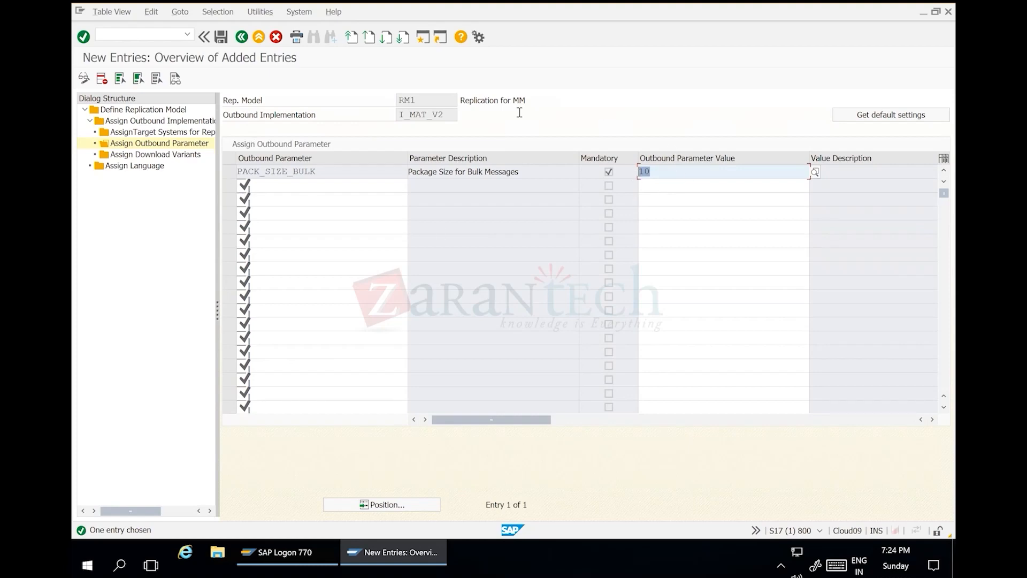
pyautogui.click(446, 115)
pyautogui.moveTo(446, 115); pyautogui.dragTo(372, 115)
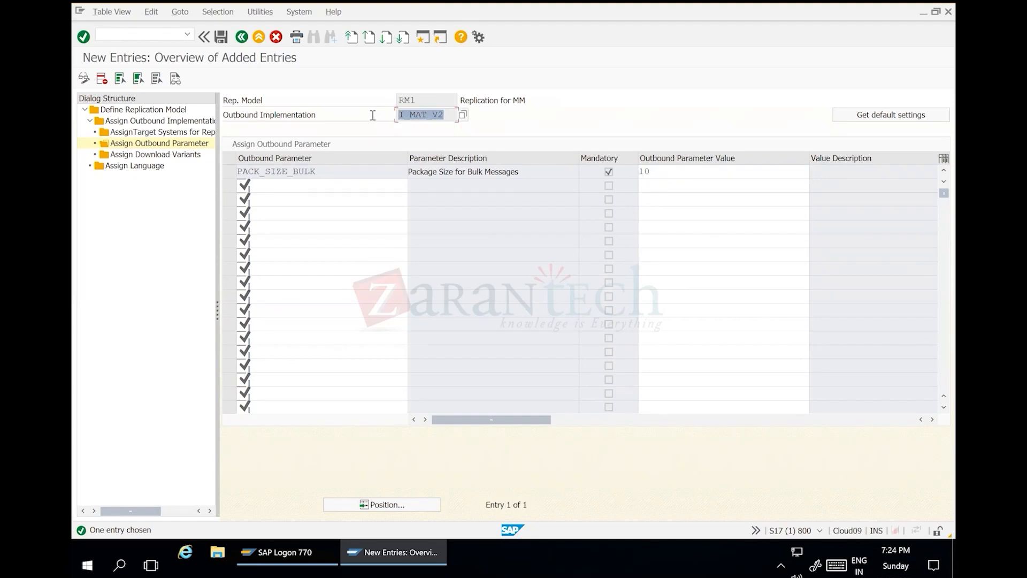
pyautogui.moveTo(664, 171); pyautogui.dragTo(575, 172)
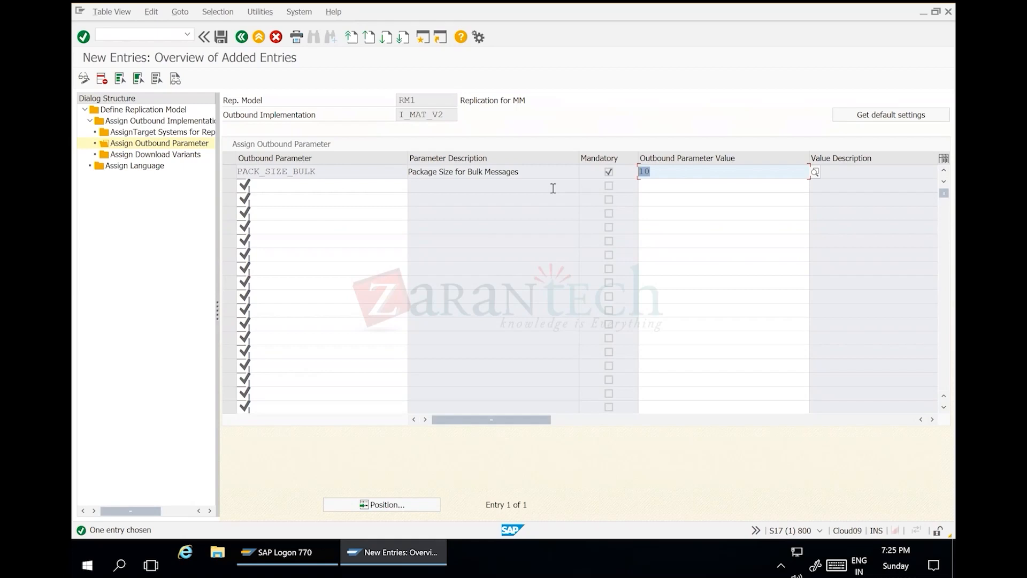
pyautogui.moveTo(332, 171); pyautogui.dragTo(154, 180)
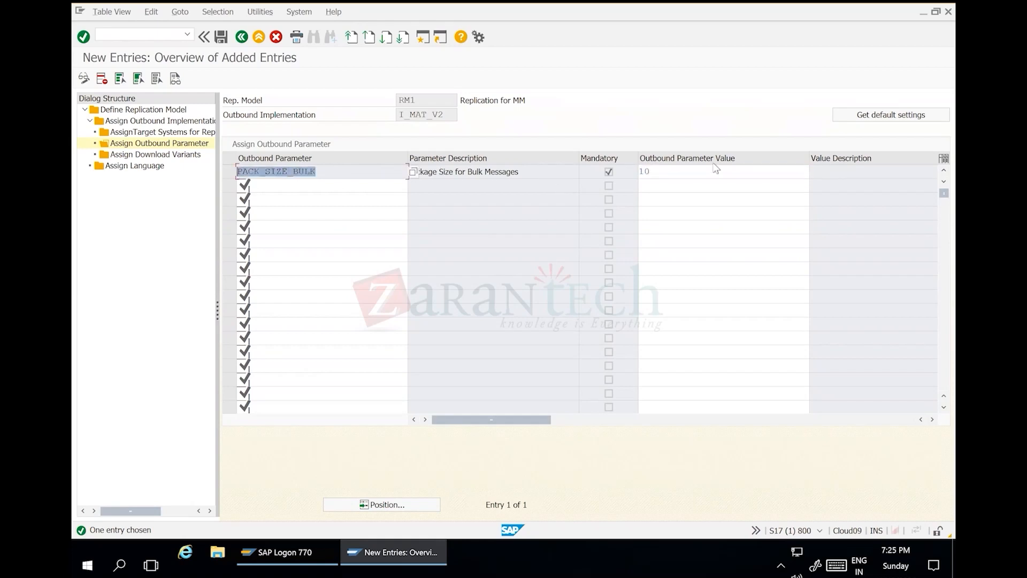
pyautogui.click(644, 177)
pyautogui.moveTo(645, 182); pyautogui.dragTo(621, 179)
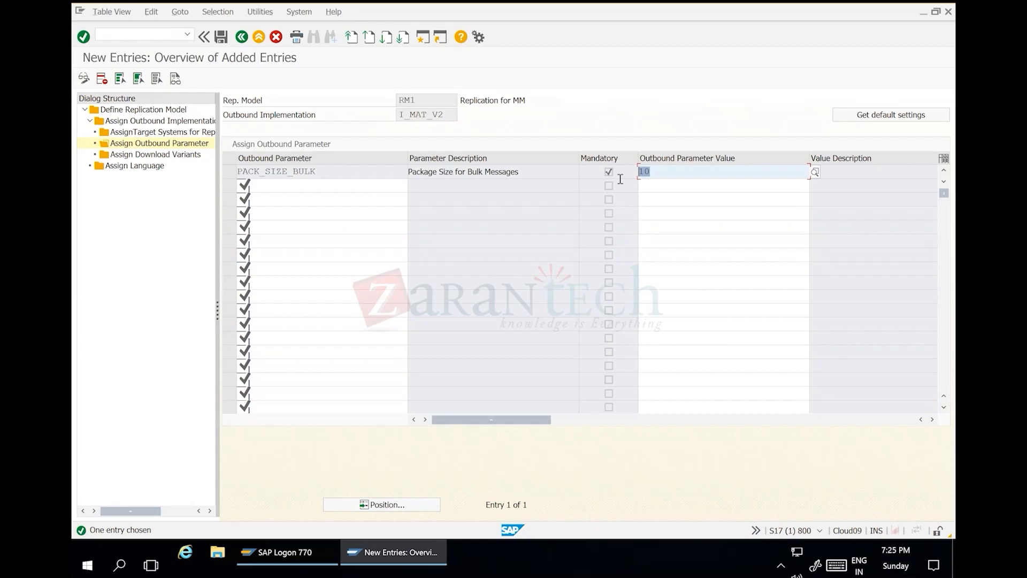
pyautogui.click(328, 171)
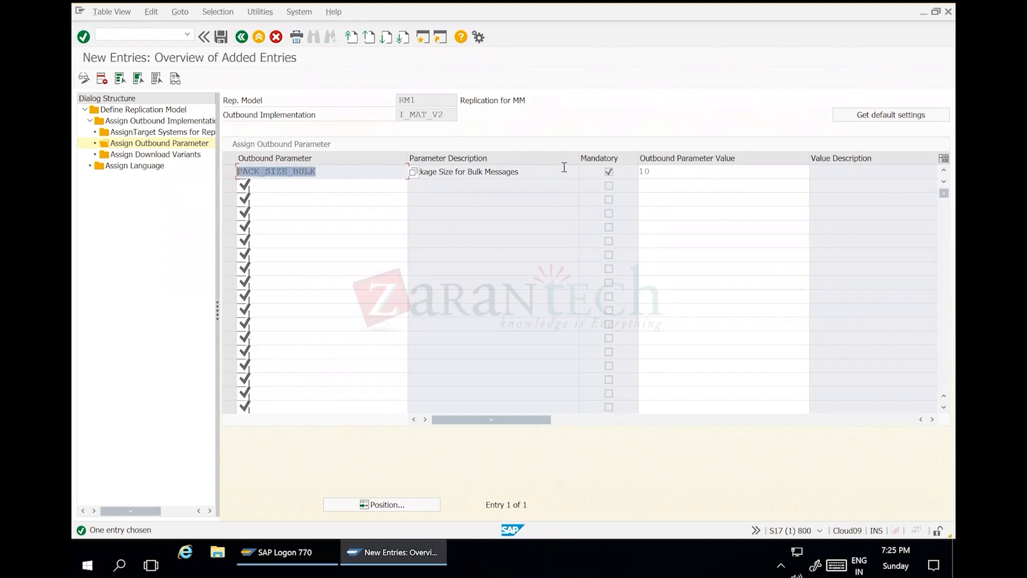
pyautogui.press('Tab')
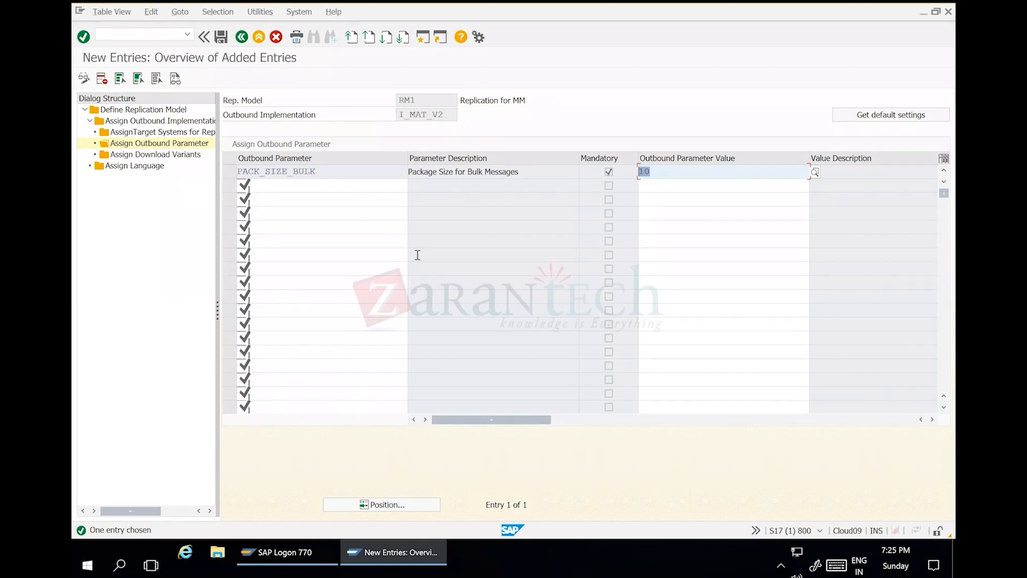
pyautogui.moveTo(324, 171); pyautogui.dragTo(238, 171)
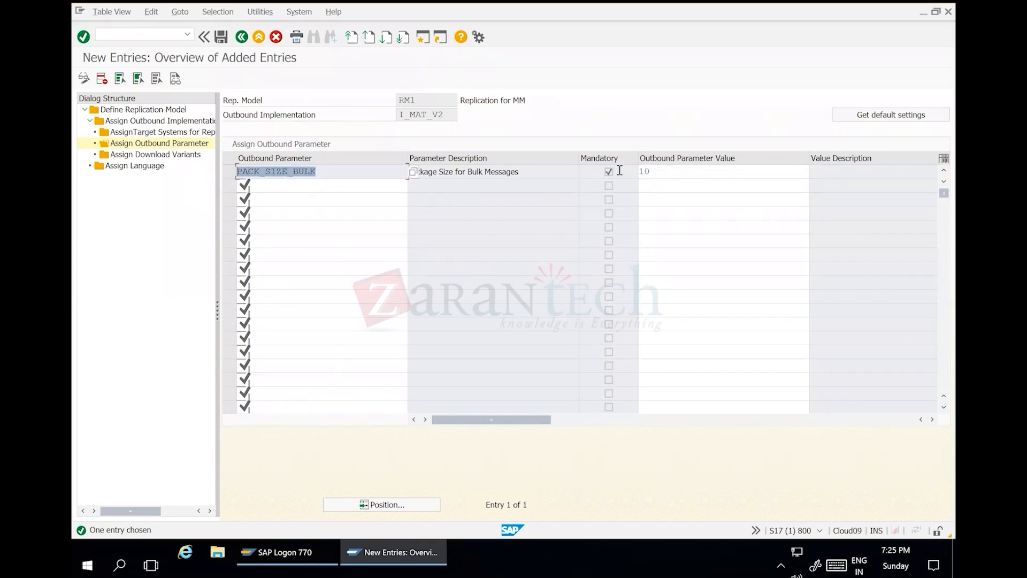
pyautogui.press('Tab')
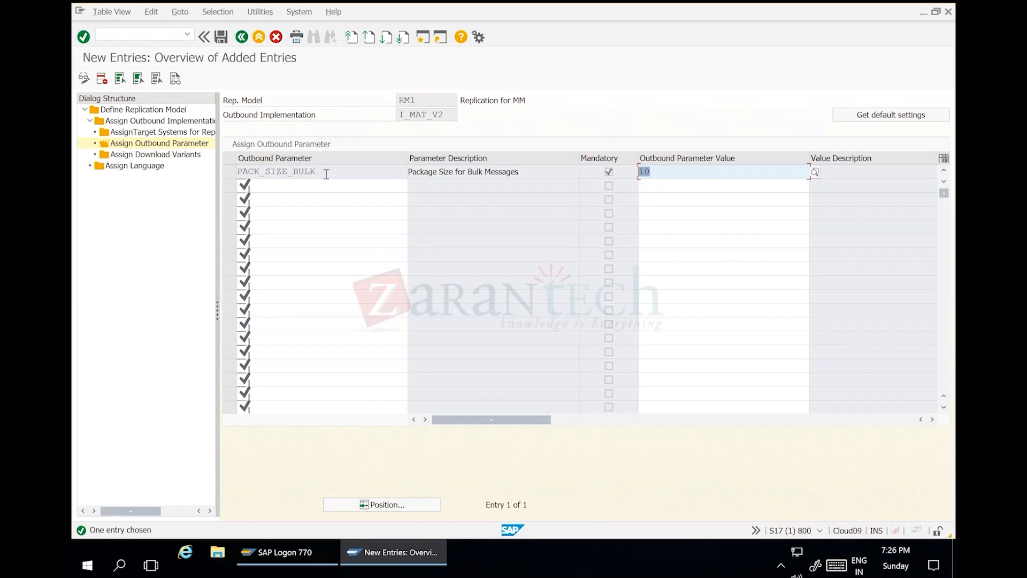
pyautogui.moveTo(325, 172); pyautogui.dragTo(200, 159)
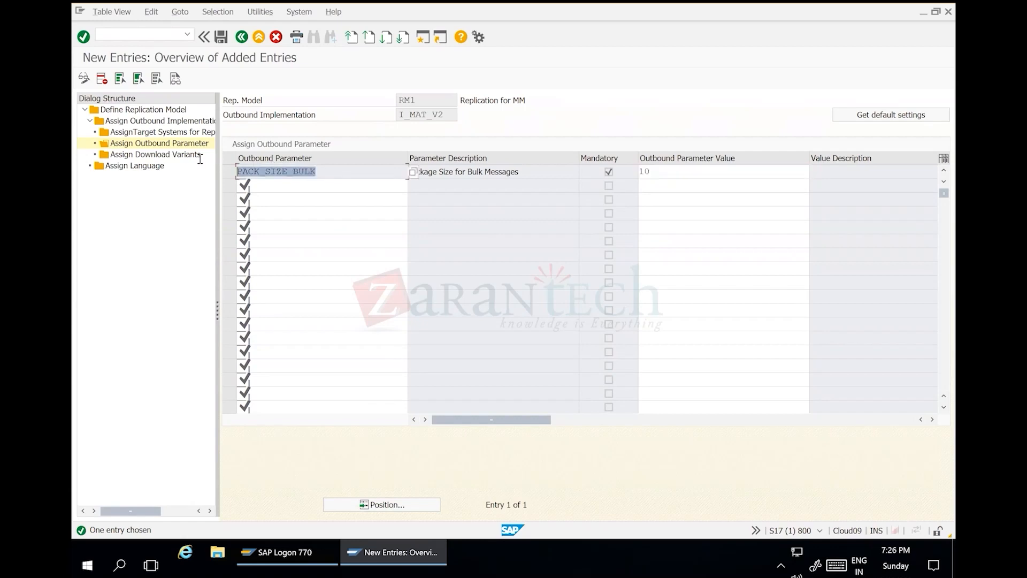
# Step: Save the outbound parameter assignment for I_MAT_V2 and return to the replication model definition
pyautogui.click(242, 38)
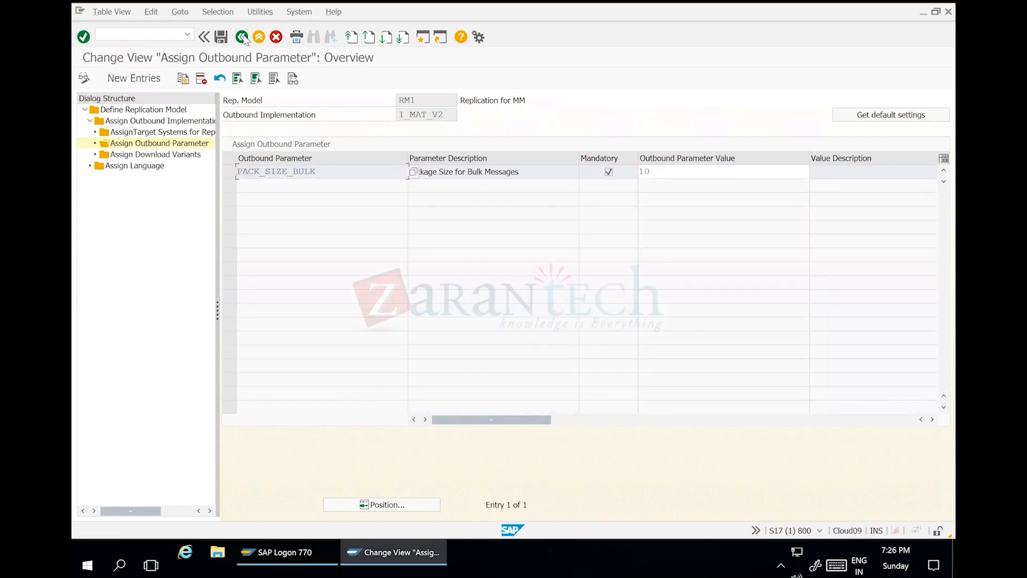
pyautogui.click(242, 37)
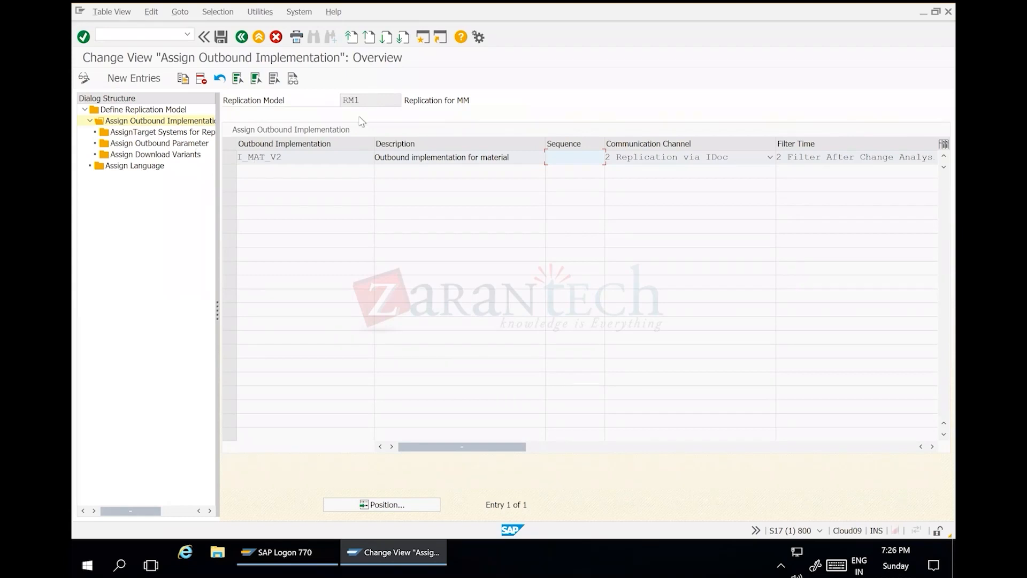
pyautogui.click(261, 156)
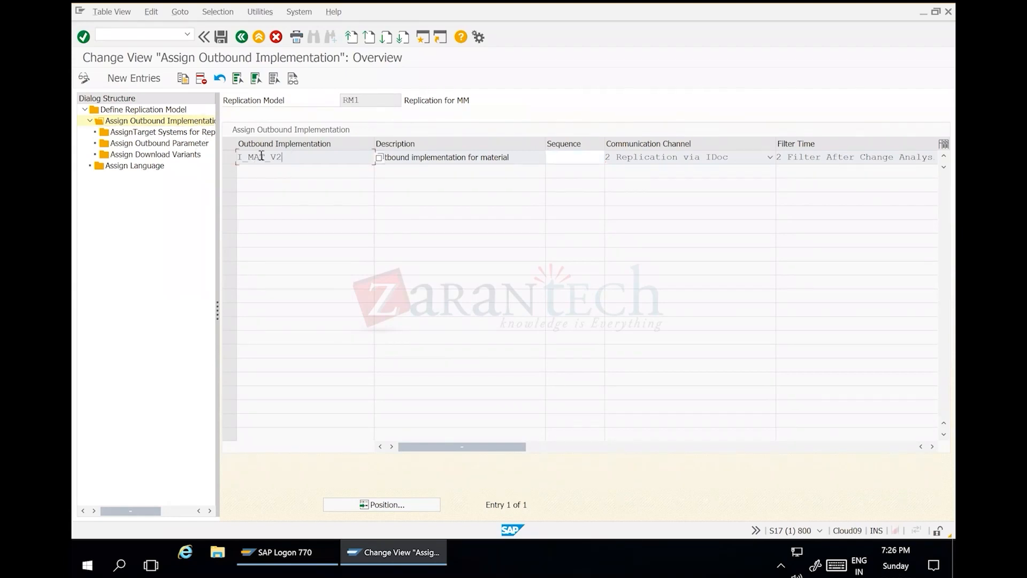
pyautogui.doubleClick(261, 155)
pyautogui.click(221, 38)
pyautogui.click(243, 40)
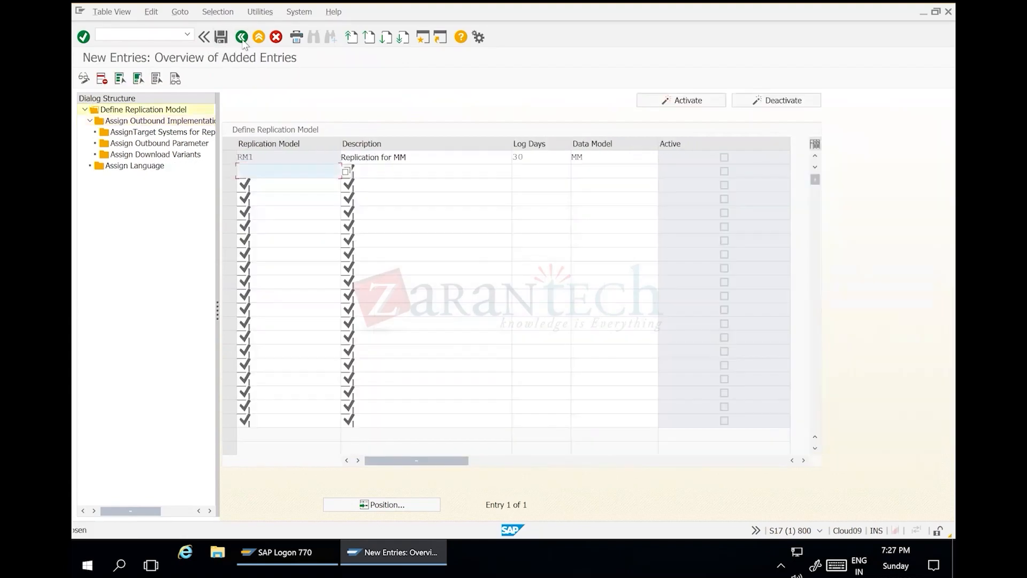
# Step: Activate replication model RM1 and return to the overview of all replication models in display mode
pyautogui.click(251, 157)
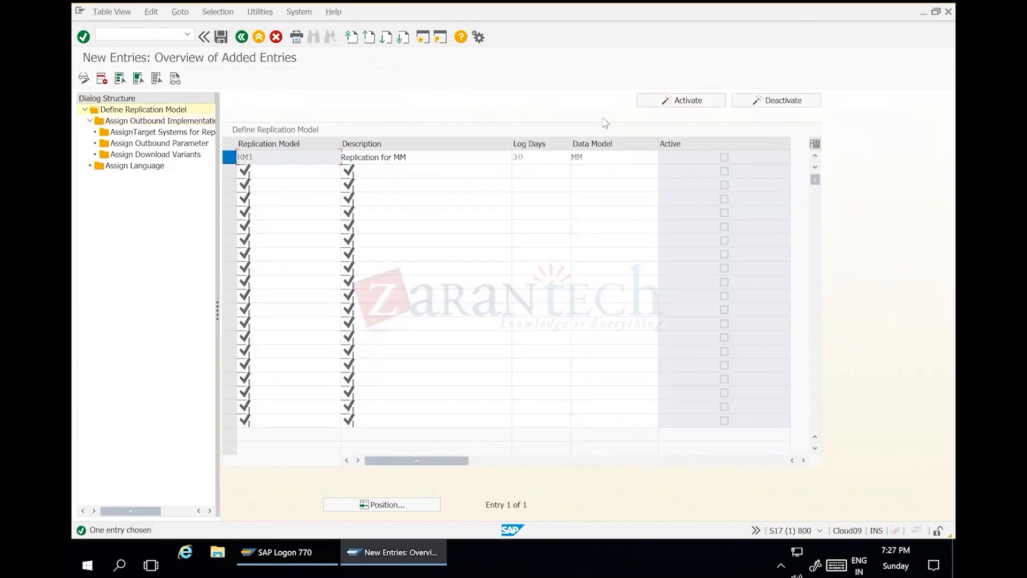
pyautogui.click(689, 105)
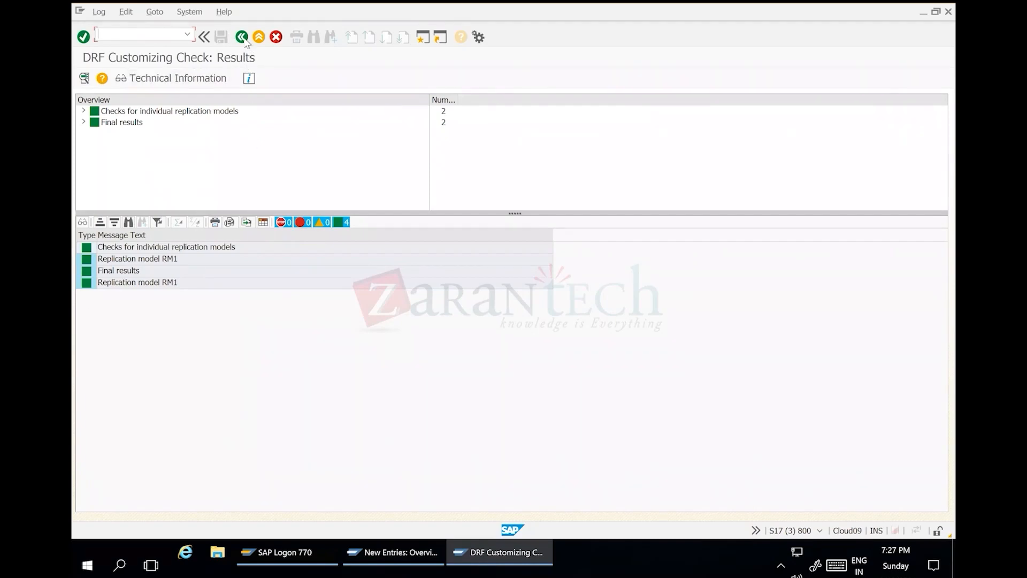
pyautogui.click(242, 37)
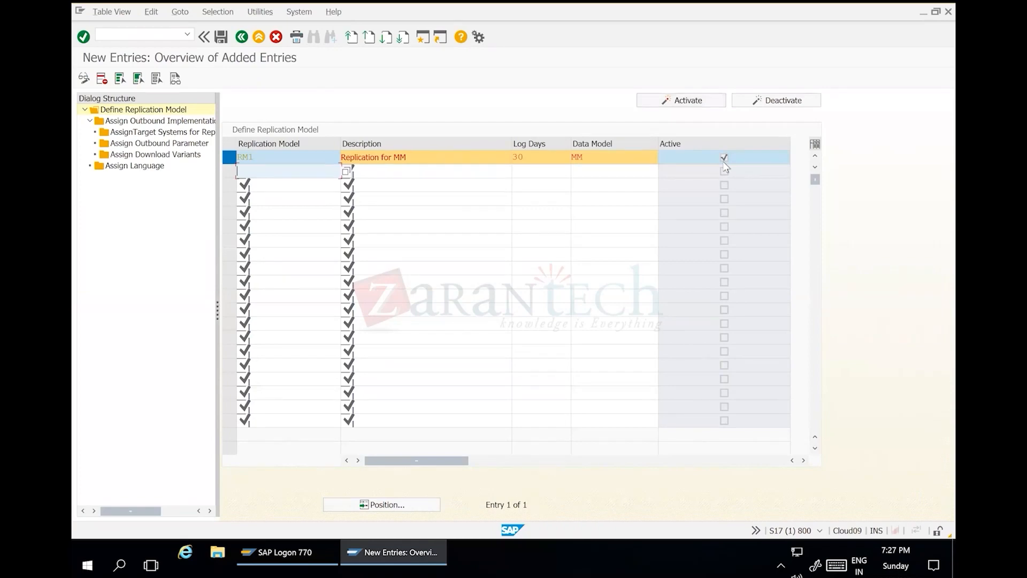
pyautogui.click(85, 78)
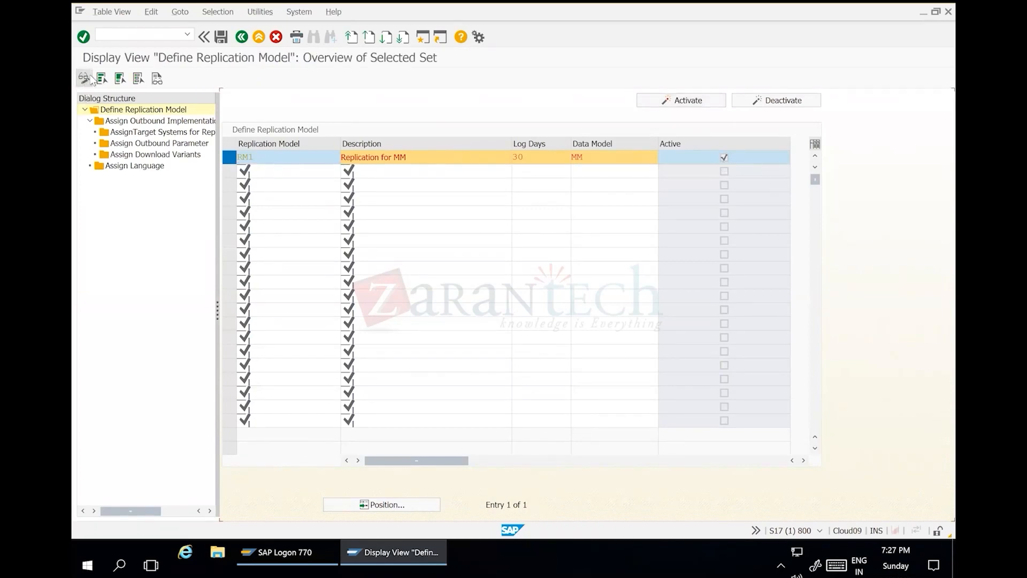
pyautogui.click(242, 38)
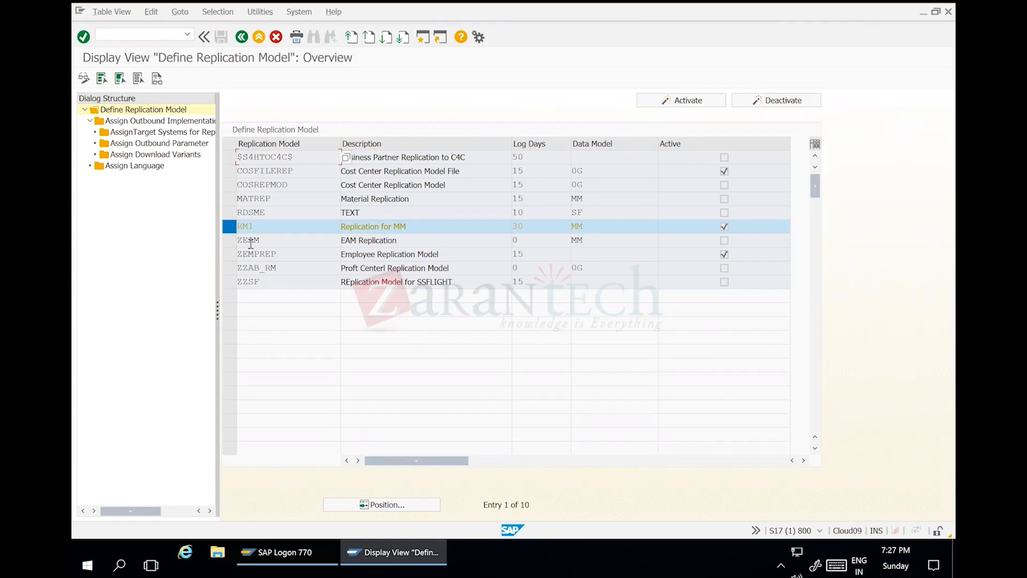
# Step: Review the RM1 material replication model entry and switch to the MDG WF Notes workbook in Excel
pyautogui.click(598, 227)
pyautogui.moveTo(263, 226); pyautogui.dragTo(150, 244)
pyautogui.hotkey('alt', 'Tab')
# Step: Examine the T1, T2 and T3 target system blocks on Sheet1 together with their MM, BP, Customer and Vendor replication types
pyautogui.moveTo(477, 328); pyautogui.dragTo(591, 398)
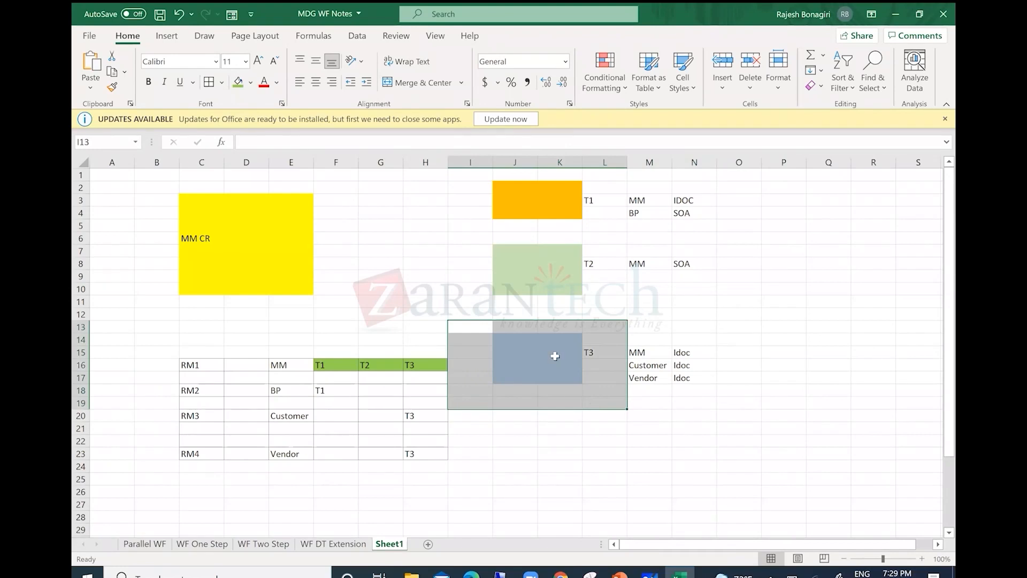
pyautogui.click(552, 356)
pyautogui.moveTo(488, 329); pyautogui.dragTo(606, 399)
pyautogui.moveTo(468, 178); pyautogui.dragTo(572, 239)
pyautogui.moveTo(679, 306); pyautogui.dragTo(726, 297)
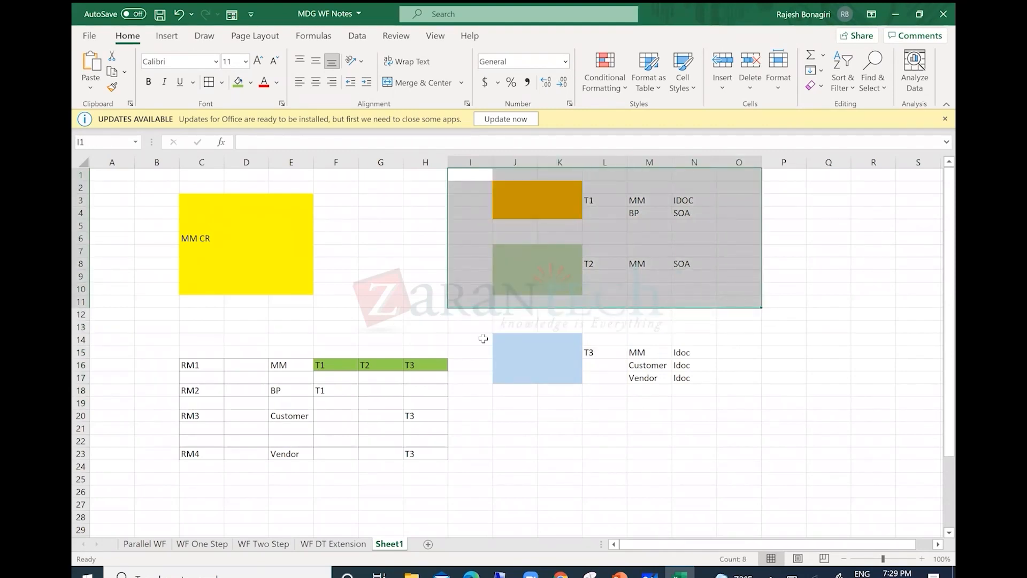
pyautogui.moveTo(462, 326); pyautogui.dragTo(638, 409)
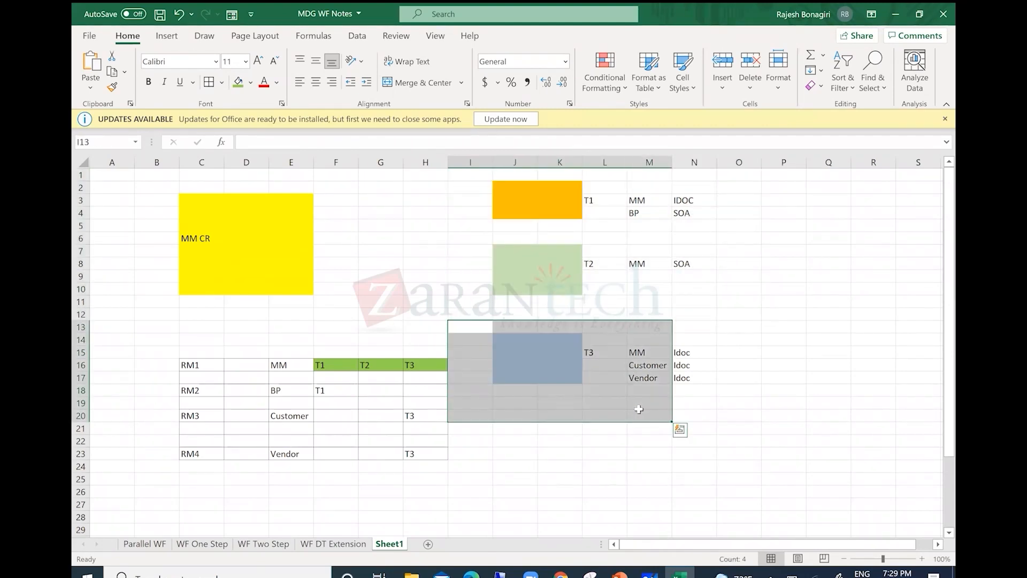
pyautogui.click(556, 373)
pyautogui.click(365, 215)
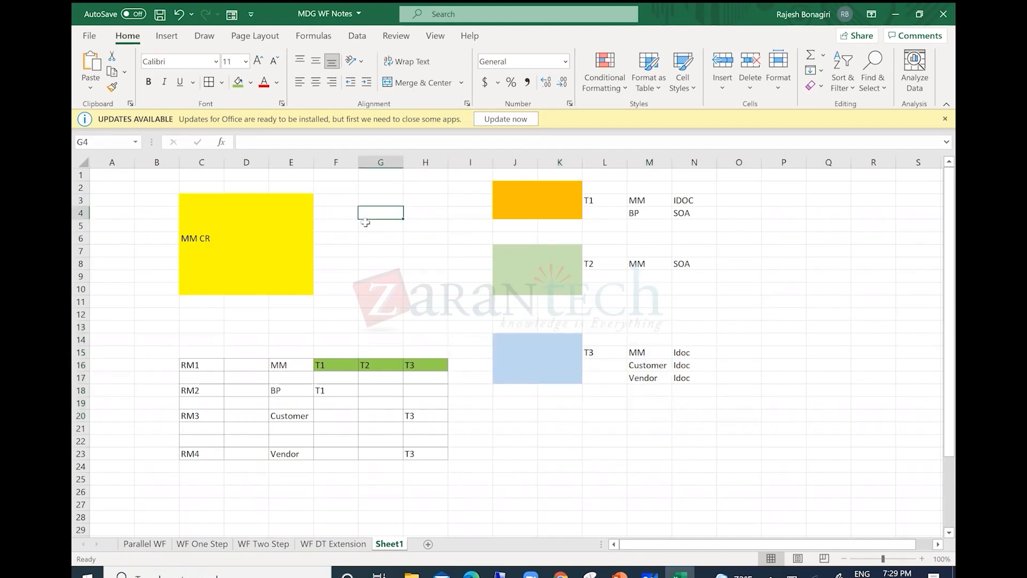
# Step: Switch back to SAP and display the outbound implementation assigned to replication model RM1
pyautogui.click(501, 574)
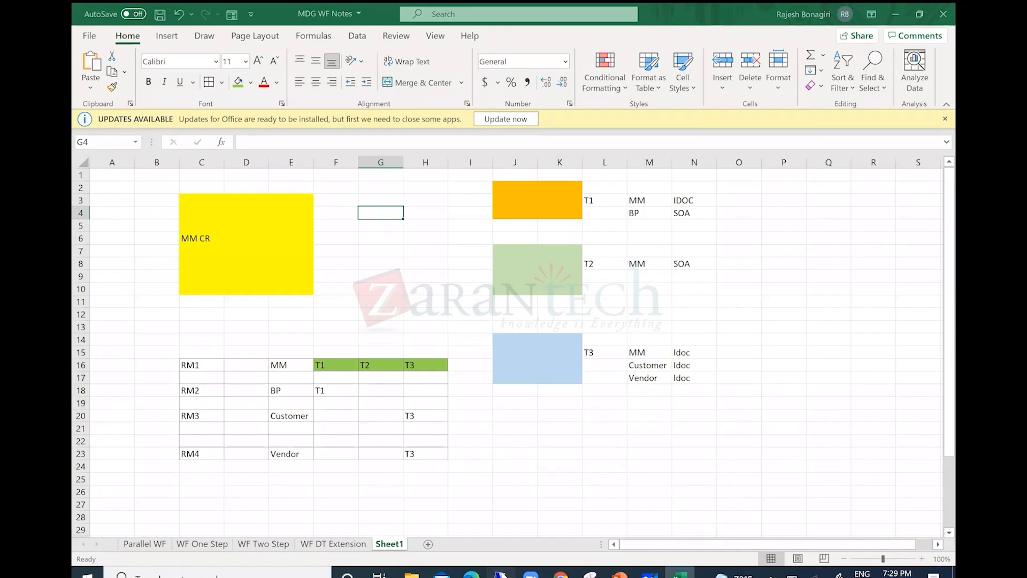
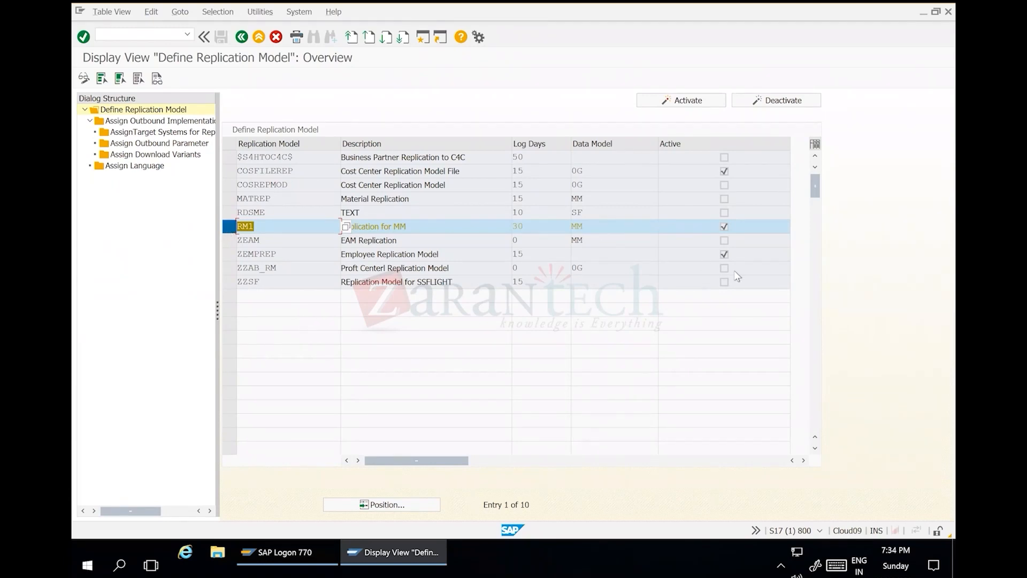
pyautogui.click(599, 225)
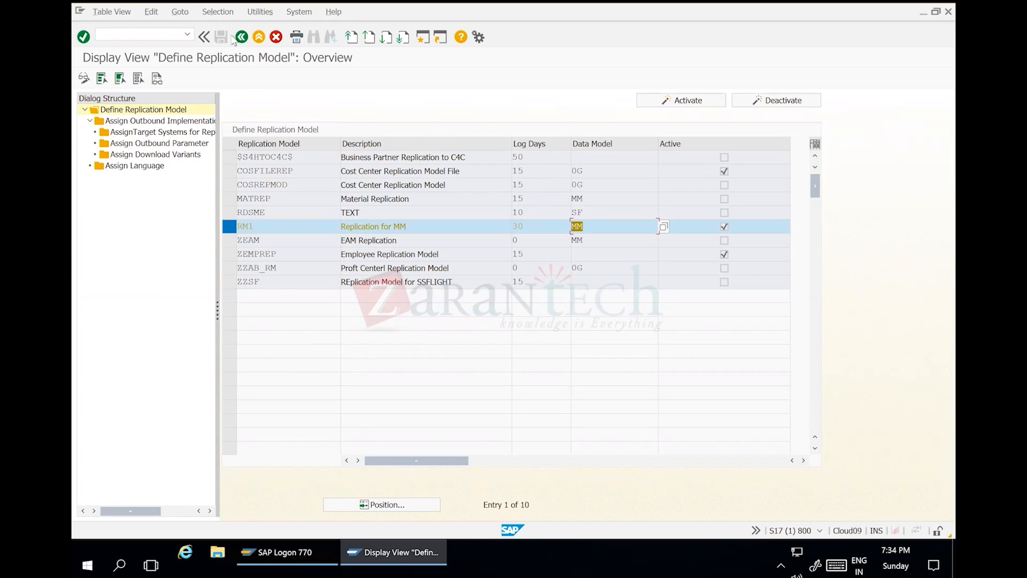
pyautogui.doubleClick(178, 126)
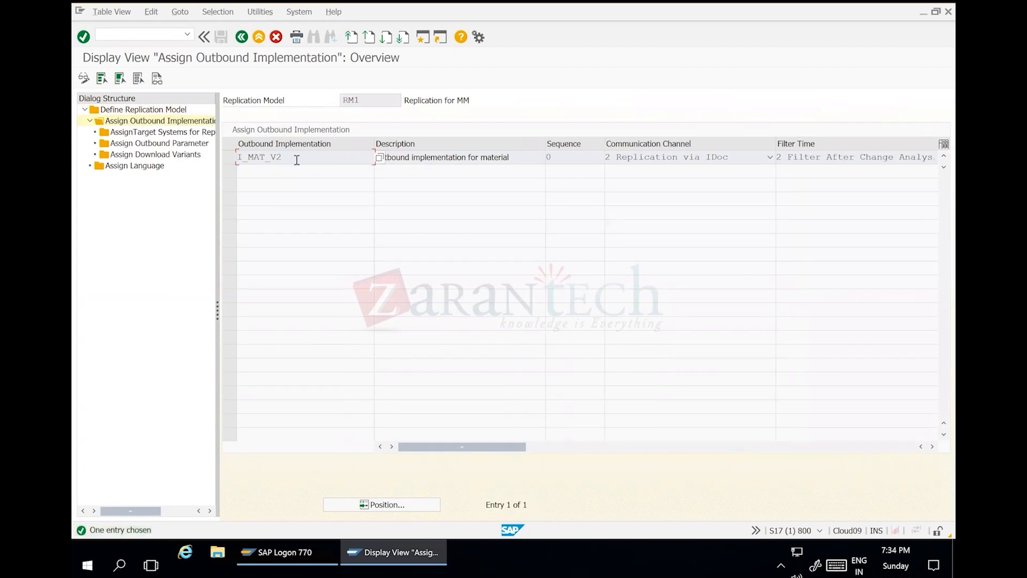
pyautogui.moveTo(282, 157); pyautogui.dragTo(209, 156)
# Step: Return to the implementation guide and open Define Outbound Implementations under Enhance Default Settings for Outbound Implementations
pyautogui.click(241, 37)
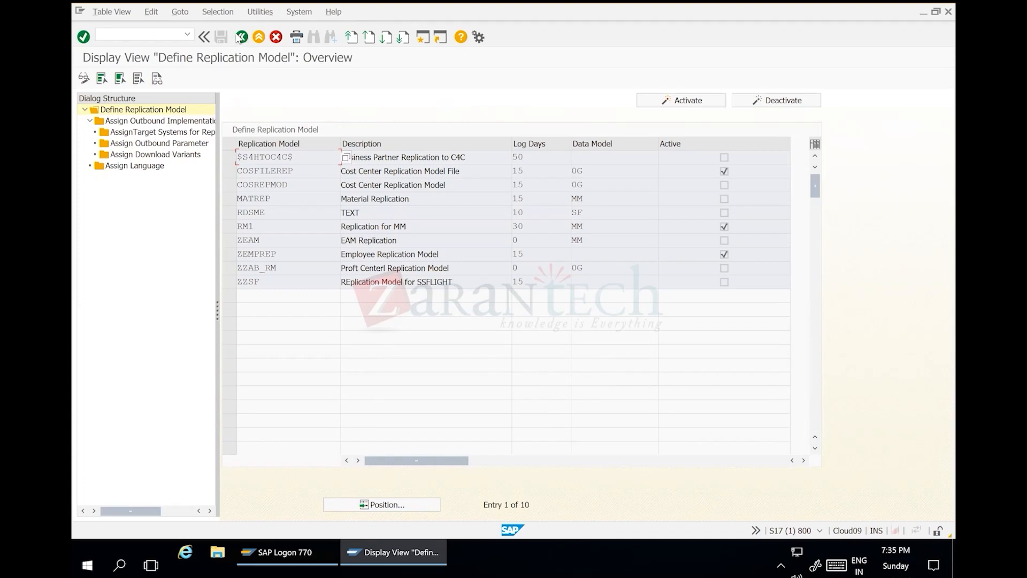
pyautogui.click(242, 37)
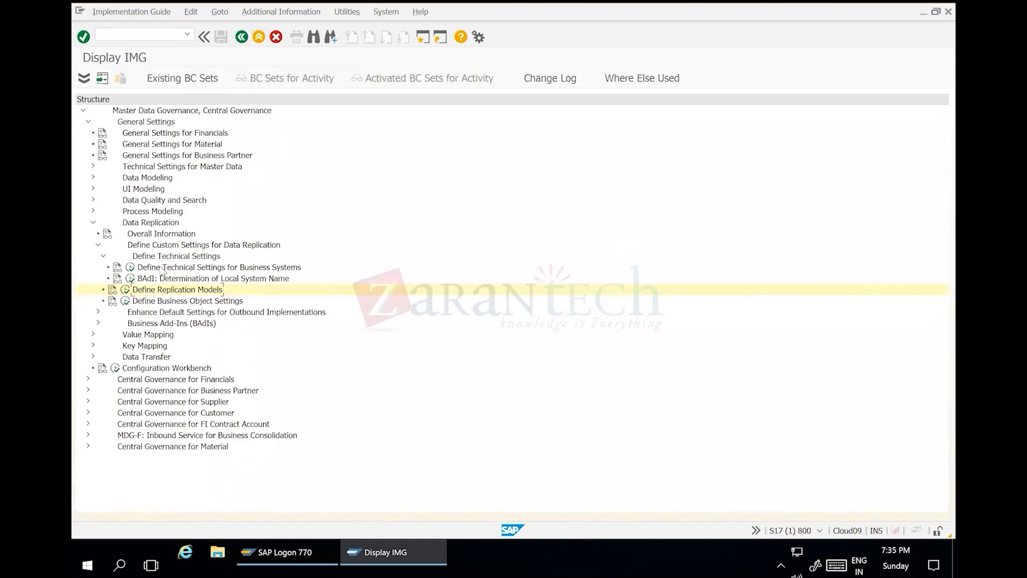
pyautogui.click(163, 270)
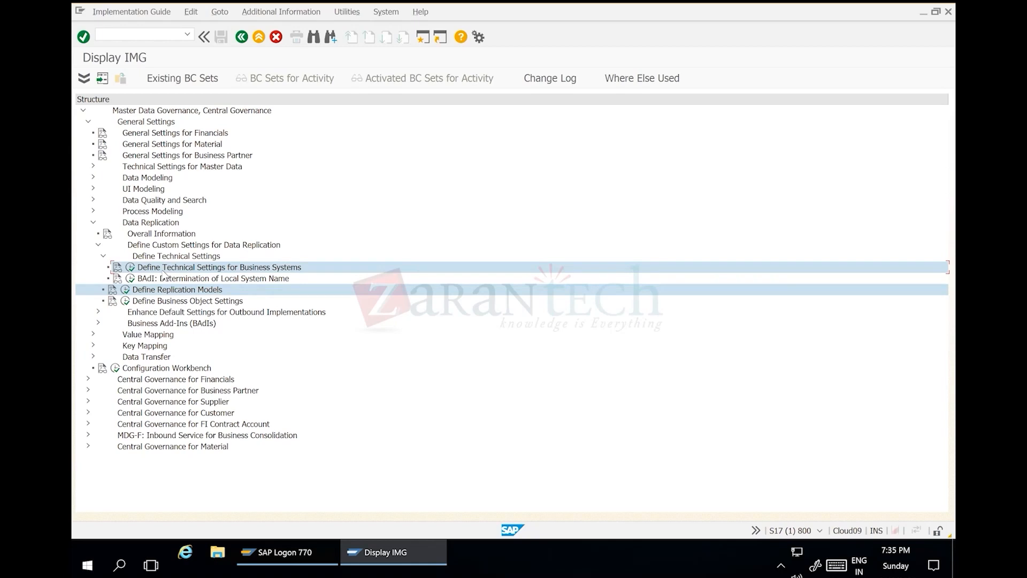
pyautogui.click(153, 316)
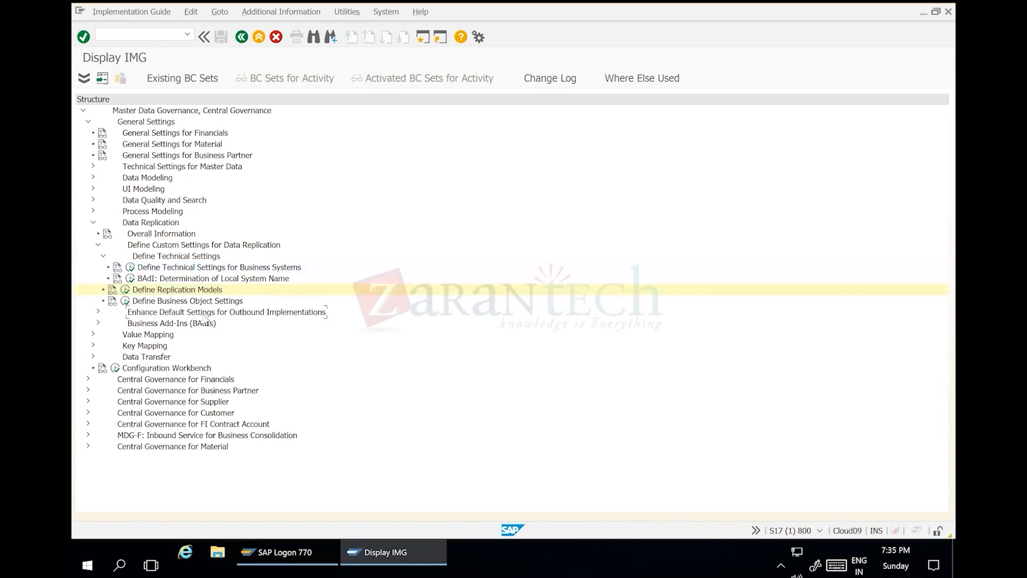
pyautogui.click(98, 313)
pyautogui.click(159, 373)
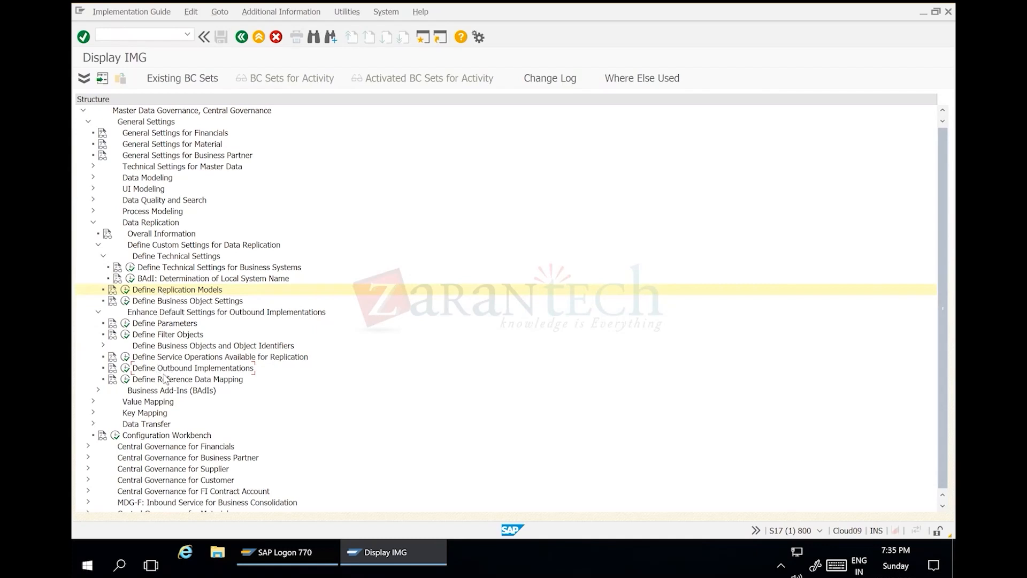
pyautogui.click(124, 369)
pyautogui.click(444, 364)
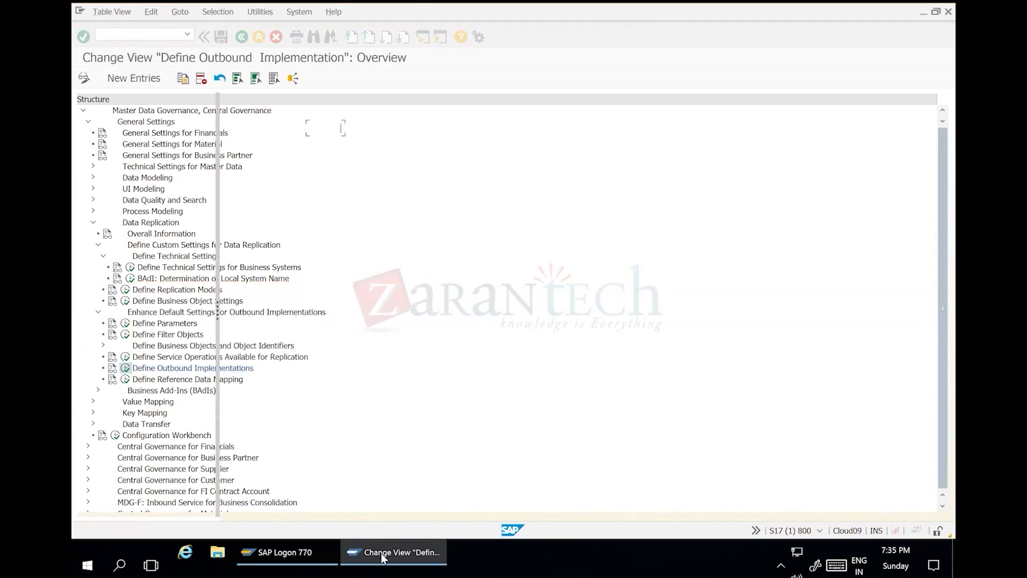
# Step: Position the outbound implementation list at i_mat, select the I_MAT_V2 entry and set the view to display mode
pyautogui.click(396, 505)
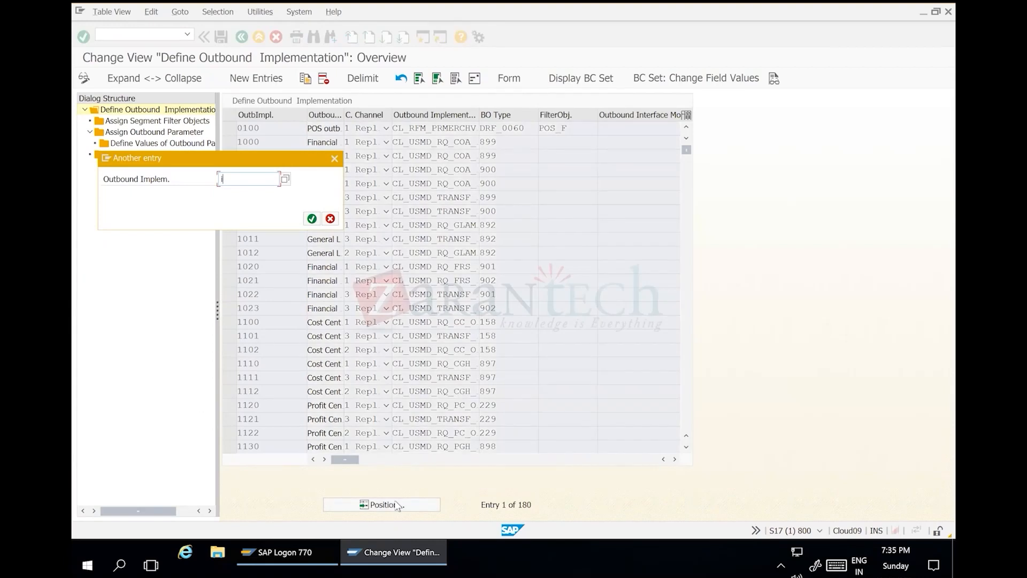
pyautogui.write('i_mat')
pyautogui.press('Return')
pyautogui.click(231, 141)
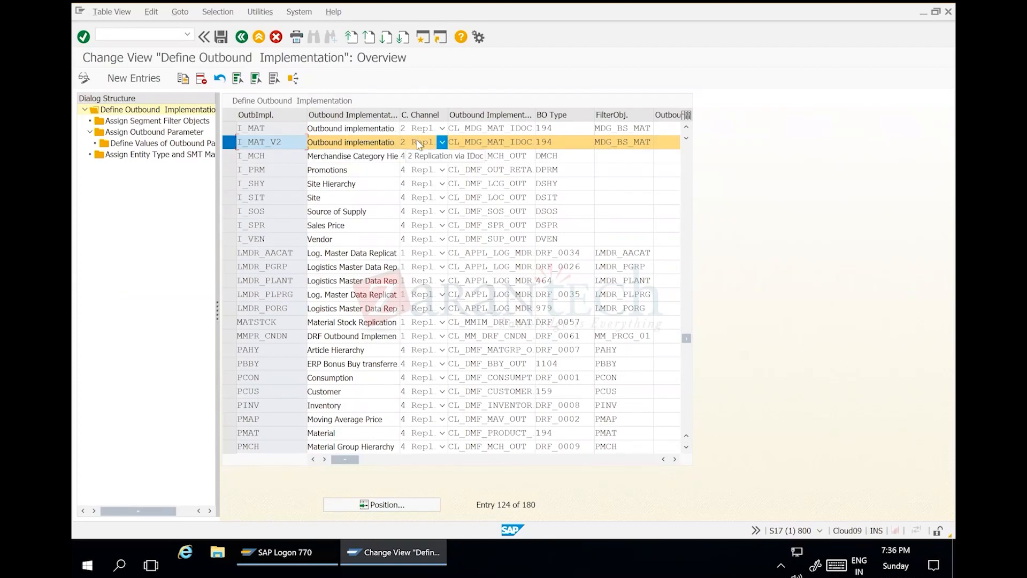
pyautogui.click(84, 79)
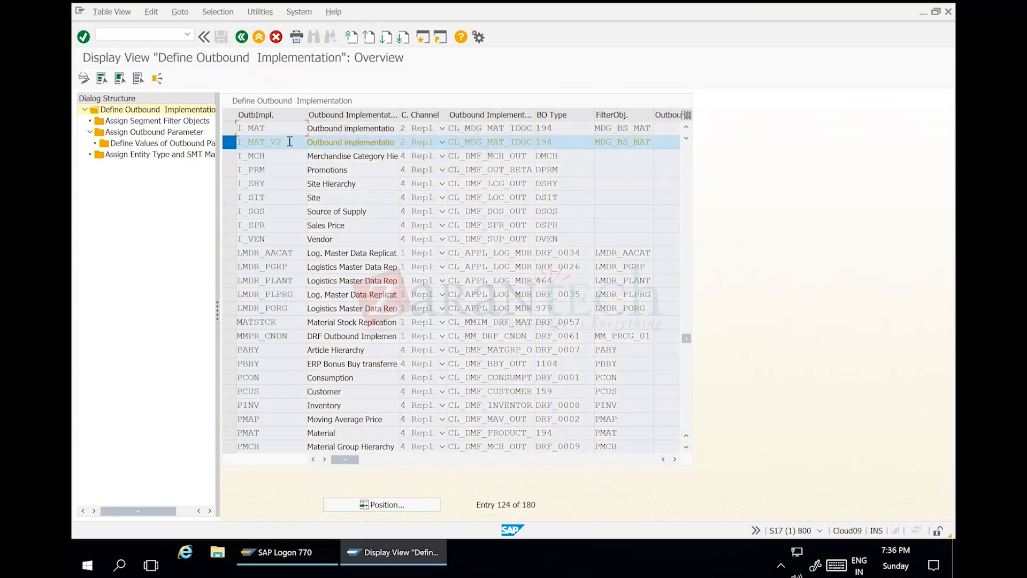
# Step: Widen the Outbound Implementation Class column and examine the I_MAT_V2 entry's class name and business object type
pyautogui.moveTo(290, 142); pyautogui.dragTo(236, 142)
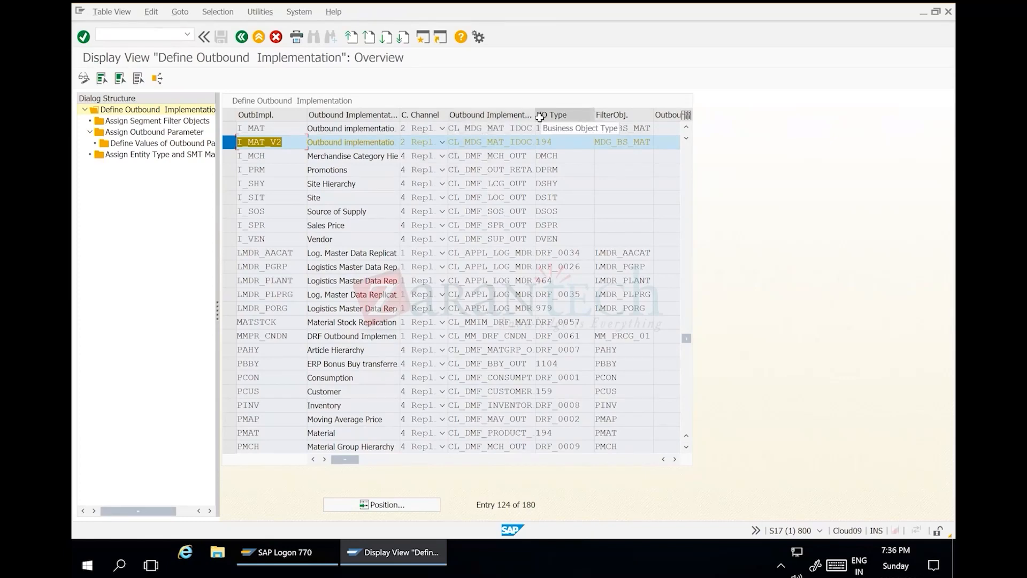
pyautogui.moveTo(570, 119); pyautogui.dragTo(606, 117)
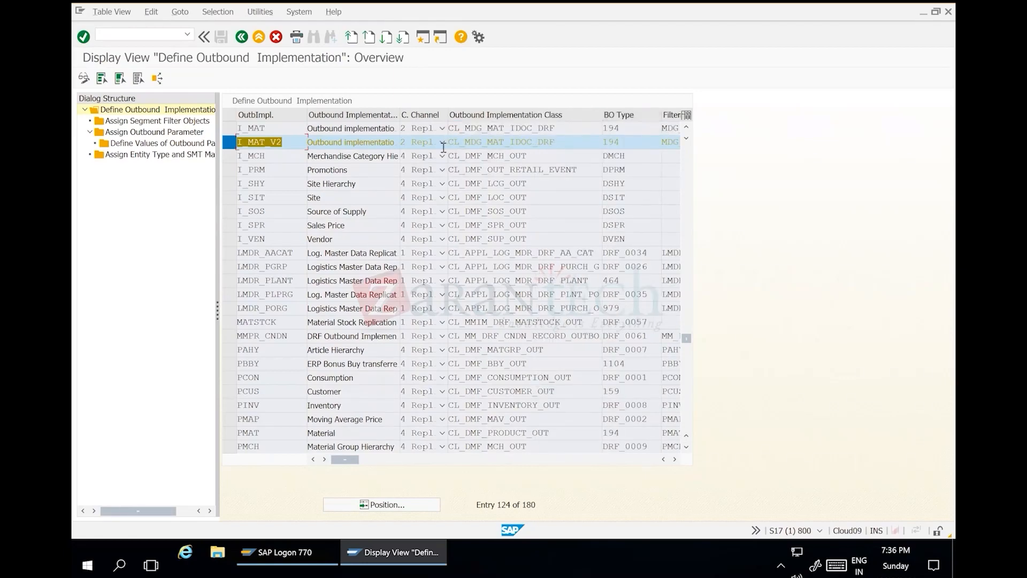
pyautogui.moveTo(556, 143); pyautogui.dragTo(443, 147)
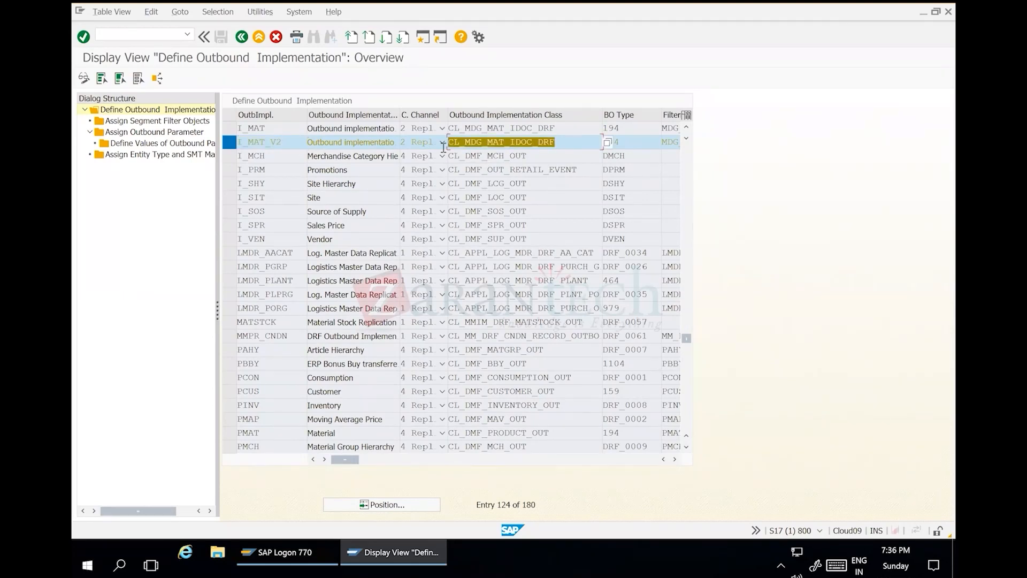
pyautogui.doubleClick(611, 142)
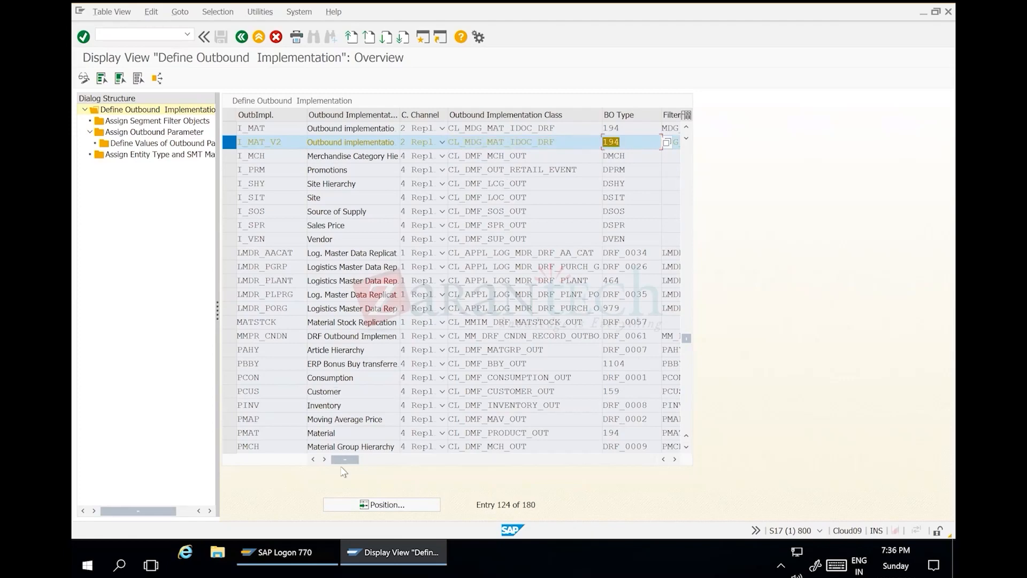
pyautogui.click(443, 457)
pyautogui.moveTo(444, 456); pyautogui.dragTo(272, 428)
# Step: Copy the outbound implementation class name CL_MDG_MAT_IDOC_DRF from the I_MAT_V2 entry
pyautogui.hotkey('shift', 'Tab')
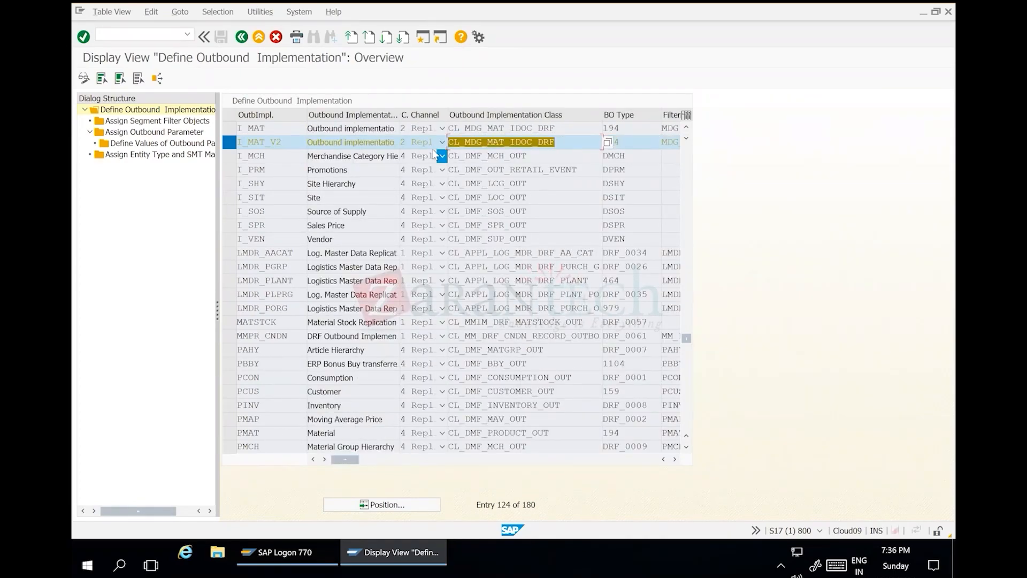
pyautogui.hotkey('ctrl', 'c')
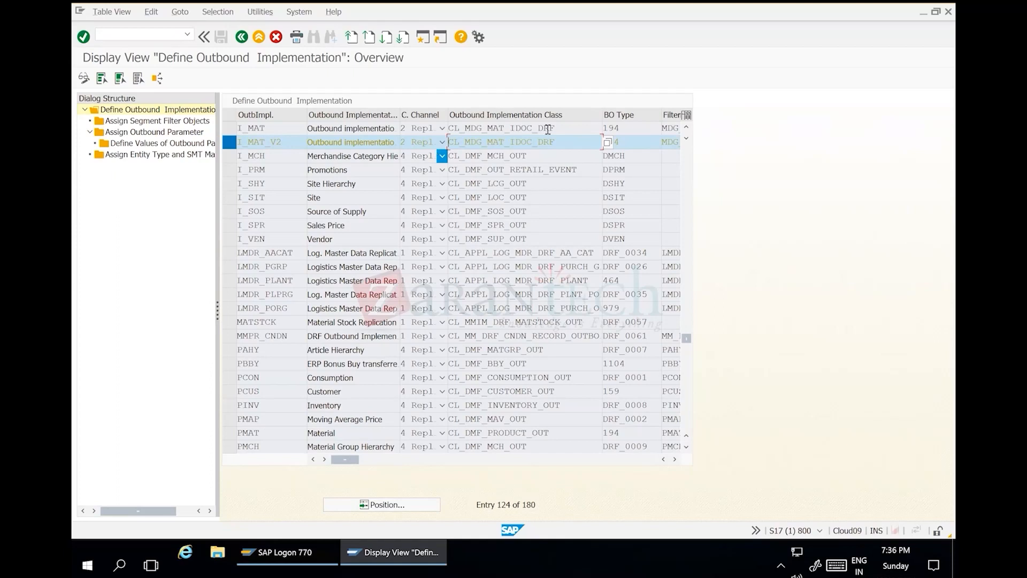
pyautogui.moveTo(558, 142); pyautogui.dragTo(431, 139)
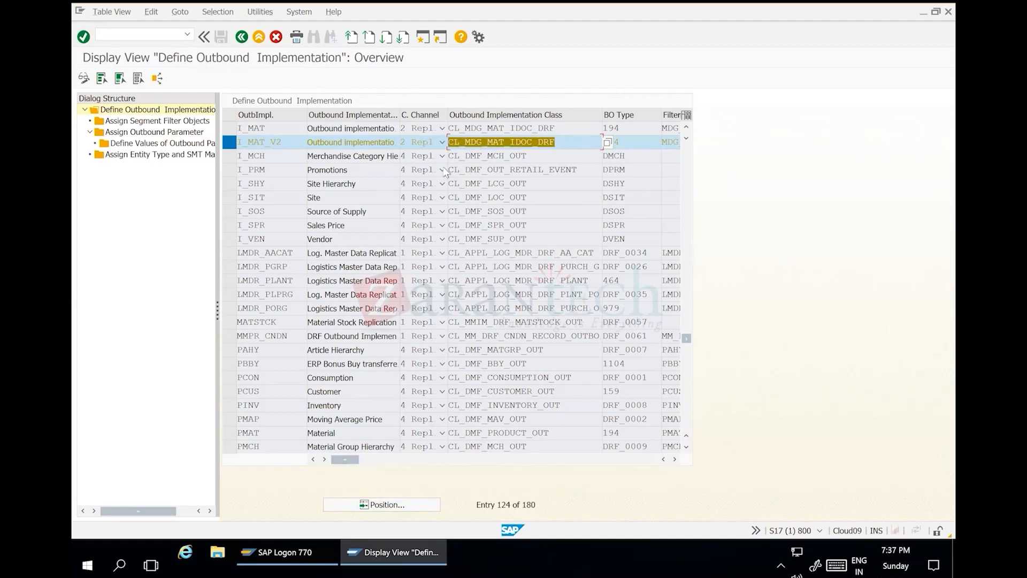
pyautogui.click(280, 141)
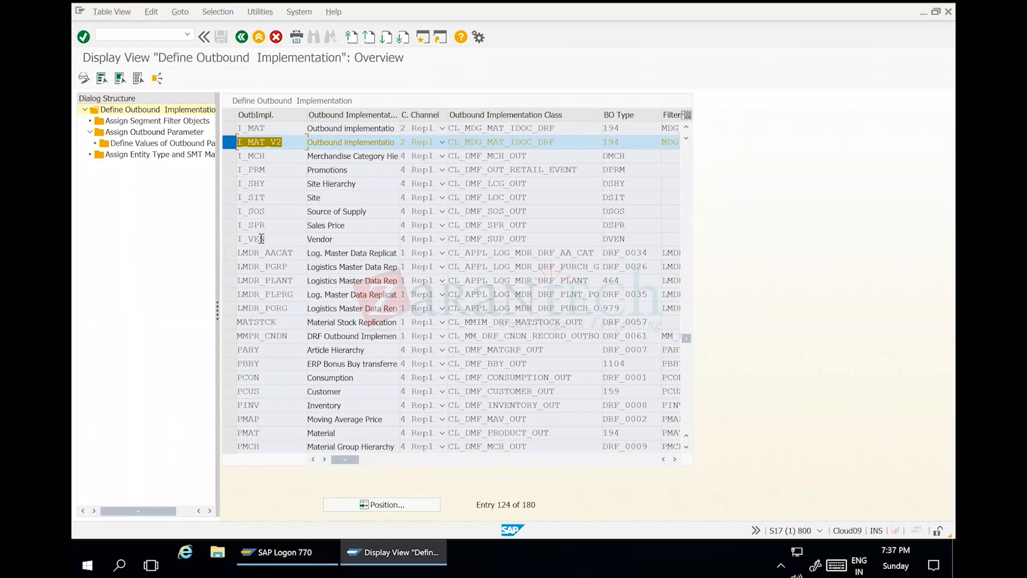
pyautogui.click(527, 141)
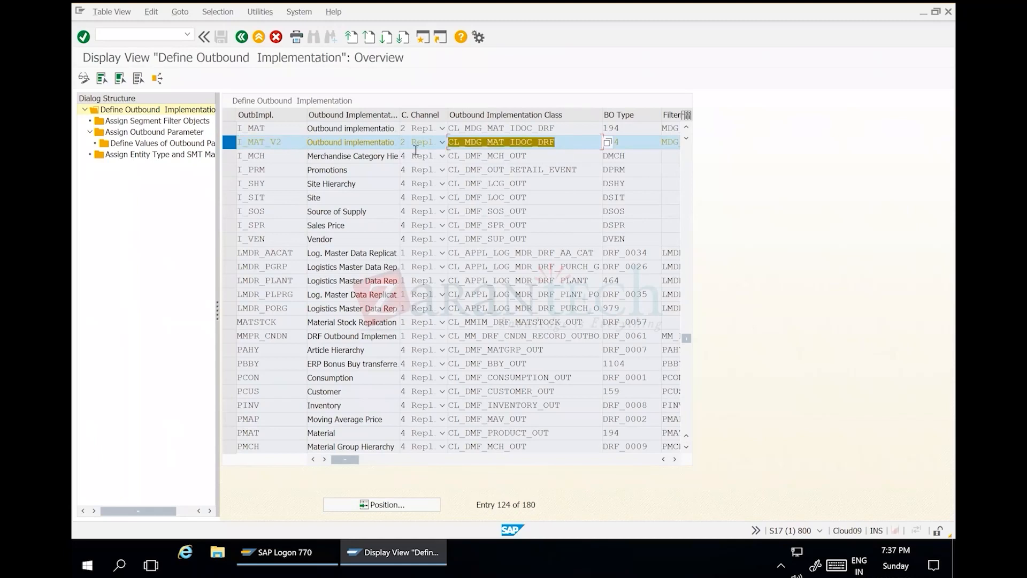
pyautogui.hotkey('ctrl', 'c')
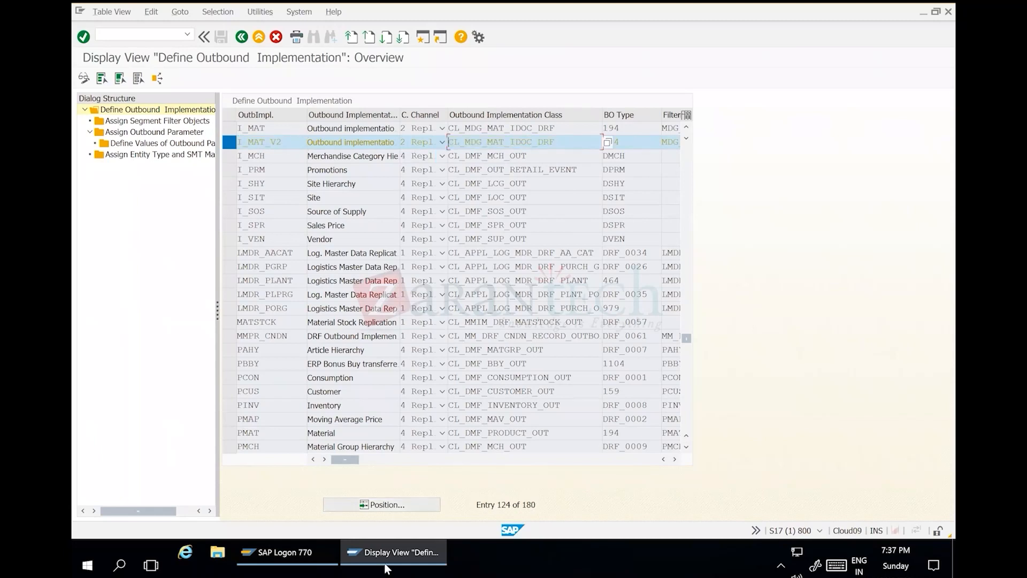
# Step: Open transaction SE24 in a new session and display the class CL_MDG_MAT_IDOC_DRF
pyautogui.click(123, 34)
pyautogui.write('/ose24')
pyautogui.press('Return')
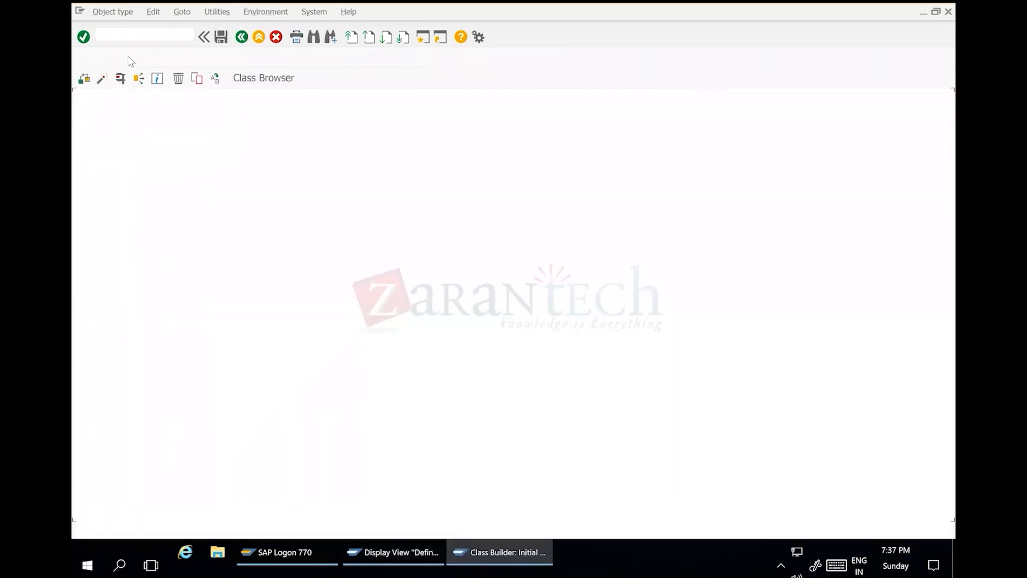
pyautogui.click(150, 162)
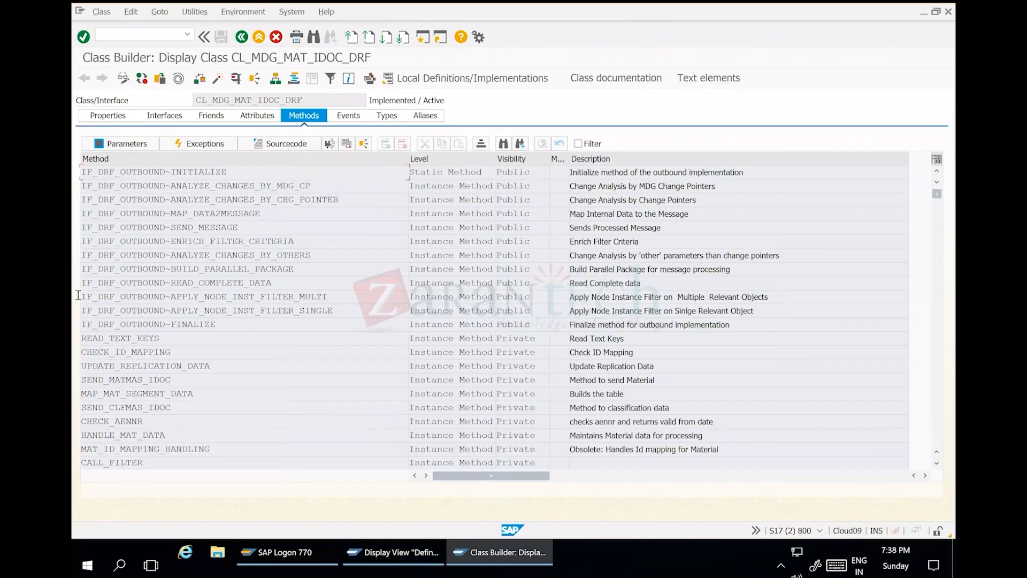
# Step: Open the source code of method IF_DRF_OUTBOUND~SEND_MESSAGE and read through to its Matmas and Clfmas IDoc sending sections
pyautogui.moveTo(272, 283); pyautogui.dragTo(78, 295)
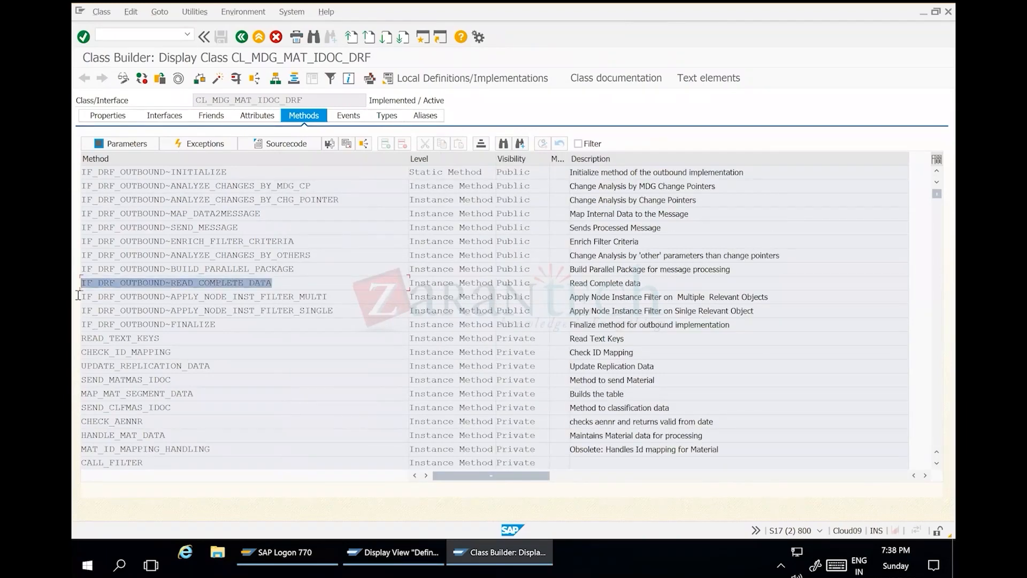
pyautogui.moveTo(238, 227); pyautogui.dragTo(84, 221)
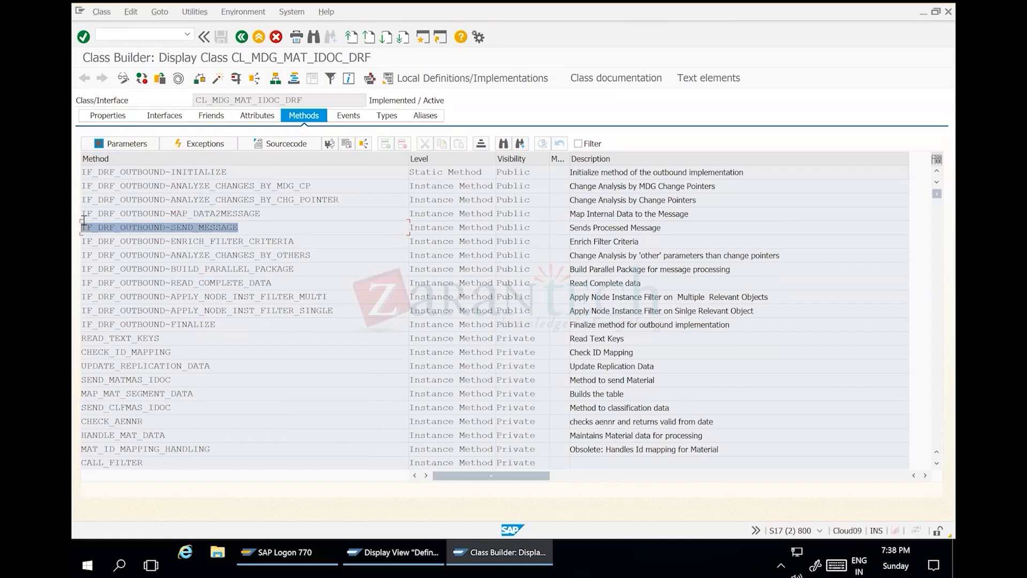
pyautogui.click(201, 228)
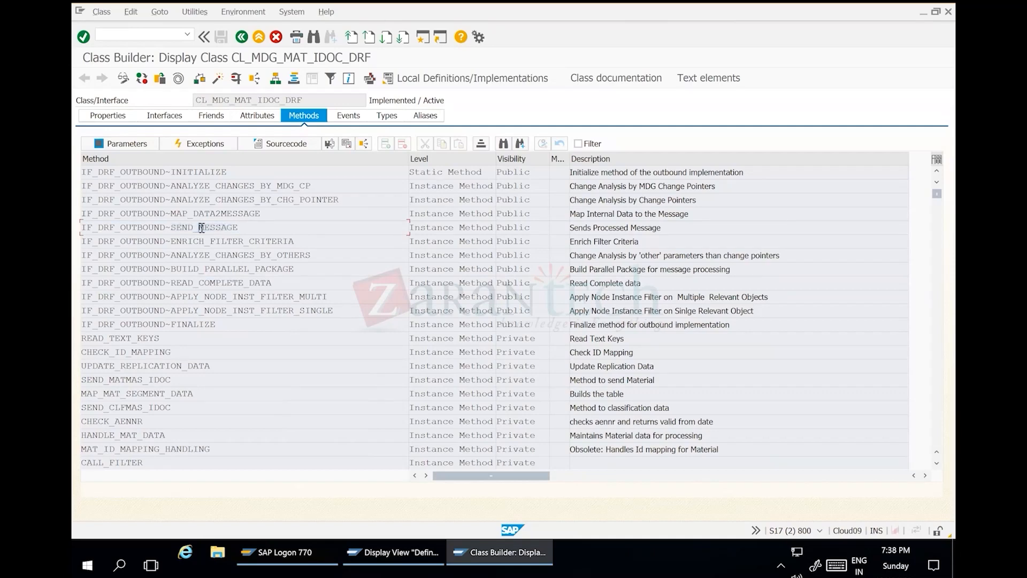
pyautogui.doubleClick(201, 227)
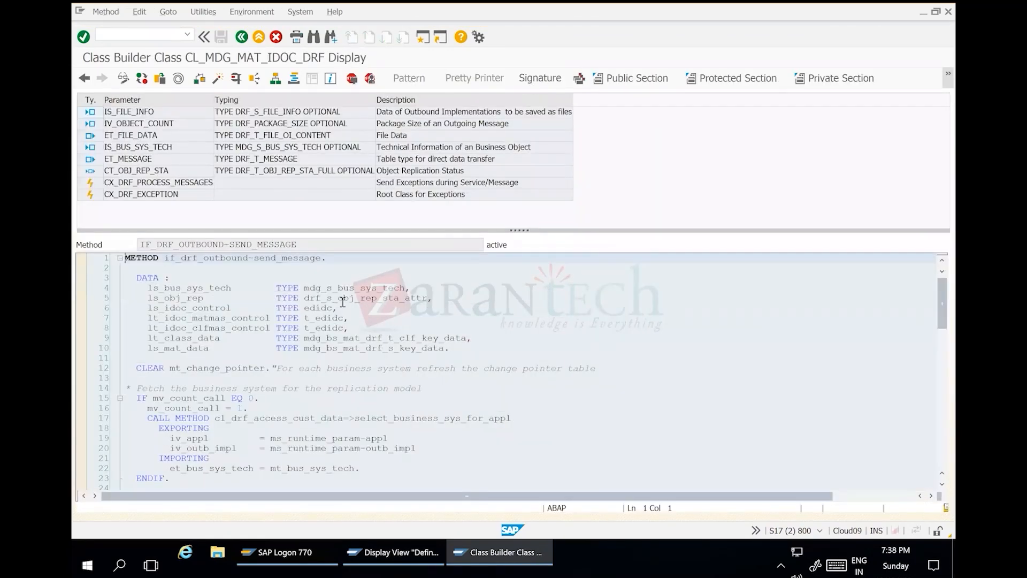
pyautogui.scroll(-5, 308, 274)
pyautogui.scroll(-4, 308, 274)
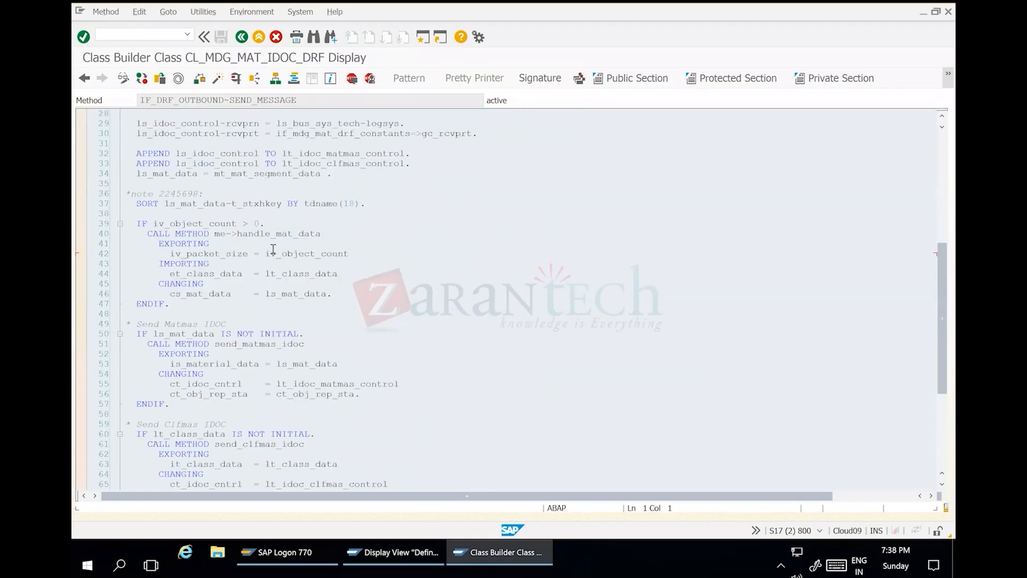
pyautogui.scroll(-3, 309, 265)
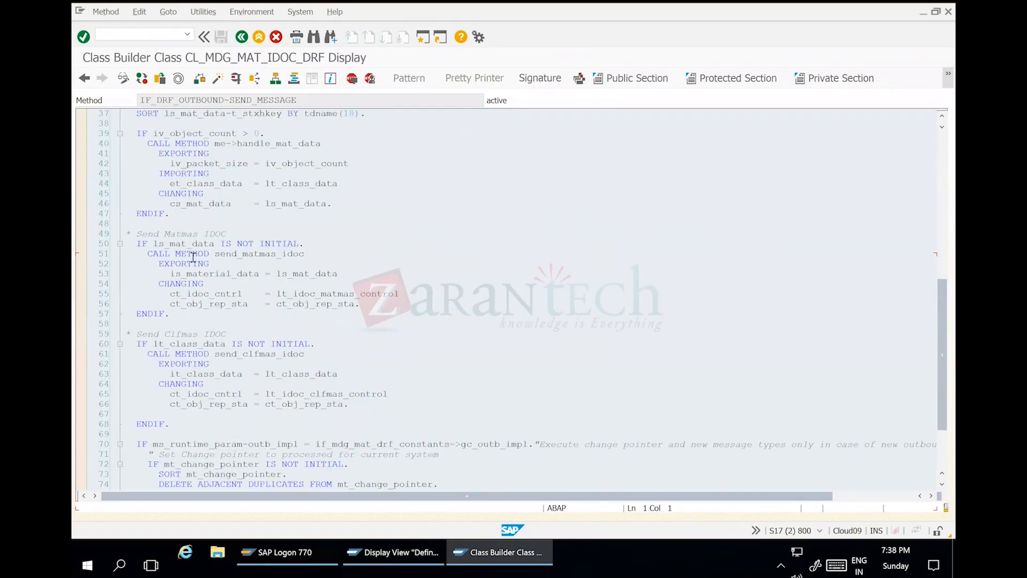
# Step: Highlight and examine the send_matmas_idoc and send_clfmas_idoc calls, then read the change pointer section at the end of the method
pyautogui.moveTo(147, 255); pyautogui.dragTo(362, 309)
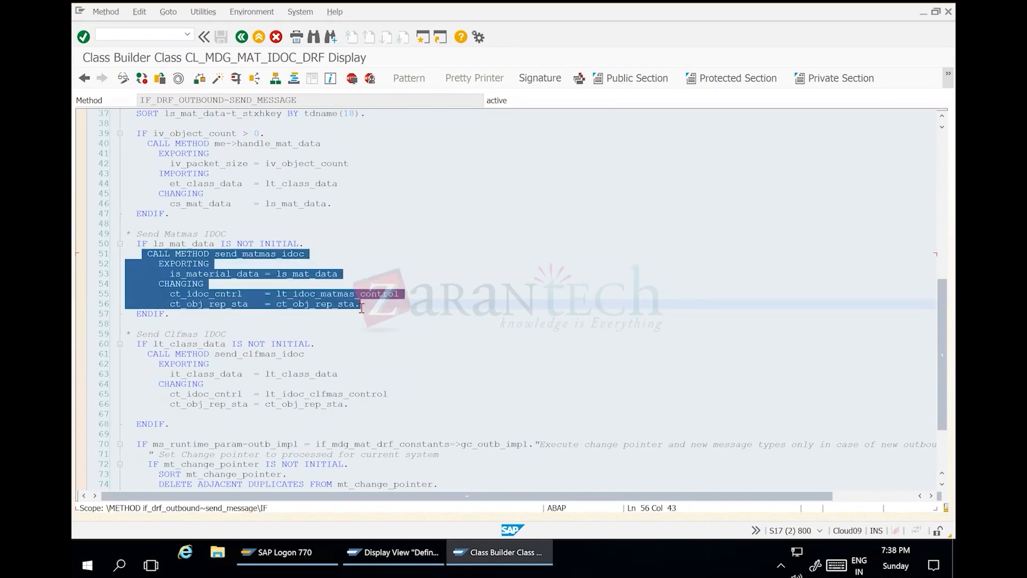
pyautogui.scroll(-3, 230, 304)
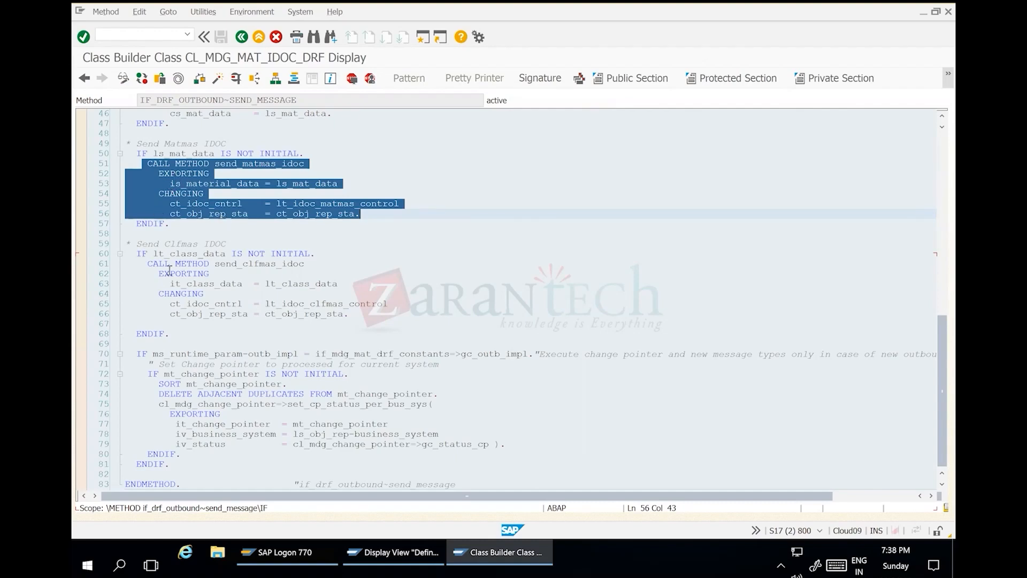
pyautogui.moveTo(153, 275); pyautogui.dragTo(143, 264)
pyautogui.hotkey('shift', 'Down')
pyautogui.hotkey('shift', 'Down')
pyautogui.hotkey('shift', 'Down')
pyautogui.hotkey('shift', 'Down')
pyautogui.hotkey('shift', 'Down')
pyautogui.hotkey('shift', 'Down')
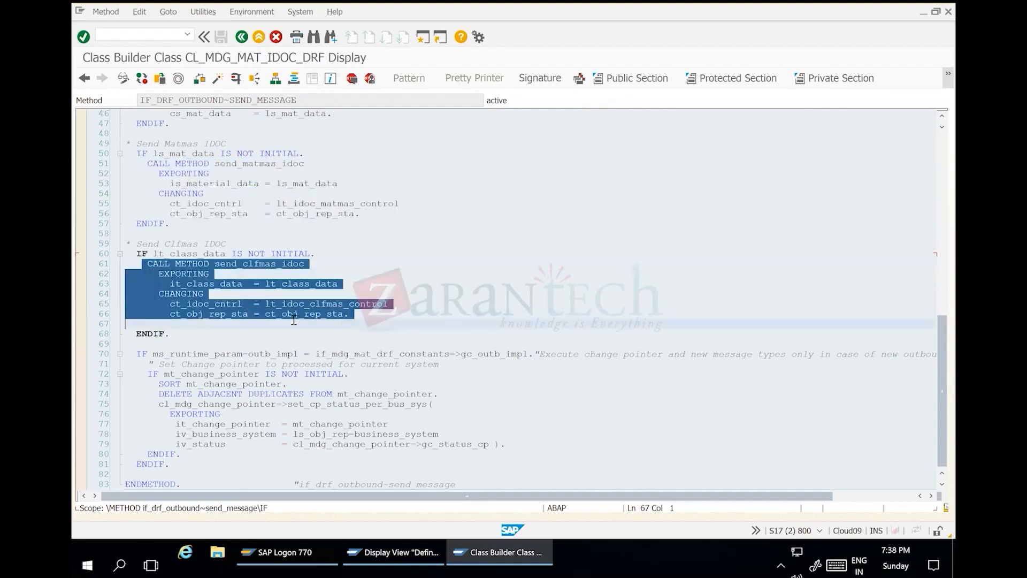
pyautogui.scroll(-3, 344, 330)
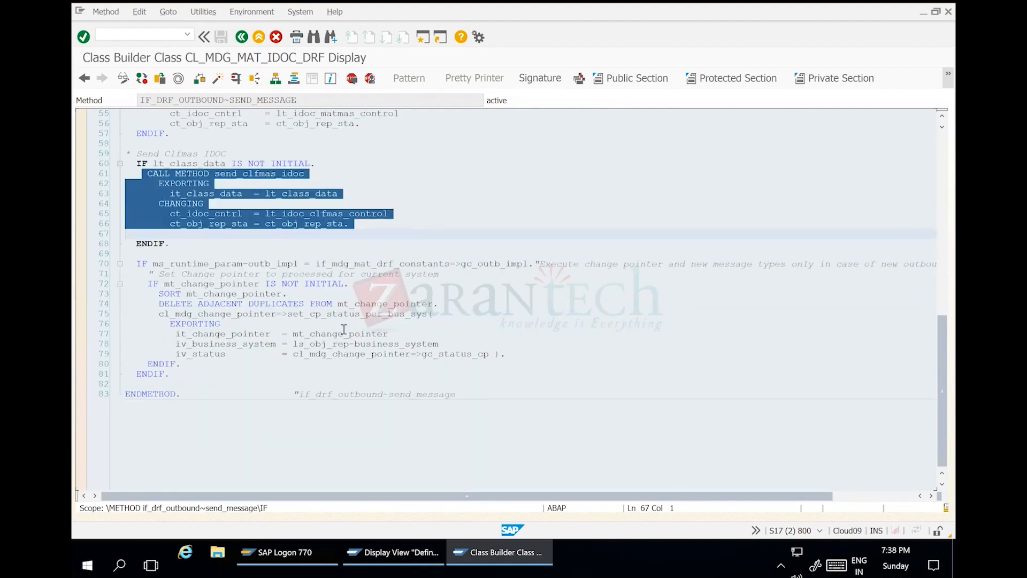
pyautogui.scroll(1, 348, 326)
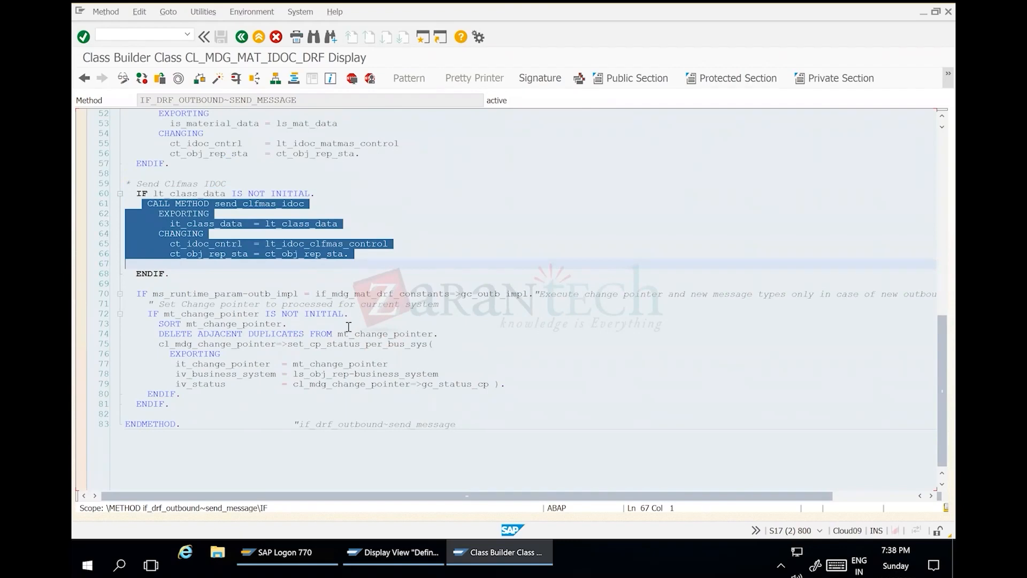
# Step: Open the source code of method send_matmas_idoc and examine its determine_message_type calls for MATMAS and DOLMAS
pyautogui.scroll(3, 250, 198)
pyautogui.click(247, 196)
pyautogui.doubleClick(247, 196)
pyautogui.scroll(-7, 214, 256)
pyautogui.click(227, 304)
pyautogui.press('Down')
pyautogui.press('Down')
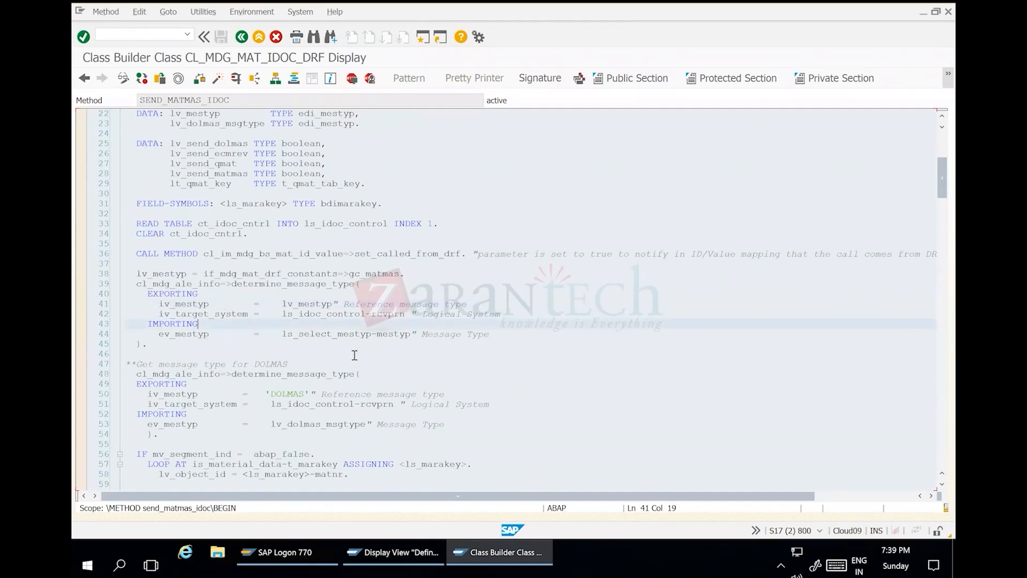
pyautogui.scroll(-5, 270, 248)
pyautogui.click(148, 133)
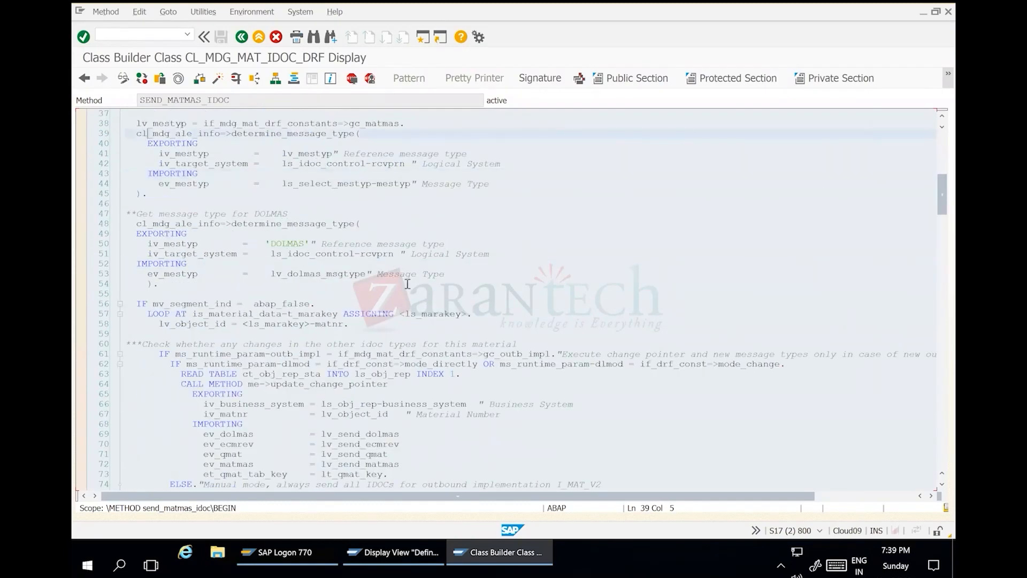
pyautogui.keyDown('shift'); pyautogui.click(467, 354); pyautogui.keyUp('shift')
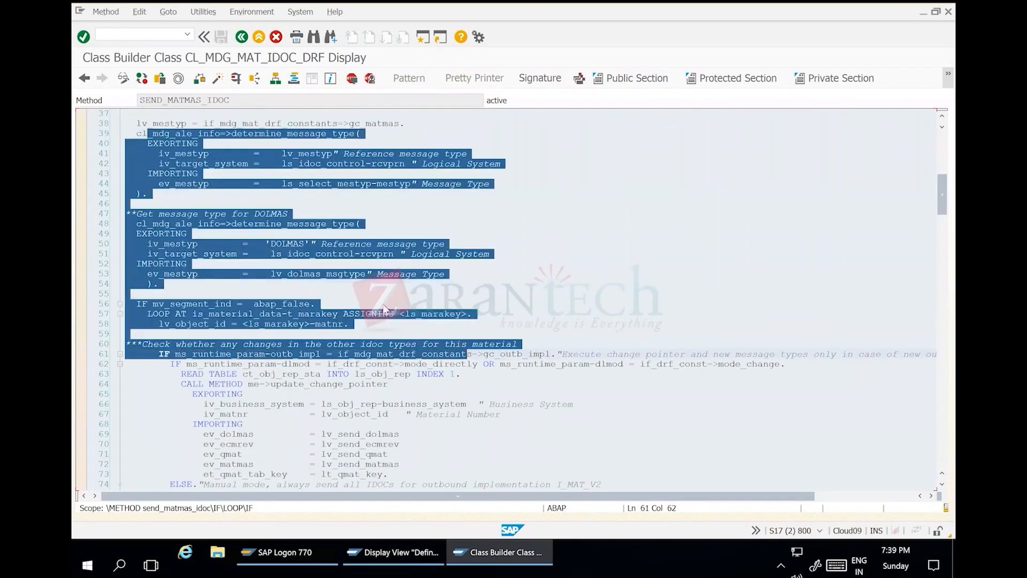
# Step: Locate and highlight the call to function MASTERIDOC_CREATE_REQ_MATMAS in SEND_MATMAS_IDOC
pyautogui.scroll(-5, 384, 309)
pyautogui.click(393, 324)
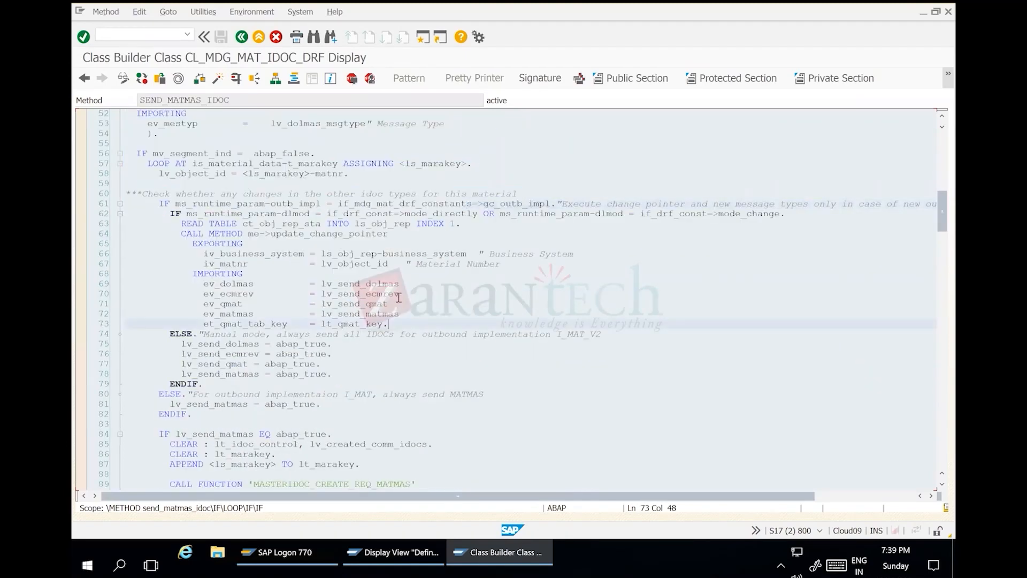
pyautogui.scroll(-3, 399, 297)
pyautogui.scroll(-3, 398, 297)
pyautogui.click(318, 294)
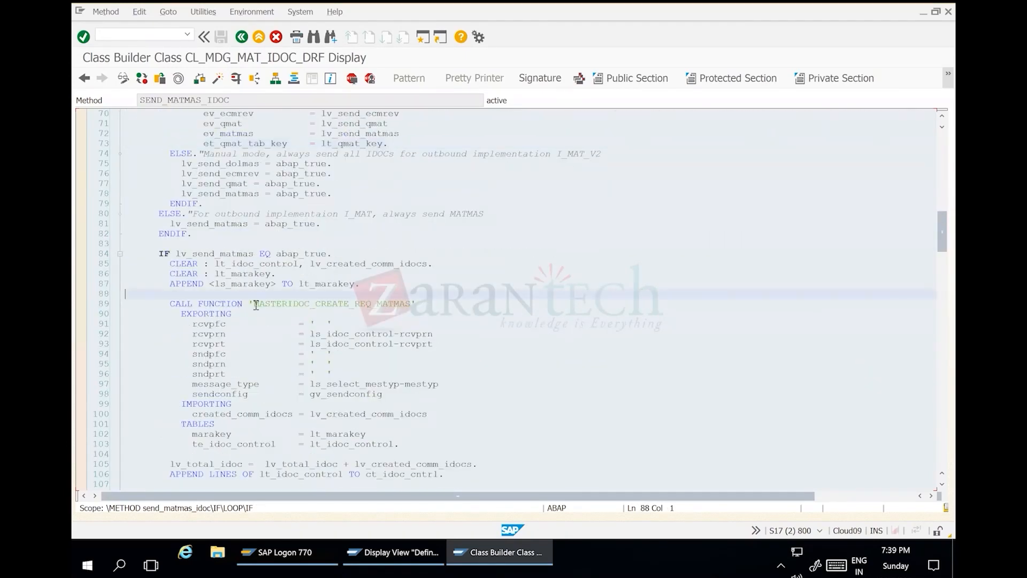
pyautogui.moveTo(259, 305); pyautogui.dragTo(407, 315)
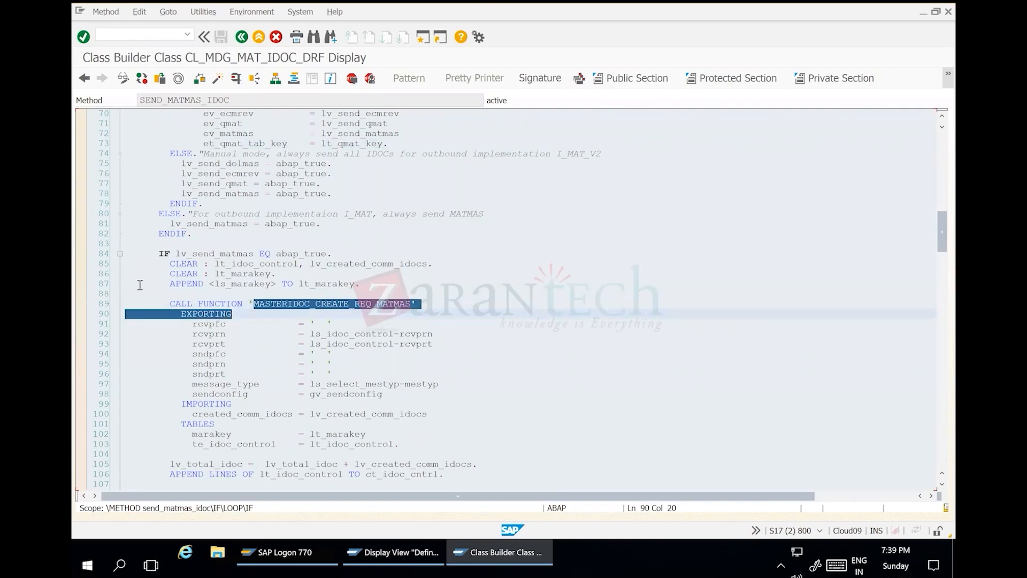
pyautogui.moveTo(161, 303); pyautogui.dragTo(459, 301)
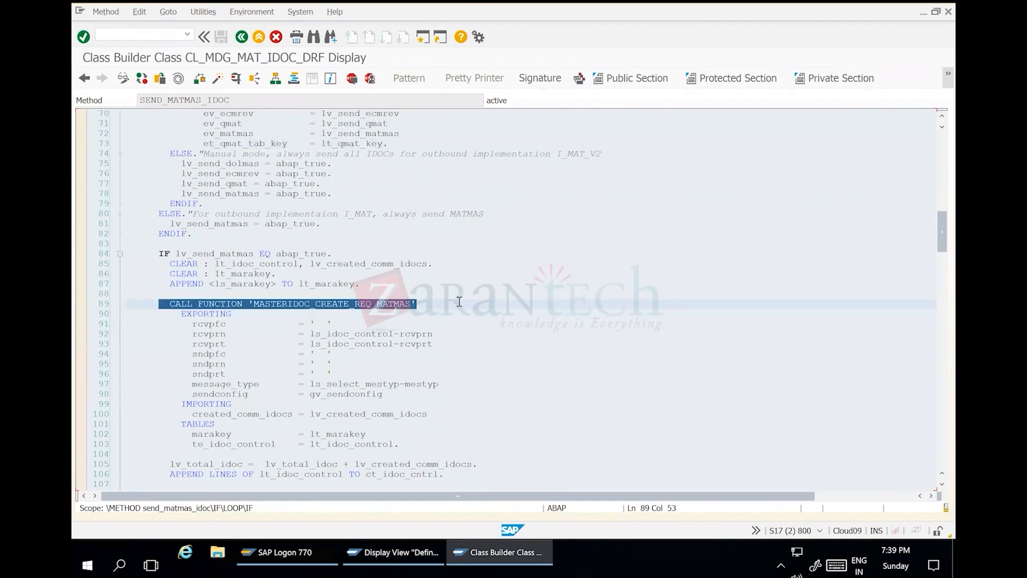
# Step: Examine the exporting parameters of the MASTERIDOC_CREATE_REQ_MATMAS call, including receiver, sender, message_type and sendconfig
pyautogui.moveTo(446, 351); pyautogui.dragTo(299, 334)
pyautogui.moveTo(443, 384); pyautogui.dragTo(295, 372)
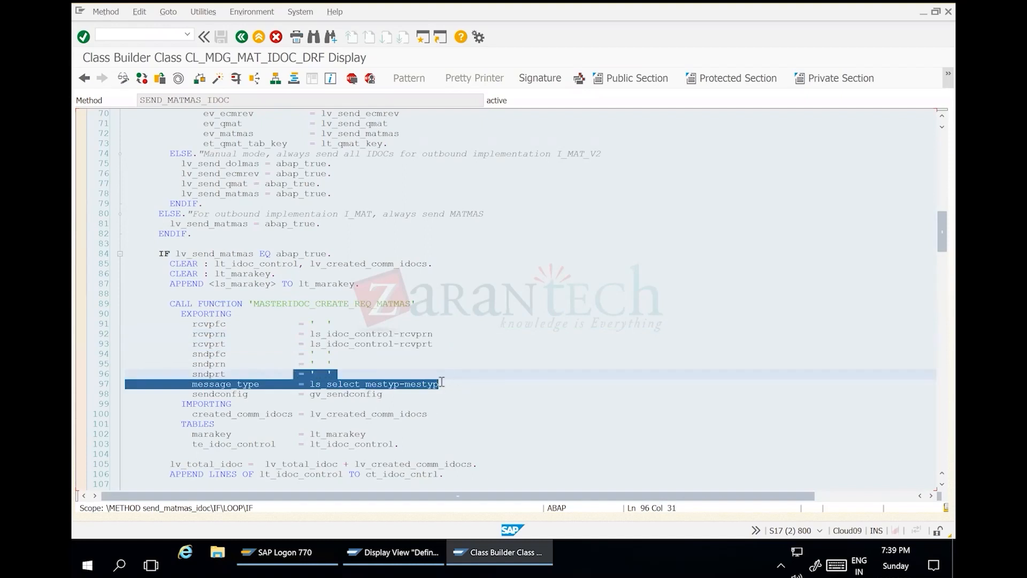
pyautogui.moveTo(439, 384); pyautogui.dragTo(294, 343)
pyautogui.moveTo(222, 328); pyautogui.dragTo(144, 331)
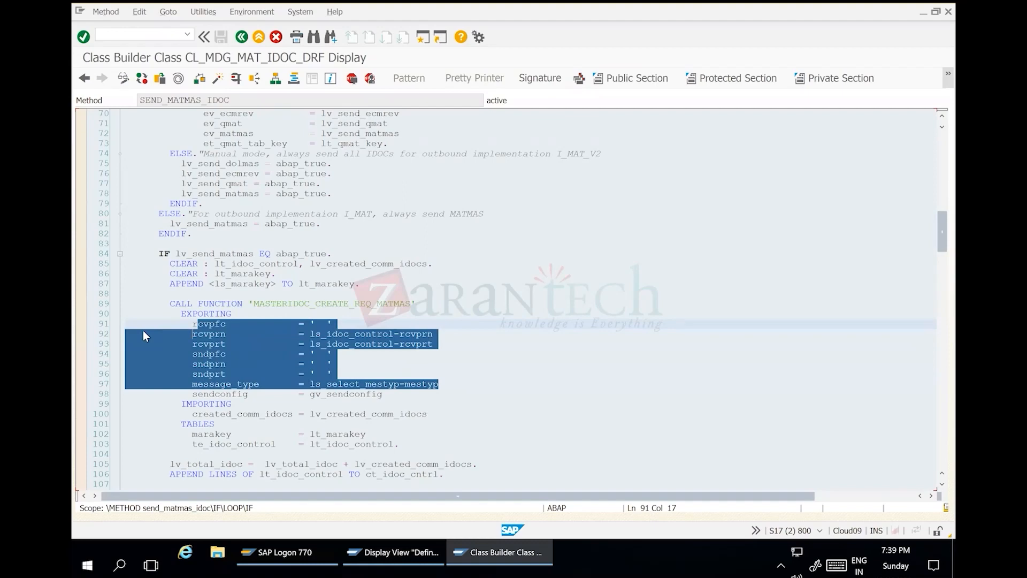
pyautogui.moveTo(143, 331); pyautogui.dragTo(143, 334)
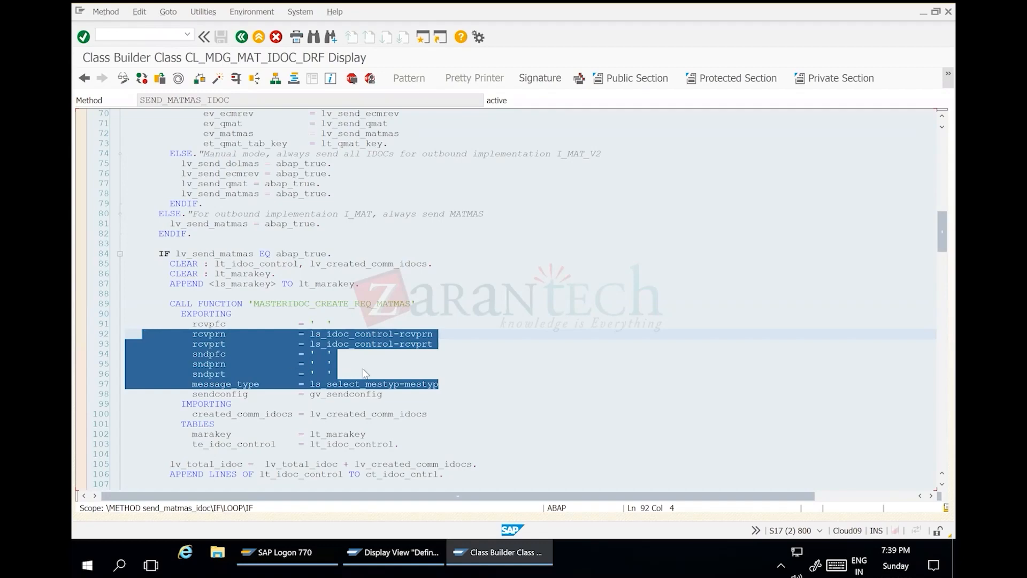
pyautogui.click(454, 389)
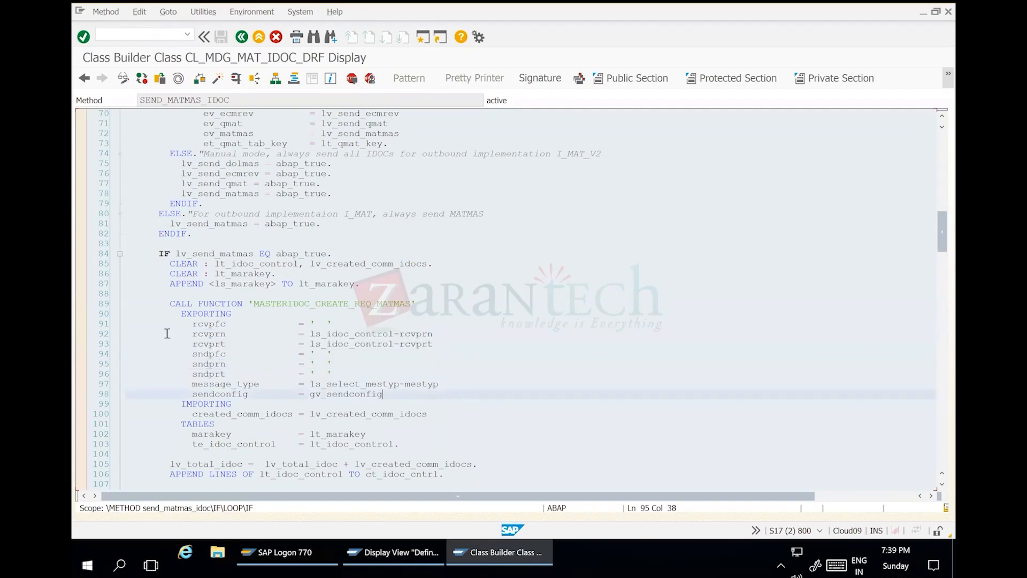
pyautogui.keyDown('shift'); pyautogui.click(91, 292); pyautogui.keyUp('shift')
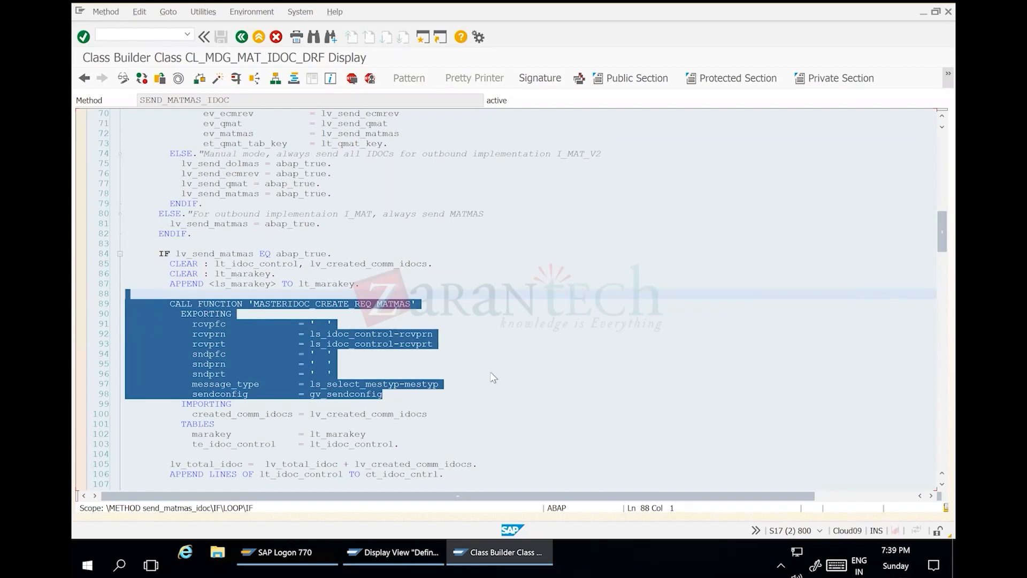
pyautogui.scroll(-3, 492, 377)
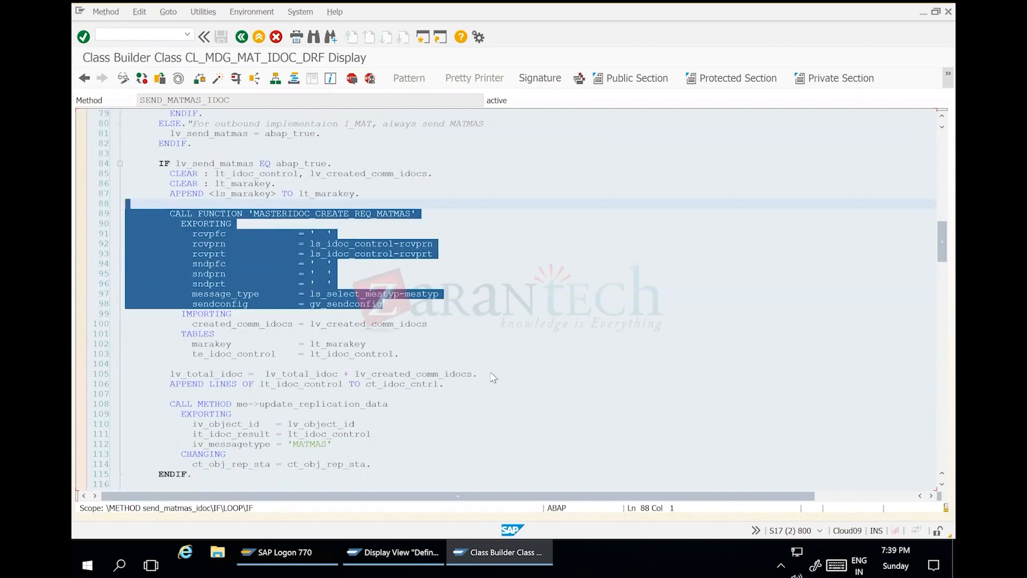
pyautogui.click(387, 317)
pyautogui.click(166, 213)
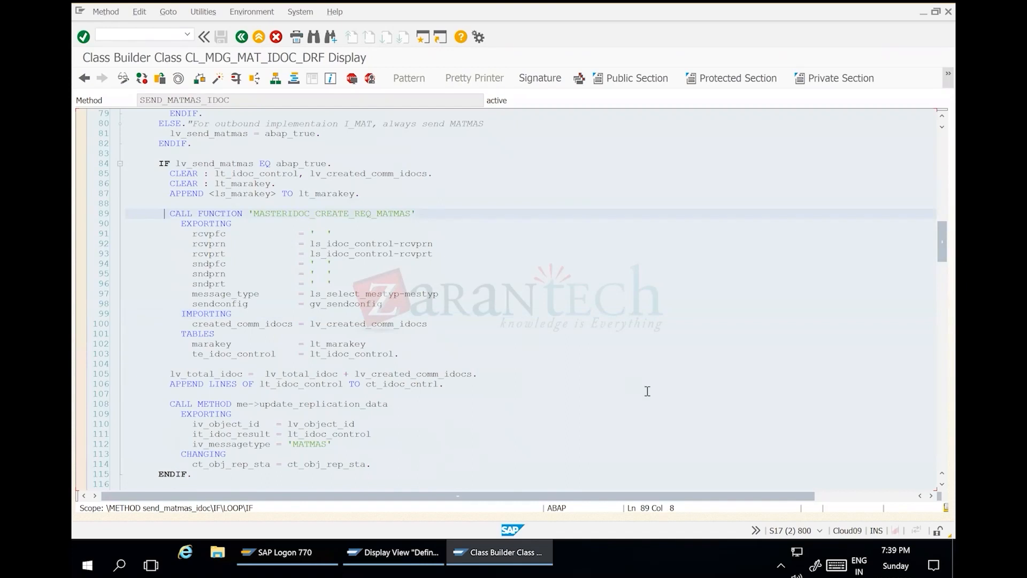
pyautogui.keyDown('shift'); pyautogui.click(647, 386); pyautogui.keyUp('shift')
pyautogui.keyDown('shift'); pyautogui.click(560, 314); pyautogui.keyUp('shift')
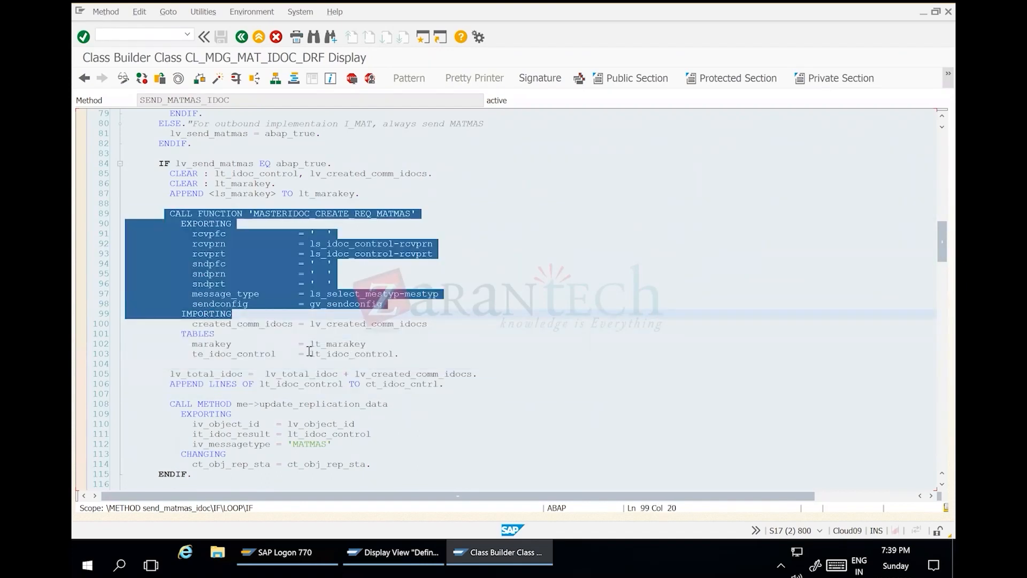
# Step: Highlight and examine the update_replication_data call that follows the MATMAS IDoc creation
pyautogui.moveTo(310, 353); pyautogui.dragTo(436, 472)
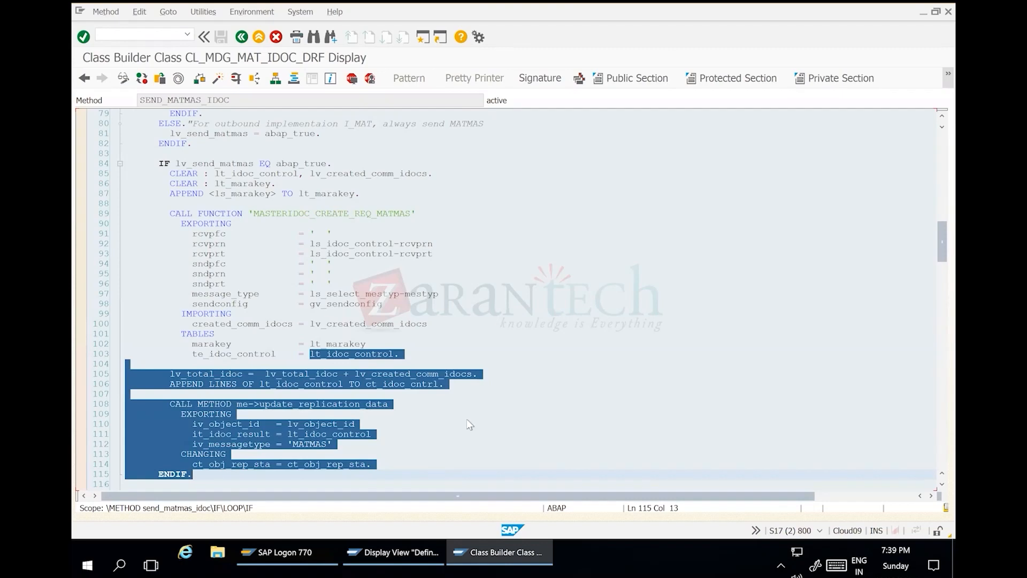
pyautogui.click(356, 395)
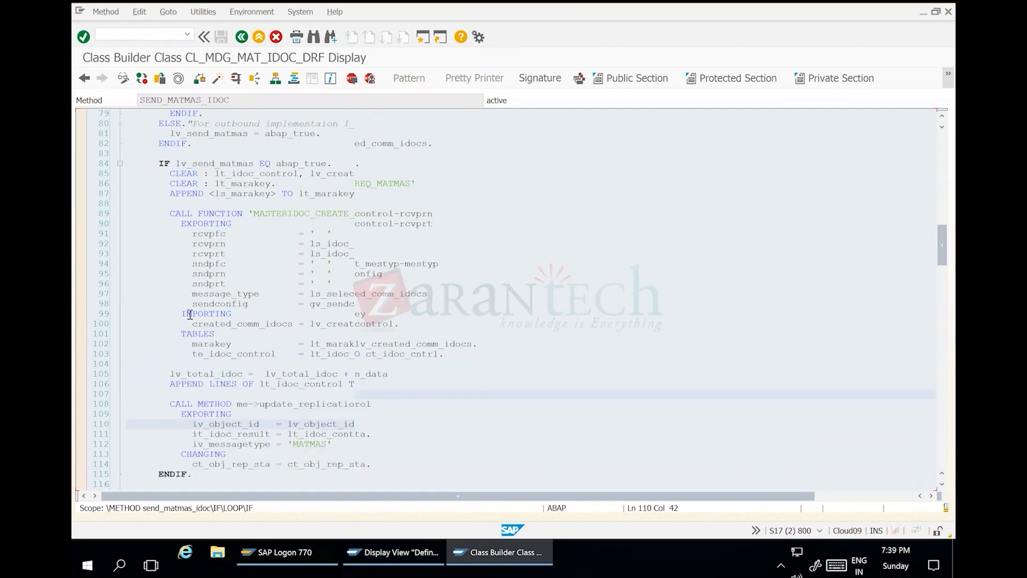
pyautogui.moveTo(165, 312); pyautogui.dragTo(428, 375)
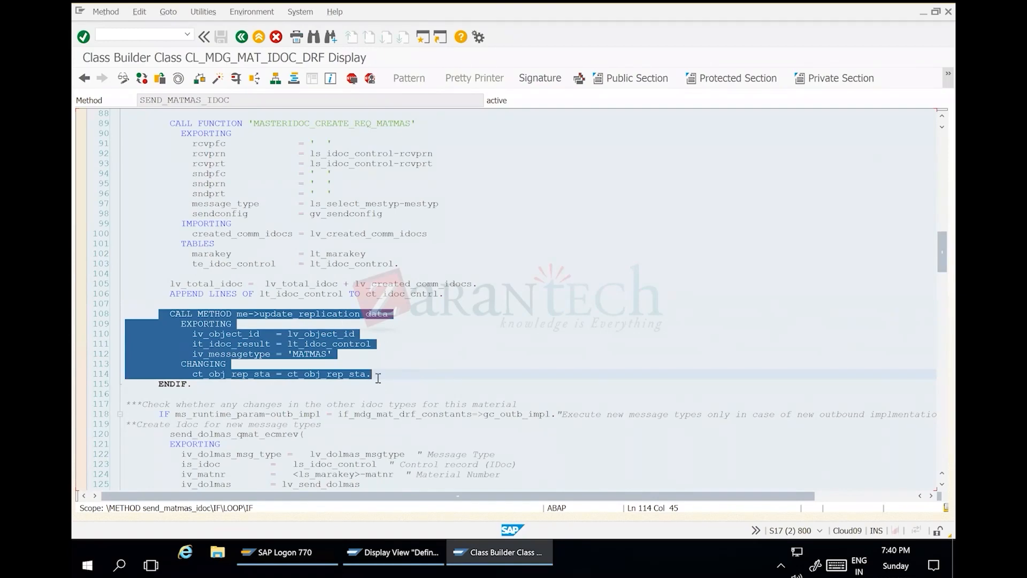
pyautogui.scroll(-2, 382, 384)
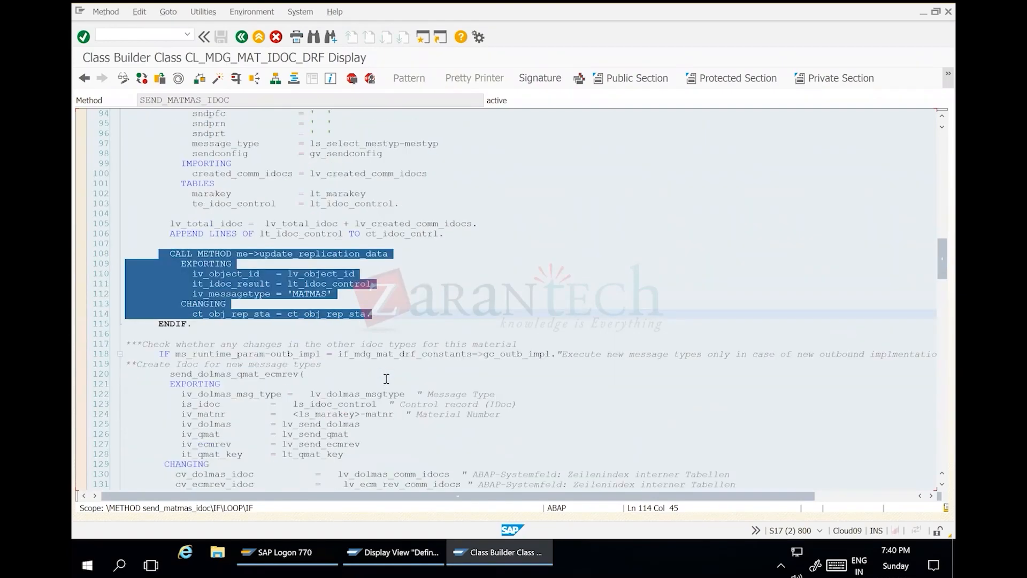
# Step: Read through the rest of SEND_MATMAS_IDOC, including the segment-filter branch with send_mat_segments and the send_dolmas_qmat_ecmrev call
pyautogui.scroll(-17, 386, 379)
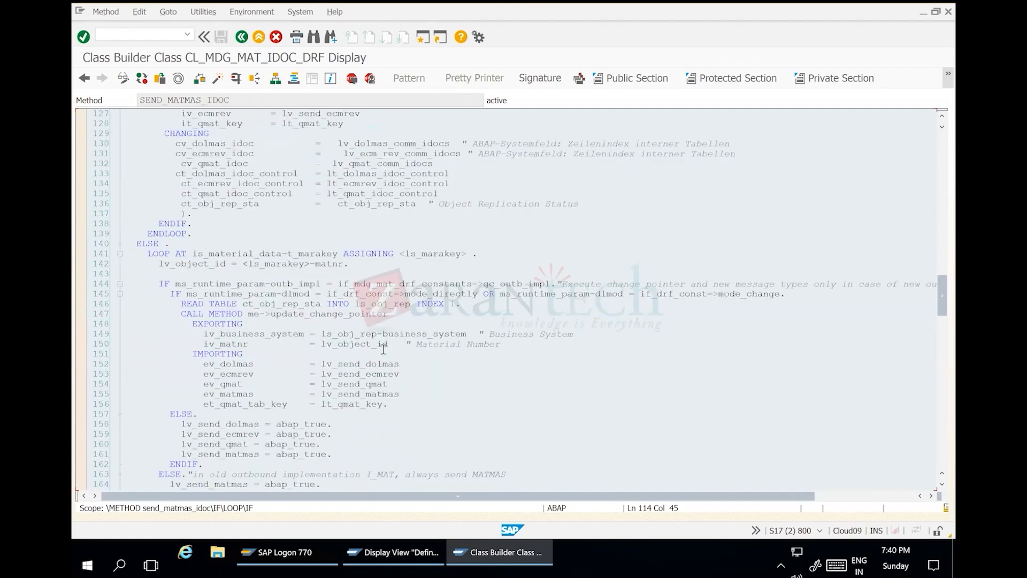
pyautogui.scroll(-1, 374, 352)
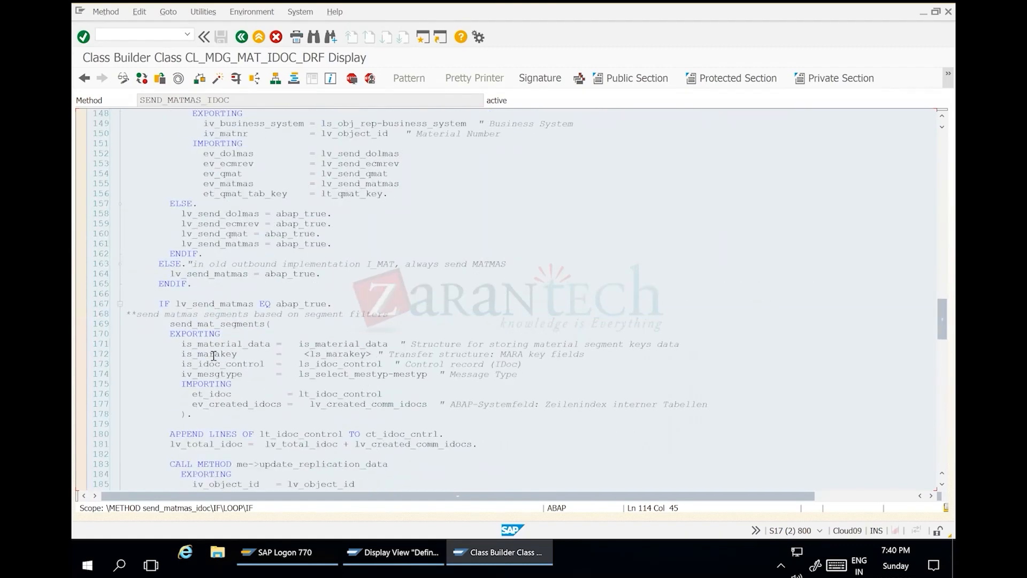
pyautogui.scroll(6, 213, 355)
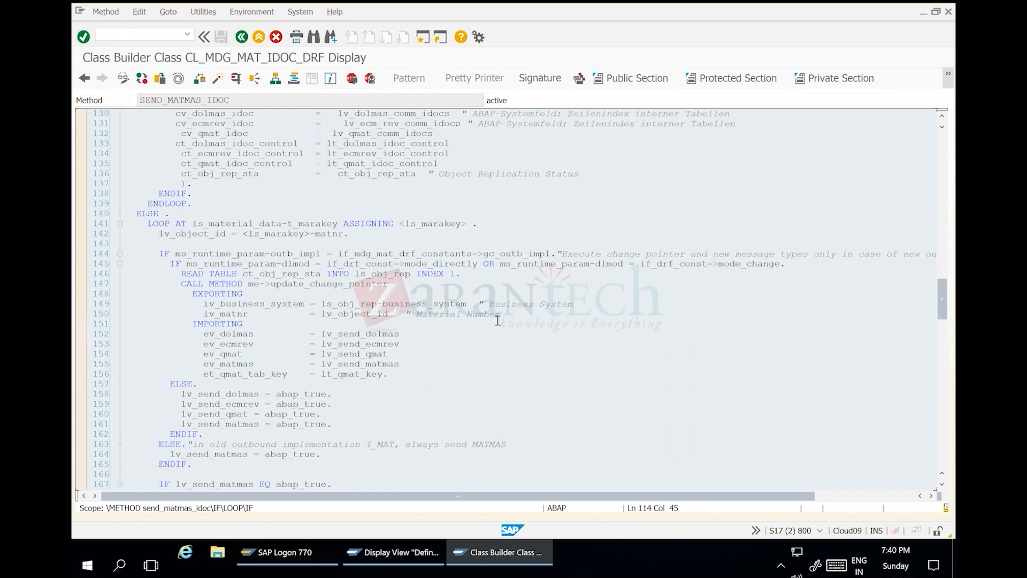
pyautogui.scroll(-1, 496, 317)
pyautogui.scroll(-5, 496, 316)
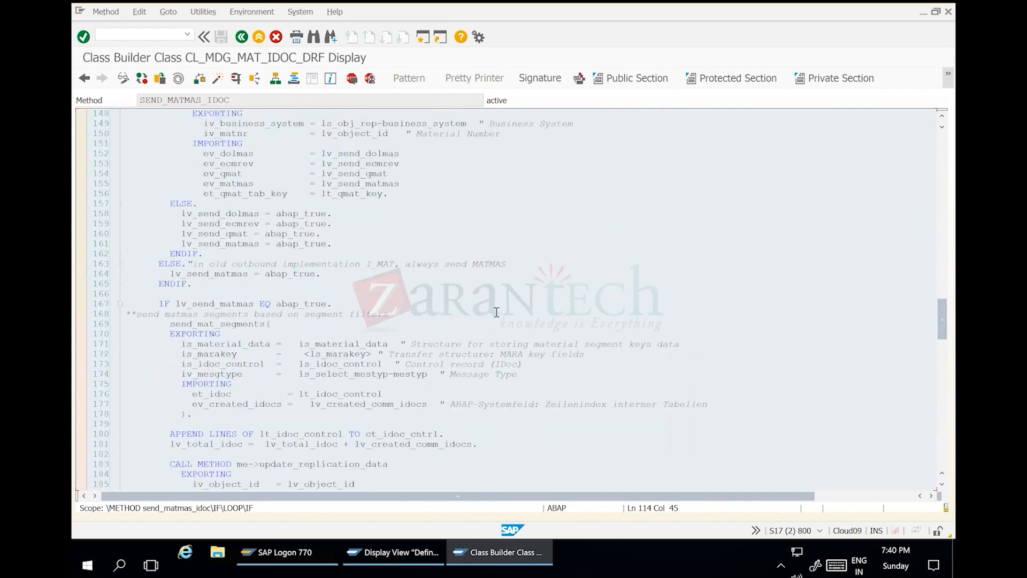
pyautogui.scroll(-6, 496, 312)
pyautogui.scroll(-4, 496, 312)
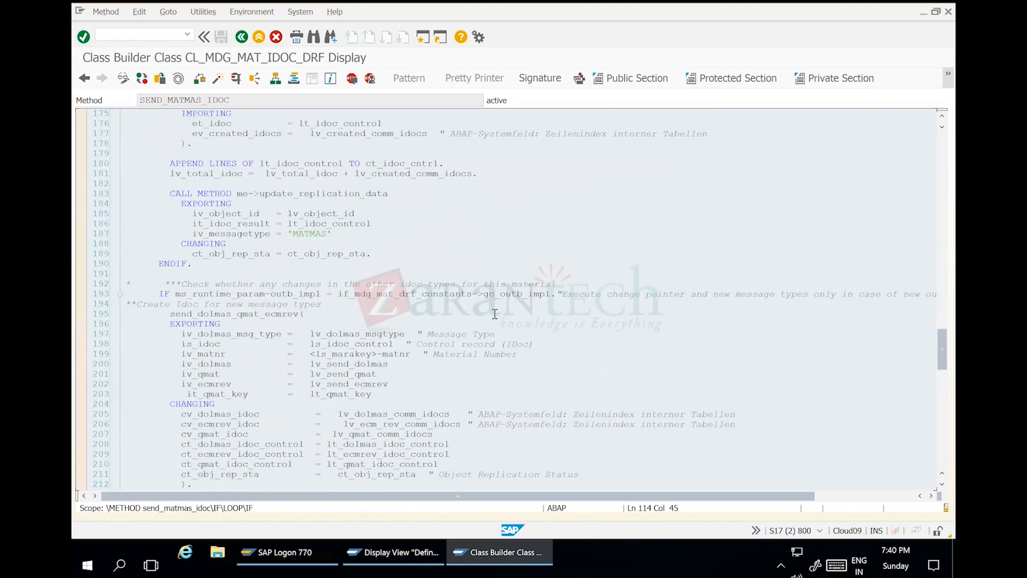
# Step: Return to the CL_MDG_MAT_IDOC_DRF class display and highlight its interface IF_DRF_OUTBOUND and the method IF_DRF_OUTBOUND~SEND_MESSAGE
pyautogui.click(243, 38)
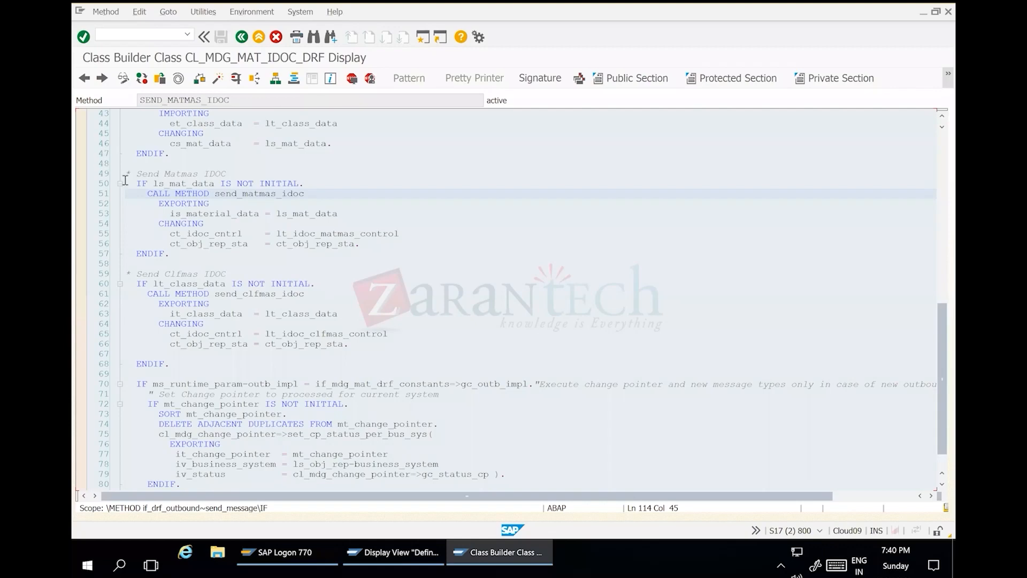
pyautogui.click(158, 116)
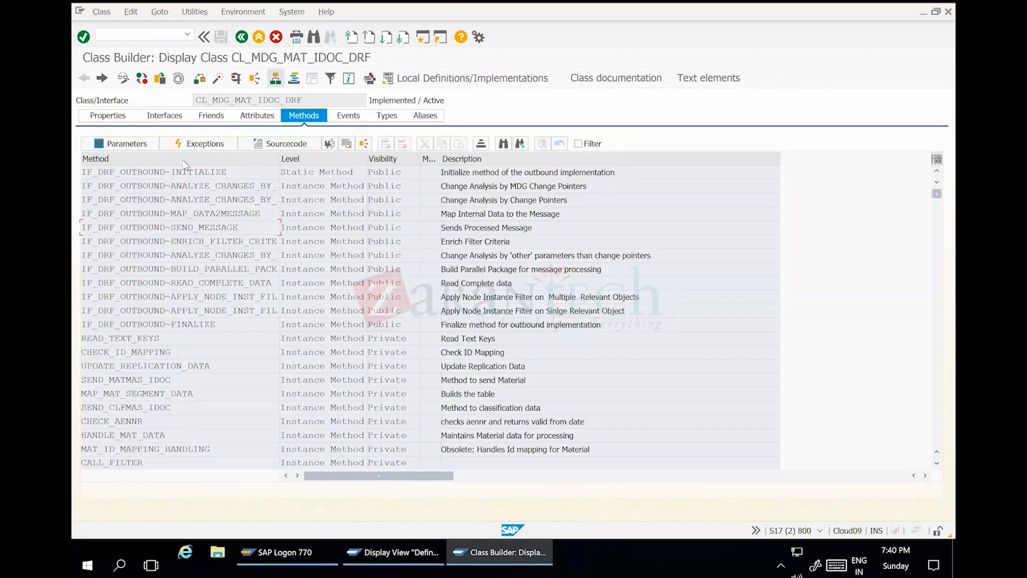
pyautogui.moveTo(79, 172); pyautogui.dragTo(166, 171)
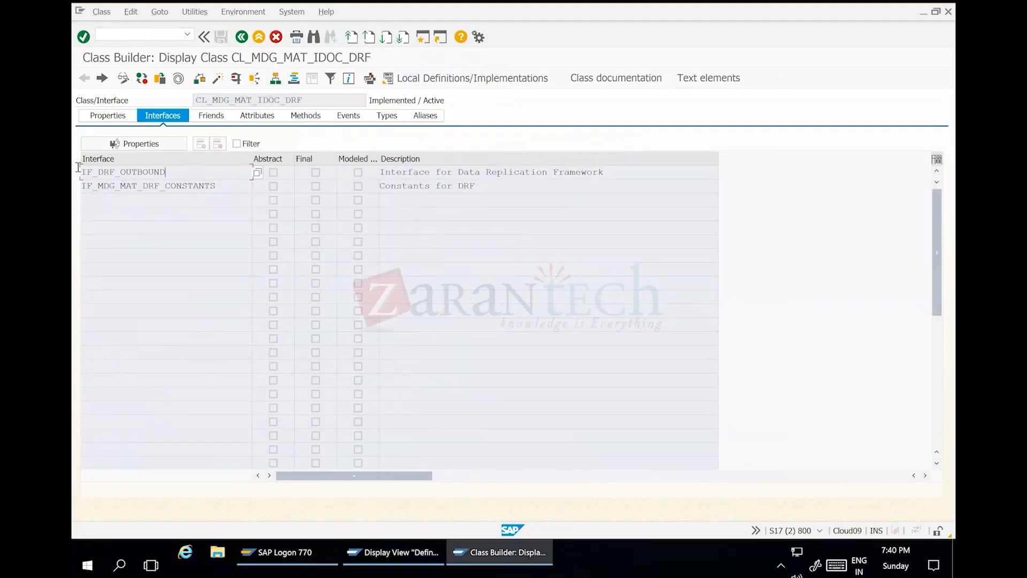
pyautogui.moveTo(304, 100); pyautogui.dragTo(146, 94)
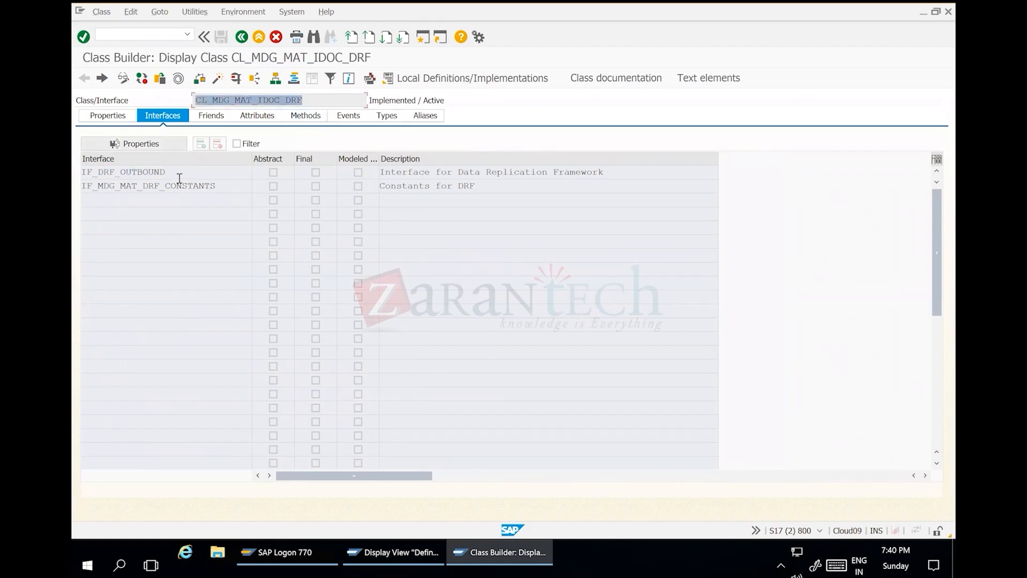
pyautogui.moveTo(79, 171); pyautogui.dragTo(165, 171)
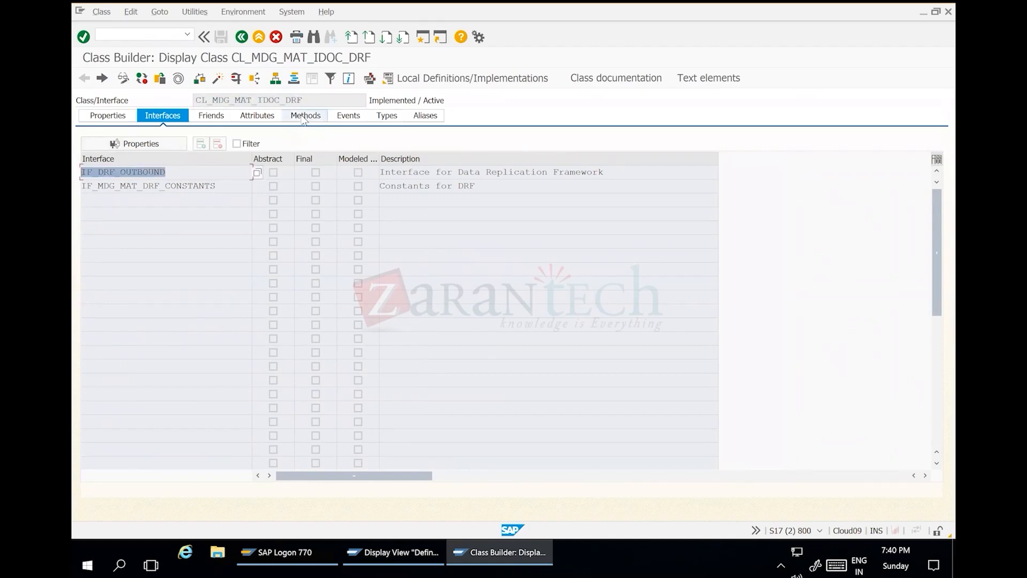
pyautogui.click(304, 117)
pyautogui.moveTo(248, 229); pyautogui.dragTo(79, 248)
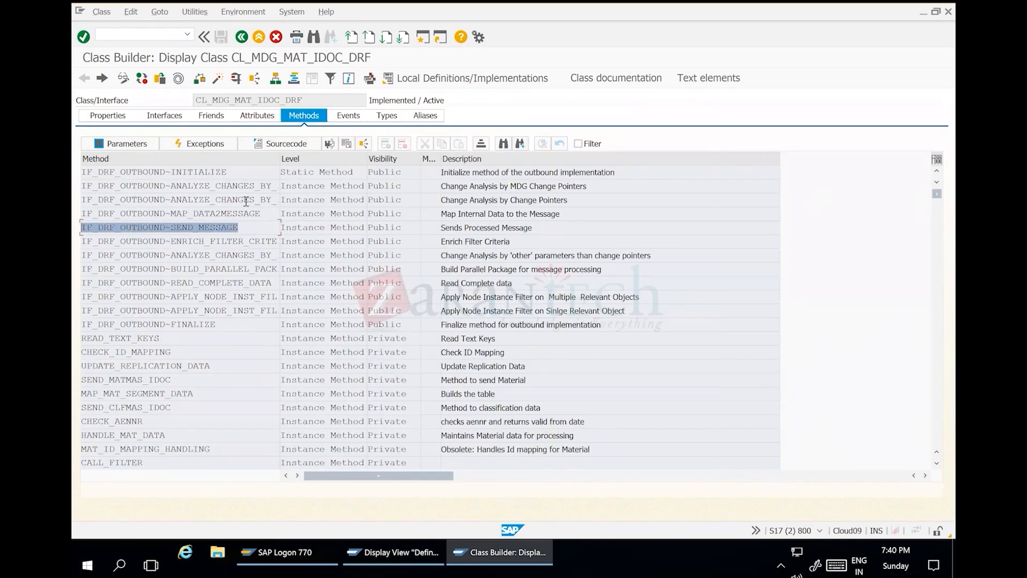
# Step: Highlight the outbound methods for change analysis by change pointers, MAP_DATA2MESSAGE and SEND_MESSAGE in the class's method list
pyautogui.moveTo(81, 200); pyautogui.dragTo(244, 200)
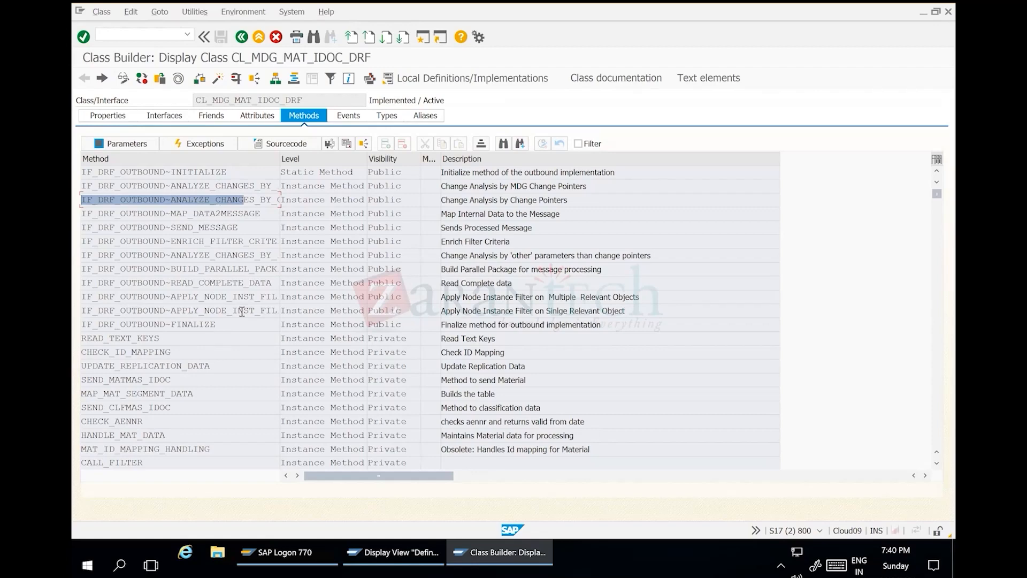
pyautogui.moveTo(259, 214); pyautogui.dragTo(80, 214)
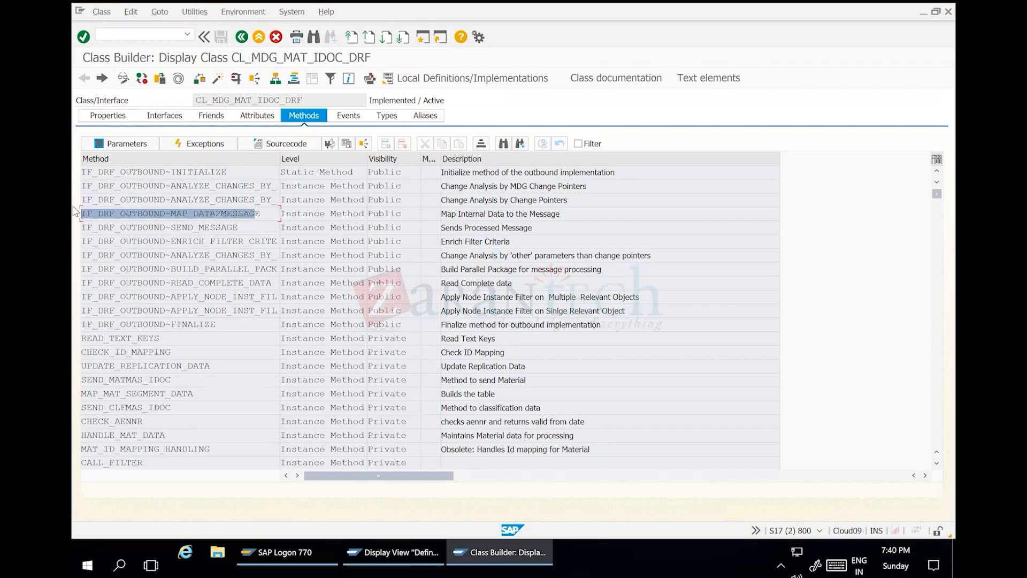
pyautogui.press('Down')
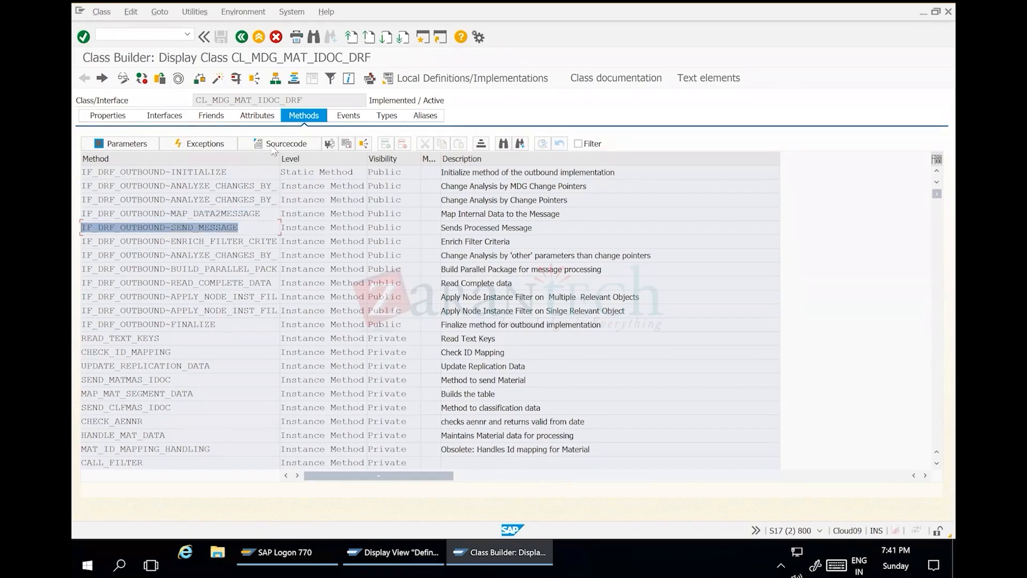
# Step: Return to the Define Outbound Implementation overview and compare the implementation classes of PCUS, PMAP, PMAT and I_MAT_V2
pyautogui.click(240, 36)
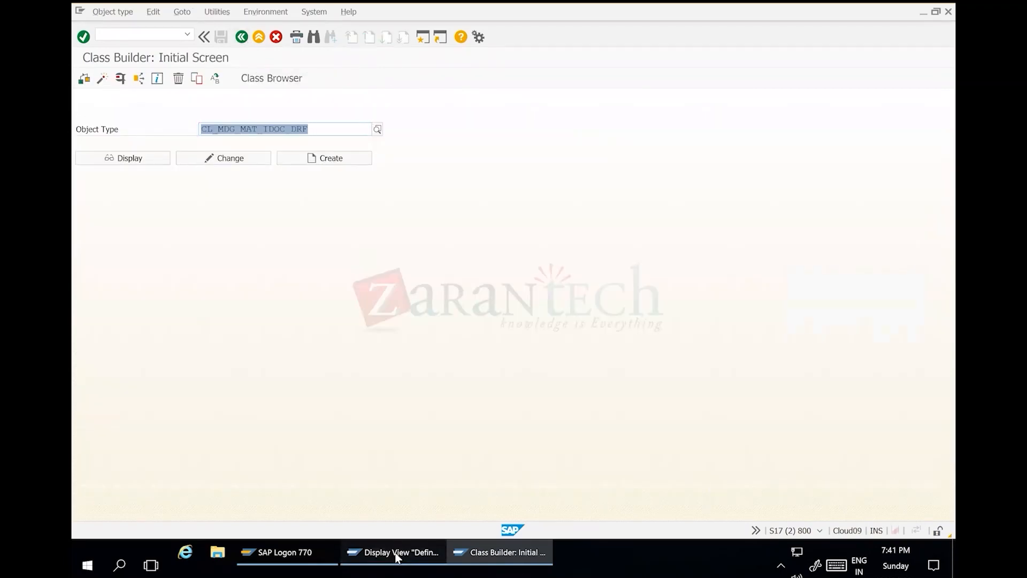
pyautogui.hotkey('alt', 'Tab')
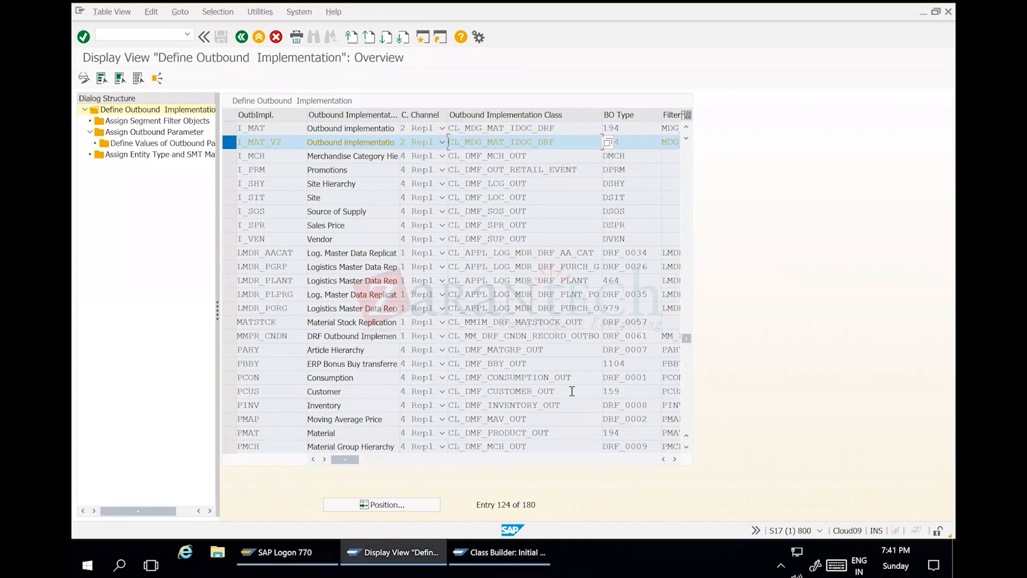
pyautogui.doubleClick(501, 391)
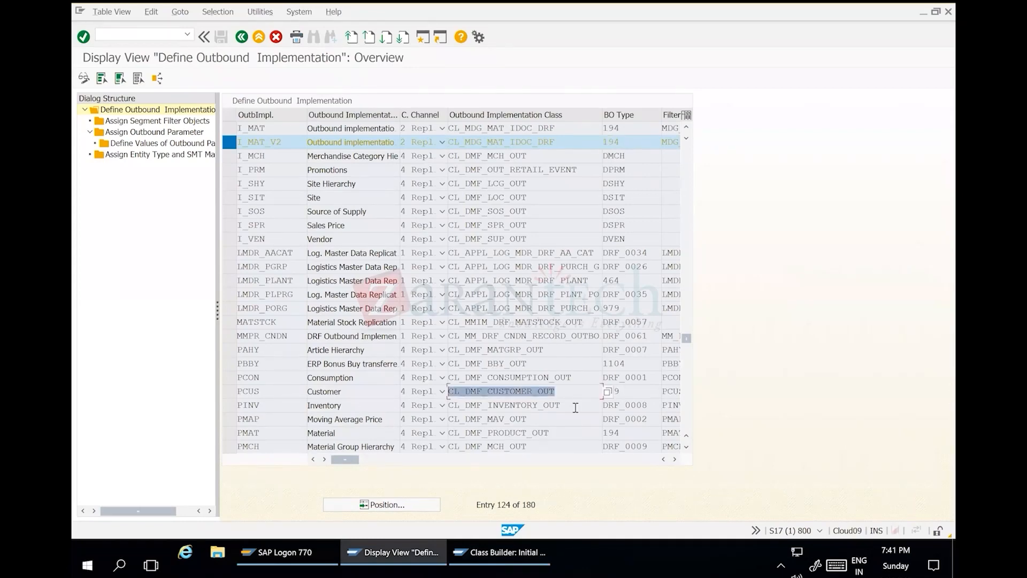
pyautogui.doubleClick(525, 419)
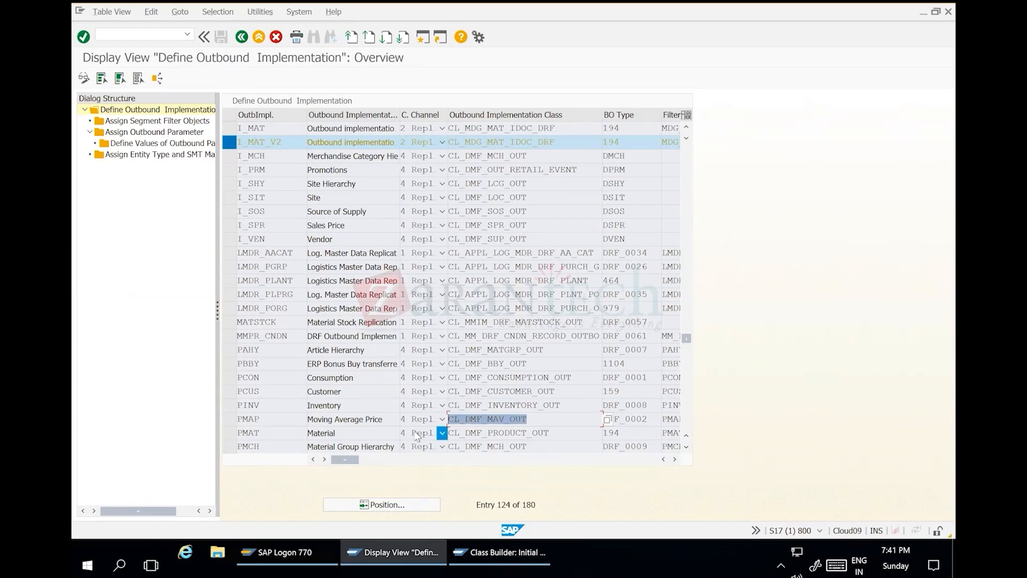
pyautogui.click(229, 432)
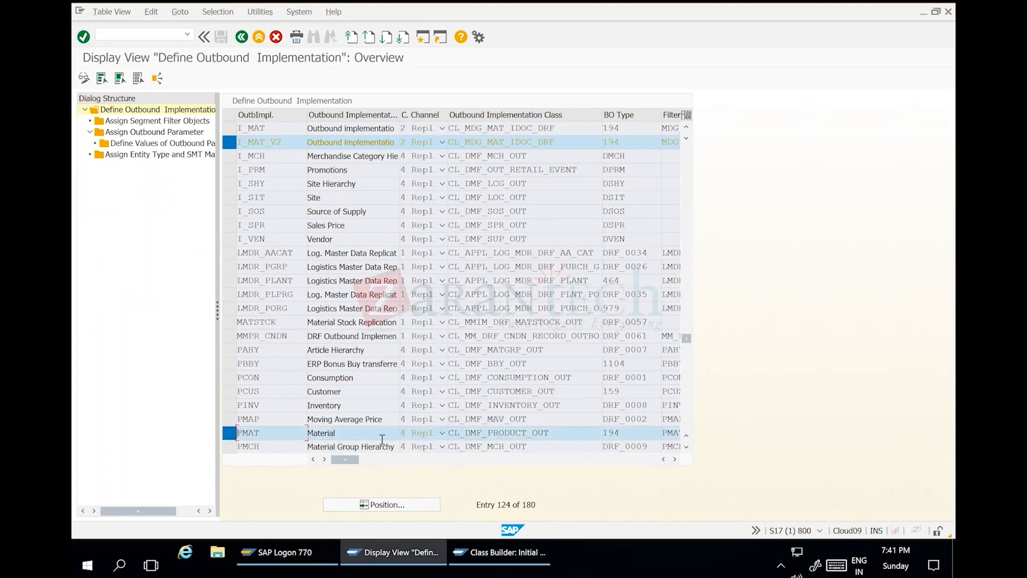
pyautogui.moveTo(564, 434); pyautogui.dragTo(405, 427)
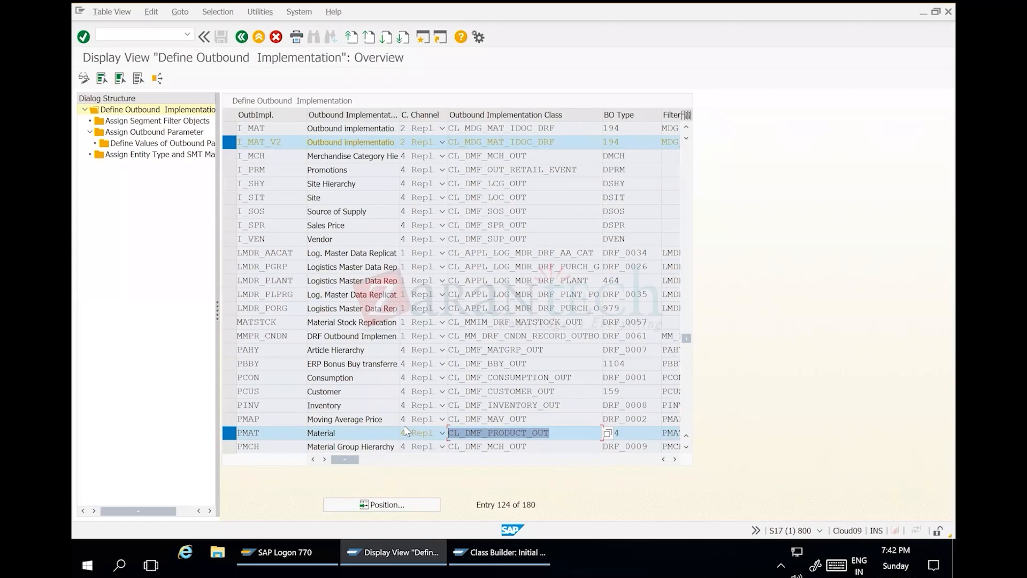
pyautogui.click(556, 141)
pyautogui.moveTo(556, 141); pyautogui.dragTo(448, 143)
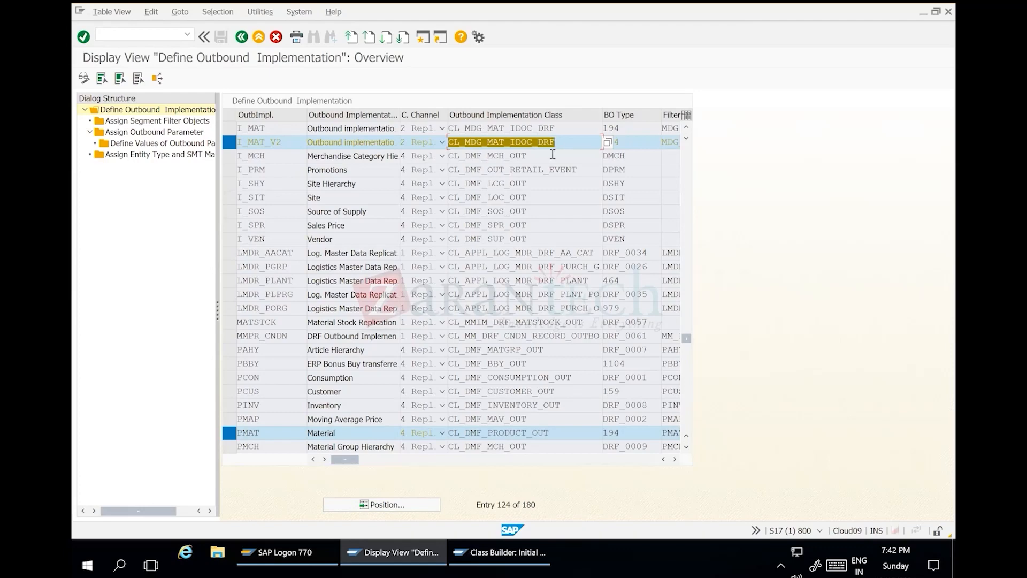
pyautogui.click(225, 437)
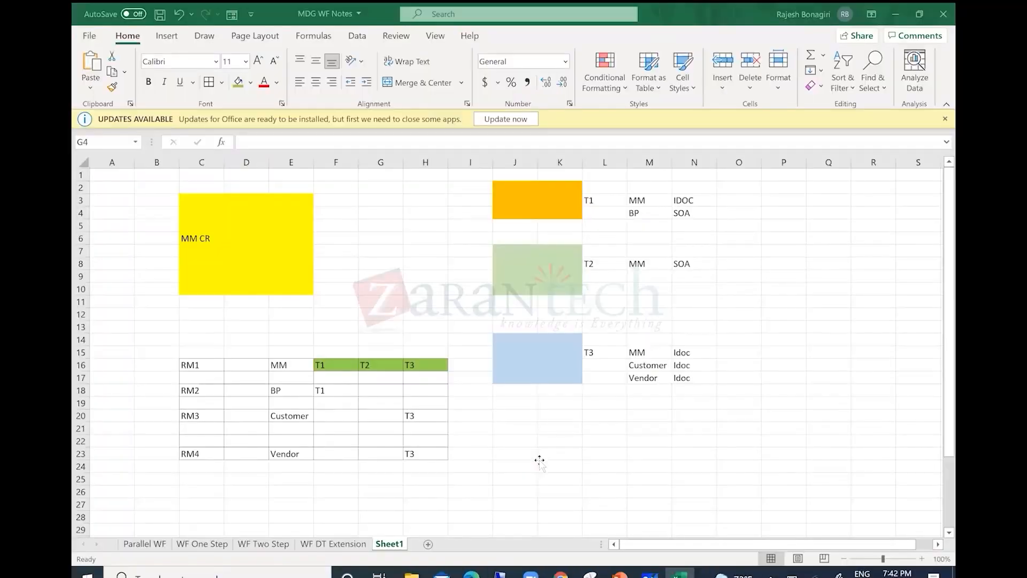
# Step: In the MDG WF Notes workbook in Excel, point out the MM CR block and the T1, T2 and T3 target system blocks
pyautogui.click(535, 465)
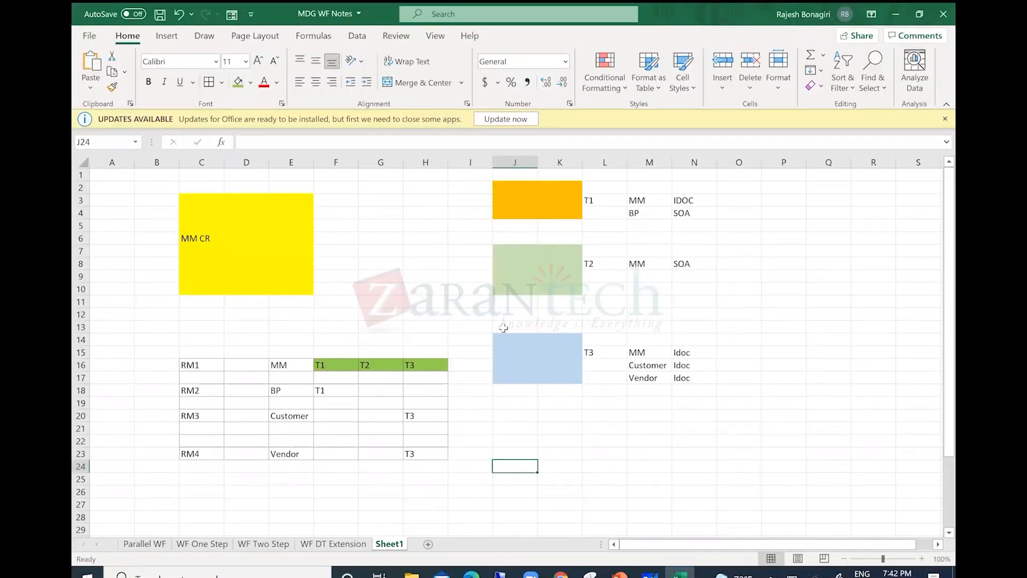
pyautogui.click(215, 236)
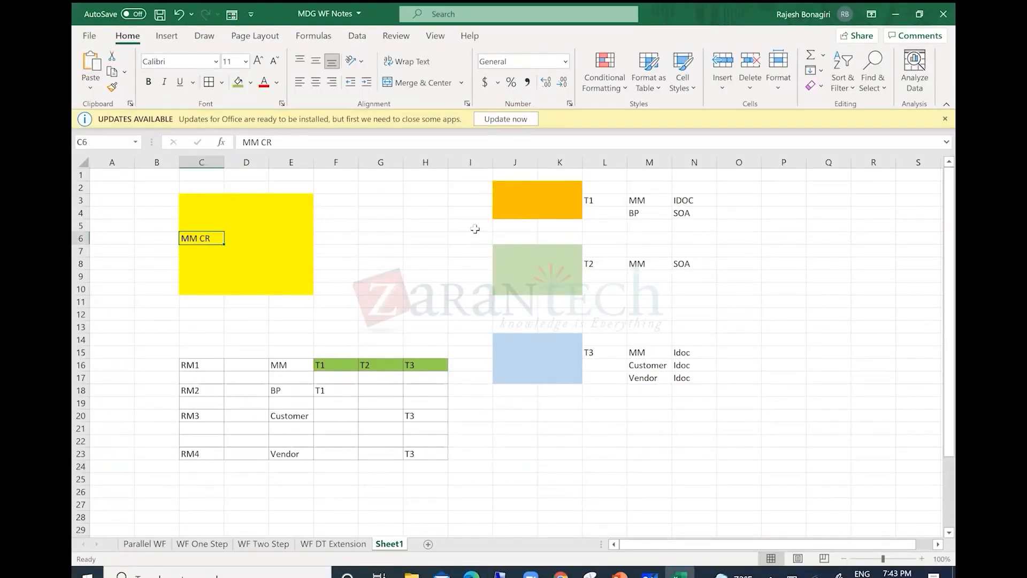
pyautogui.click(552, 198)
pyautogui.click(533, 274)
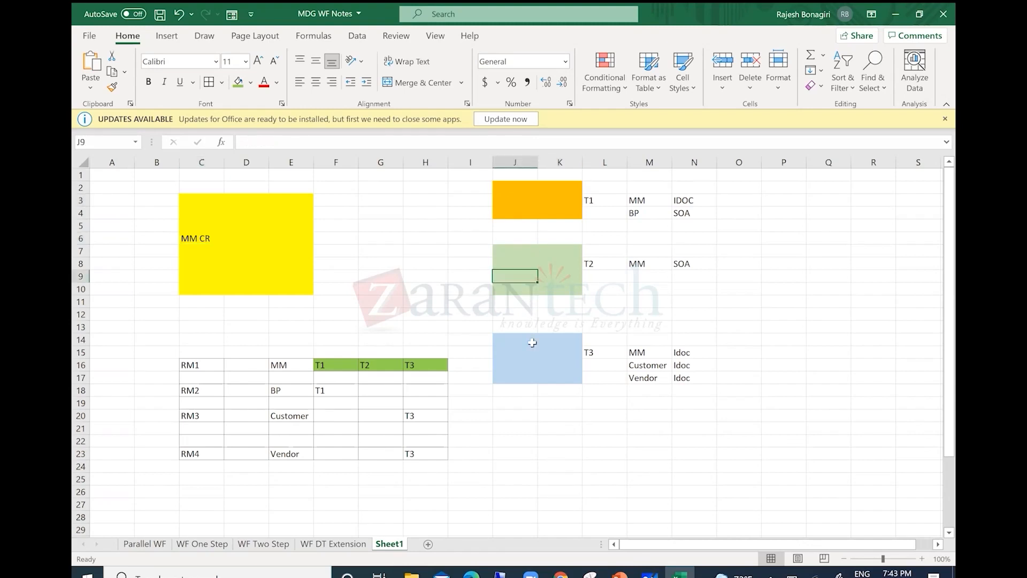
pyautogui.click(532, 348)
# Step: Enter the filter value FERT in cell H3, beside the orange T1 block
pyautogui.click(414, 201)
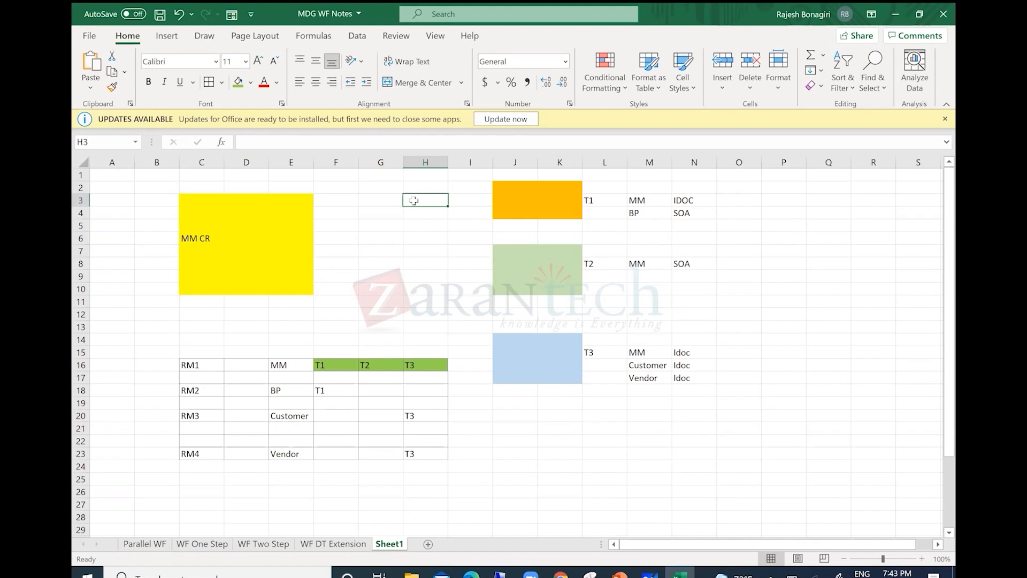
pyautogui.write('FERT')
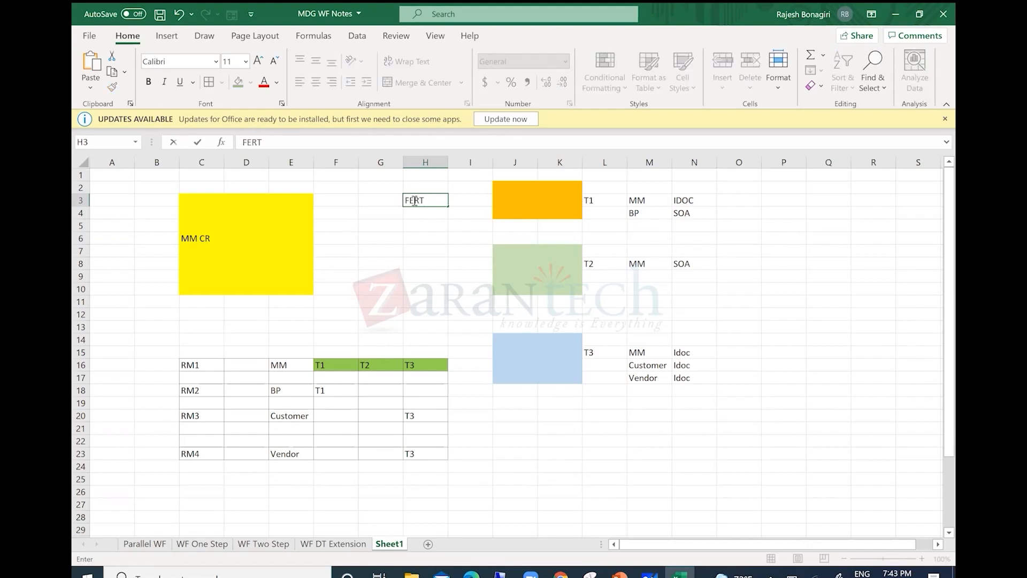
pyautogui.press('Return')
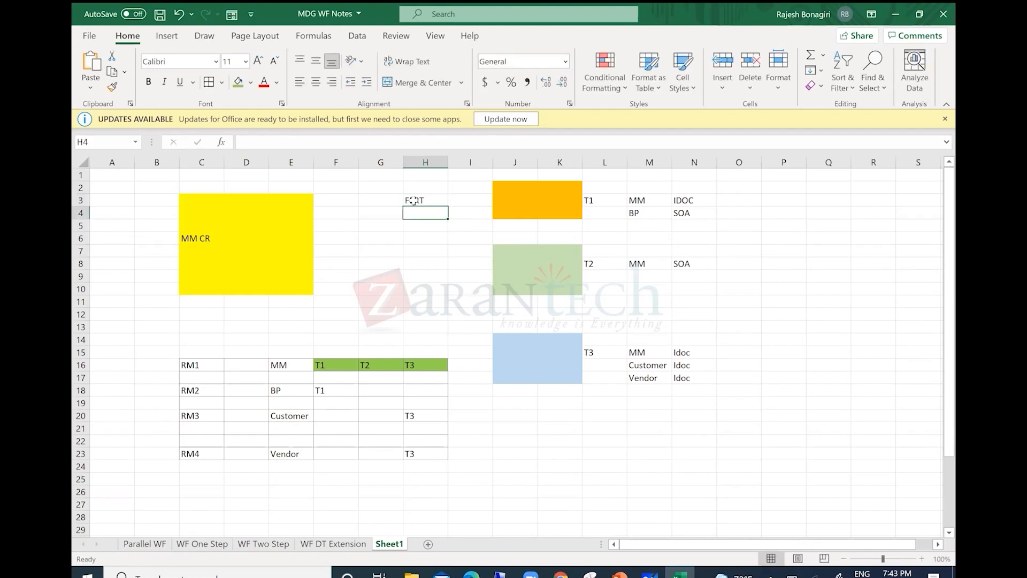
pyautogui.click(559, 198)
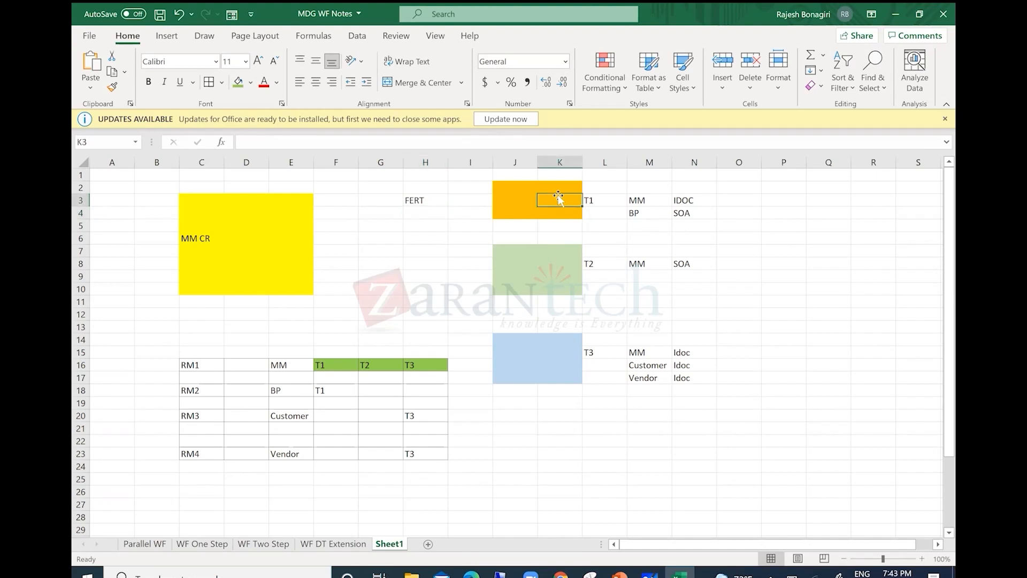
# Step: Enter <>FERT in cells H8 and H14 for the T2 and T3 systems and highlight the filter column
pyautogui.click(416, 264)
pyautogui.doubleClick(417, 264)
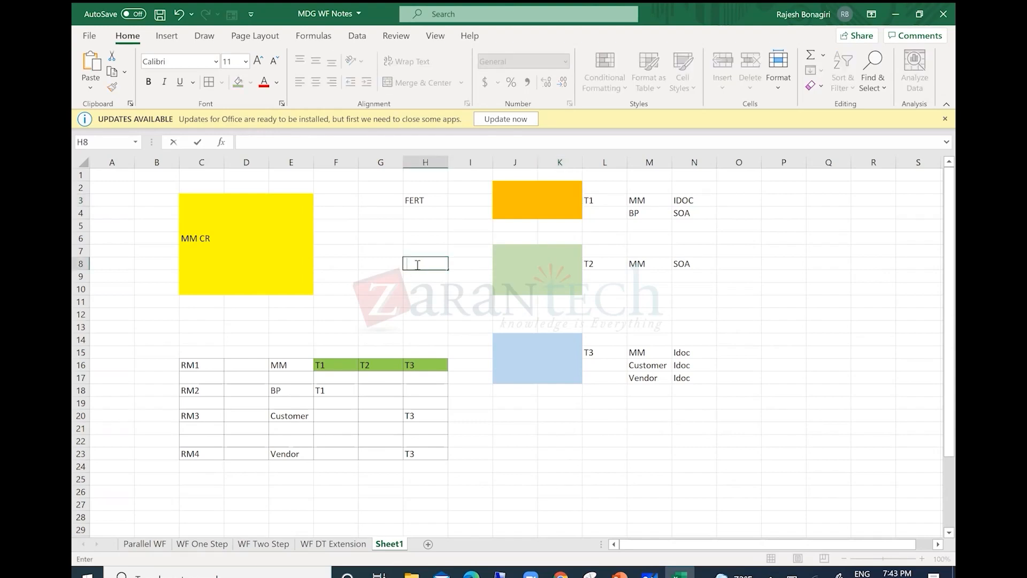
pyautogui.write('<>FERT')
pyautogui.press('Return')
pyautogui.click(428, 343)
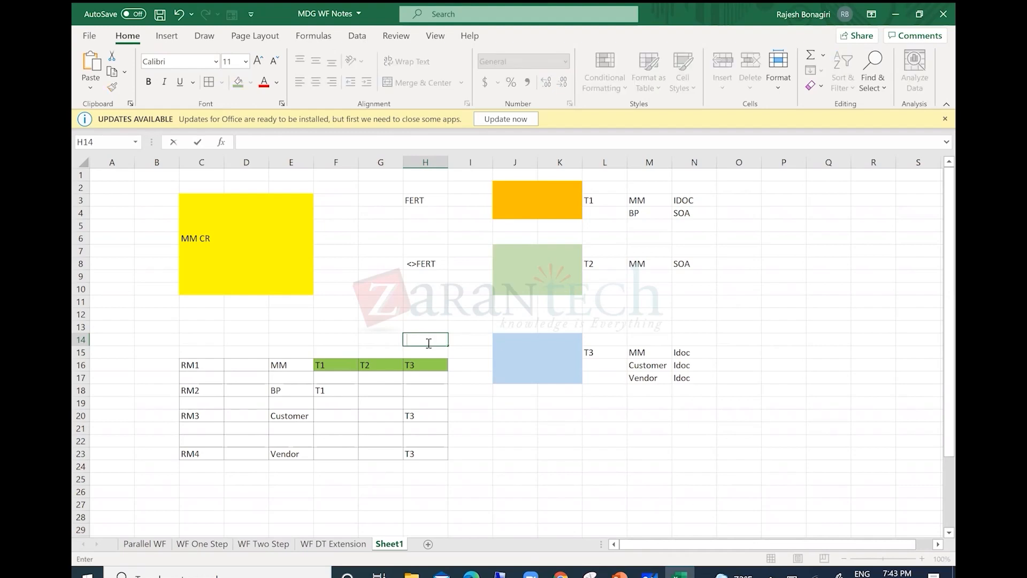
pyautogui.write('<>FERT')
pyautogui.press('Return')
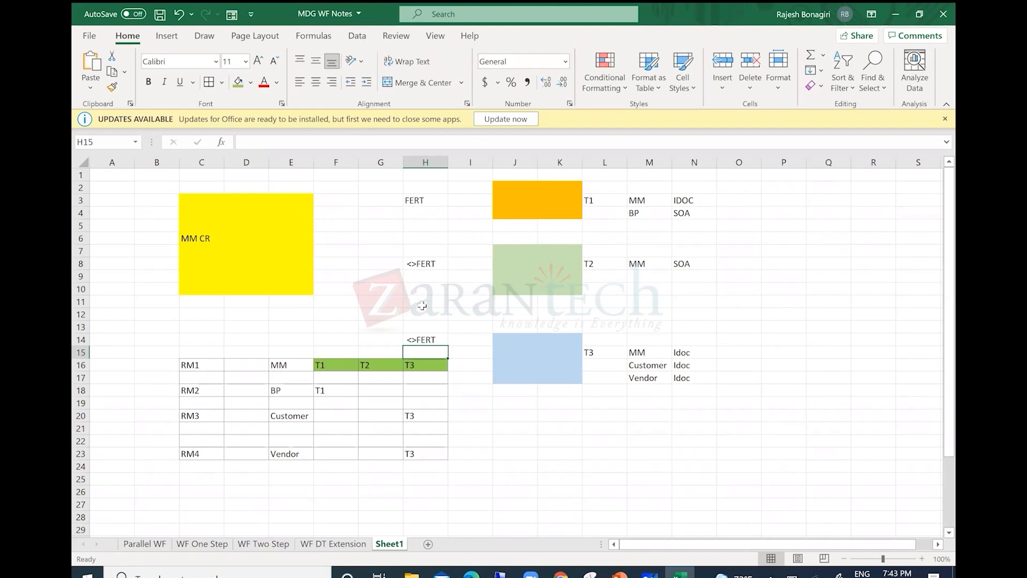
pyautogui.moveTo(417, 199); pyautogui.dragTo(535, 355)
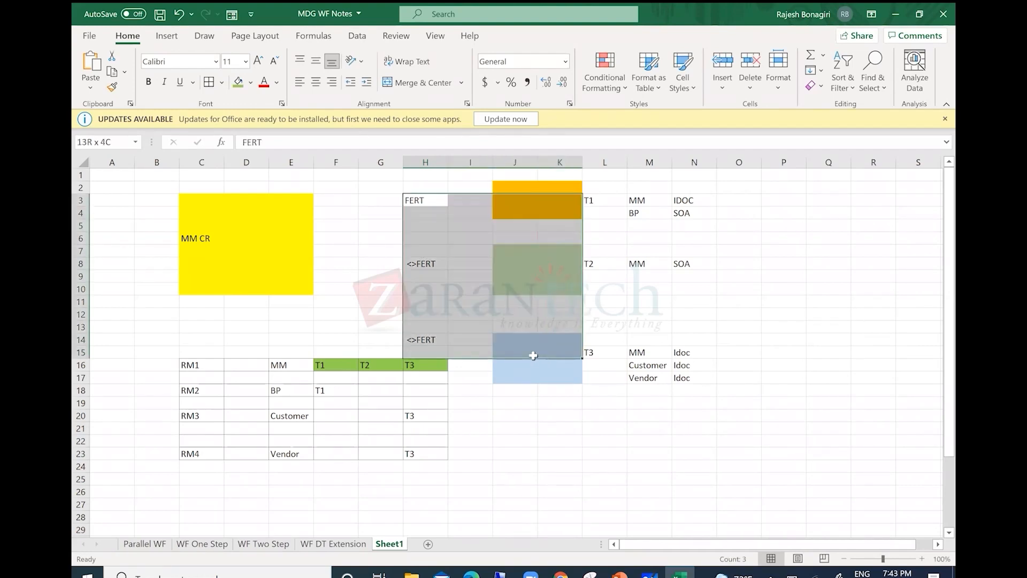
pyautogui.moveTo(446, 351); pyautogui.dragTo(436, 353)
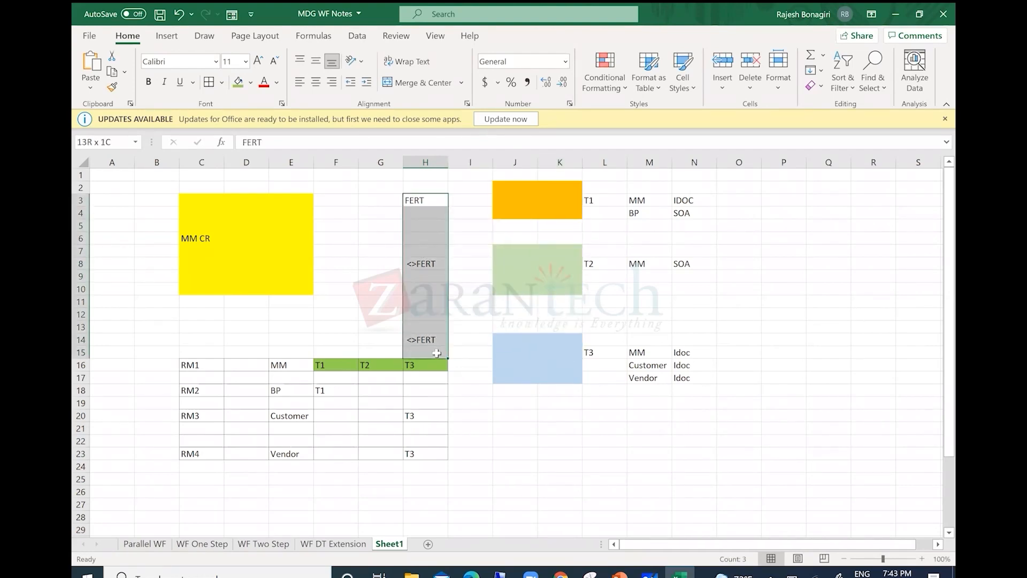
# Step: Add the filter values "=100, 101, 102" in cell H4, under the T1 entry FERT
pyautogui.click(423, 212)
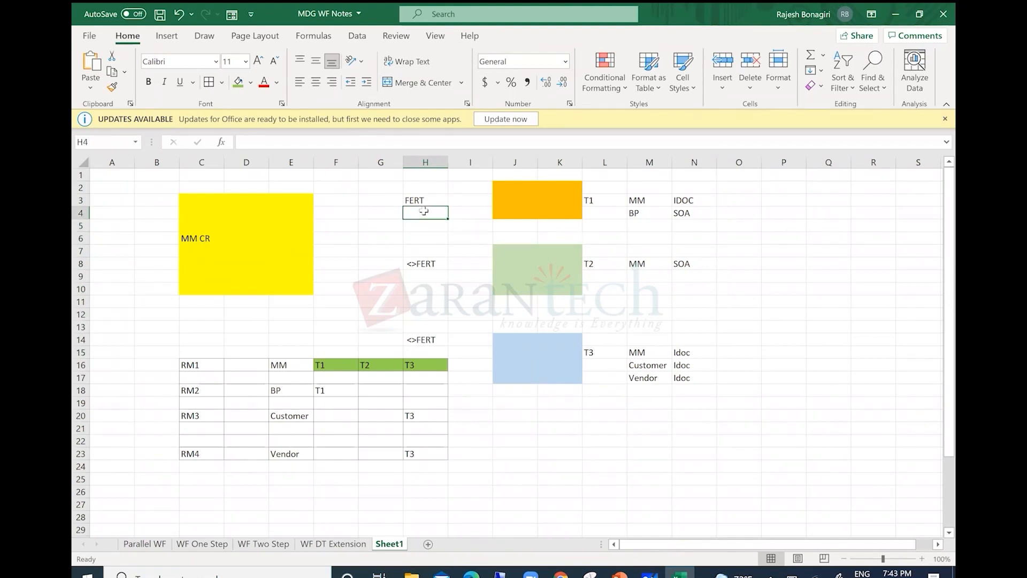
pyautogui.write('=100')
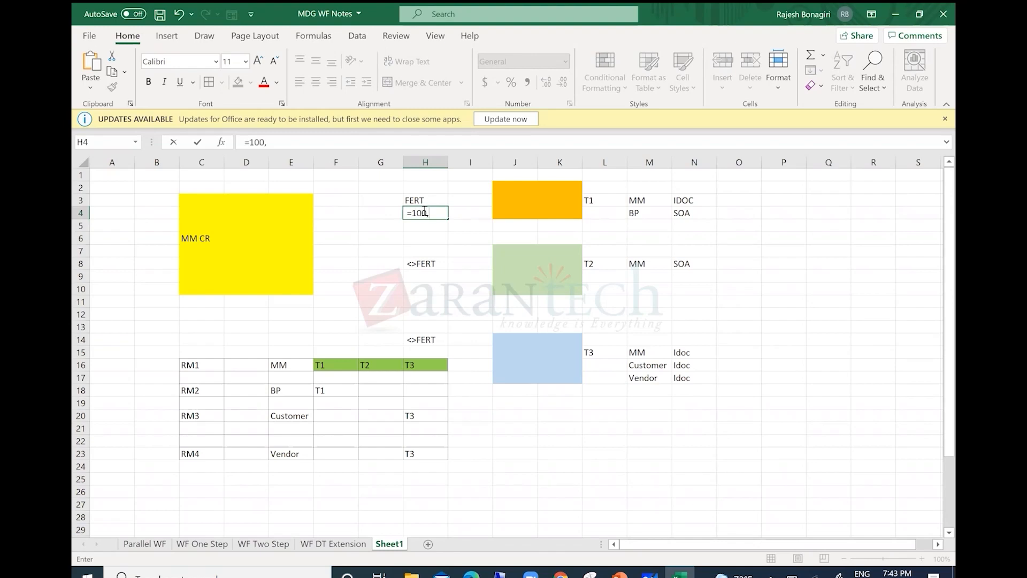
pyautogui.write(', 101, 102')
pyautogui.press('Return')
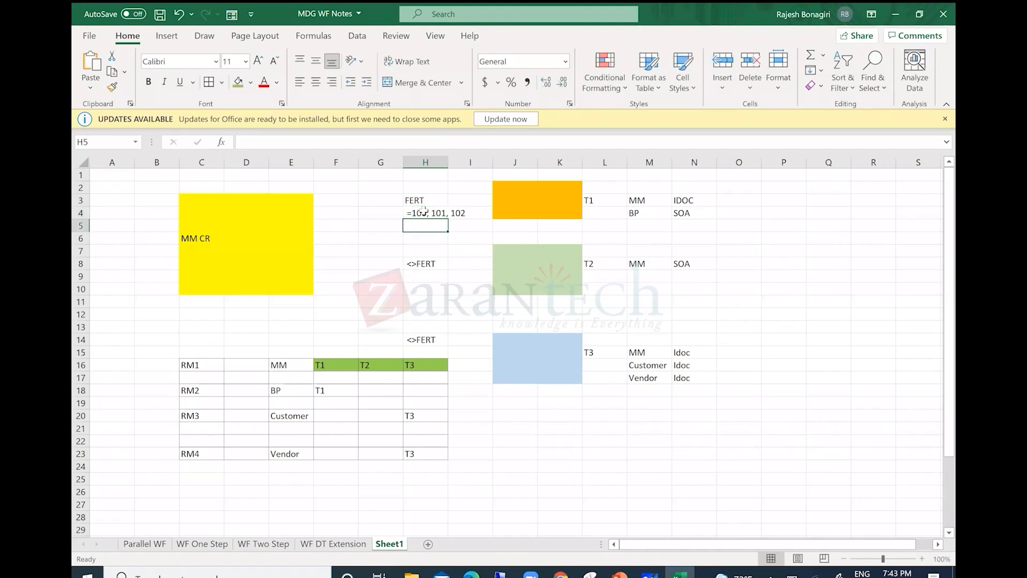
# Step: Add the filter values "200, 201" in cell H9, under the T2 entry <>FERT
pyautogui.click(428, 277)
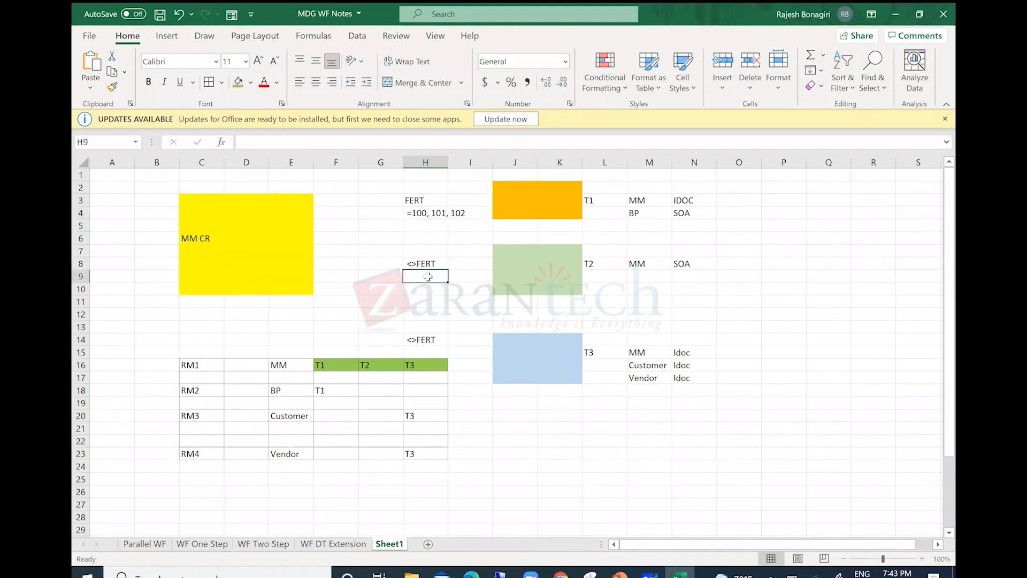
pyautogui.write('20')
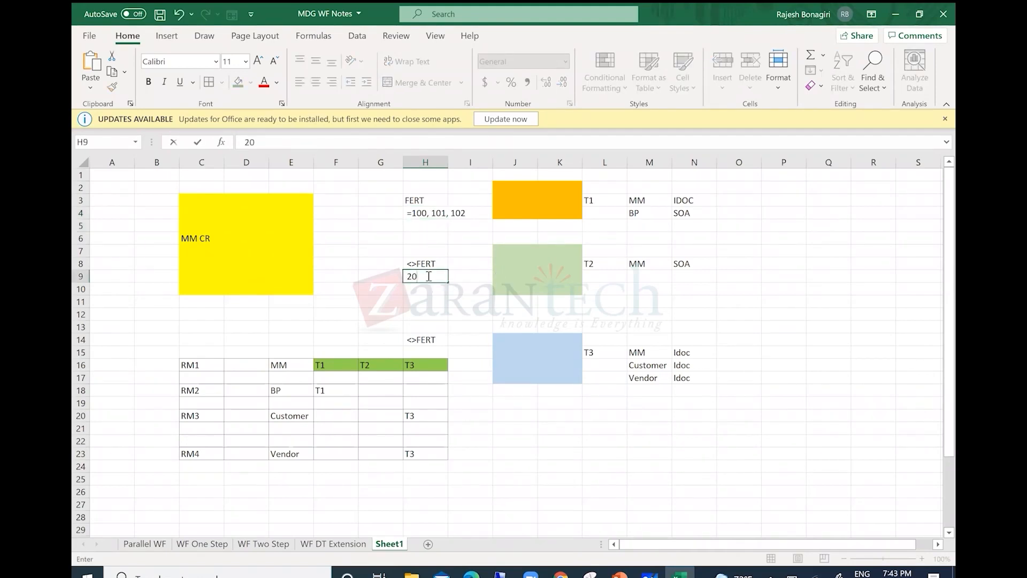
pyautogui.write('0, 201')
pyautogui.click(428, 276)
pyautogui.press('Return')
# Step: Review the filter criteria in column H, highlighting the T1 entries in H3 and H4 and the orange T1 block
pyautogui.click(415, 201)
pyautogui.moveTo(416, 203); pyautogui.dragTo(413, 348)
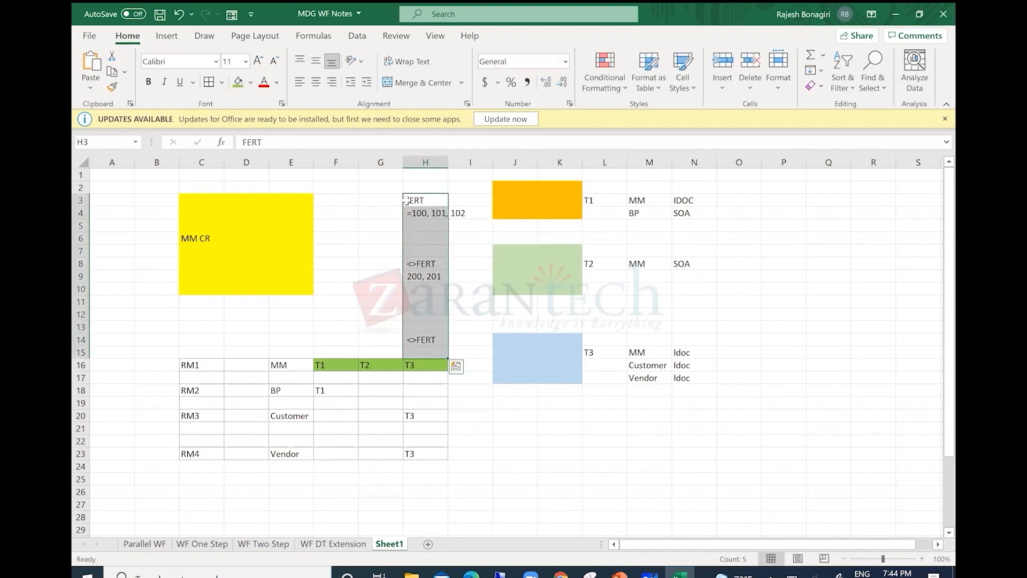
pyautogui.click(410, 200)
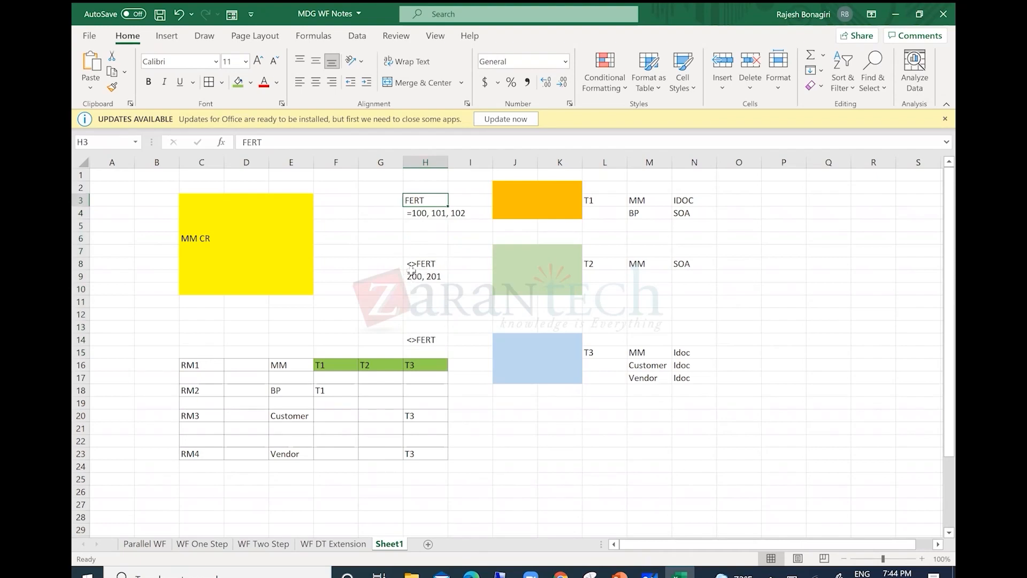
pyautogui.moveTo(414, 199); pyautogui.dragTo(466, 214)
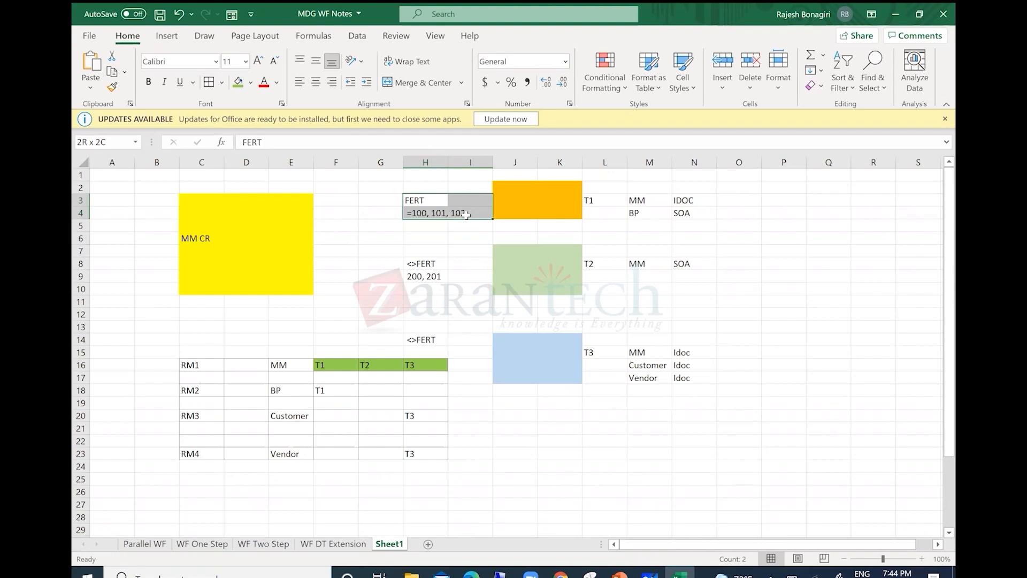
pyautogui.click(416, 202)
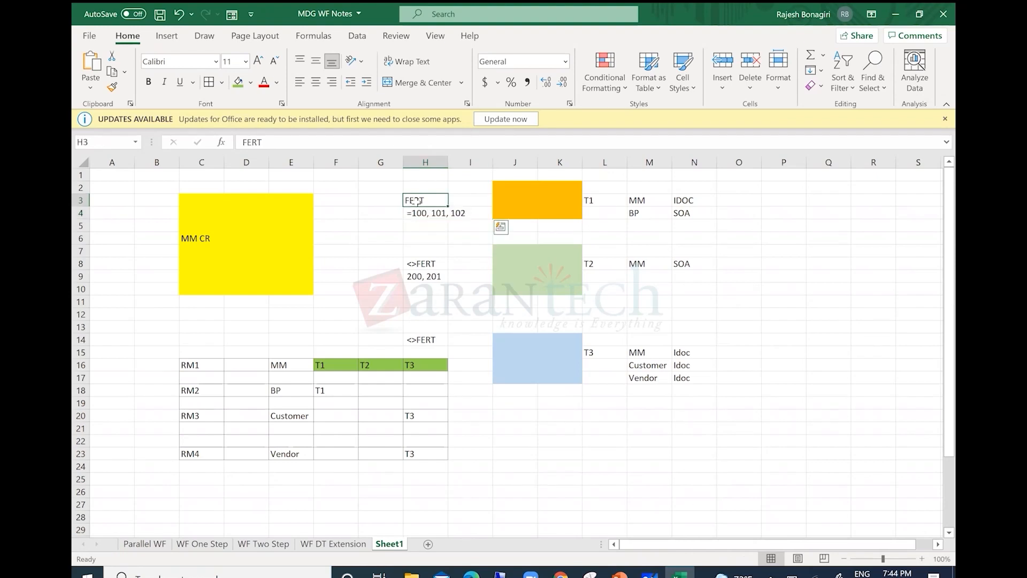
pyautogui.moveTo(382, 200); pyautogui.dragTo(455, 200)
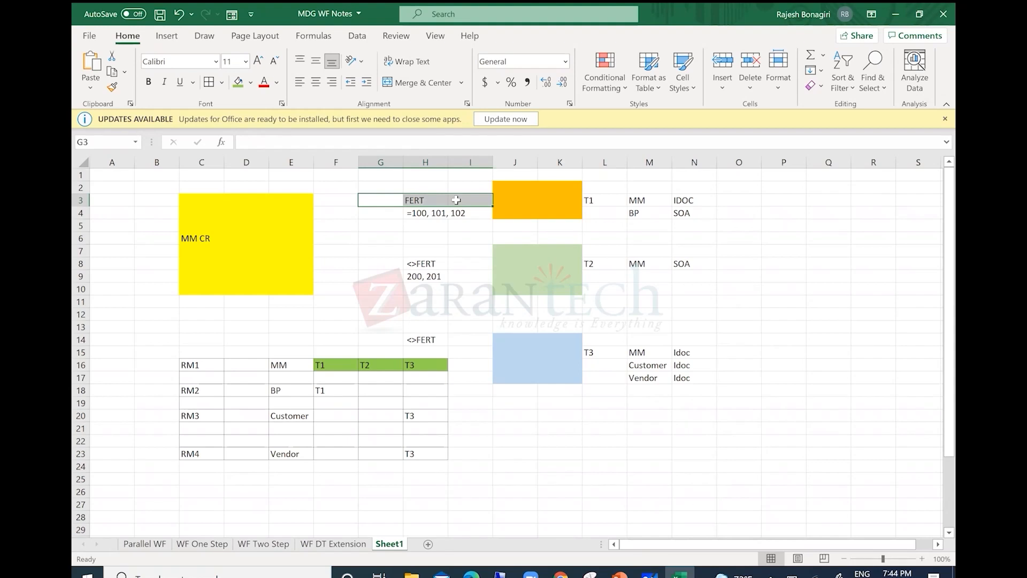
pyautogui.click(525, 202)
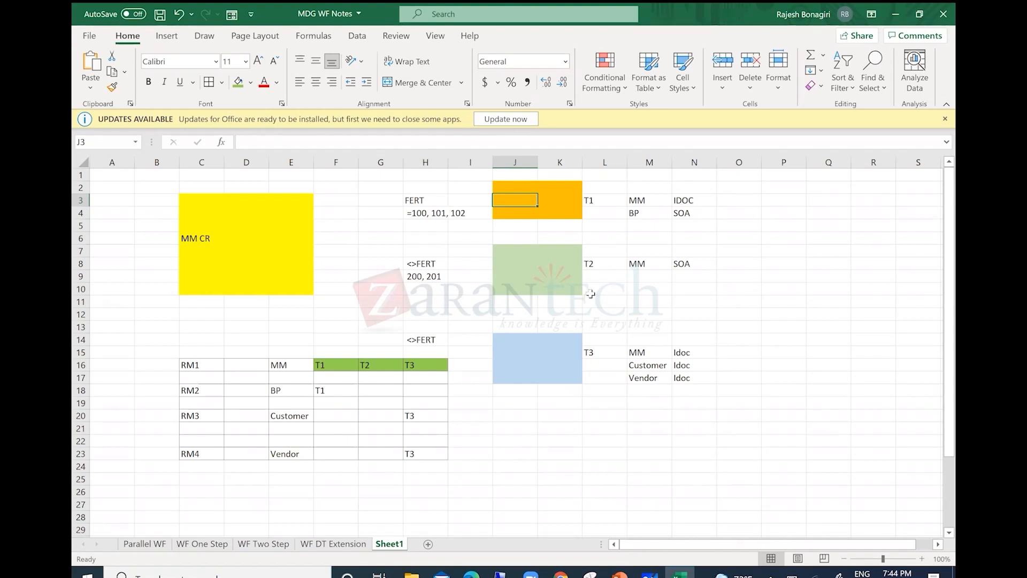
pyautogui.click(418, 212)
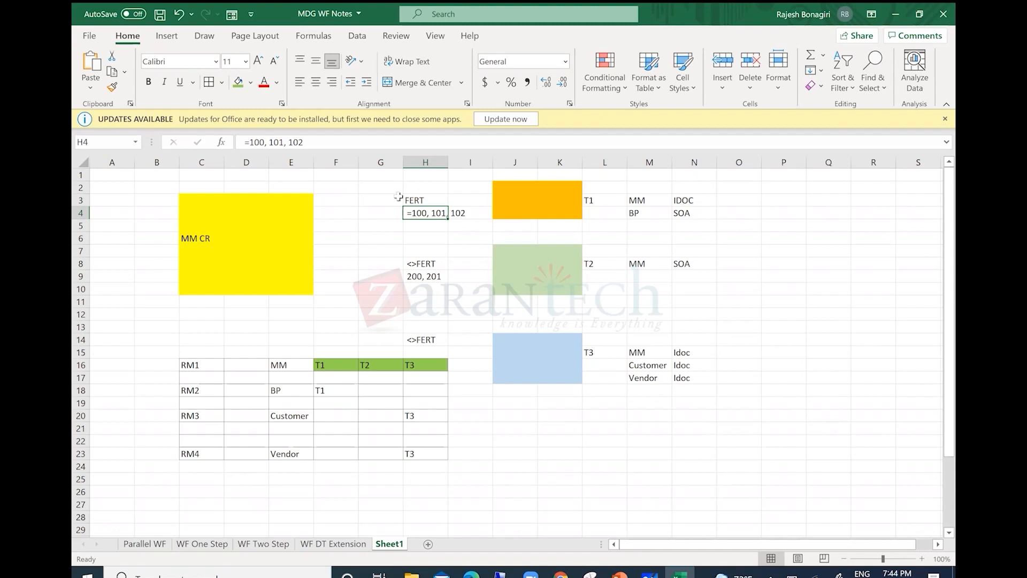
# Step: Review the T1 filter entries in H3 and H4, the whole filter column H, and the DRF class rows further down
pyautogui.click(416, 199)
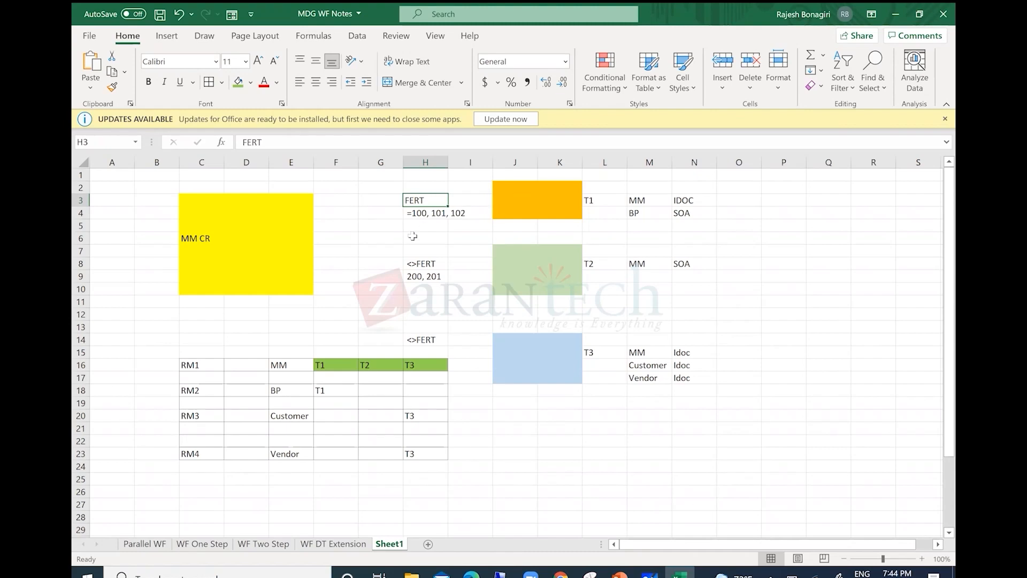
pyautogui.click(426, 216)
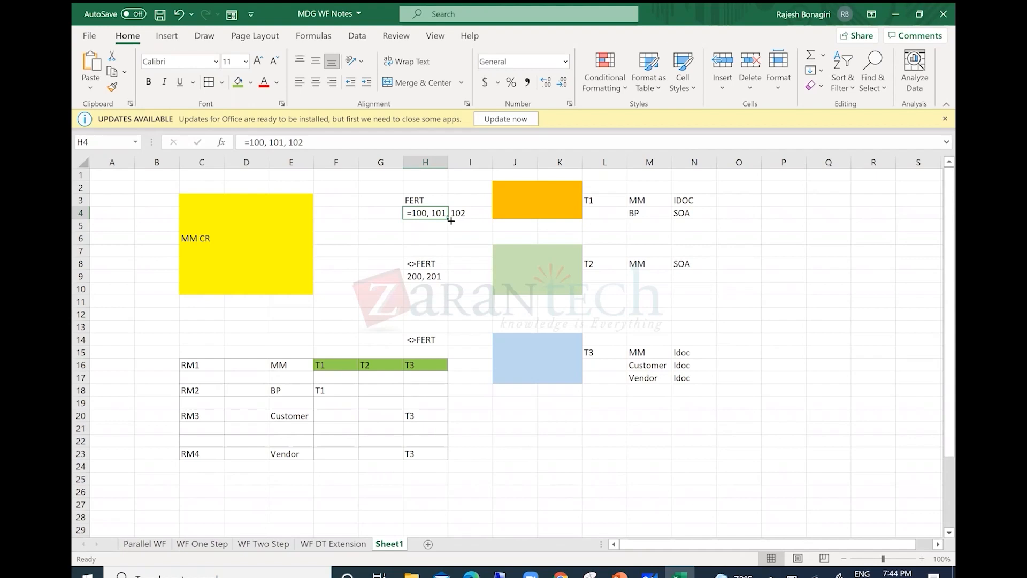
pyautogui.click(431, 161)
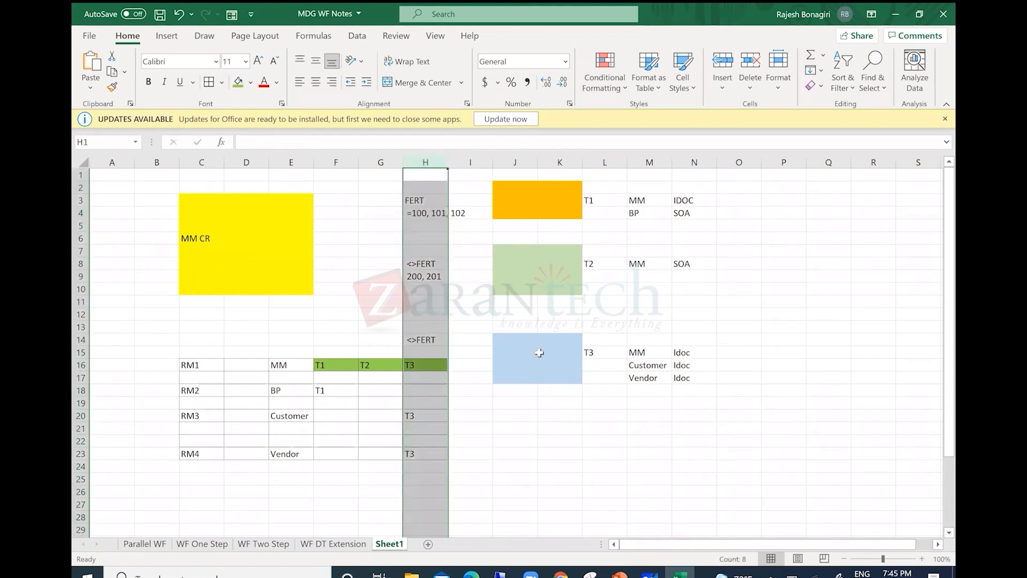
pyautogui.scroll(-5, 536, 348)
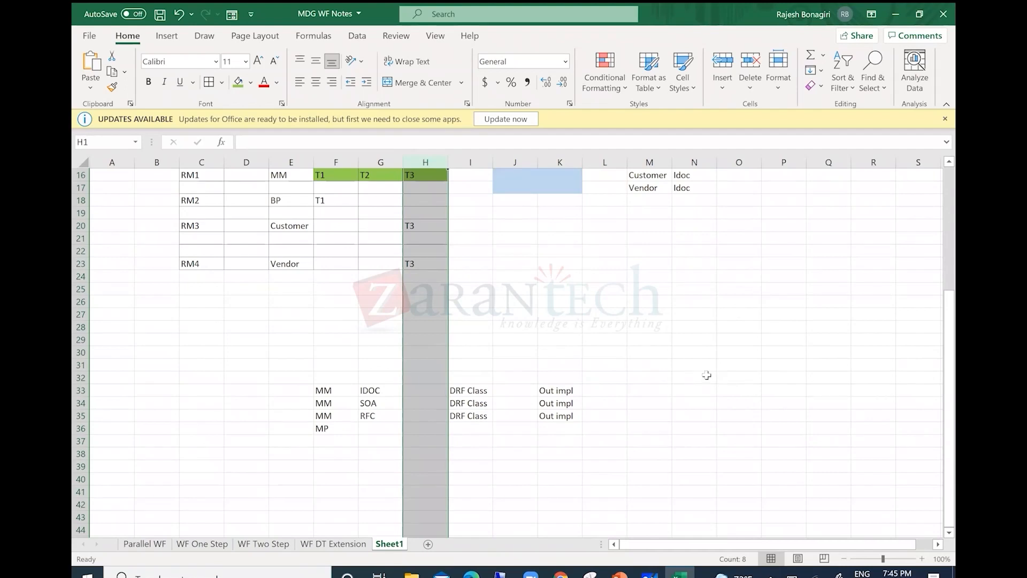
# Step: Switch to Microsoft Whiteboard, create a new board and handwrite the underlined heading "Filters" near its upper edge
pyautogui.click(650, 574)
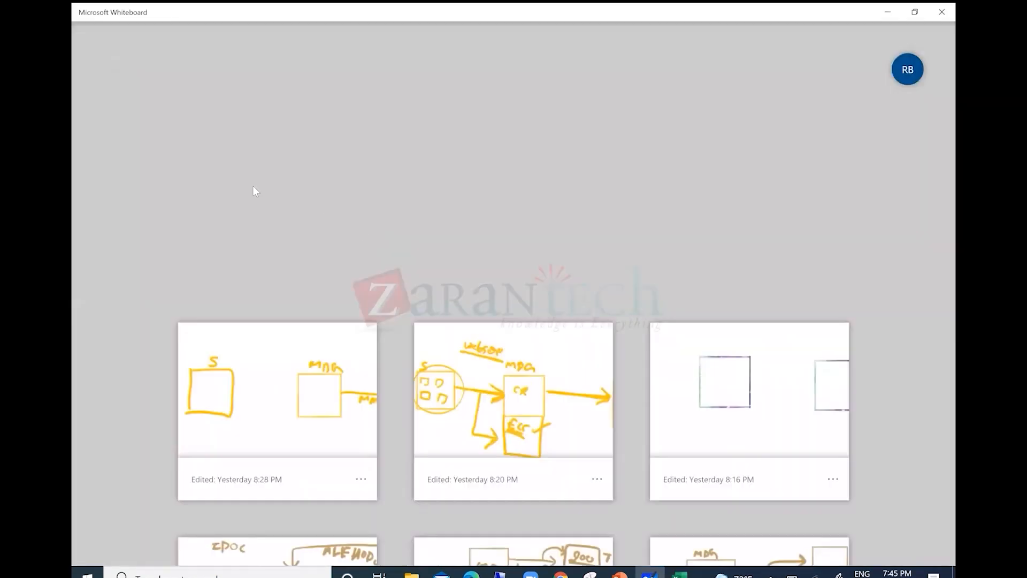
pyautogui.click(278, 204)
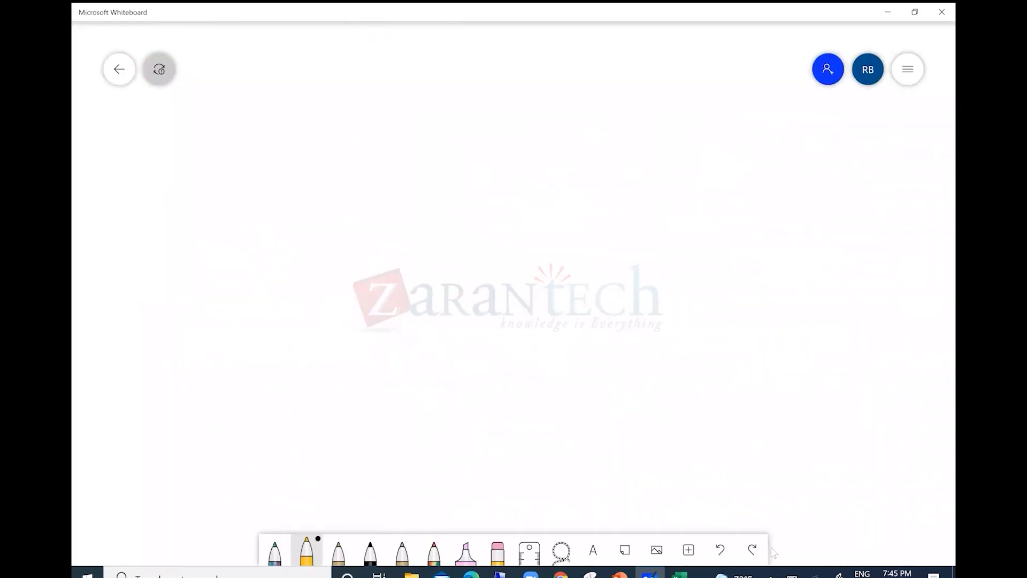
pyautogui.moveTo(358, 74); pyautogui.dragTo(351, 106)
pyautogui.moveTo(359, 79)
pyautogui.mouseDown()
pyautogui.moveTo(384, 70)
pyautogui.moveTo(371, 89)
pyautogui.mouseUp()
pyautogui.moveTo(379, 97); pyautogui.dragTo(377, 106)
pyautogui.click(379, 90)
pyautogui.moveTo(398, 73)
pyautogui.mouseDown()
pyautogui.moveTo(393, 106)
pyautogui.moveTo(406, 105)
pyautogui.mouseUp()
pyautogui.moveTo(406, 94)
pyautogui.mouseDown()
pyautogui.moveTo(449, 107)
pyautogui.moveTo(446, 121)
pyautogui.mouseUp()
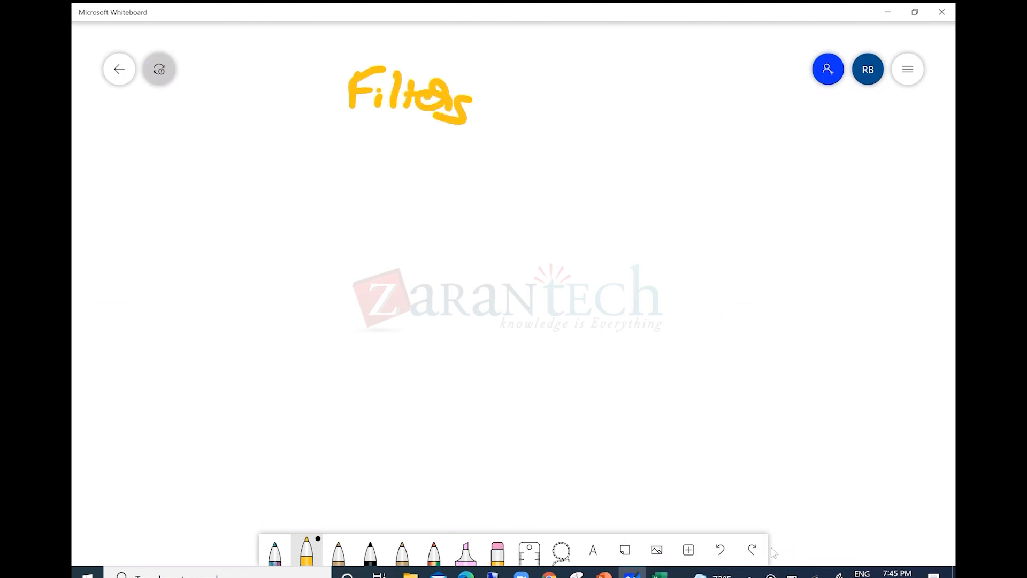
pyautogui.moveTo(336, 125); pyautogui.dragTo(484, 150)
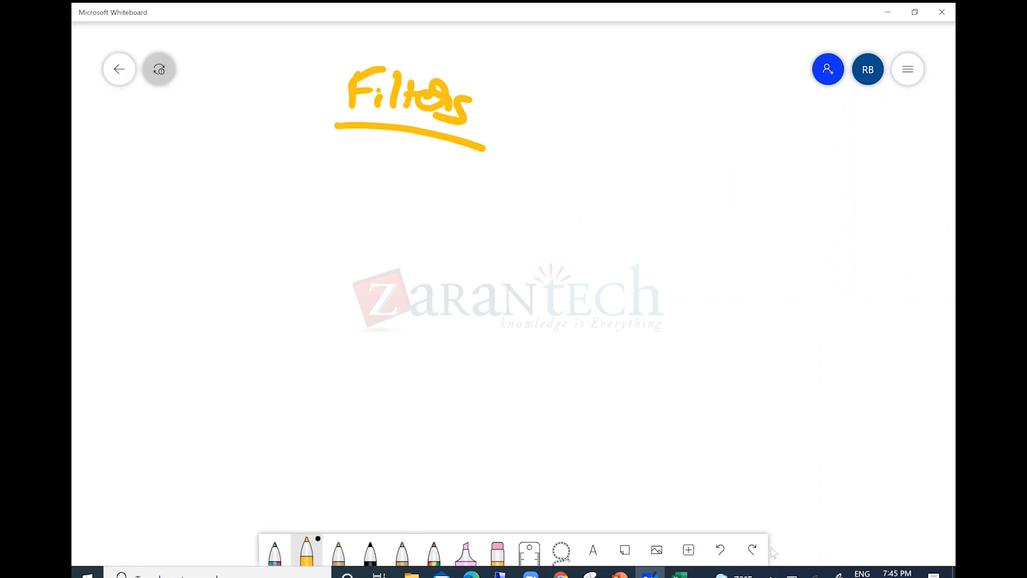
# Step: Draw two branching arrows from the "Filters" heading, one down to the left and one down to the right
pyautogui.moveTo(396, 140)
pyautogui.mouseDown()
pyautogui.moveTo(389, 178)
pyautogui.moveTo(247, 178)
pyautogui.moveTo(237, 235)
pyautogui.mouseUp()
pyautogui.moveTo(225, 226); pyautogui.dragTo(258, 230)
pyautogui.moveTo(376, 197)
pyautogui.mouseDown()
pyautogui.moveTo(614, 271)
pyautogui.moveTo(640, 267)
pyautogui.mouseUp()
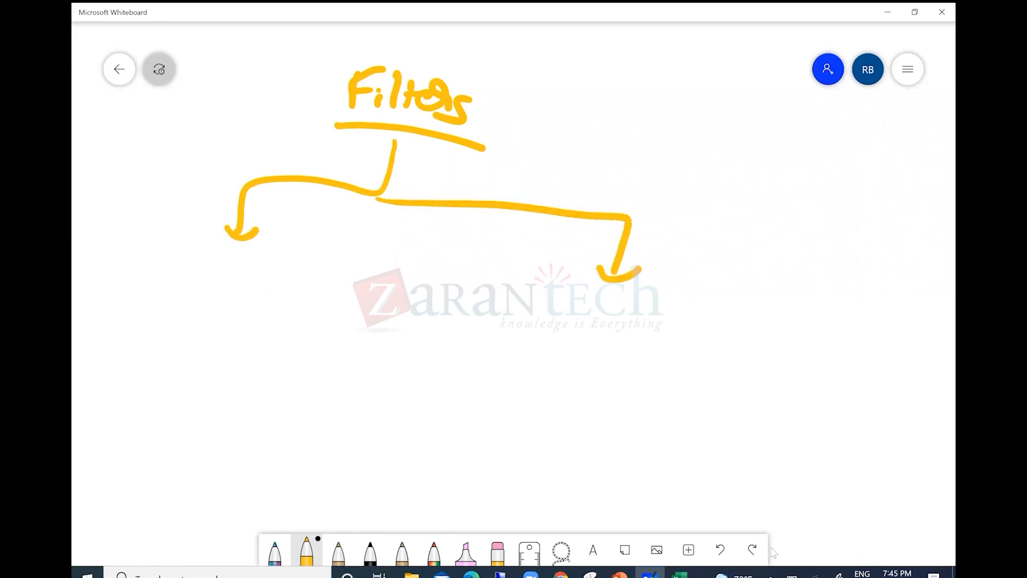
# Step: Handwrite "Main Filter" with "Complex" below it under the left arrow
pyautogui.moveTo(177, 280)
pyautogui.mouseDown()
pyautogui.moveTo(222, 277)
pyautogui.moveTo(234, 265)
pyautogui.moveTo(264, 304)
pyautogui.mouseUp()
pyautogui.moveTo(267, 265); pyautogui.dragTo(293, 262)
pyautogui.moveTo(268, 287)
pyautogui.mouseDown()
pyautogui.moveTo(286, 283)
pyautogui.moveTo(288, 297)
pyautogui.mouseUp()
pyautogui.click(294, 270)
pyautogui.moveTo(305, 262); pyautogui.dragTo(300, 298)
pyautogui.moveTo(317, 260)
pyautogui.mouseDown()
pyautogui.moveTo(314, 298)
pyautogui.moveTo(340, 282)
pyautogui.mouseUp()
pyautogui.moveTo(336, 282)
pyautogui.mouseDown()
pyautogui.moveTo(330, 297)
pyautogui.moveTo(357, 289)
pyautogui.mouseUp()
pyautogui.moveTo(354, 289); pyautogui.dragTo(363, 300)
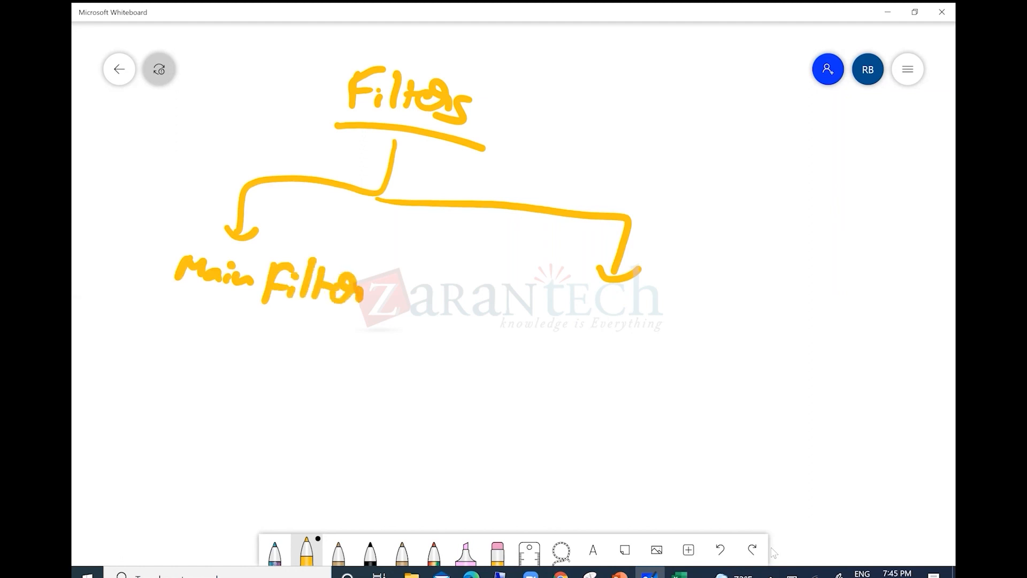
pyautogui.moveTo(206, 298)
pyautogui.mouseDown()
pyautogui.moveTo(184, 321)
pyautogui.moveTo(222, 313)
pyautogui.moveTo(208, 324)
pyautogui.moveTo(251, 325)
pyautogui.moveTo(248, 346)
pyautogui.mouseUp()
pyautogui.moveTo(248, 317); pyautogui.dragTo(272, 338)
pyautogui.moveTo(284, 329)
pyautogui.mouseDown()
pyautogui.moveTo(294, 325)
pyautogui.moveTo(296, 345)
pyautogui.mouseUp()
pyautogui.moveTo(306, 310)
pyautogui.mouseDown()
pyautogui.moveTo(320, 342)
pyautogui.moveTo(301, 343)
pyautogui.mouseUp()
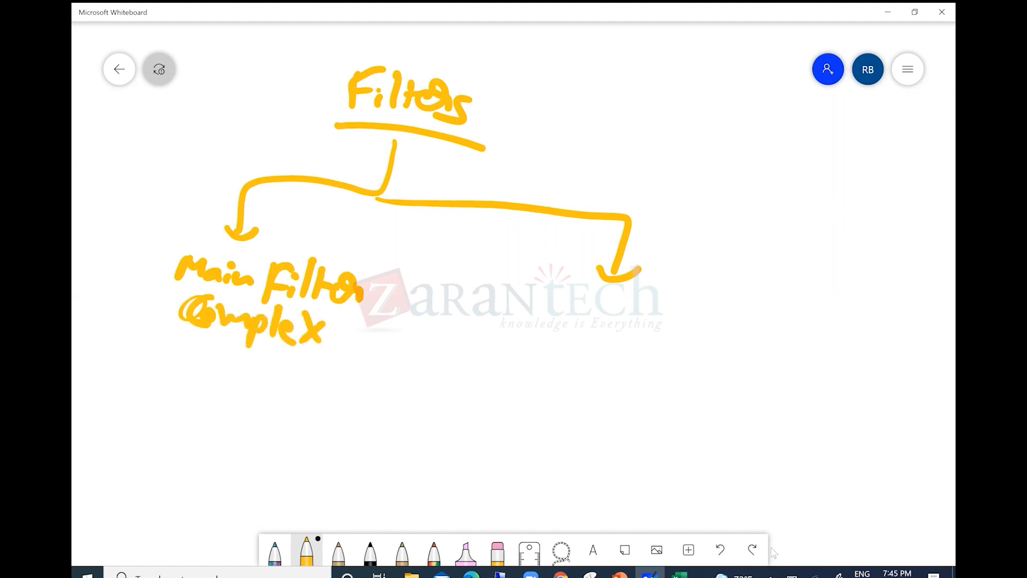
# Step: Handwrite "Simple" with "Segment" below it under the right arrow
pyautogui.moveTo(606, 306)
pyautogui.mouseDown()
pyautogui.moveTo(576, 329)
pyautogui.moveTo(604, 331)
pyautogui.mouseUp()
pyautogui.moveTo(604, 316); pyautogui.dragTo(638, 347)
pyautogui.moveTo(658, 330); pyautogui.dragTo(640, 367)
pyautogui.moveTo(649, 337)
pyautogui.mouseDown()
pyautogui.moveTo(666, 327)
pyautogui.moveTo(667, 354)
pyautogui.mouseUp()
pyautogui.moveTo(679, 348)
pyautogui.mouseDown()
pyautogui.moveTo(696, 338)
pyautogui.moveTo(690, 370)
pyautogui.mouseUp()
pyautogui.moveTo(583, 352)
pyautogui.mouseDown()
pyautogui.moveTo(579, 378)
pyautogui.moveTo(618, 377)
pyautogui.moveTo(589, 417)
pyautogui.mouseUp()
pyautogui.moveTo(621, 375); pyautogui.dragTo(705, 425)
pyautogui.moveTo(709, 412); pyautogui.dragTo(739, 420)
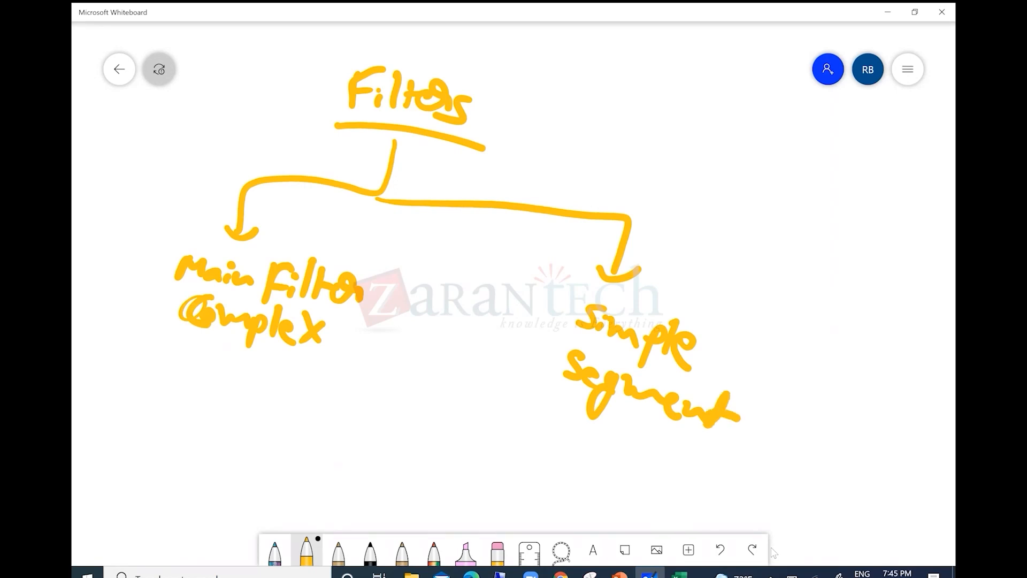
# Step: Write the underlined example "MType = FERT" below "Complex" and add a check mark beside "Main Filter"
pyautogui.moveTo(167, 350)
pyautogui.mouseDown()
pyautogui.moveTo(163, 369)
pyautogui.moveTo(213, 355)
pyautogui.moveTo(197, 375)
pyautogui.mouseUp()
pyautogui.moveTo(208, 363)
pyautogui.mouseDown()
pyautogui.moveTo(217, 375)
pyautogui.moveTo(199, 400)
pyautogui.moveTo(239, 376)
pyautogui.moveTo(250, 396)
pyautogui.moveTo(270, 384)
pyautogui.moveTo(263, 392)
pyautogui.mouseUp()
pyautogui.moveTo(281, 381)
pyautogui.mouseDown()
pyautogui.moveTo(289, 379)
pyautogui.moveTo(278, 405)
pyautogui.mouseUp()
pyautogui.moveTo(284, 395)
pyautogui.mouseDown()
pyautogui.moveTo(299, 396)
pyautogui.moveTo(297, 406)
pyautogui.mouseUp()
pyautogui.moveTo(302, 390)
pyautogui.mouseDown()
pyautogui.moveTo(324, 383)
pyautogui.moveTo(317, 404)
pyautogui.mouseUp()
pyautogui.moveTo(293, 406)
pyautogui.mouseDown()
pyautogui.moveTo(362, 425)
pyautogui.moveTo(372, 403)
pyautogui.mouseUp()
pyautogui.moveTo(364, 402); pyautogui.dragTo(359, 429)
pyautogui.moveTo(142, 391); pyautogui.dragTo(368, 455)
pyautogui.moveTo(140, 258); pyautogui.dragTo(203, 239)
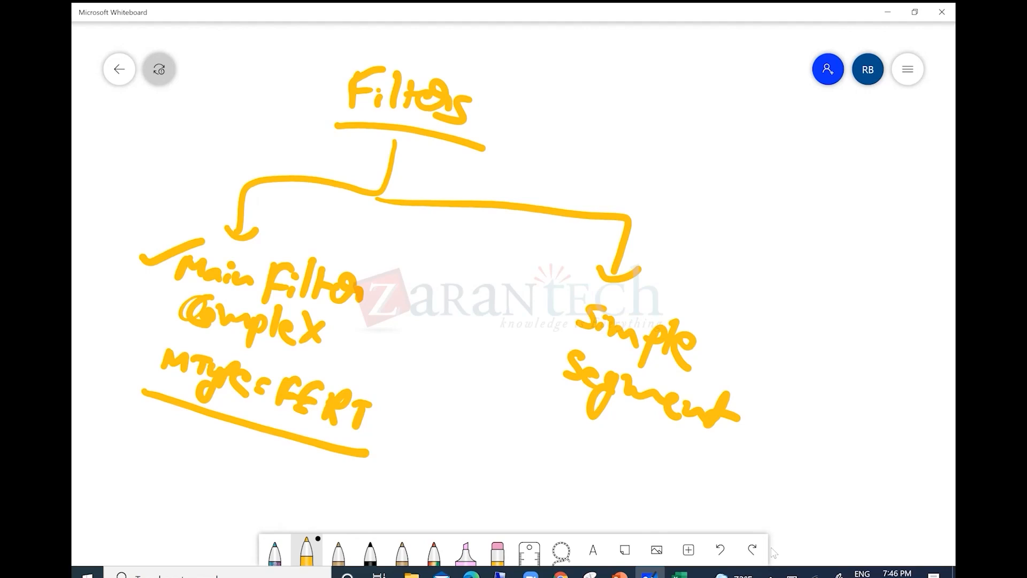
# Step: Write the example "Plant: 100, 101" below "Segment" and circle "Main Filter"
pyautogui.moveTo(544, 445)
pyautogui.mouseDown()
pyautogui.moveTo(568, 435)
pyautogui.moveTo(600, 450)
pyautogui.moveTo(620, 441)
pyautogui.mouseUp()
pyautogui.moveTo(623, 433)
pyautogui.mouseDown()
pyautogui.moveTo(632, 461)
pyautogui.moveTo(644, 449)
pyautogui.moveTo(675, 477)
pyautogui.moveTo(704, 467)
pyautogui.mouseUp()
pyautogui.click(650, 456)
pyautogui.click(647, 466)
pyautogui.moveTo(723, 468); pyautogui.dragTo(722, 469)
pyautogui.moveTo(718, 488)
pyautogui.mouseDown()
pyautogui.moveTo(752, 493)
pyautogui.moveTo(767, 480)
pyautogui.moveTo(782, 499)
pyautogui.mouseUp()
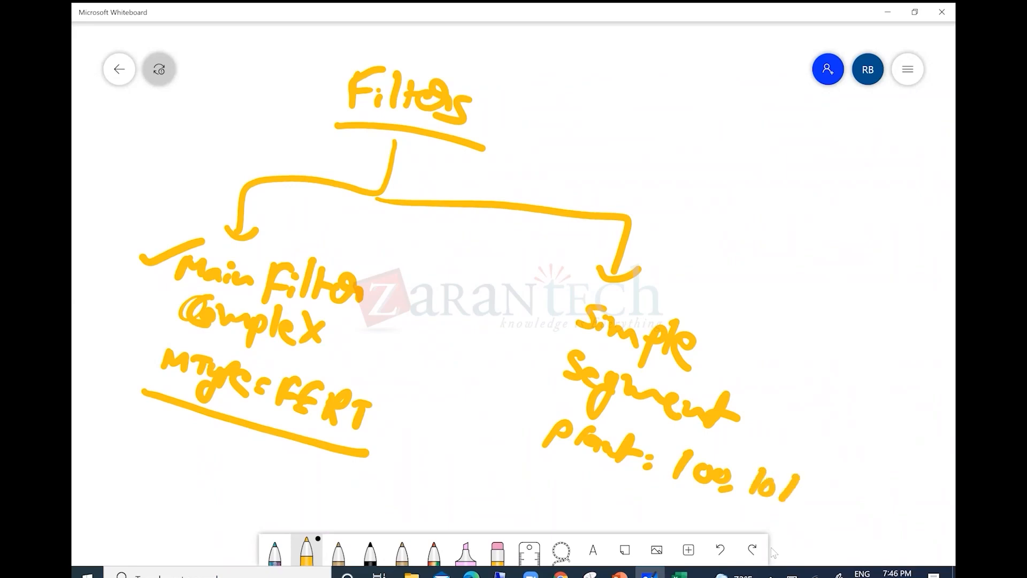
pyautogui.moveTo(364, 274)
pyautogui.mouseDown()
pyautogui.moveTo(292, 238)
pyautogui.moveTo(217, 291)
pyautogui.moveTo(381, 275)
pyautogui.mouseUp()
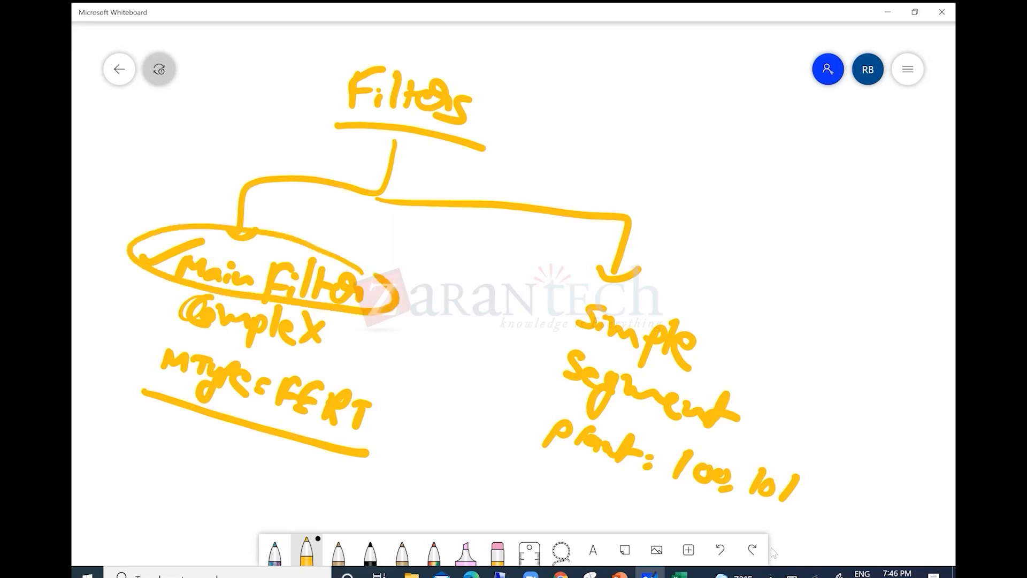
# Step: Switch to the SAP outbound implementation table and copy the filter object MDG_BS_MAT from the I_MAT_V2 row
pyautogui.click(498, 574)
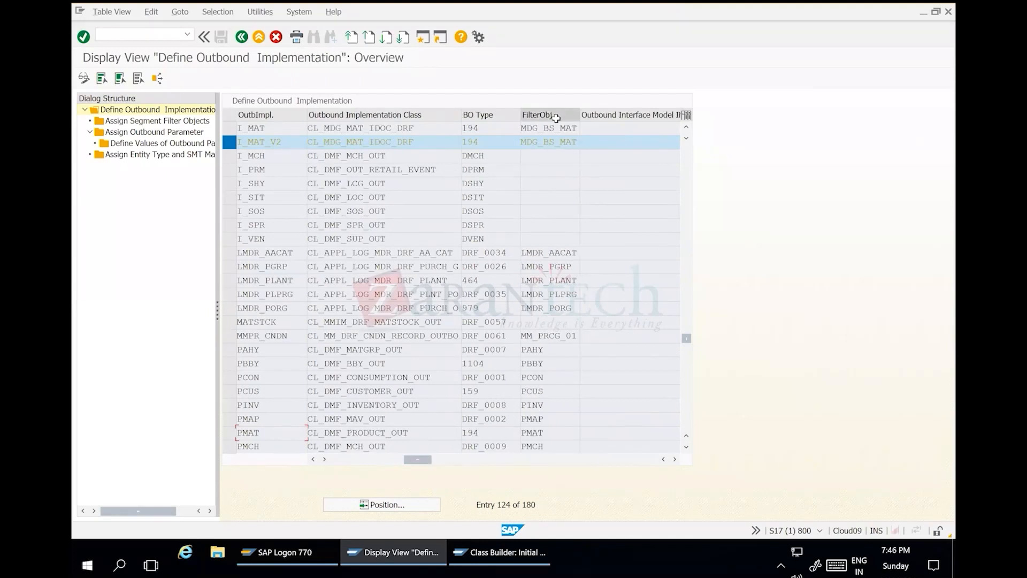
pyautogui.moveTo(524, 141); pyautogui.dragTo(590, 158)
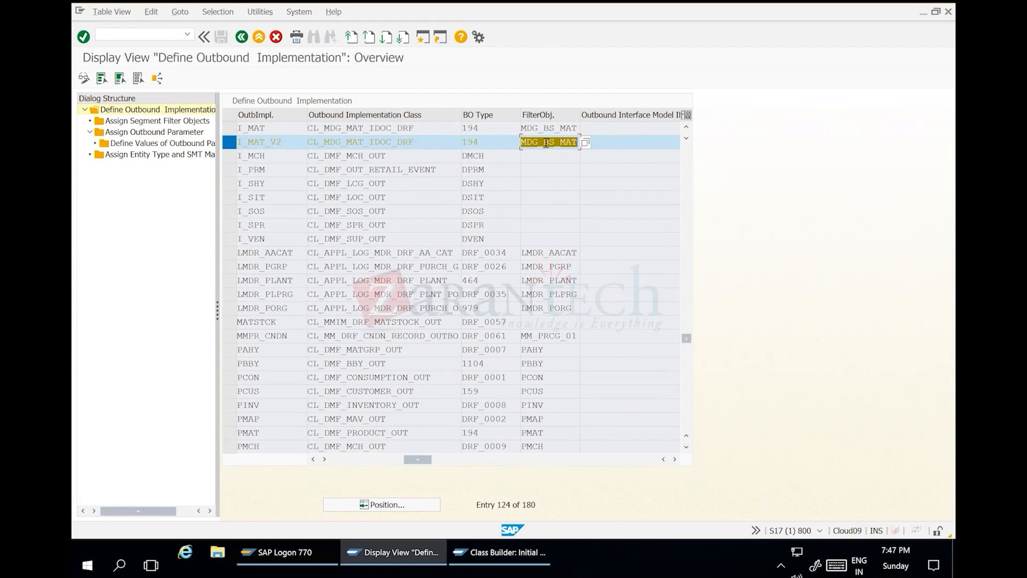
pyautogui.doubleClick(281, 141)
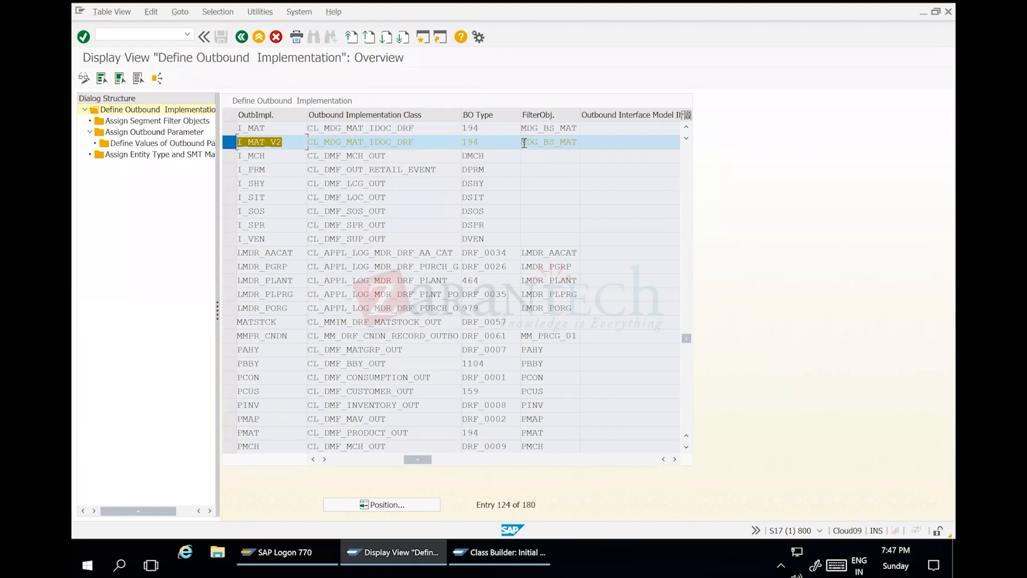
pyautogui.moveTo(526, 142); pyautogui.dragTo(591, 146)
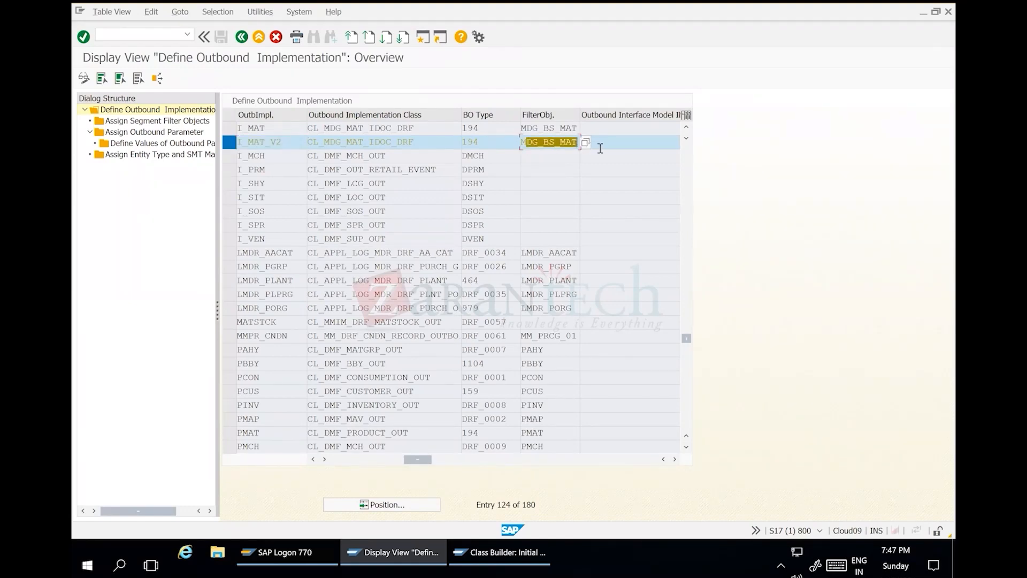
pyautogui.moveTo(522, 142); pyautogui.dragTo(584, 143)
pyautogui.hotkey('ctrl', 'c')
# Step: Switch to the Excel notes and examine the filter criteria in column H, including the T1 entries in H3 and H4
pyautogui.click(617, 9)
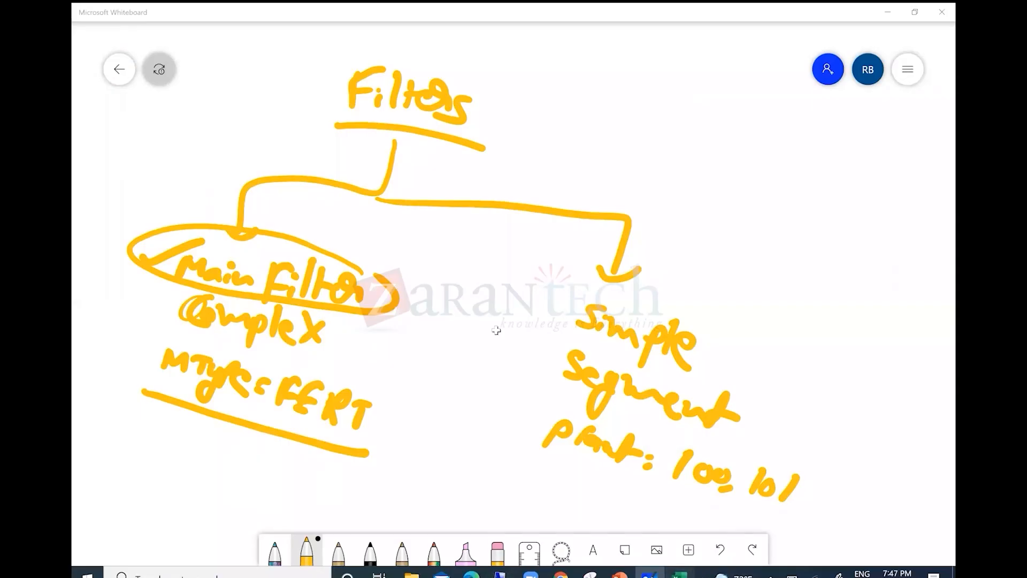
pyautogui.hotkey('alt', 'Tab')
pyautogui.click(423, 205)
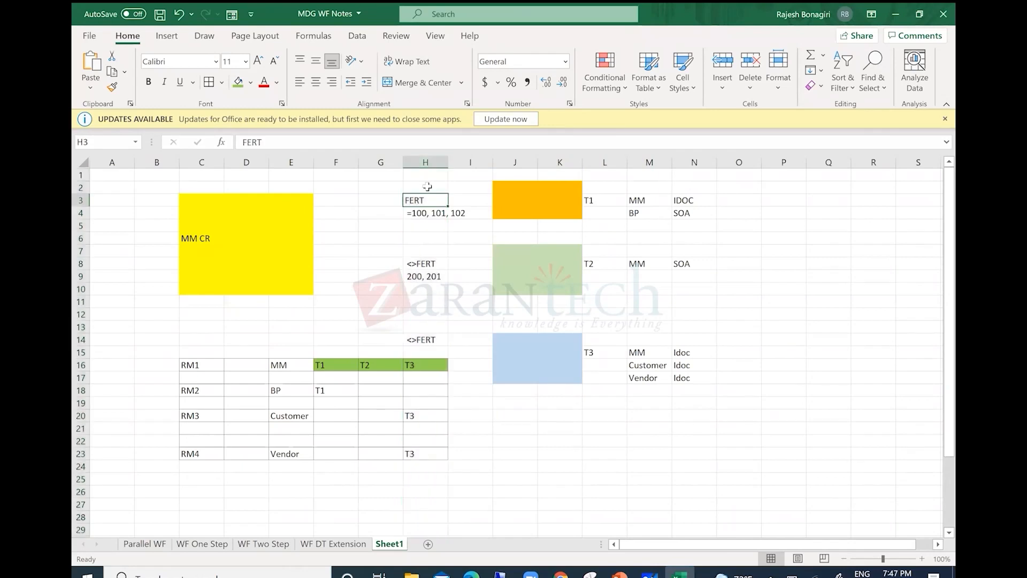
pyautogui.click(470, 184)
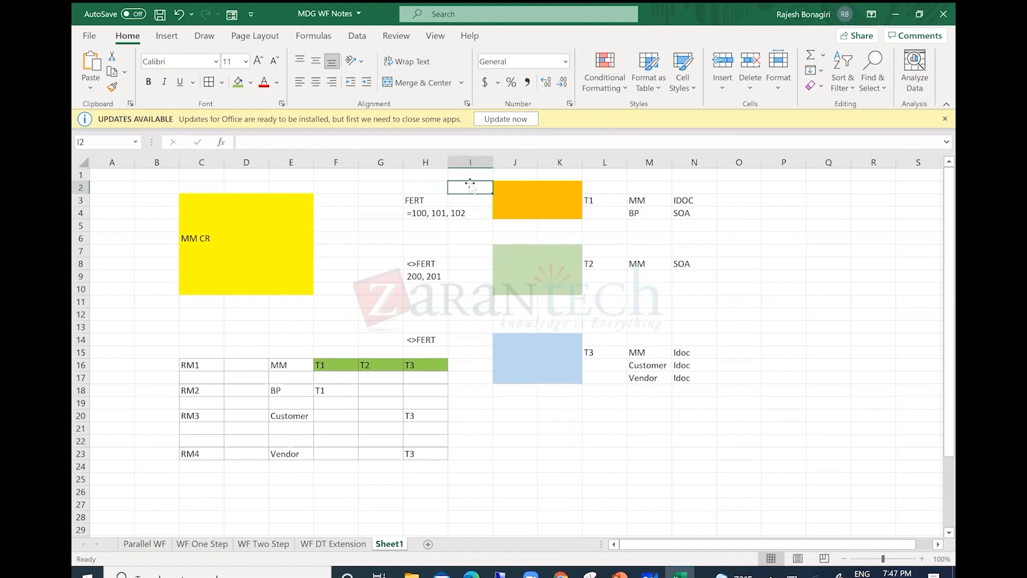
pyautogui.click(435, 163)
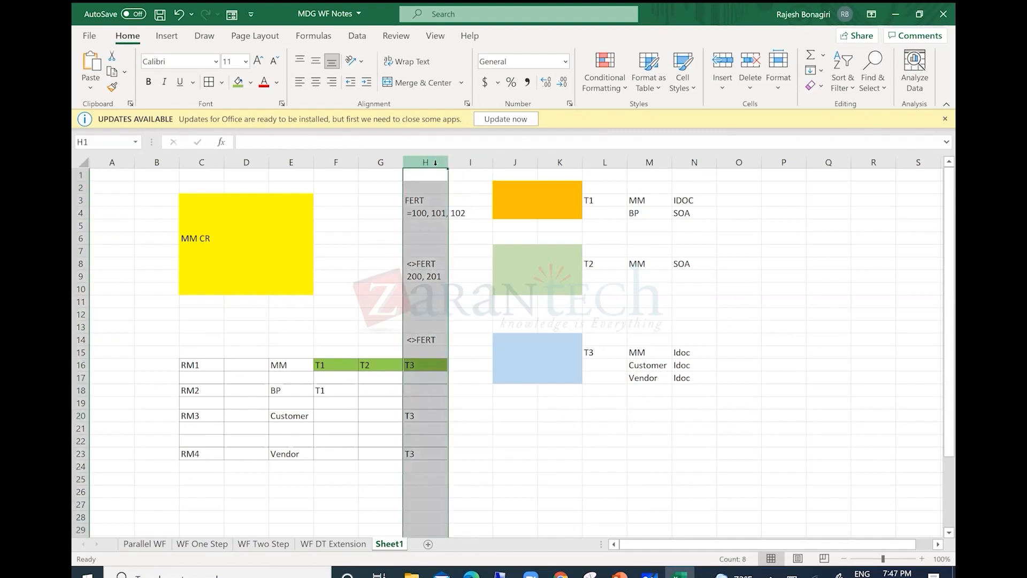
pyautogui.click(421, 214)
pyautogui.click(422, 197)
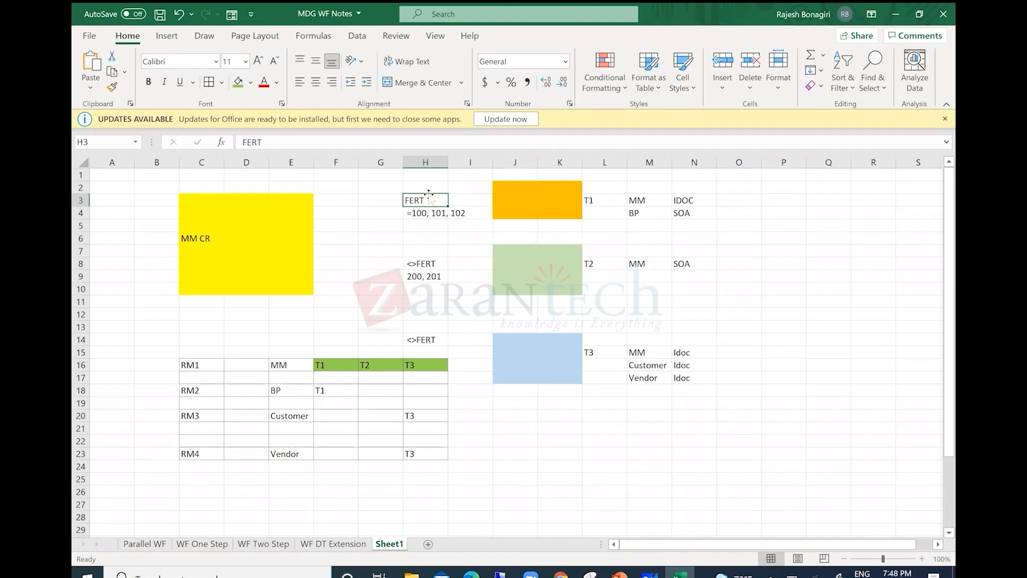
pyautogui.click(471, 163)
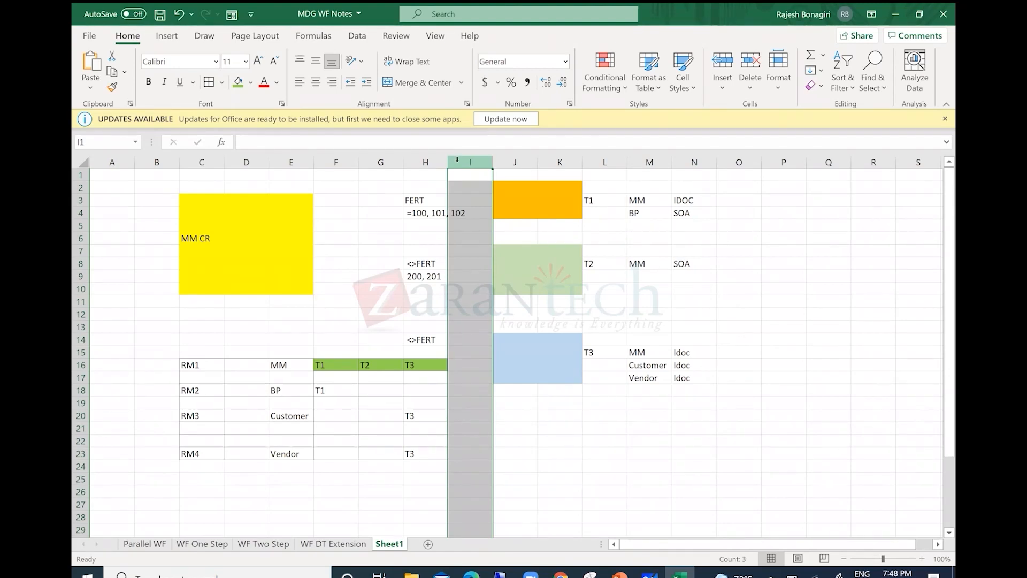
pyautogui.click(417, 161)
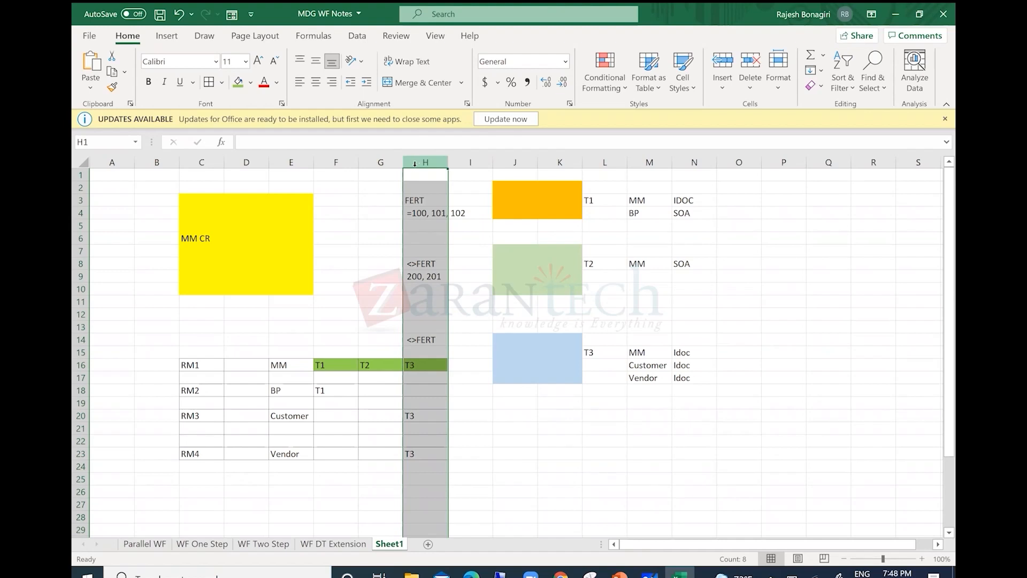
pyautogui.click(477, 170)
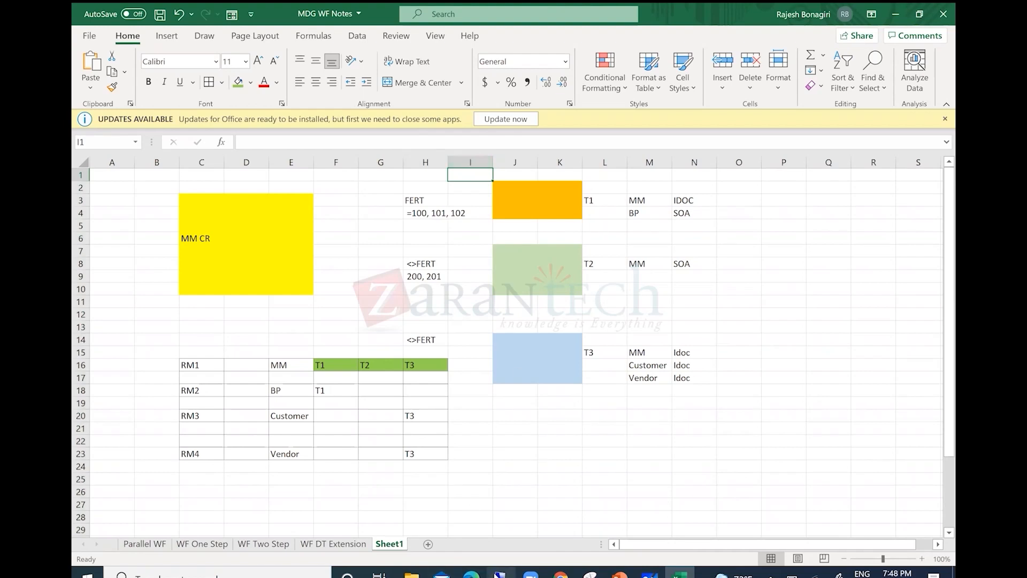
# Step: Return to SAP, leave the outbound implementation view and open the Define Filter Objects activity, accepting the cross-client notice
pyautogui.click(500, 574)
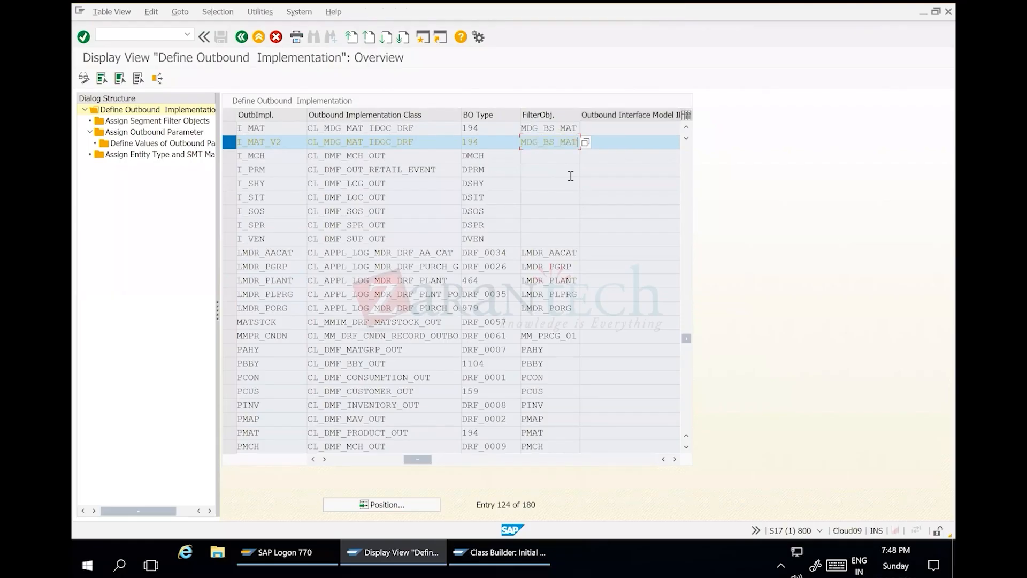
pyautogui.click(242, 38)
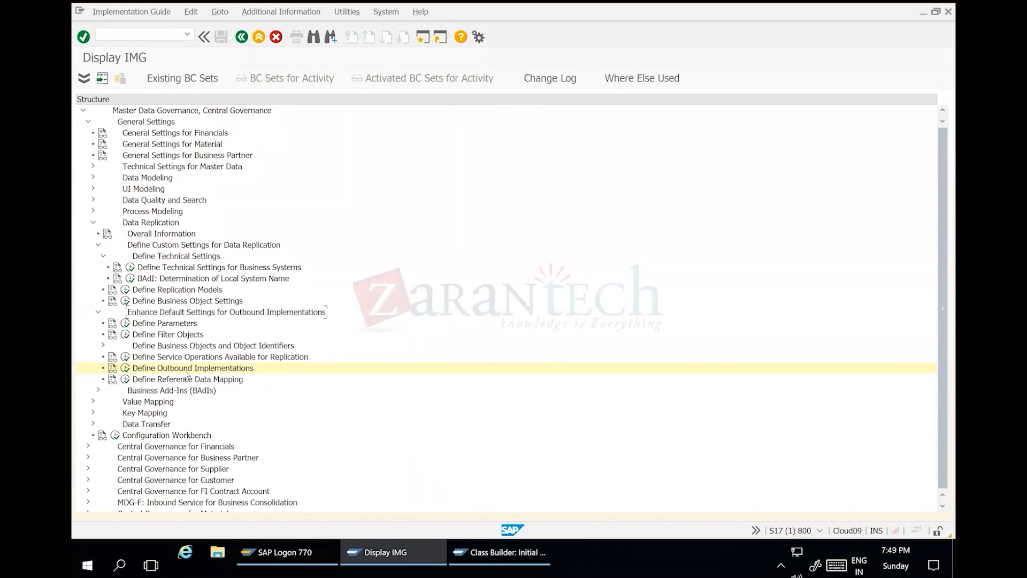
pyautogui.click(125, 334)
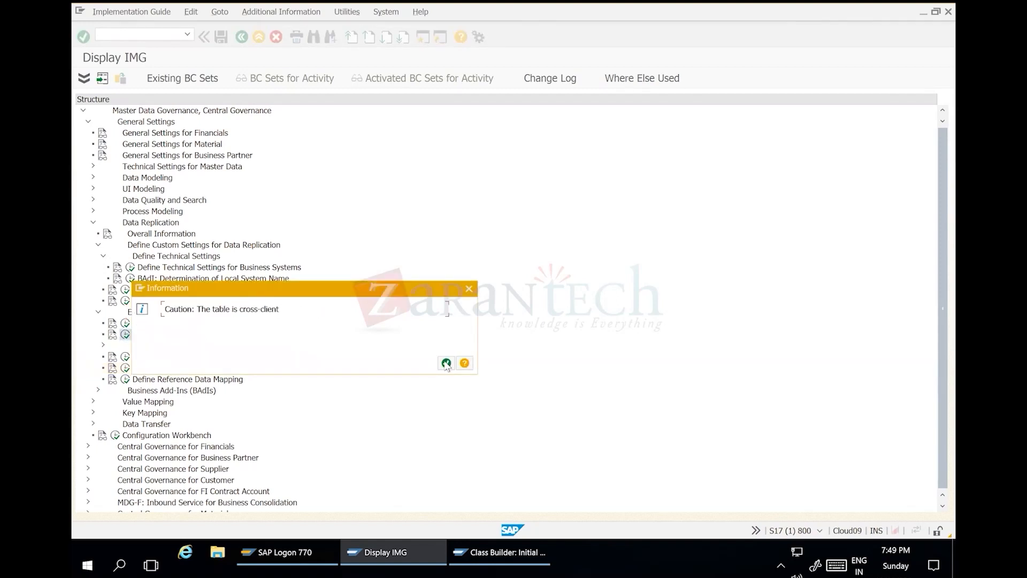
pyautogui.click(446, 364)
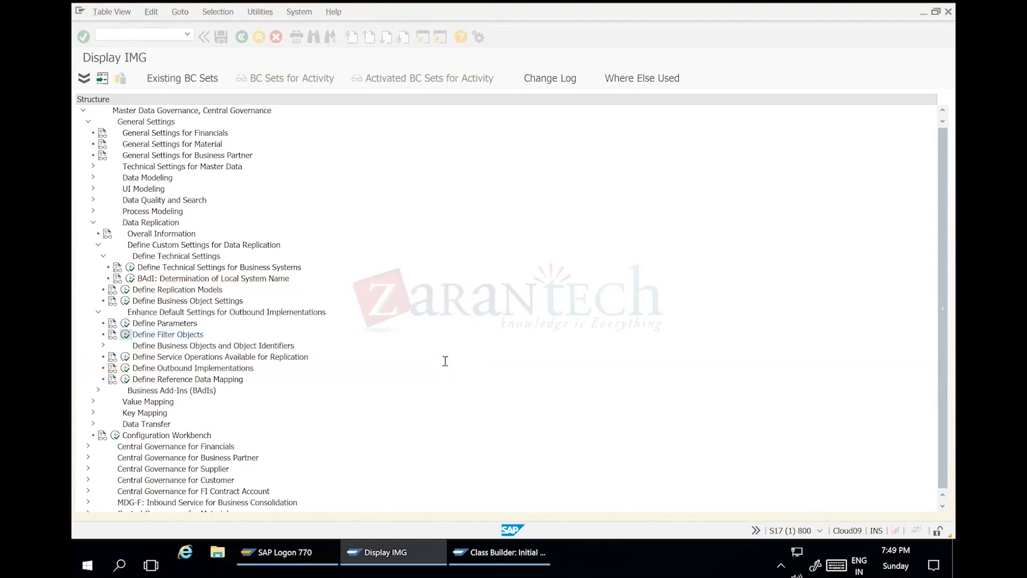
# Step: Locate the filter object MDG_BS_MAT and display its assigned filters, including their filter classes
pyautogui.click(415, 505)
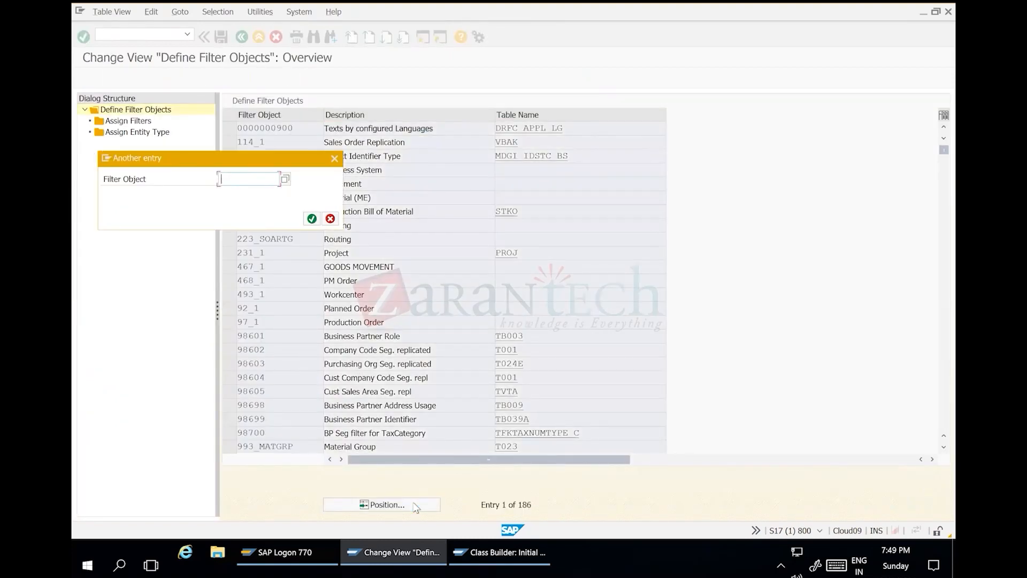
pyautogui.hotkey('ctrl', 'v')
pyautogui.press('Return')
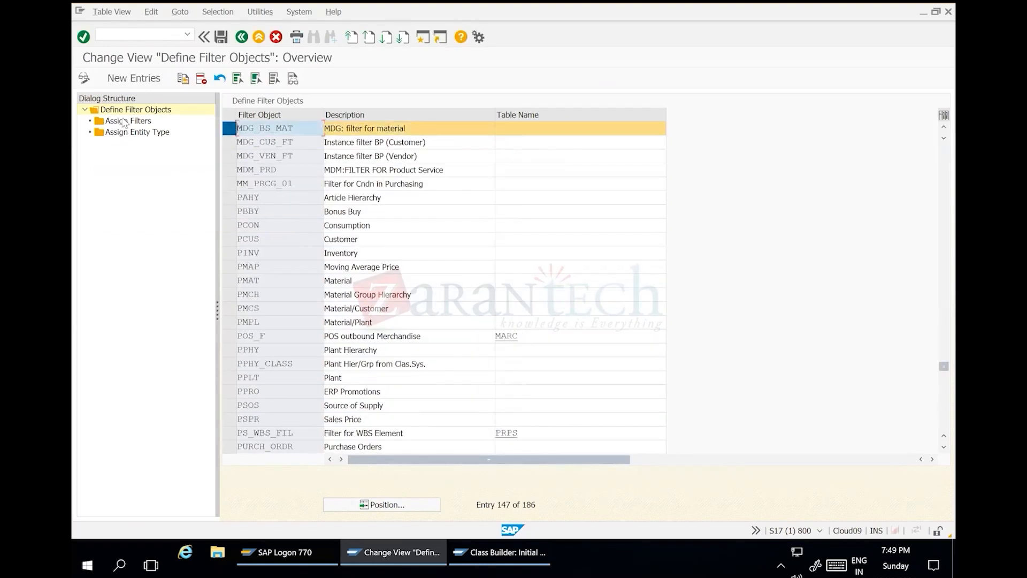
pyautogui.doubleClick(124, 121)
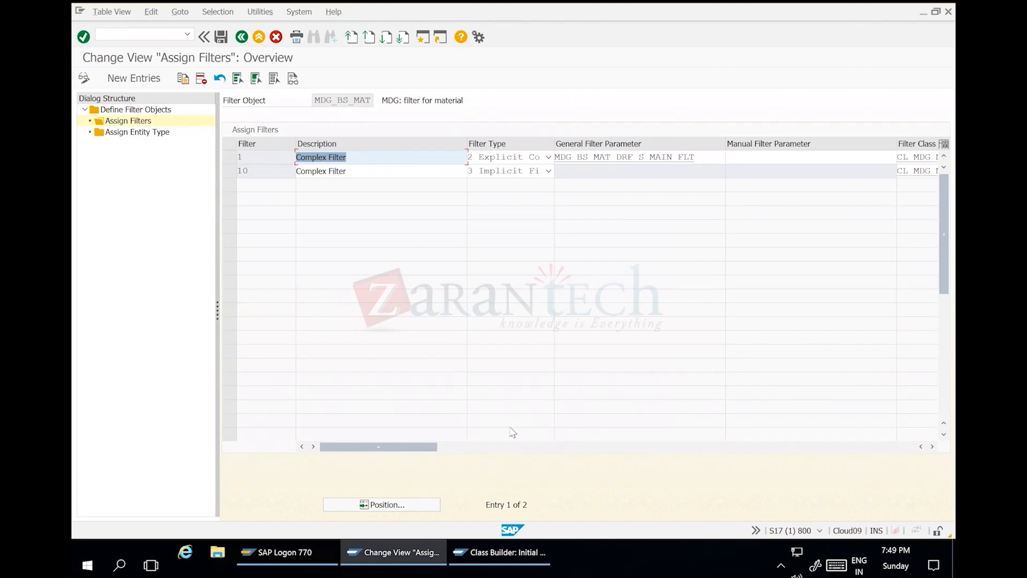
pyautogui.hscroll(5, 658, 395)
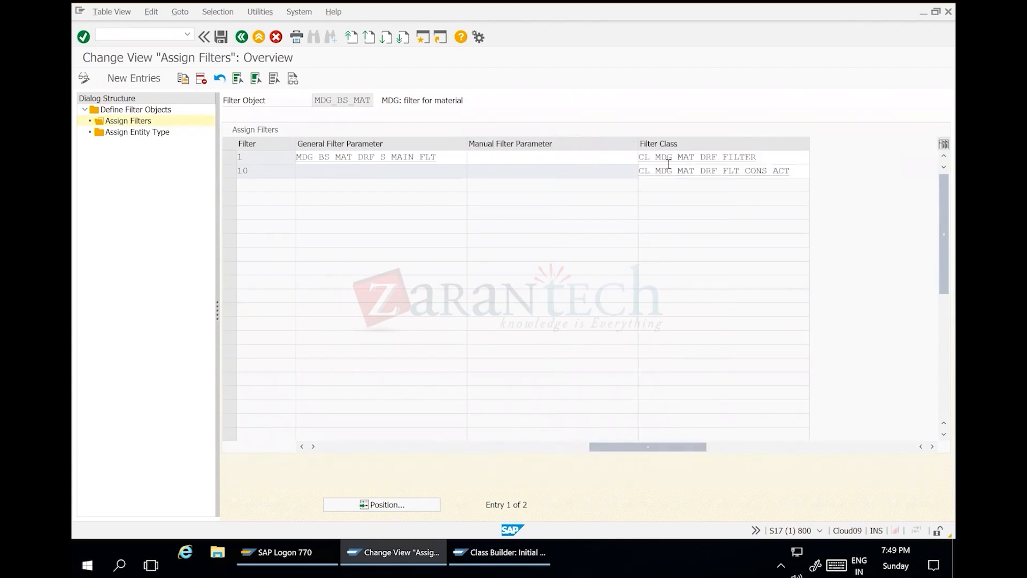
# Step: Open the filter class CL_MDG_MAT_DRF_FILTER and display the parameters of its IF_DRF_FILTER~APPLY_FILTER method
pyautogui.doubleClick(688, 160)
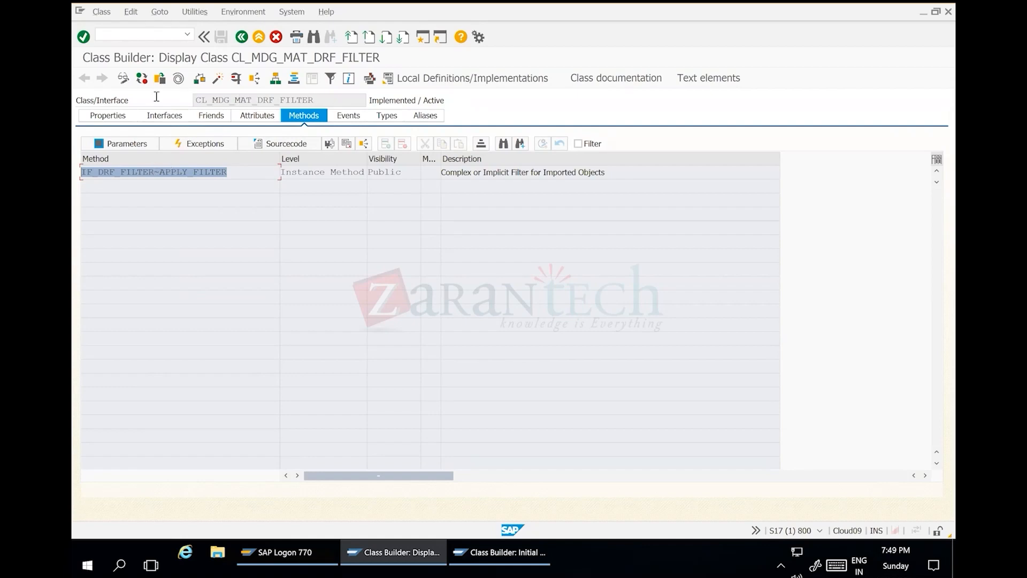
pyautogui.moveTo(315, 100); pyautogui.dragTo(156, 97)
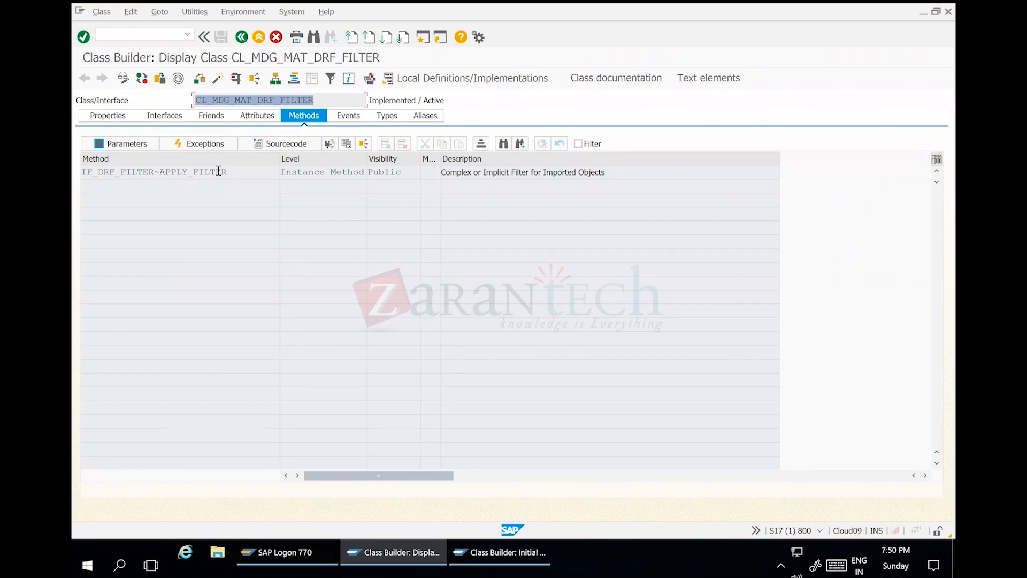
pyautogui.click(183, 174)
pyautogui.click(111, 145)
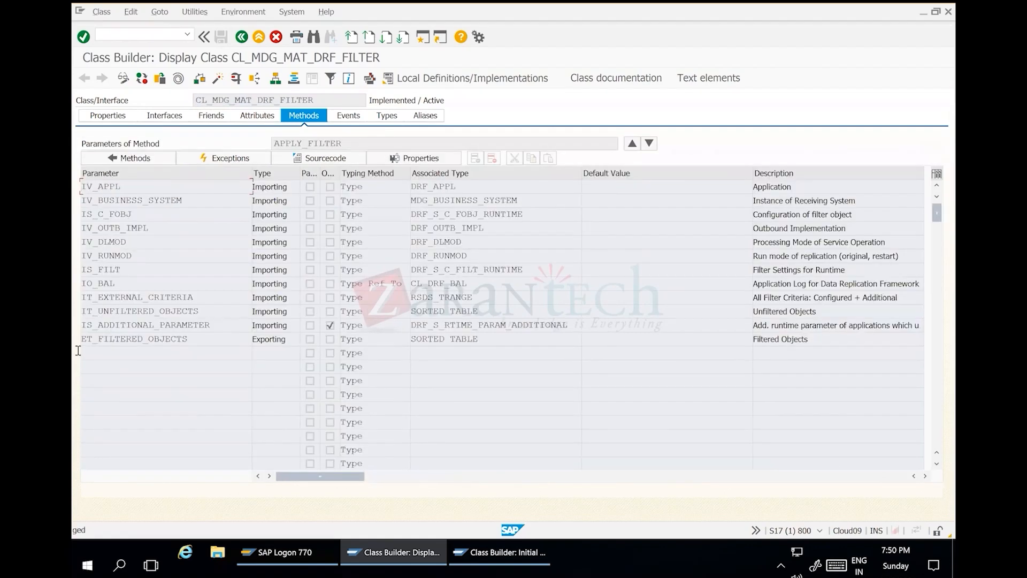
# Step: Examine the exporting parameter ET_FILTERED_OBJECTS of APPLY_FILTER and return to the class's method list
pyautogui.click(78, 350)
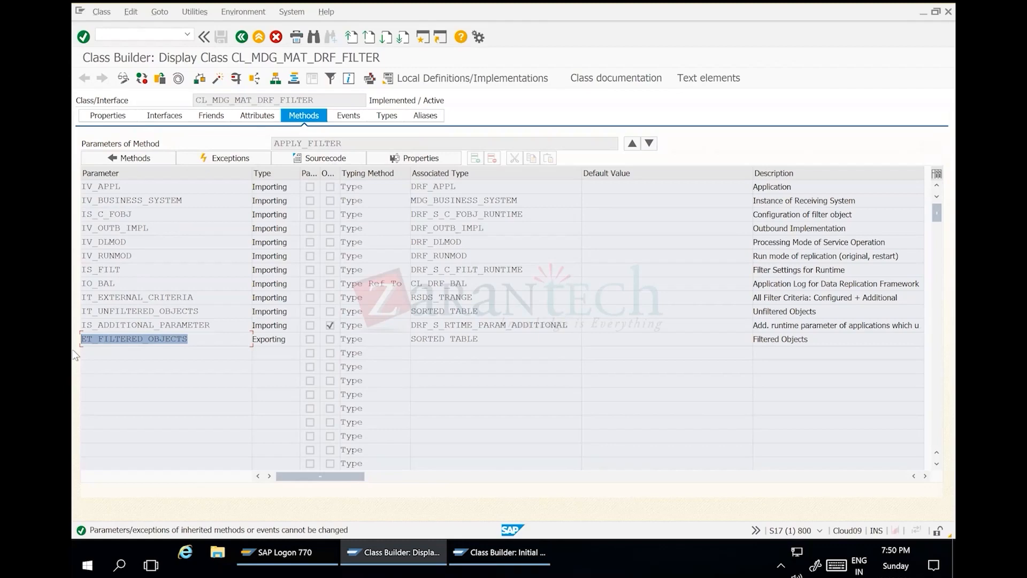
pyautogui.doubleClick(102, 341)
pyautogui.click(125, 341)
pyautogui.moveTo(204, 341); pyautogui.dragTo(76, 336)
pyautogui.click(135, 159)
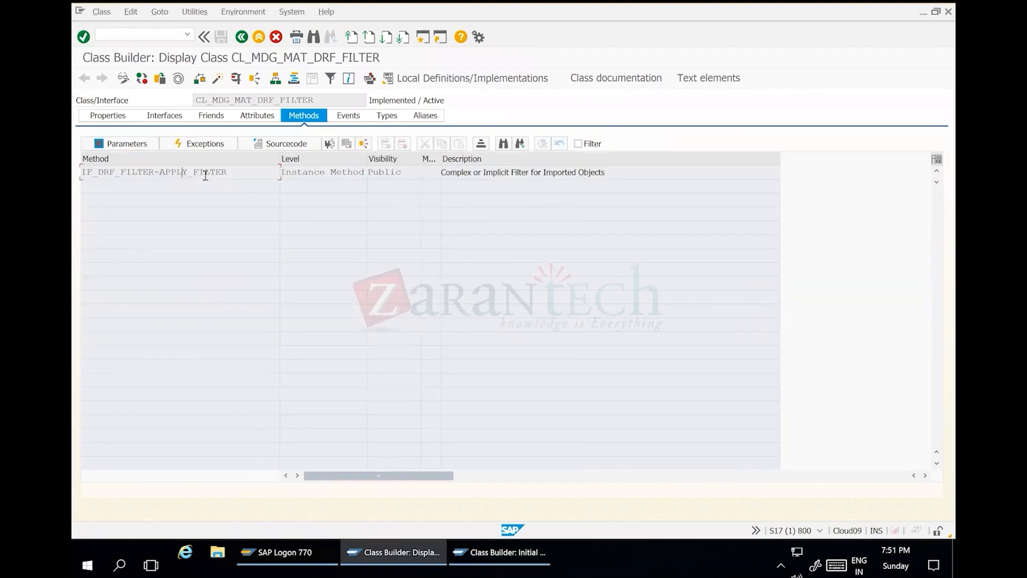
# Step: Open the APPLY_FILTER source code and set an external breakpoint on the READ TABLE it_external_criteria statement at line 42
pyautogui.doubleClick(207, 173)
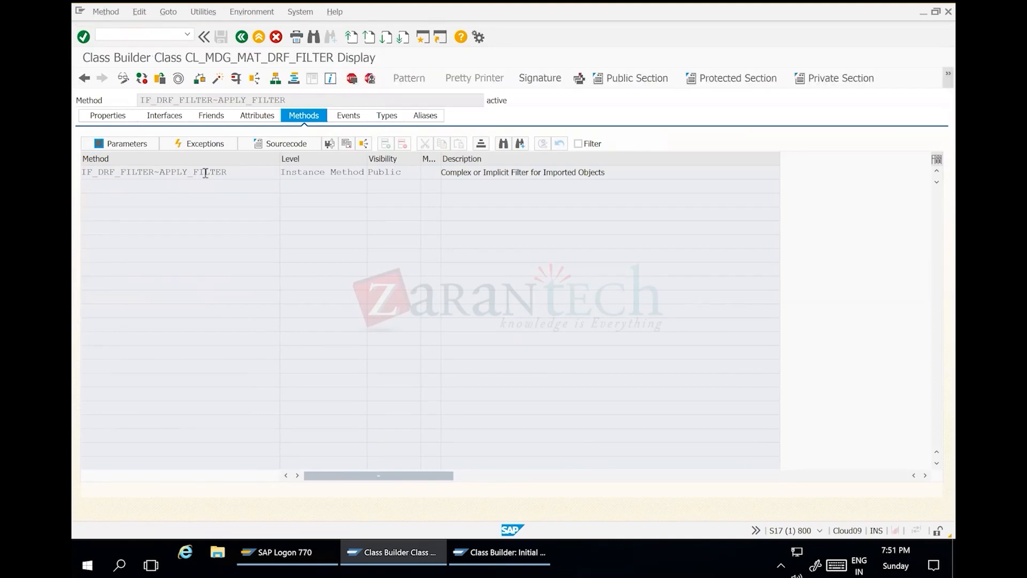
pyautogui.scroll(-4, 182, 400)
pyautogui.click(179, 404)
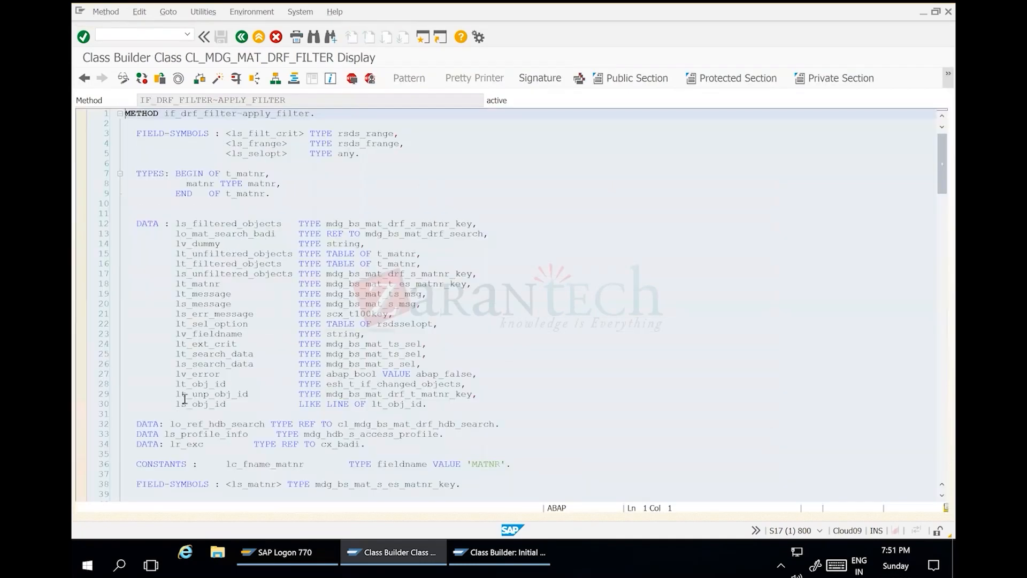
pyautogui.click(369, 79)
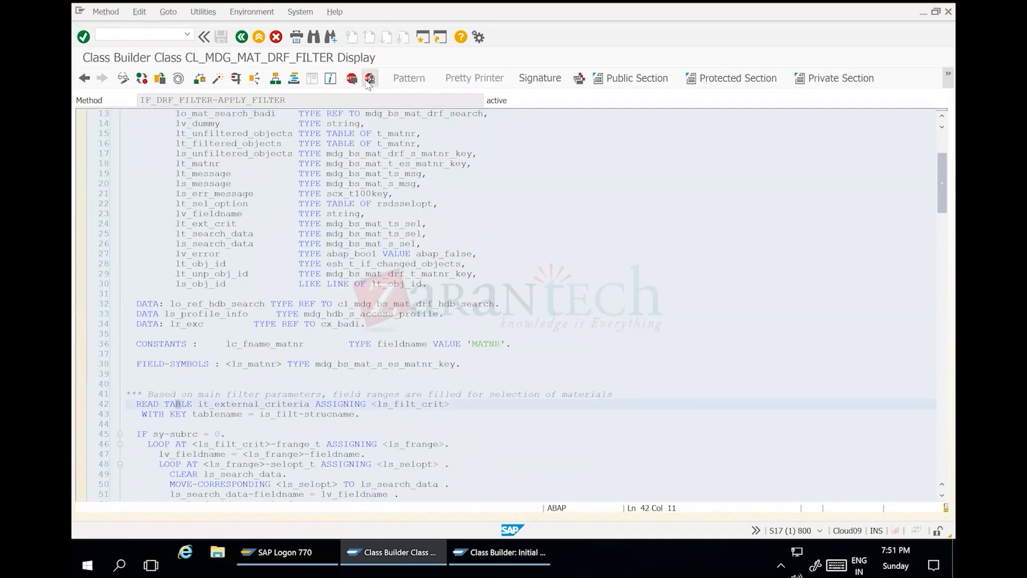
# Step: Check the ABAP Editor's user-specific debugging settings for external requests and close them without changes
pyautogui.click(239, 41)
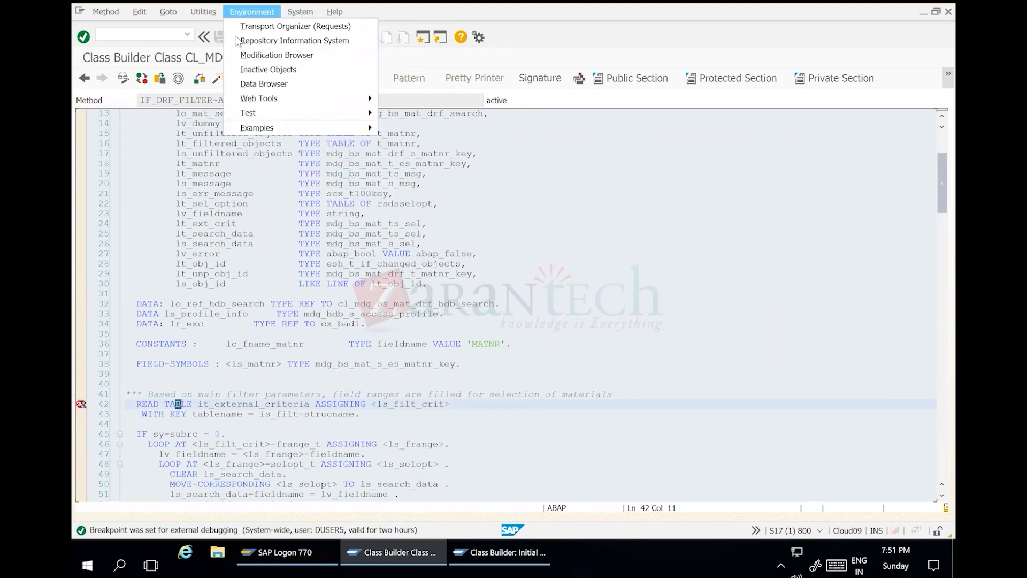
pyautogui.moveTo(205, 13)
pyautogui.click(213, 28)
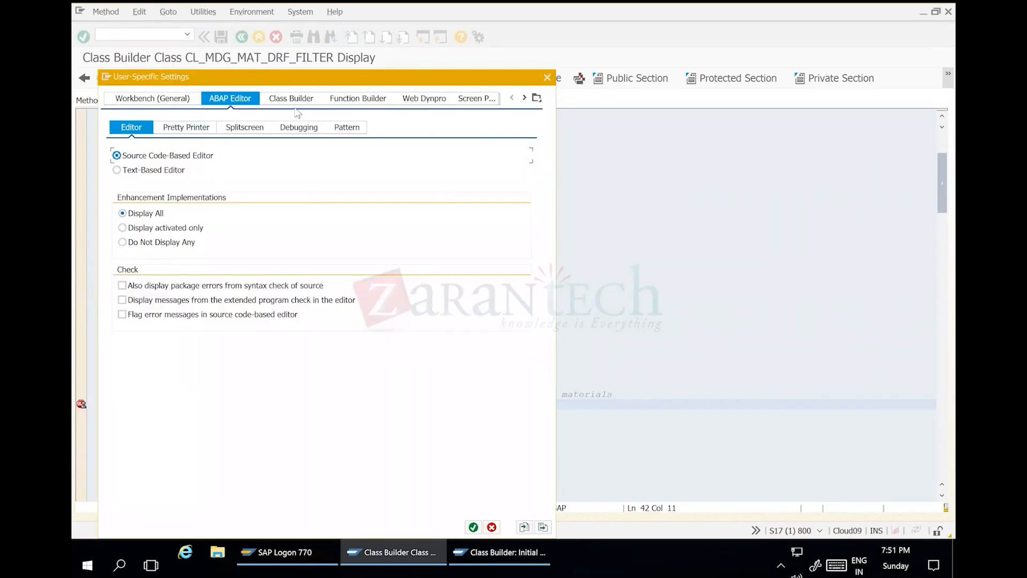
pyautogui.click(303, 128)
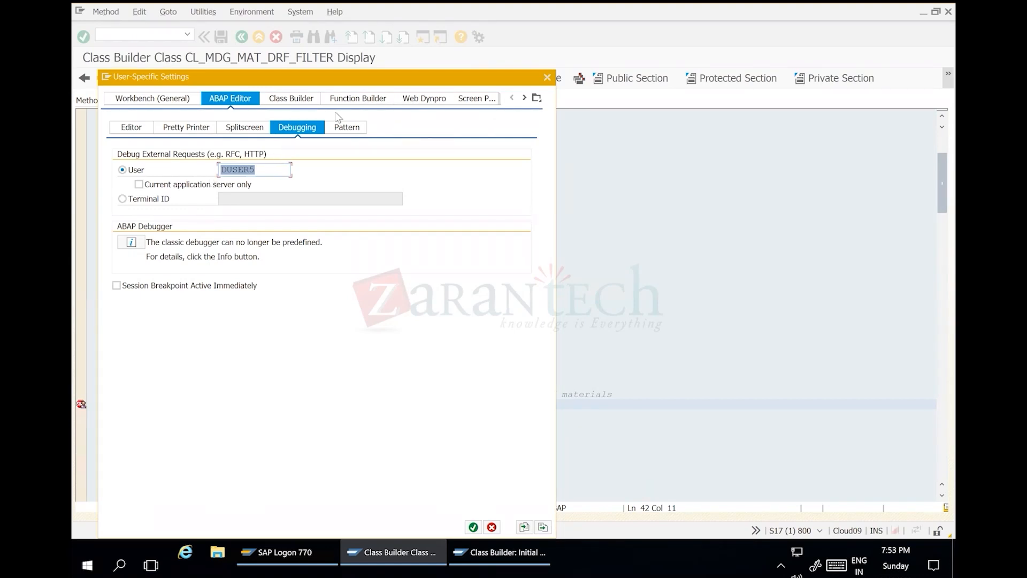
pyautogui.click(550, 76)
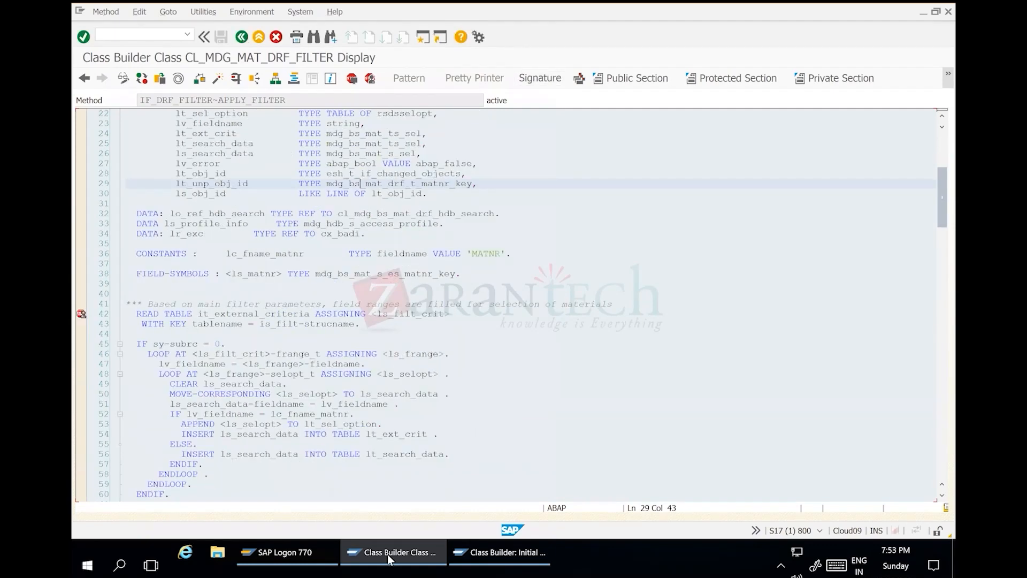
# Step: Leave the Class Builder in the second session and return the first session from the filter class to the IMG structure
pyautogui.click(487, 553)
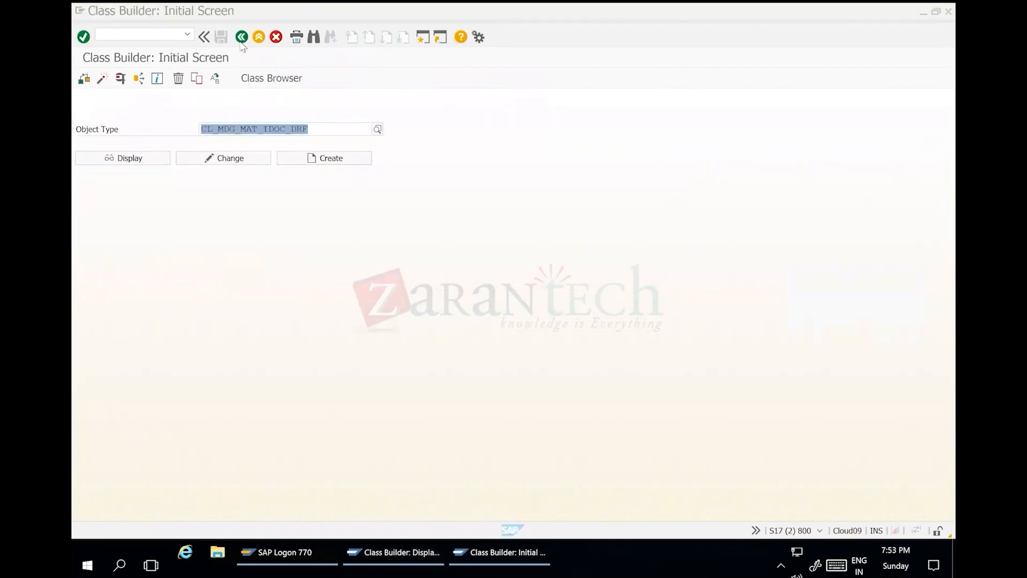
pyautogui.click(242, 37)
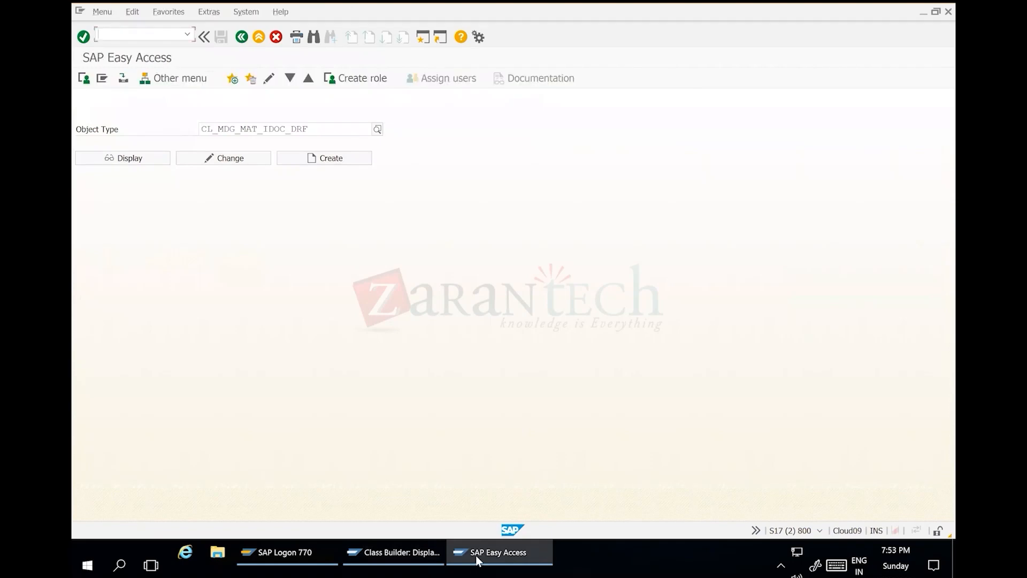
pyautogui.click(381, 556)
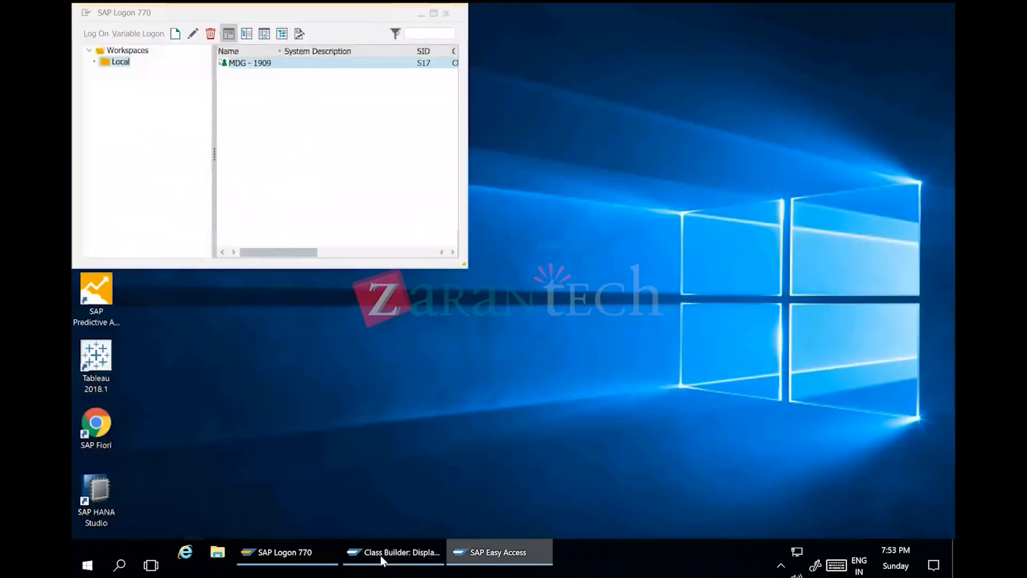
pyautogui.click(380, 555)
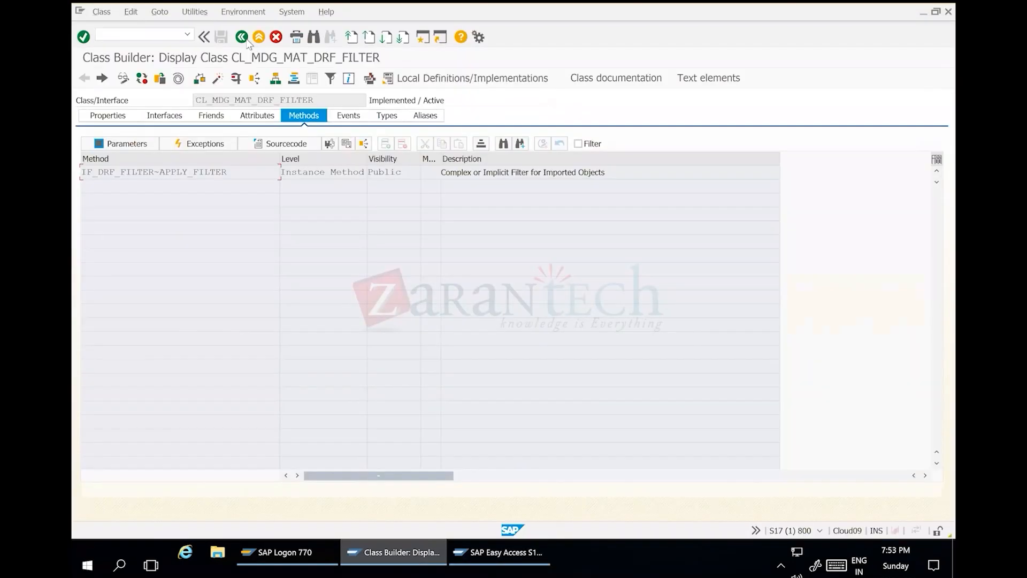
pyautogui.click(245, 40)
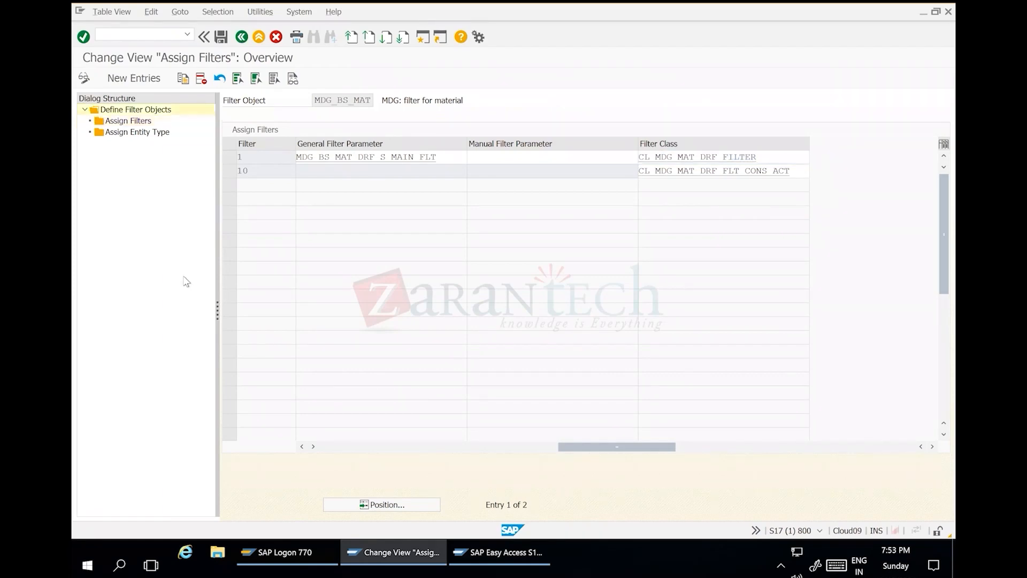
pyautogui.press('F3')
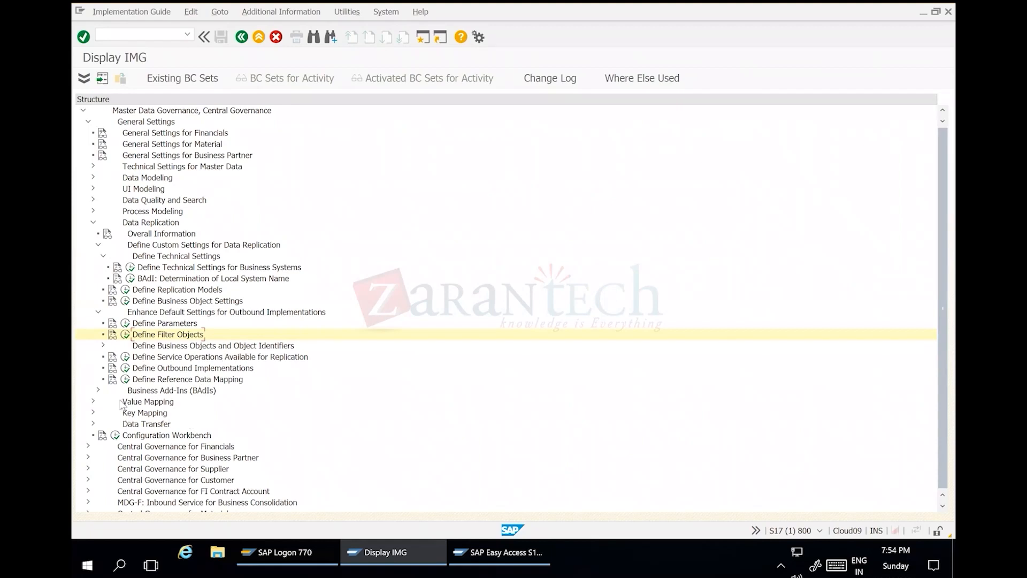
# Step: Open Define Outbound Implementations, accept the cross-client notice, and display the segment filter objects assigned to I_MAT_V2
pyautogui.click(125, 368)
pyautogui.click(447, 363)
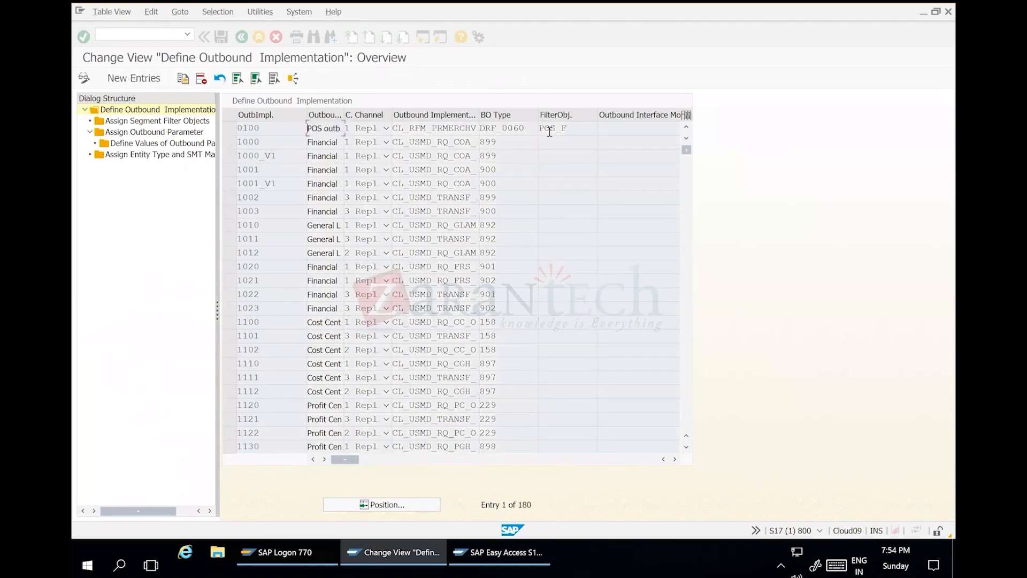
pyautogui.click(612, 142)
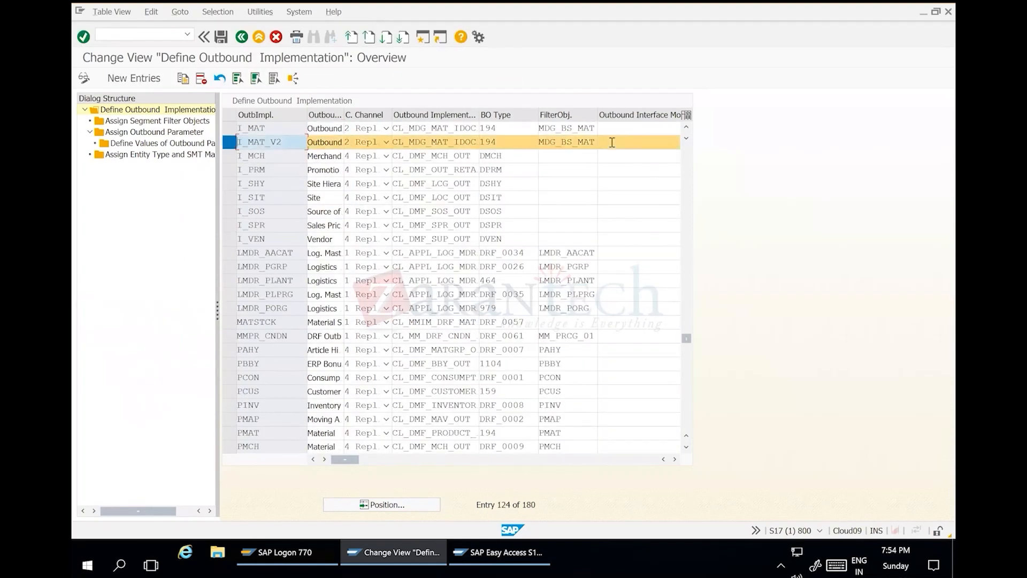
pyautogui.moveTo(544, 142); pyautogui.dragTo(572, 142)
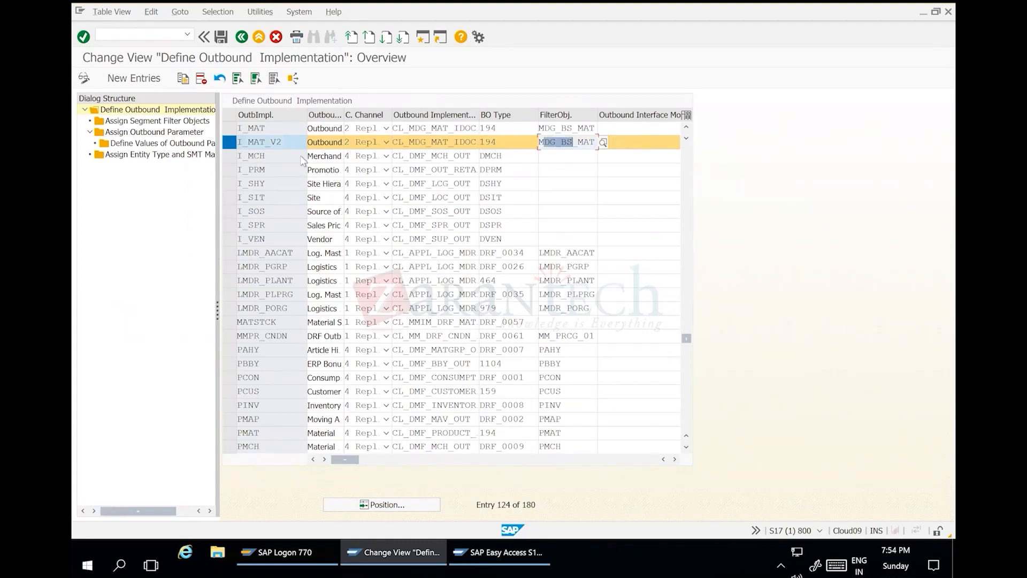
pyautogui.hotkey('shift', 'End')
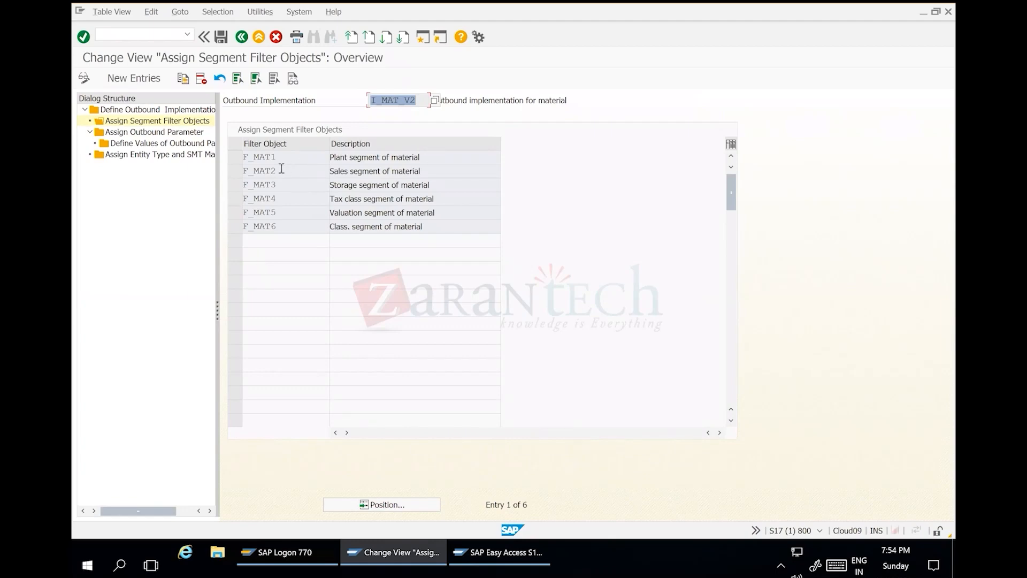
# Step: Examine the segment filter objects F_MAT1 to F_MAT6 of I_MAT_V2 and return to the IMG structure
pyautogui.press('Tab')
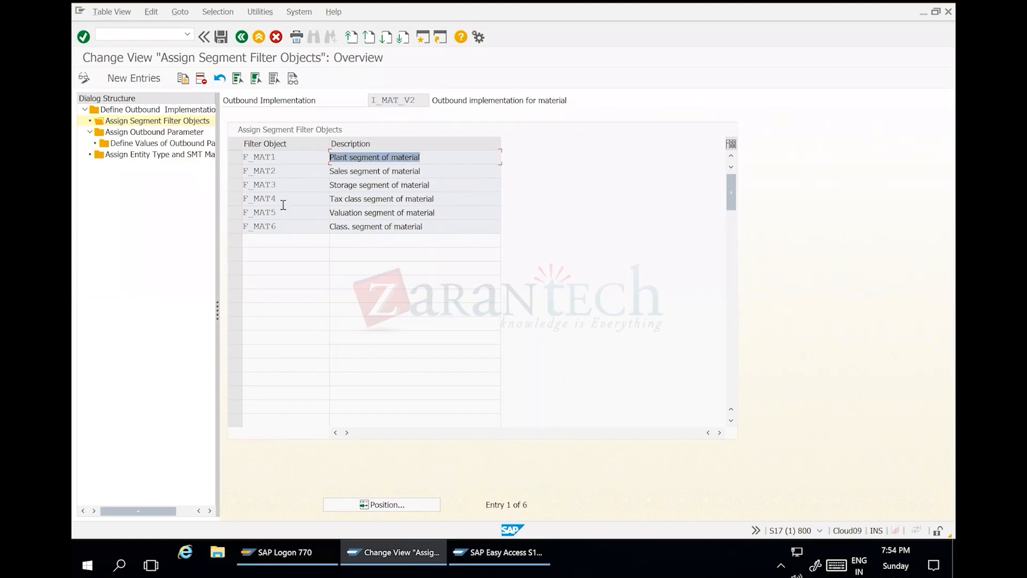
pyautogui.click(404, 201)
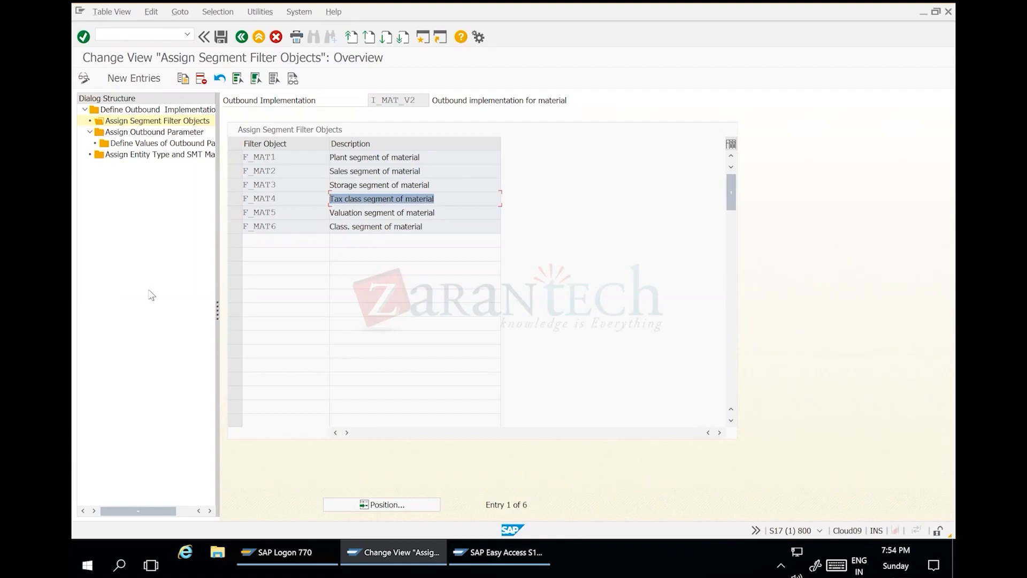
pyautogui.press('Down')
pyautogui.press('Down')
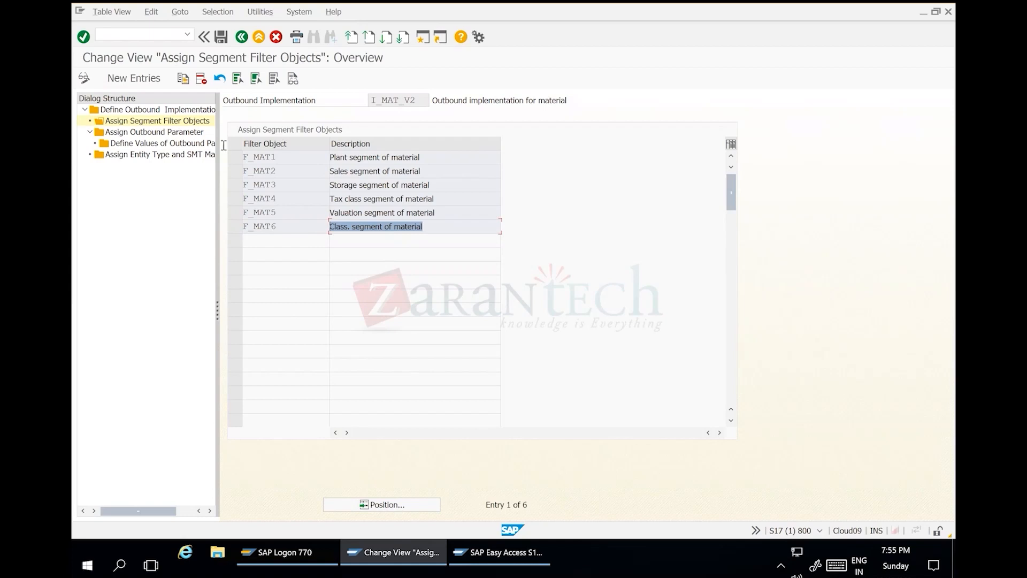
pyautogui.press('Tab')
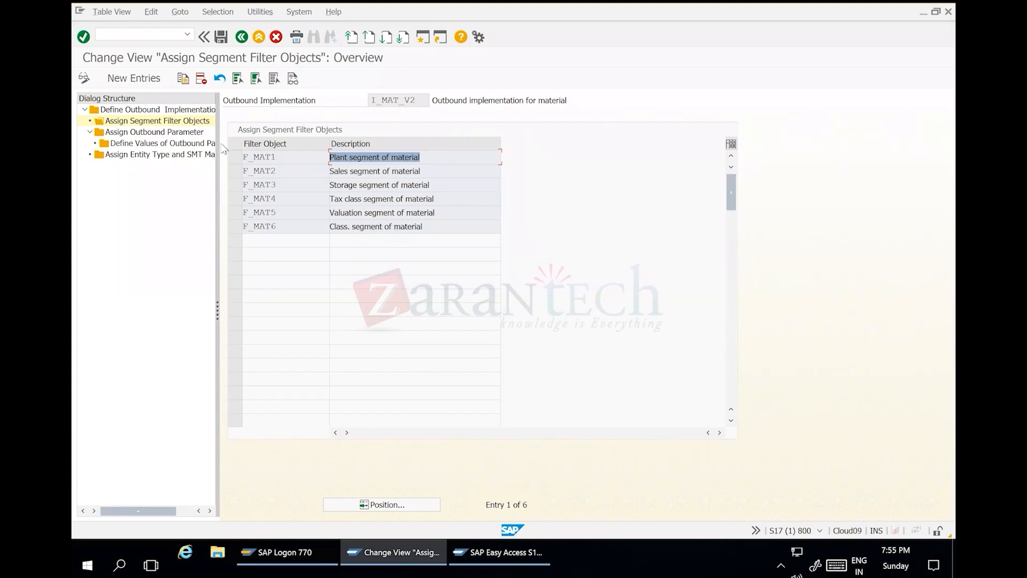
pyautogui.press('Tab')
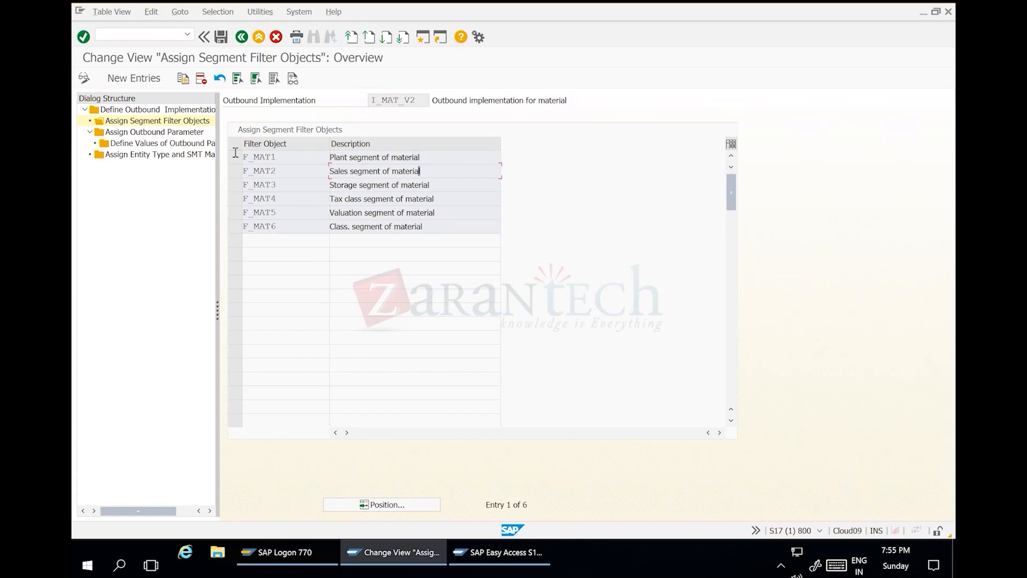
pyautogui.click(383, 157)
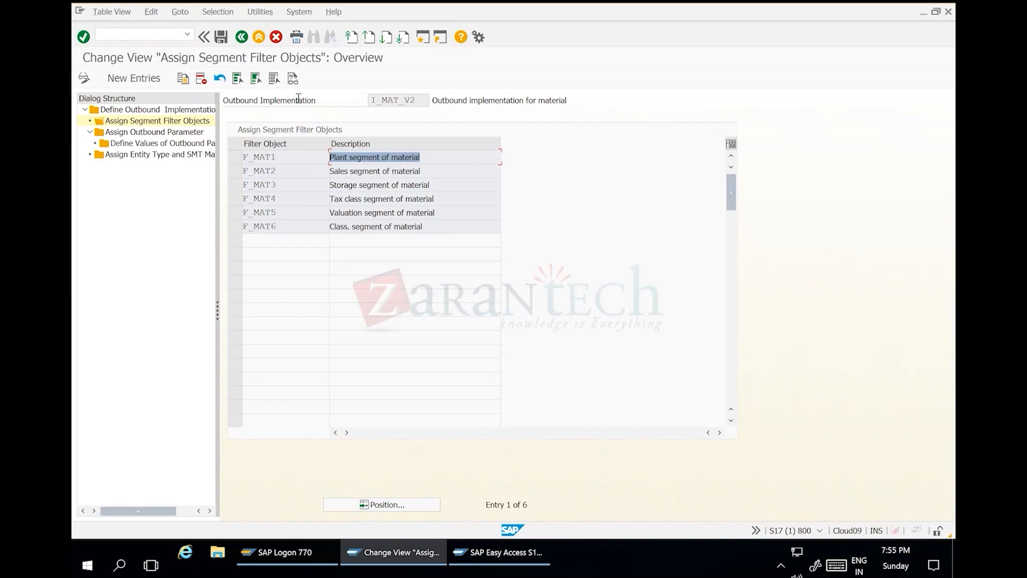
pyautogui.hotkey('shift', 'Tab')
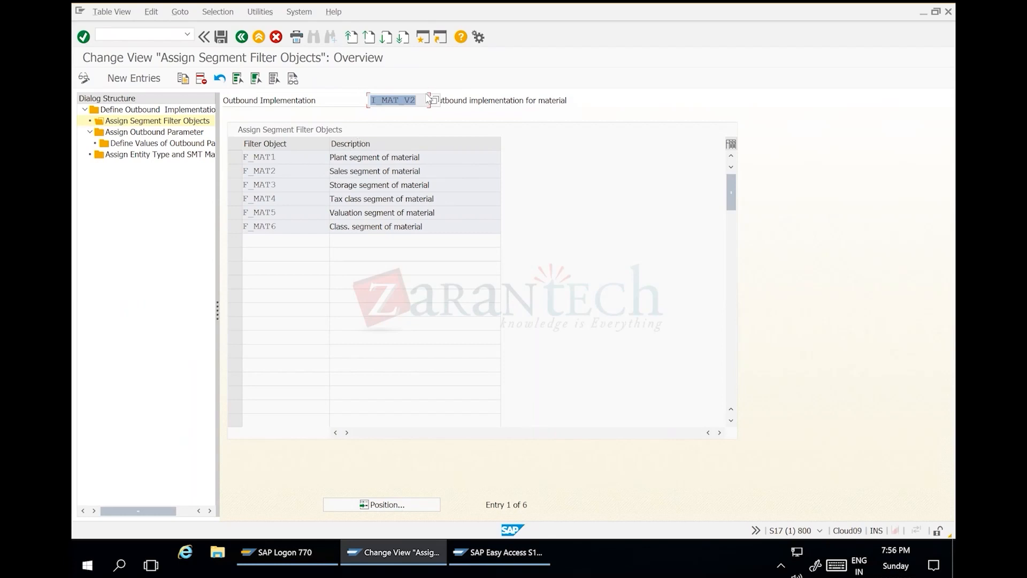
pyautogui.moveTo(423, 100); pyautogui.dragTo(335, 90)
pyautogui.click(241, 36)
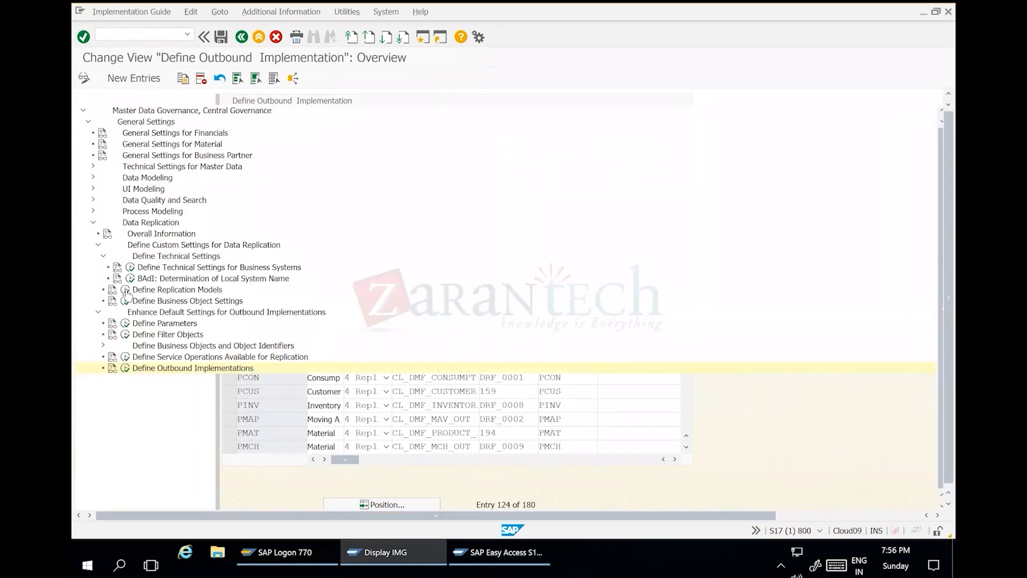
# Step: Open Define Replication Models, review the outbound implementation assigned to model RM1, and leave that assignment view
pyautogui.click(125, 291)
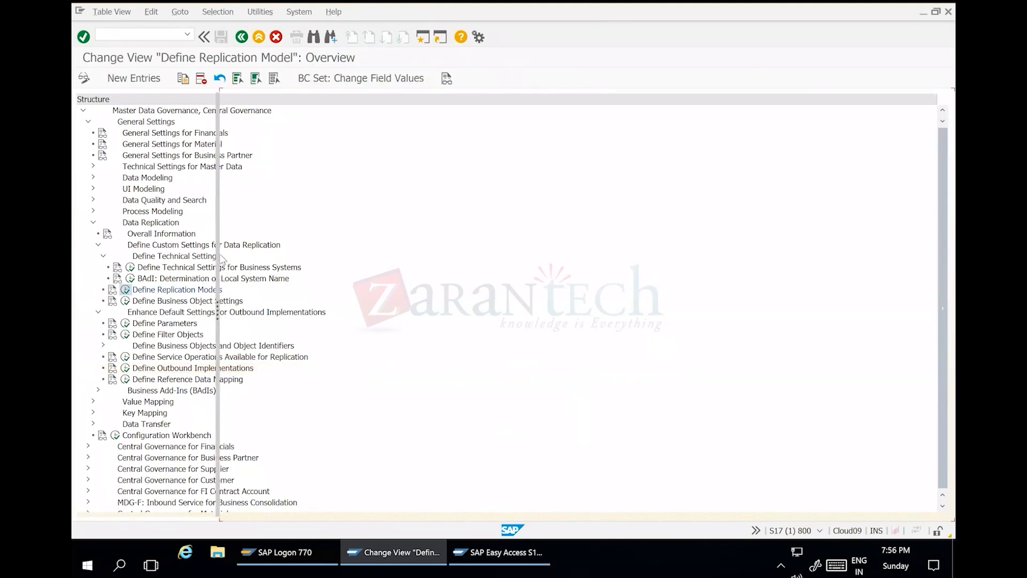
pyautogui.click(229, 226)
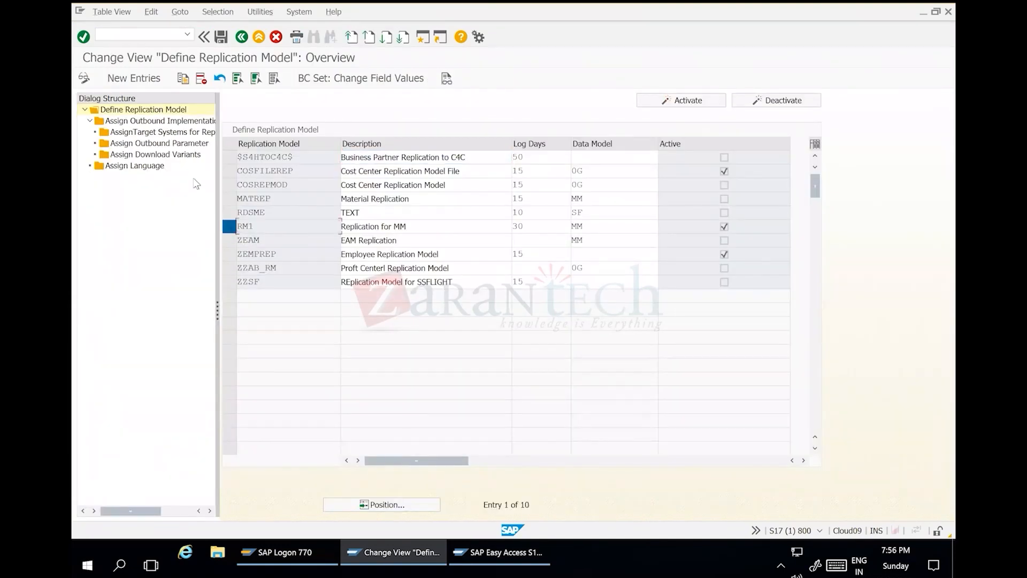
pyautogui.doubleClick(160, 122)
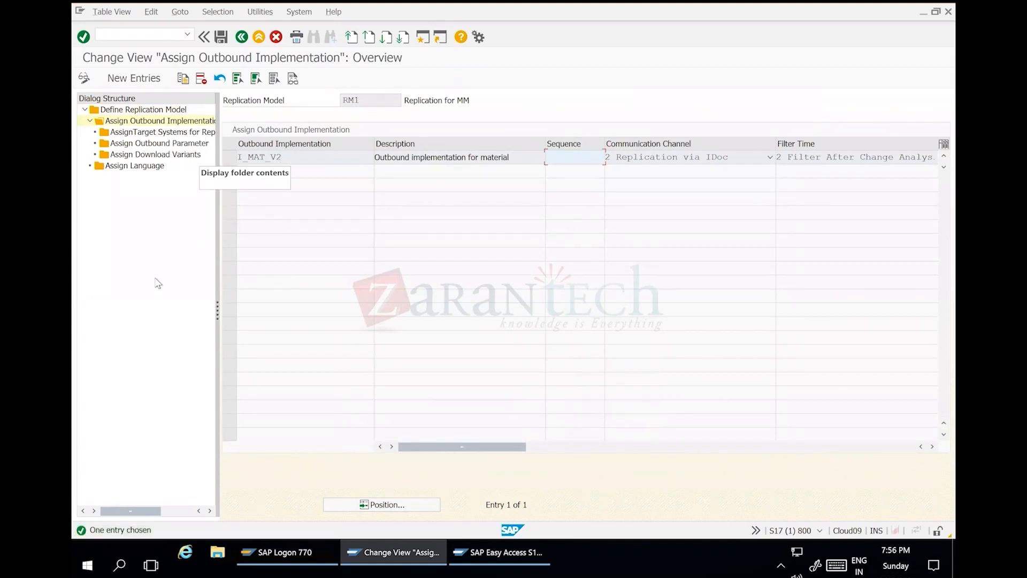
pyautogui.click(230, 159)
pyautogui.moveTo(373, 97); pyautogui.dragTo(303, 106)
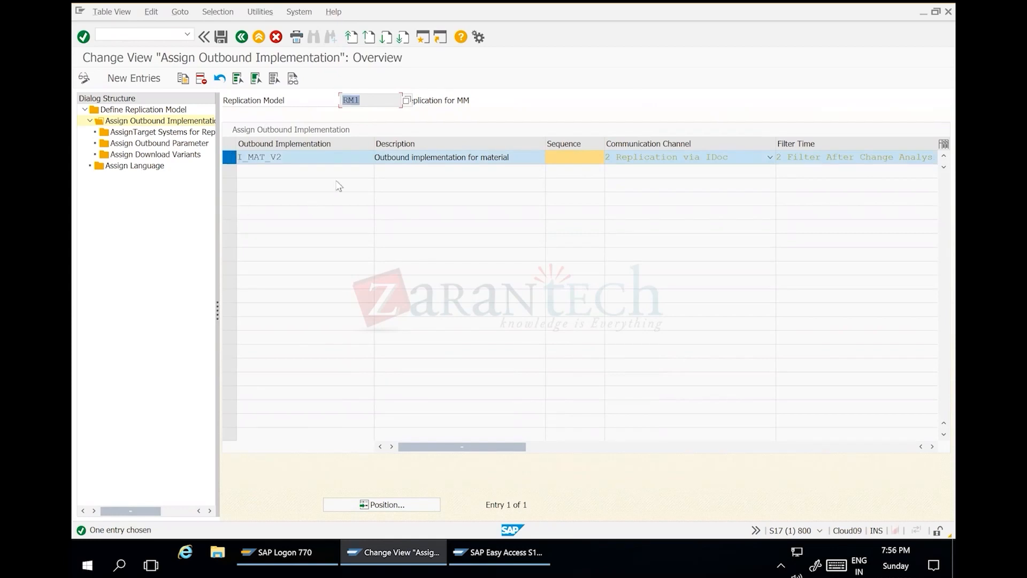
pyautogui.click(242, 38)
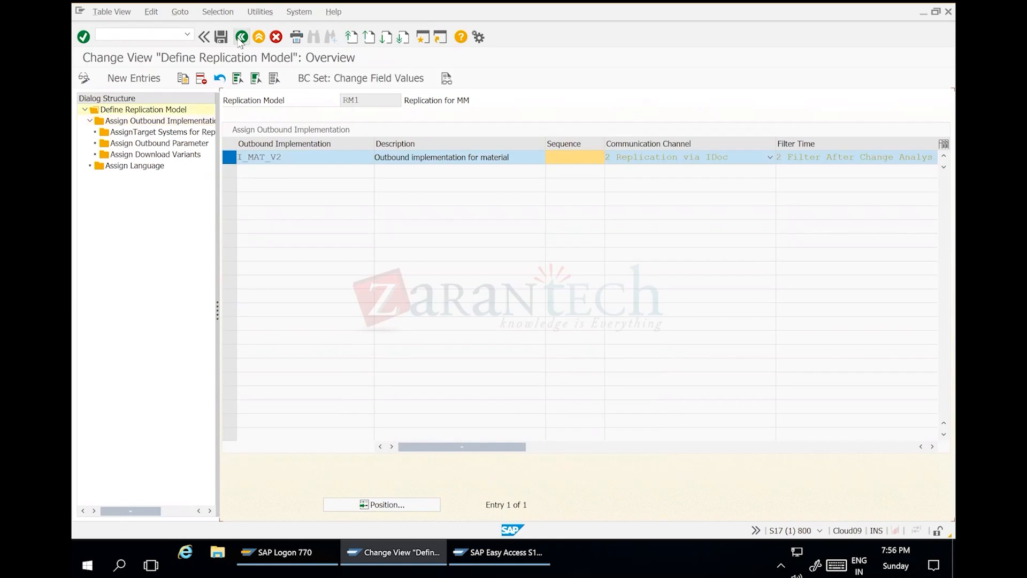
# Step: Leave the replication model, open Define Outbound Implementations past the cross-client notice, and display the segment filter objects assigned to I_MAT
pyautogui.click(242, 38)
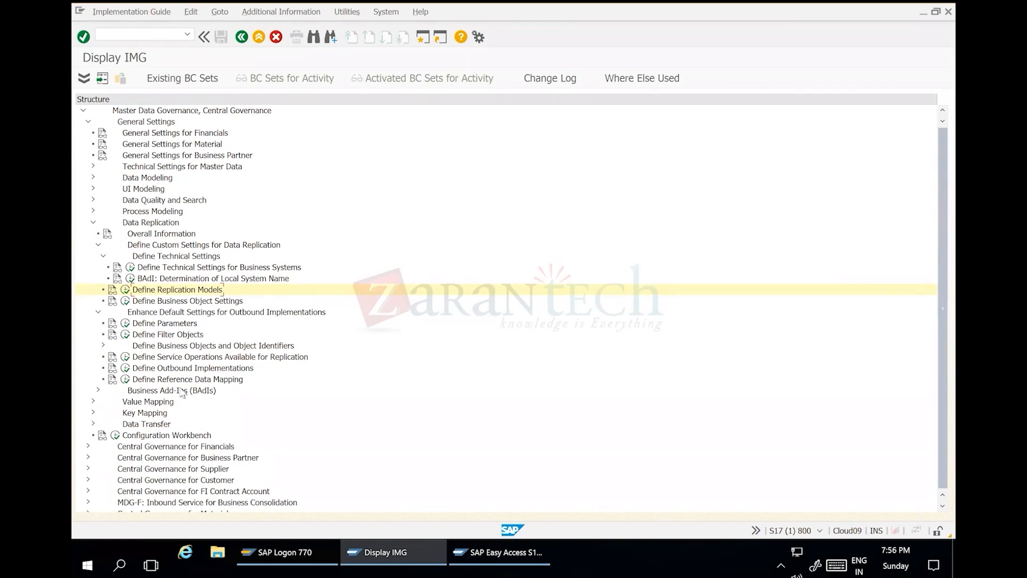
pyautogui.click(125, 368)
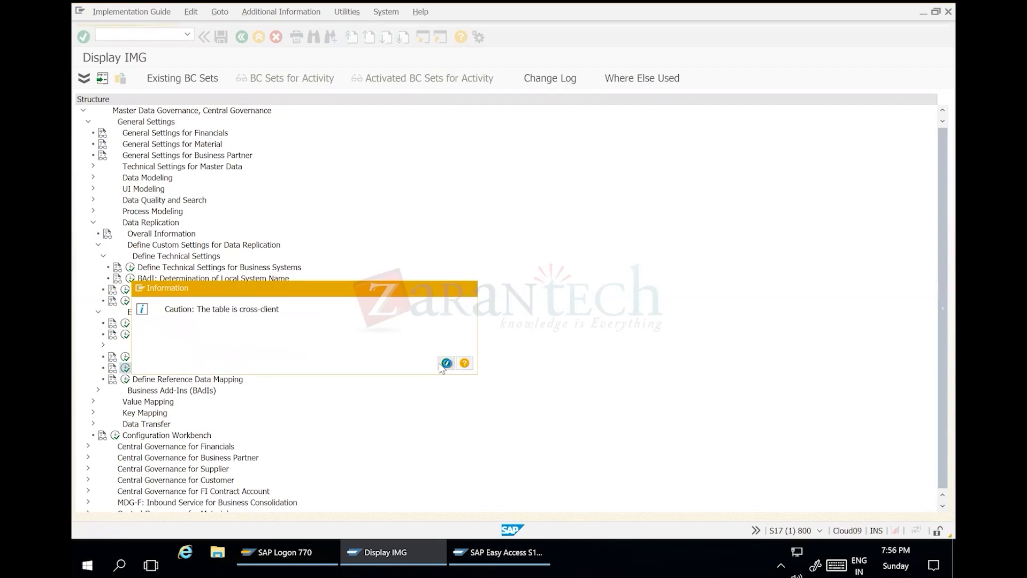
pyautogui.click(443, 364)
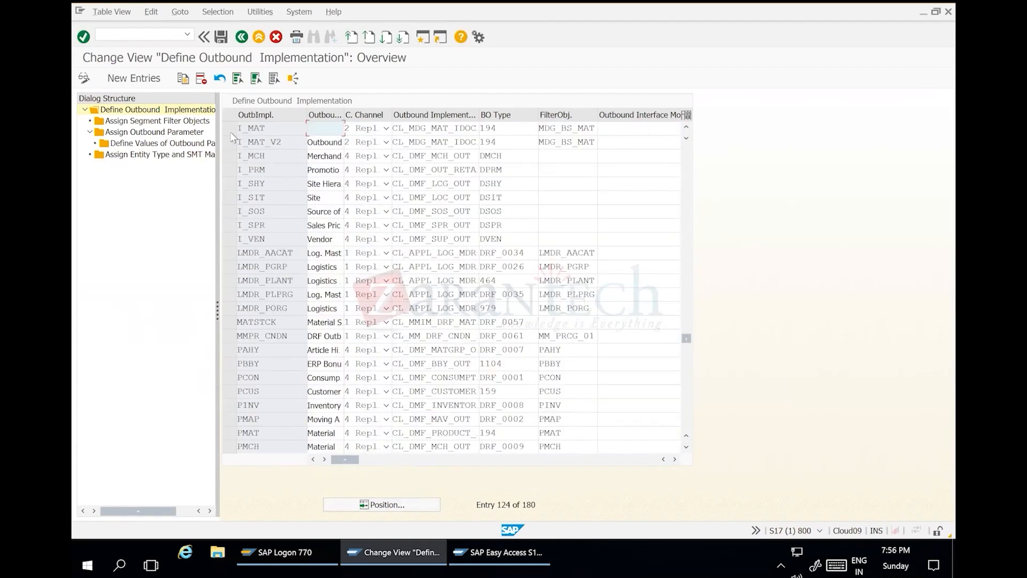
pyautogui.click(230, 130)
pyautogui.doubleClick(151, 122)
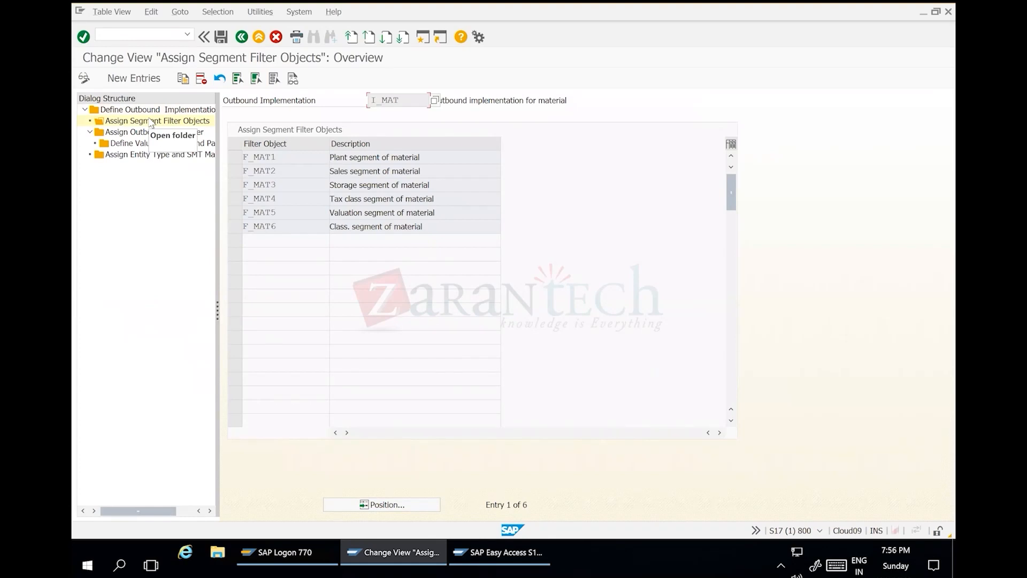
# Step: Display the outbound parameter assignment of I_MAT and review the parameter PACK_SIZE_BULK
pyautogui.doubleClick(142, 131)
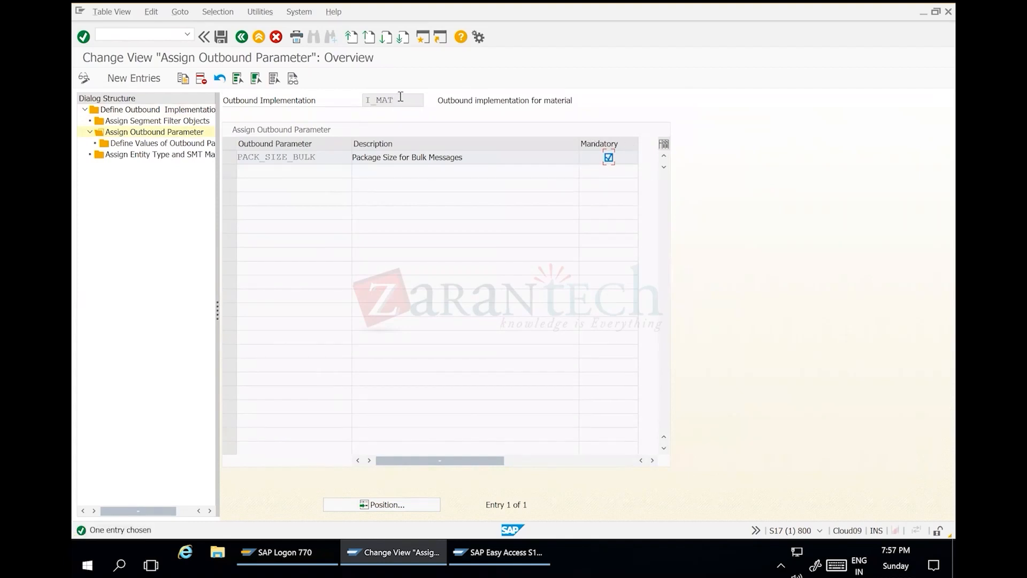
pyautogui.click(380, 100)
pyautogui.click(284, 157)
pyautogui.moveTo(166, 174); pyautogui.dragTo(166, 175)
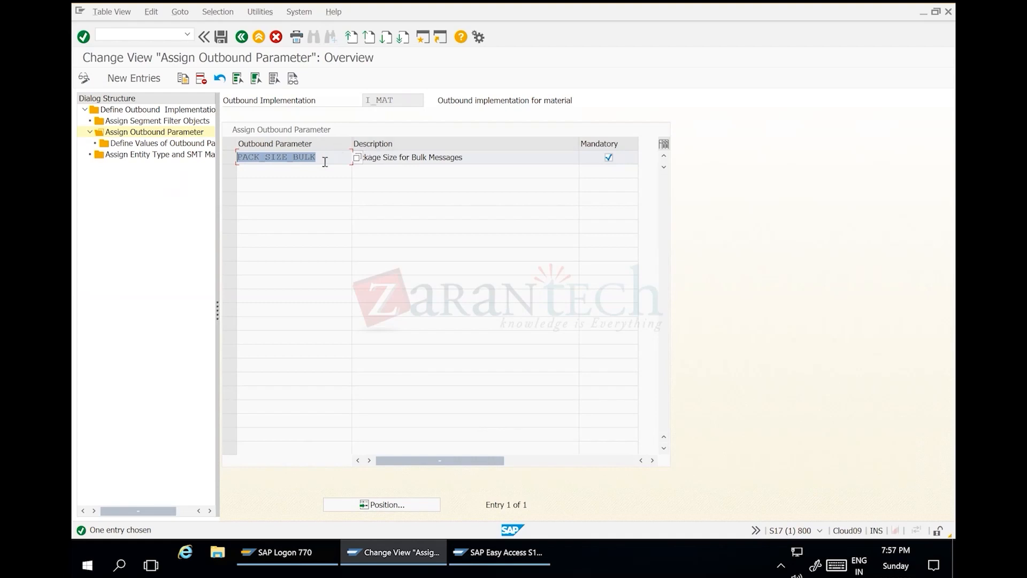
# Step: Switch to the second session, run transaction SE24, and display the class CL_MDG_MAT_IDOC_DRF
pyautogui.click(489, 552)
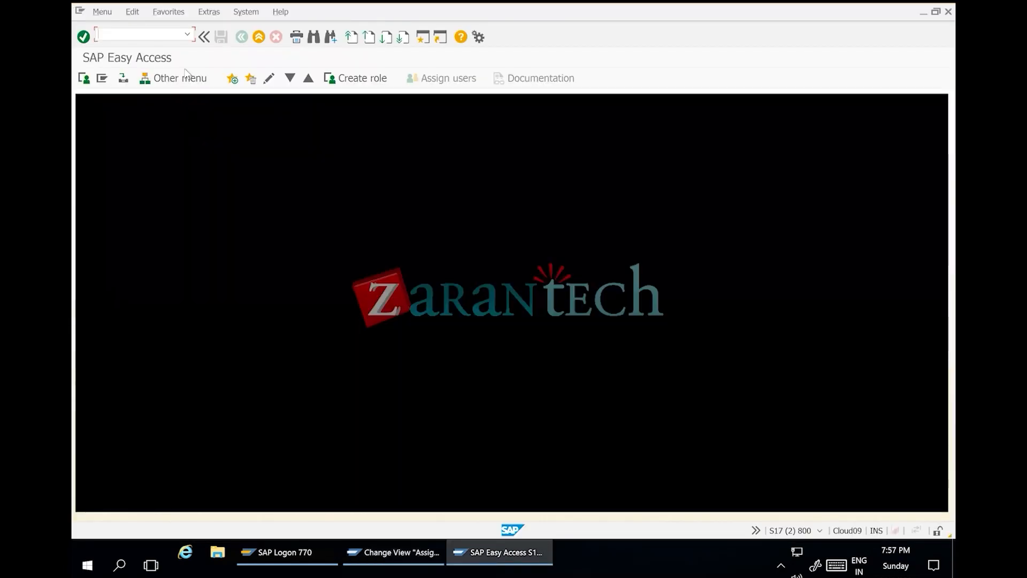
pyautogui.write('se24')
pyautogui.press('Return')
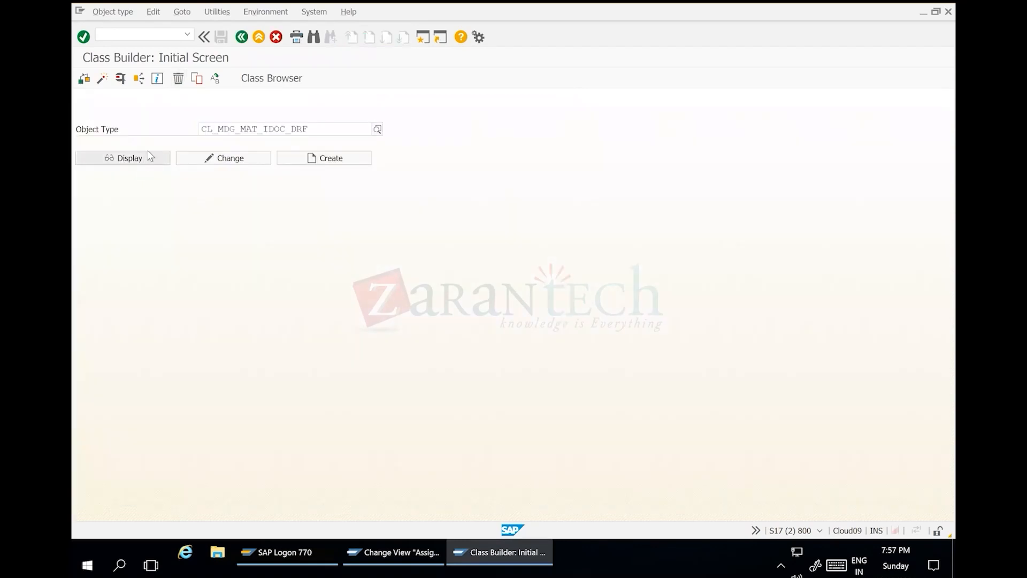
pyautogui.click(150, 156)
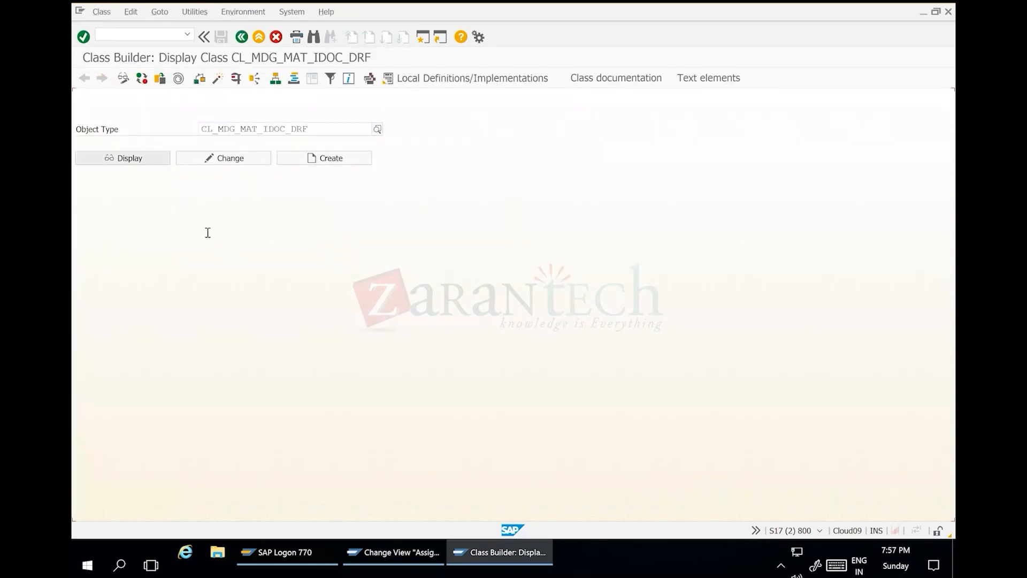
pyautogui.click(150, 158)
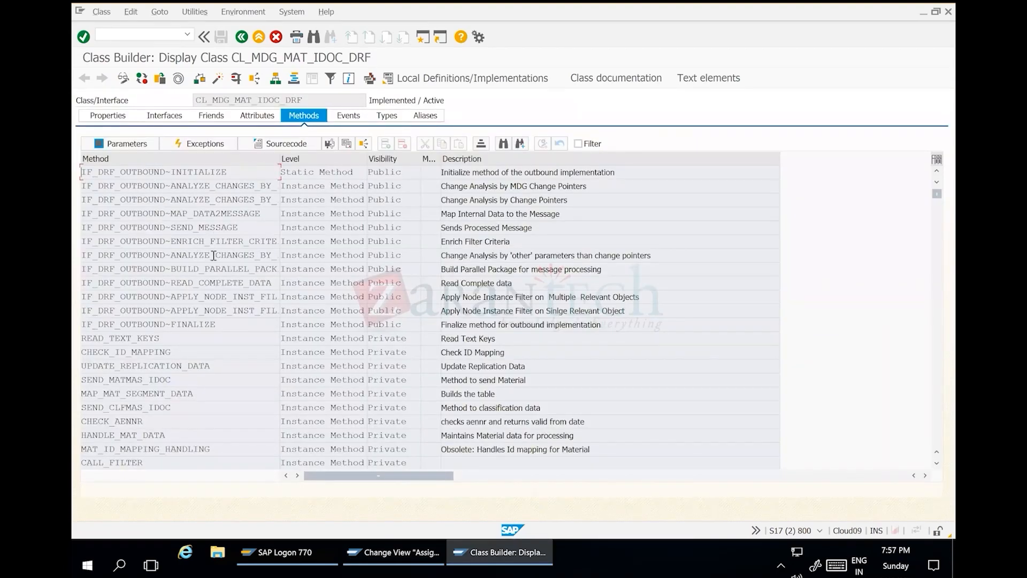
# Step: Open the source code of method IF_DRF_OUTBOUND~SEND_MESSAGE
pyautogui.doubleClick(203, 227)
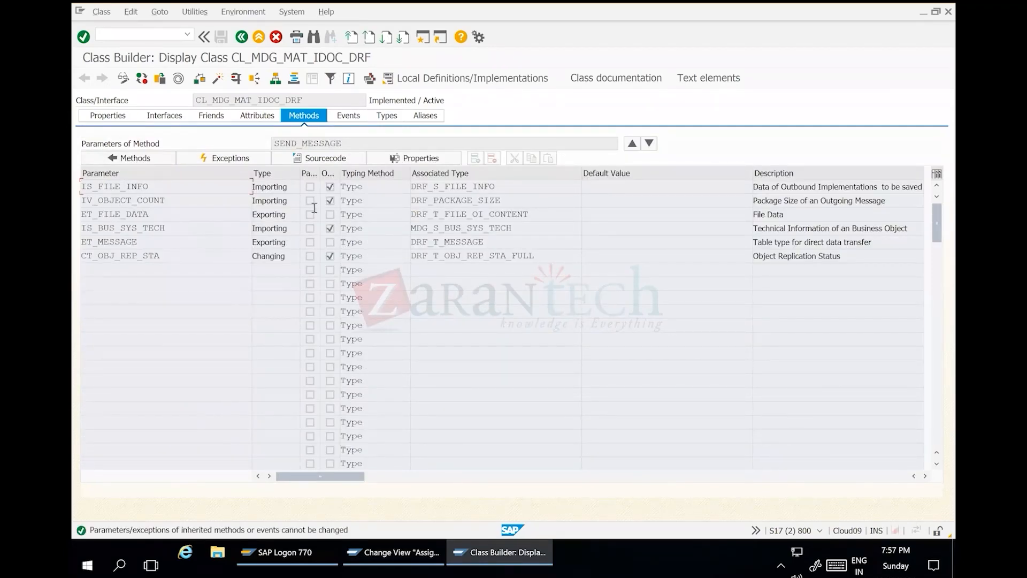
pyautogui.press('F3')
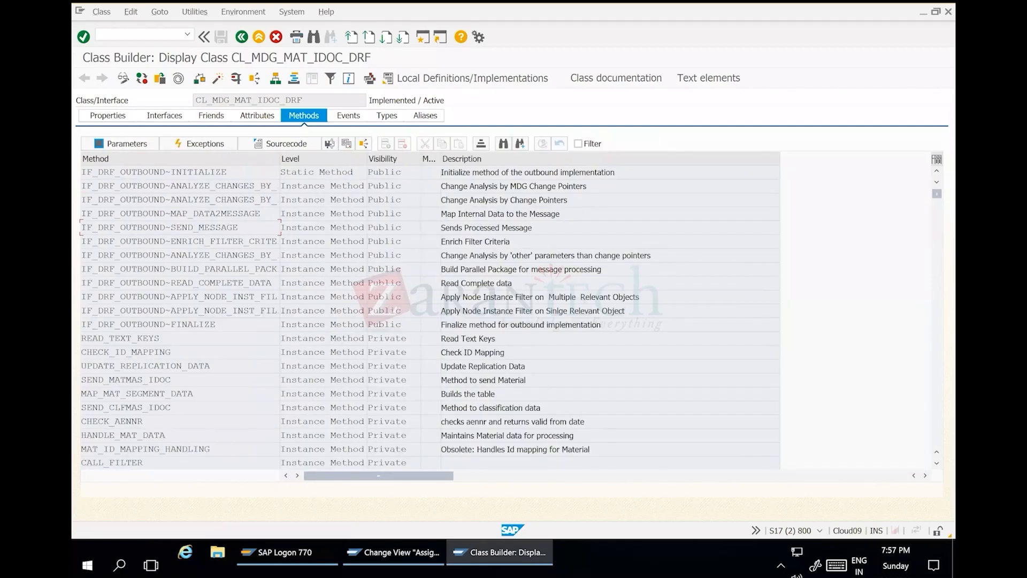
pyautogui.click(315, 205)
# Step: Search the SEND_MESSAGE source for "out", review the outb_impl condition before the change pointer handling, and return to the method list
pyautogui.hotkey('ctrl', 'f')
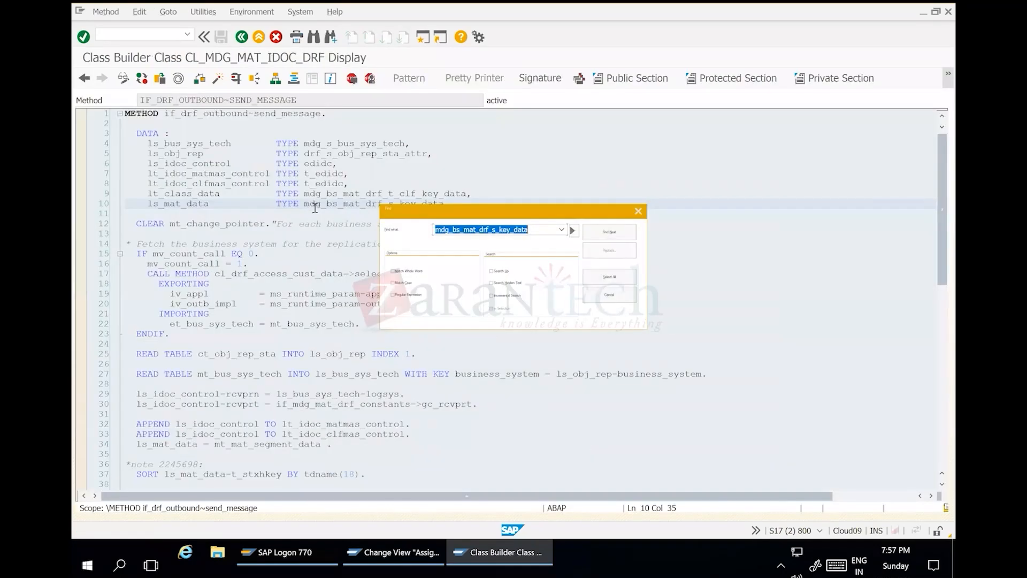
pyautogui.write('out')
pyautogui.press('Return')
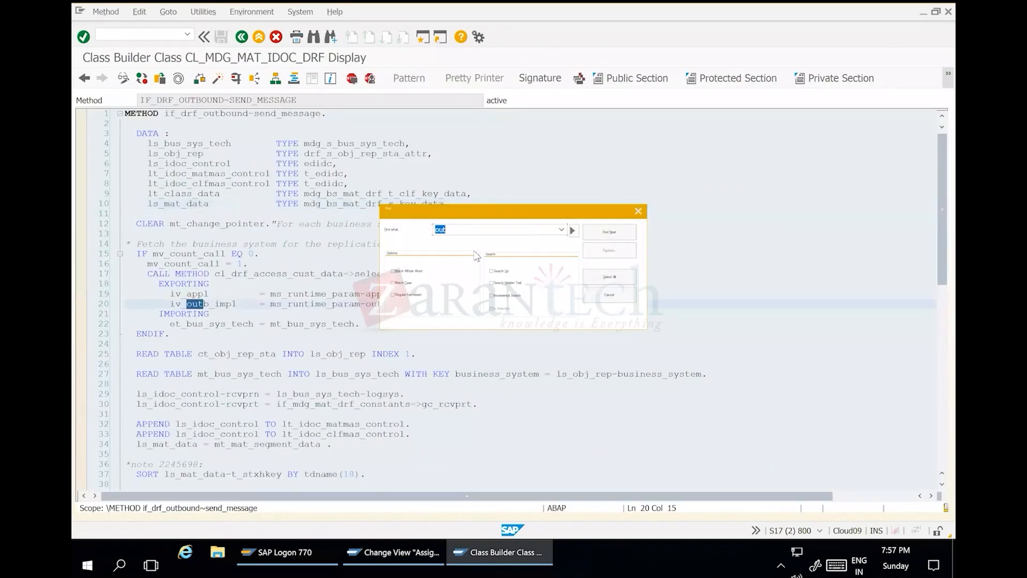
pyautogui.click(809, 124)
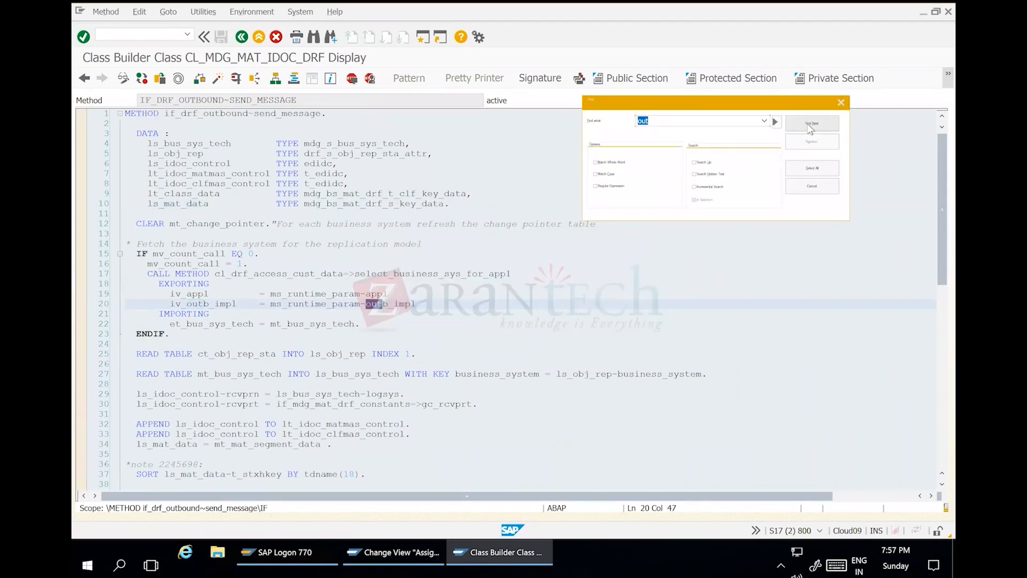
pyautogui.click(809, 127)
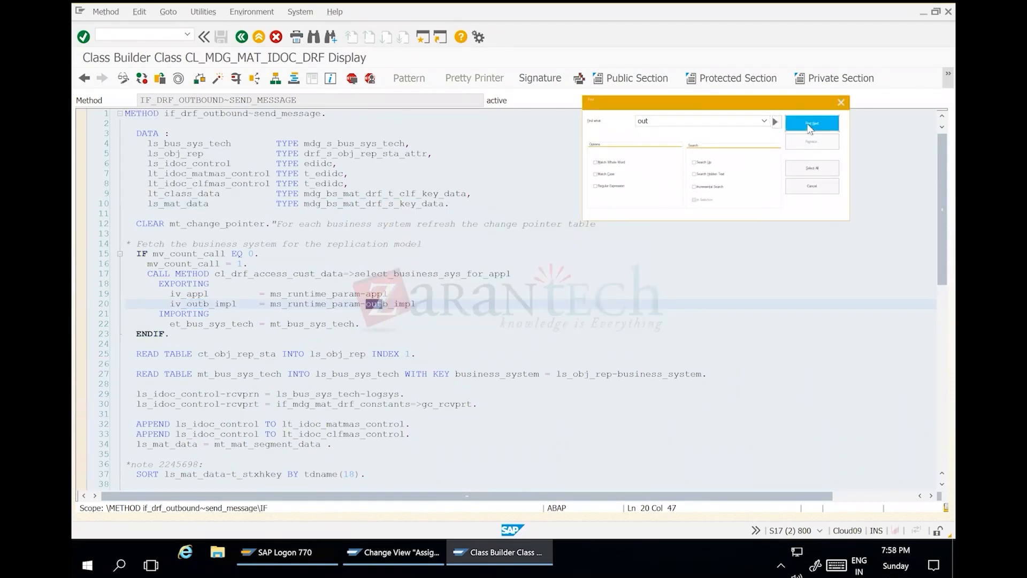
pyautogui.scroll(-3, 155, 396)
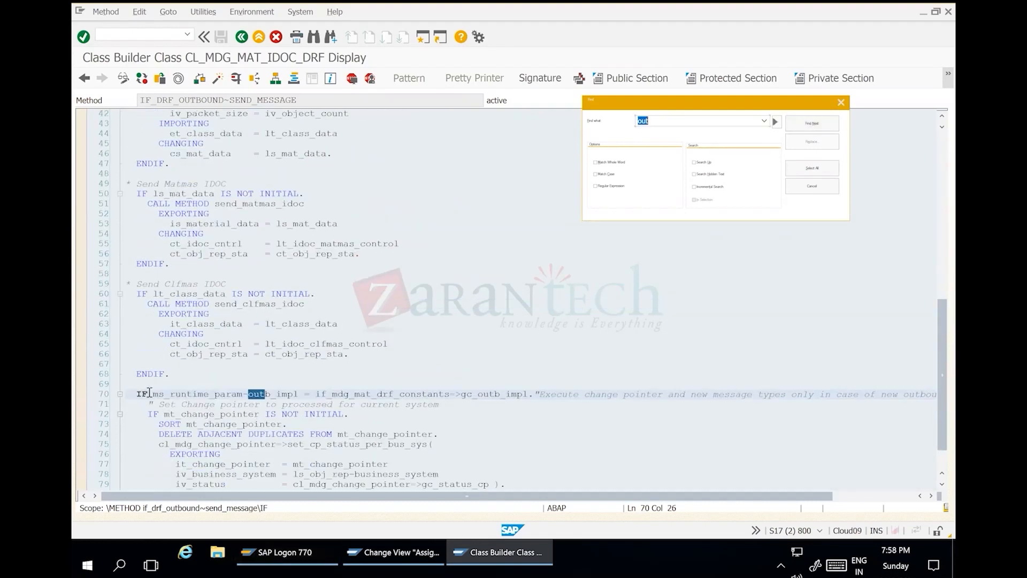
pyautogui.moveTo(244, 390); pyautogui.dragTo(405, 398)
pyautogui.scroll(-4, 498, 395)
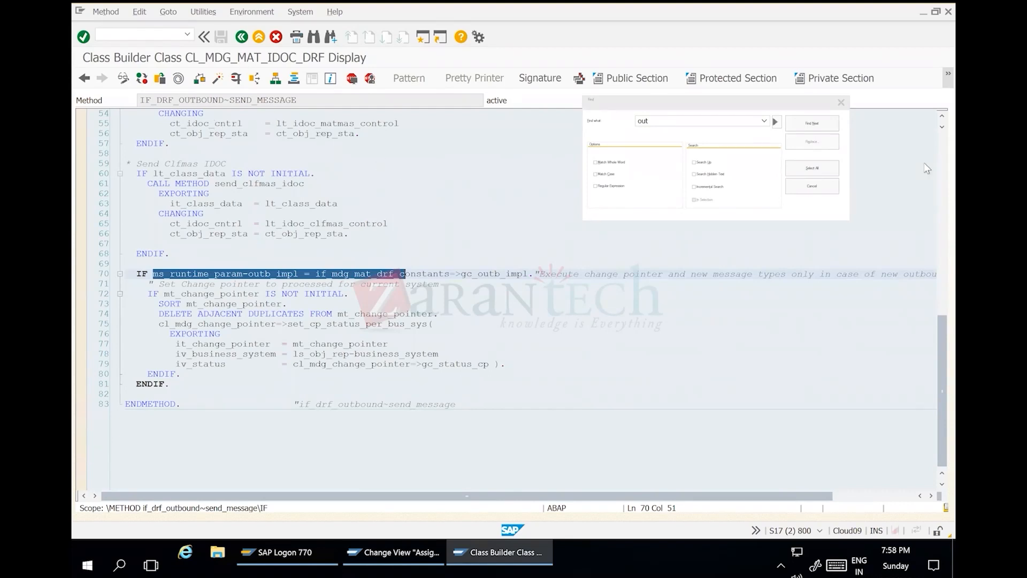
pyautogui.click(242, 38)
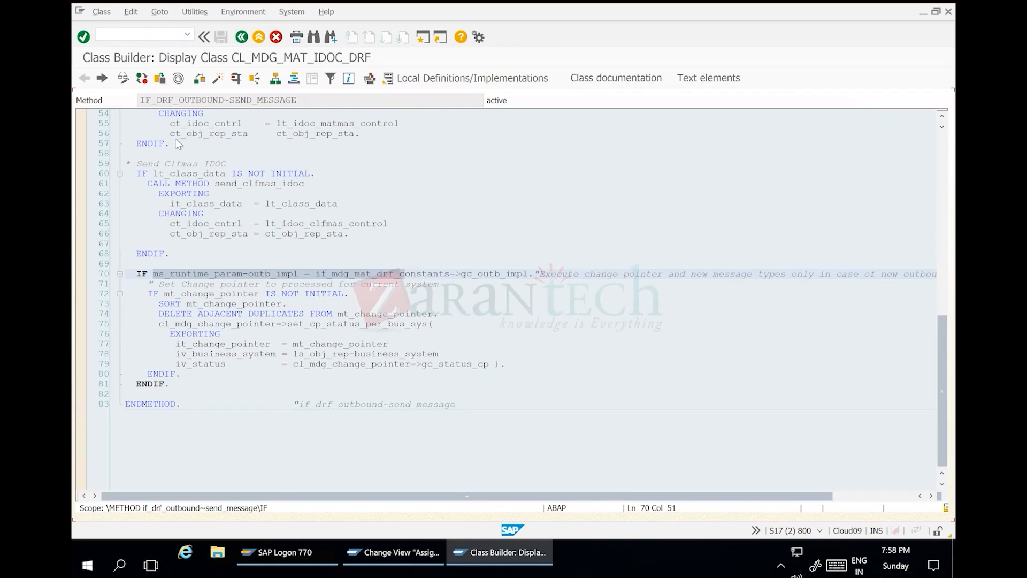
pyautogui.press('F3')
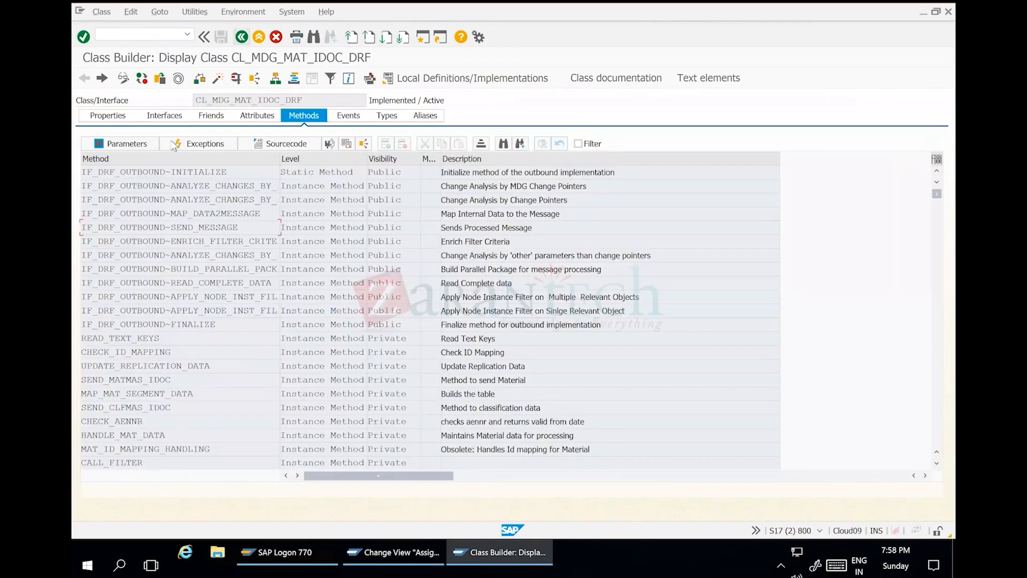
# Step: In the first session, display the defined values of PACK_SIZE_BULK for I_MAT and go back to the IMG structure
pyautogui.hotkey('alt', 'Tab')
pyautogui.doubleClick(159, 143)
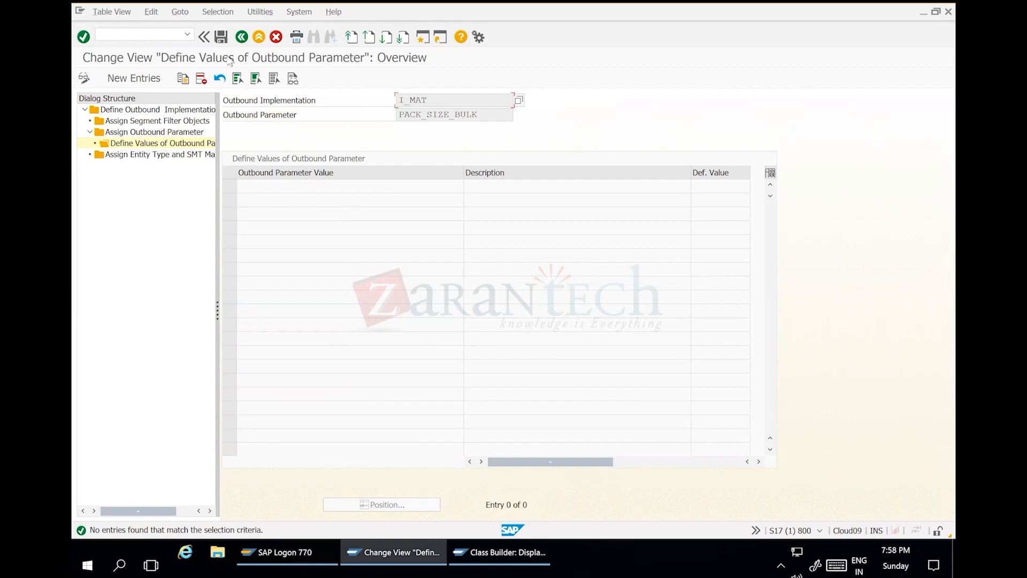
pyautogui.click(241, 38)
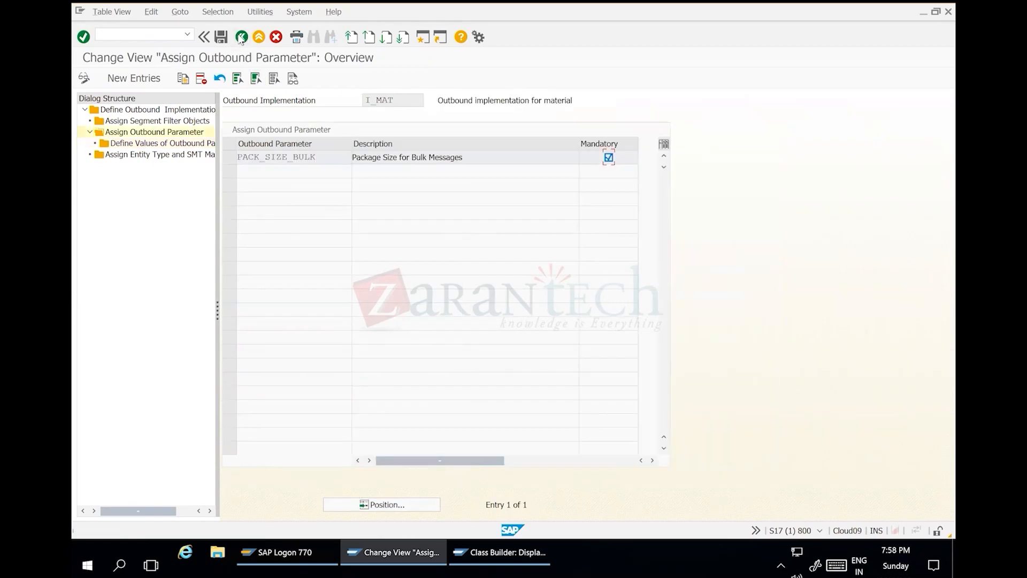
pyautogui.click(240, 37)
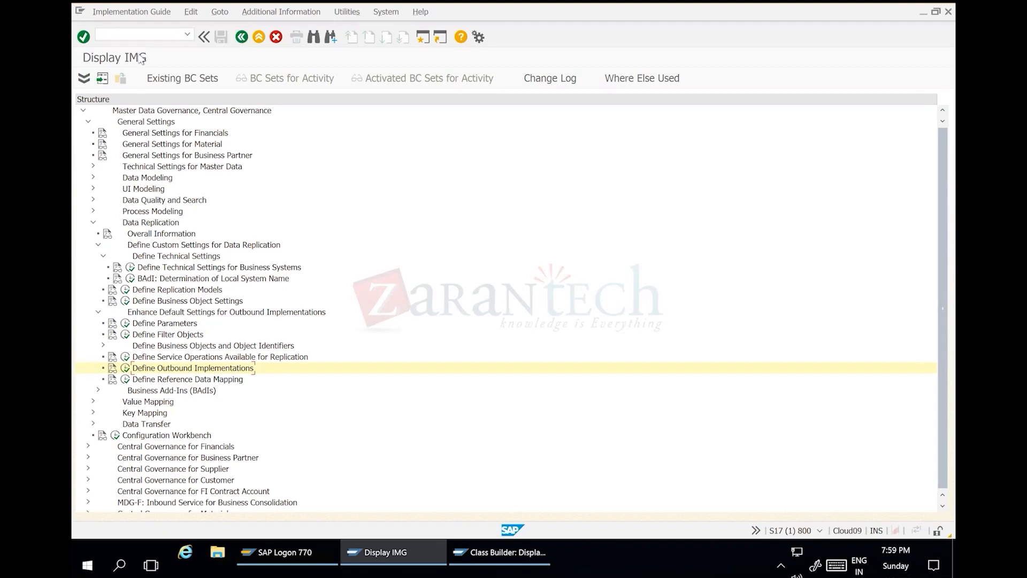
# Step: Leave the IMG, run transaction DRFF to open Define Filter Criteria in the browser, and switch back to SAP Easy Access
pyautogui.click(131, 33)
pyautogui.press('F3')
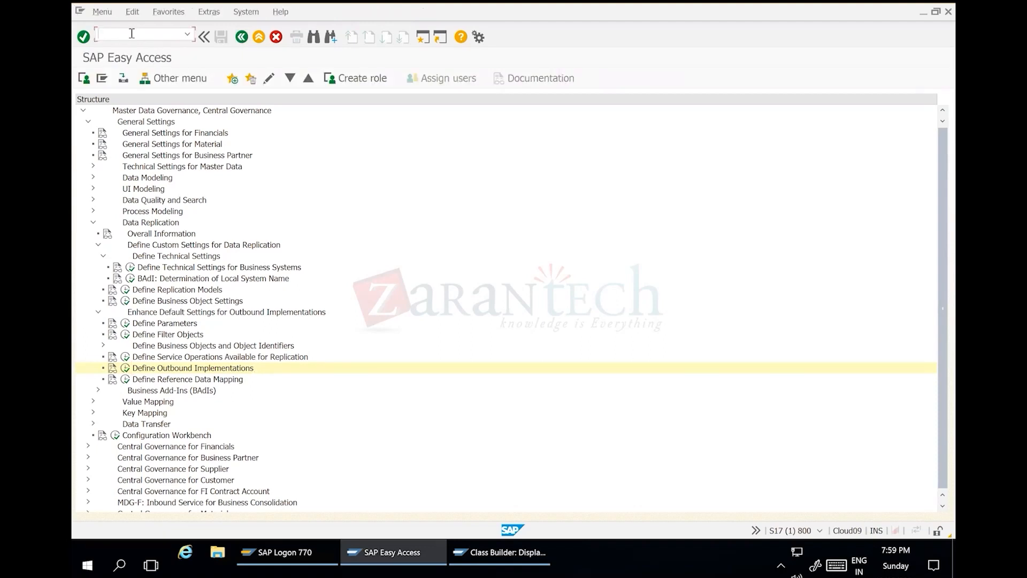
pyautogui.write('drff')
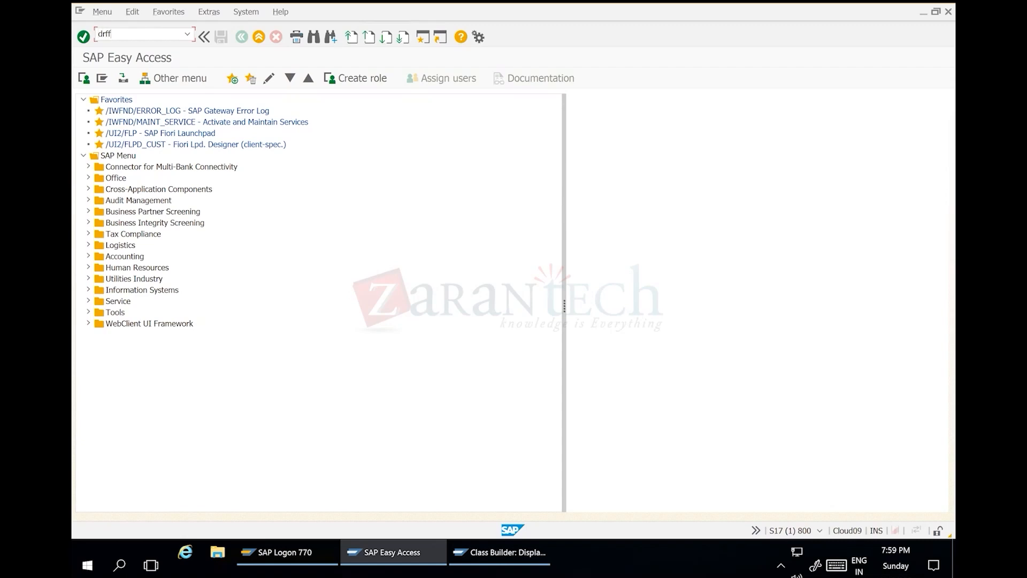
pyautogui.press('Return')
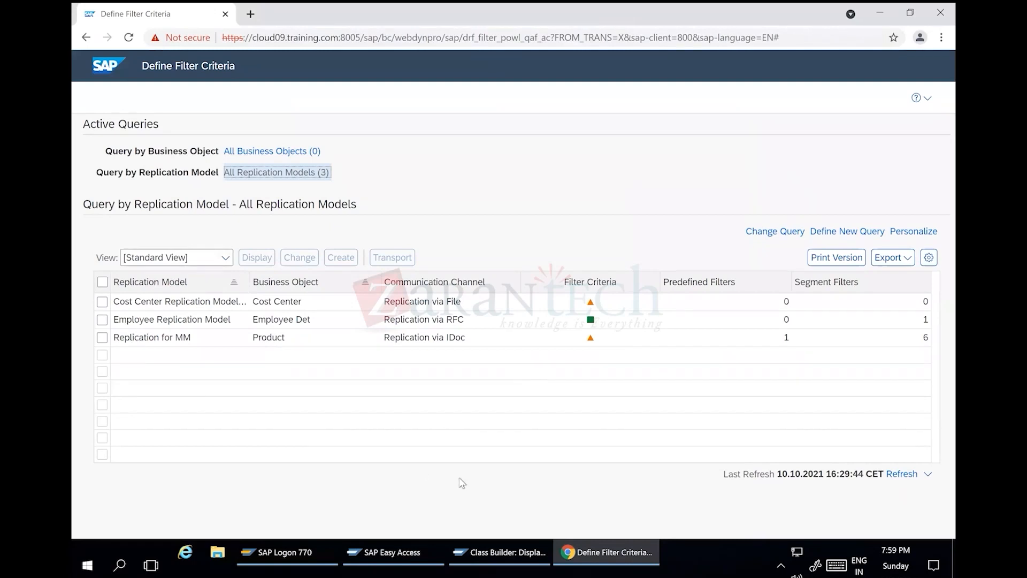
pyautogui.click(400, 549)
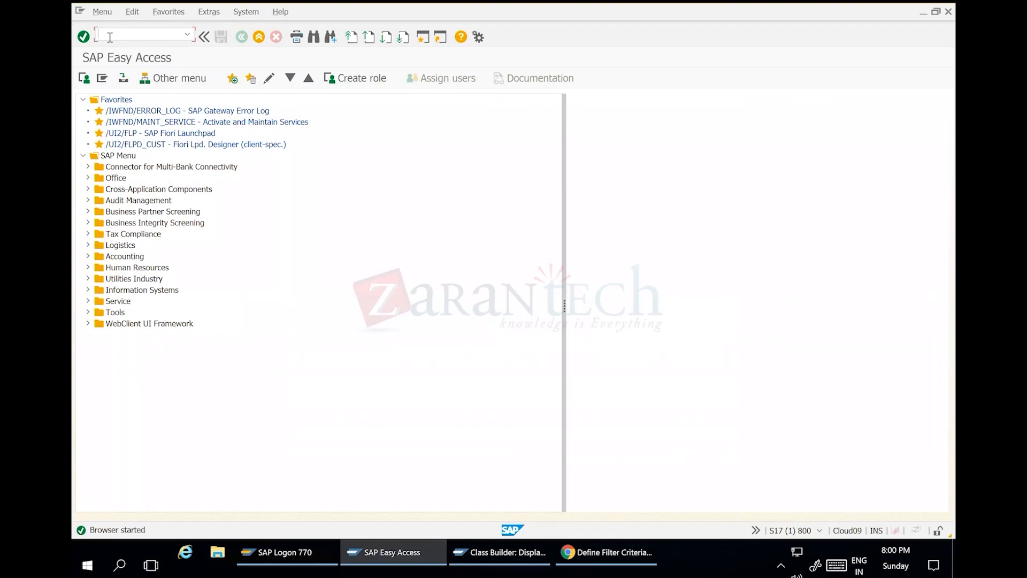
pyautogui.write('mdgimg')
pyautogui.press('BackSpace')
pyautogui.press('BackSpace')
pyautogui.press('BackSpace')
pyautogui.press('BackSpace')
pyautogui.press('BackSpace')
pyautogui.press('BackSpace')
# Step: Run transaction DRFIMG and open the Define Replication Models overview in display mode
pyautogui.write('drfimg')
pyautogui.press('Return')
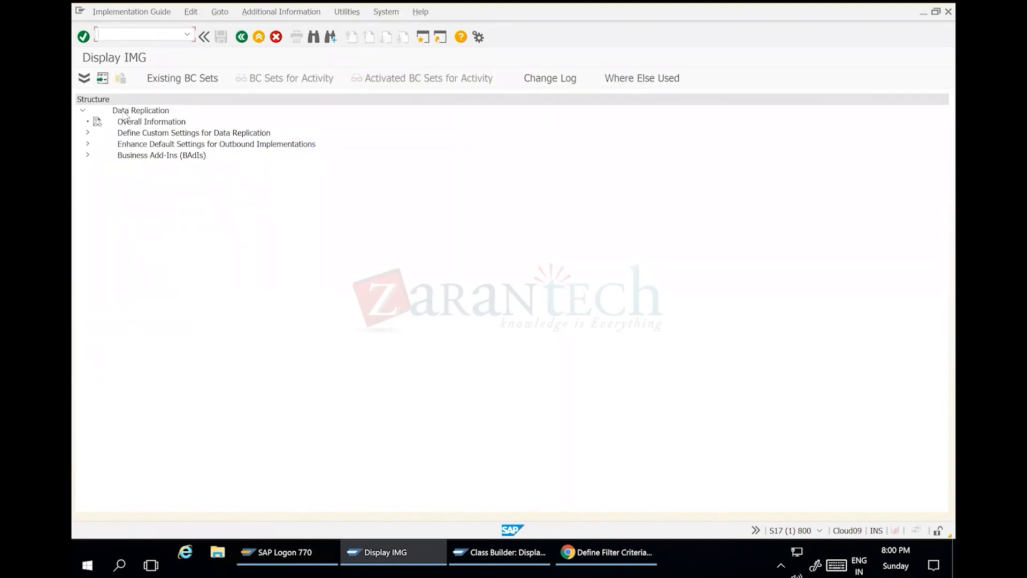
pyautogui.click(88, 133)
pyautogui.click(123, 156)
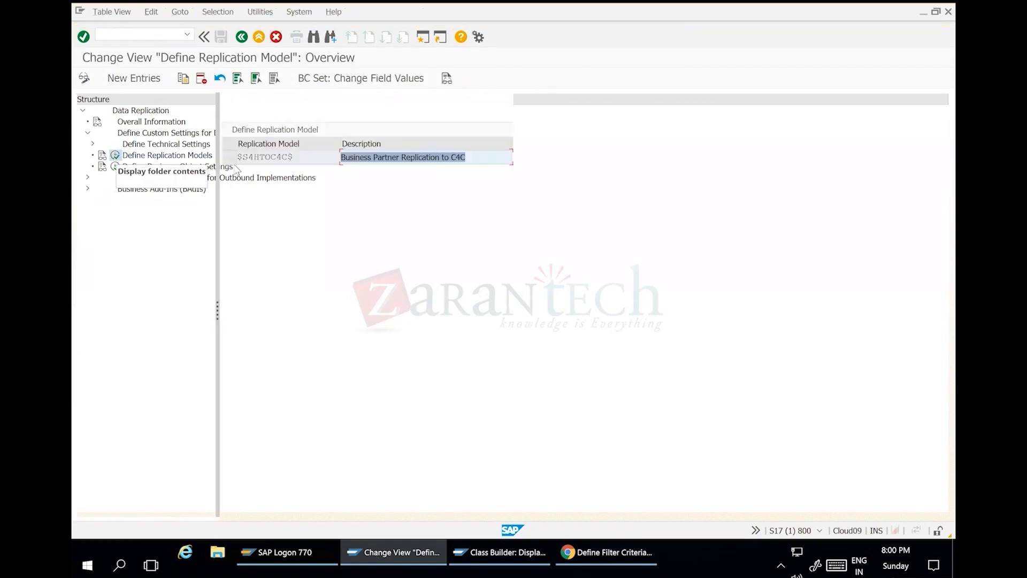
pyautogui.click(84, 78)
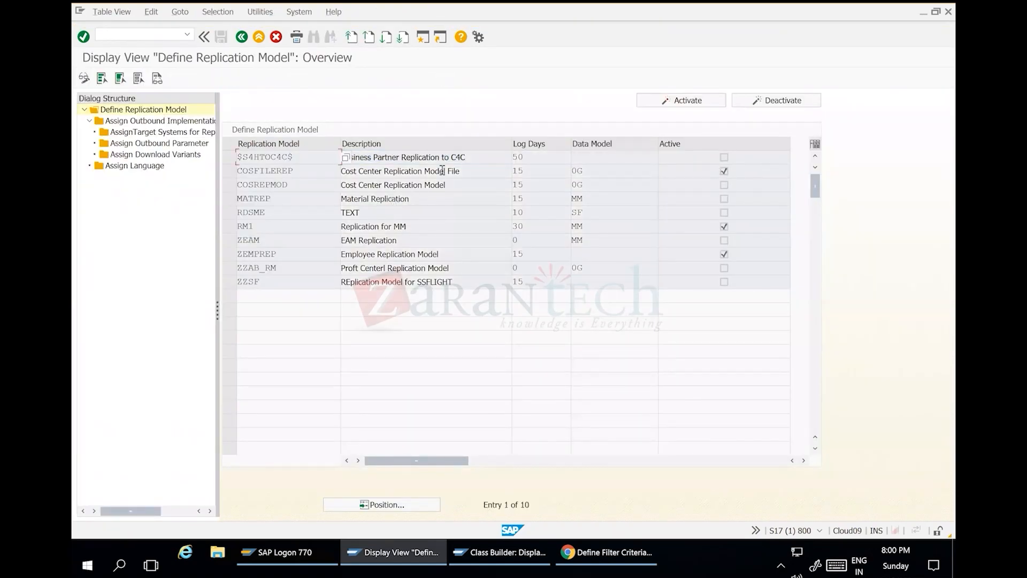
# Step: Review the active replication models COSFILEREP, RM1 and ZEMPREP in the overview
pyautogui.moveTo(342, 171); pyautogui.dragTo(461, 173)
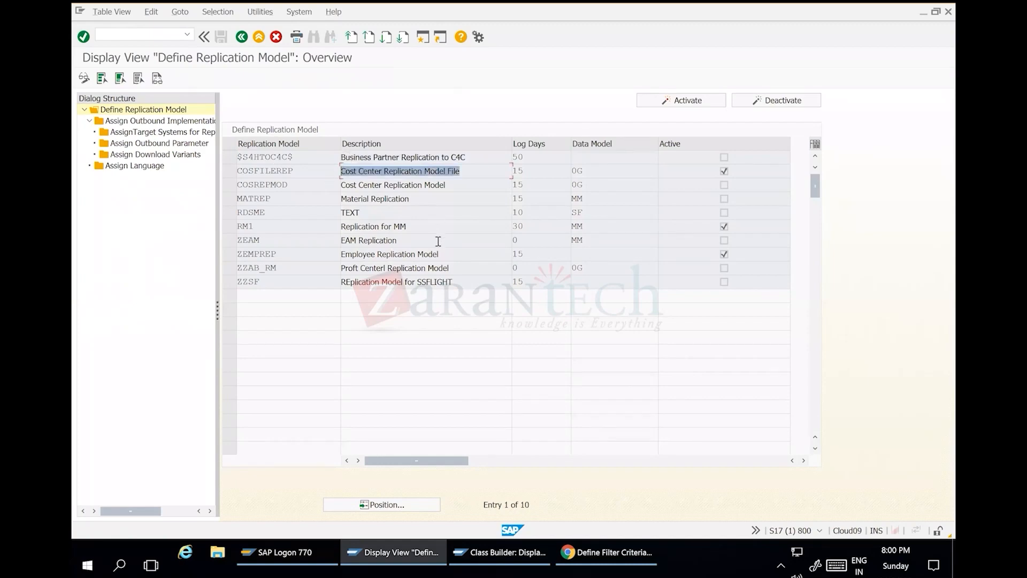
pyautogui.click(230, 227)
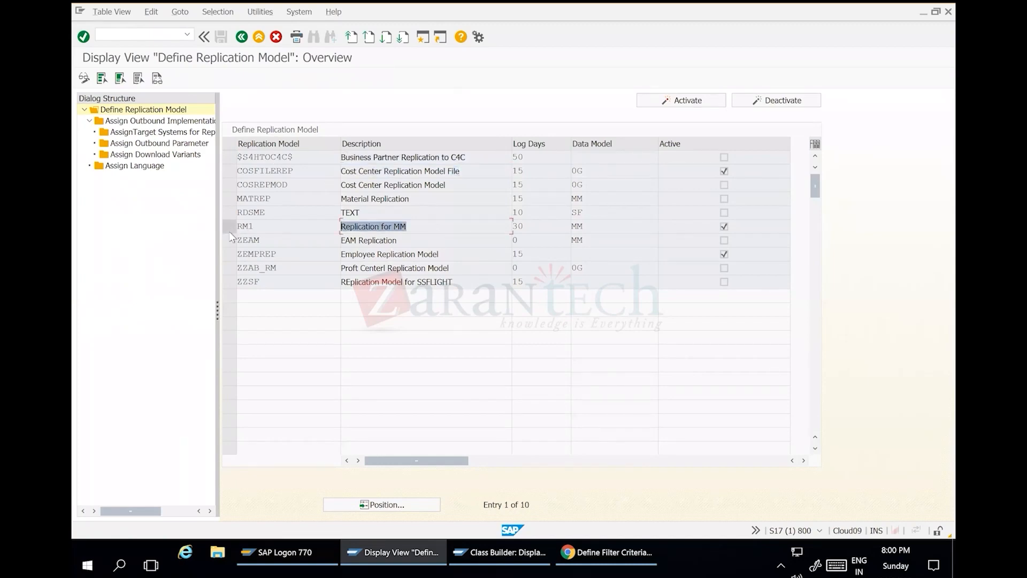
pyautogui.click(288, 252)
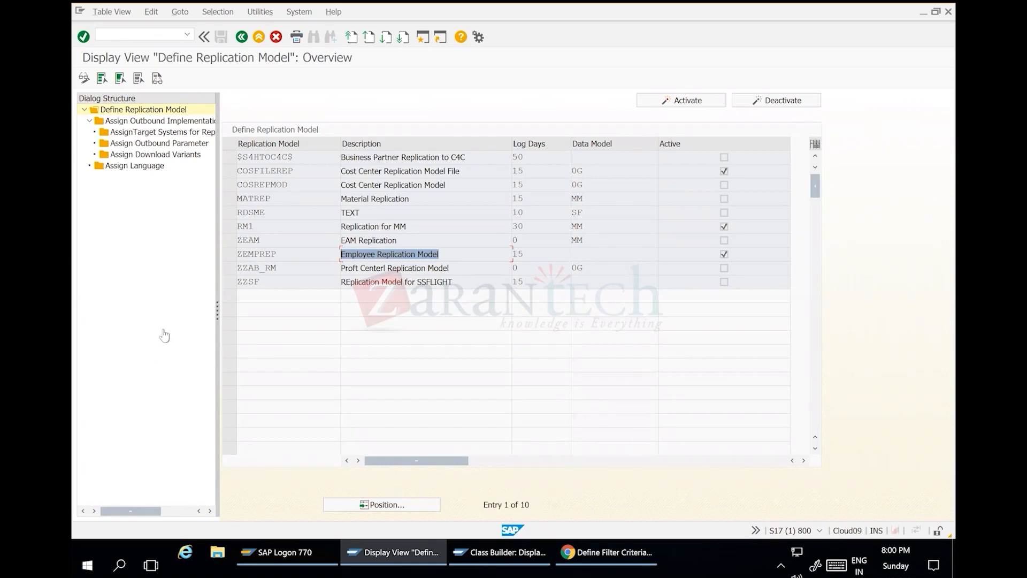
# Step: Switch to the browser, open the Product filter criteria of Replication for MM for editing, and show the predefined filters
pyautogui.hotkey('alt', 'Tab')
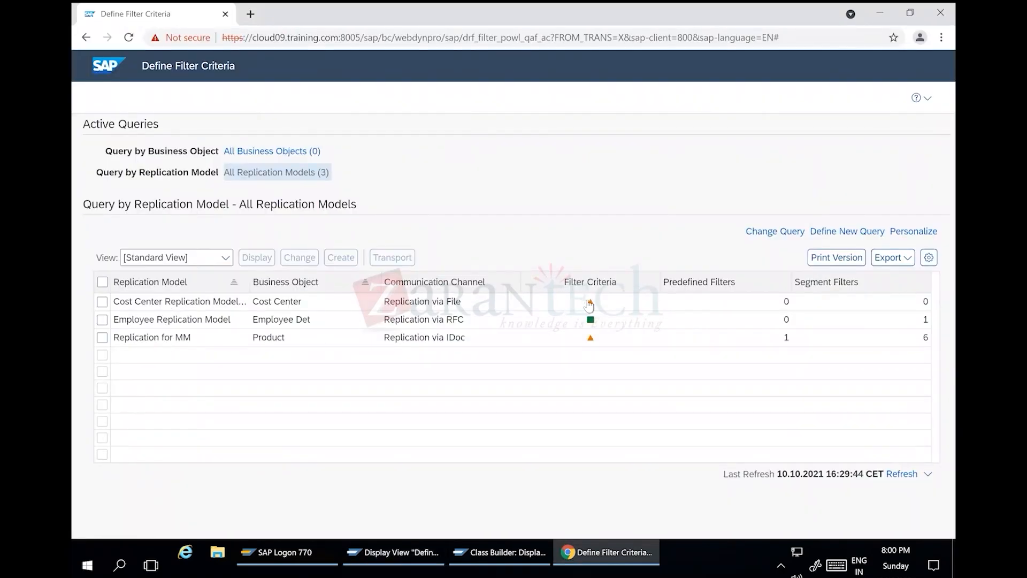
pyautogui.moveTo(594, 306)
pyautogui.moveTo(593, 346)
pyautogui.click(104, 339)
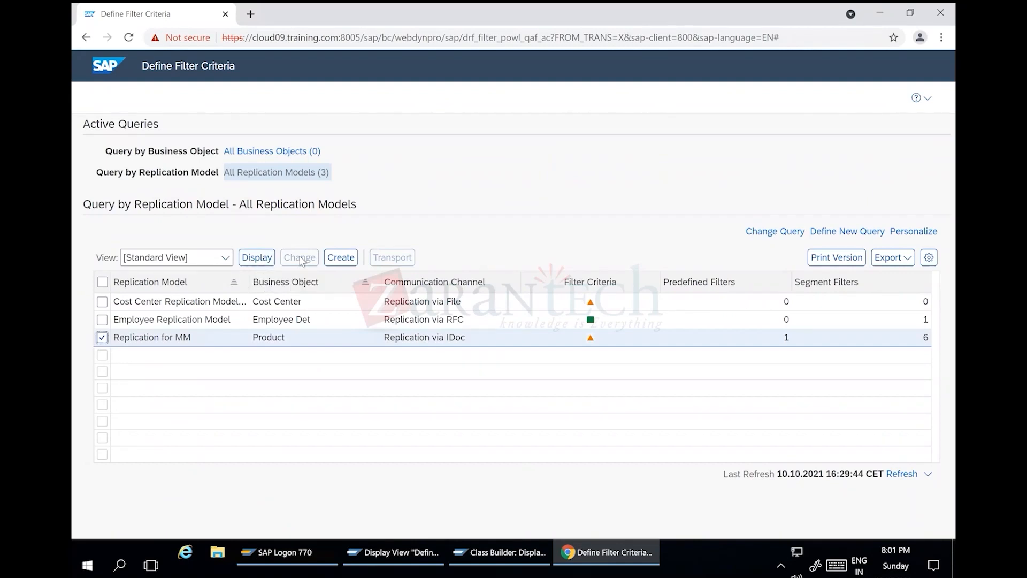
pyautogui.click(250, 259)
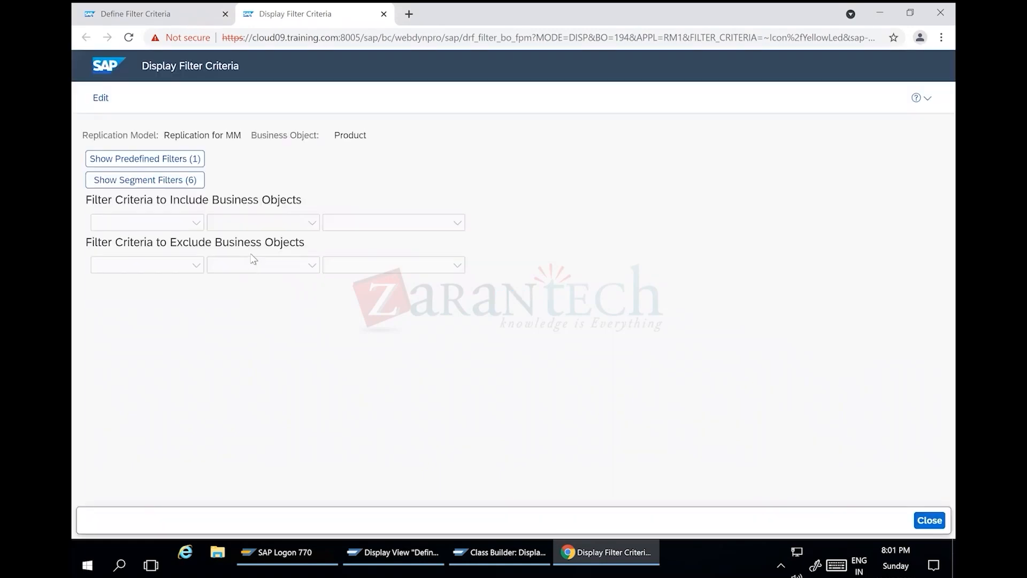
pyautogui.click(99, 105)
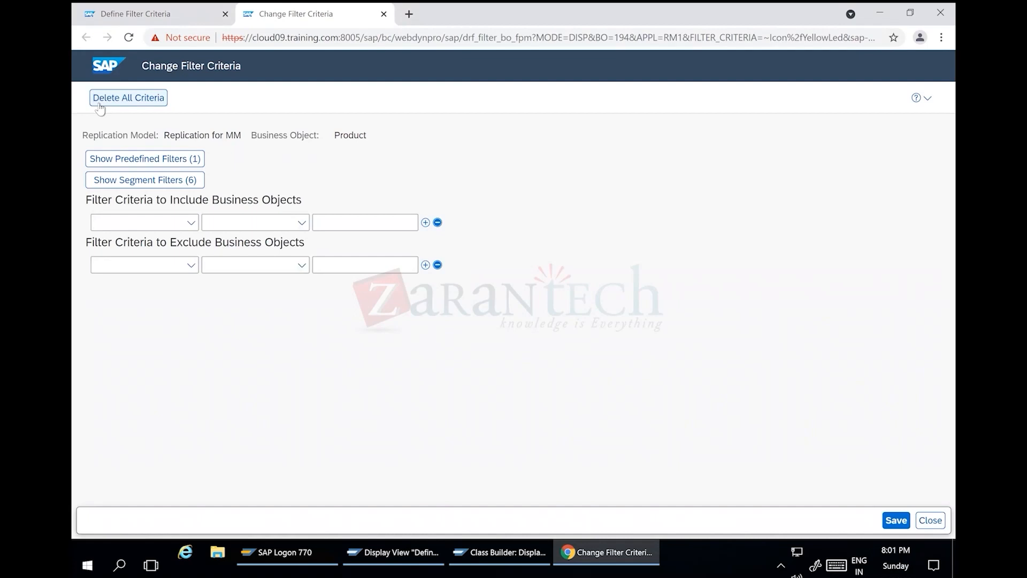
pyautogui.click(161, 158)
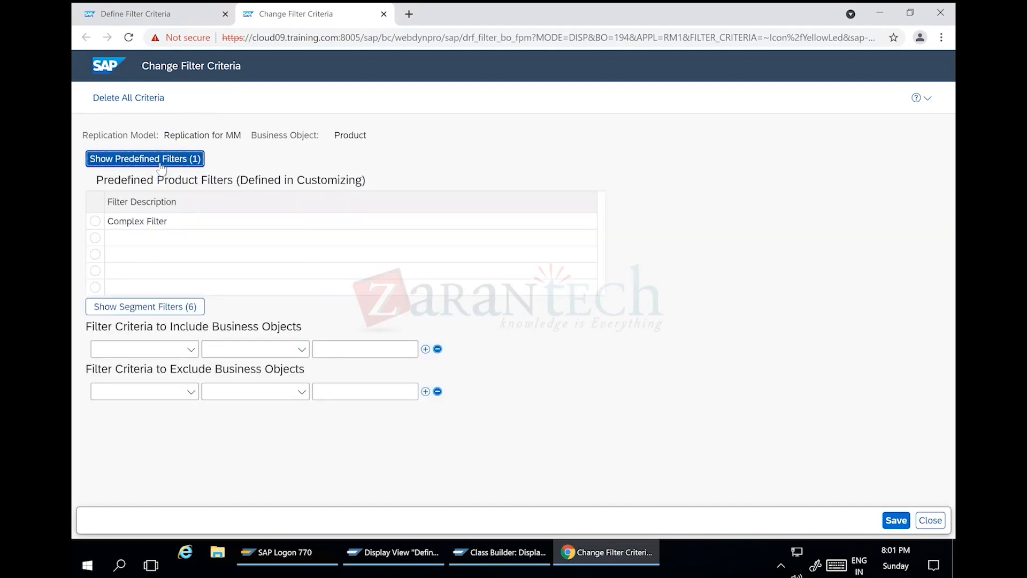
# Step: Browse the fields available for including business objects and choose Plant as the filter criterion
pyautogui.click(191, 349)
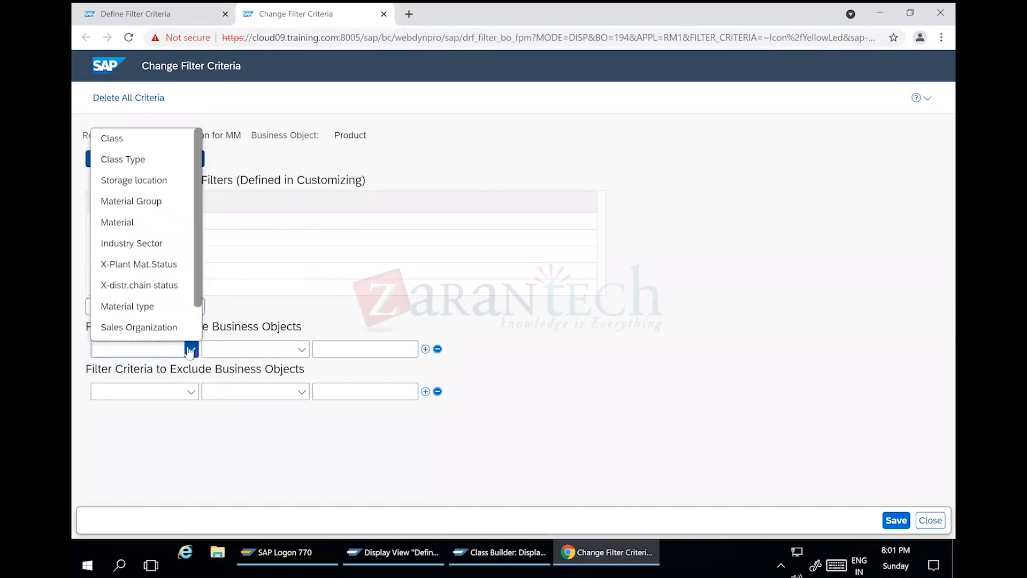
pyautogui.moveTo(195, 254); pyautogui.dragTo(200, 296)
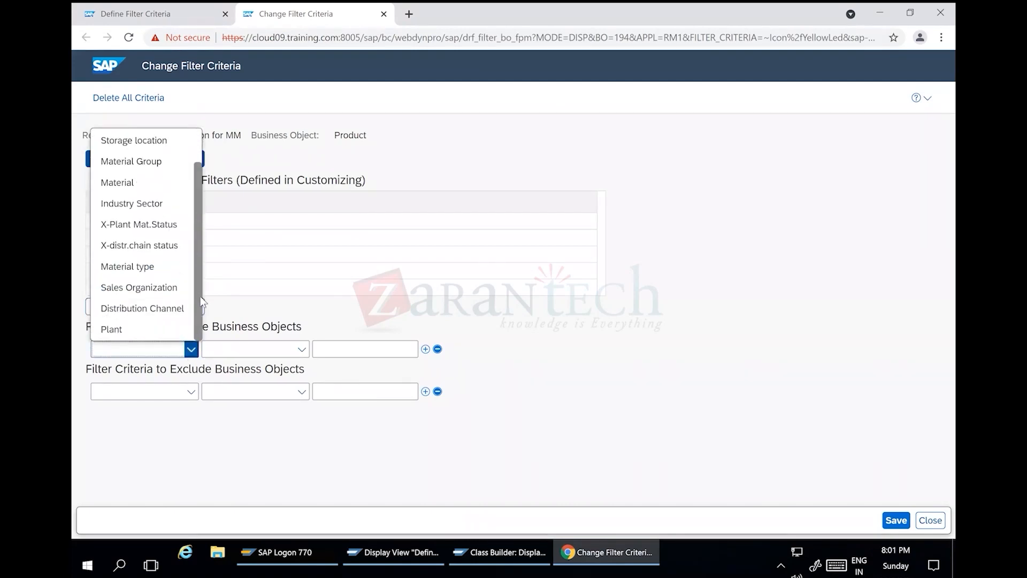
pyautogui.moveTo(196, 224); pyautogui.dragTo(197, 184)
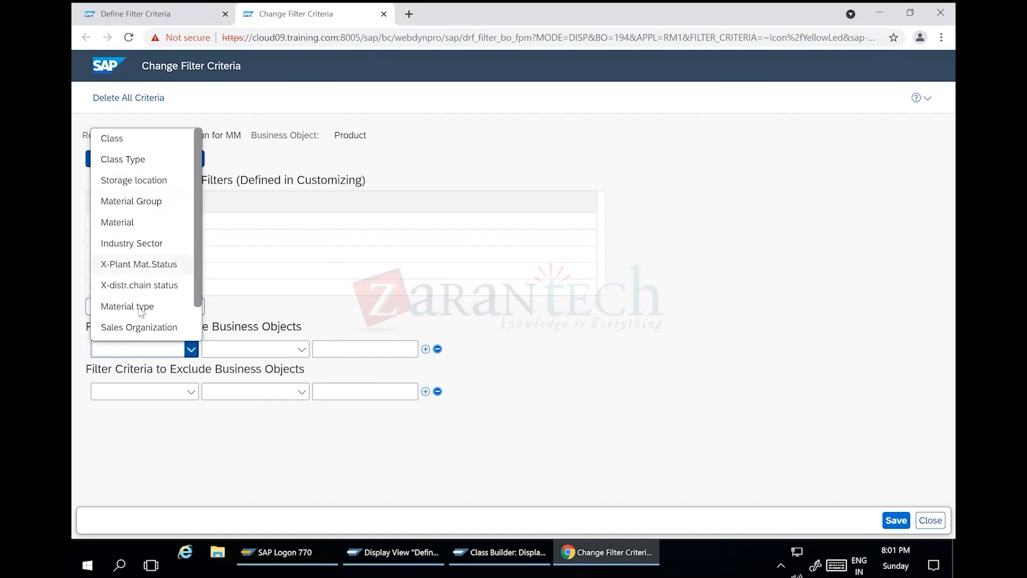
pyautogui.scroll(-1, 138, 318)
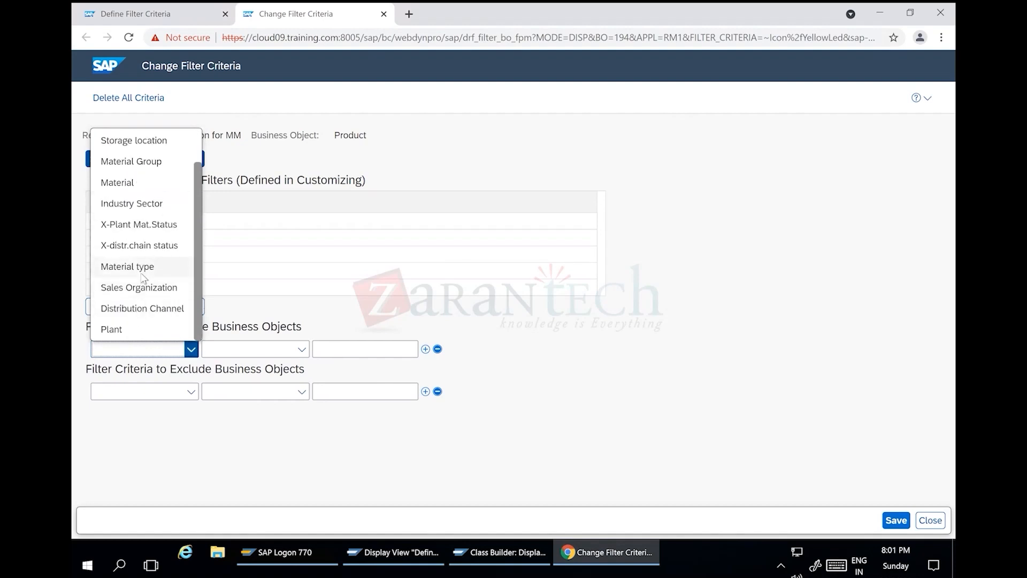
pyautogui.click(112, 329)
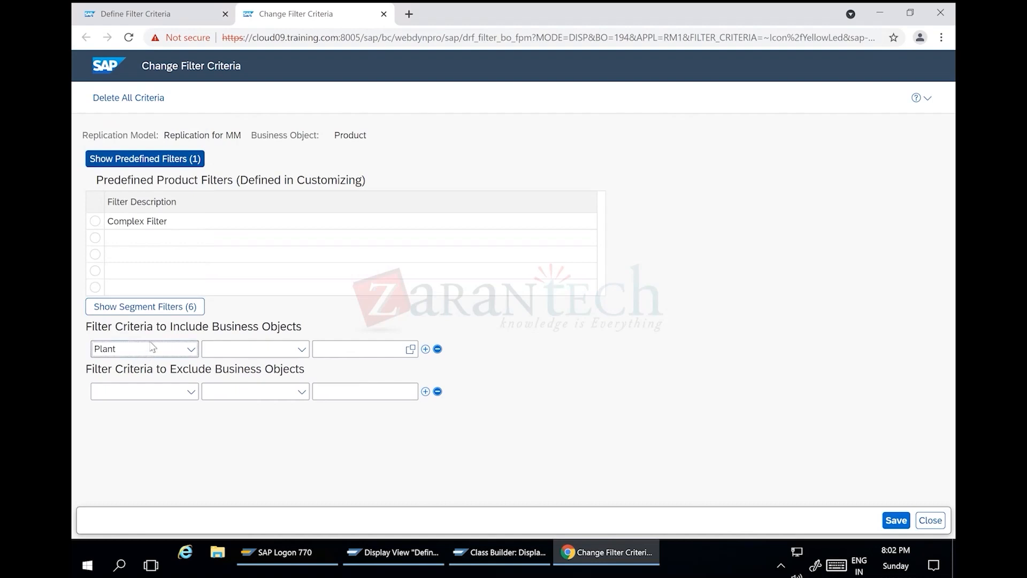
pyautogui.click(353, 352)
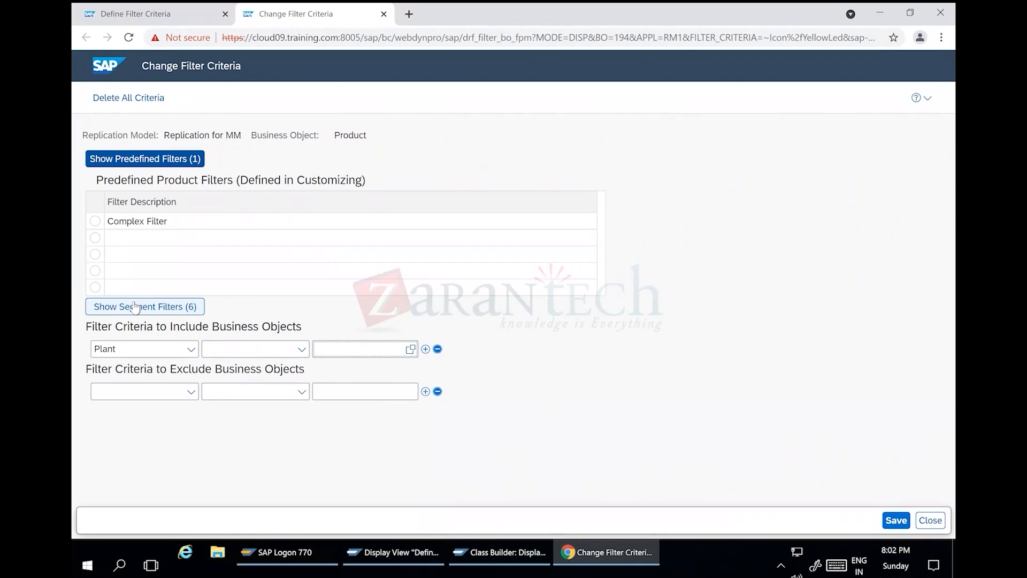
# Step: Define the include criterion as Material type is FERT, save the filter definition, and close its page
pyautogui.click(161, 348)
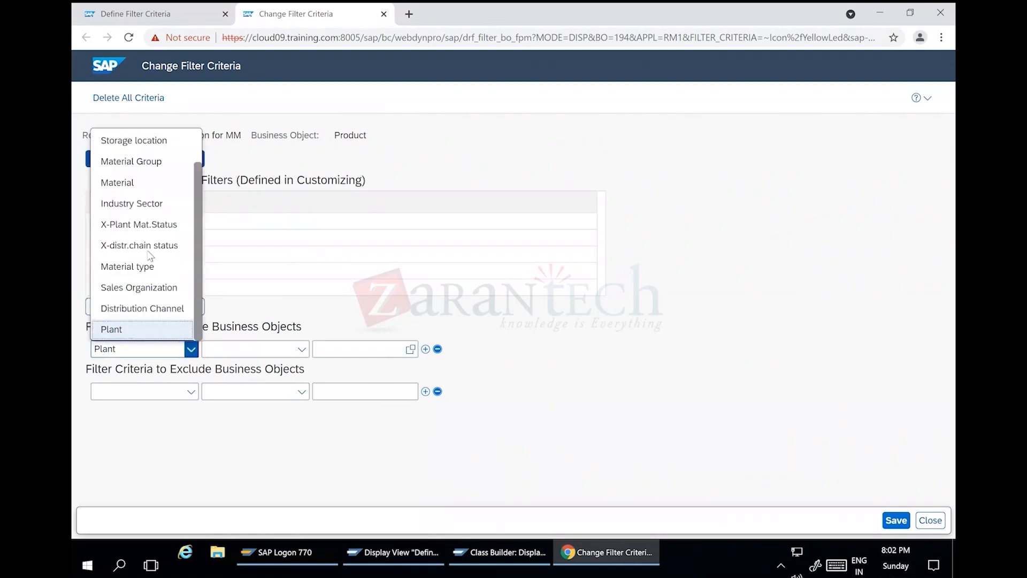
pyautogui.click(142, 266)
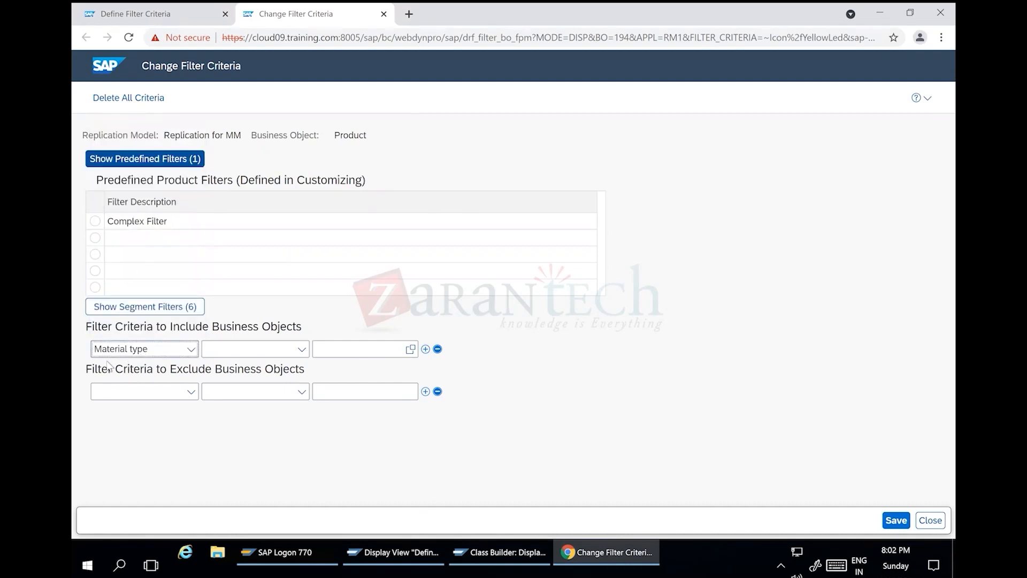
pyautogui.click(362, 349)
pyautogui.click(283, 350)
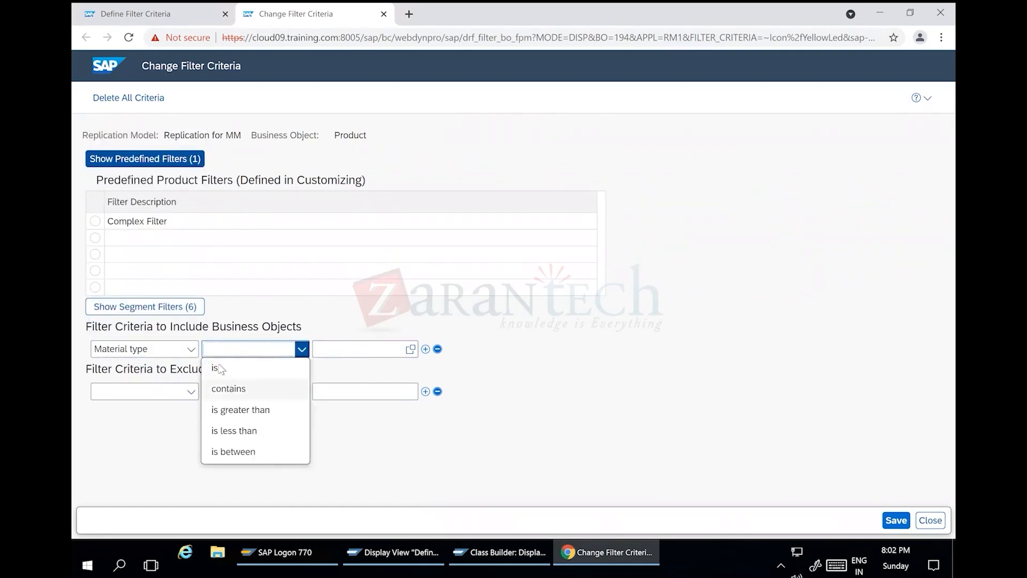
pyautogui.click(219, 368)
pyautogui.click(338, 349)
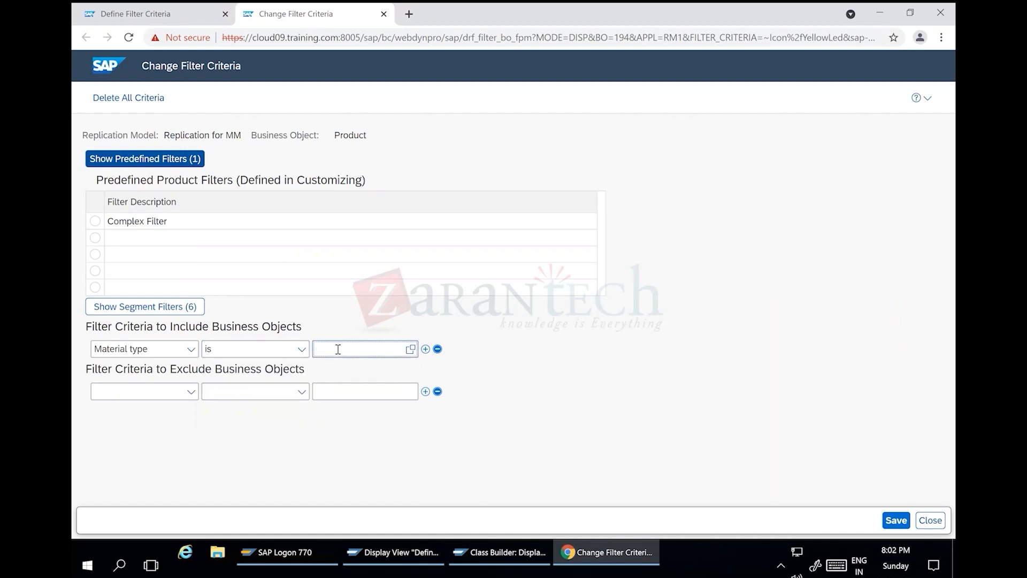
pyautogui.write('FERT')
pyautogui.doubleClick(338, 349)
pyautogui.click(889, 520)
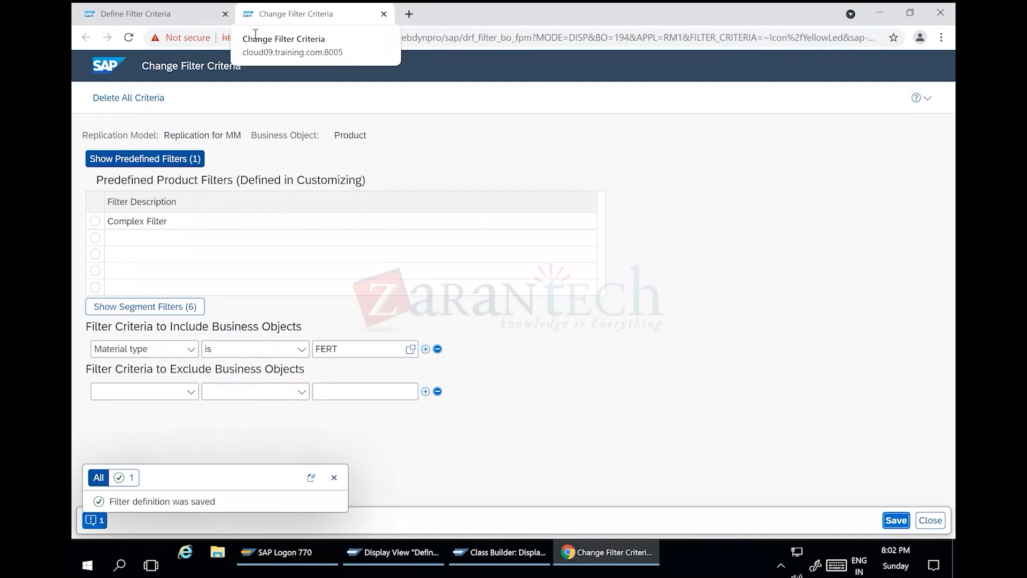
pyautogui.click(384, 14)
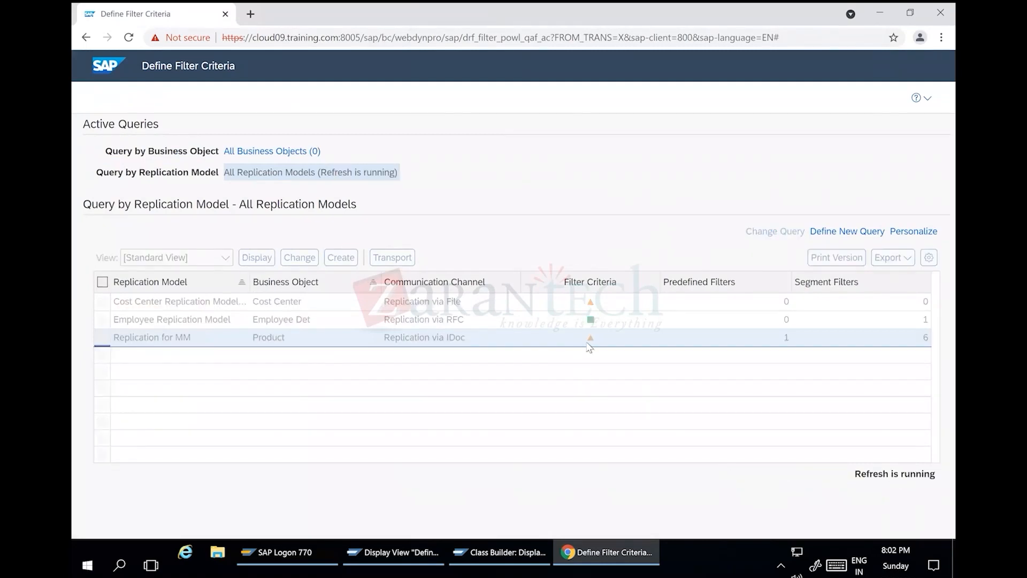
# Step: Check the filter status of Replication for MM, reopen its Product criteria for editing, and show the segment filters
pyautogui.moveTo(589, 347)
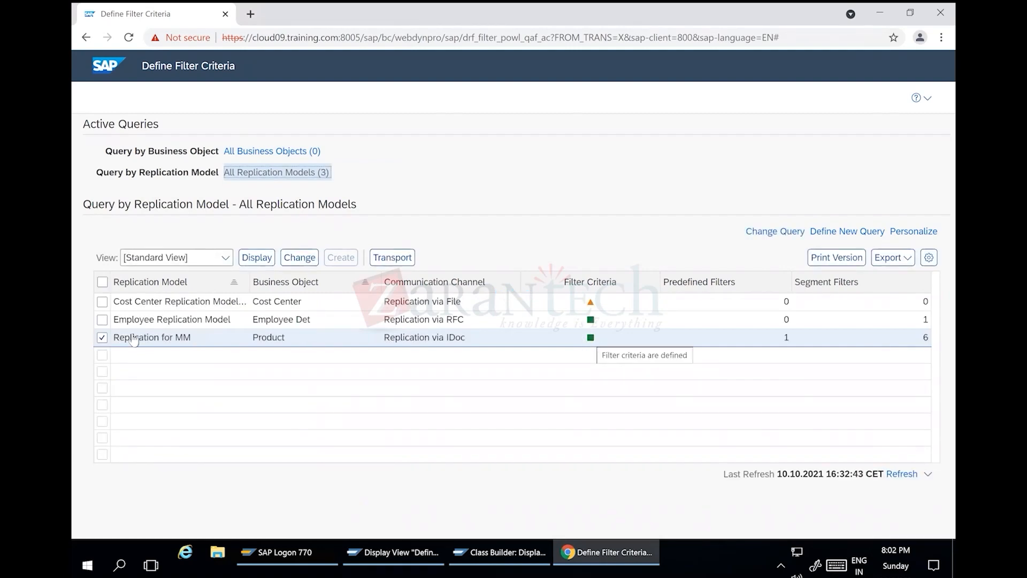
pyautogui.click(255, 259)
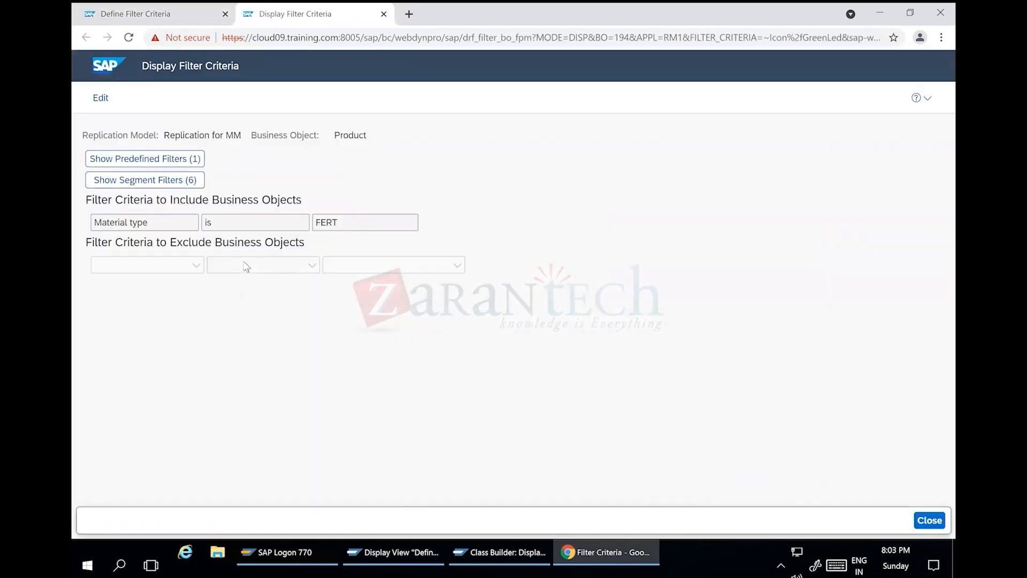
pyautogui.click(105, 101)
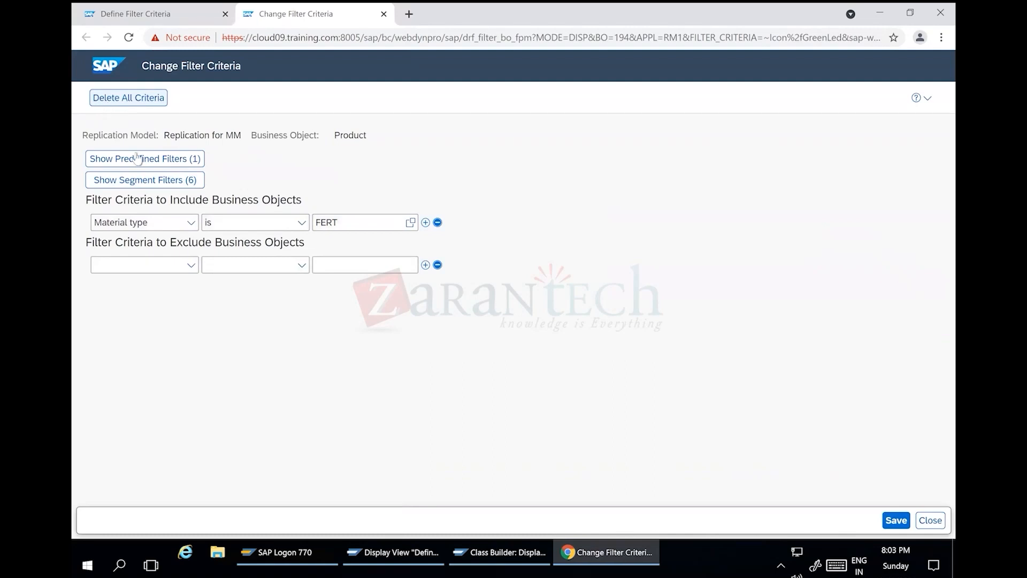
pyautogui.click(138, 183)
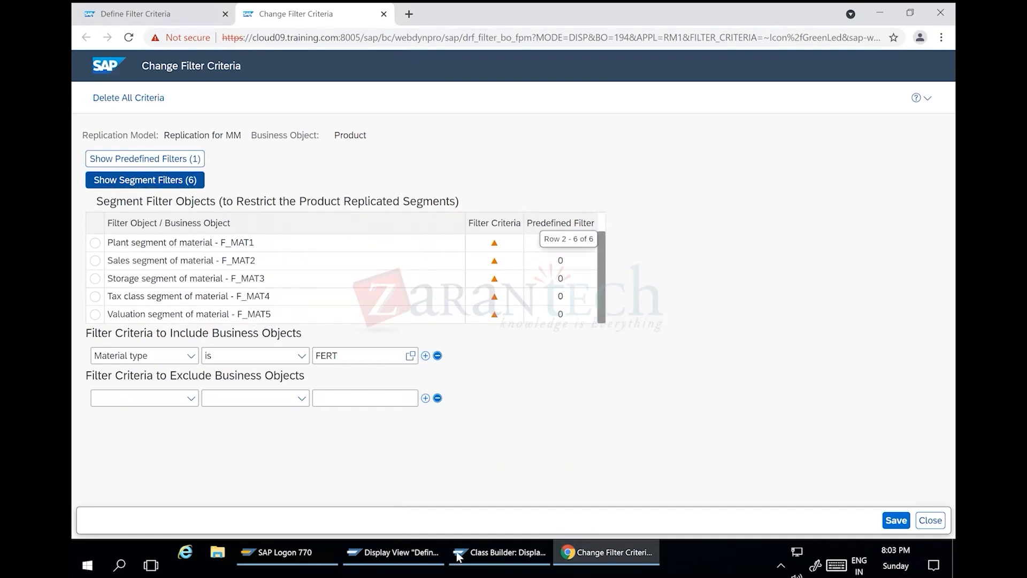
pyautogui.scroll(-1, 601, 235)
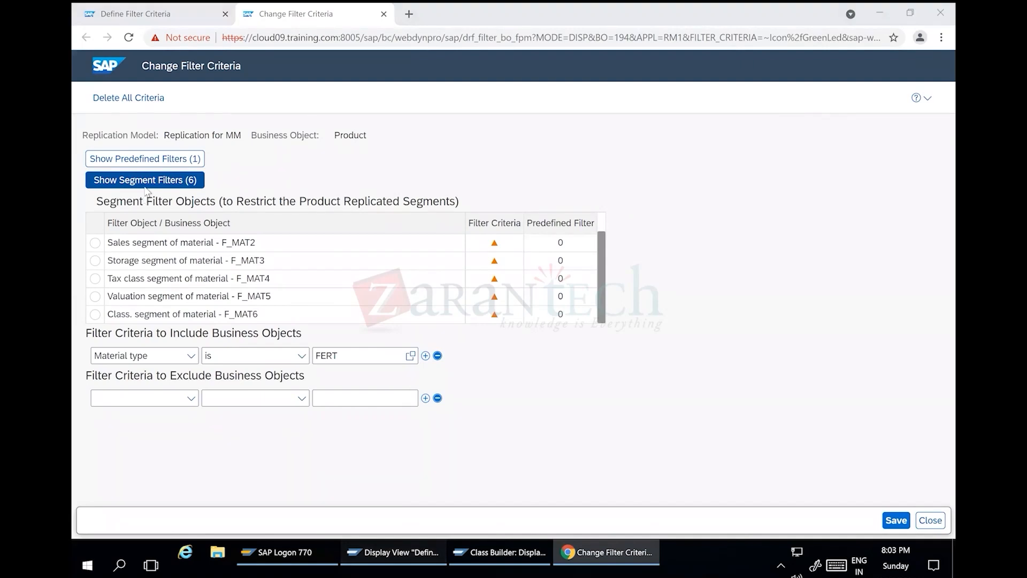
# Step: Switch to SAP GUI, return to the IMG structure, and open Define Outbound Implementations, accepting the cross-client notice
pyautogui.hotkey('alt', 'Tab')
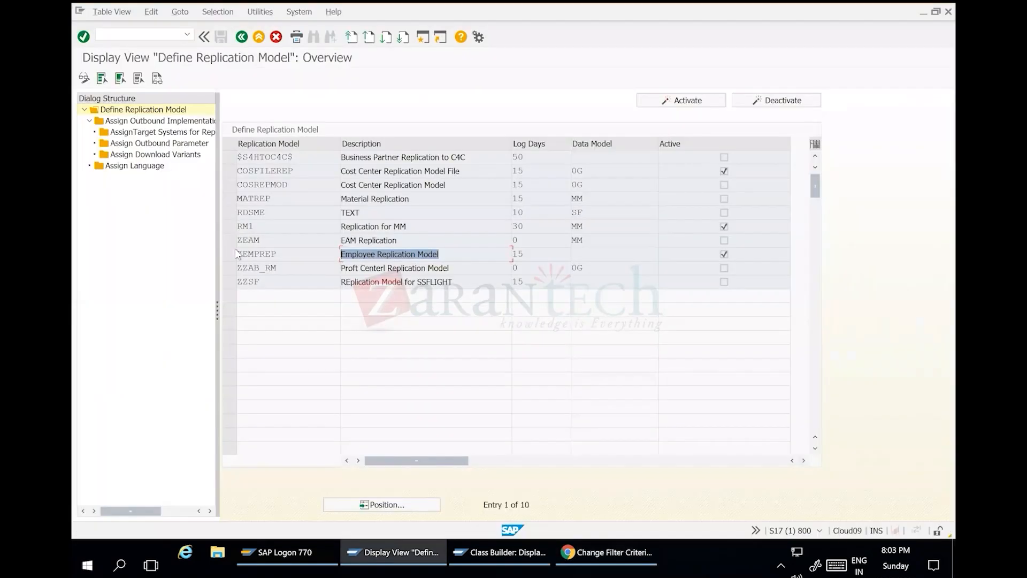
pyautogui.click(241, 39)
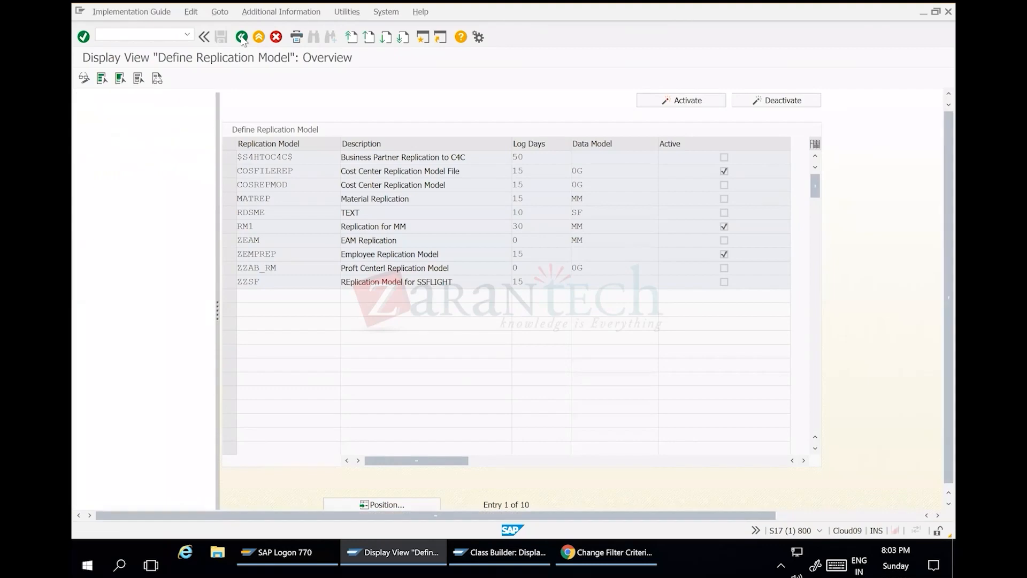
pyautogui.click(88, 178)
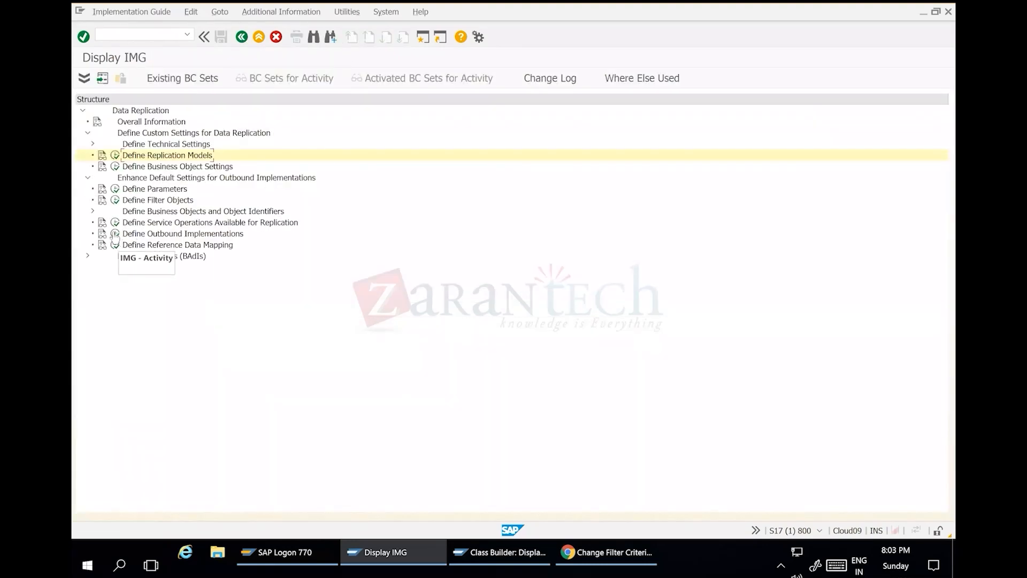
pyautogui.click(115, 235)
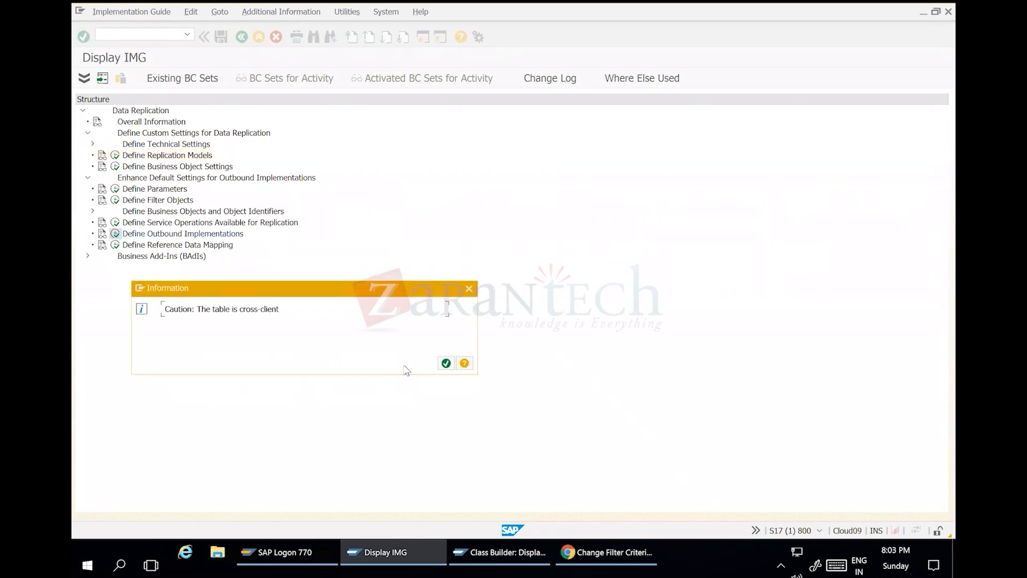
pyautogui.click(444, 363)
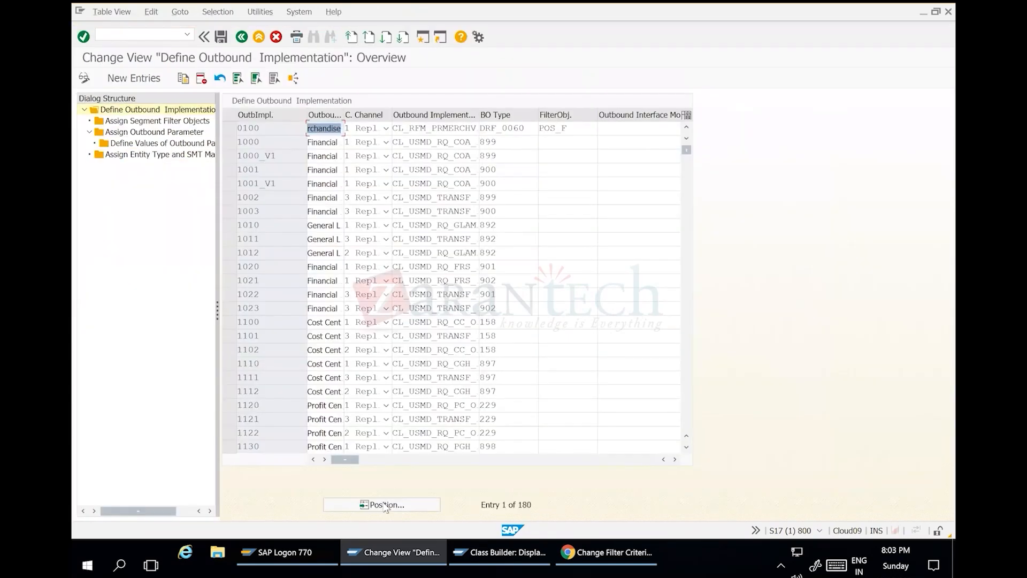
# Step: Position the outbound implementation list at I_MAT and display its assigned segment filter objects
pyautogui.click(382, 505)
pyautogui.write('i')
pyautogui.press('Return')
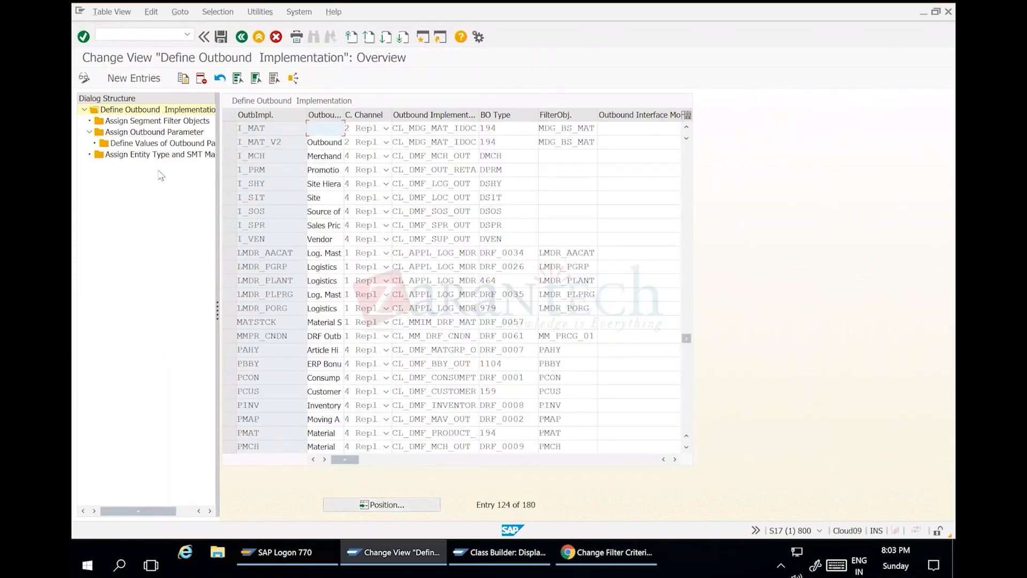
pyautogui.doubleClick(157, 122)
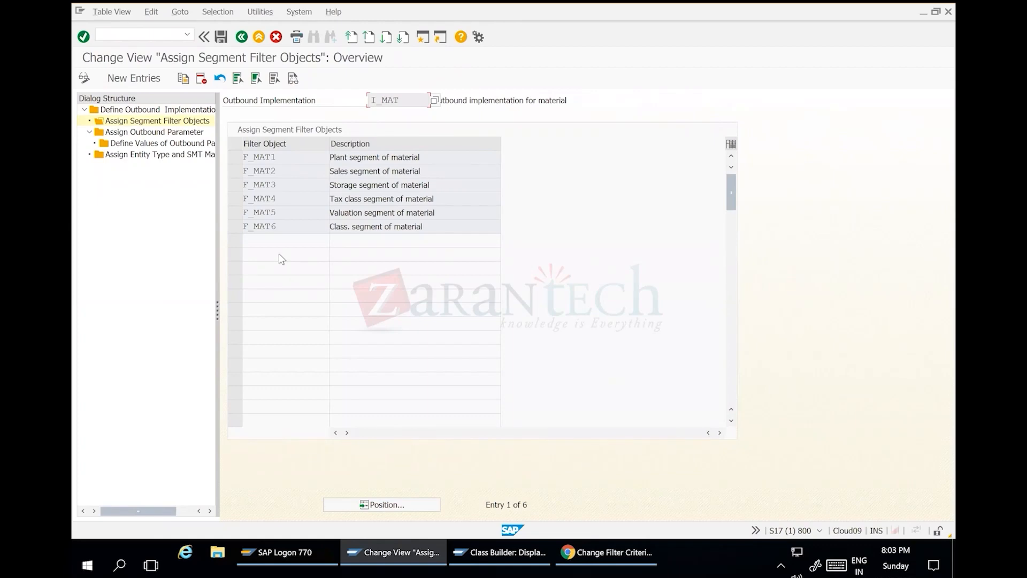
pyautogui.click(258, 158)
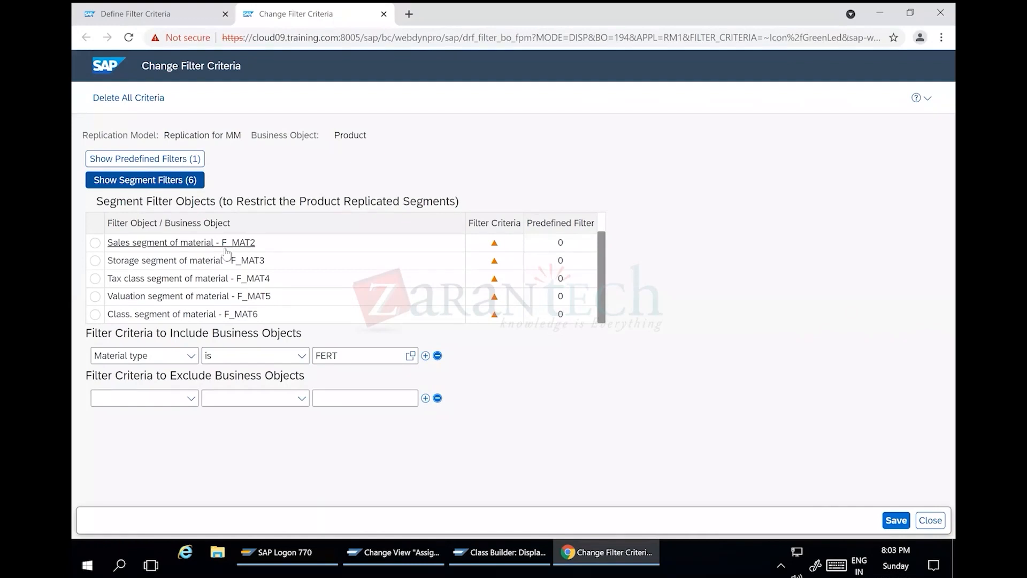
# Step: In the browser, view the filter criteria for Sales segment of material - F_MAT2 and close that page
pyautogui.click(186, 246)
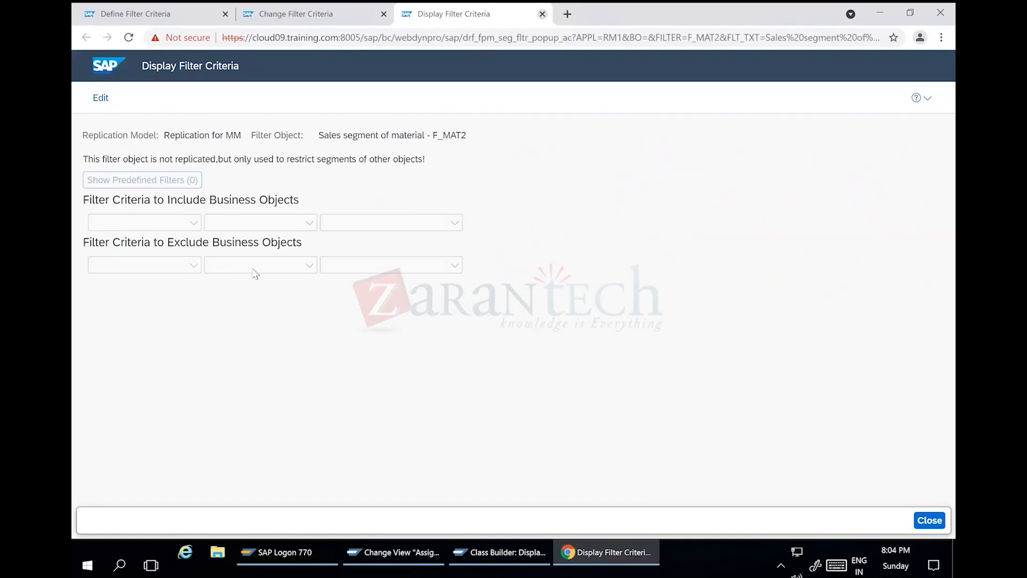
pyautogui.hotkey('ctrl', 'w')
pyautogui.scroll(1, 311, 277)
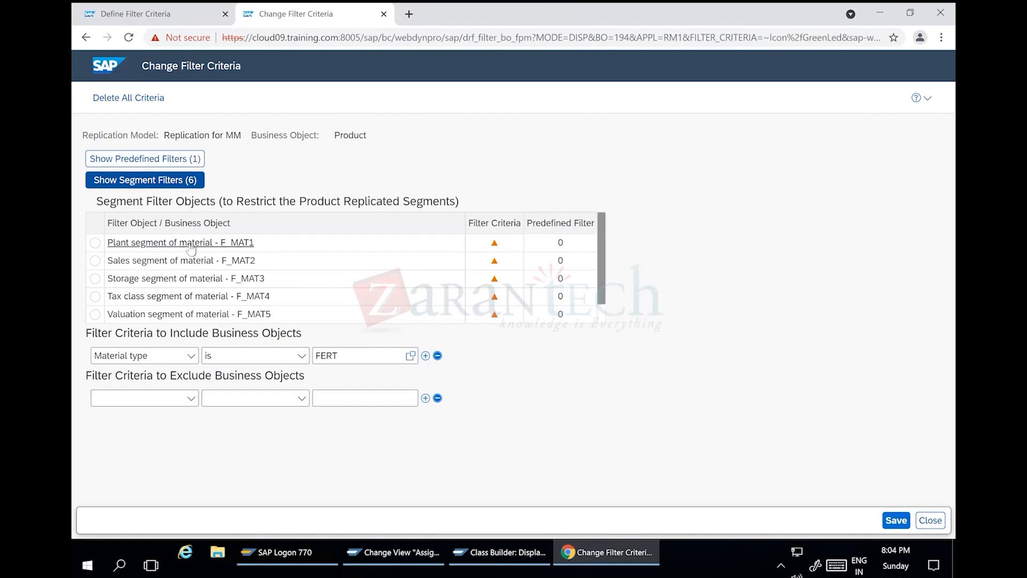
# Step: Open the filter criteria for Plant segment of material - F_MAT1 and switch them to edit mode
pyautogui.click(191, 243)
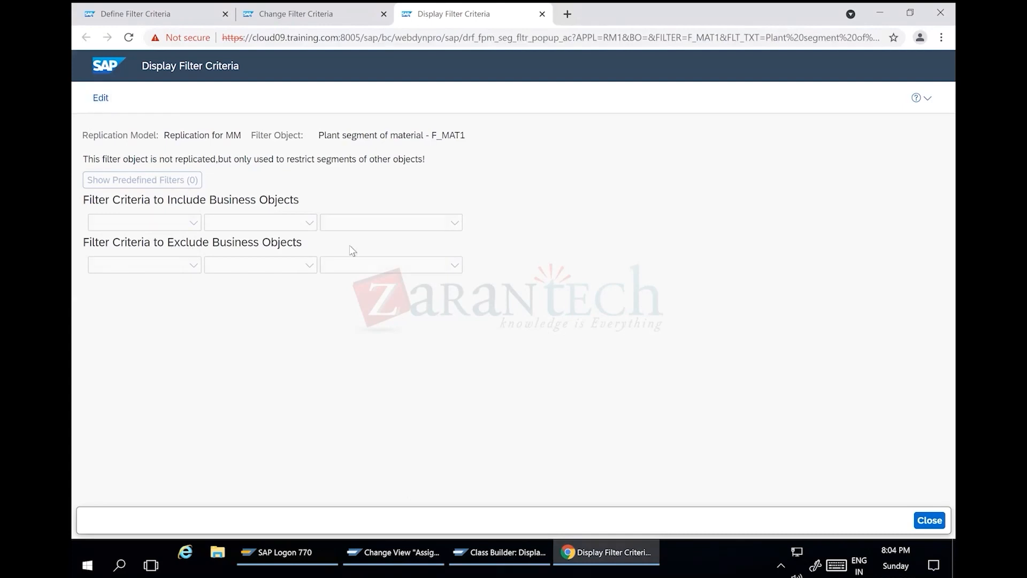
pyautogui.moveTo(326, 134); pyautogui.dragTo(487, 138)
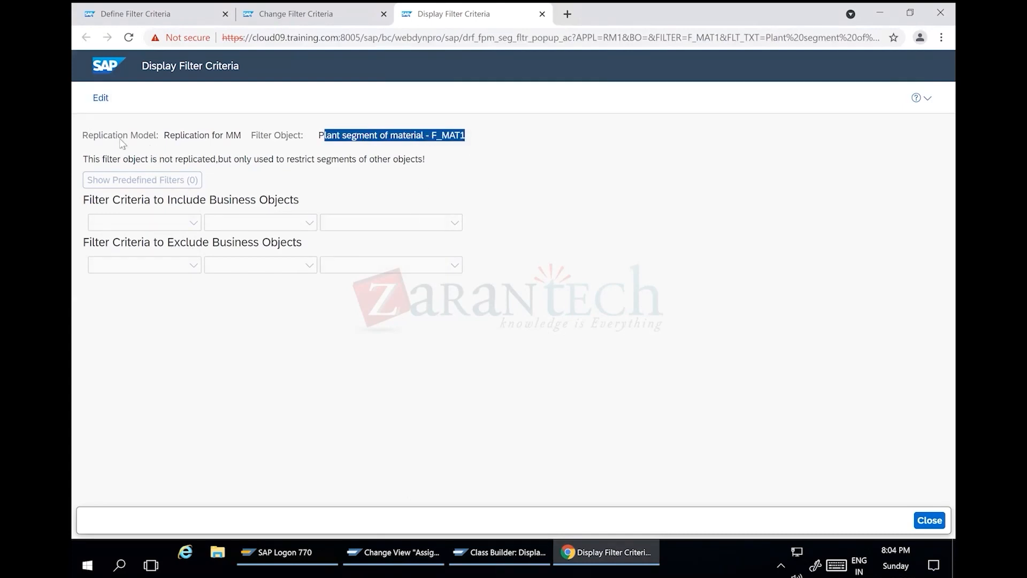
pyautogui.click(101, 99)
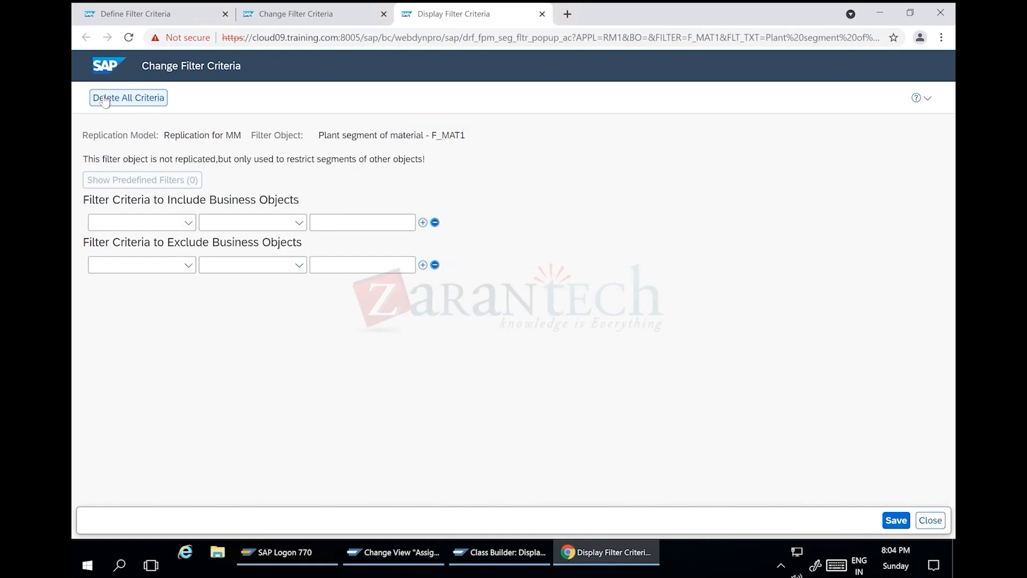
# Step: Add the include criterion Plant contains 4* to the plant segment filter, save it, and close its page
pyautogui.click(191, 229)
pyautogui.click(130, 240)
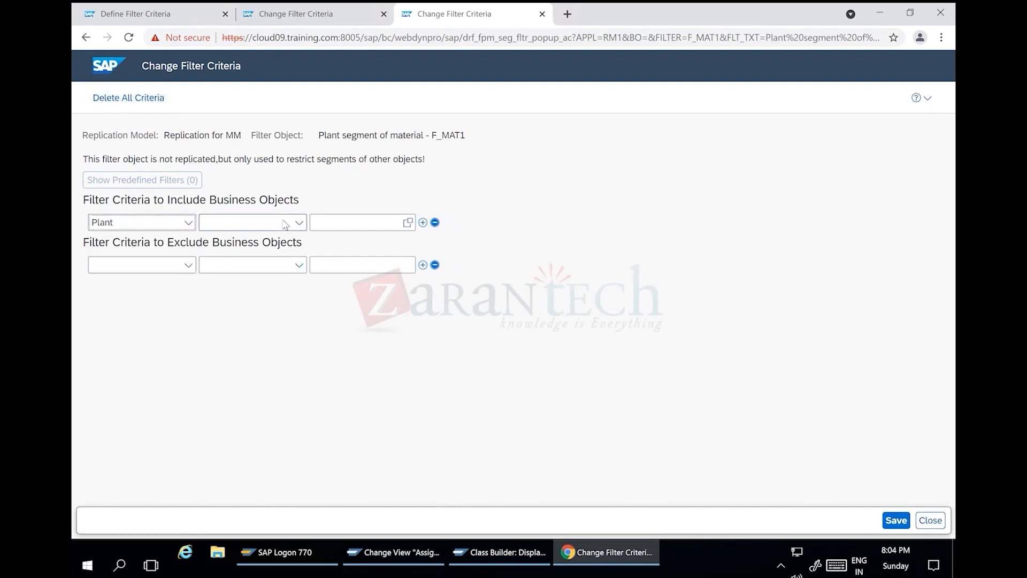
pyautogui.click(285, 224)
pyautogui.click(251, 260)
pyautogui.click(353, 223)
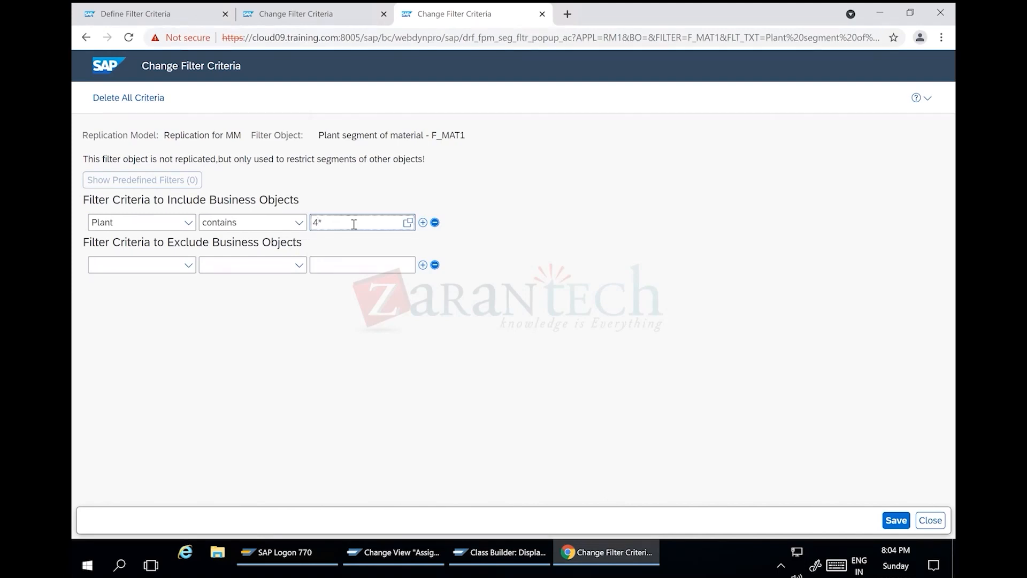
pyautogui.click(188, 222)
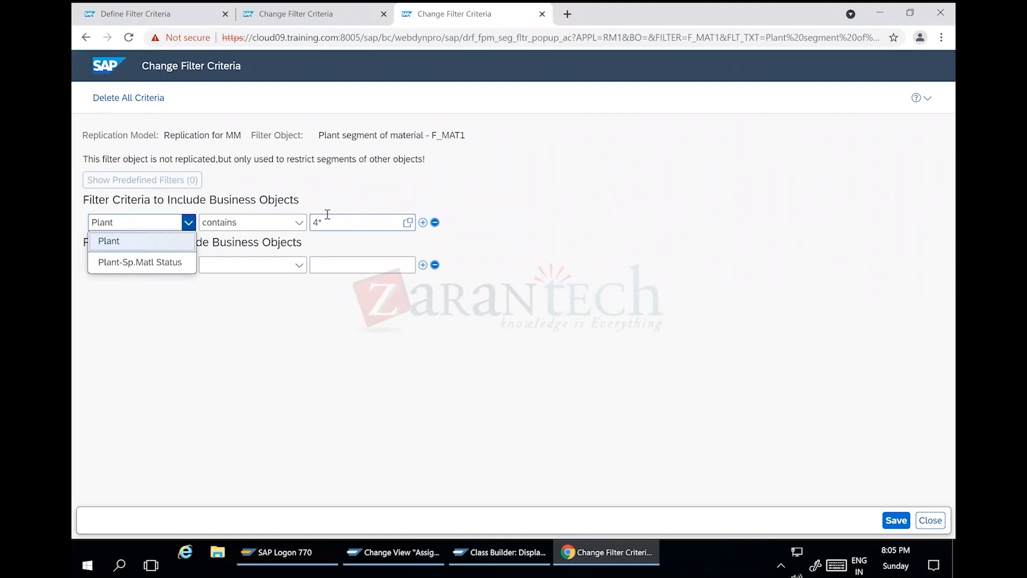
pyautogui.click(901, 525)
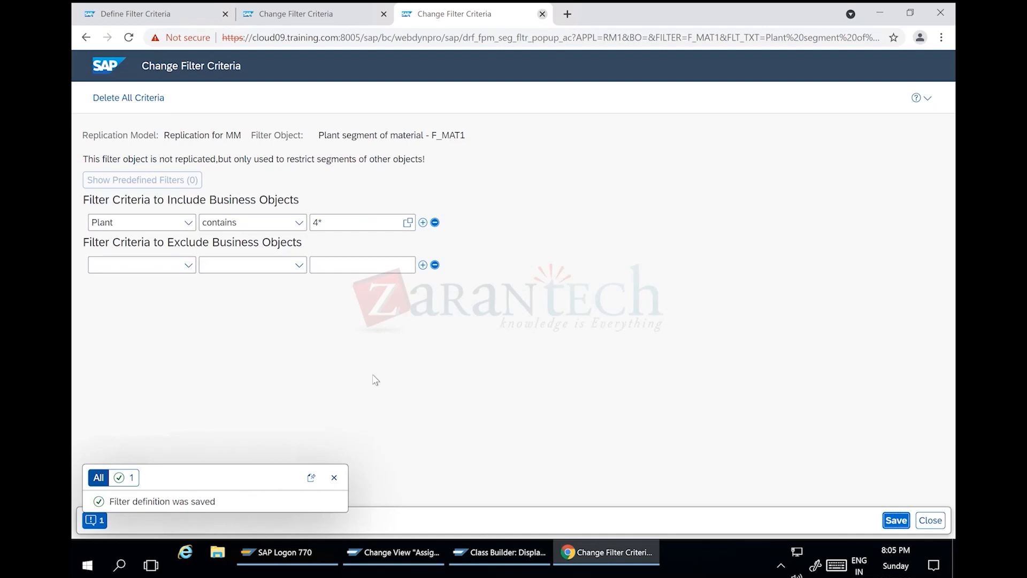
pyautogui.hotkey('ctrl', 'w')
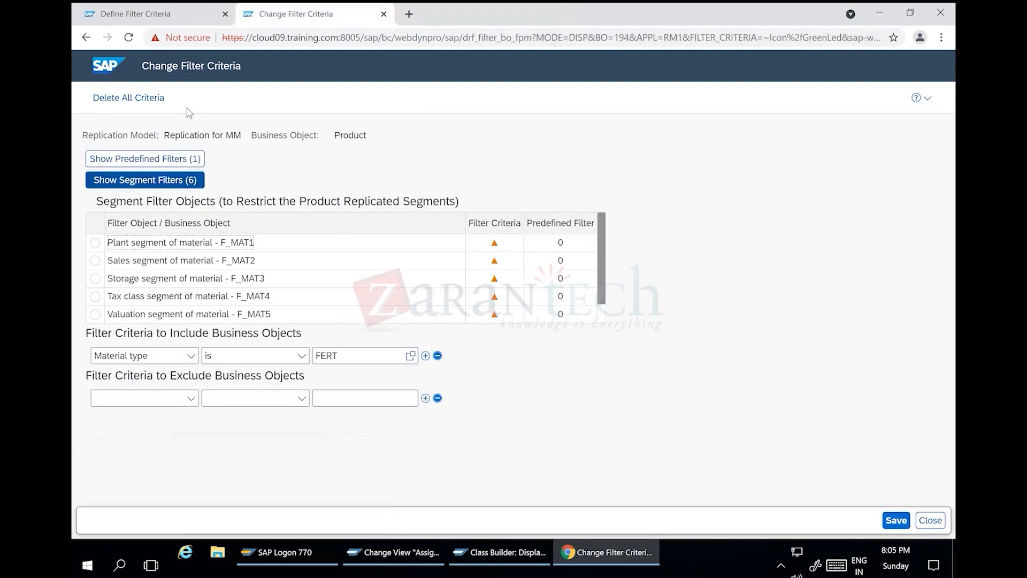
# Step: Save the Product filter criteria of Replication for MM and close the page, staying on it when asked to leave unsaved
pyautogui.click(383, 14)
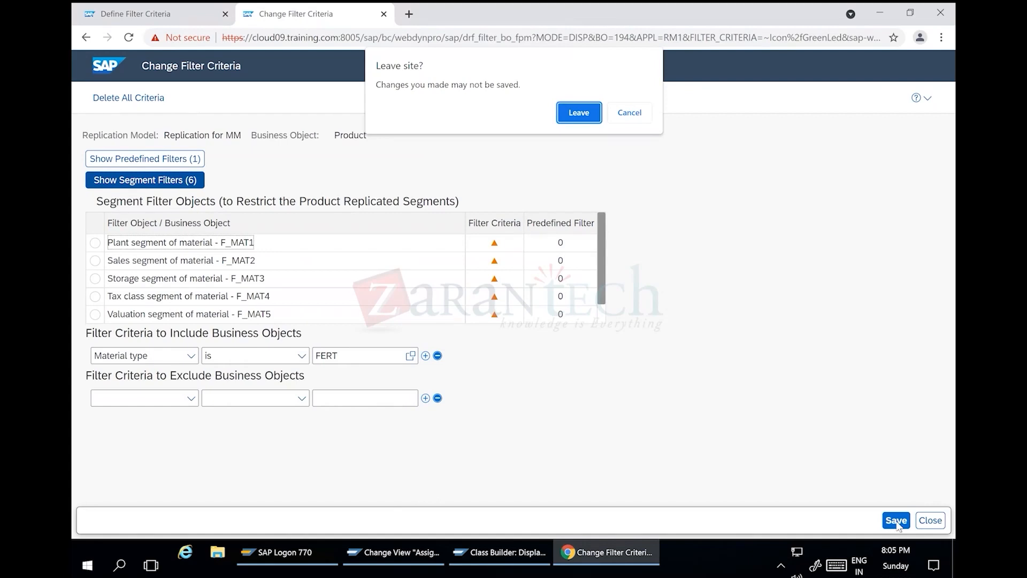
pyautogui.click(623, 113)
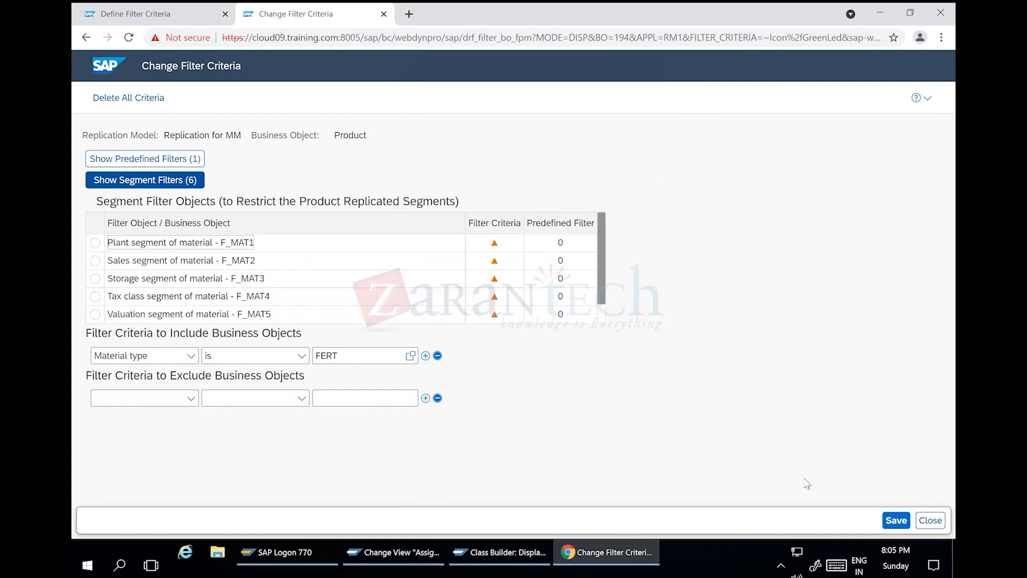
pyautogui.click(890, 520)
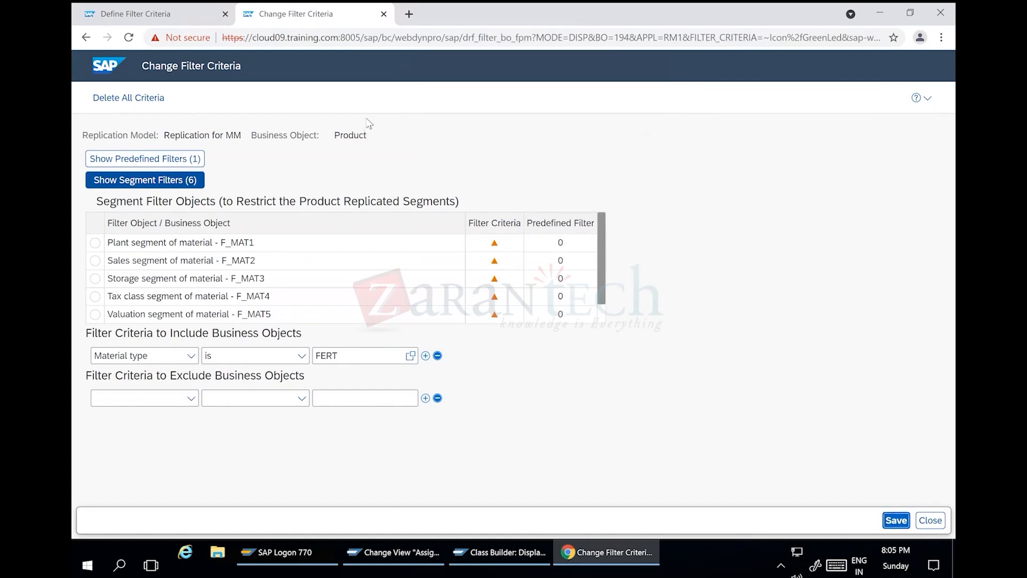
pyautogui.click(383, 14)
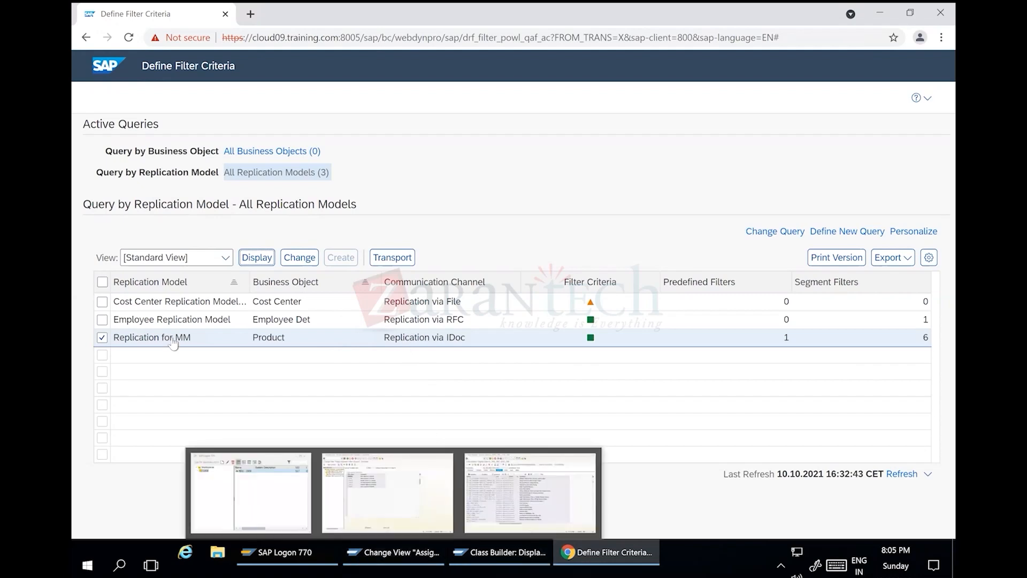
# Step: Switch to SAP GUI, open Define Replication Models from the IMG, and display the outbound implementations assigned to RM1
pyautogui.click(408, 541)
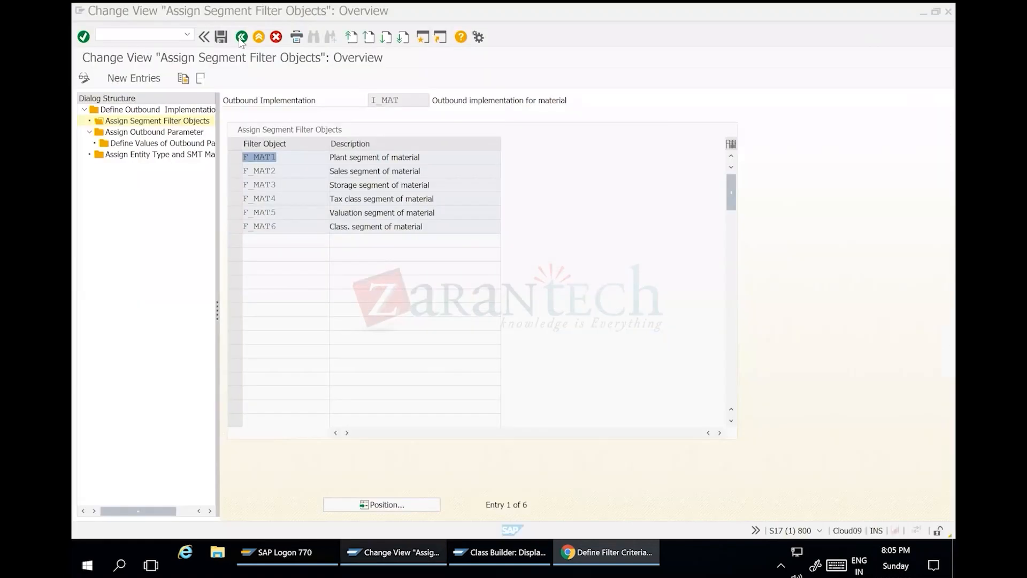
pyautogui.click(241, 37)
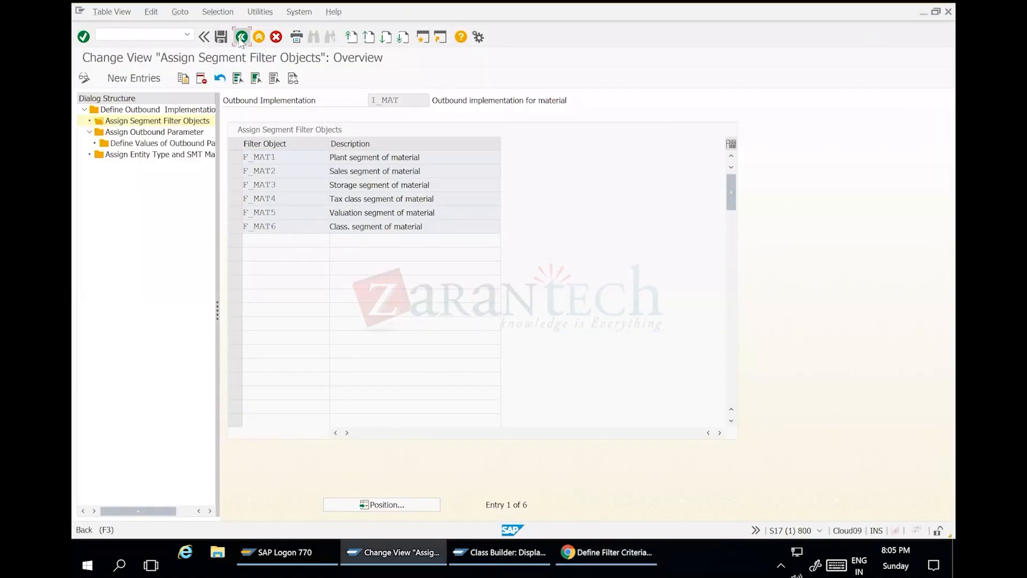
pyautogui.press('F3')
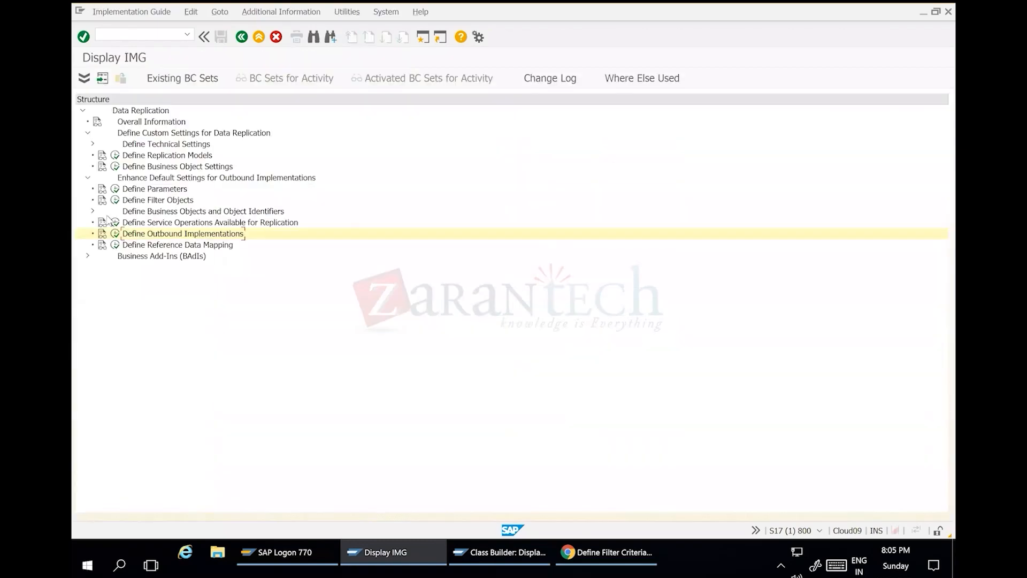
pyautogui.click(115, 156)
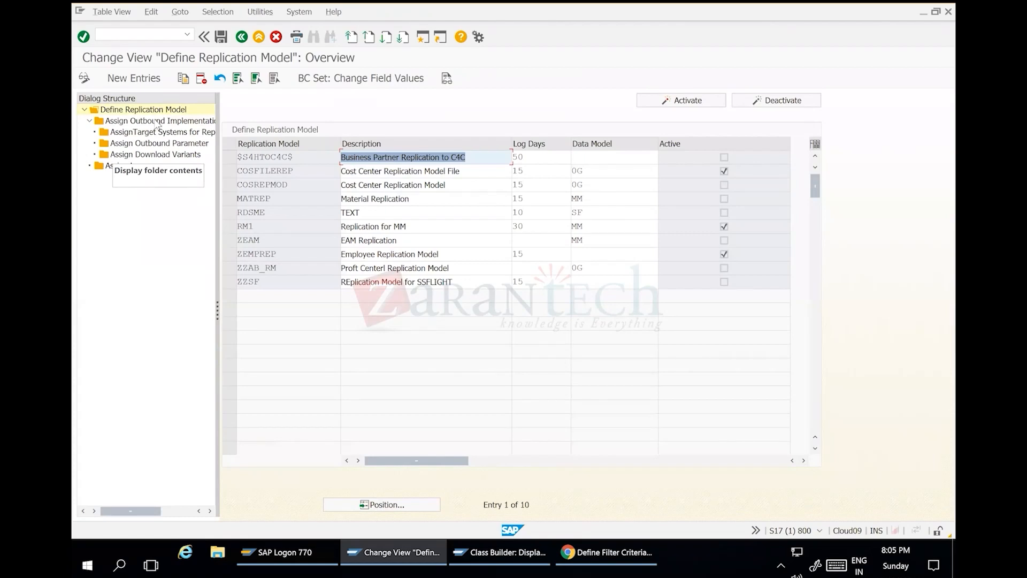
pyautogui.doubleClick(246, 226)
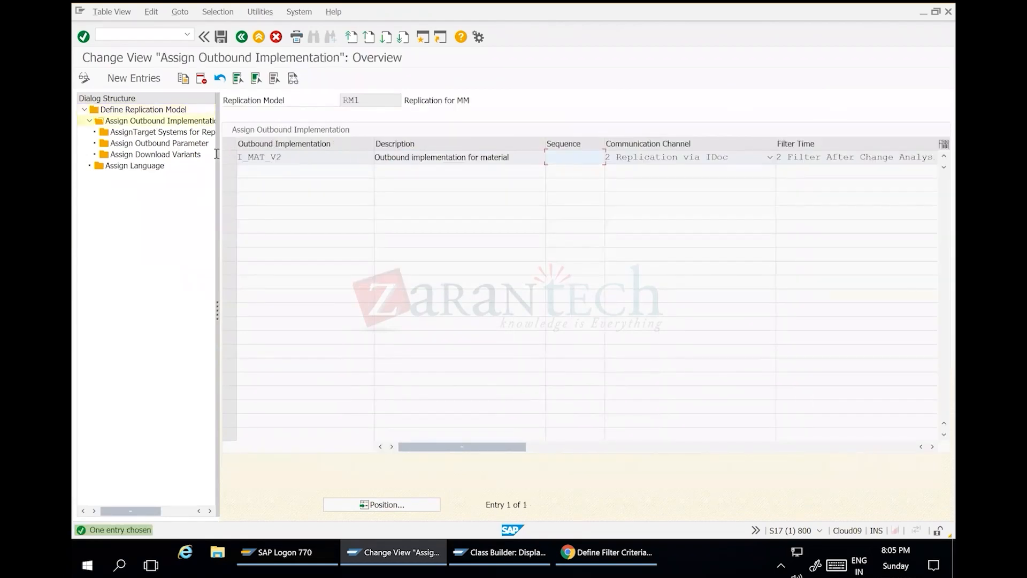
pyautogui.moveTo(286, 157); pyautogui.dragTo(217, 153)
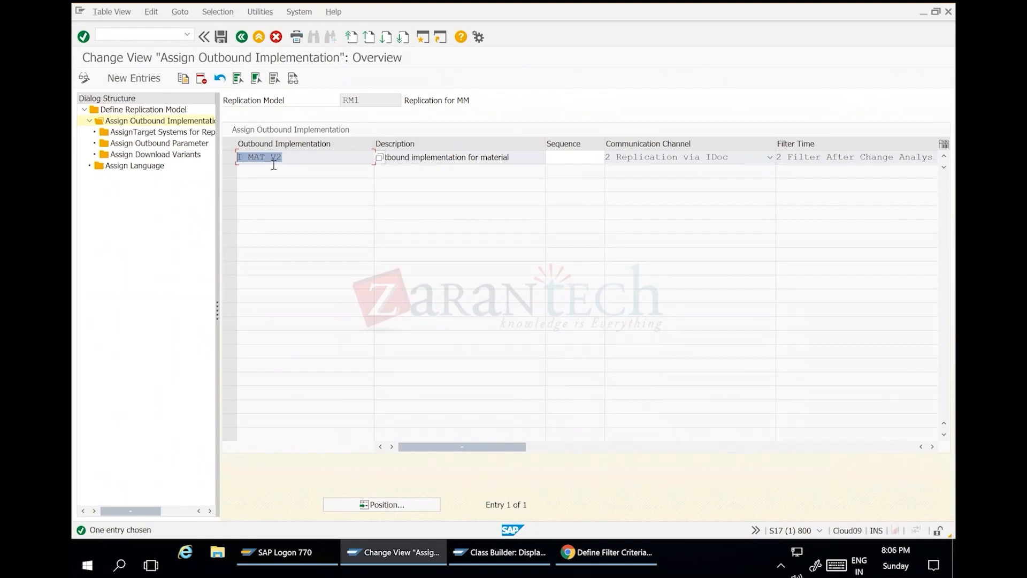
# Step: Add a new outbound implementation entry to replication model RM1, choosing PMPL (Material/Plant) from the value list
pyautogui.press('F5')
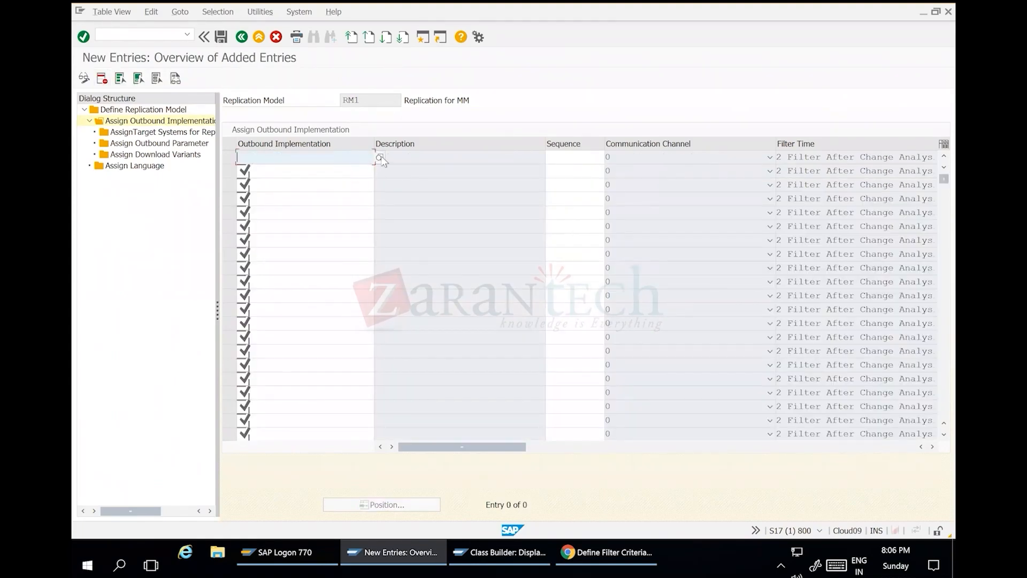
pyautogui.click(381, 156)
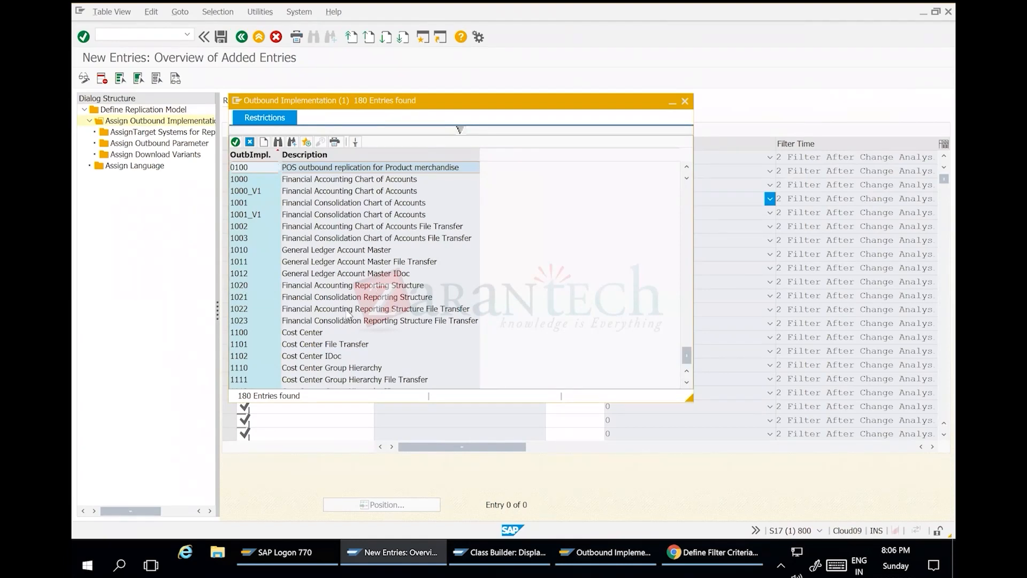
pyautogui.scroll(15, 348, 315)
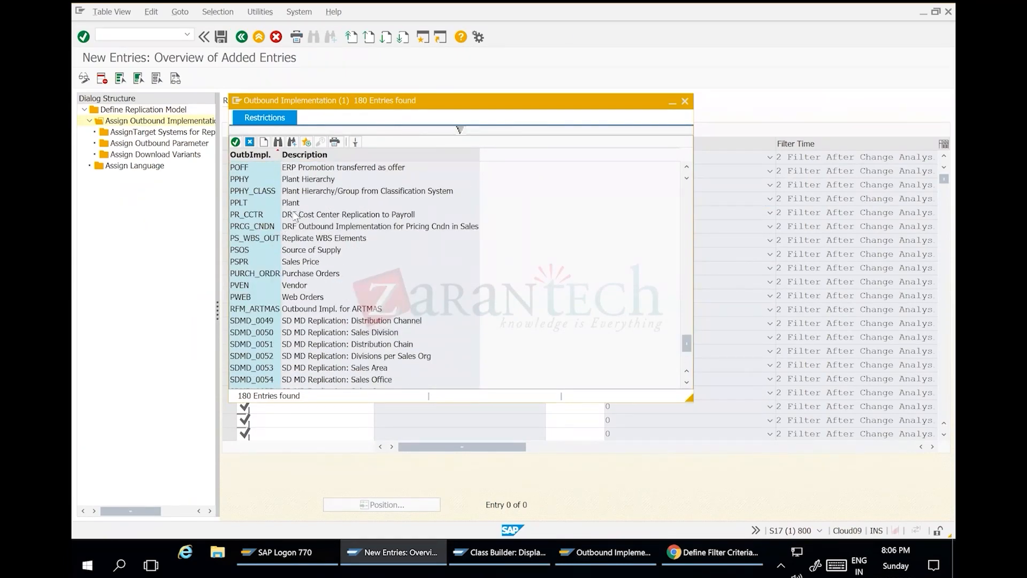
pyautogui.scroll(1, 295, 215)
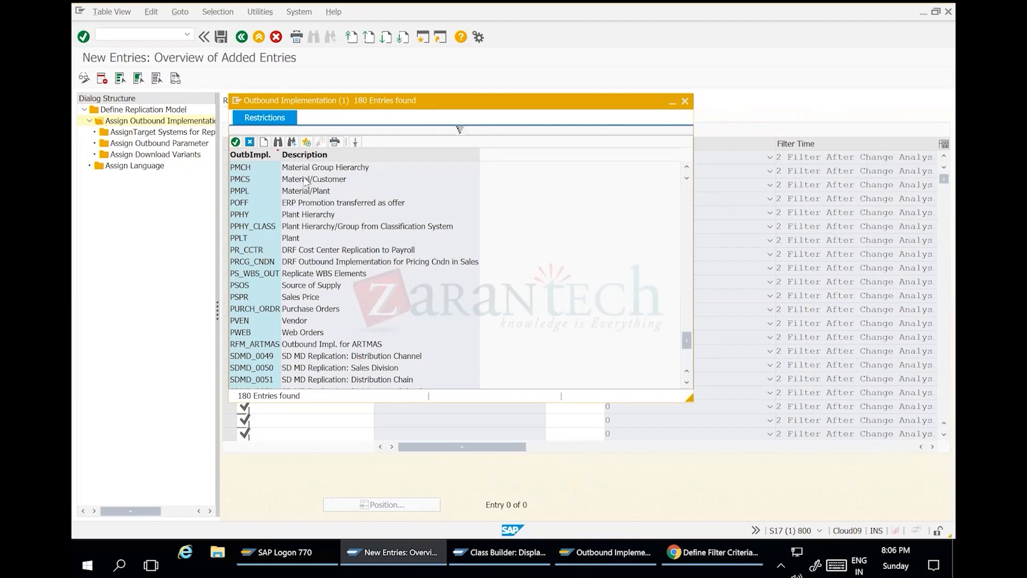
pyautogui.scroll(1, 334, 217)
pyautogui.scroll(2, 341, 221)
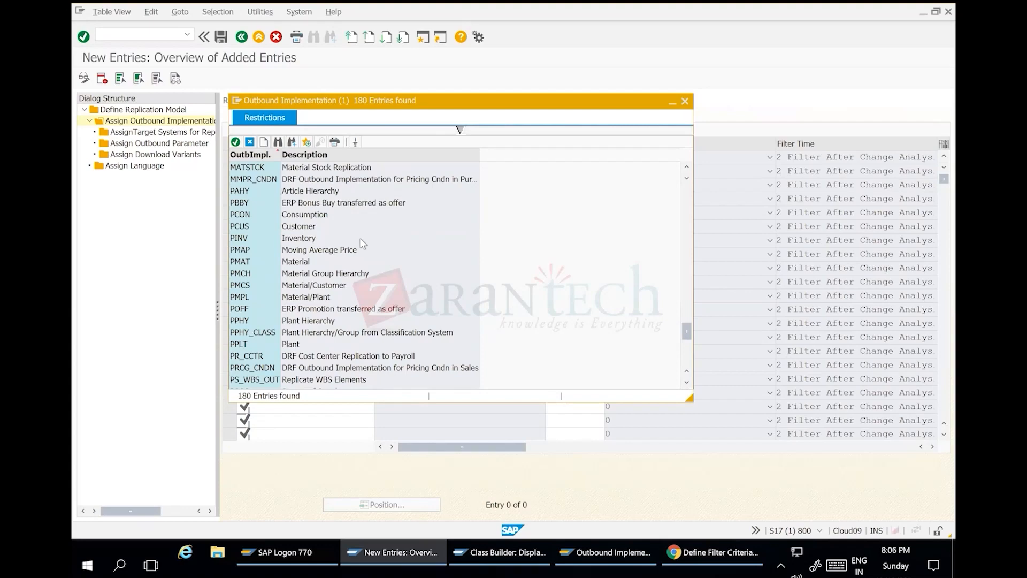
pyautogui.scroll(1, 360, 243)
pyautogui.scroll(2, 360, 244)
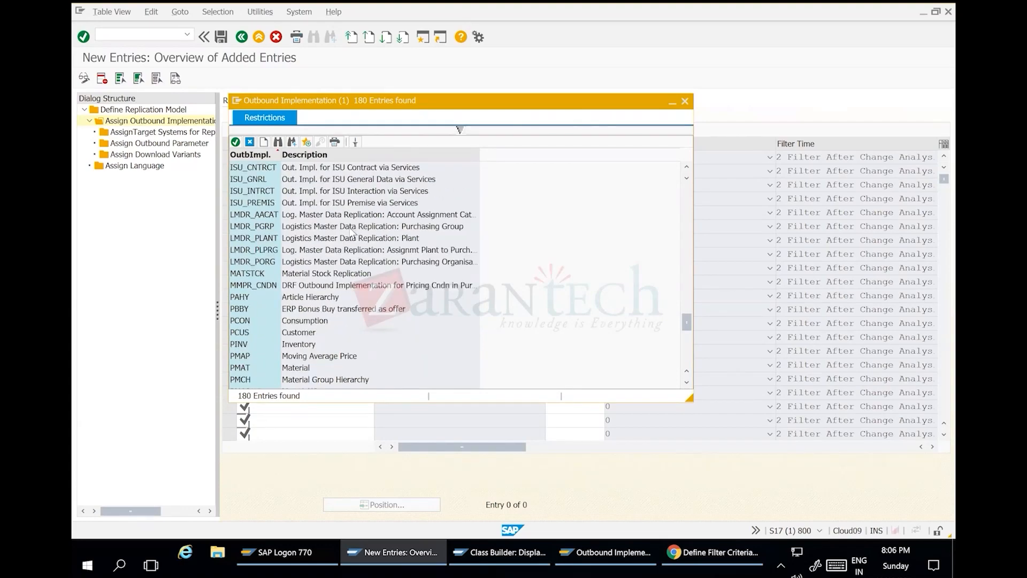
pyautogui.scroll(3, 351, 232)
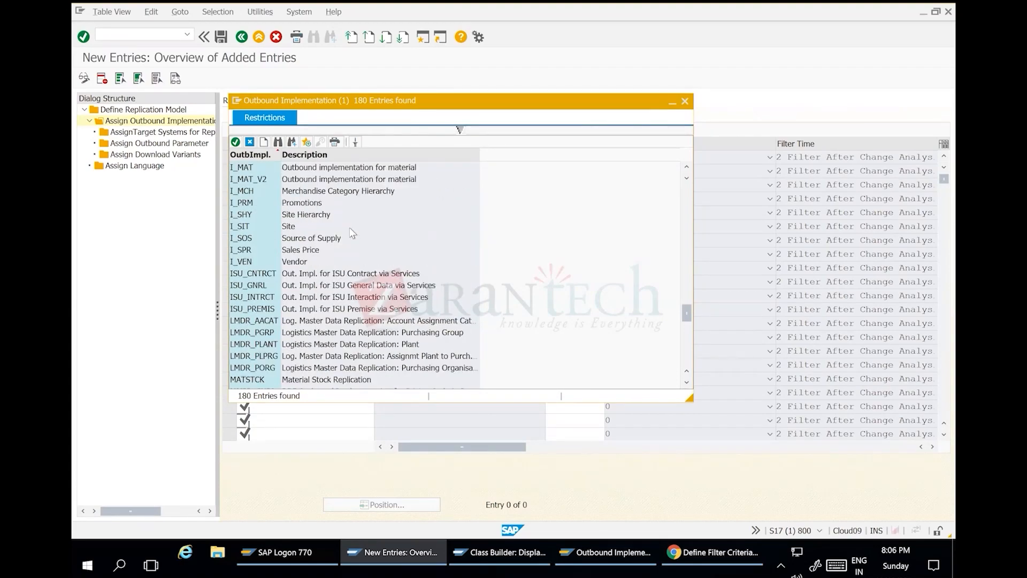
pyautogui.scroll(-2, 352, 227)
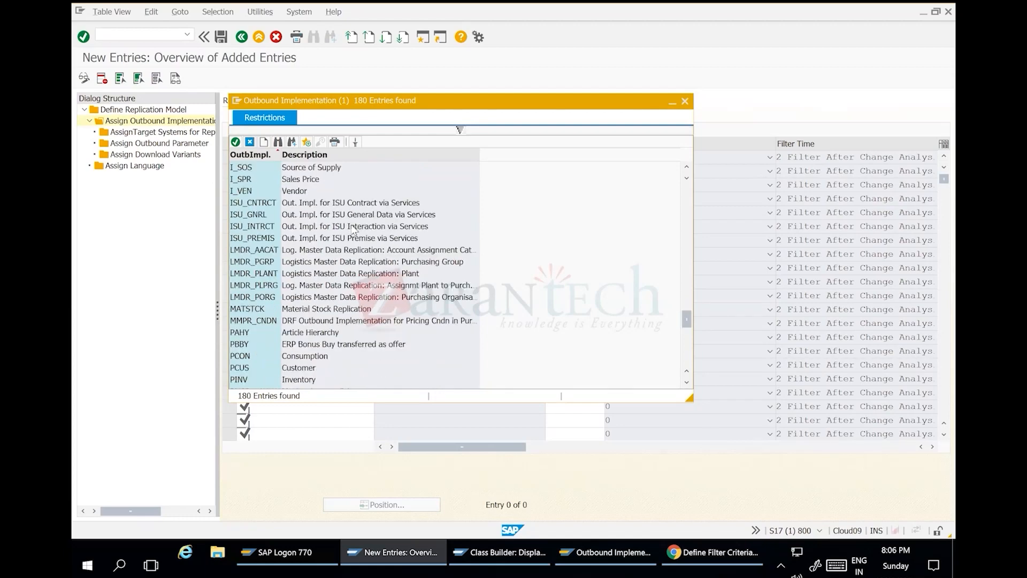
pyautogui.scroll(-5, 346, 305)
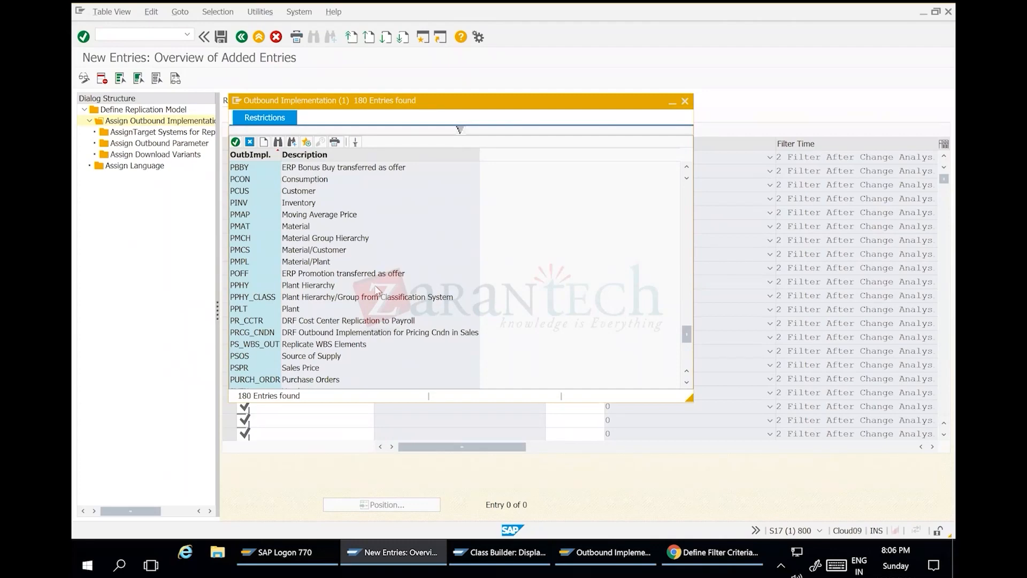
pyautogui.doubleClick(296, 262)
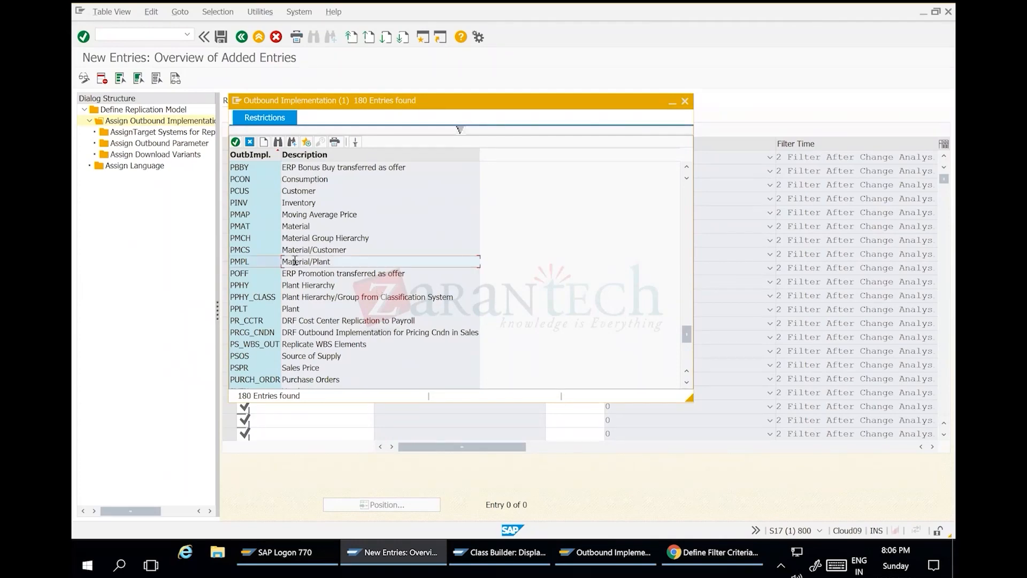
pyautogui.press('Return')
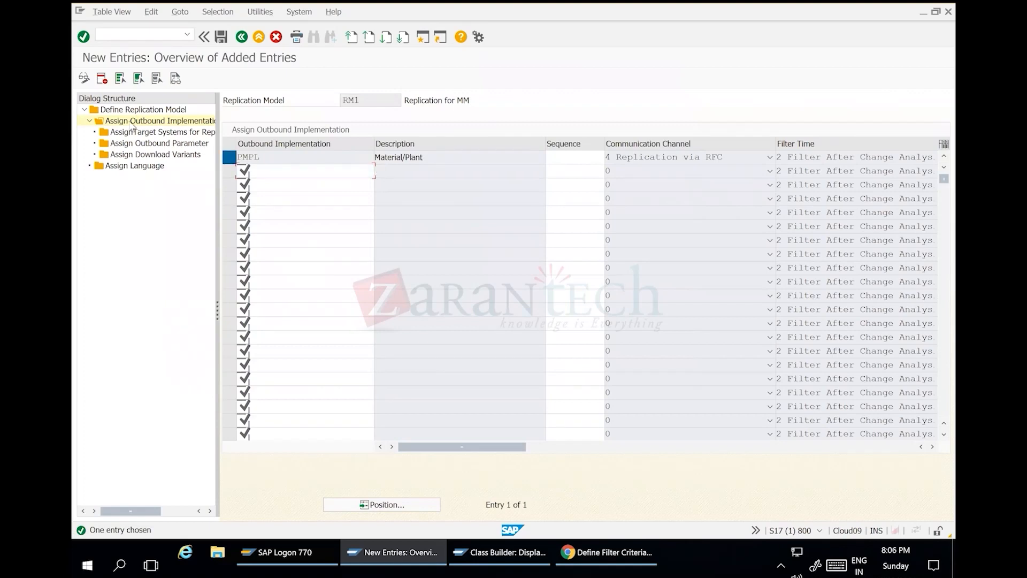
# Step: Assign business system SRINISYS as the target system for outbound implementation PMPL of replication model RM1 and save
pyautogui.click(229, 156)
pyautogui.click(171, 132)
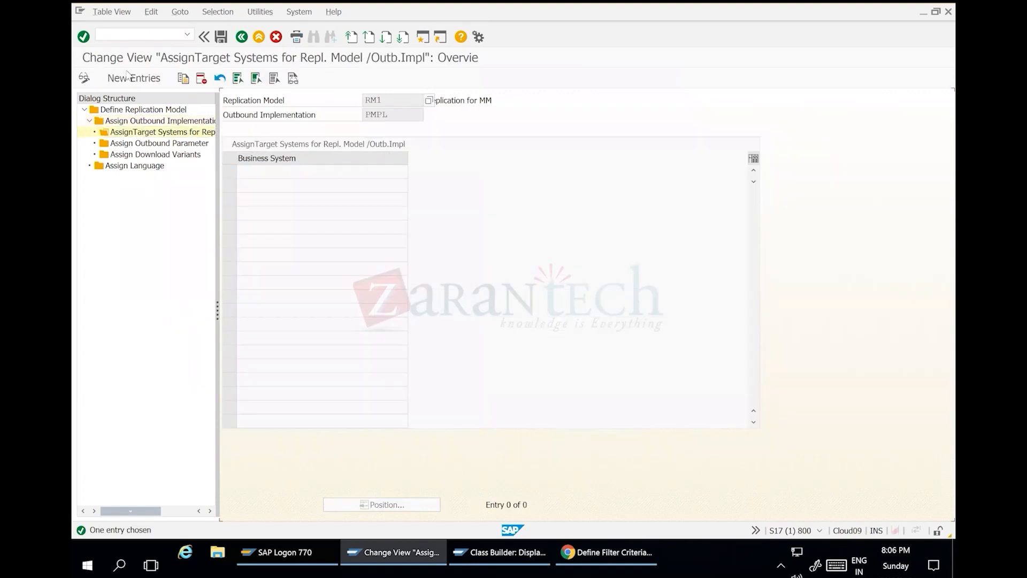
pyautogui.click(133, 78)
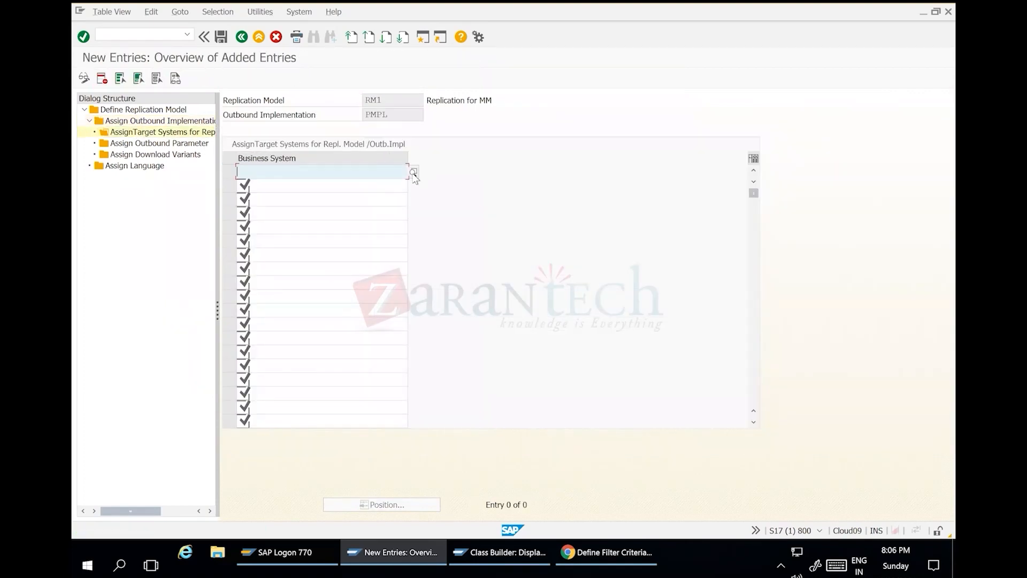
pyautogui.click(413, 172)
pyautogui.doubleClick(243, 190)
pyautogui.click(221, 39)
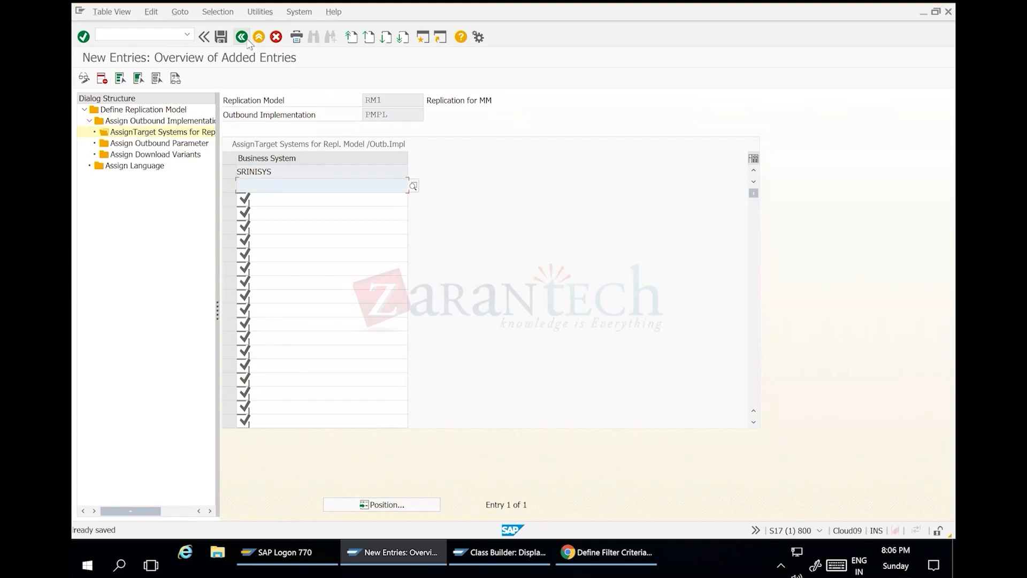
# Step: Return to the Define Replication Model overview and select the RM1 model
pyautogui.click(243, 38)
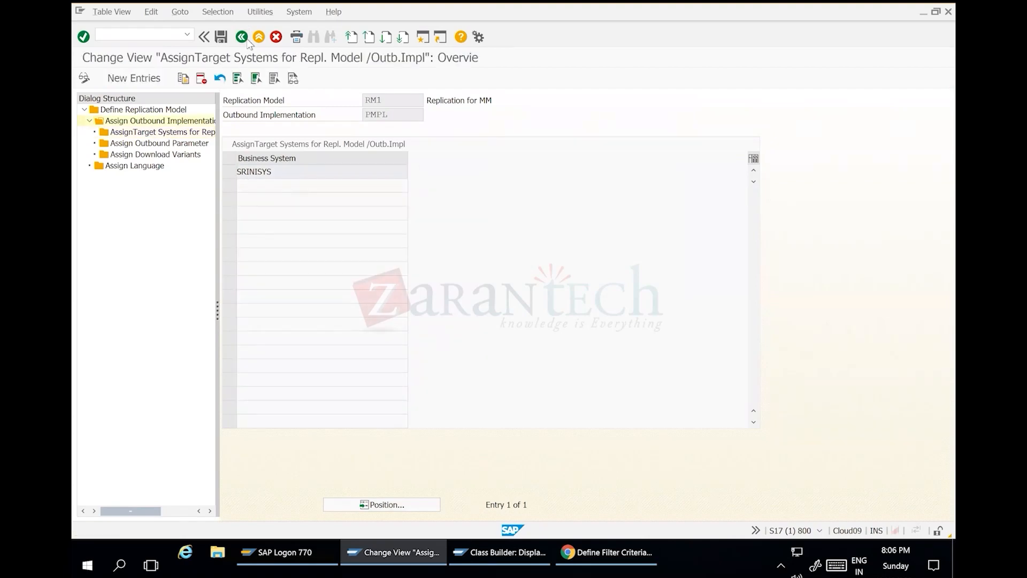
pyautogui.click(243, 38)
pyautogui.click(243, 38)
pyautogui.click(243, 38)
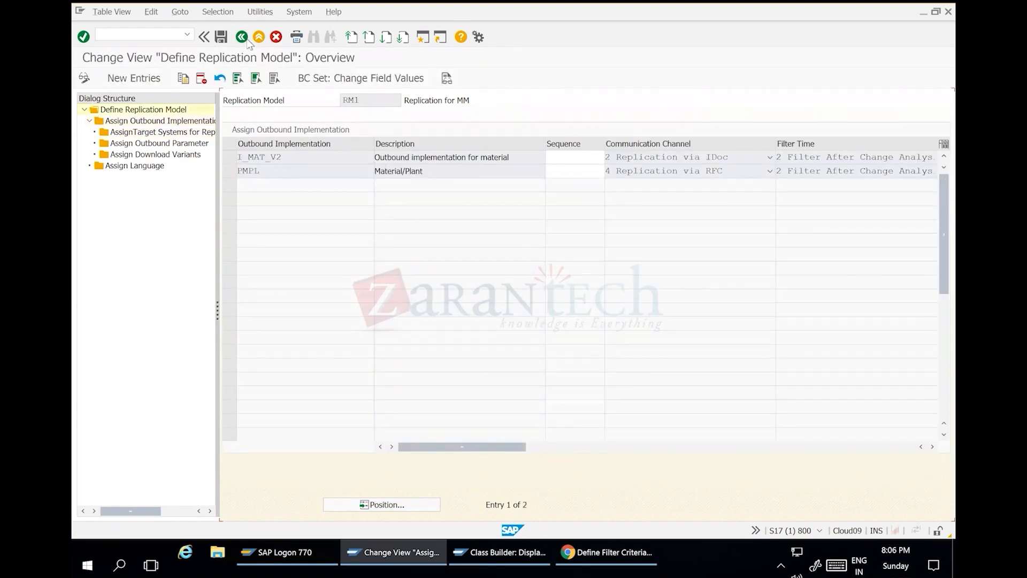
pyautogui.click(230, 225)
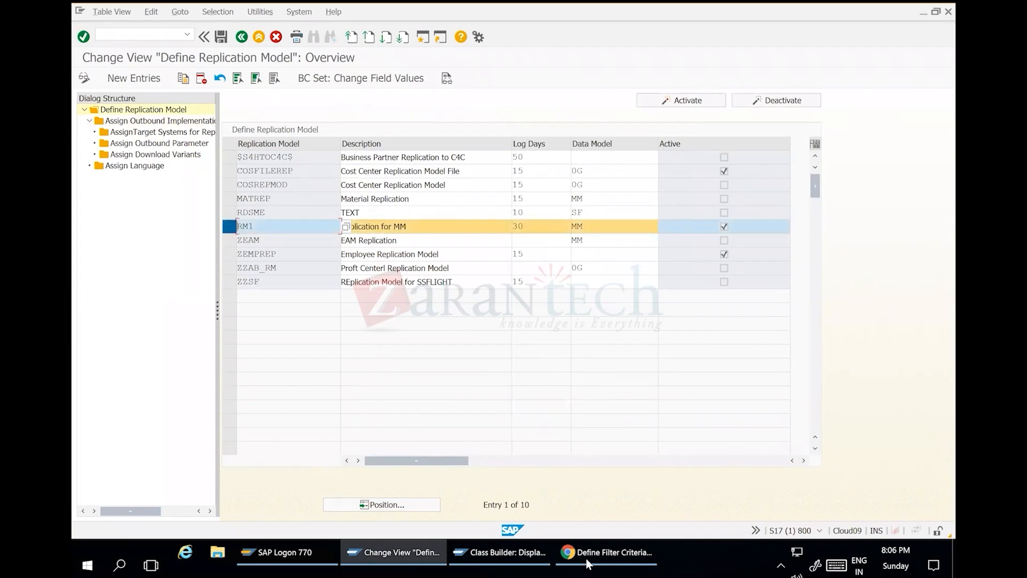
# Step: Switch to the Define Filter Criteria page in the browser, refresh the replication models, and select the Product entry of Replication for MM
pyautogui.click(608, 552)
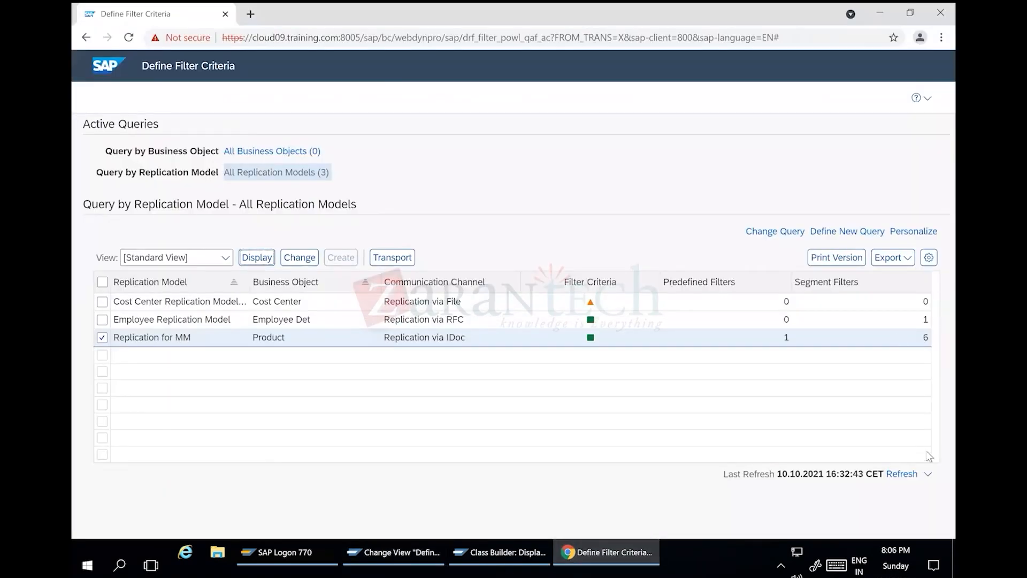
pyautogui.click(902, 476)
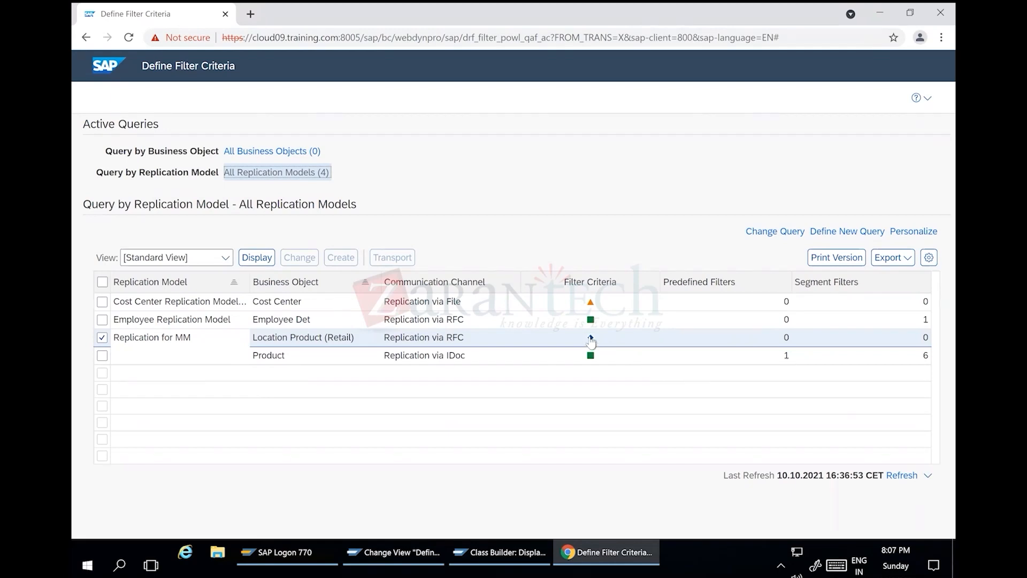
pyautogui.click(102, 356)
pyautogui.click(684, 334)
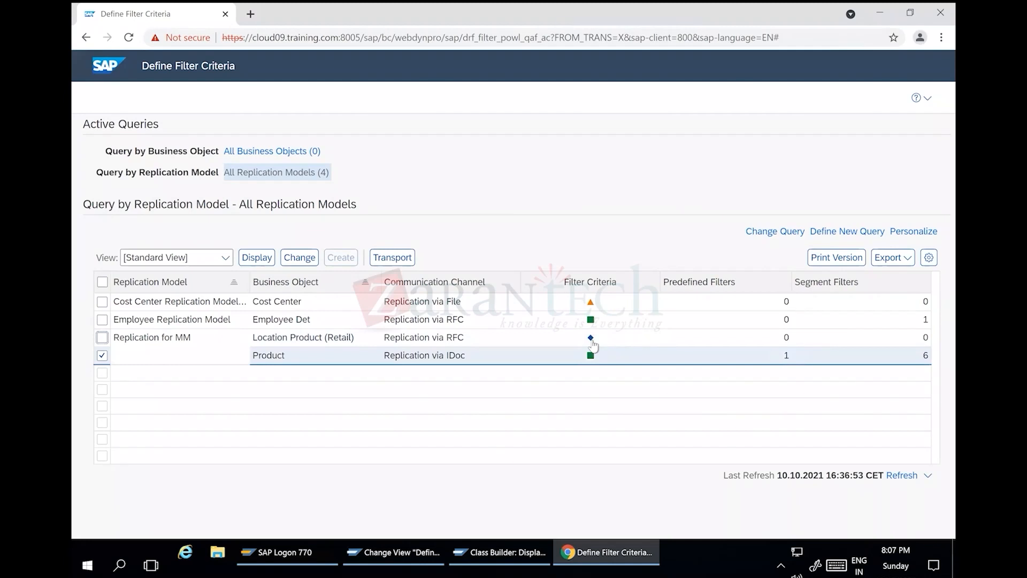
pyautogui.moveTo(592, 345)
# Step: Switch back to SAP GUI, return to the data replication IMG, and open the Define Filter Objects activity
pyautogui.click(484, 557)
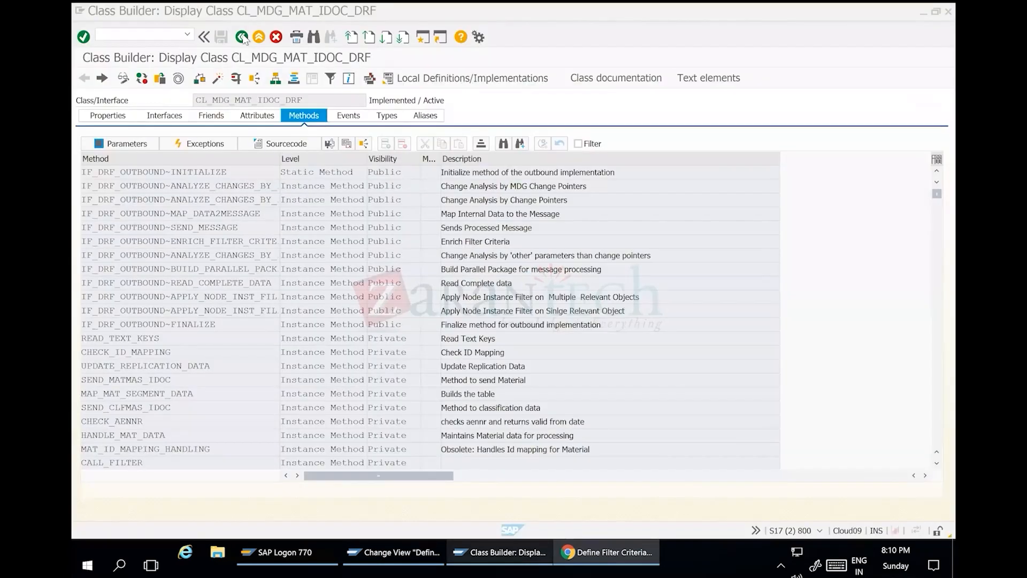
pyautogui.click(243, 37)
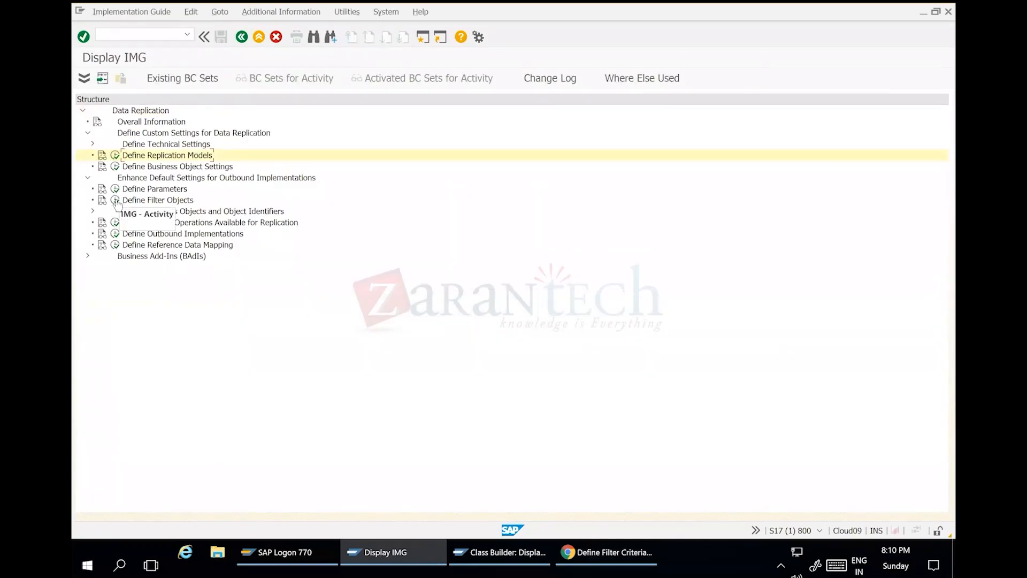
pyautogui.click(115, 200)
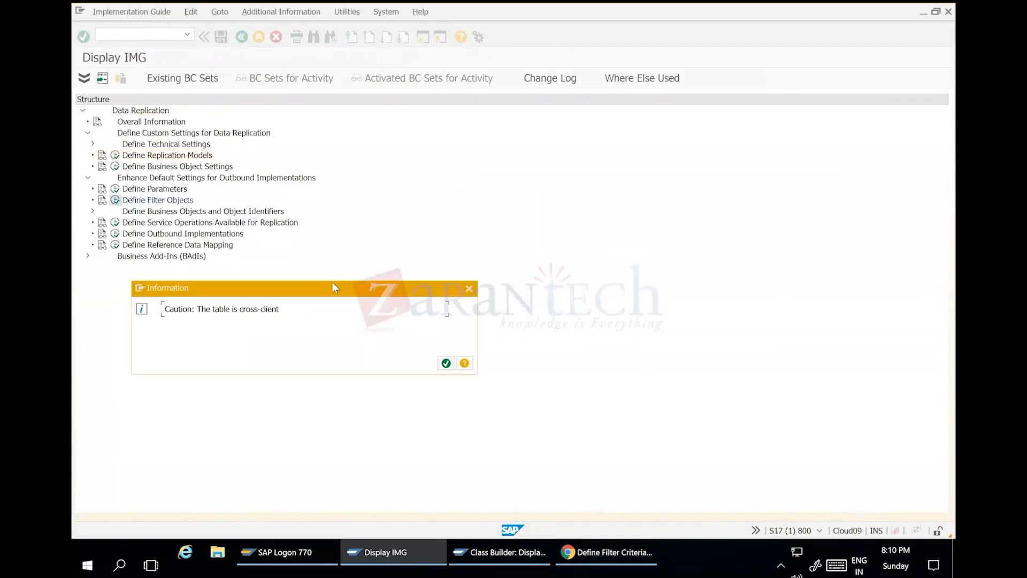
pyautogui.click(446, 363)
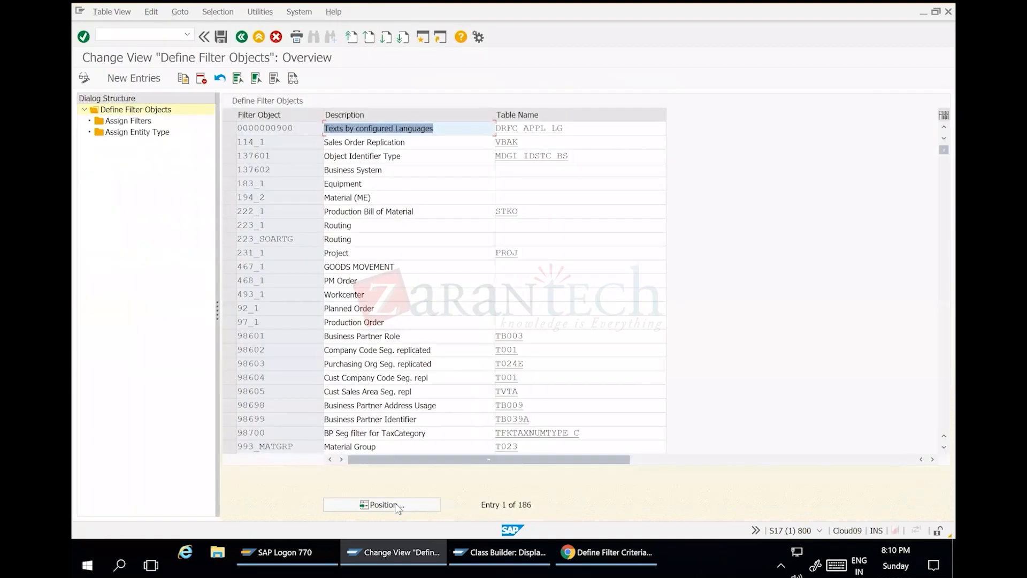
# Step: Position the filter object list at the entry "mat"
pyautogui.click(398, 507)
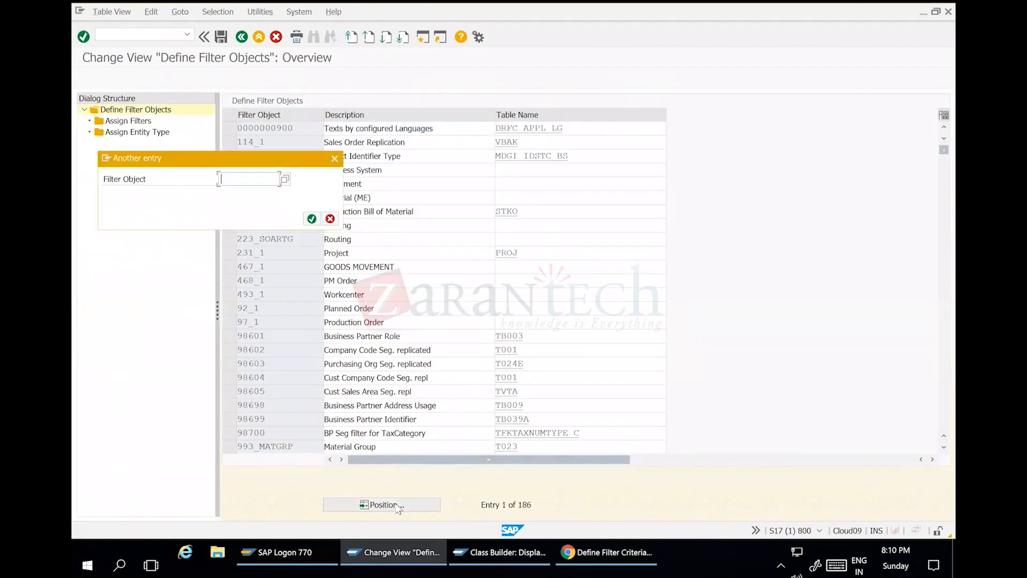
pyautogui.write('MAT')
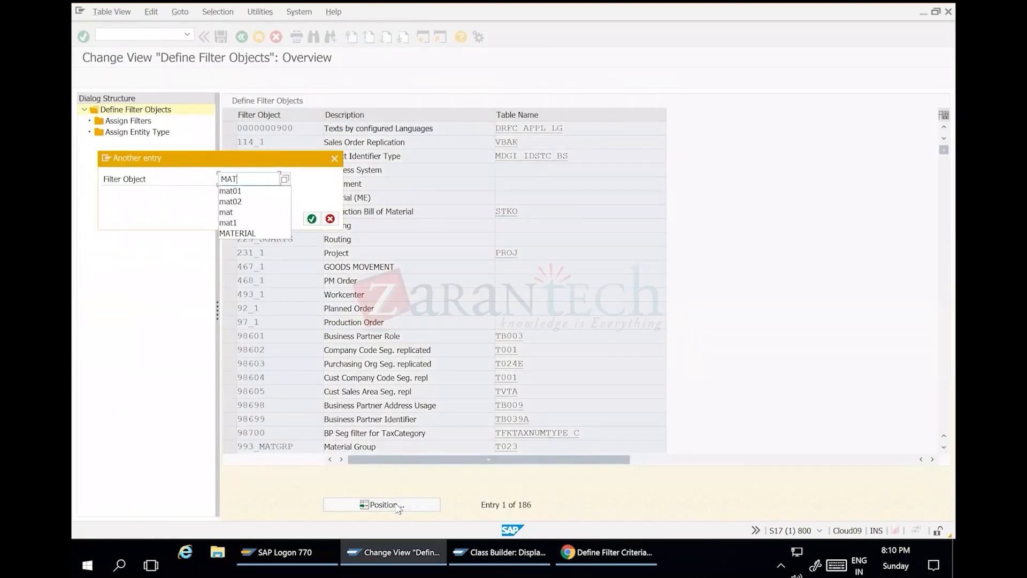
pyautogui.press('Down')
pyautogui.press('Return')
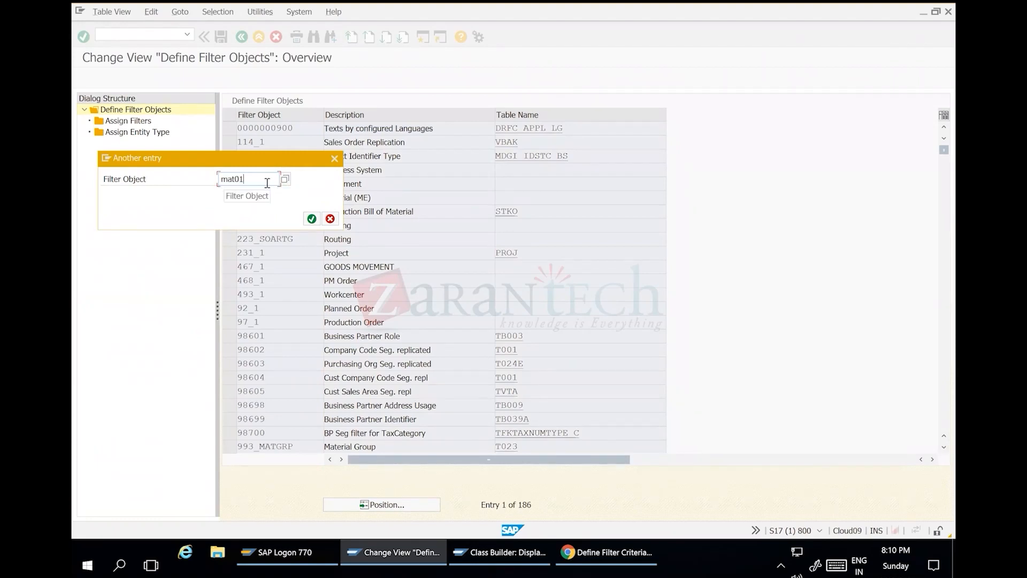
pyautogui.press('BackSpace')
pyautogui.press('BackSpace')
pyautogui.press('Return')
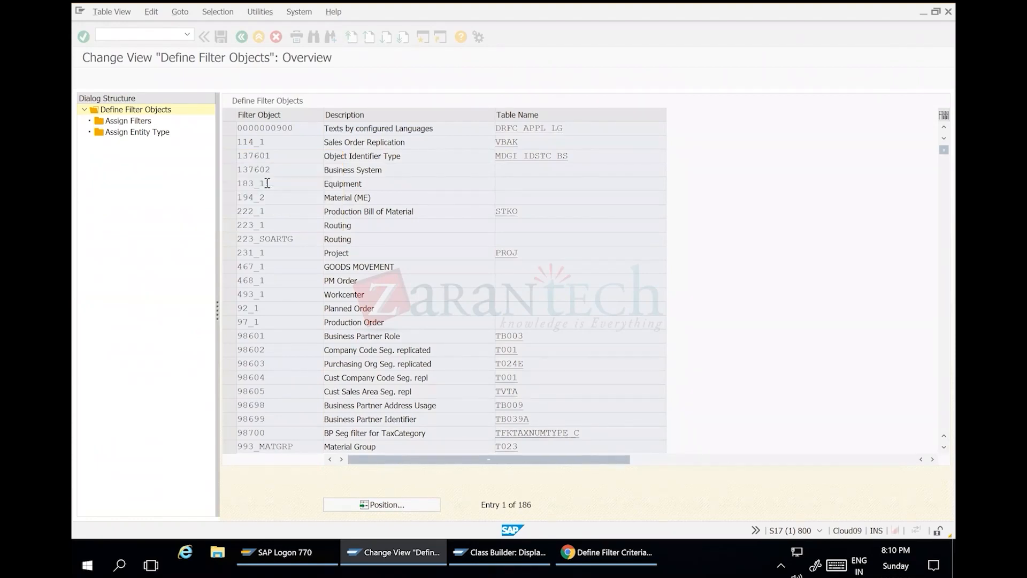
# Step: Find the material segment filter objects F_MAT1 to F_MAT6 in the list and select their rows
pyautogui.scroll(-7, 289, 337)
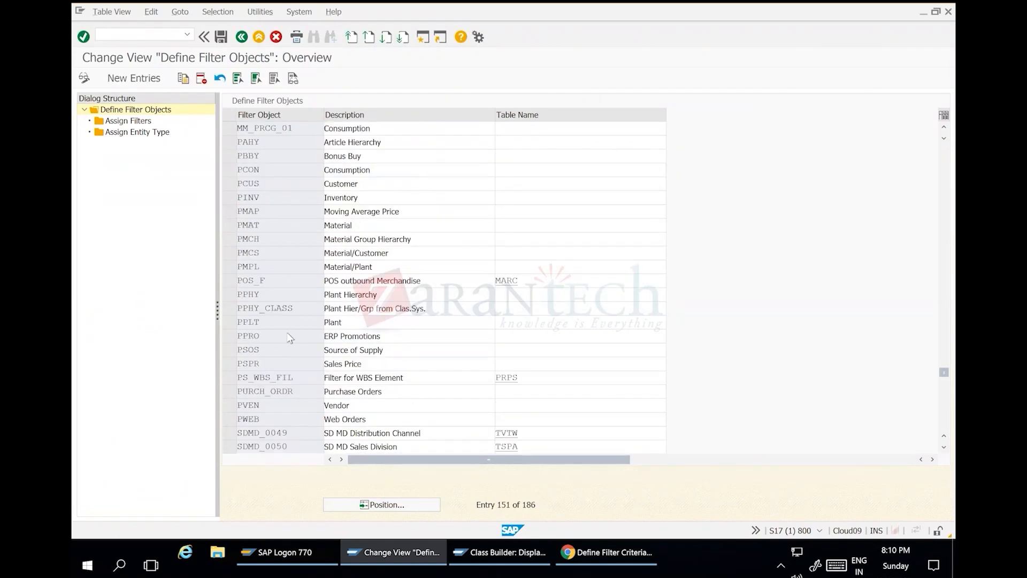
pyautogui.scroll(-5, 289, 337)
pyautogui.scroll(8, 321, 275)
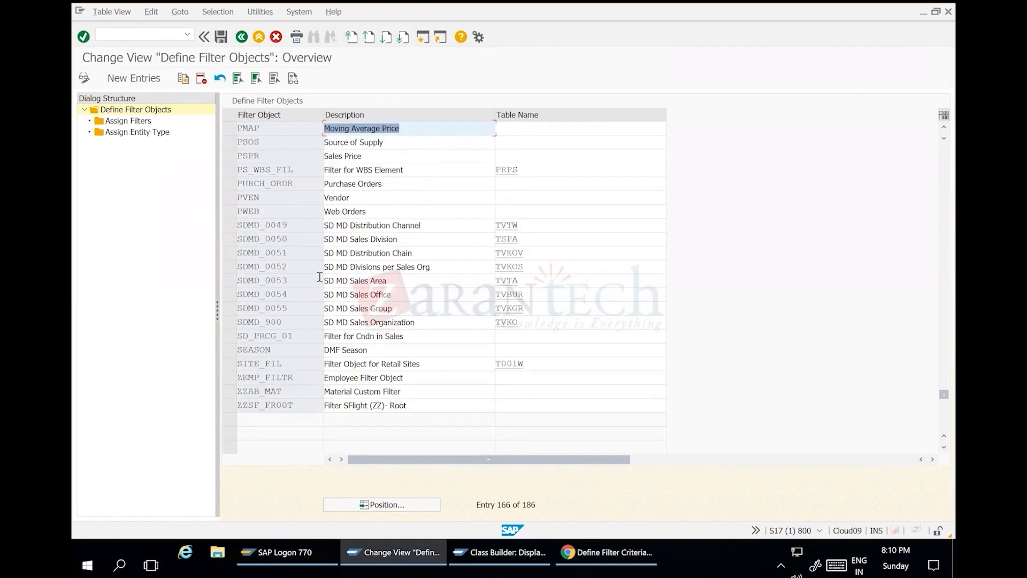
pyautogui.scroll(13, 321, 273)
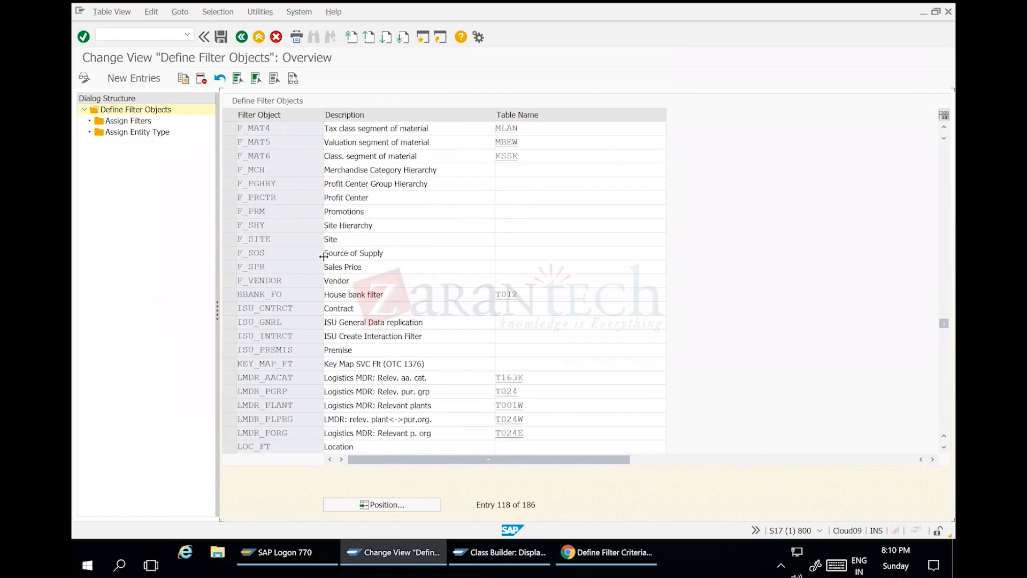
pyautogui.scroll(2, 312, 207)
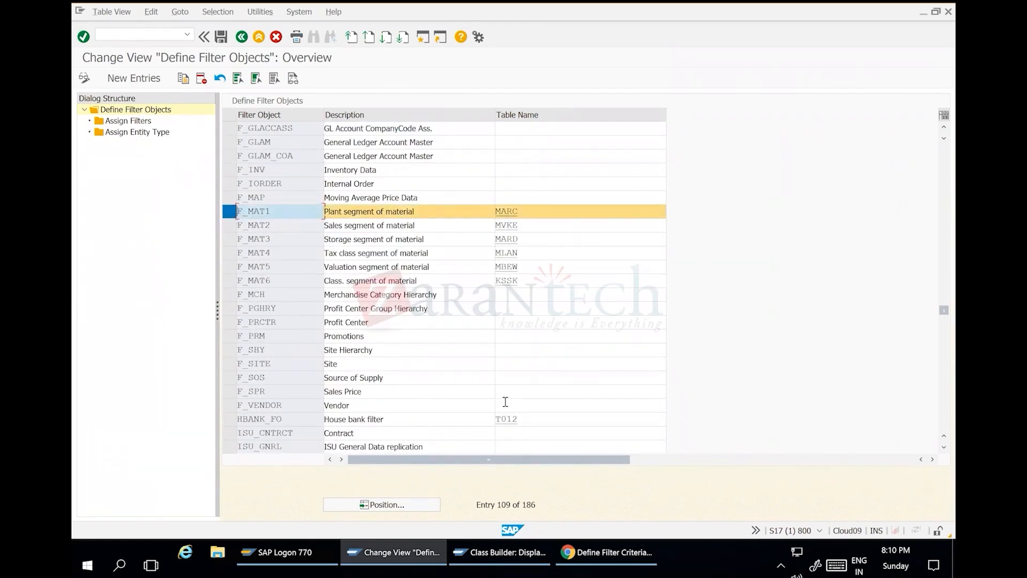
pyautogui.click(227, 226)
pyautogui.moveTo(230, 243); pyautogui.dragTo(230, 280)
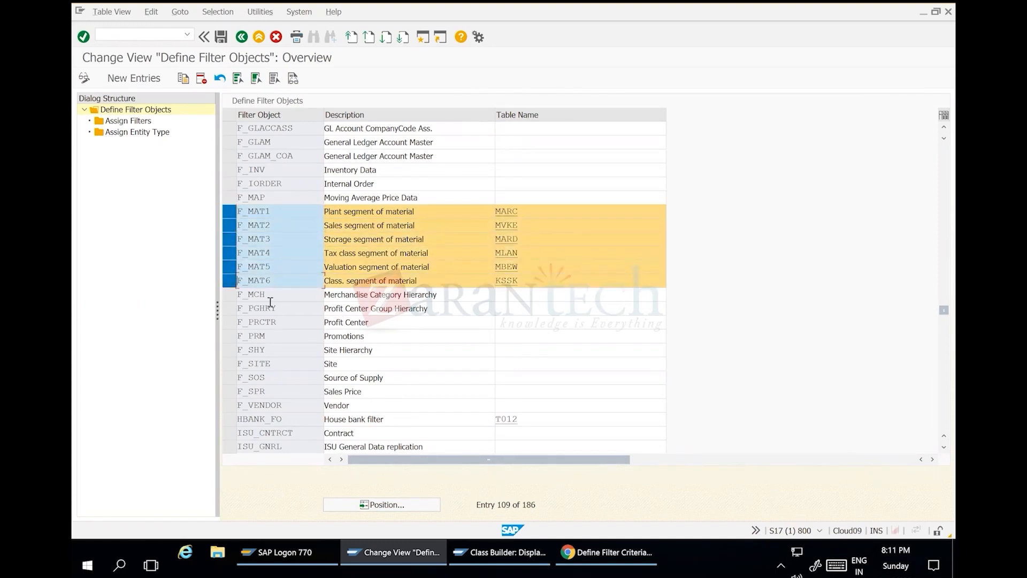
# Step: Narrow the row selection to filter object F_MAT1, Plant segment of material
pyautogui.click(229, 280)
pyautogui.click(229, 260)
pyautogui.click(224, 252)
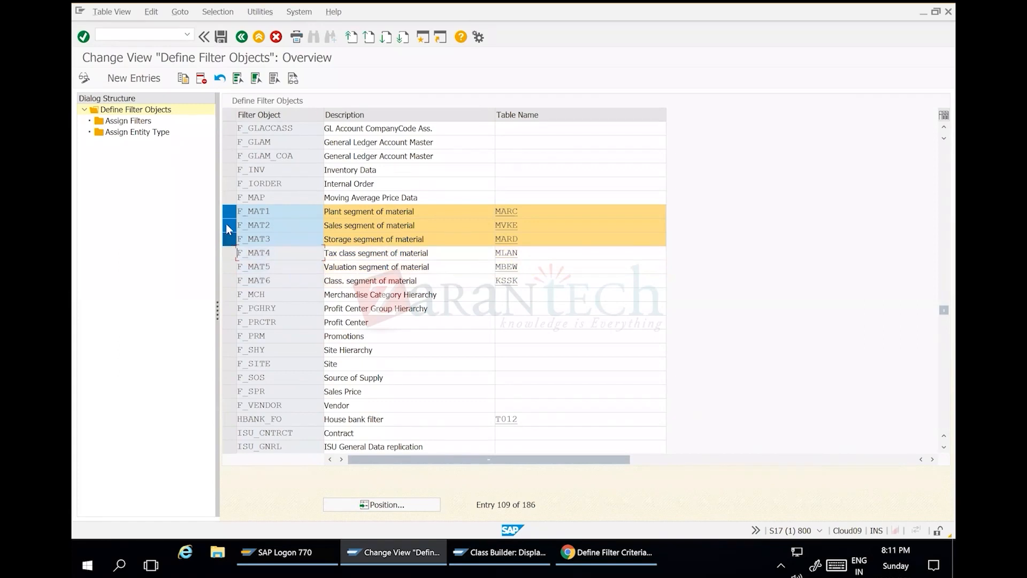
pyautogui.click(223, 239)
pyautogui.click(226, 225)
# Step: Review the table names assigned to the material segment filter objects F_MAT1 to F_MAT5
pyautogui.click(545, 212)
pyautogui.doubleClick(487, 211)
pyautogui.doubleClick(487, 225)
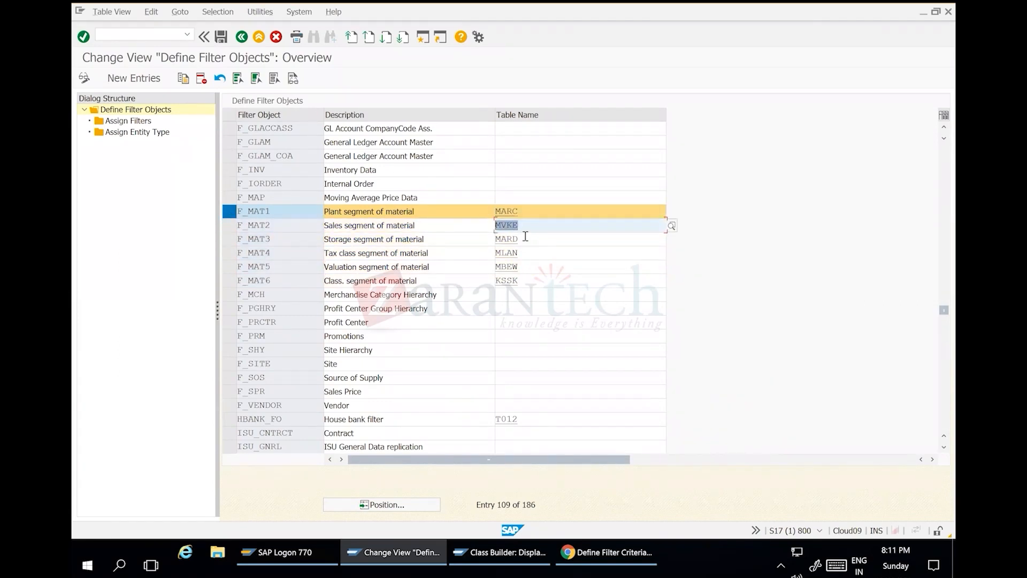
pyautogui.doubleClick(502, 240)
pyautogui.moveTo(531, 251); pyautogui.dragTo(444, 283)
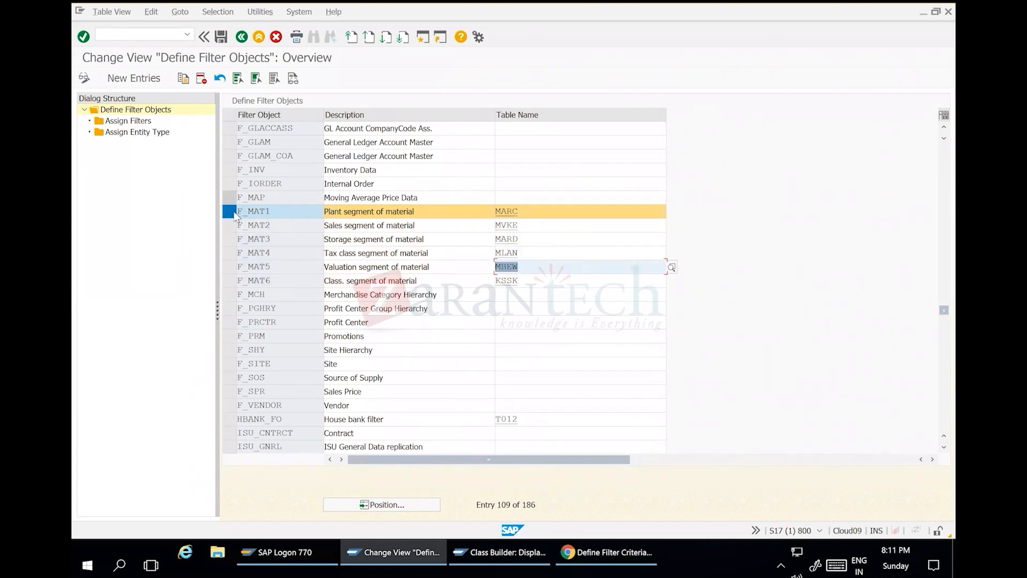
# Step: Open the filters assigned to F_MAT1 and display its general filter parameter structure MDG_BS_MAT_DRF_S_PLANT_FLT
pyautogui.doubleClick(137, 122)
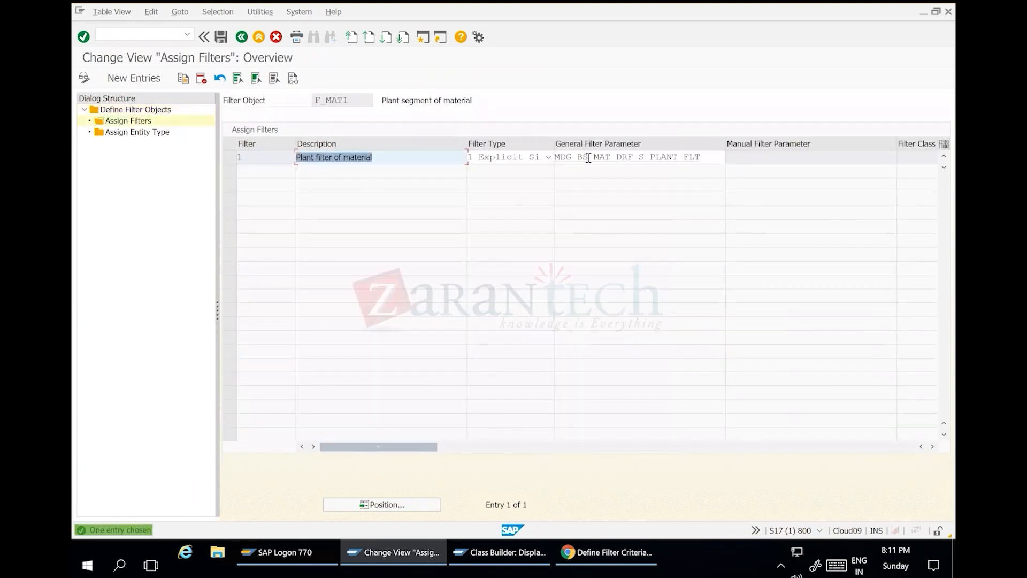
pyautogui.click(705, 157)
pyautogui.hotkey('shift', 'Home')
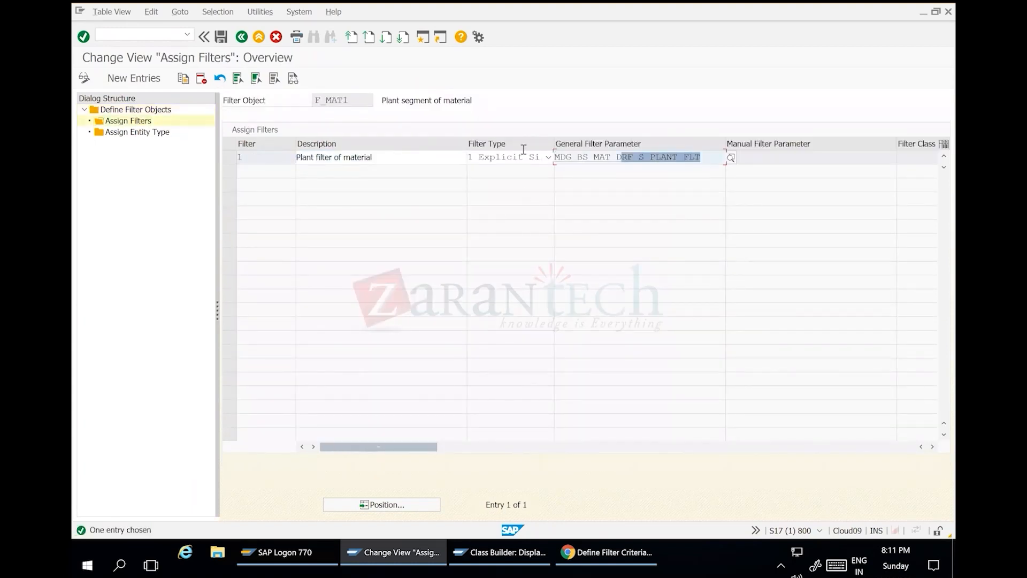
pyautogui.doubleClick(614, 157)
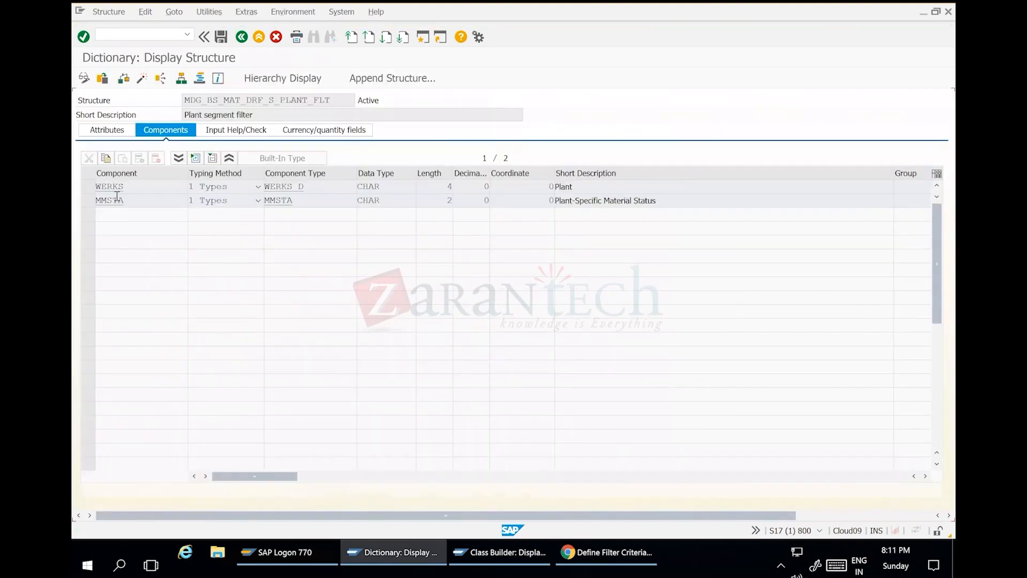
# Step: Examine the structure's WERKS and MMSTA components with their descriptions, and compare them with the Product entry in Define Filter Criteria
pyautogui.doubleClick(128, 186)
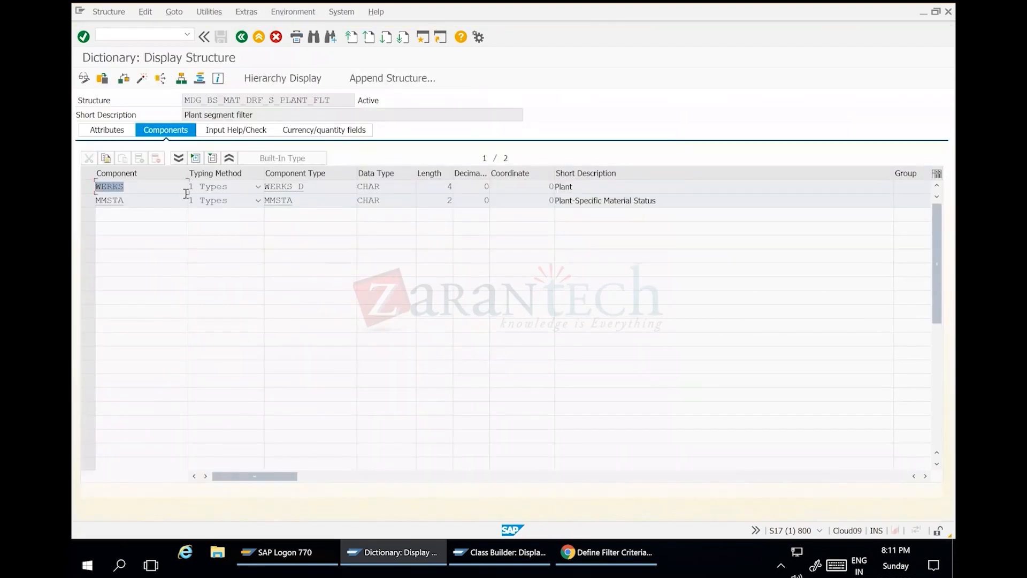
pyautogui.doubleClick(561, 187)
pyautogui.moveTo(657, 201); pyautogui.dragTo(512, 187)
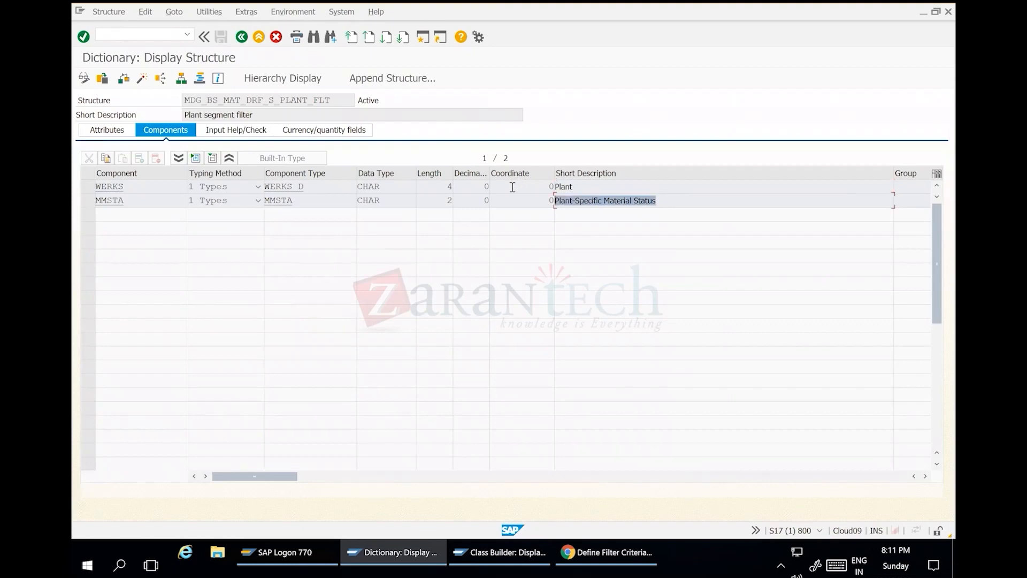
pyautogui.click(601, 553)
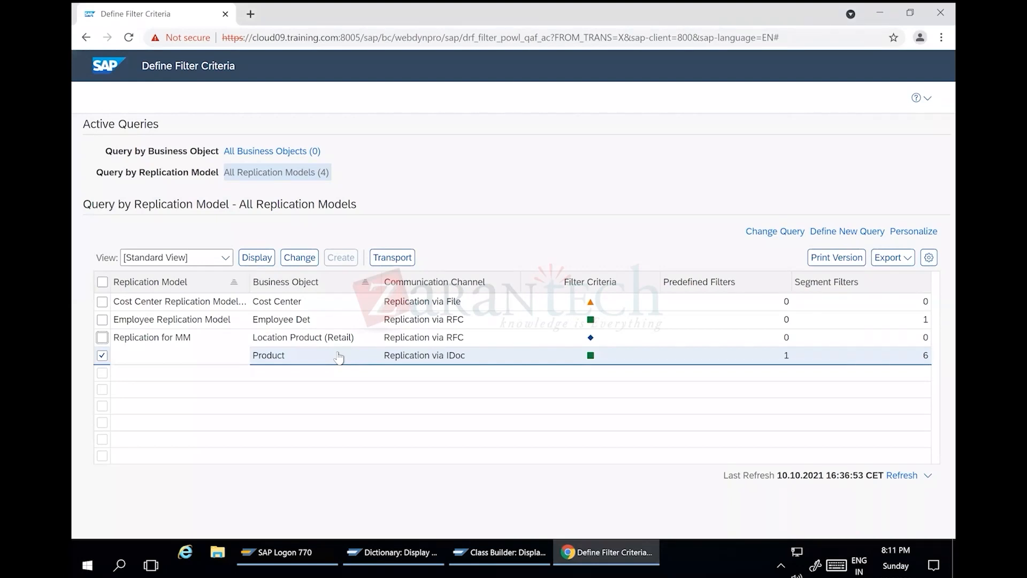
pyautogui.click(598, 554)
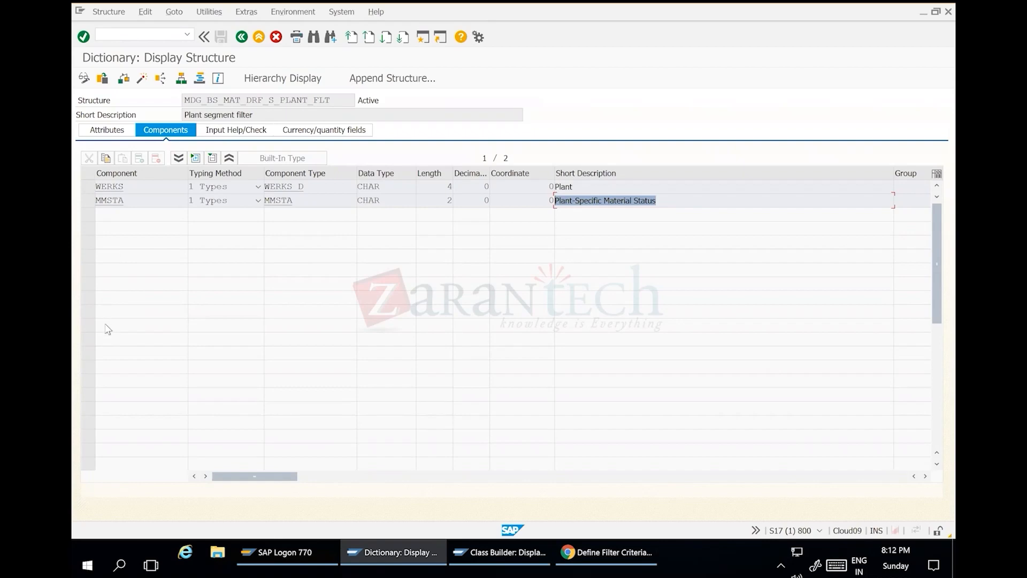
# Step: Return to the Define Filter Objects overview, select the F_MAT1 row, and highlight its table name MARC
pyautogui.click(241, 38)
pyautogui.click(241, 41)
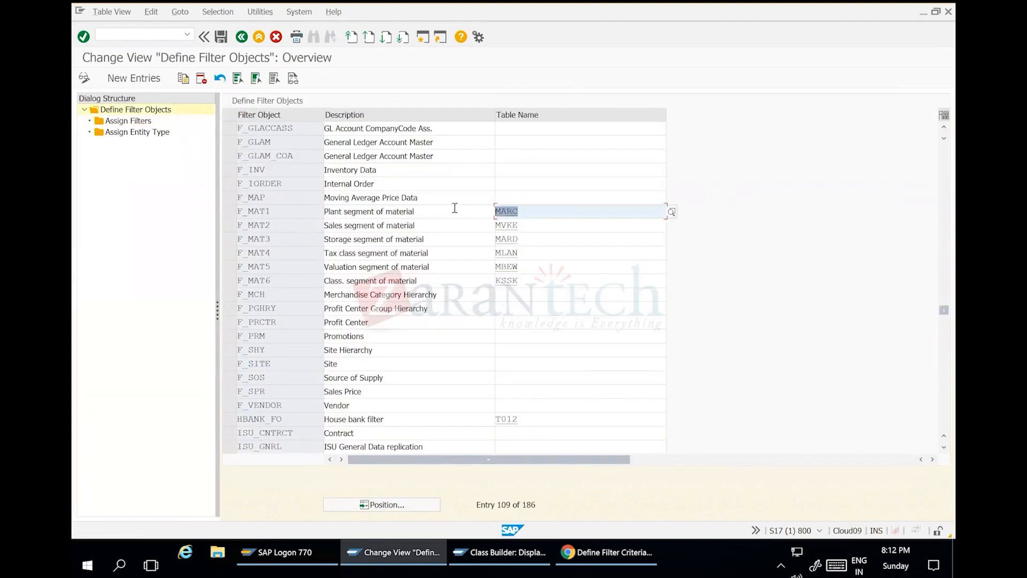
pyautogui.click(228, 211)
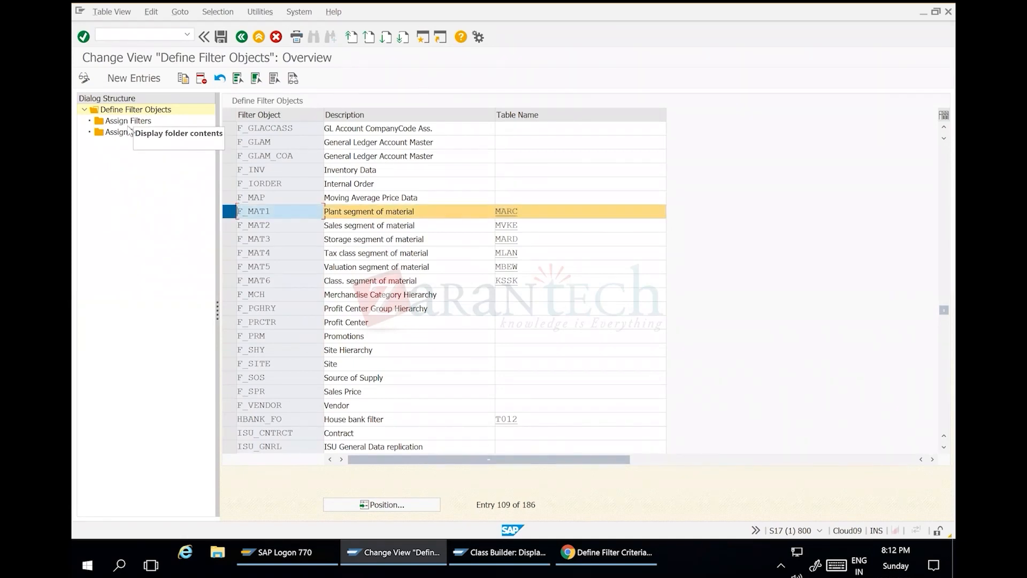
pyautogui.click(497, 208)
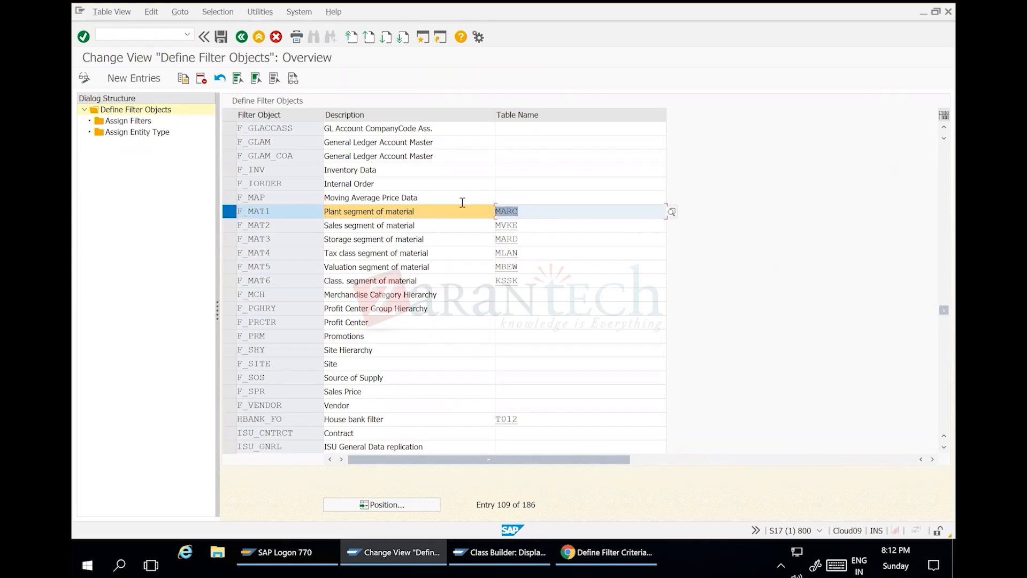
# Step: In Define Filter Criteria, display the Product entry of Replication for MM and open its plant segment filter F_MAT1
pyautogui.click(600, 554)
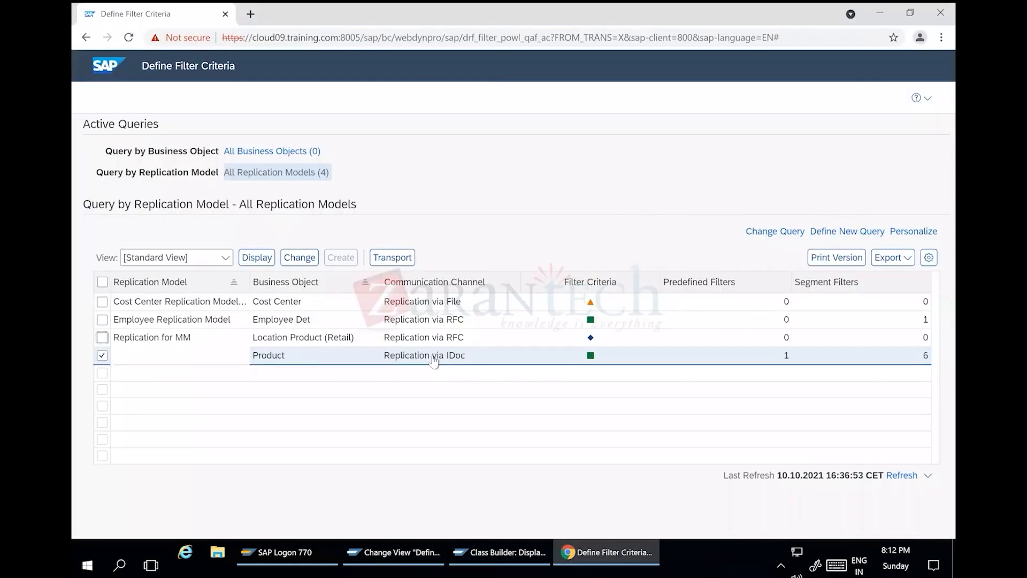
pyautogui.click(273, 362)
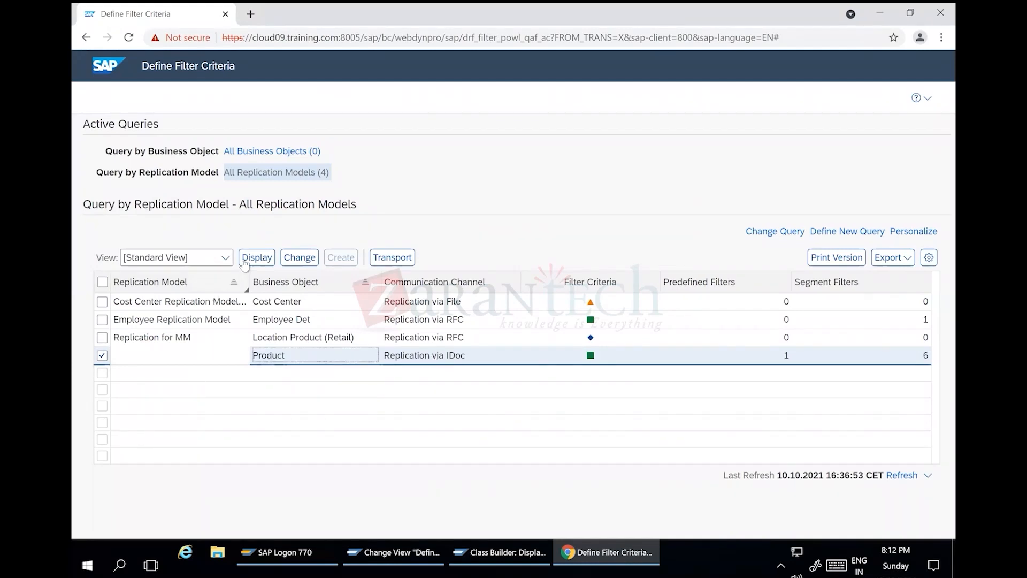
pyautogui.click(256, 258)
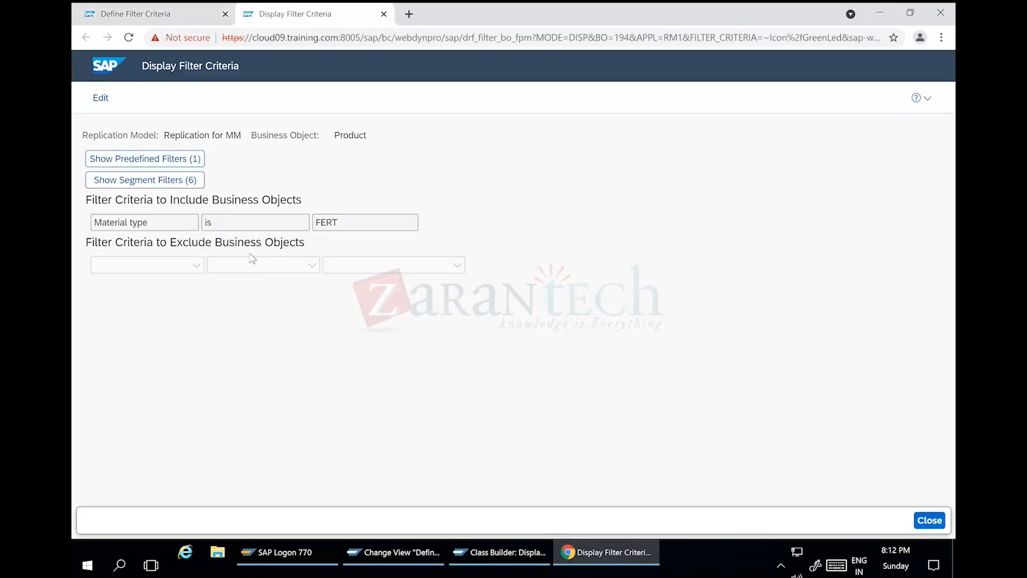
pyautogui.click(158, 179)
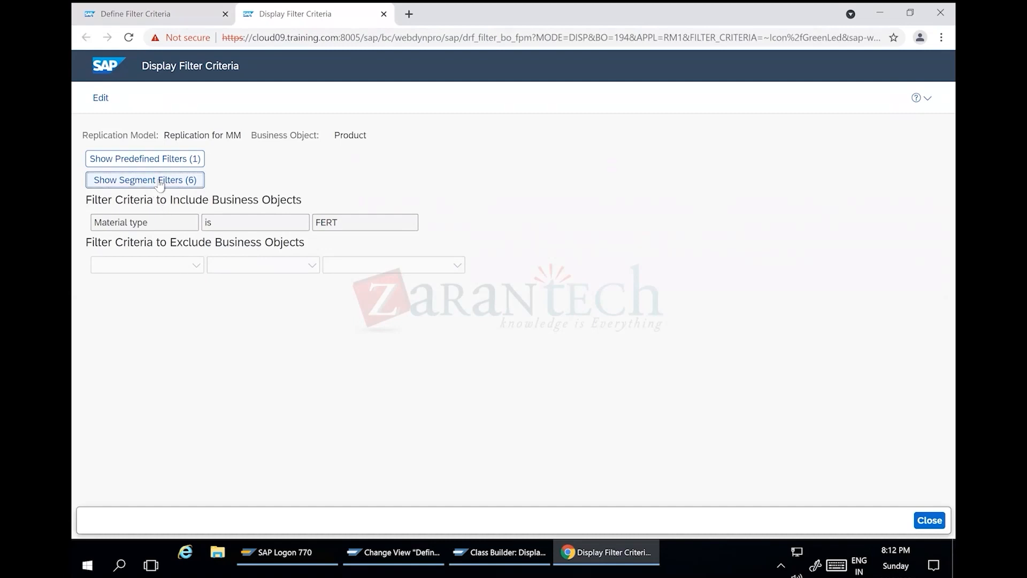
pyautogui.click(201, 242)
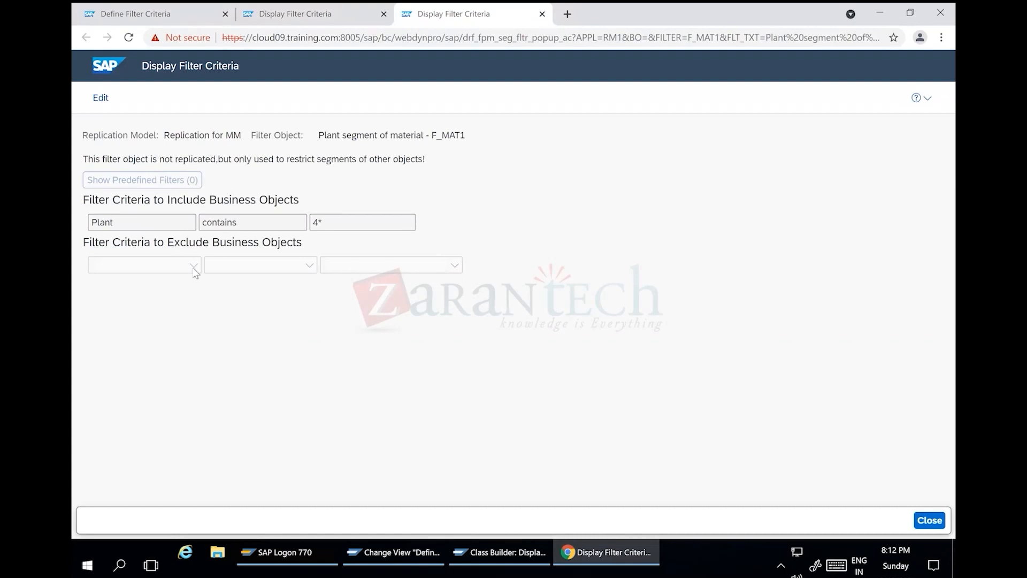
# Step: Check which fields the F_MAT1 exclusion criteria offer in edit mode, and leave both filter criteria pages without saving
pyautogui.click(101, 97)
pyautogui.click(188, 265)
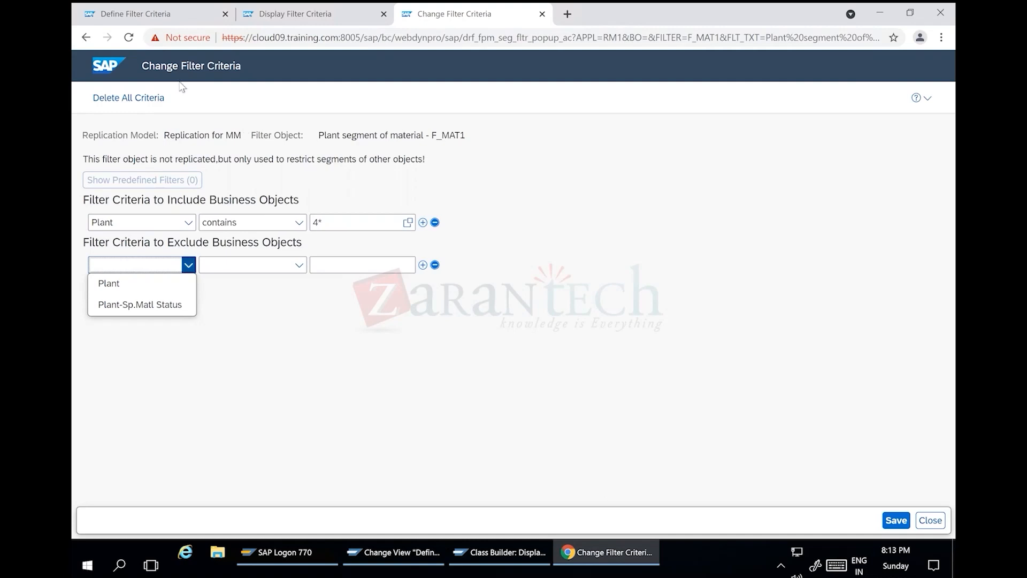
pyautogui.click(542, 15)
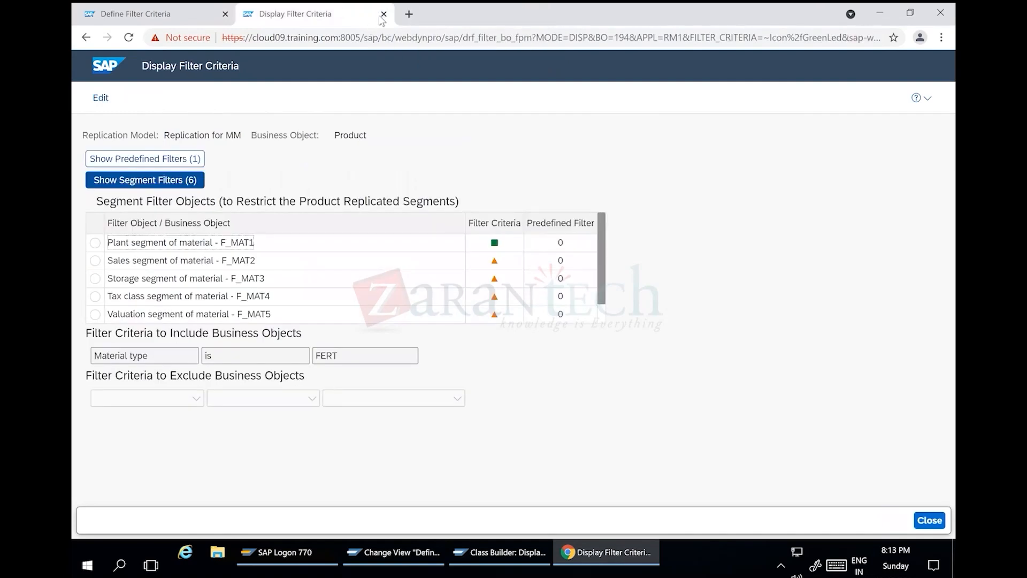
pyautogui.click(383, 15)
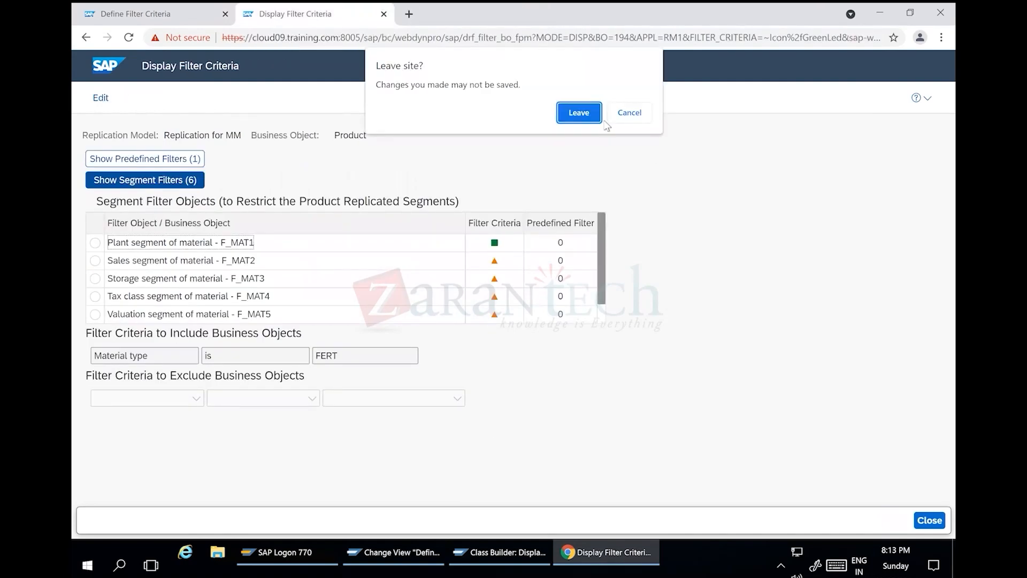
pyautogui.click(579, 112)
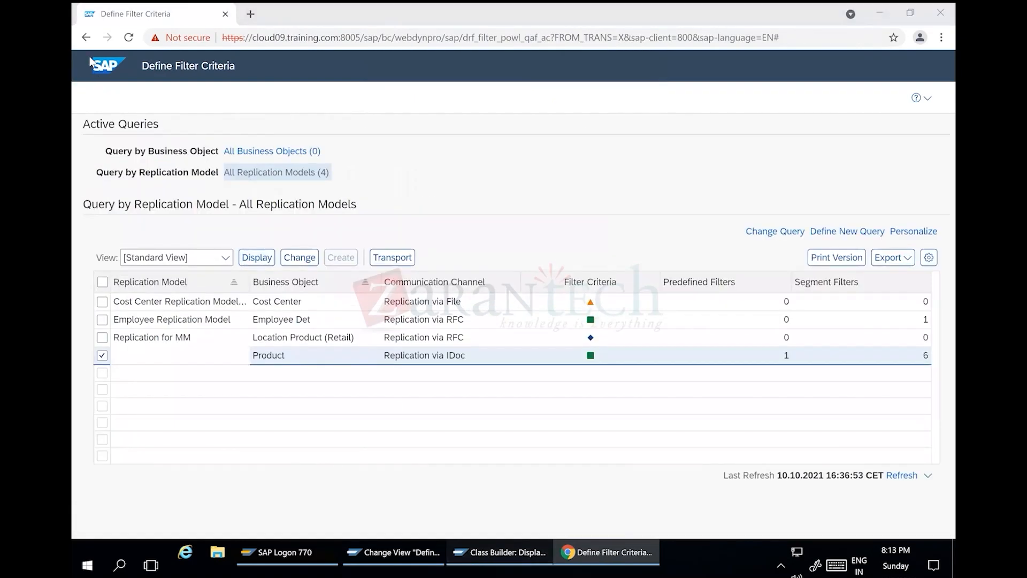
# Step: Switch to the second SAP session and start transaction DRFOUT from SAP Easy Access
pyautogui.hotkey('alt', 'Tab')
pyautogui.click(375, 36)
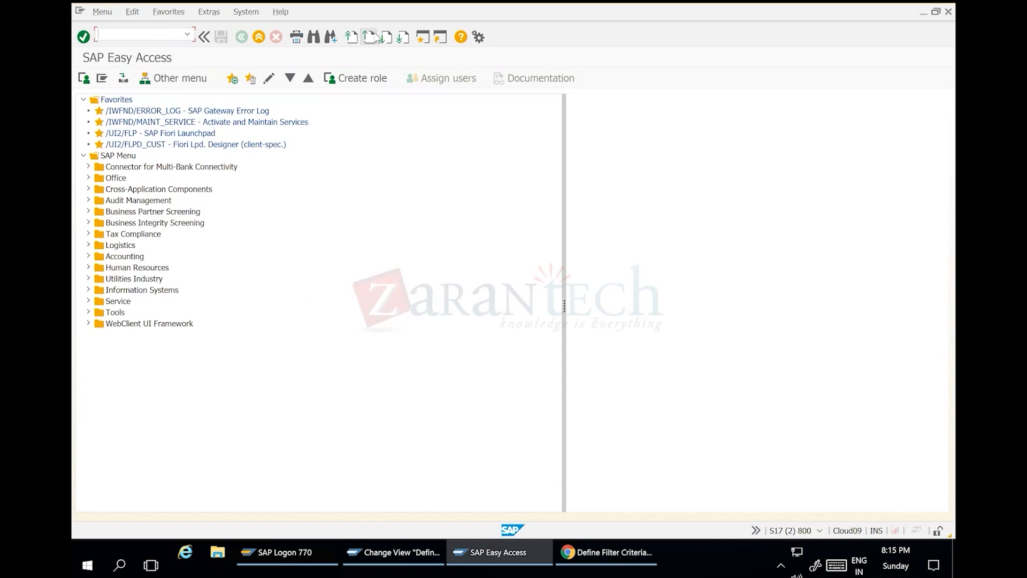
pyautogui.write('DRFOUT')
pyautogui.press('Return')
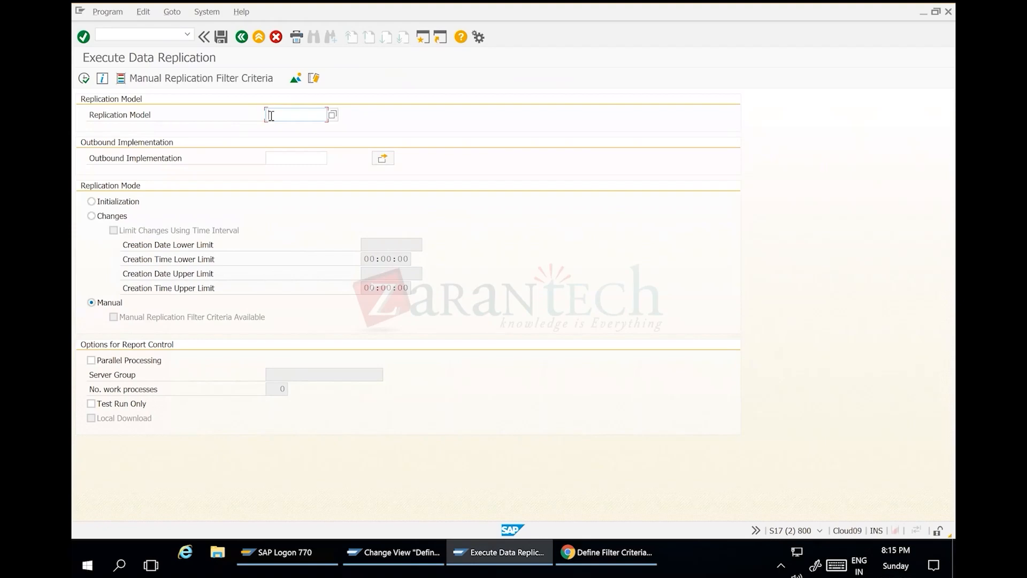
# Step: Set the replication model to RM1 and the outbound implementation to I_MAT_V2 for manual replication
pyautogui.click(332, 114)
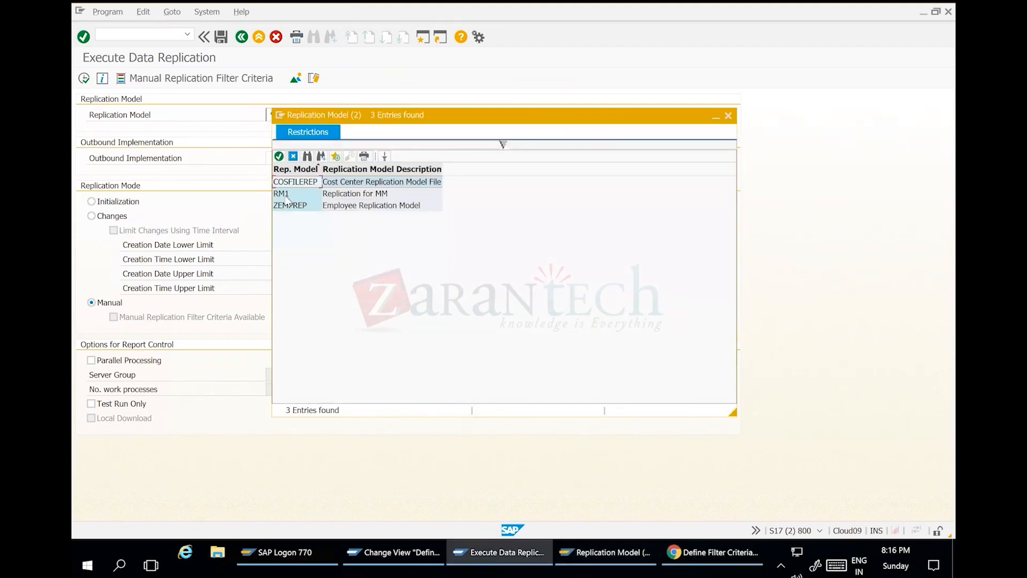
pyautogui.doubleClick(284, 194)
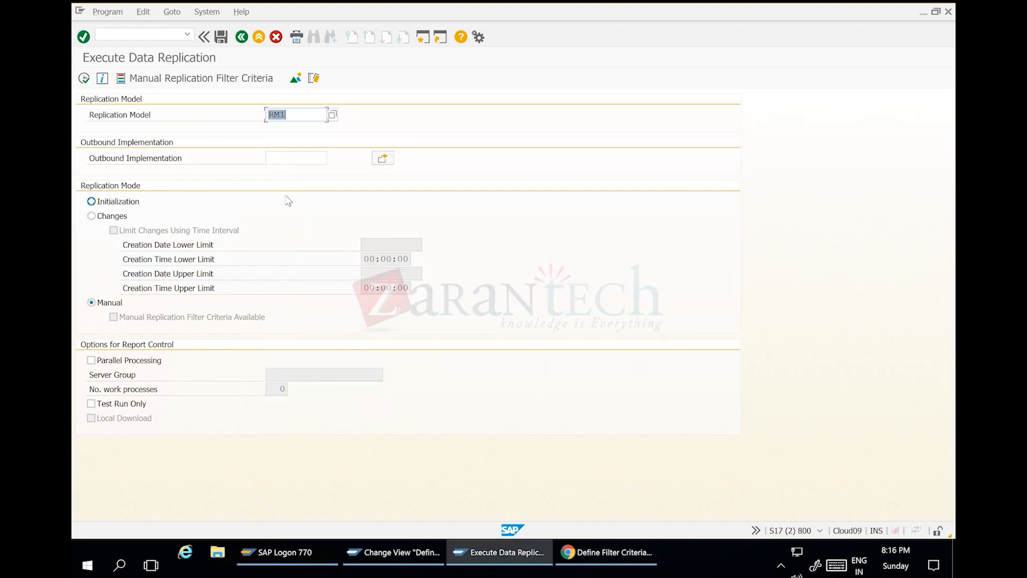
pyautogui.click(322, 158)
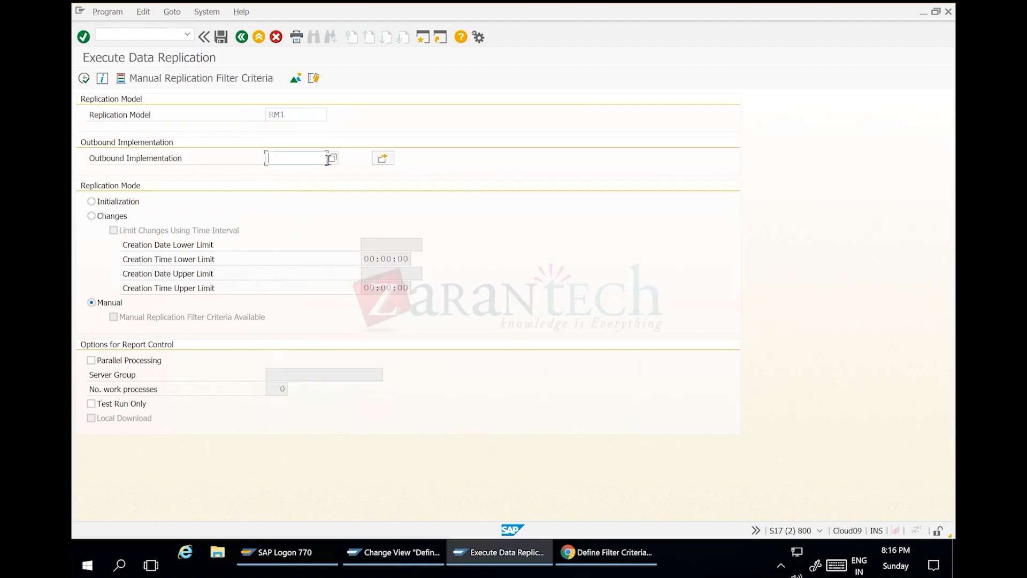
pyautogui.click(332, 159)
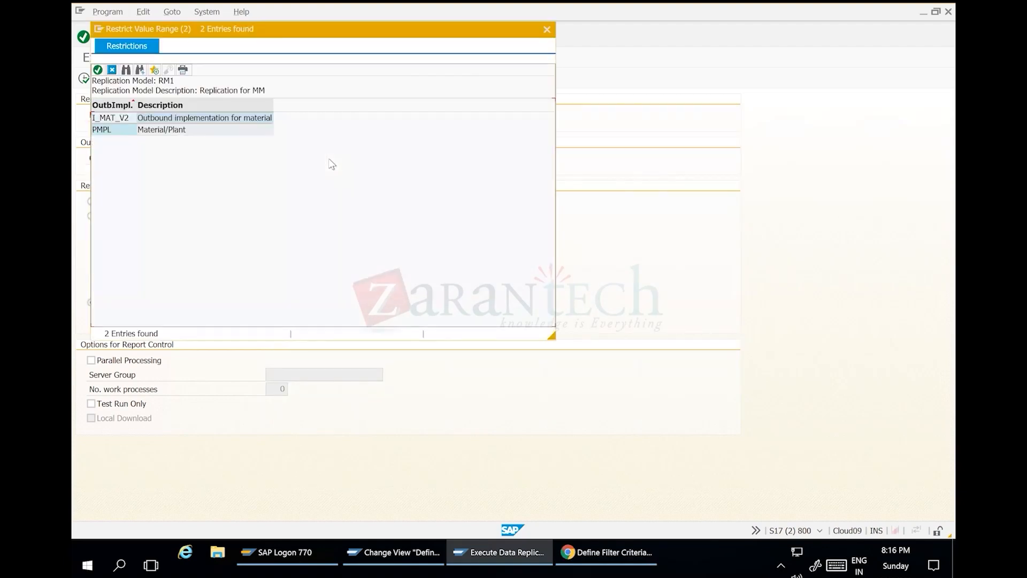
pyautogui.doubleClick(123, 118)
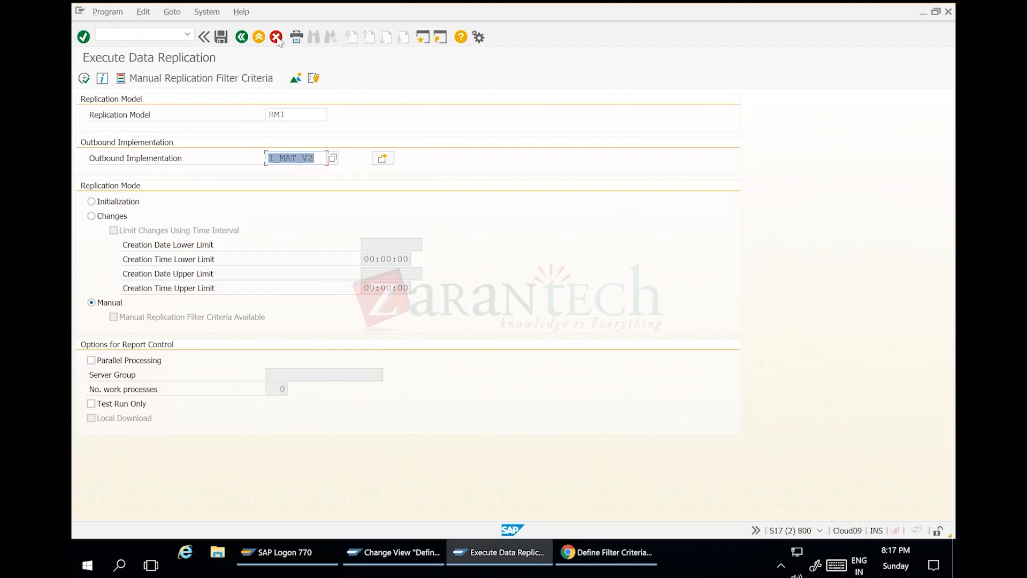
# Step: Open the manual replication filter criteria for RM1 and view the multiple selection for Material without applying anything
pyautogui.click(209, 84)
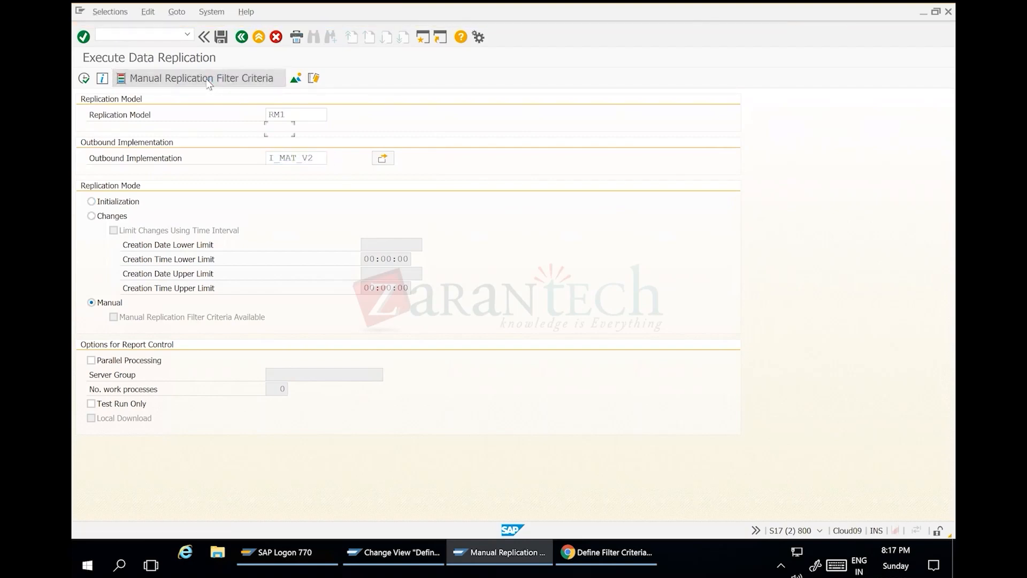
pyautogui.click(454, 145)
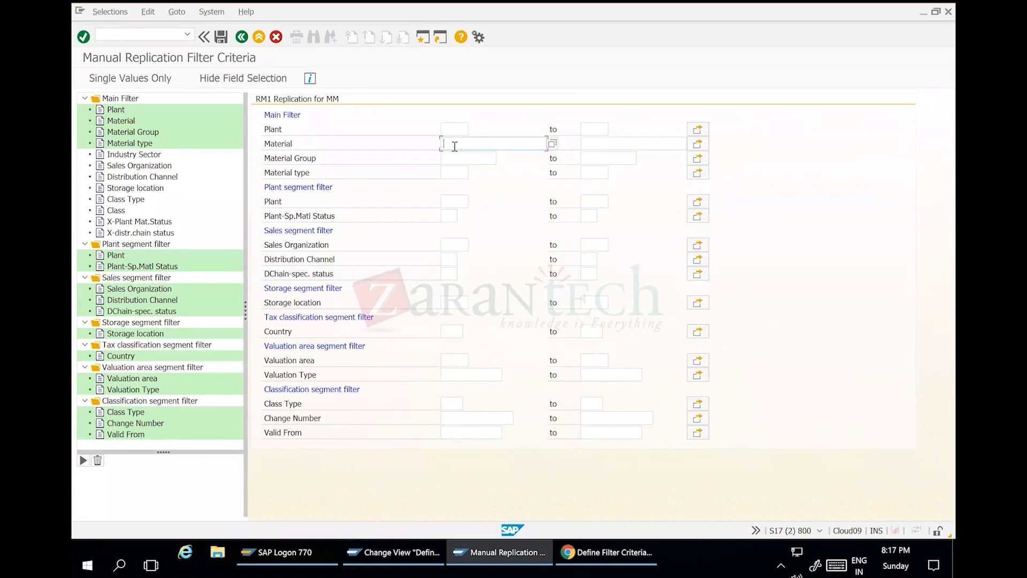
pyautogui.click(698, 145)
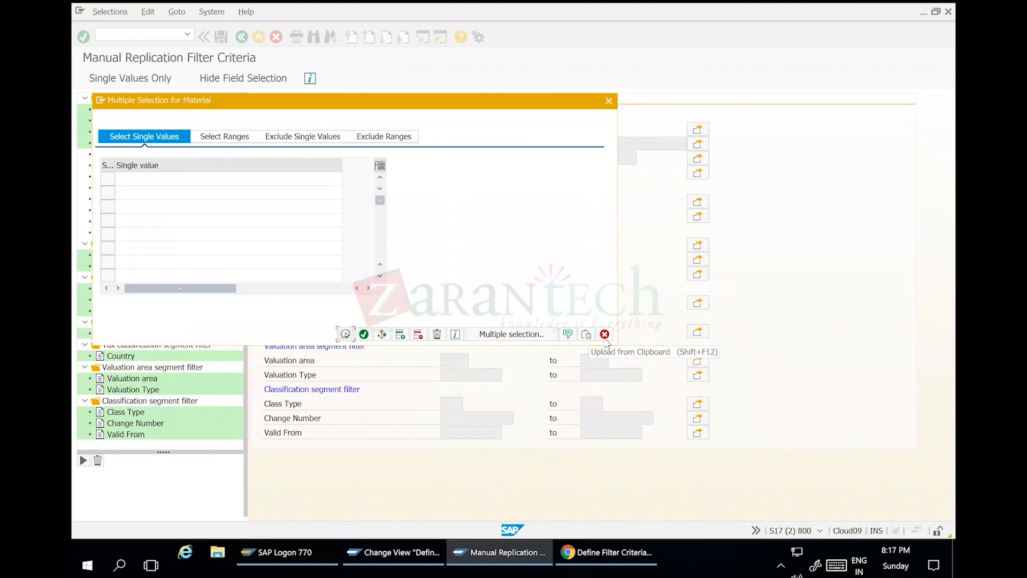
pyautogui.click(604, 334)
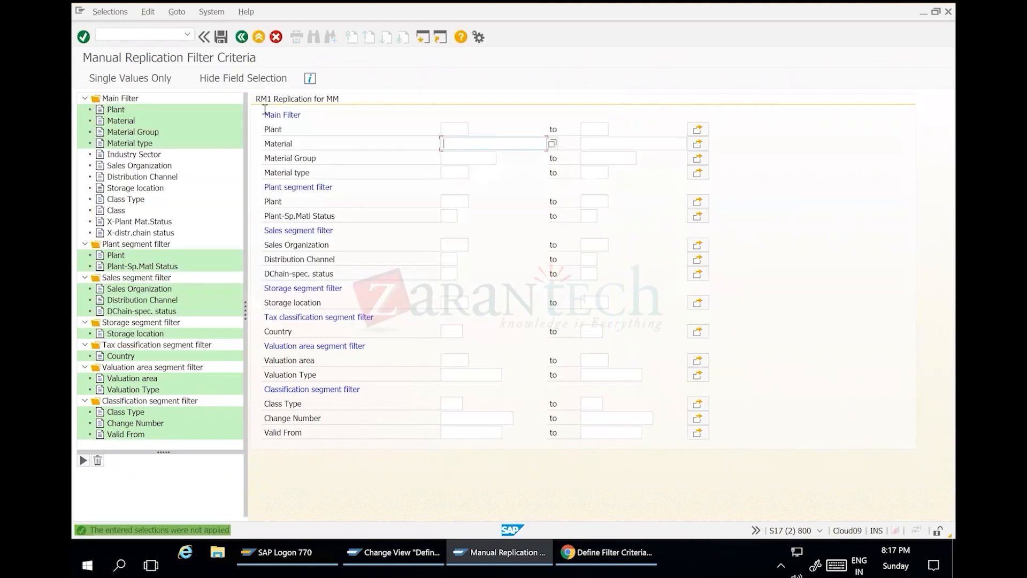
# Step: Restrict the main filter to material ZLWMBATCH3, save the manual criteria, and reopen them for a check
pyautogui.click(552, 143)
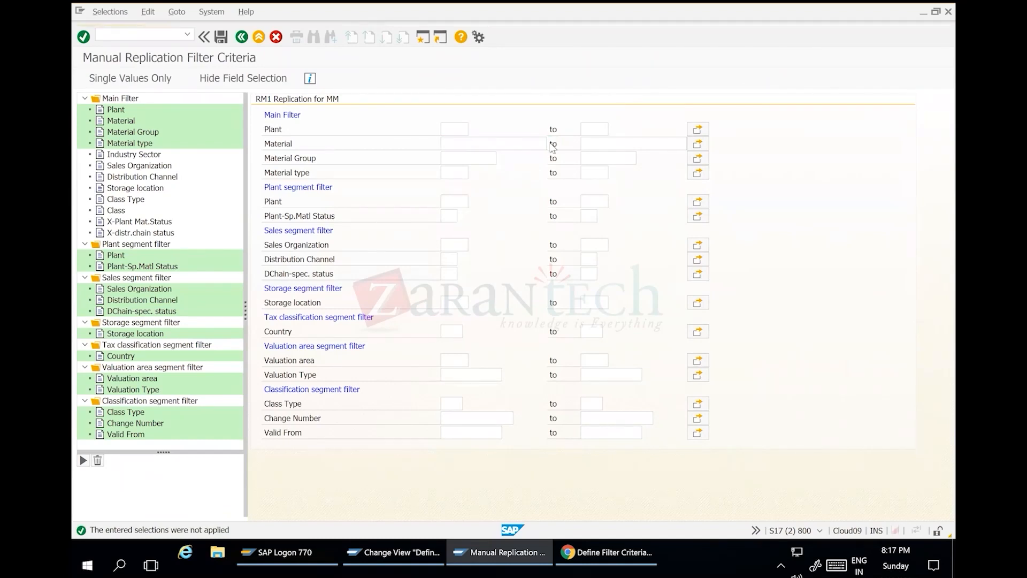
pyautogui.click(874, 520)
pyautogui.click(873, 523)
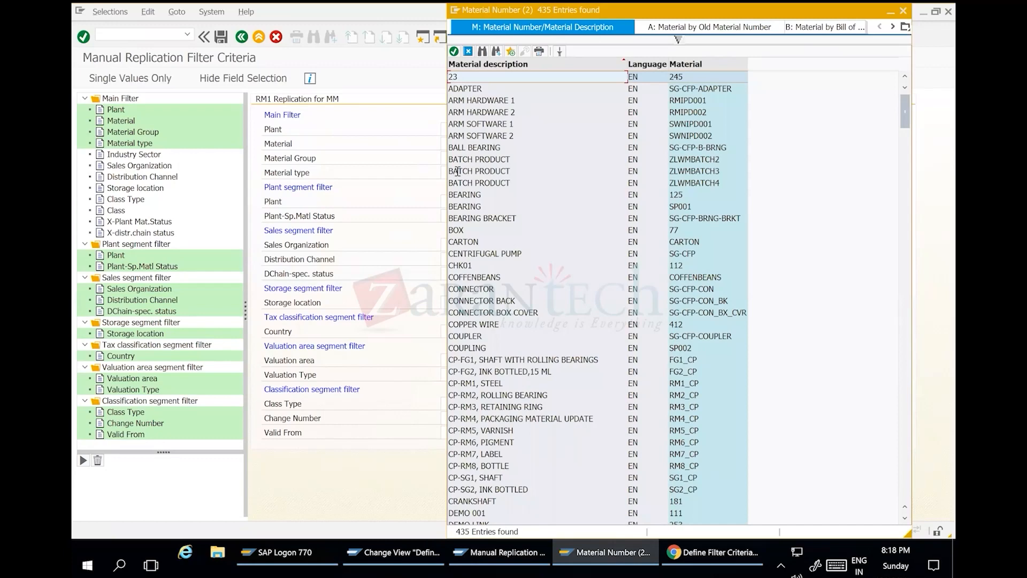
pyautogui.doubleClick(458, 172)
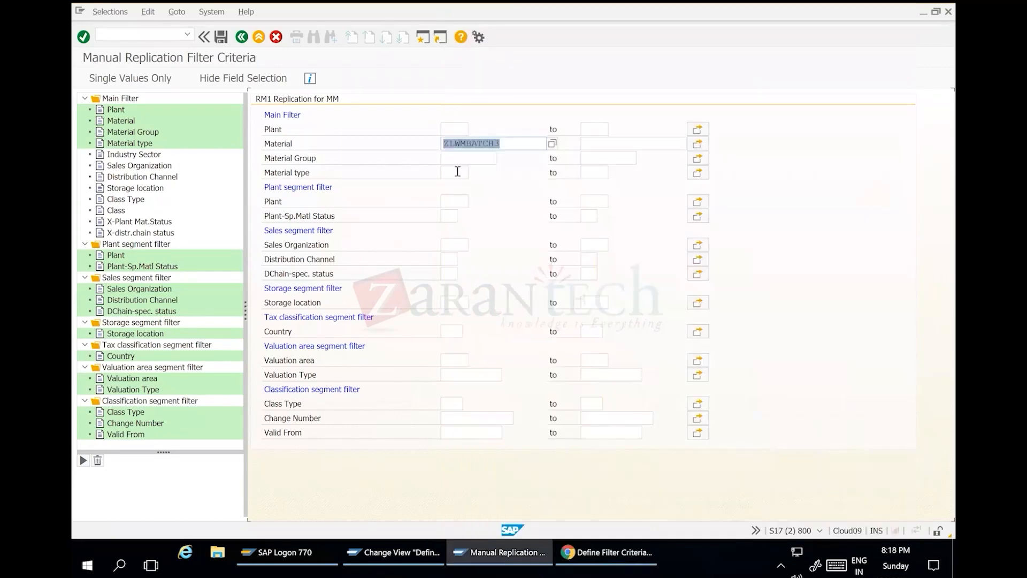
pyautogui.click(221, 37)
pyautogui.click(221, 37)
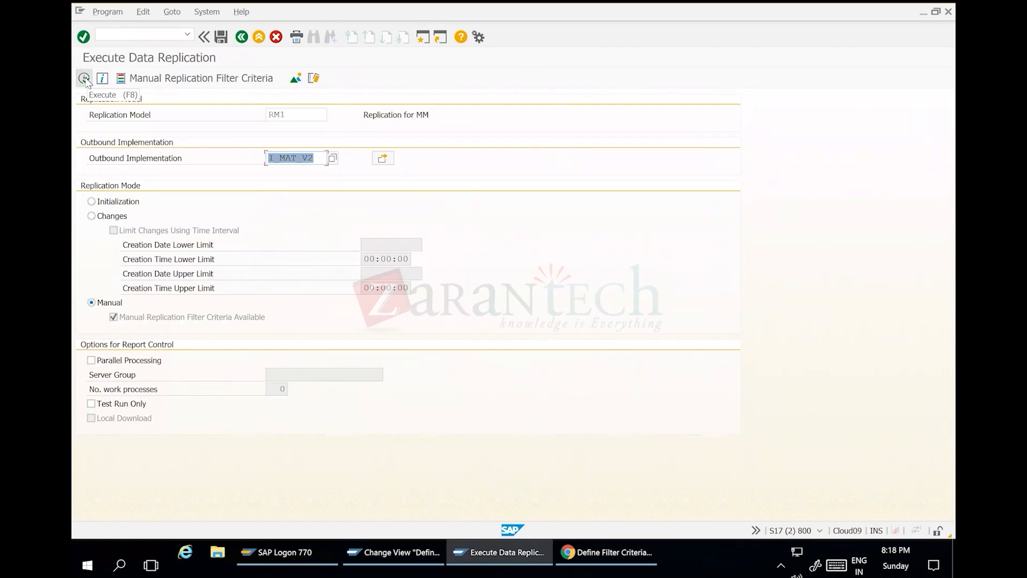
pyautogui.click(179, 80)
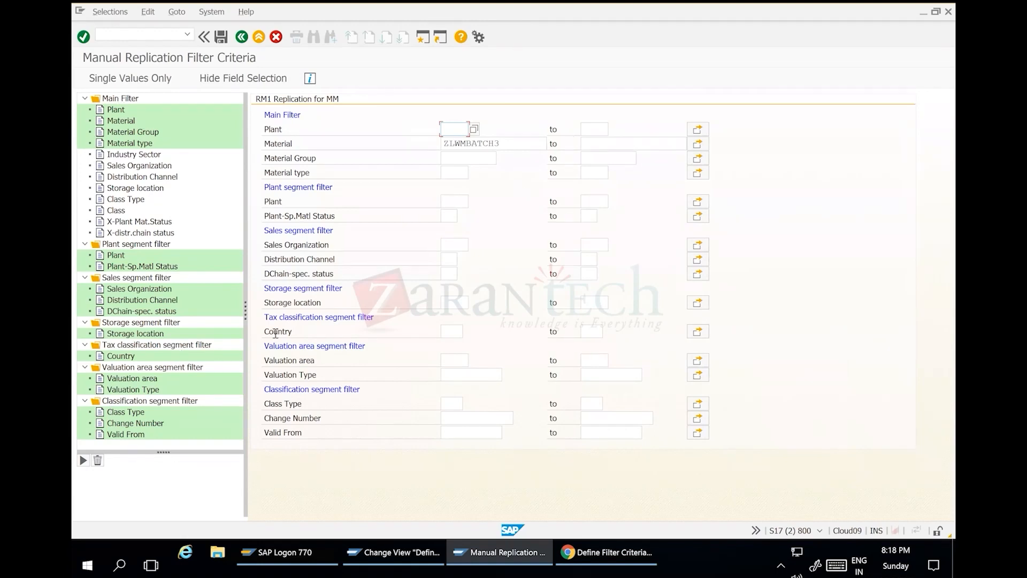
pyautogui.click(242, 37)
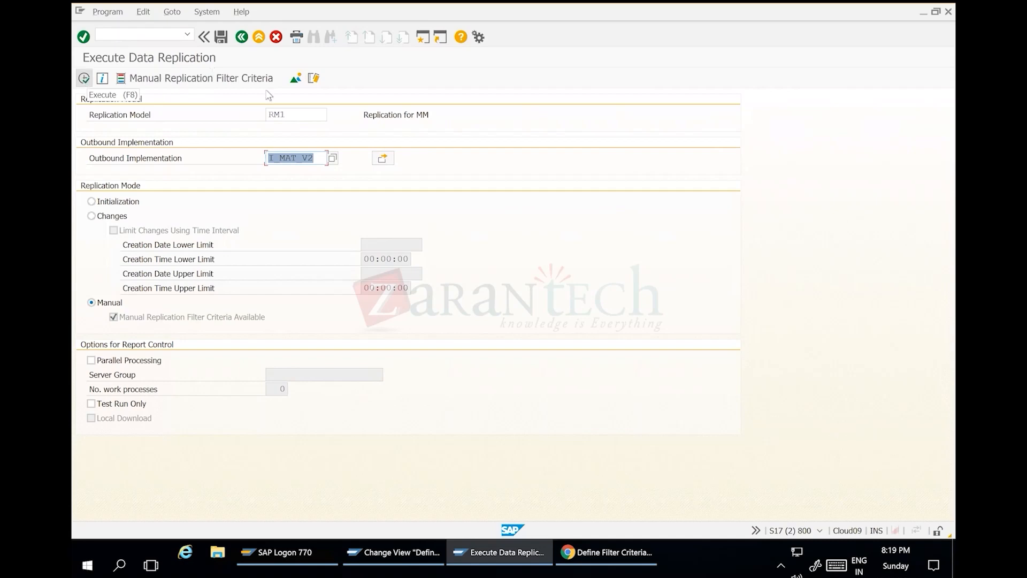
# Step: Change the replication model to COSFILEREP with outbound implementation Z1101 and view its manual replication filter criteria
pyautogui.click(323, 116)
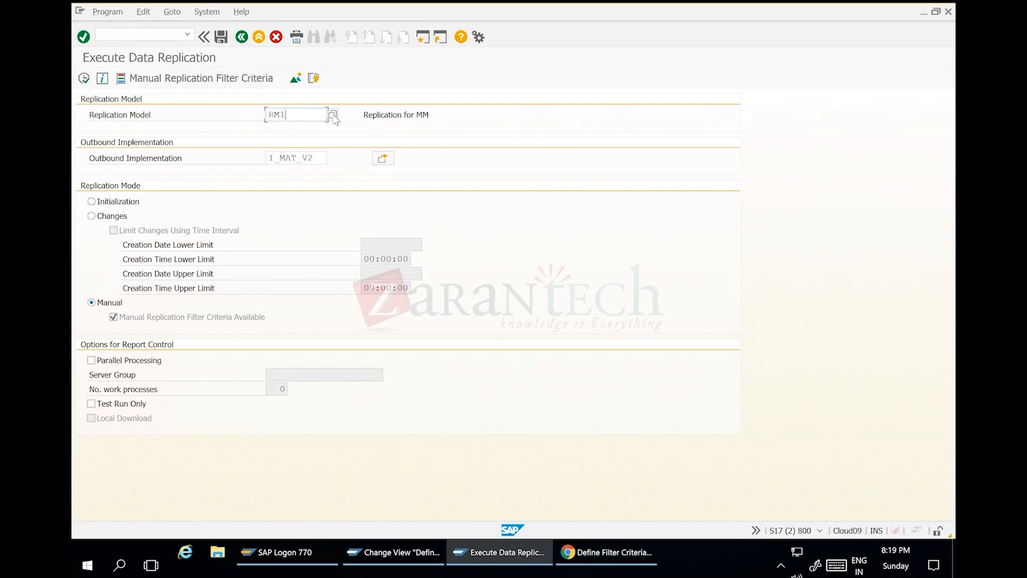
pyautogui.click(332, 115)
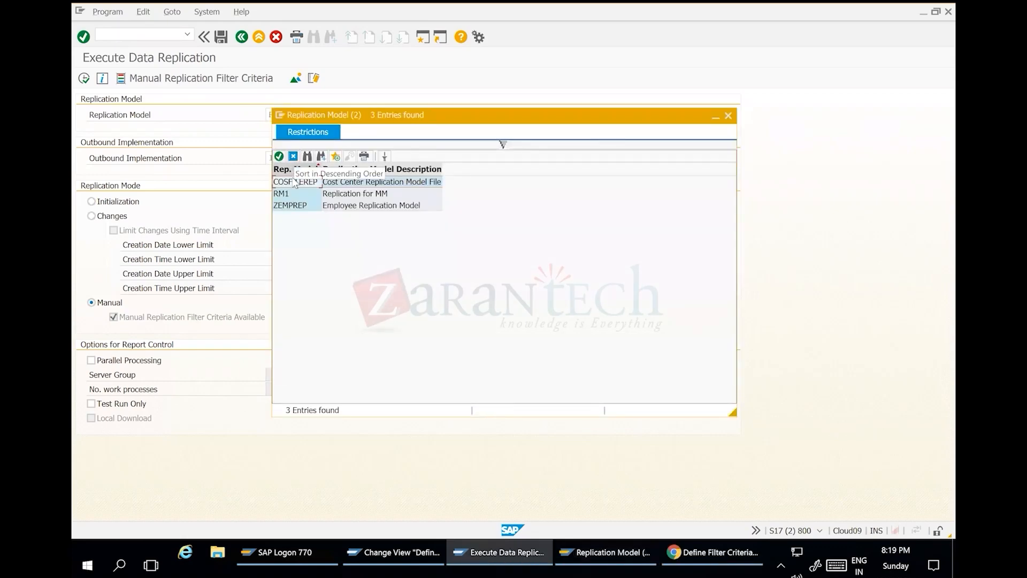
pyautogui.doubleClick(294, 182)
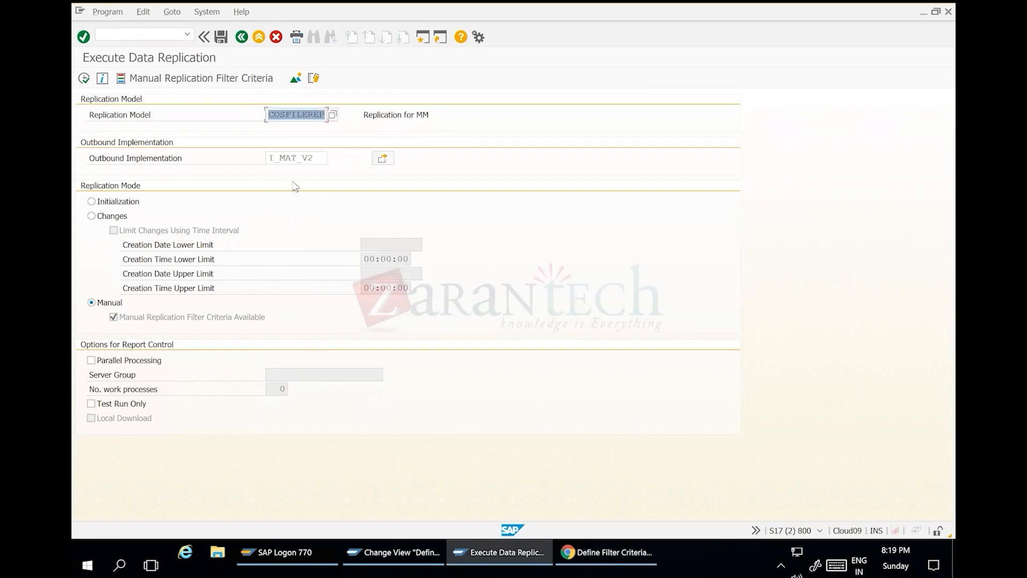
pyautogui.click(316, 158)
pyautogui.click(332, 158)
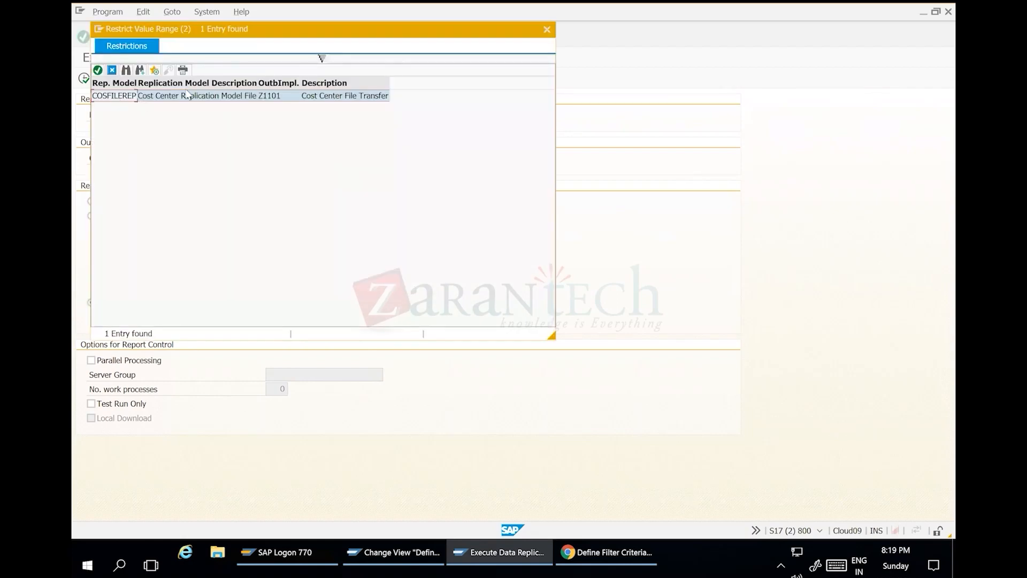
pyautogui.click(275, 97)
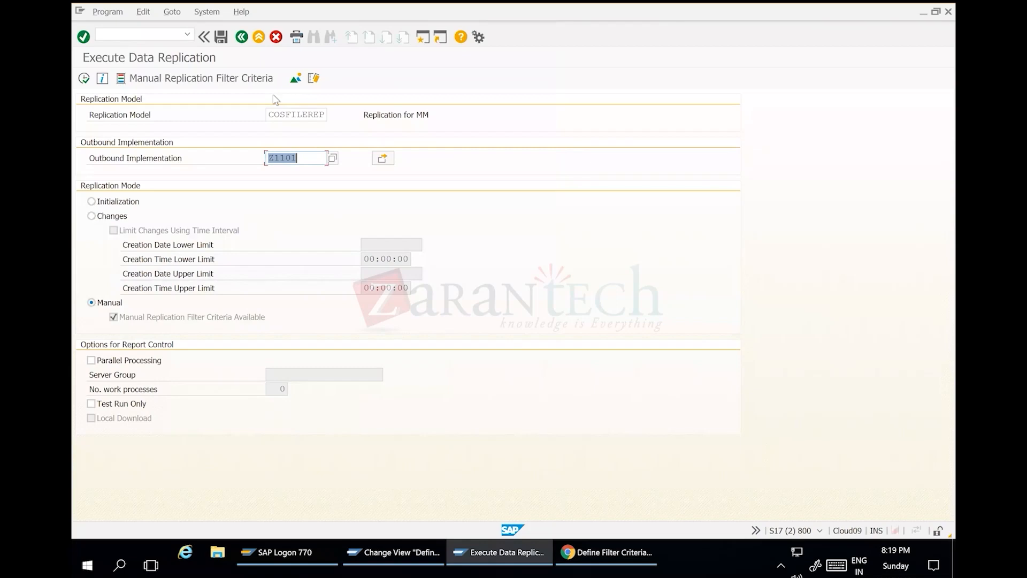
pyautogui.click(218, 78)
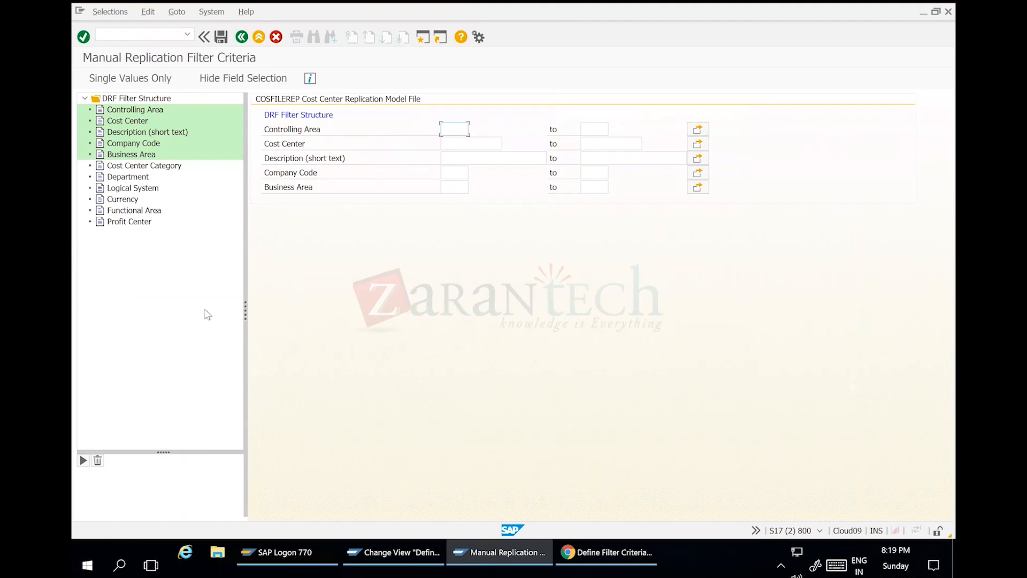
pyautogui.click(242, 37)
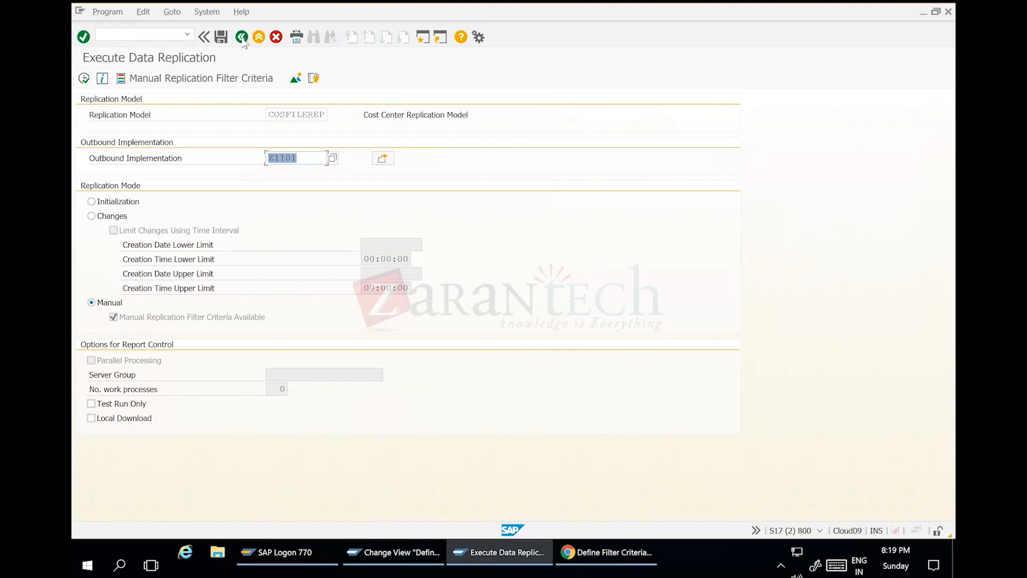
# Step: Leave the data replication screen and start transaction DRFLOG to analyze the outbound implementation logs
pyautogui.click(241, 37)
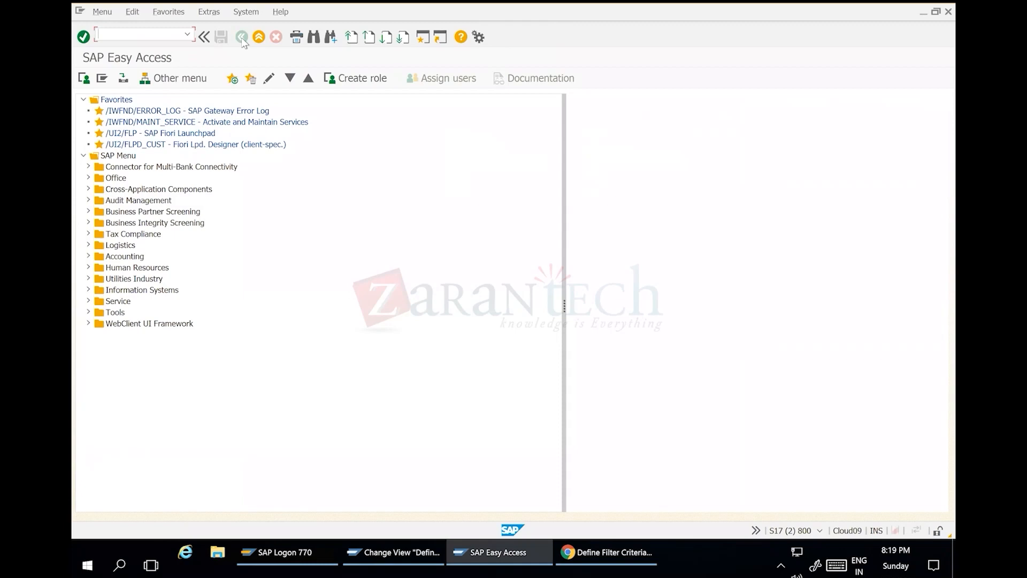
pyautogui.write('DRFLOG')
pyautogui.press('Return')
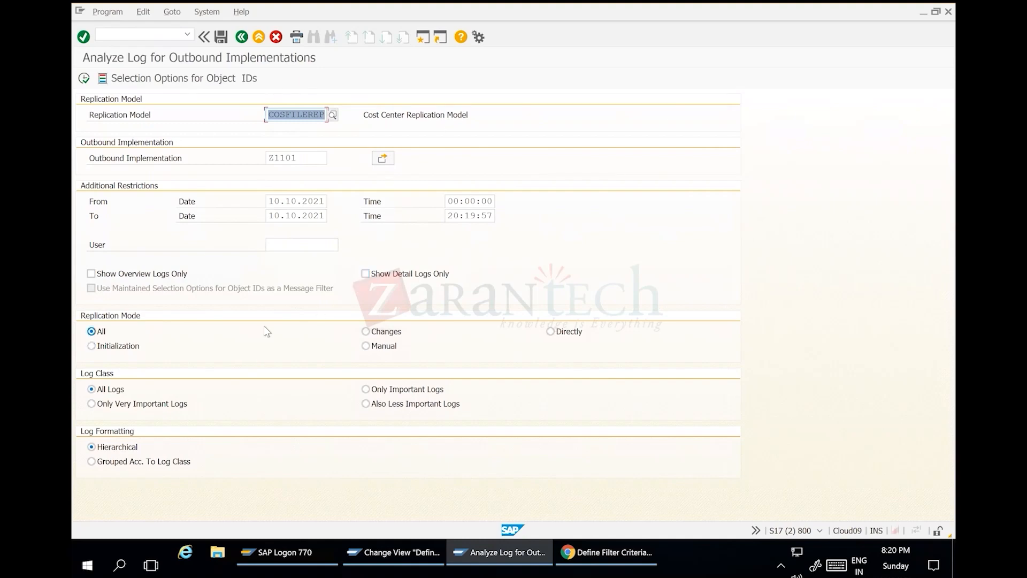
# Step: Start transaction SLG1 to analyze the application log and set the log object to FMDM (Master Data Governance)
pyautogui.click(100, 34)
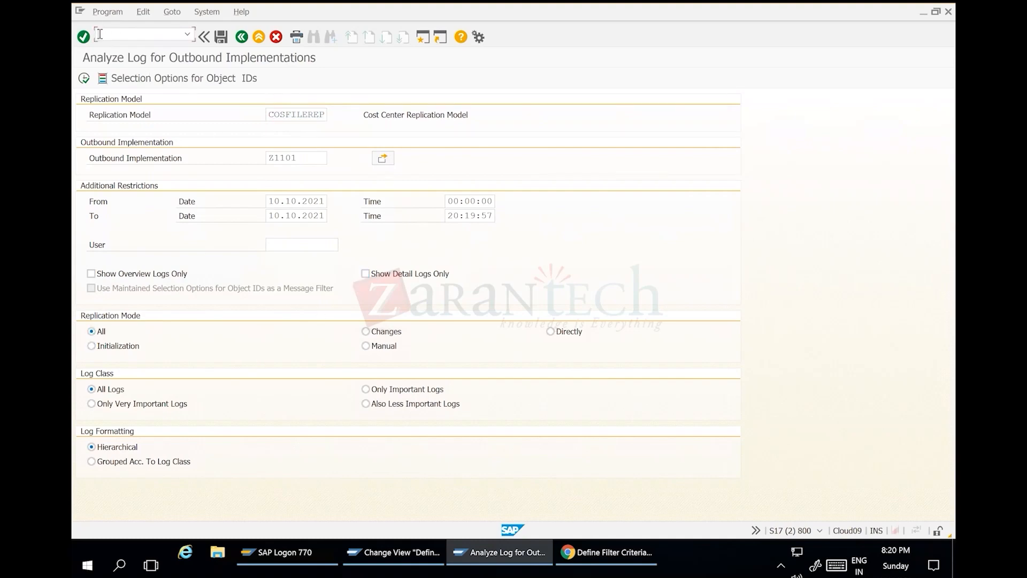
pyautogui.write('SLG1')
pyautogui.press('Return')
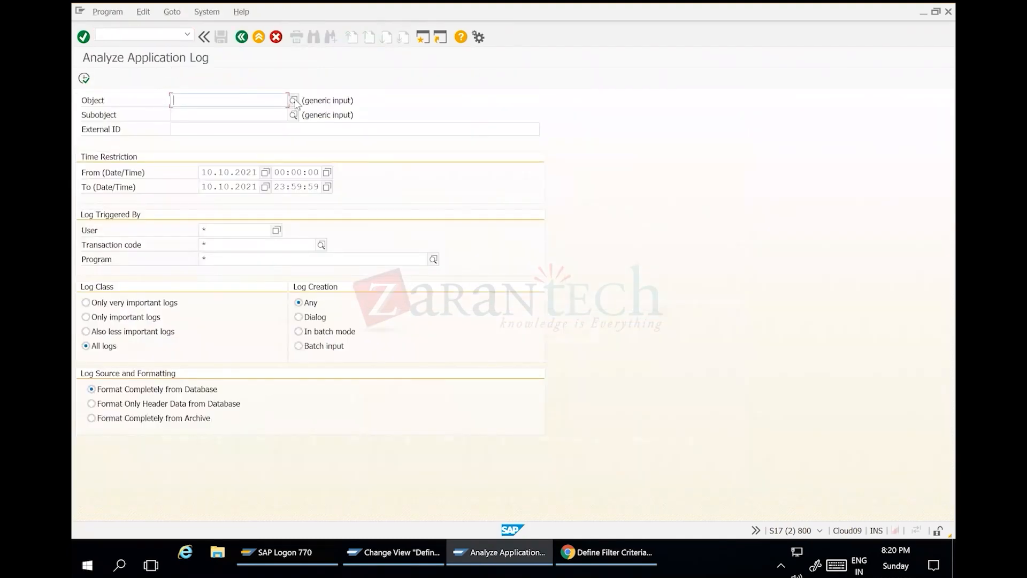
pyautogui.click(293, 100)
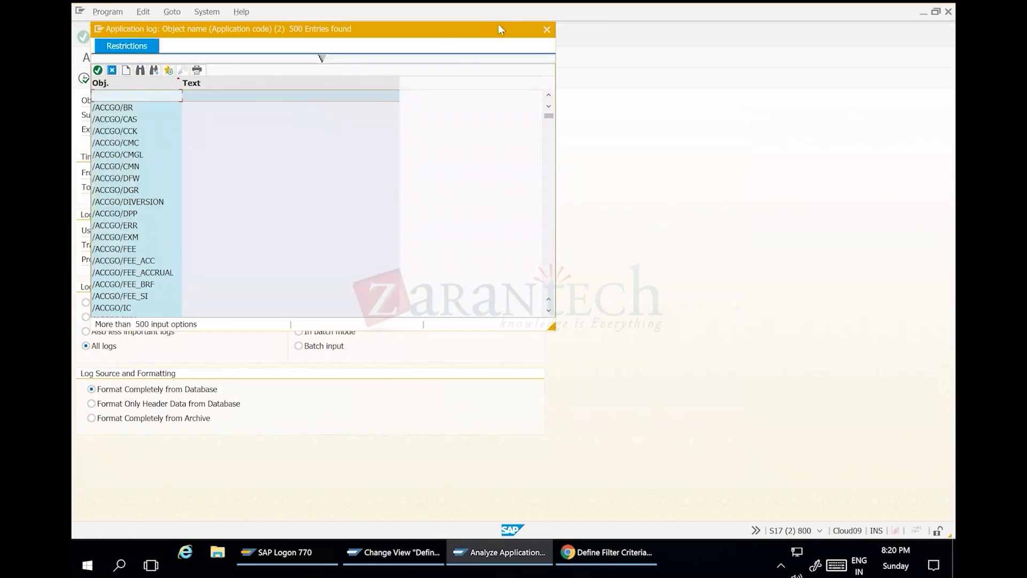
pyautogui.click(547, 29)
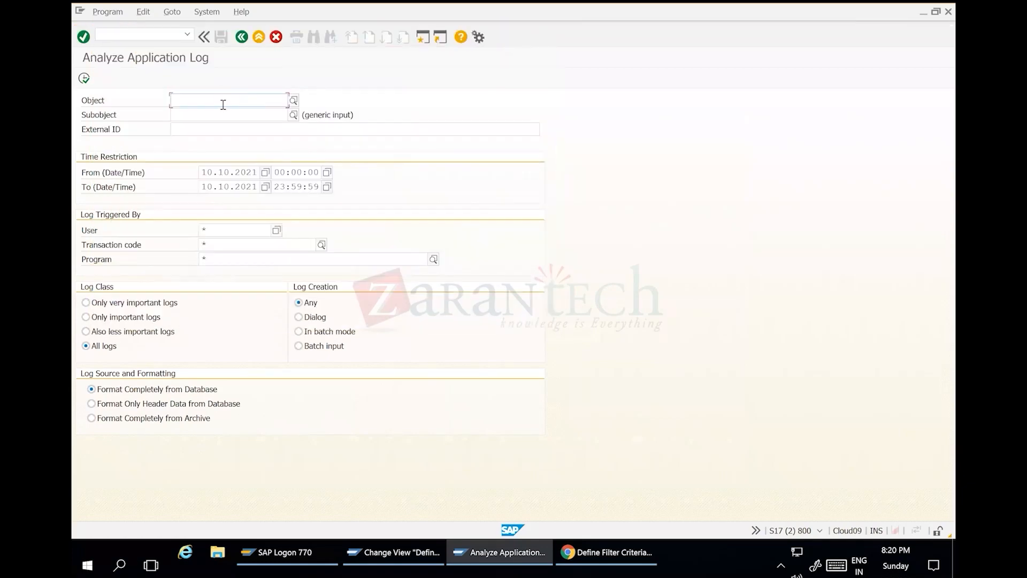
pyautogui.write('FM')
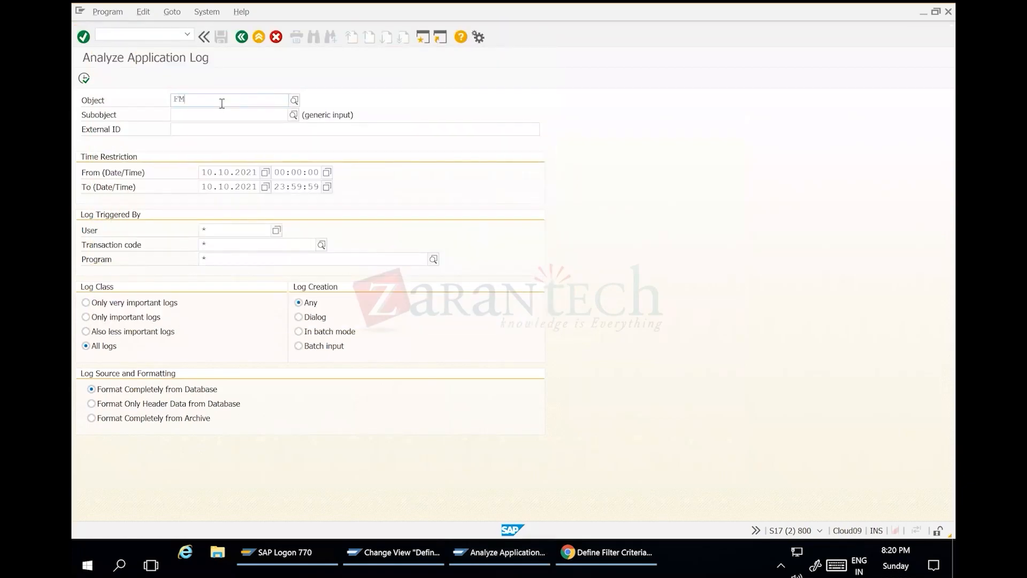
pyautogui.write('DM')
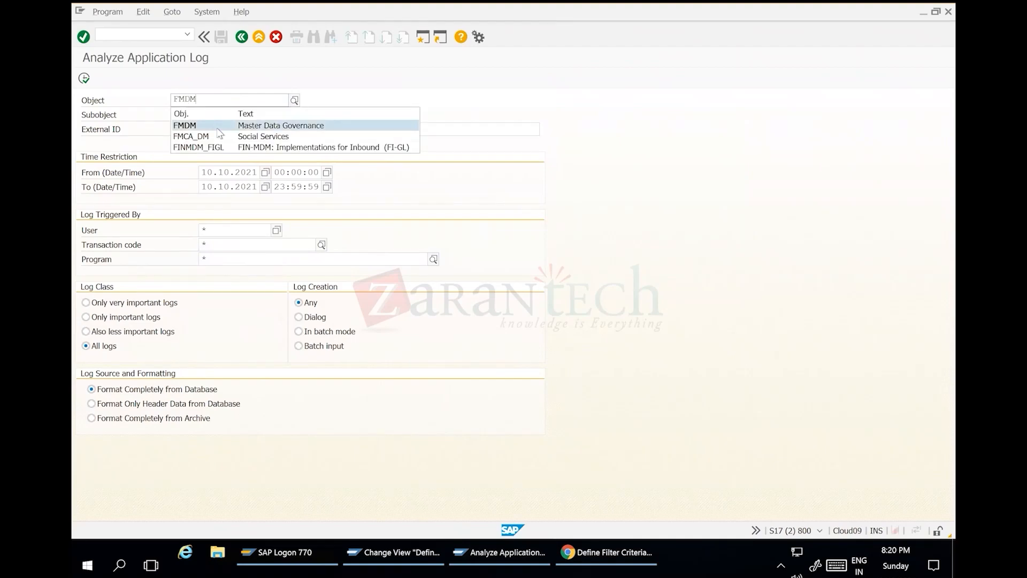
pyautogui.click(218, 128)
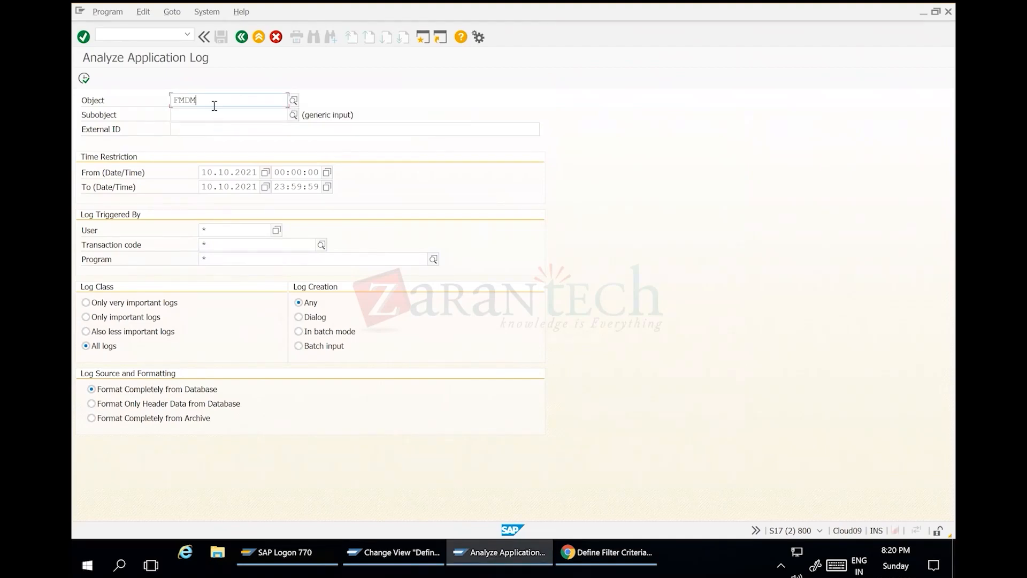
# Step: View the list of subobjects available for FMDM, including the replication entry DISTR, and close it without choosing one
pyautogui.click(241, 114)
pyautogui.click(178, 132)
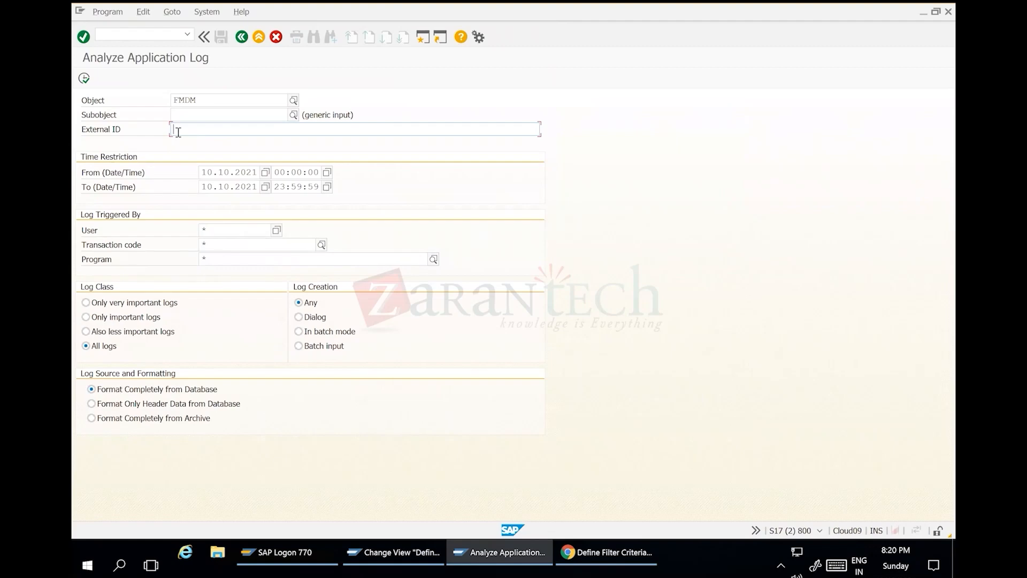
pyautogui.write('*')
pyautogui.press('BackSpace')
pyautogui.click(293, 117)
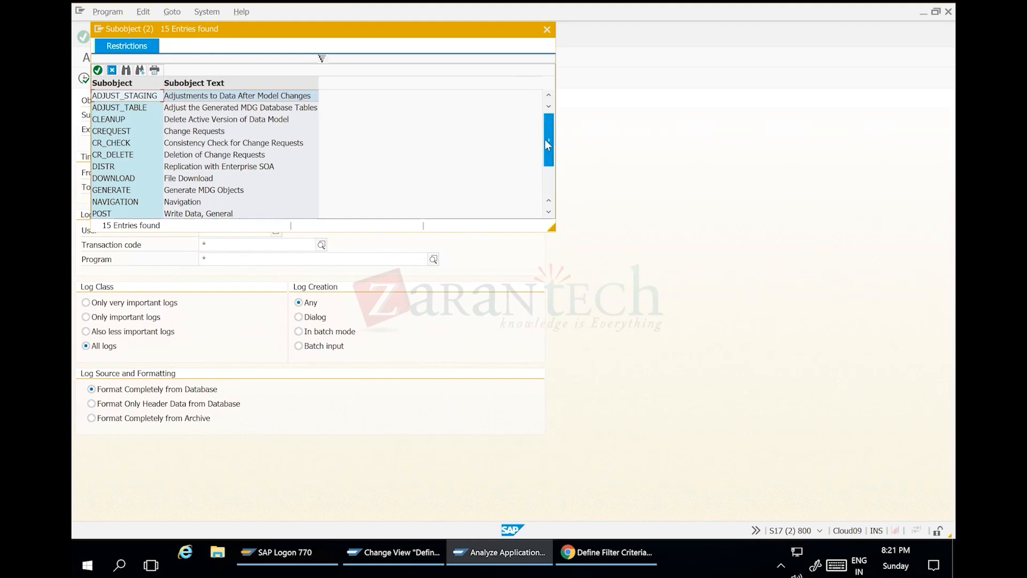
pyautogui.moveTo(544, 139); pyautogui.dragTo(549, 165)
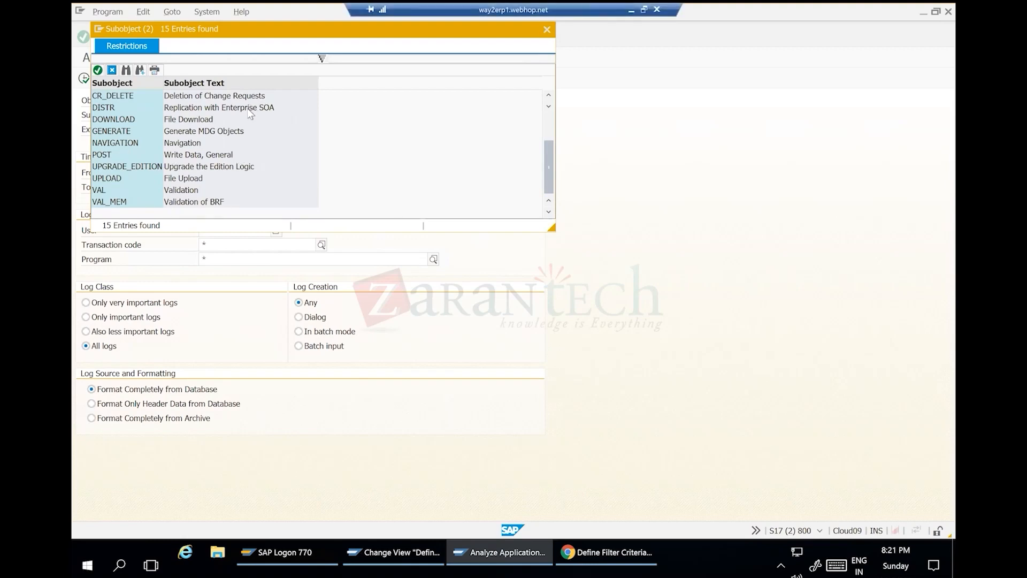
pyautogui.click(547, 29)
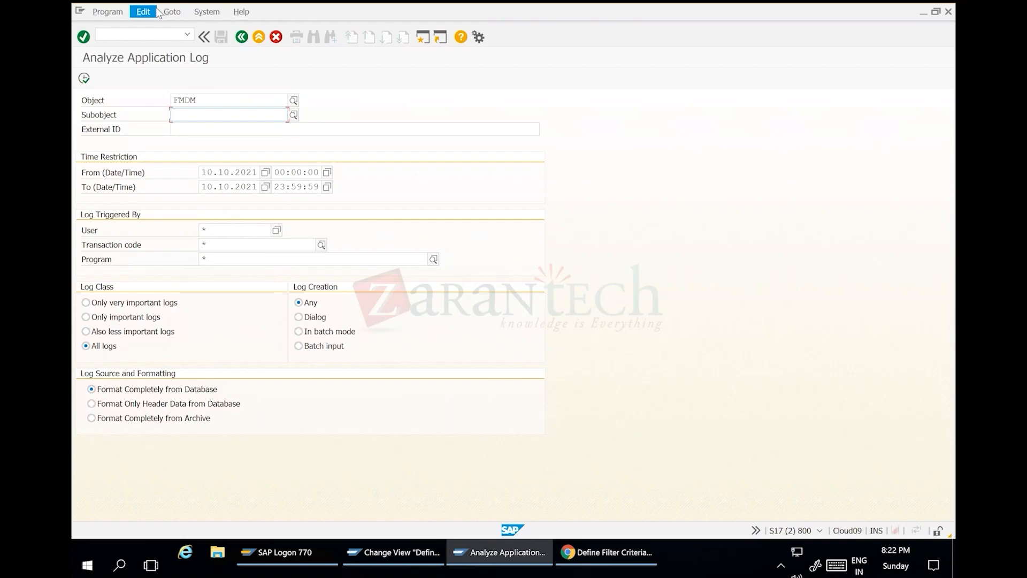
# Step: Leave the application log analysis and start transaction DRFOUT to show the data replication screen
pyautogui.click(143, 34)
pyautogui.write('/n')
pyautogui.press('Return')
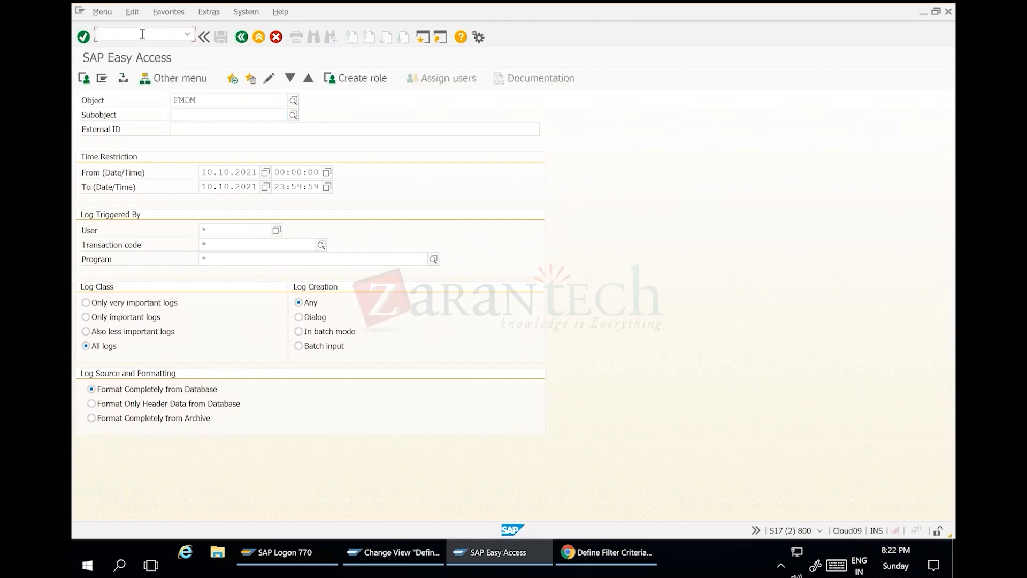
pyautogui.write('/ndrfout')
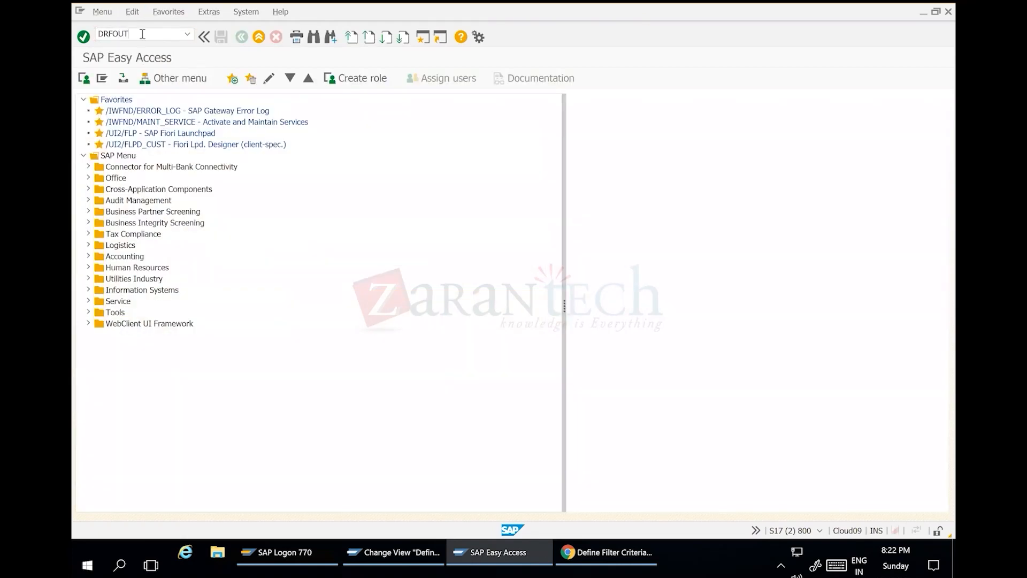
pyautogui.press('Return')
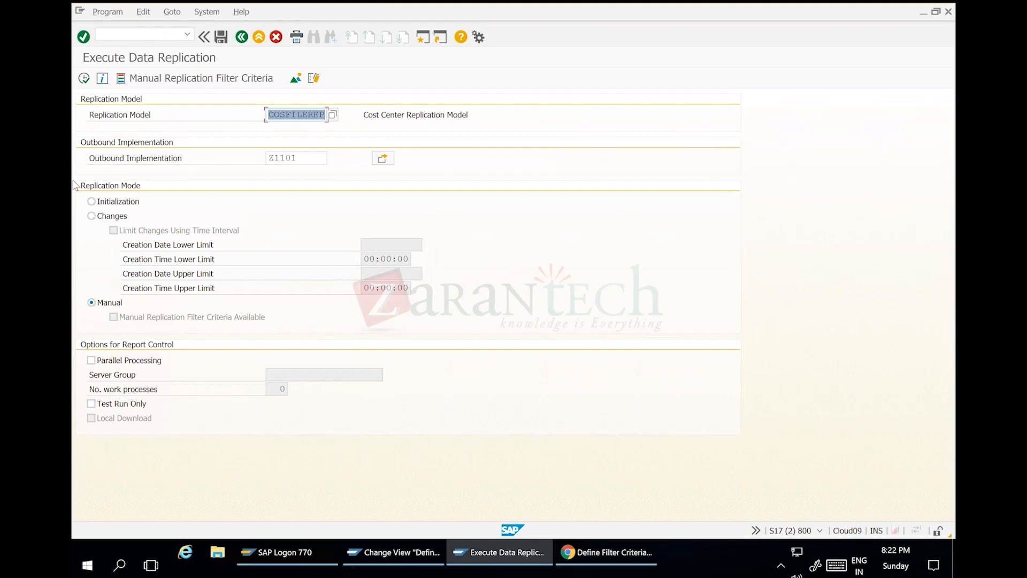
# Step: Leave the data replication screen, launch NWBC in the browser, and close the old Define Filter Criteria page
pyautogui.click(125, 35)
pyautogui.write('/NN')
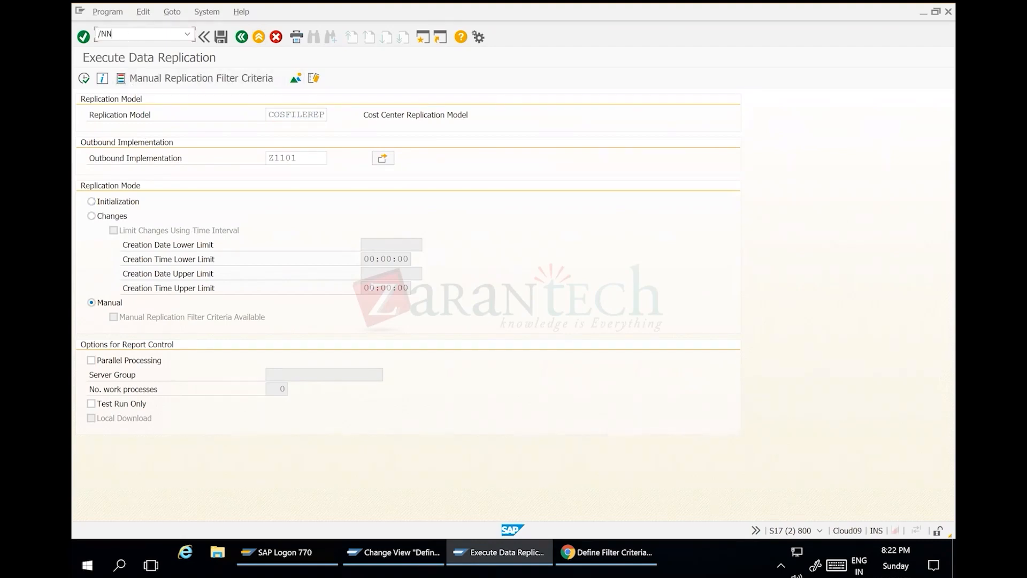
pyautogui.press('Return')
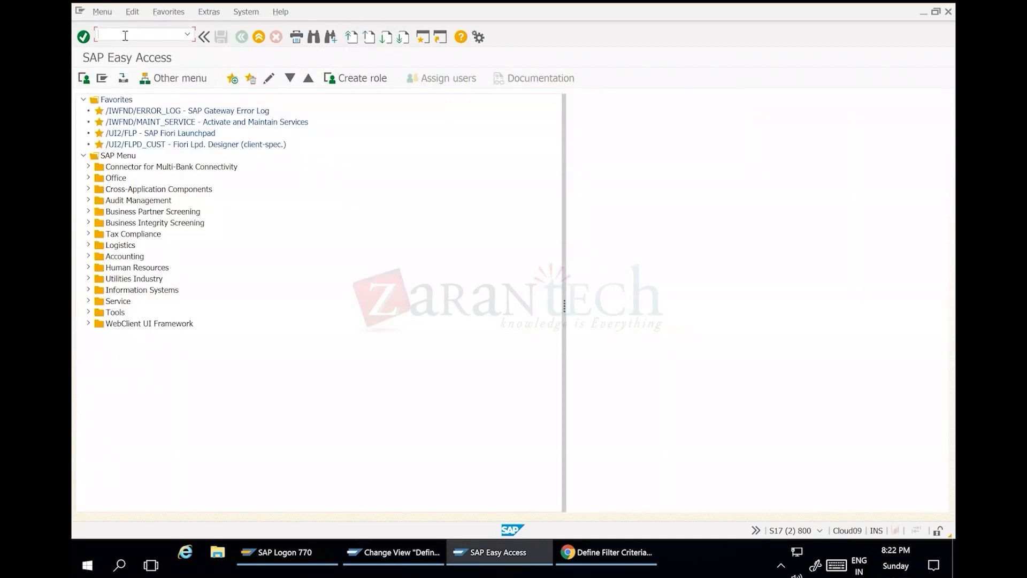
pyautogui.write('/nwbc')
pyautogui.press('Return')
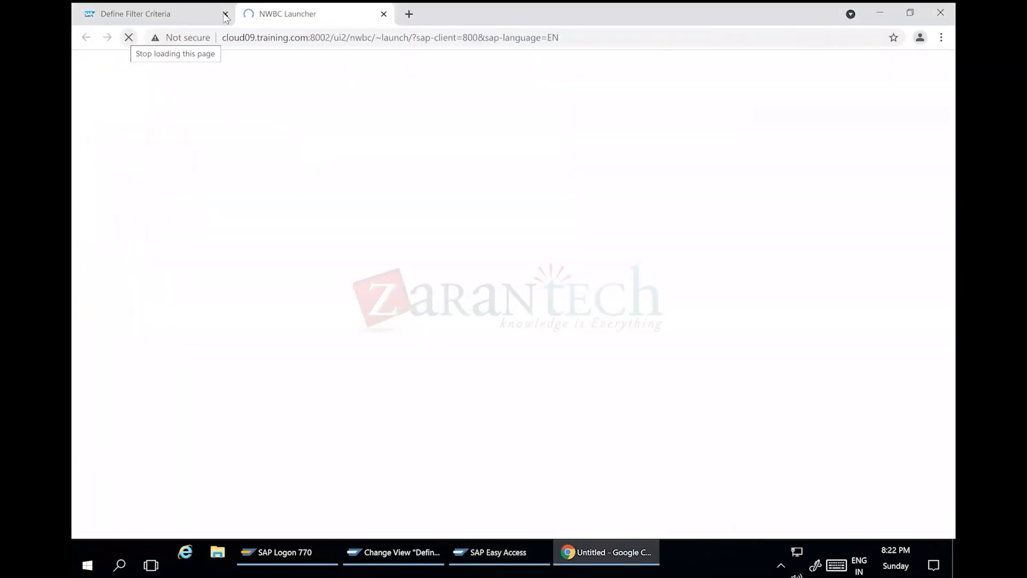
pyautogui.click(225, 15)
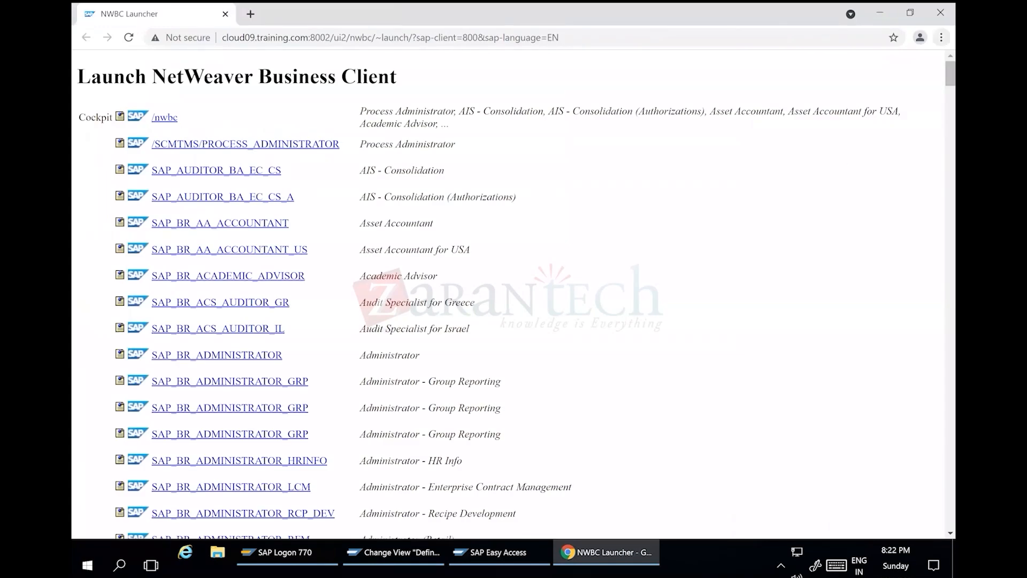
# Step: Search the NWBC launcher's role list for MDGM
pyautogui.scroll(-2, 514, 295)
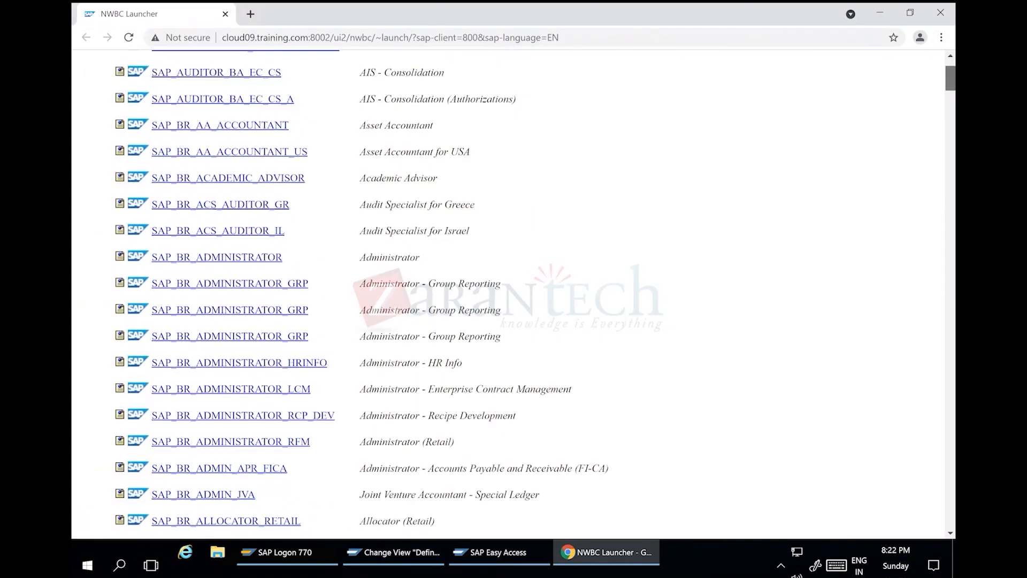
pyautogui.moveTo(950, 78); pyautogui.dragTo(950, 525)
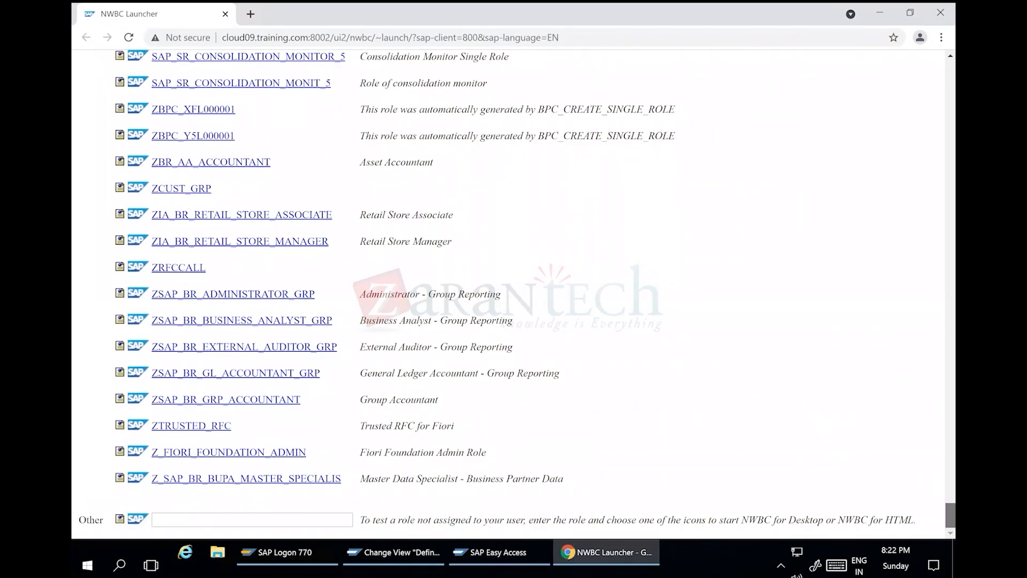
pyautogui.moveTo(950, 514); pyautogui.dragTo(950, 72)
pyautogui.hotkey('ctrl', 'f')
pyautogui.write('MDGM')
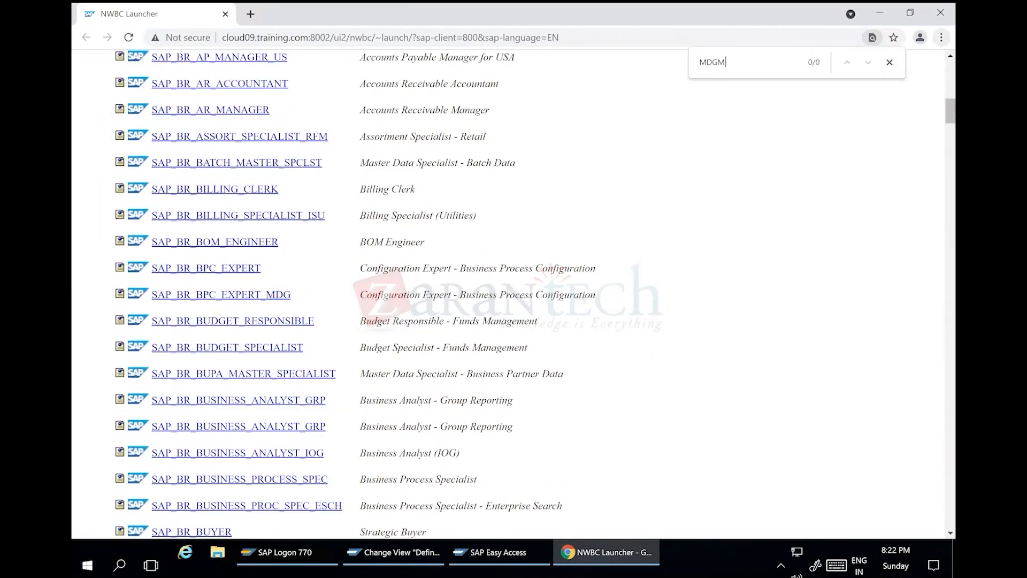
pyautogui.press('Escape')
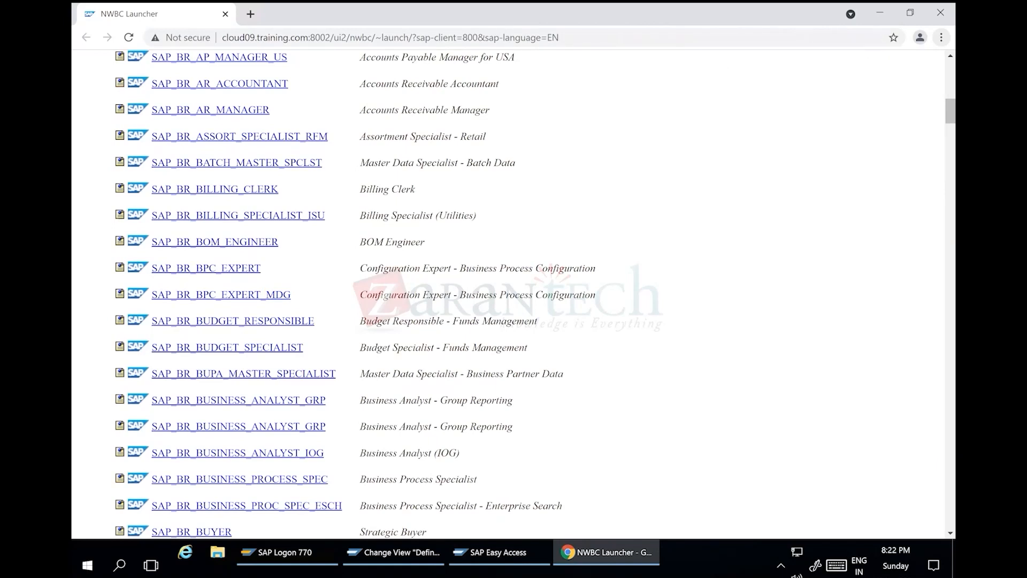
# Step: Return to SAP Easy Access, start transaction PFCG, pick the role SAP_MDGM_MENU_09, and copy its name
pyautogui.click(481, 552)
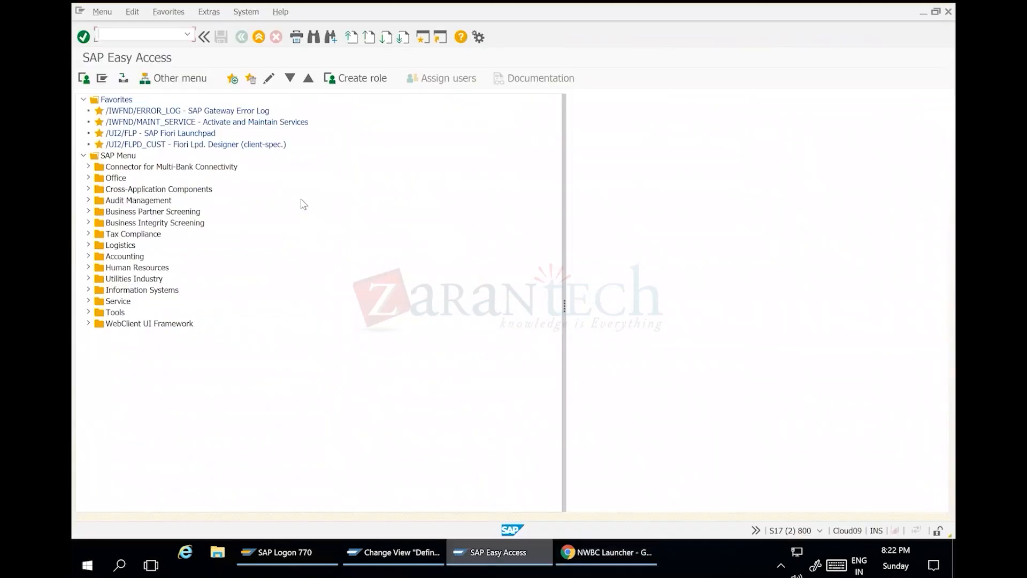
pyautogui.write('pfcg')
pyautogui.press('Return')
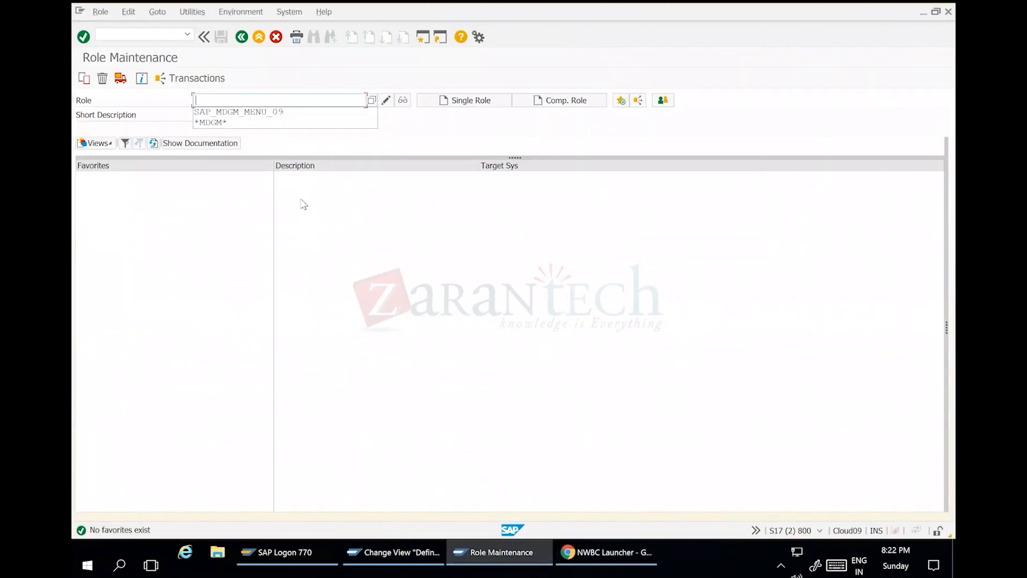
pyautogui.press('Down')
pyautogui.press('Return')
pyautogui.hotkey('shift', 'Left')
pyautogui.hotkey('shift', 'Left')
pyautogui.hotkey('shift', 'Left')
pyautogui.hotkey('shift', 'Left')
pyautogui.hotkey('shift', 'Left')
pyautogui.hotkey('shift', 'Left')
pyautogui.hotkey('shift', 'Left')
pyautogui.hotkey('shift', 'Left')
pyautogui.hotkey('shift', 'Left')
pyautogui.hotkey('shift', 'Left')
pyautogui.hotkey('shift', 'Left')
pyautogui.hotkey('shift', 'Left')
pyautogui.hotkey('shift', 'Left')
pyautogui.hotkey('shift', 'Left')
pyautogui.hotkey('shift', 'Left')
pyautogui.hotkey('shift', 'Left')
pyautogui.hotkey('ctrl', 'c')
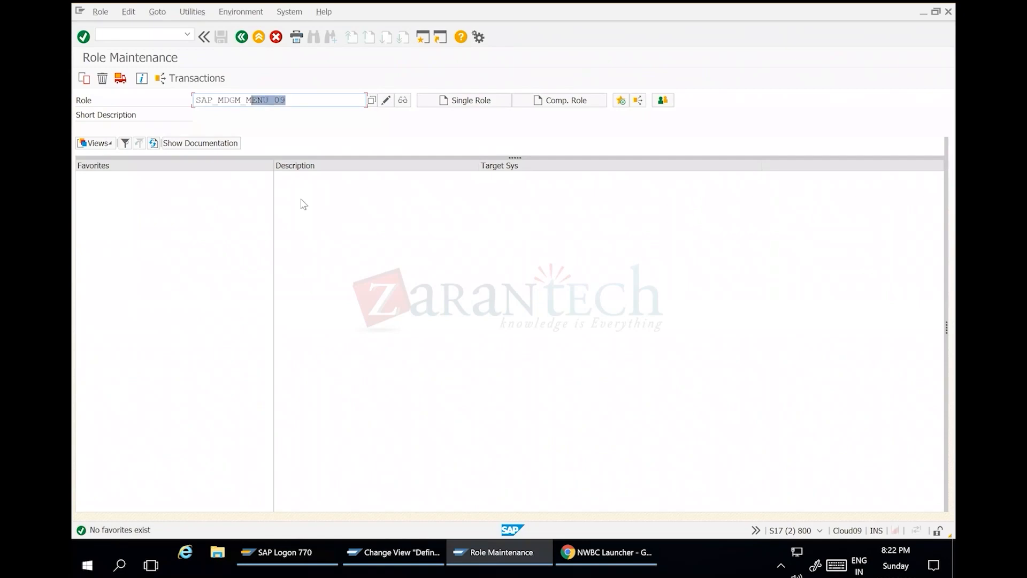
pyautogui.press('Left')
# Step: Switch back to the NWBC launcher in Chrome and launch the unlisted role SAP_MDGM_MENU_09 from the Other entry
pyautogui.hotkey('alt', 'Tab')
pyautogui.moveTo(951, 111); pyautogui.dragTo(950, 516)
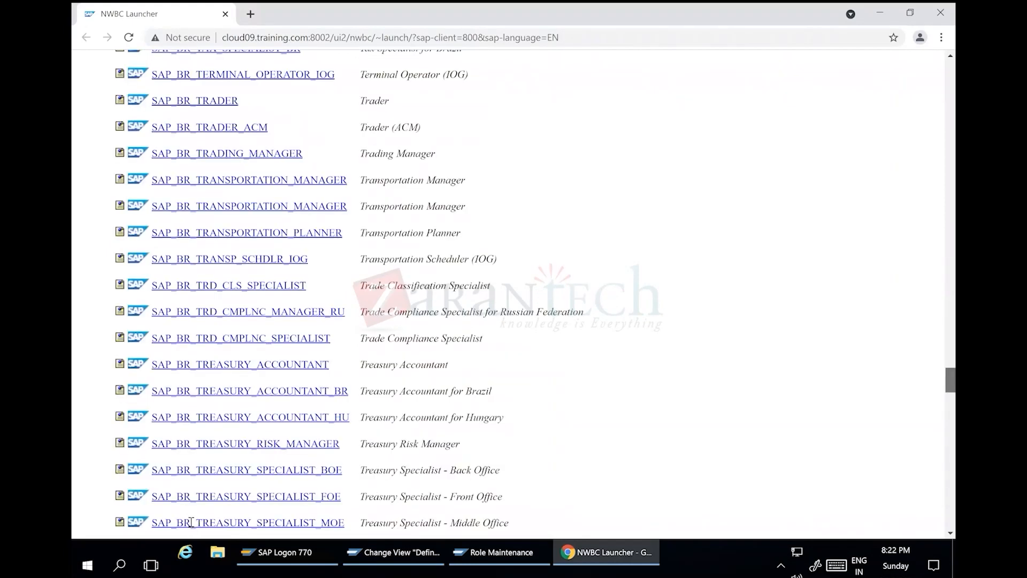
pyautogui.click(188, 519)
pyautogui.hotkey('ctrl', 'v')
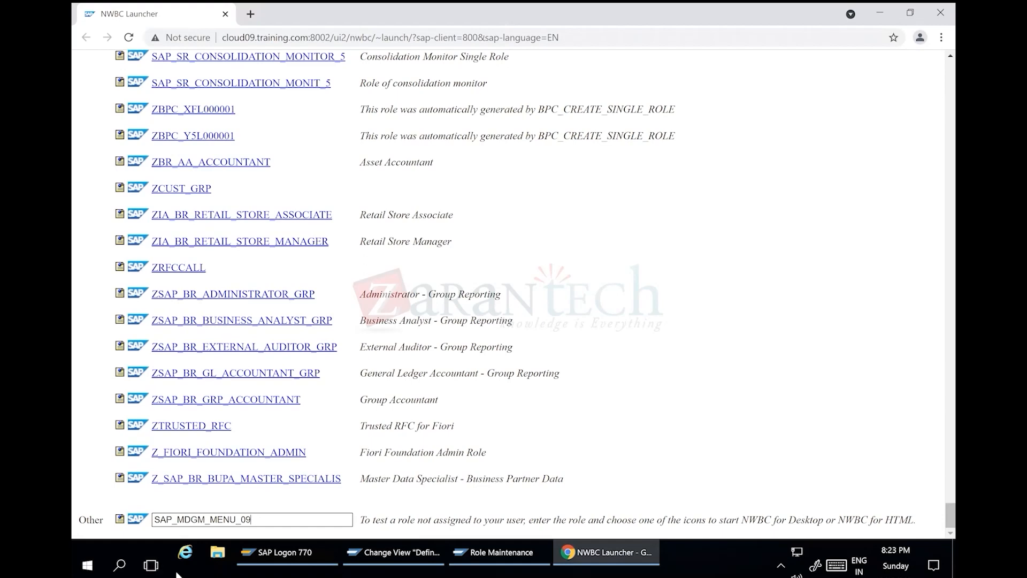
pyautogui.click(120, 520)
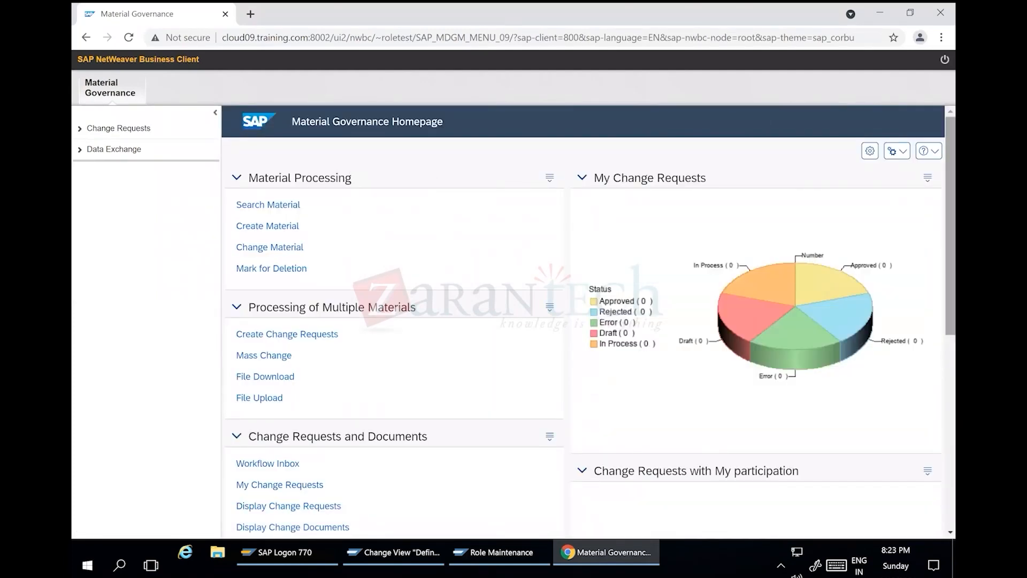
# Step: Open the material search from the Material Governance homepage and run a HANA Search without any criteria
pyautogui.click(268, 205)
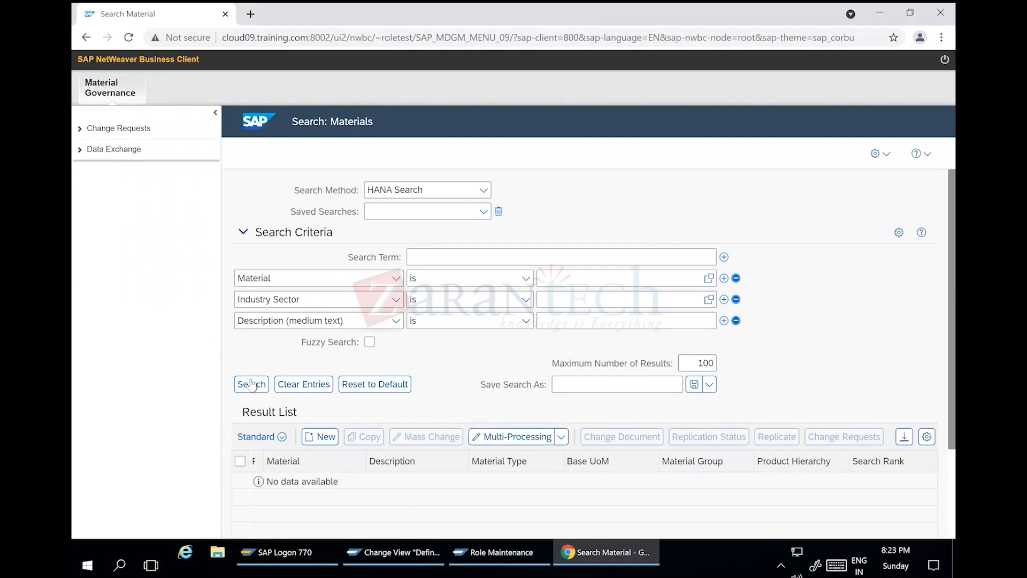
pyautogui.click(251, 383)
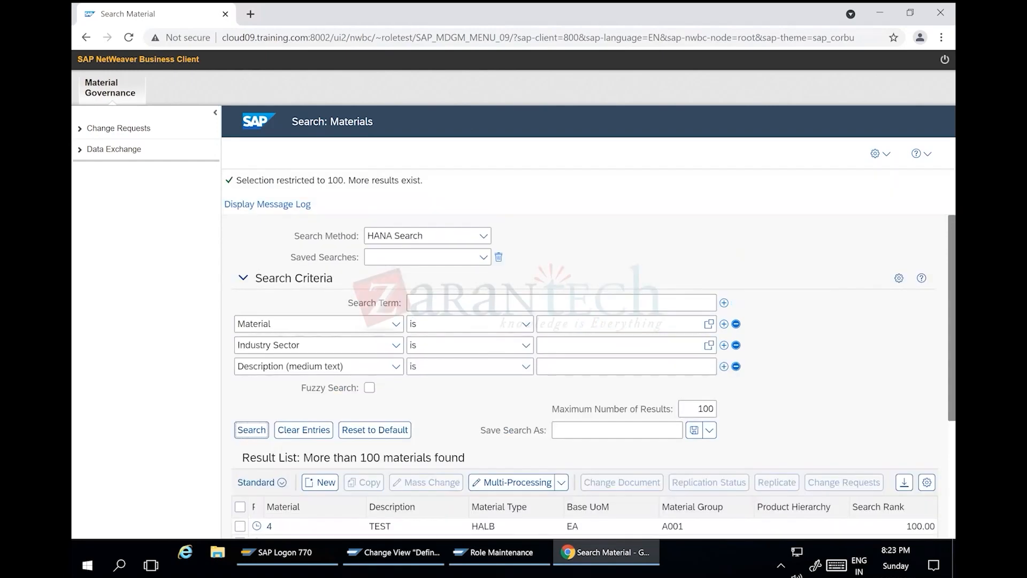
pyautogui.scroll(-3, 903, 366)
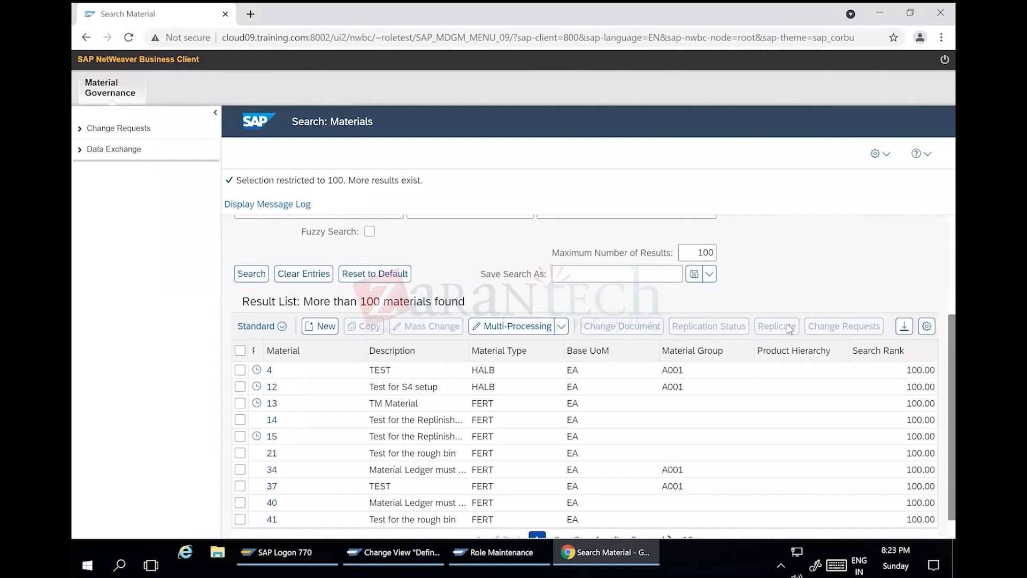
# Step: Select materials 34 and 37 in the result list, open their replication, and choose TARGET1 as the target system
pyautogui.click(240, 471)
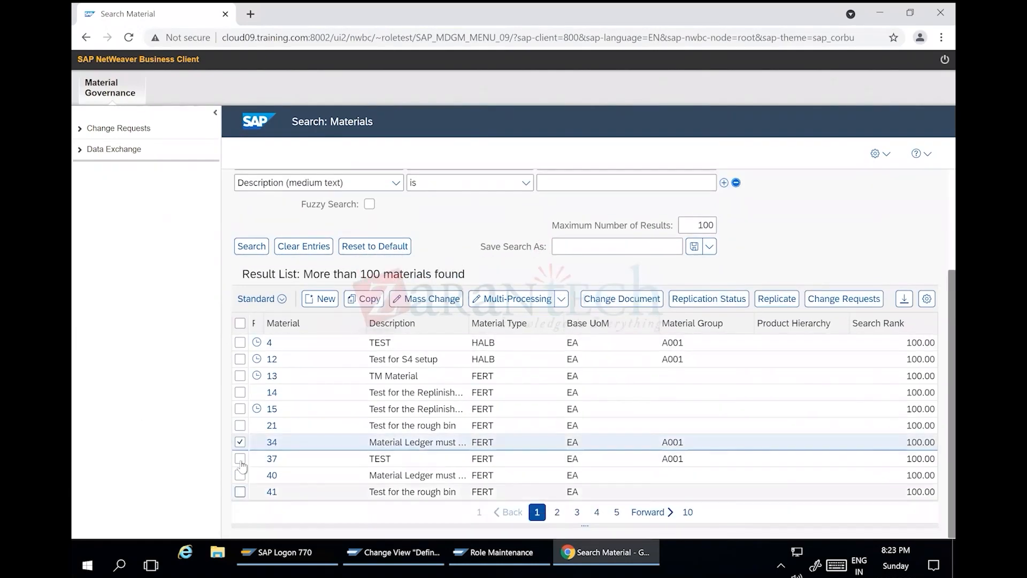
pyautogui.click(240, 459)
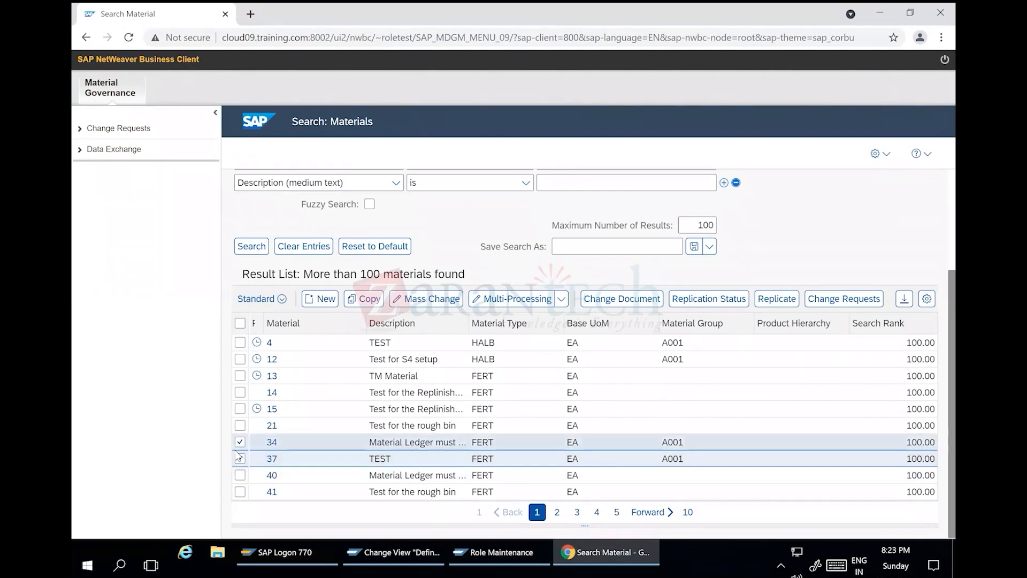
pyautogui.click(779, 306)
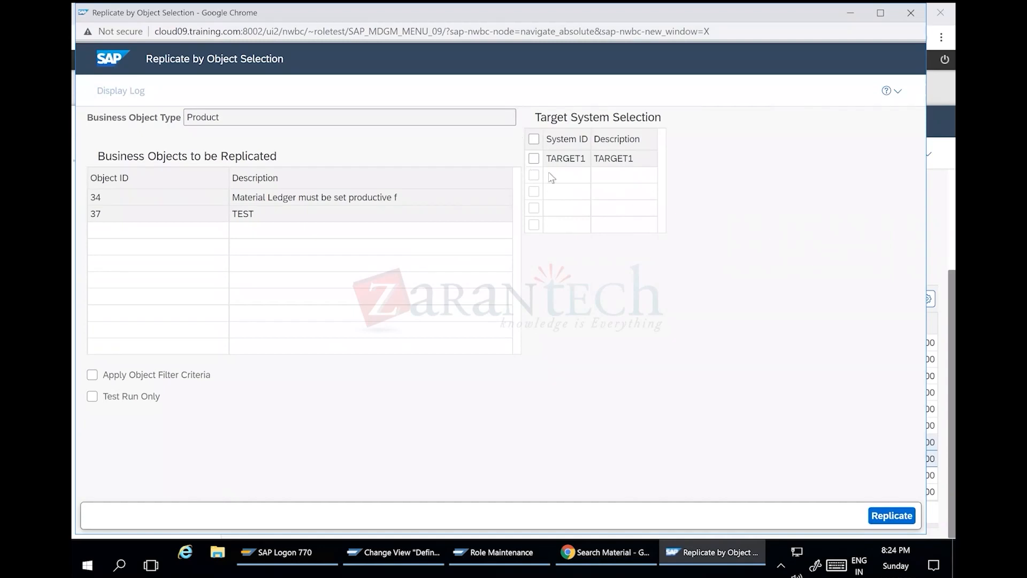
pyautogui.click(533, 159)
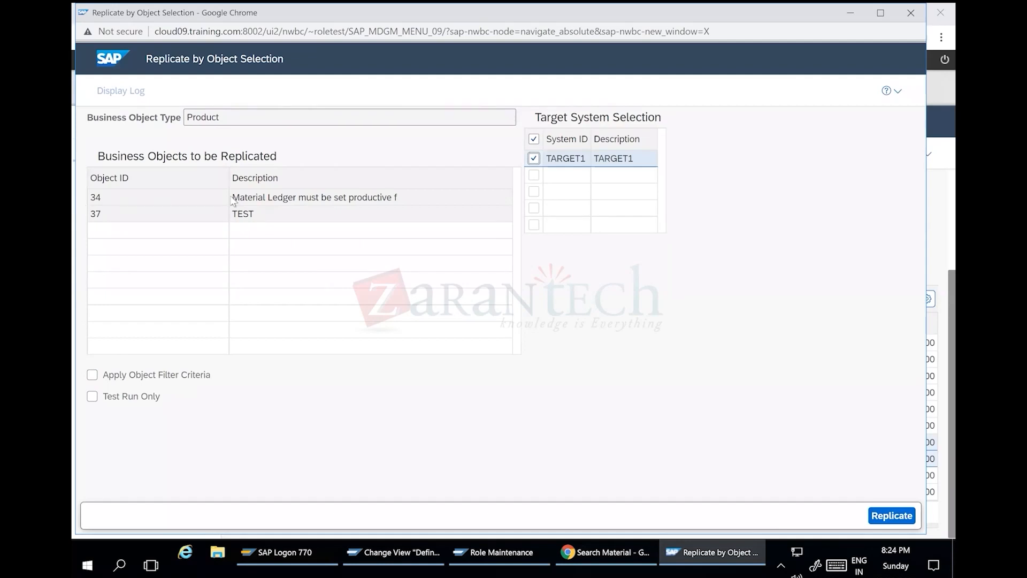
# Step: Apply the object filter criteria, replicate both materials to TARGET1, and continue through the ABAP Debugger until the replication finishes
pyautogui.click(92, 374)
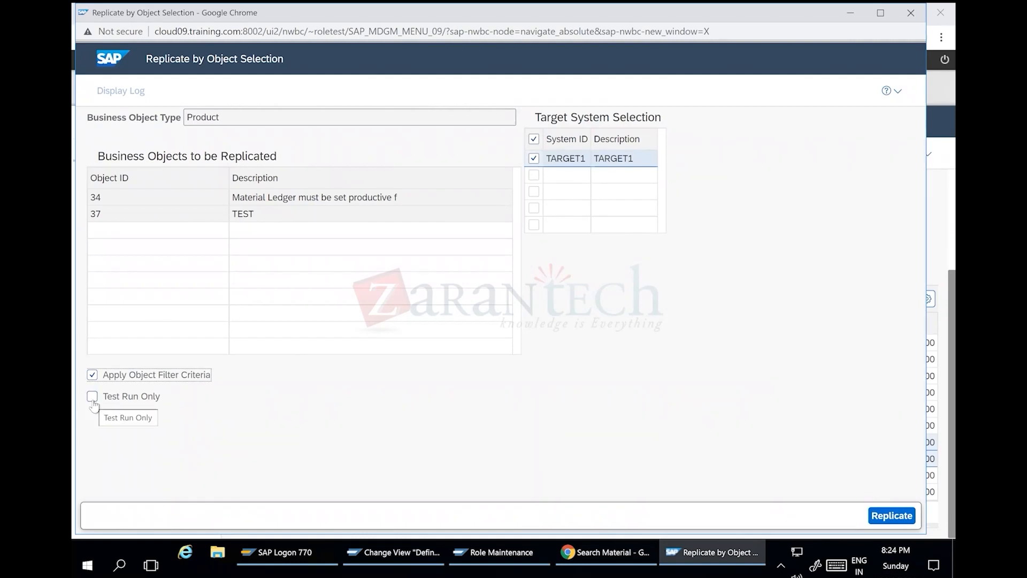
pyautogui.click(902, 518)
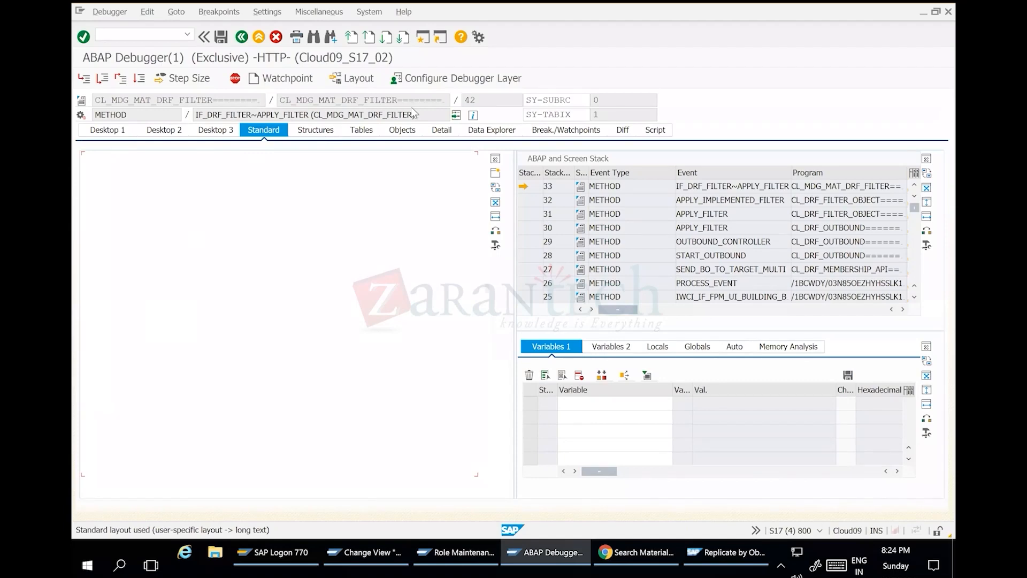
pyautogui.doubleClick(332, 100)
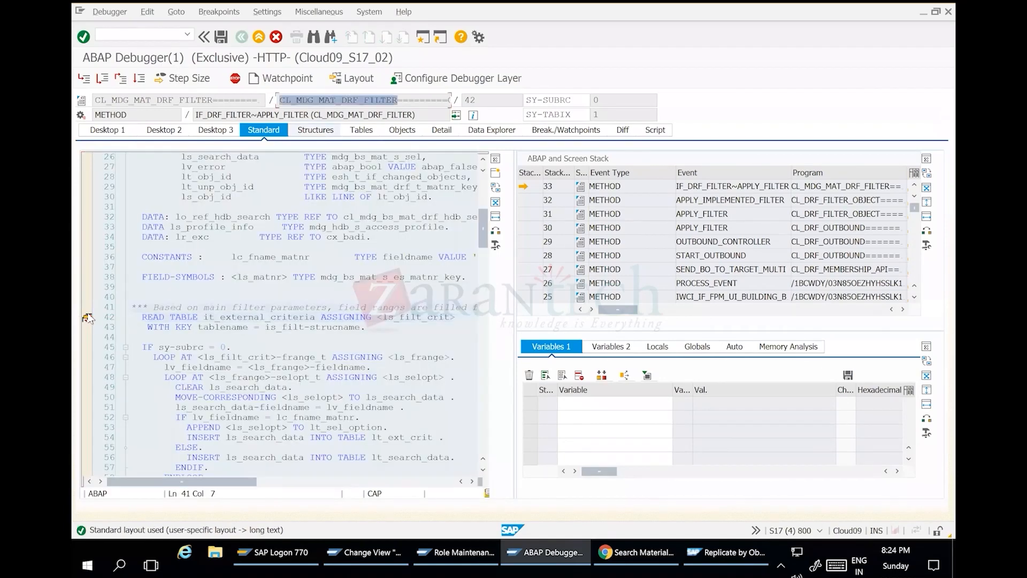
pyautogui.click(220, 37)
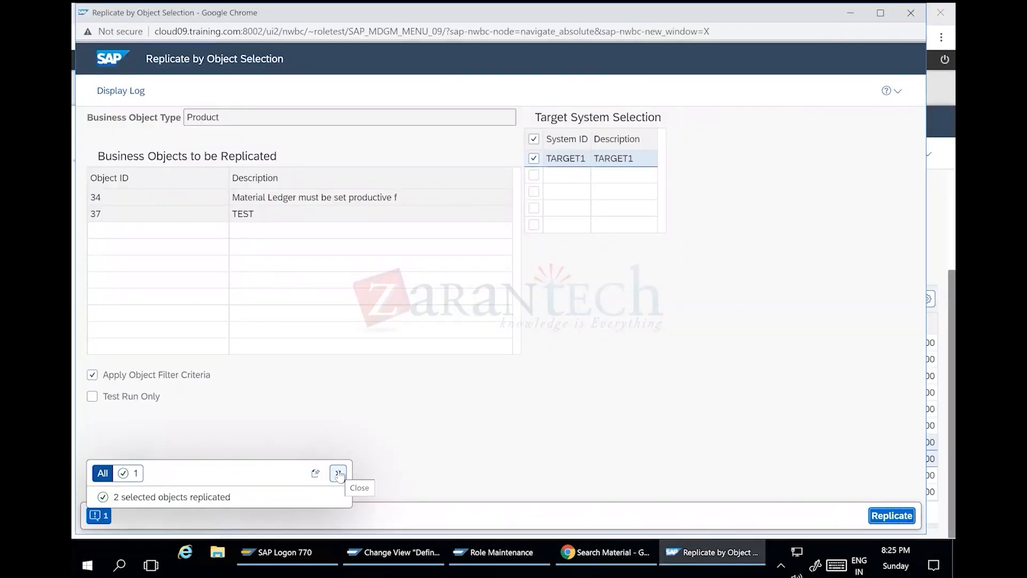
pyautogui.click(338, 473)
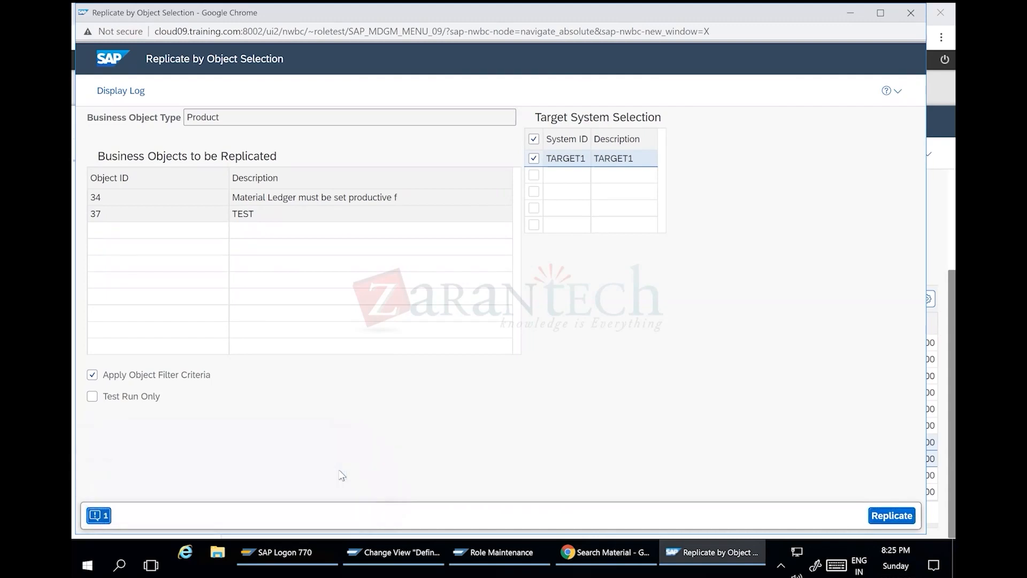
# Step: Display the manual replication log, examine the filter and process messages for TARGET1 down to the Plant Segment Filter, and close it
pyautogui.click(119, 94)
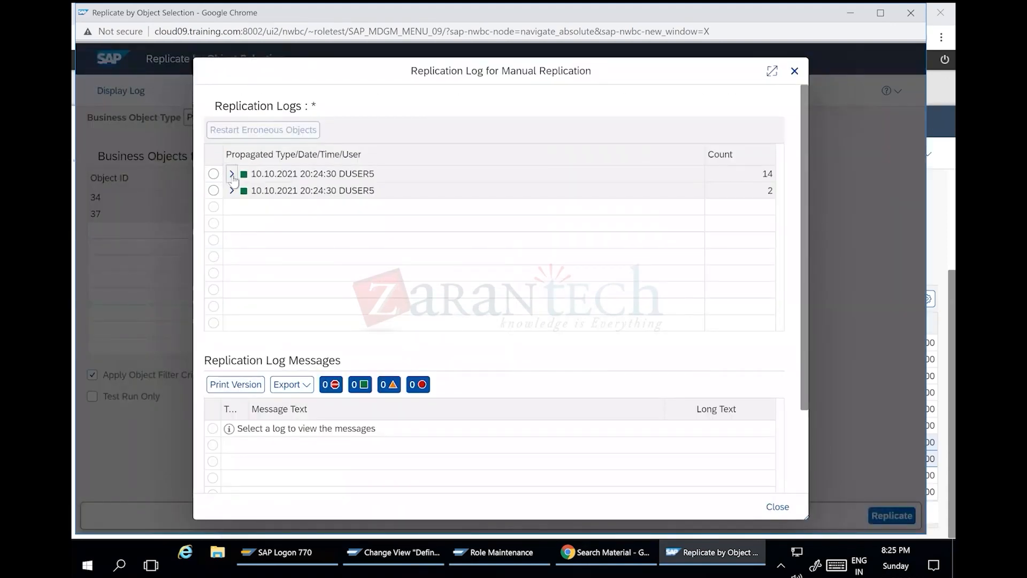
pyautogui.click(232, 175)
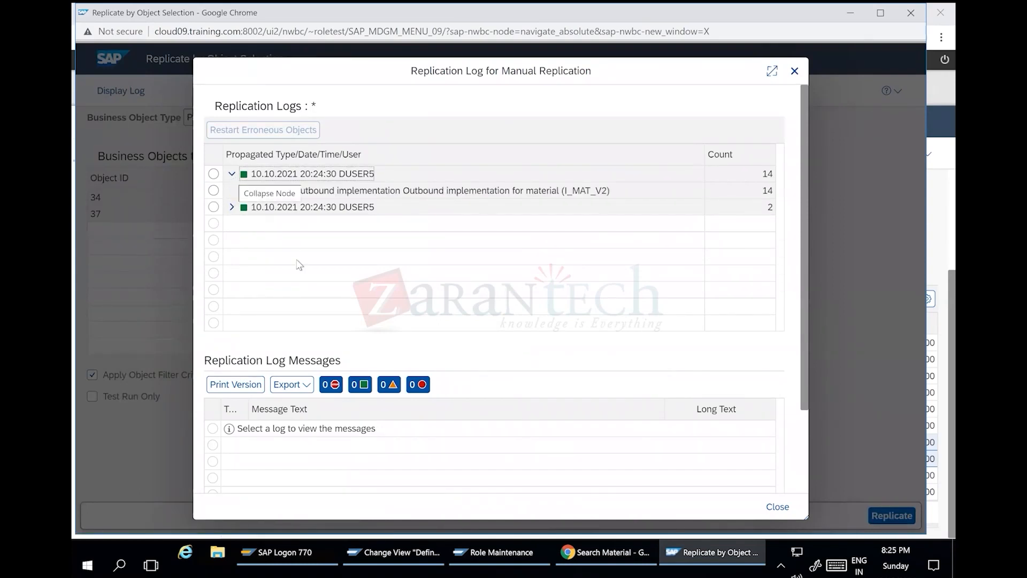
pyautogui.click(241, 192)
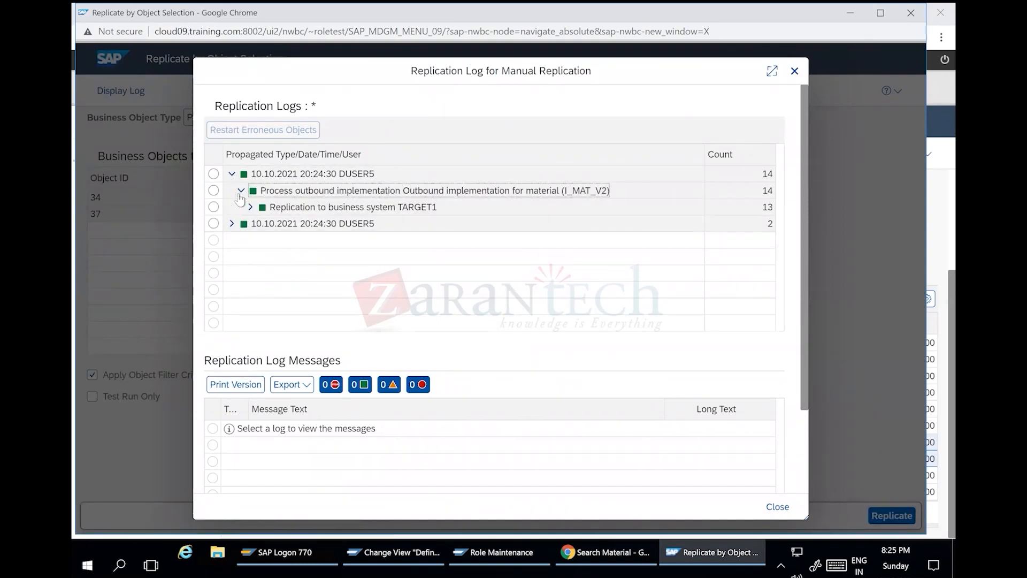
pyautogui.click(250, 207)
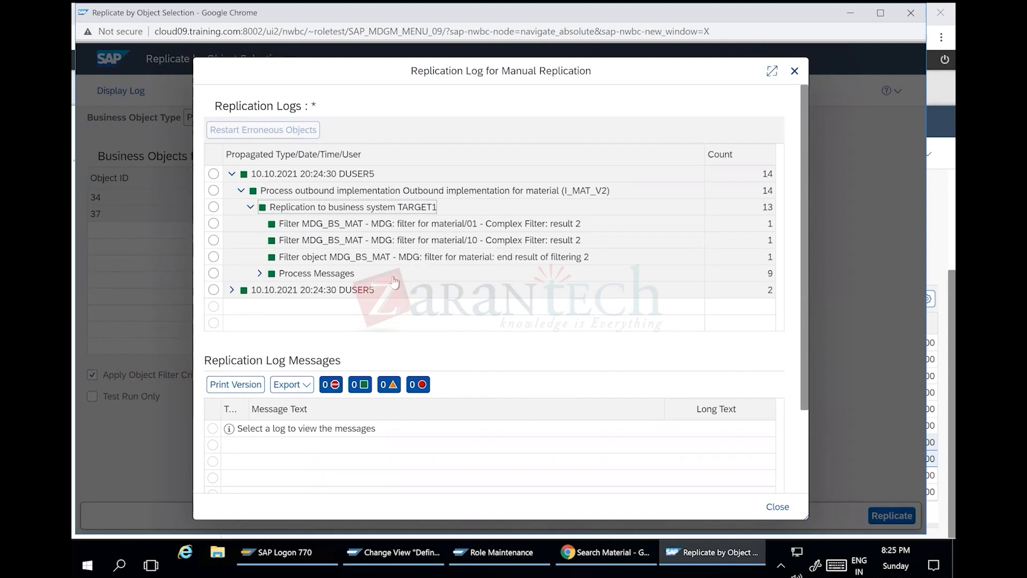
pyautogui.click(259, 274)
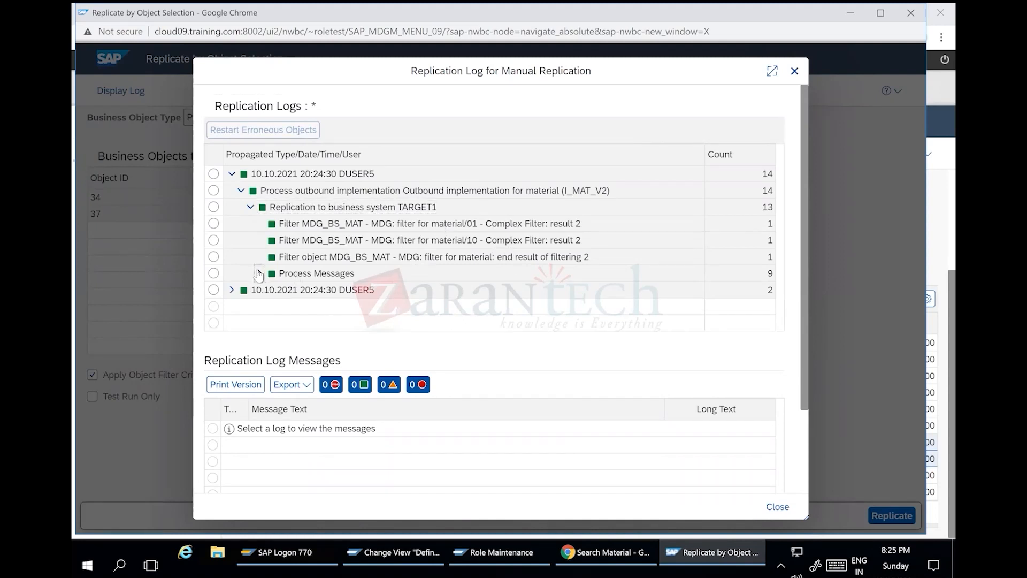
pyautogui.click(268, 290)
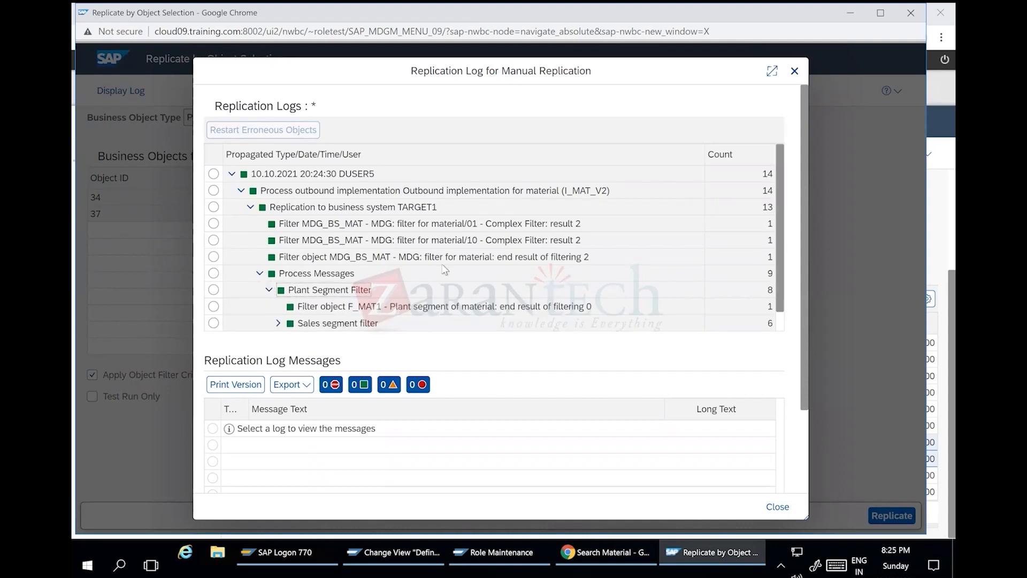
pyautogui.scroll(-2, 444, 269)
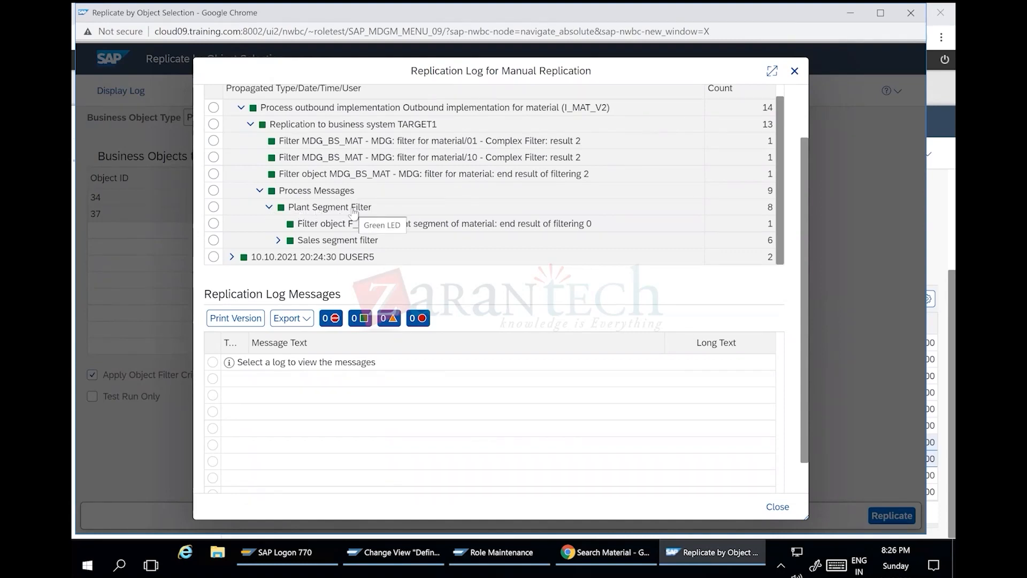
pyautogui.click(776, 507)
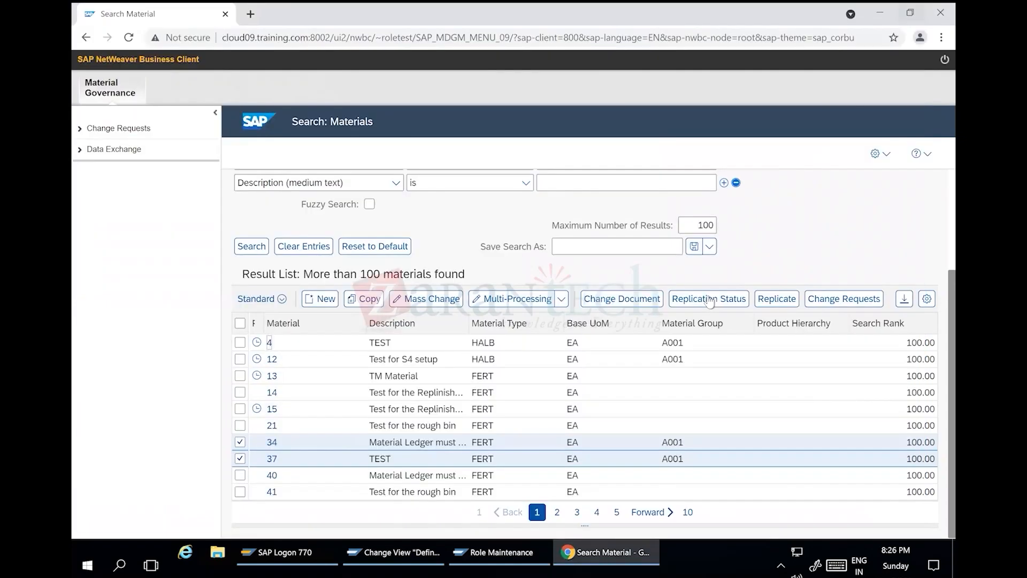
# Step: Keep only material 34 selected, view its replication status and application log, and close the status window
pyautogui.click(709, 303)
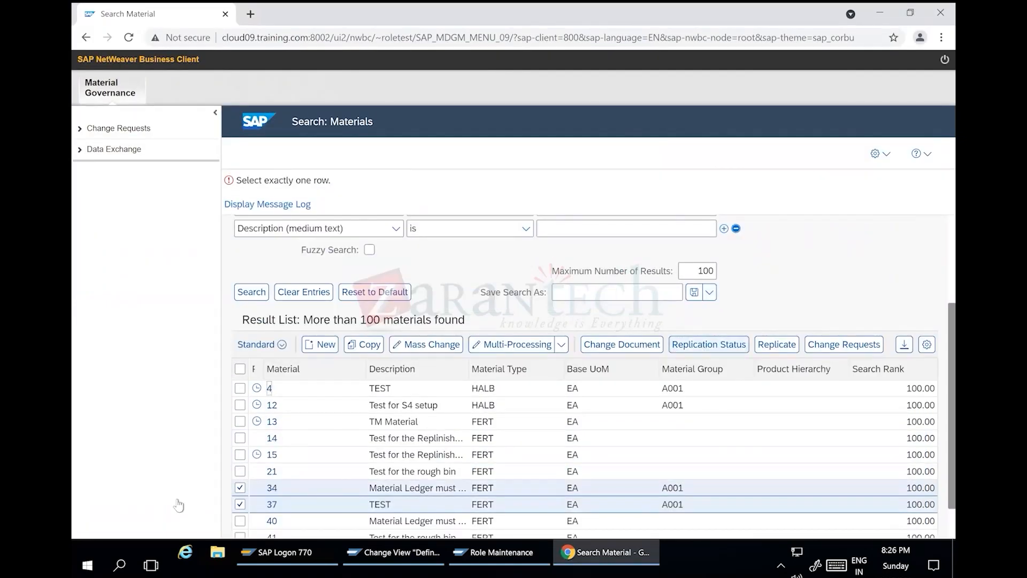
pyautogui.click(240, 504)
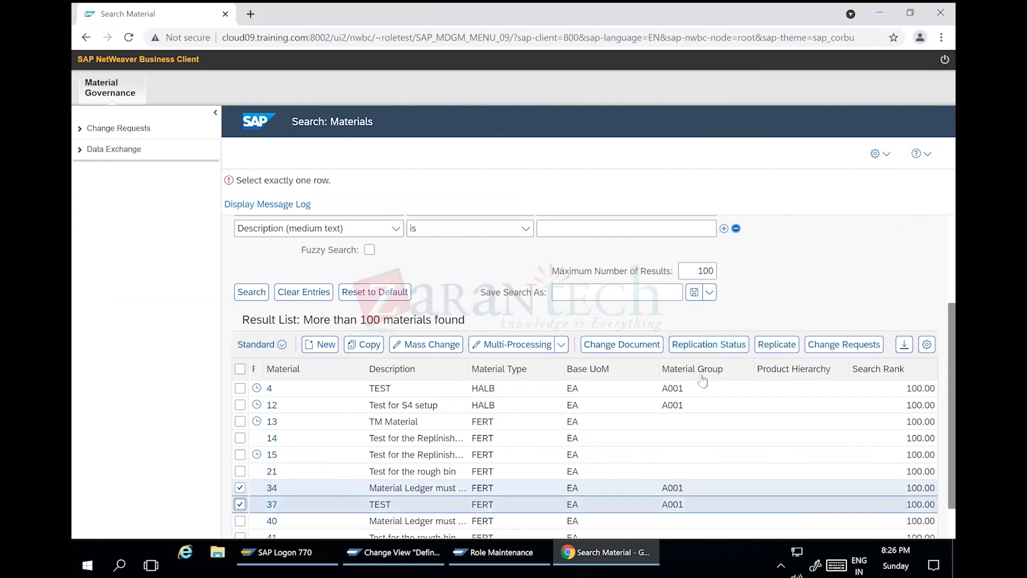
pyautogui.click(725, 298)
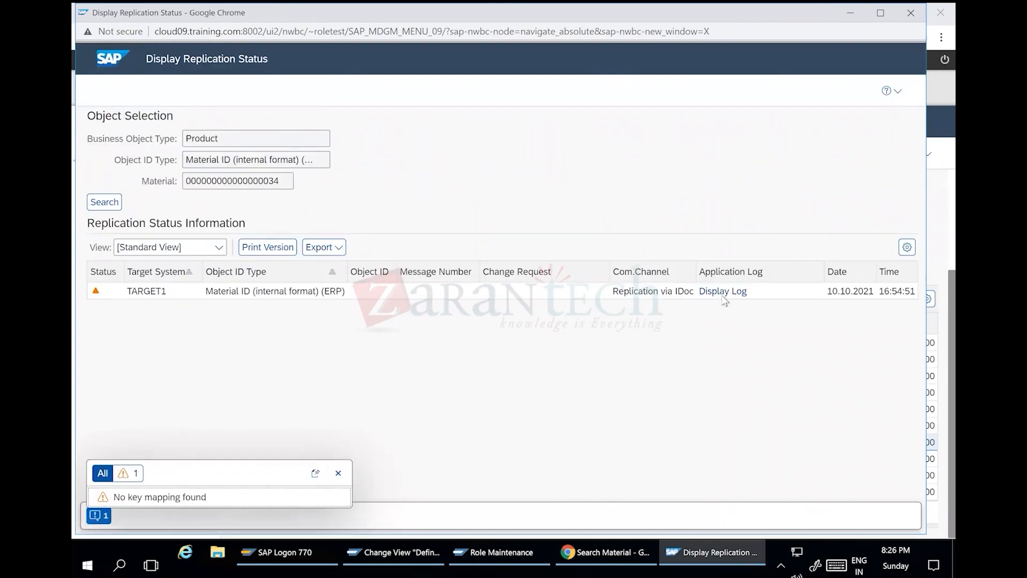
pyautogui.click(728, 292)
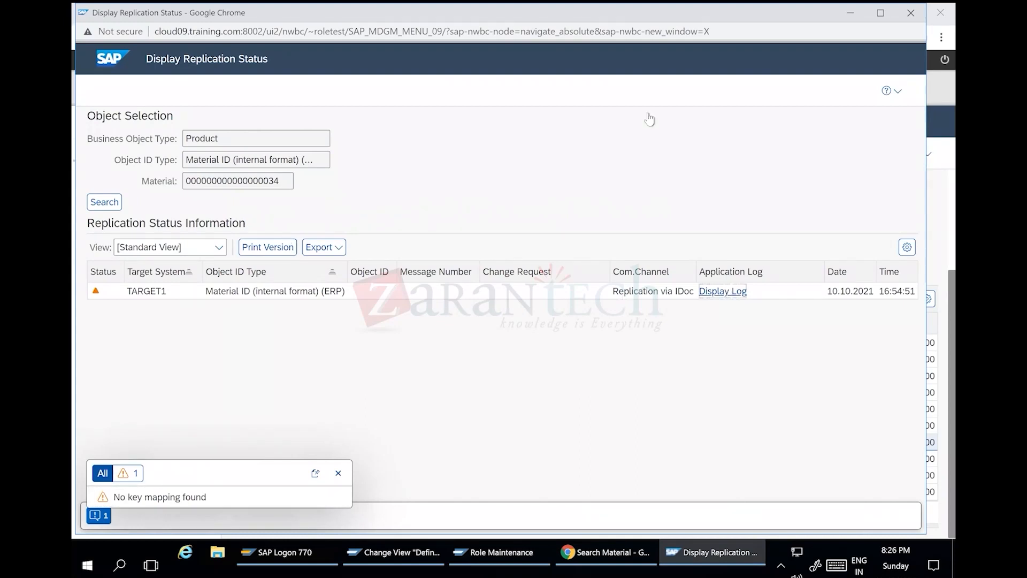
pyautogui.click(909, 13)
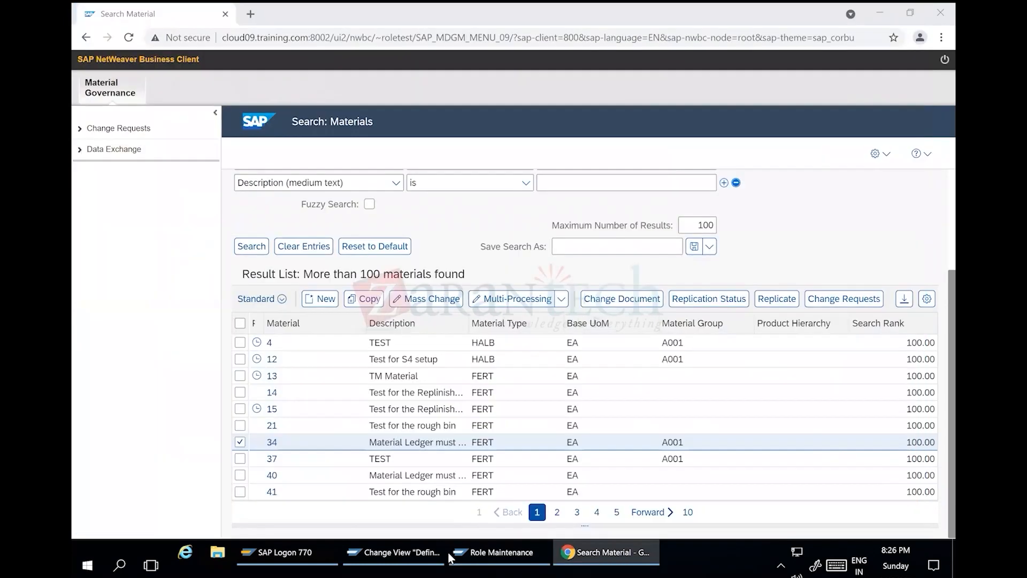
# Step: Switch to the SAP GUI session, start transaction SLG1, browse the day's unrestricted application logs, and return to the selection screen
pyautogui.click(394, 552)
pyautogui.click(140, 34)
pyautogui.write('/NSL')
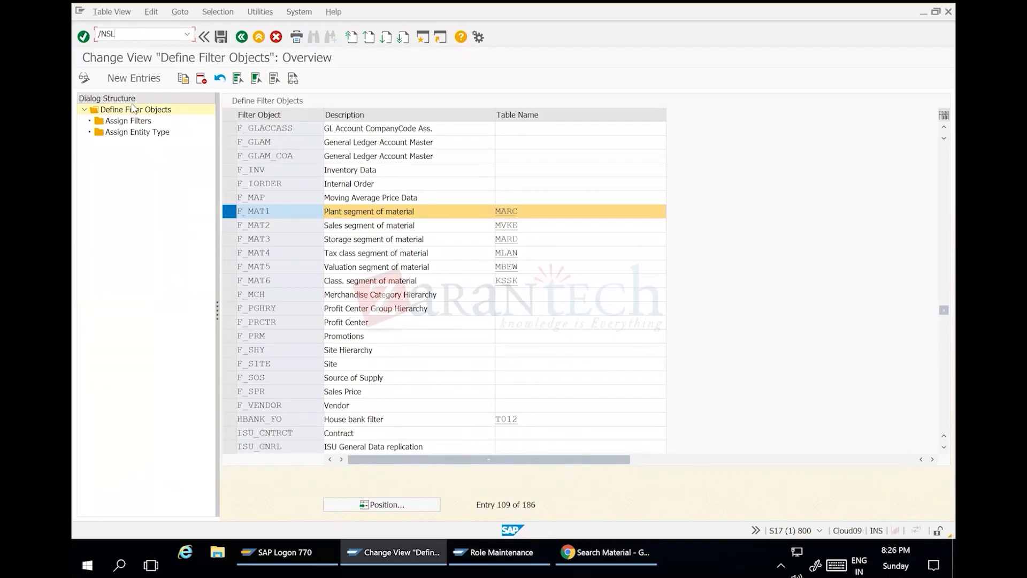
pyautogui.write('G')
pyautogui.press('Return')
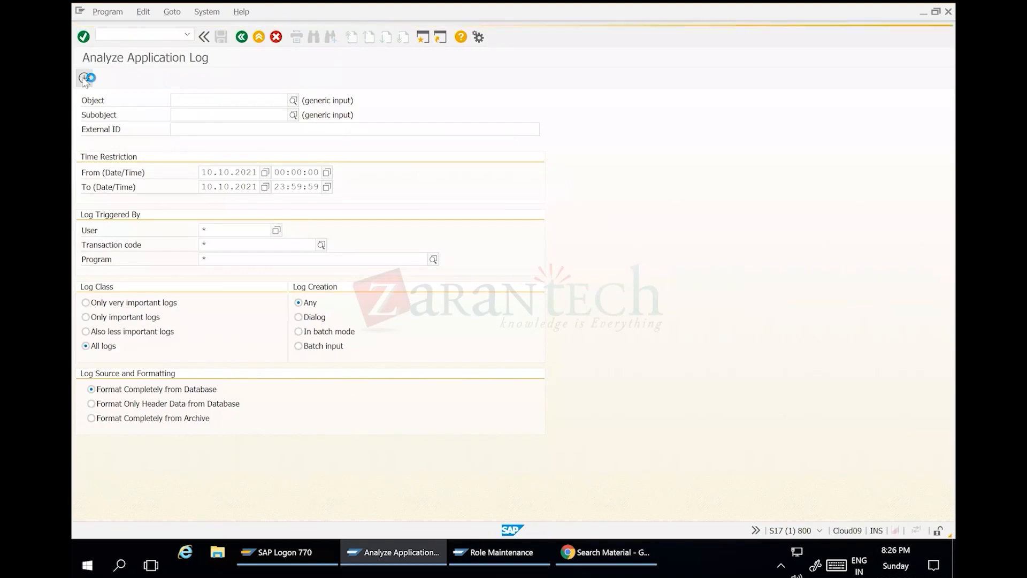
pyautogui.click(84, 78)
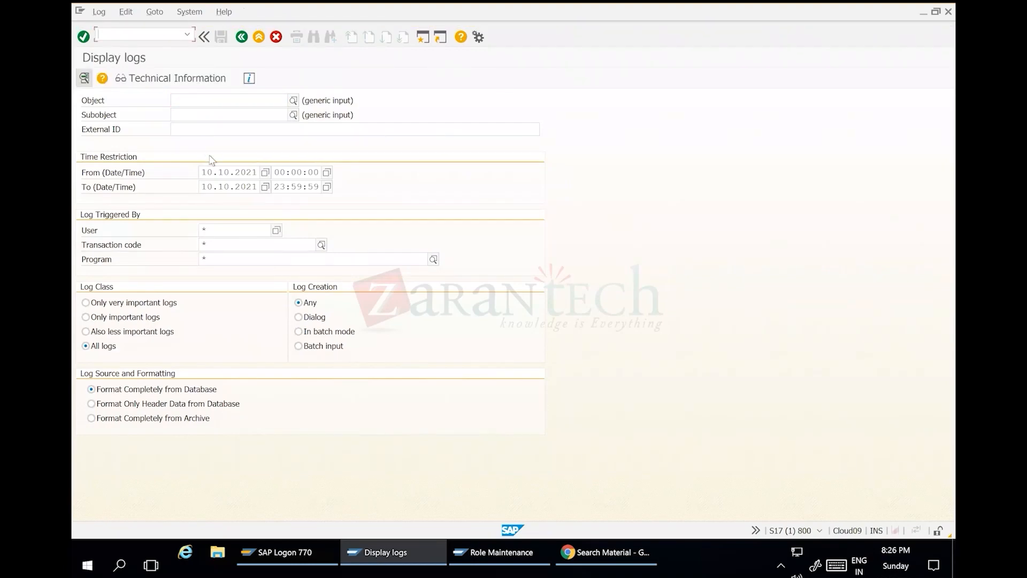
pyautogui.scroll(-8, 695, 141)
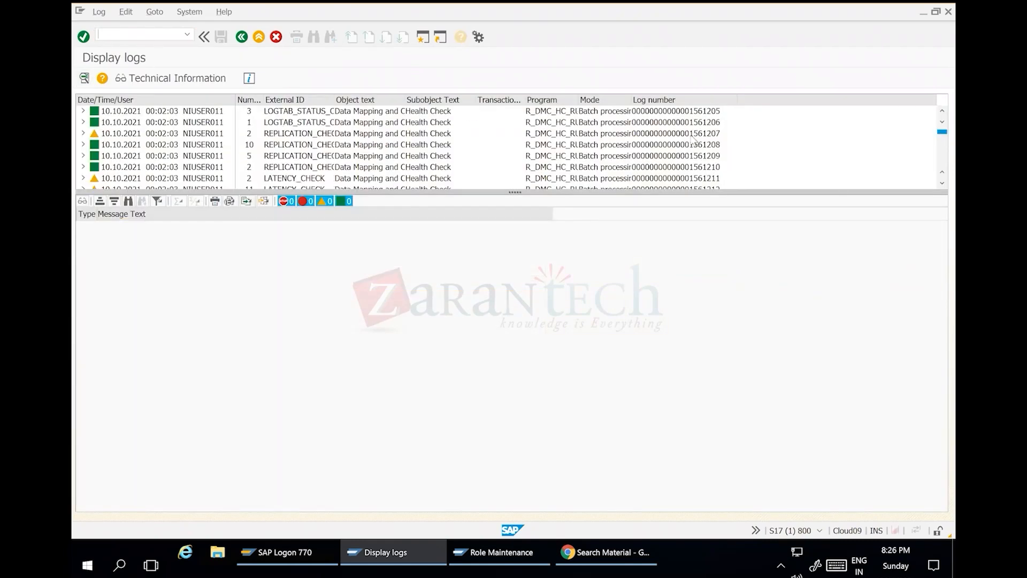
pyautogui.click(244, 37)
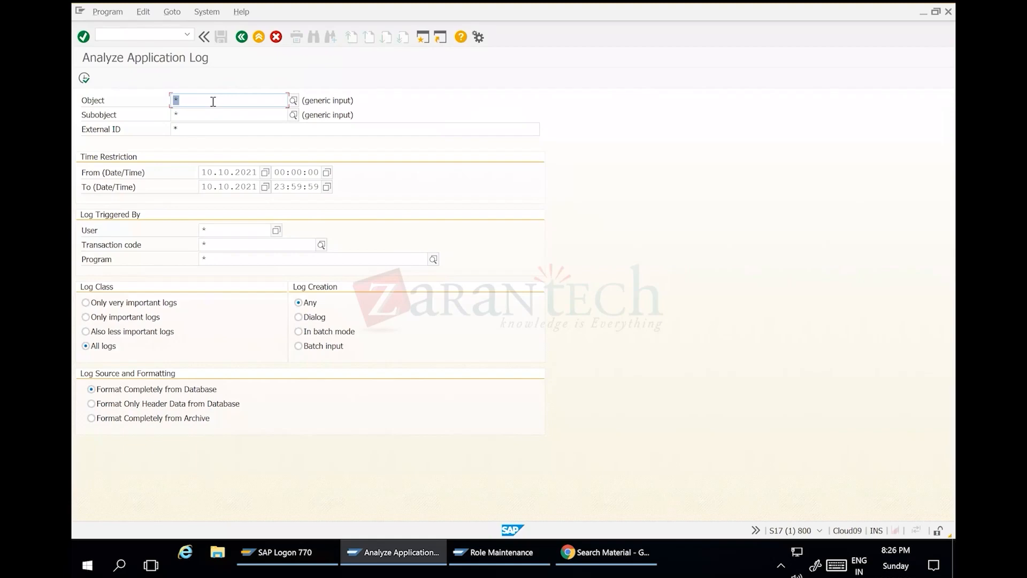
# Step: Restrict the log search to object FMDM, check the system time in the system status, and search from 21:00:00
pyautogui.write('FMDM')
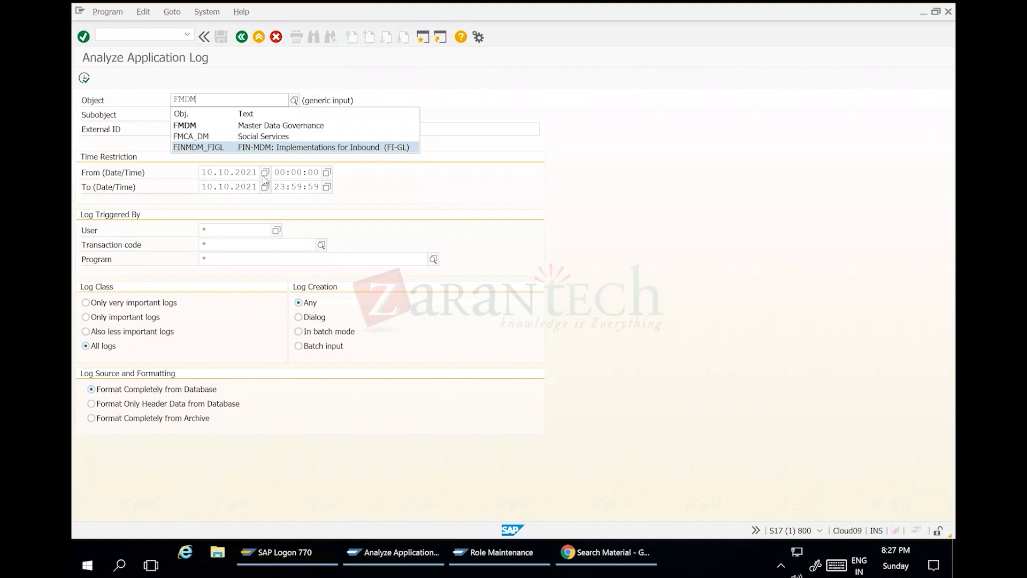
pyautogui.press('Escape')
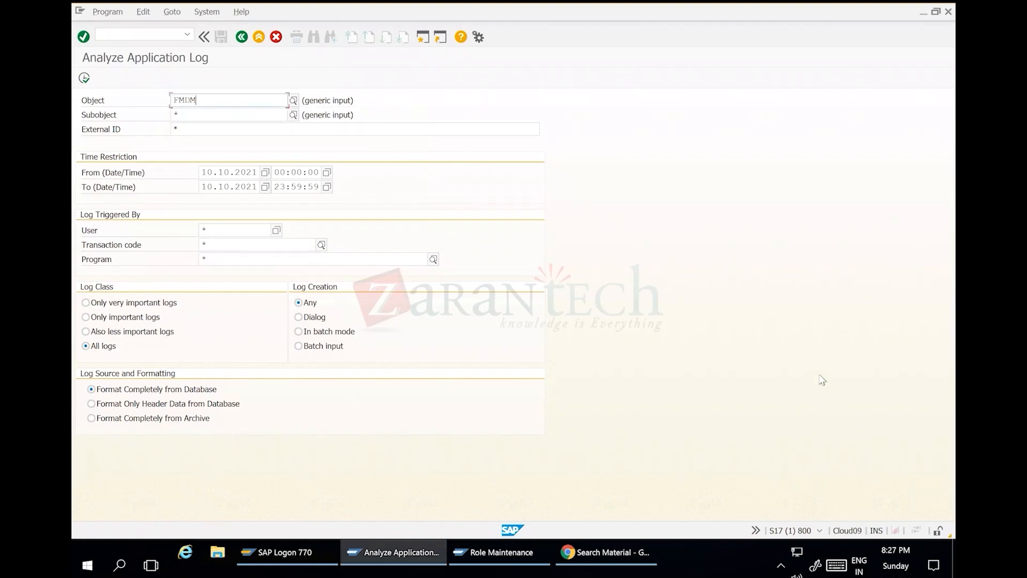
pyautogui.click(206, 12)
pyautogui.click(218, 185)
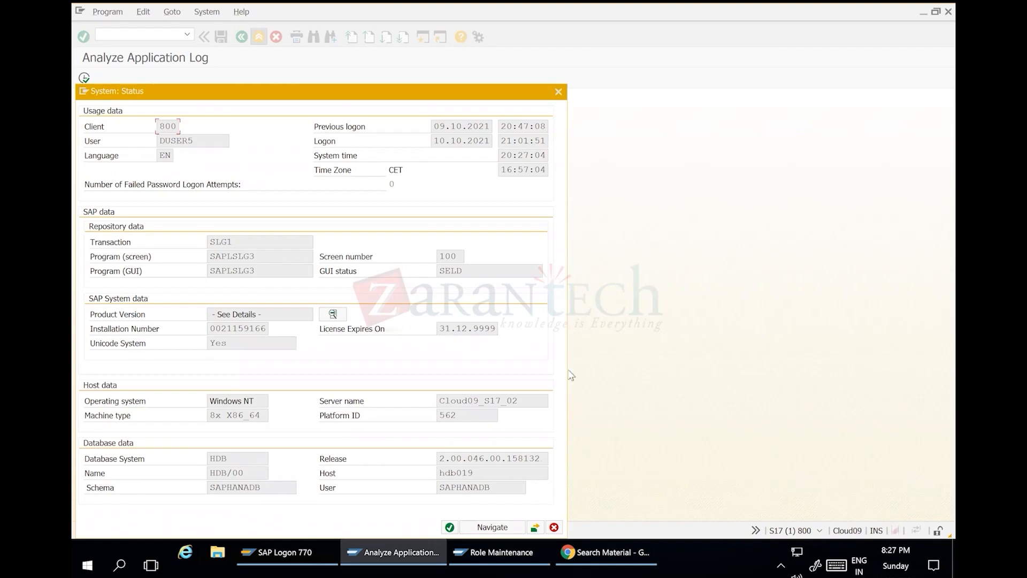
pyautogui.click(555, 528)
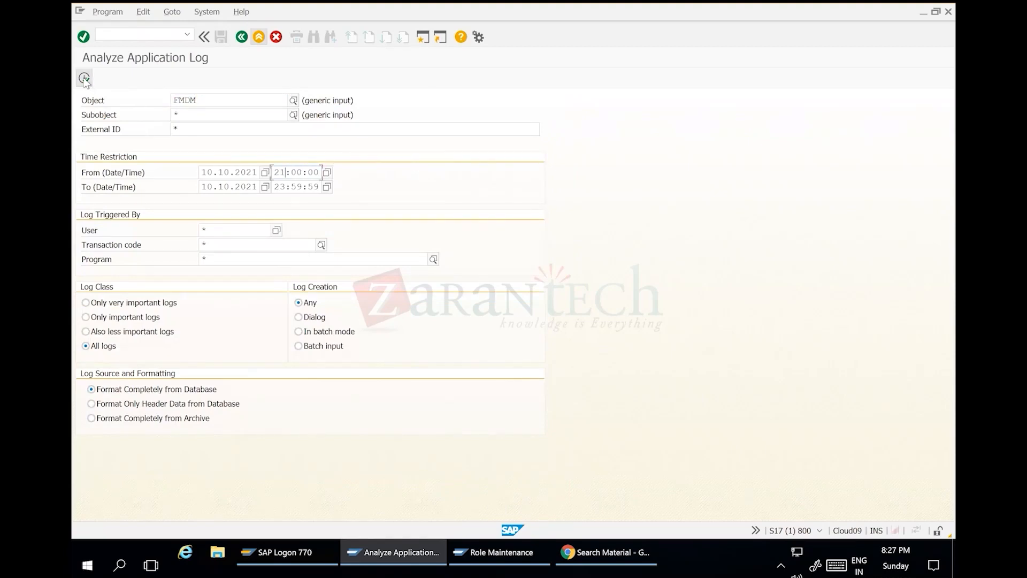
pyautogui.click(84, 79)
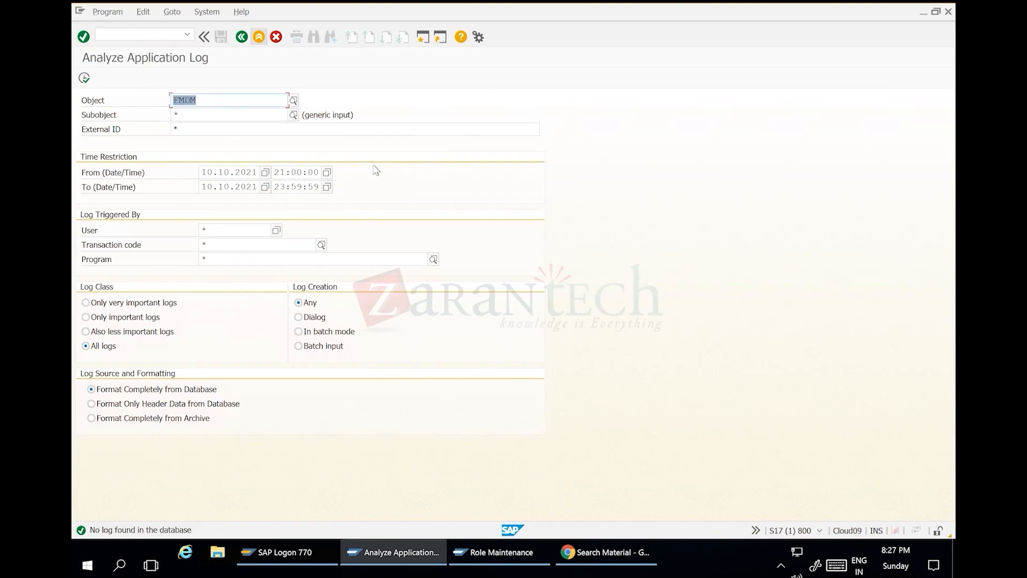
# Step: Restrict the log search to user DUSER5, set the start time to 00:00:00, and search again
pyautogui.click(84, 78)
pyautogui.press('F8')
pyautogui.click(152, 222)
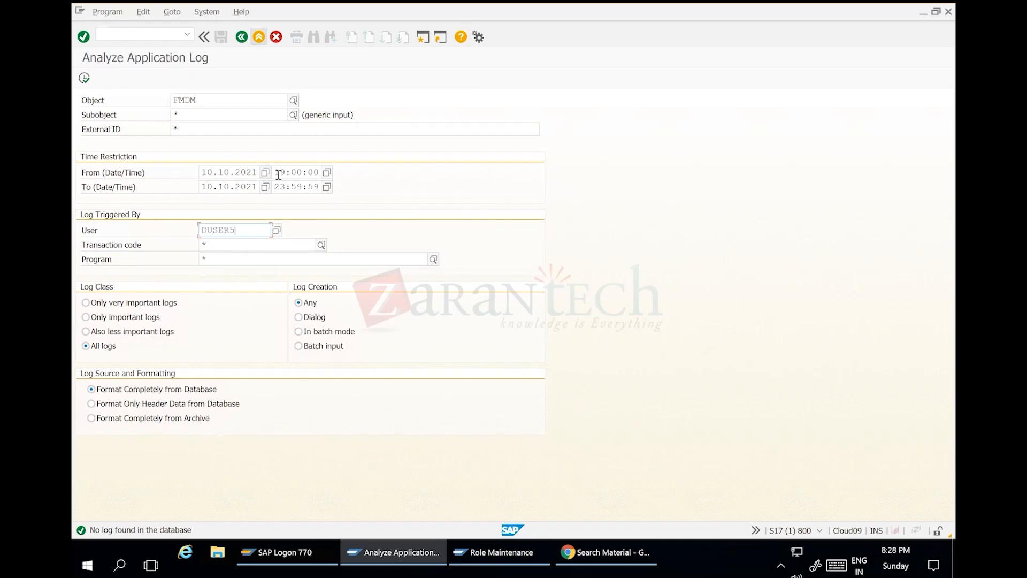
pyautogui.moveTo(287, 172); pyautogui.dragTo(226, 178)
pyautogui.write('00')
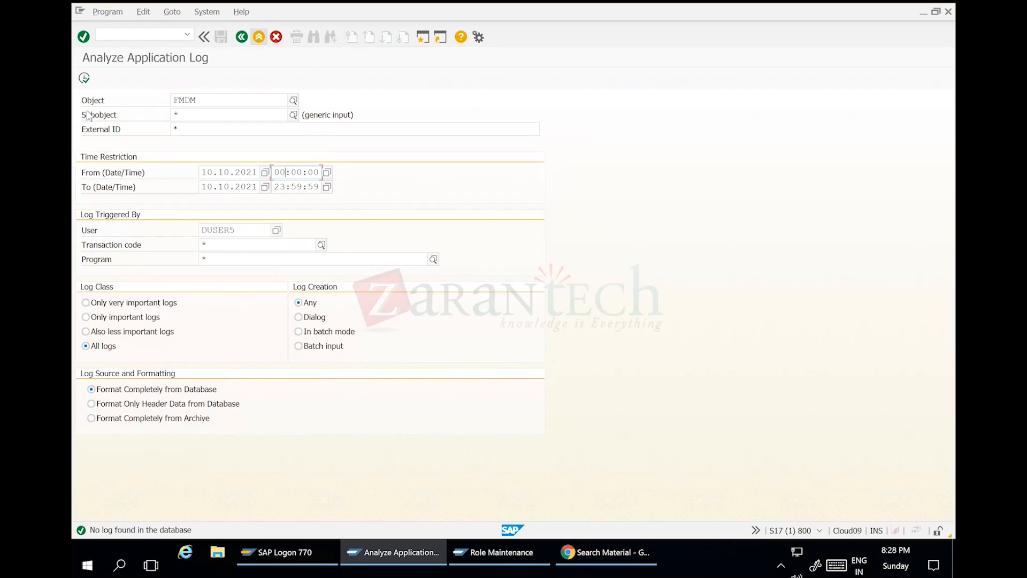
pyautogui.click(84, 78)
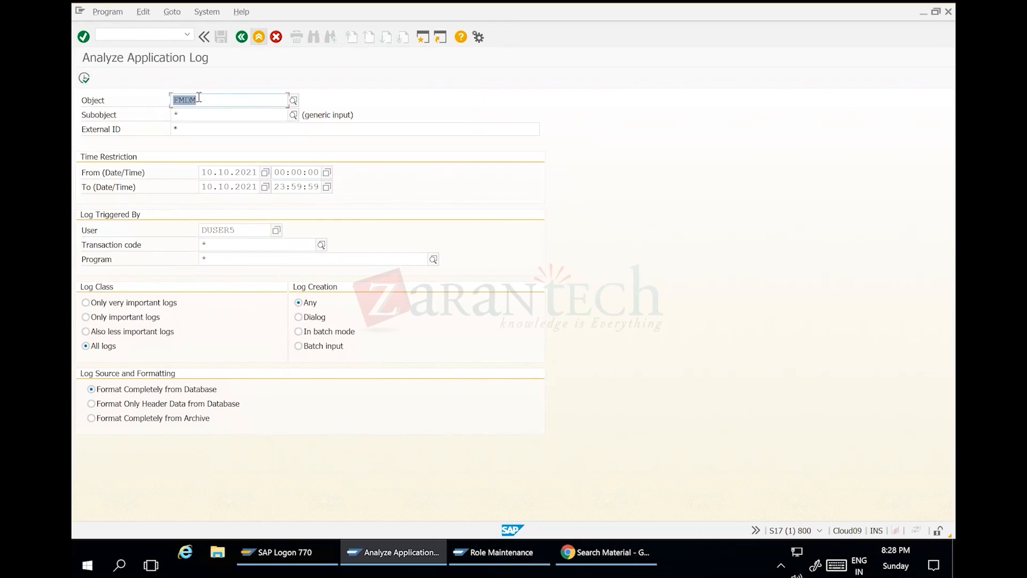
# Step: Remove the FMDM object restriction, display the user's logs, enlarge the log list, and select the 19:22:51 initialization log
pyautogui.press('BackSpace')
pyautogui.click(84, 79)
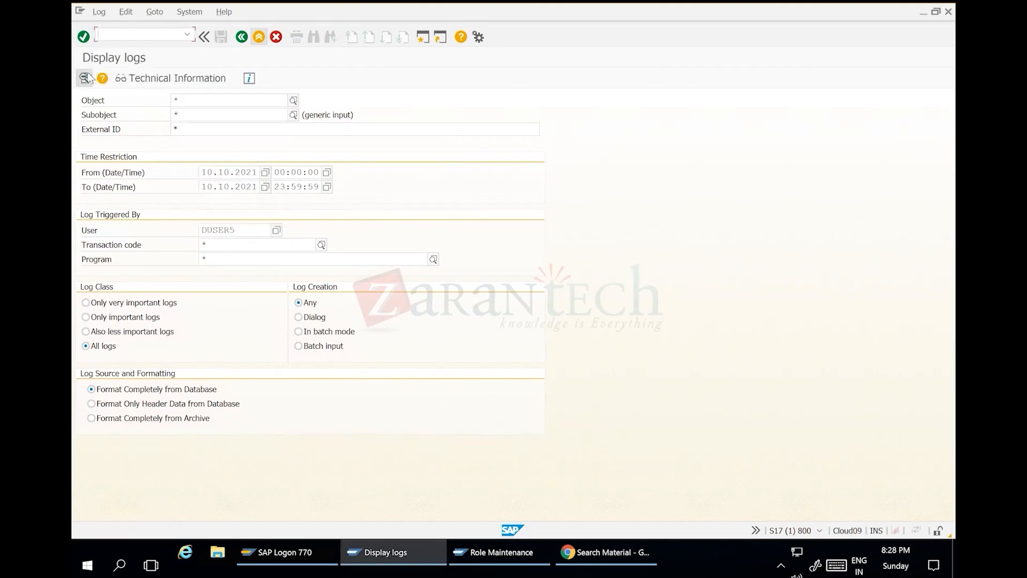
pyautogui.click(86, 78)
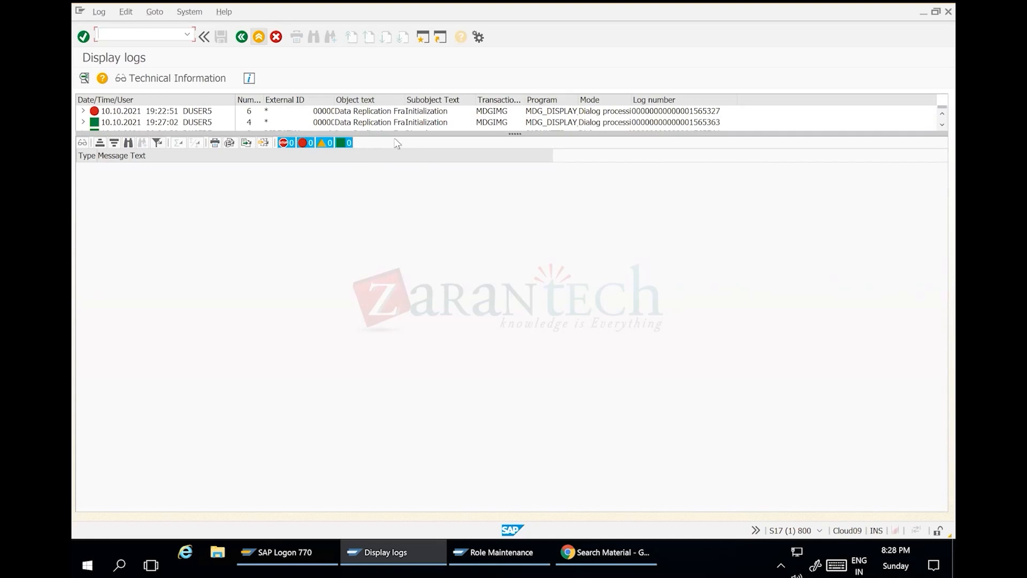
pyautogui.moveTo(394, 138); pyautogui.dragTo(455, 284)
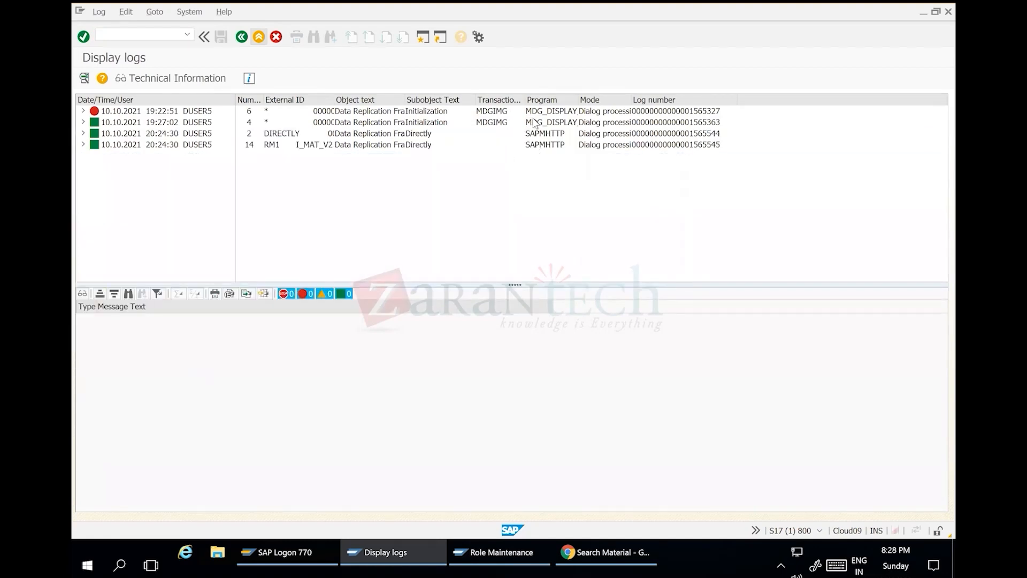
pyautogui.click(170, 113)
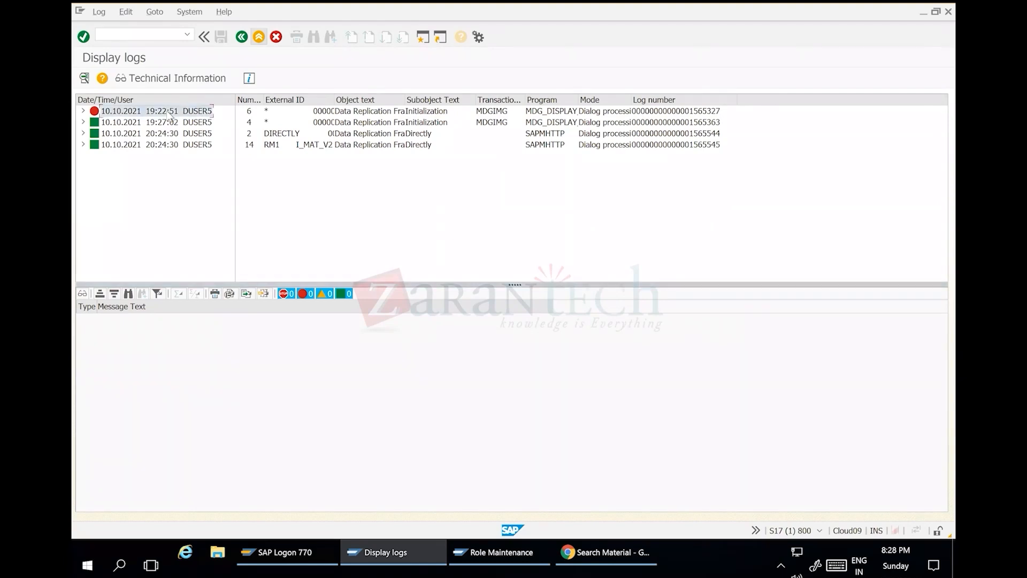
# Step: Review the messages of the 20:24:30 RM1 log, widen the Object text and External ID columns, and return to the selection screen
pyautogui.click(187, 149)
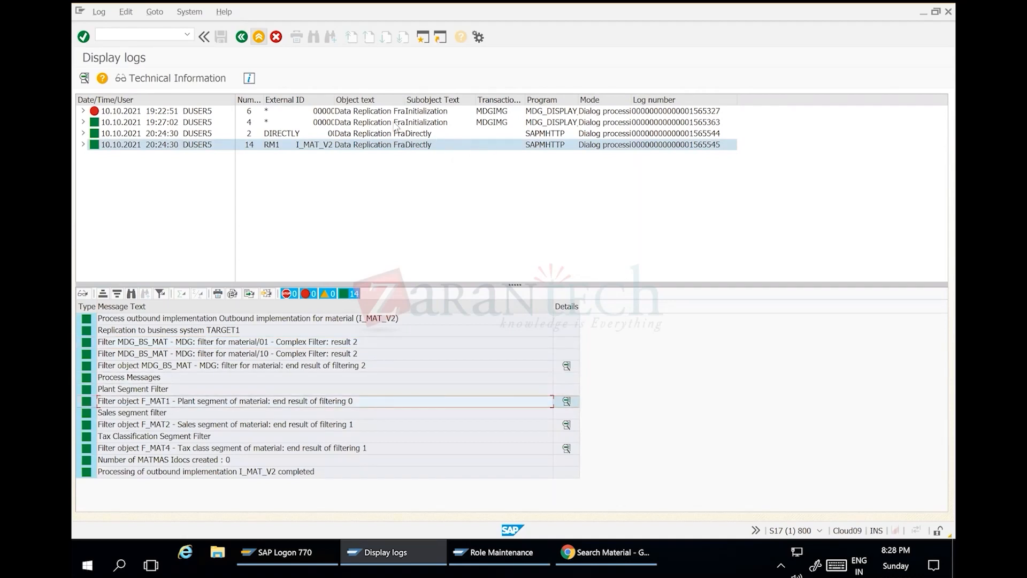
pyautogui.moveTo(403, 102); pyautogui.dragTo(496, 102)
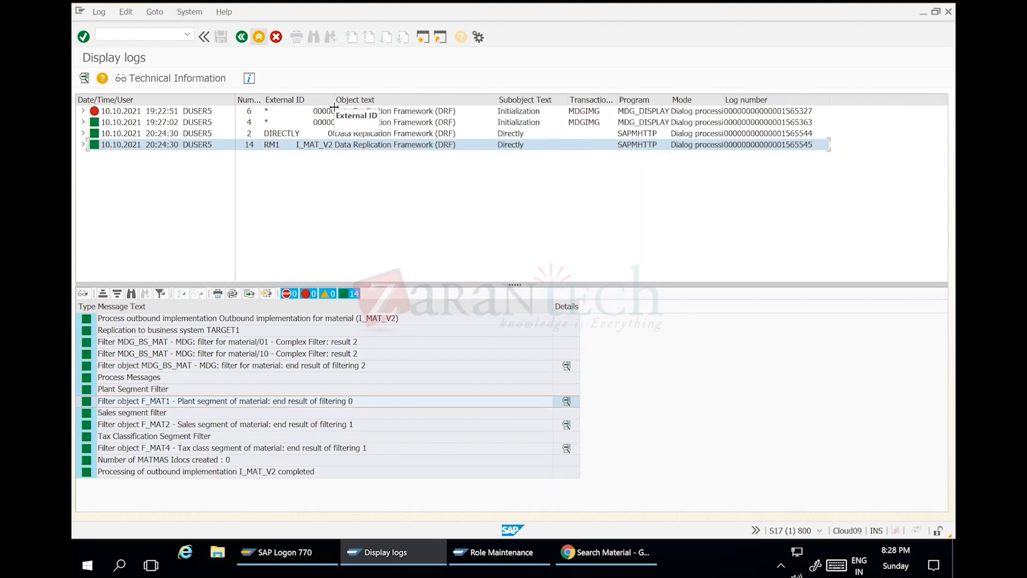
pyautogui.moveTo(442, 119); pyautogui.dragTo(432, 134)
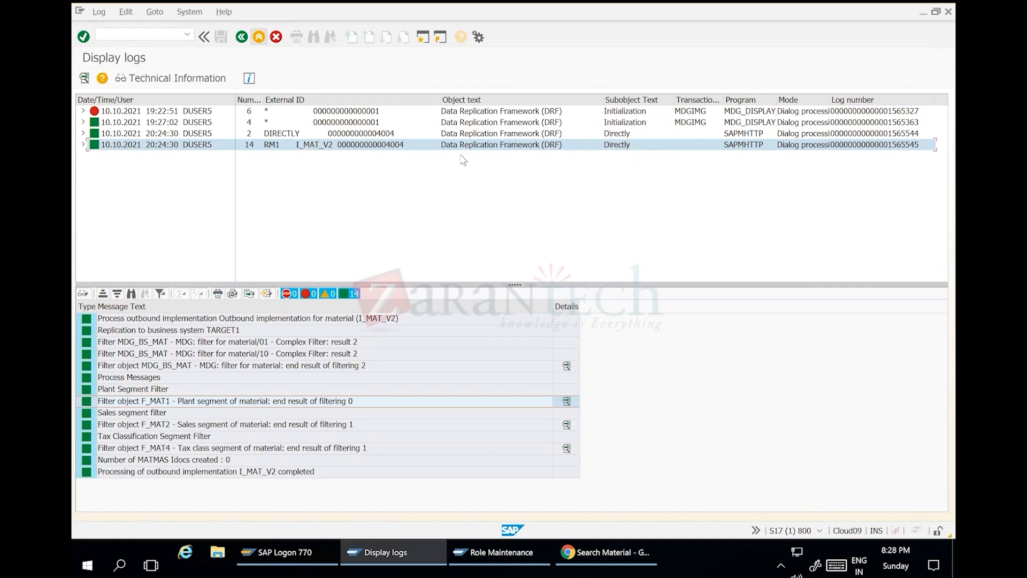
pyautogui.press('Up')
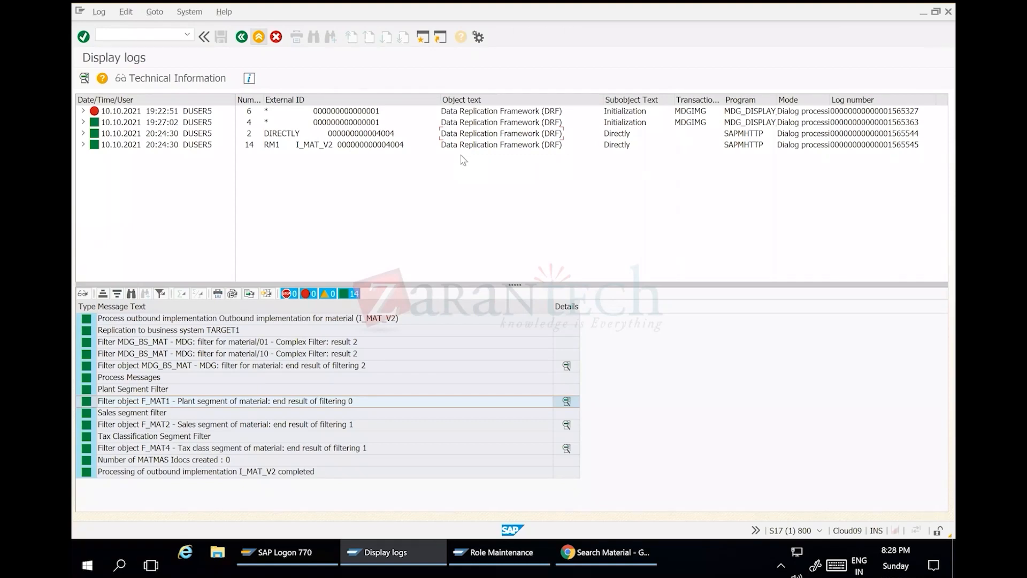
pyautogui.click(242, 37)
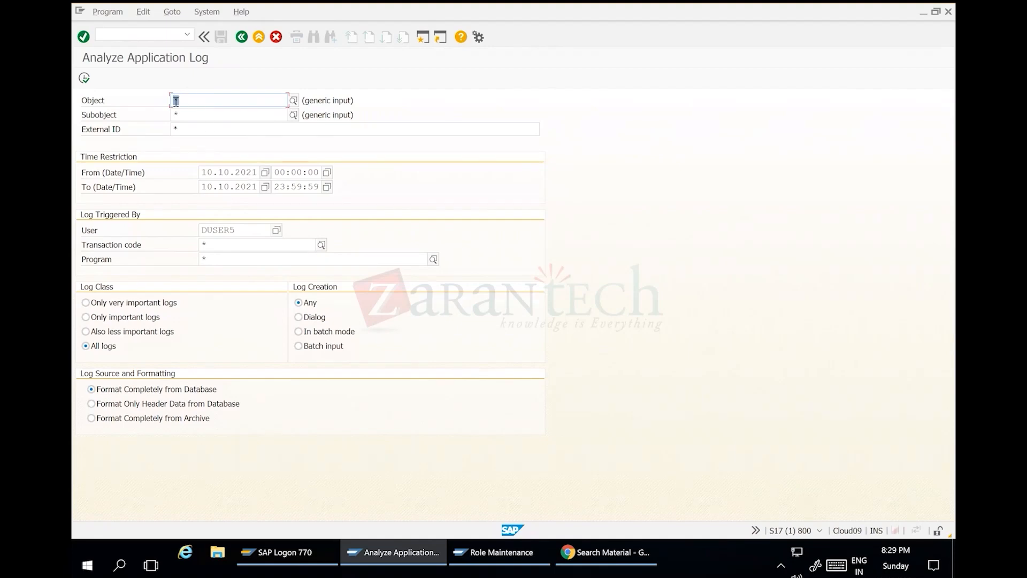
# Step: Find log objects matching DRF*, pick DRF_OUTBOUND as the object, and look through its available subobjects
pyautogui.click(294, 101)
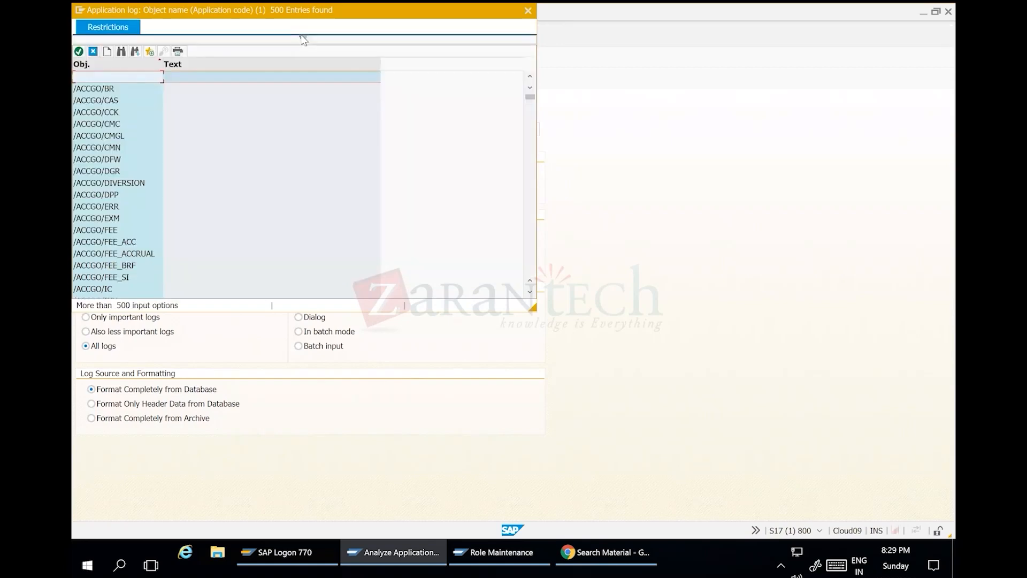
pyautogui.click(303, 38)
pyautogui.click(233, 47)
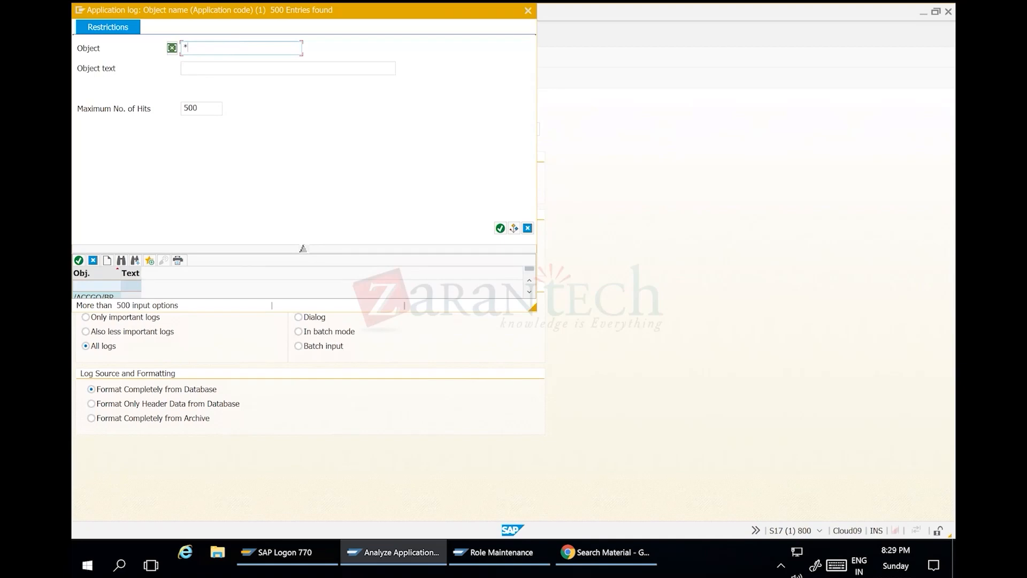
pyautogui.write('DRF*')
pyautogui.press('Return')
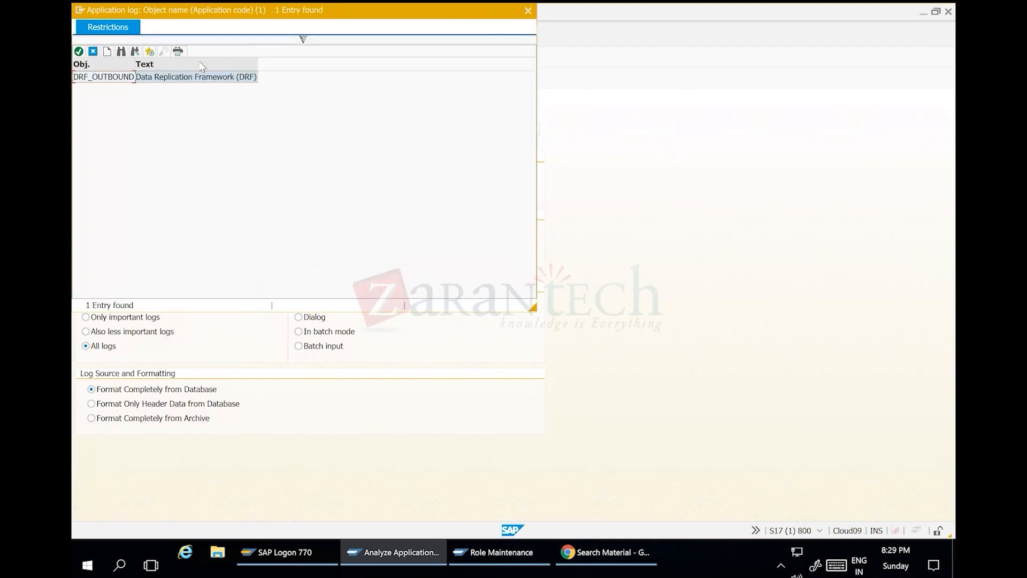
pyautogui.click(111, 78)
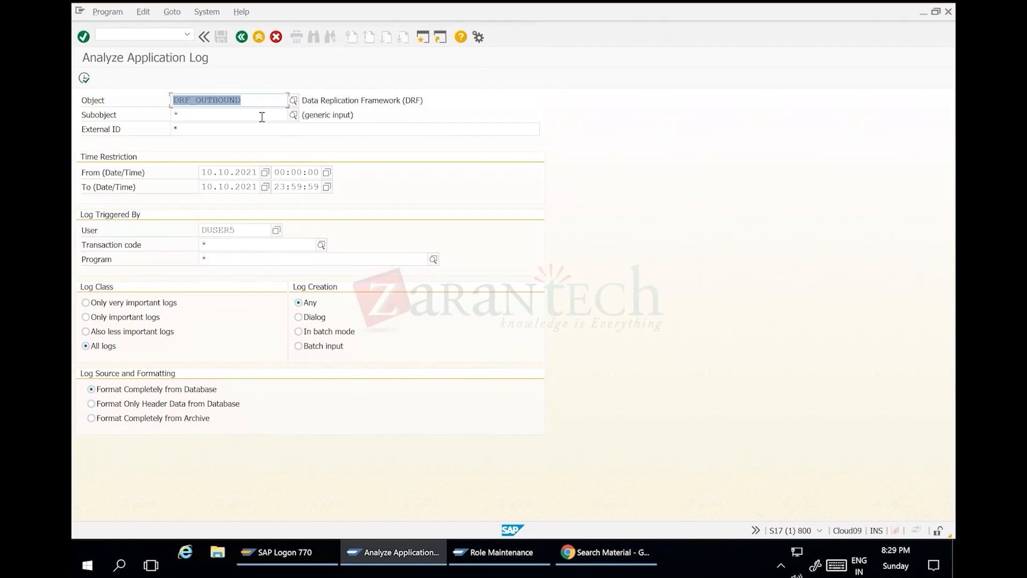
pyautogui.click(293, 114)
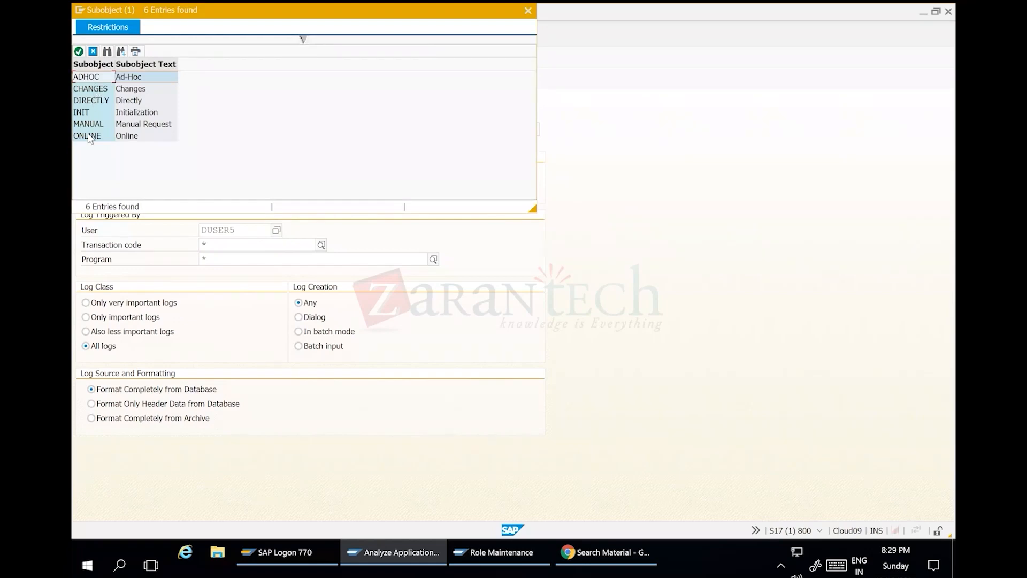
pyautogui.click(528, 12)
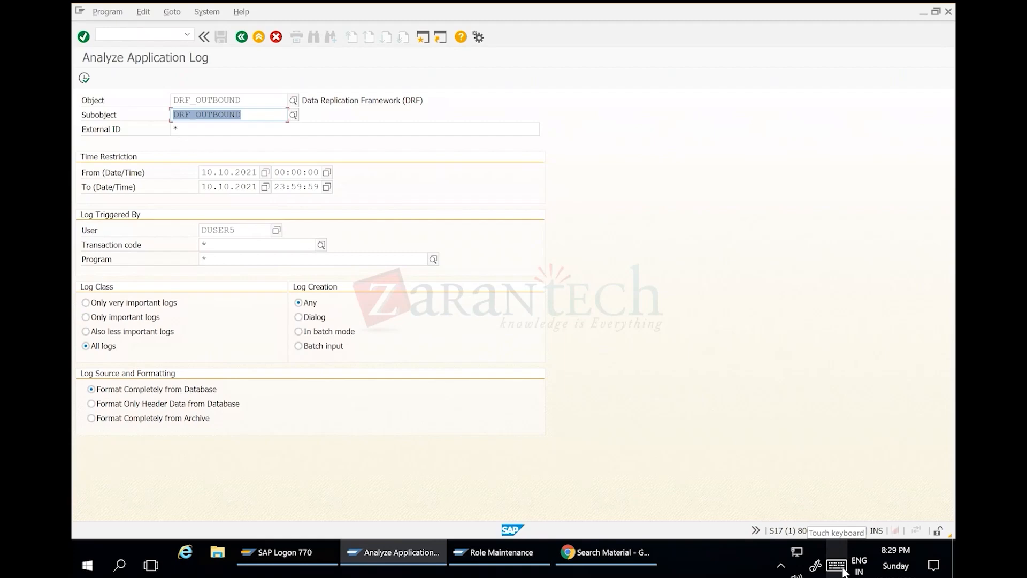
# Step: Switch to Microsoft Whiteboard, start a blank board, and draw a tall box labelled MDG
pyautogui.moveTo(612, 13)
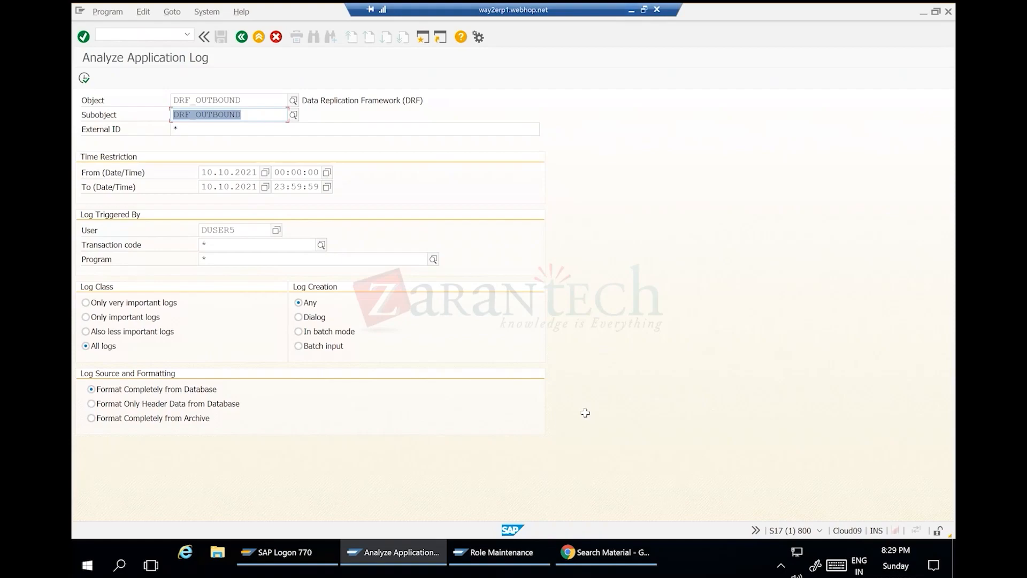
pyautogui.click(649, 575)
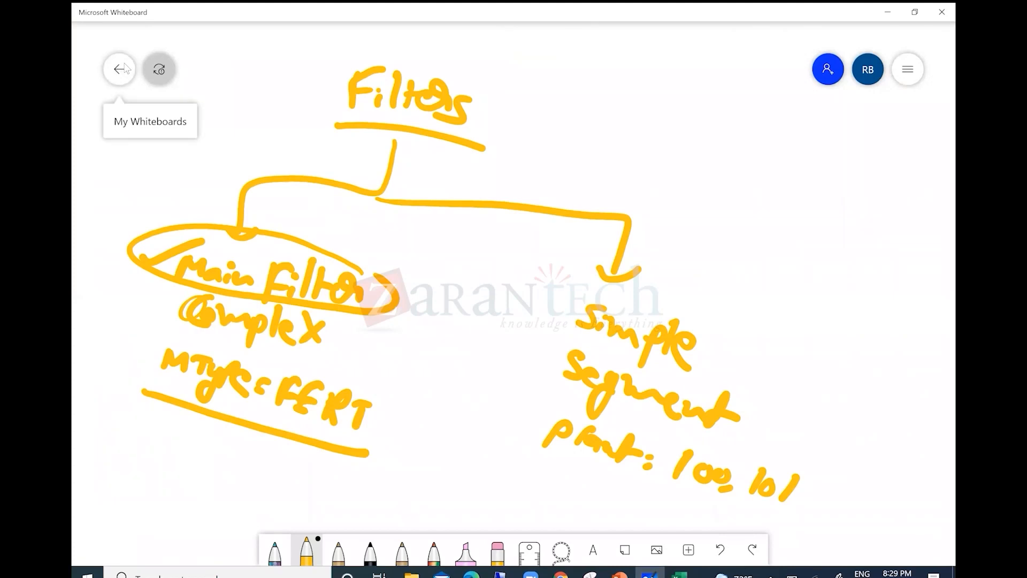
pyautogui.click(123, 69)
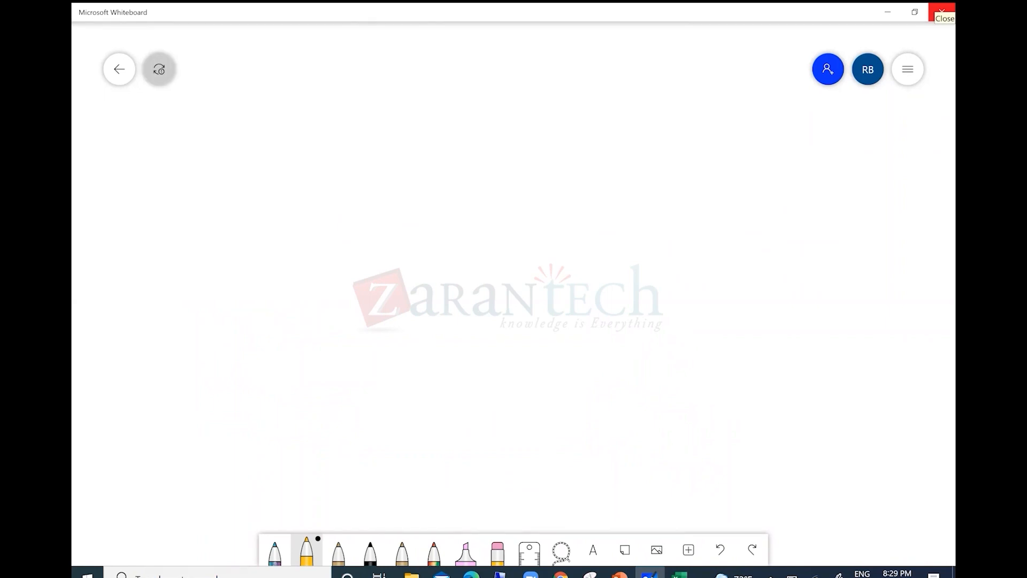
pyautogui.moveTo(190, 124); pyautogui.dragTo(161, 384)
pyautogui.moveTo(190, 124)
pyautogui.mouseDown()
pyautogui.moveTo(355, 228)
pyautogui.moveTo(161, 383)
pyautogui.mouseUp()
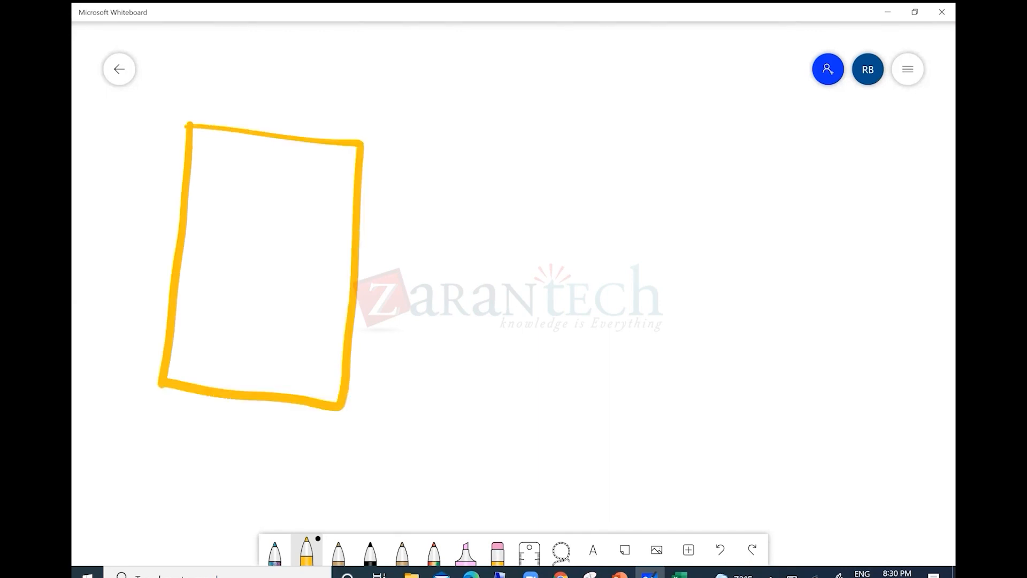
pyautogui.moveTo(178, 156); pyautogui.dragTo(258, 175)
# Step: Draw a second large box across from the MDG box and label it Target 1
pyautogui.moveTo(666, 150); pyautogui.dragTo(650, 408)
pyautogui.moveTo(672, 144)
pyautogui.mouseDown()
pyautogui.moveTo(768, 159)
pyautogui.moveTo(864, 199)
pyautogui.moveTo(659, 410)
pyautogui.moveTo(648, 398)
pyautogui.moveTo(689, 133)
pyautogui.moveTo(685, 154)
pyautogui.mouseUp()
pyautogui.moveTo(687, 152); pyautogui.dragTo(704, 146)
pyautogui.moveTo(707, 155)
pyautogui.mouseDown()
pyautogui.moveTo(722, 137)
pyautogui.moveTo(742, 138)
pyautogui.moveTo(722, 161)
pyautogui.moveTo(754, 143)
pyautogui.mouseUp()
pyautogui.moveTo(760, 128)
pyautogui.mouseDown()
pyautogui.moveTo(755, 154)
pyautogui.moveTo(774, 145)
pyautogui.mouseUp()
pyautogui.moveTo(797, 129); pyautogui.dragTo(795, 154)
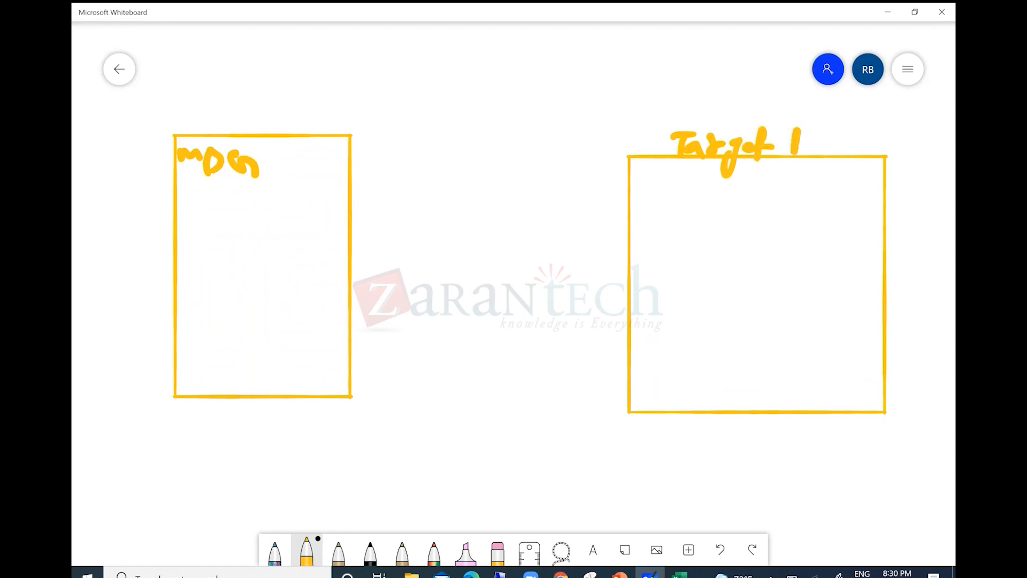
# Step: Write M below an underlined MDG heading and draw an arrow from the MDG box to the Target 1 box
pyautogui.moveTo(180, 182); pyautogui.dragTo(323, 190)
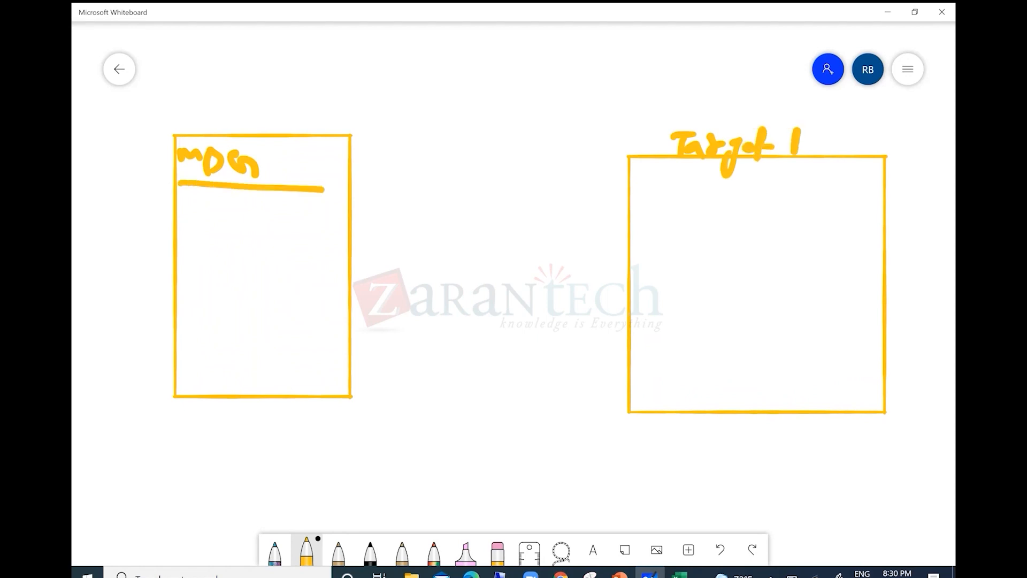
pyautogui.moveTo(230, 245)
pyautogui.mouseDown()
pyautogui.moveTo(234, 227)
pyautogui.moveTo(255, 242)
pyautogui.mouseUp()
pyautogui.moveTo(354, 269)
pyautogui.mouseDown()
pyautogui.moveTo(627, 270)
pyautogui.moveTo(581, 301)
pyautogui.mouseUp()
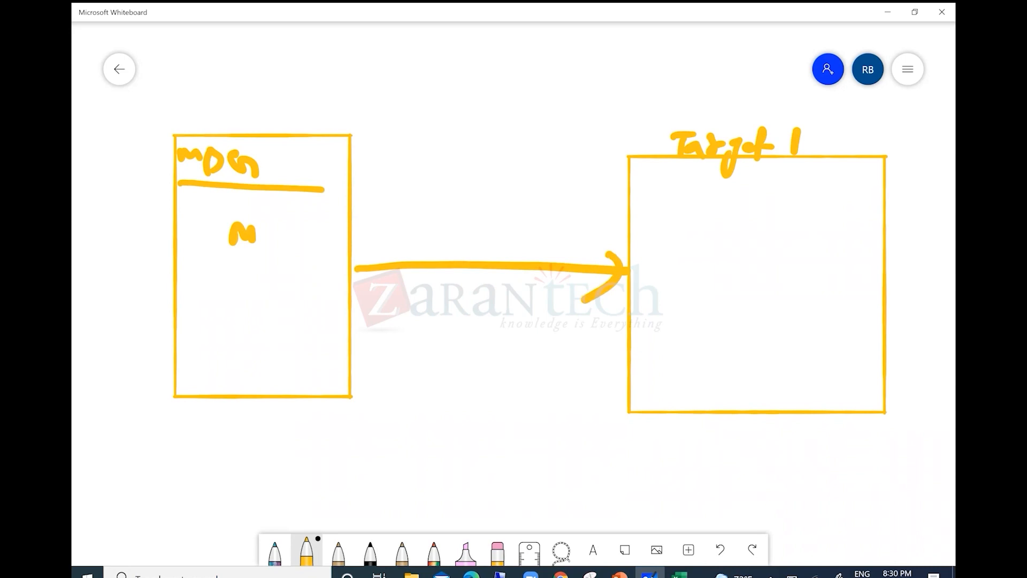
# Step: Write M Type and FERT below the M inside the MDG box
pyautogui.moveTo(229, 282)
pyautogui.mouseDown()
pyautogui.moveTo(242, 270)
pyautogui.moveTo(287, 289)
pyautogui.moveTo(277, 309)
pyautogui.mouseUp()
pyautogui.moveTo(294, 274)
pyautogui.mouseDown()
pyautogui.moveTo(292, 298)
pyautogui.moveTo(314, 278)
pyautogui.moveTo(310, 292)
pyautogui.mouseUp()
pyautogui.moveTo(233, 312)
pyautogui.mouseDown()
pyautogui.moveTo(232, 335)
pyautogui.moveTo(252, 309)
pyautogui.mouseUp()
pyautogui.moveTo(235, 322)
pyautogui.mouseDown()
pyautogui.moveTo(260, 321)
pyautogui.moveTo(259, 333)
pyautogui.mouseUp()
pyautogui.moveTo(260, 315); pyautogui.dragTo(272, 311)
pyautogui.moveTo(261, 325); pyautogui.dragTo(264, 336)
pyautogui.moveTo(275, 320)
pyautogui.mouseDown()
pyautogui.moveTo(274, 337)
pyautogui.moveTo(280, 329)
pyautogui.moveTo(289, 337)
pyautogui.mouseUp()
pyautogui.moveTo(297, 320); pyautogui.dragTo(315, 319)
pyautogui.moveTo(307, 320); pyautogui.dragTo(306, 337)
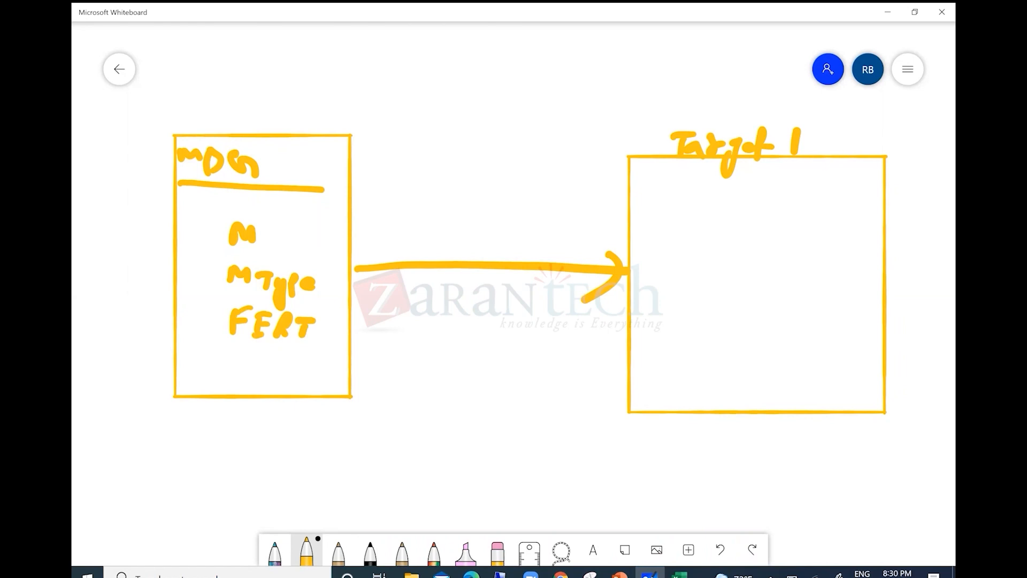
# Step: Write the material type ZFERT inside the Target 1 box
pyautogui.moveTo(677, 255)
pyautogui.mouseDown()
pyautogui.moveTo(696, 278)
pyautogui.moveTo(693, 266)
pyautogui.mouseUp()
pyautogui.moveTo(708, 257); pyautogui.dragTo(701, 282)
pyautogui.moveTo(702, 257); pyautogui.dragTo(725, 251)
pyautogui.moveTo(705, 270)
pyautogui.mouseDown()
pyautogui.moveTo(722, 267)
pyautogui.moveTo(721, 286)
pyautogui.mouseUp()
pyautogui.moveTo(725, 260)
pyautogui.mouseDown()
pyautogui.moveTo(747, 257)
pyautogui.moveTo(749, 285)
pyautogui.mouseUp()
pyautogui.moveTo(751, 262)
pyautogui.mouseDown()
pyautogui.moveTo(764, 290)
pyautogui.moveTo(791, 274)
pyautogui.mouseUp()
pyautogui.moveTo(781, 274); pyautogui.dragTo(782, 295)
# Step: Draw a small rectangle below the Target 1 box and write YFERT inside it
pyautogui.moveTo(642, 440); pyautogui.dragTo(635, 511)
pyautogui.moveTo(643, 440)
pyautogui.mouseDown()
pyautogui.moveTo(756, 443)
pyautogui.moveTo(862, 506)
pyautogui.moveTo(645, 505)
pyautogui.mouseUp()
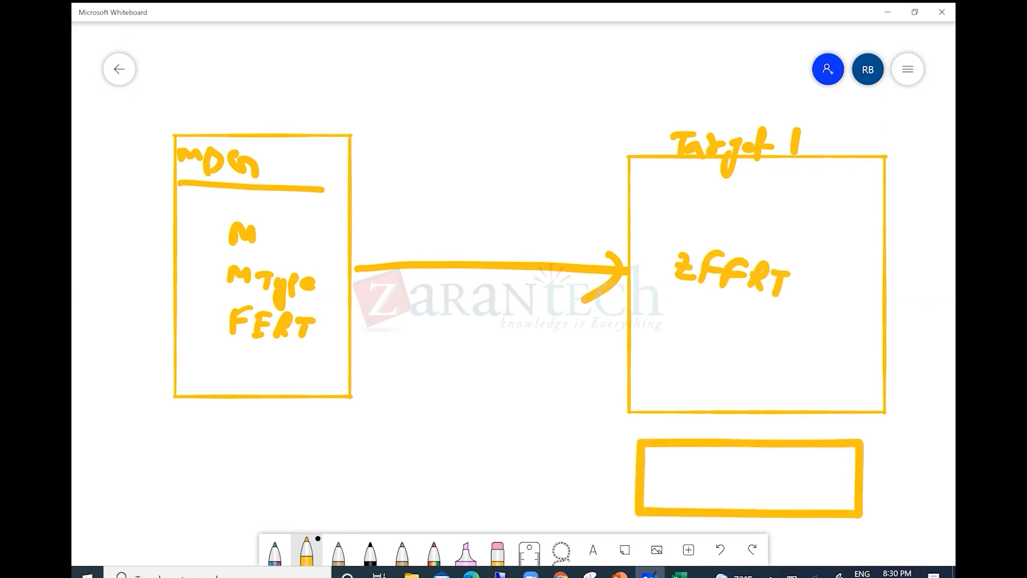
pyautogui.moveTo(667, 449)
pyautogui.mouseDown()
pyautogui.moveTo(689, 461)
pyautogui.moveTo(681, 478)
pyautogui.mouseUp()
pyautogui.moveTo(698, 459)
pyautogui.mouseDown()
pyautogui.moveTo(695, 480)
pyautogui.moveTo(720, 452)
pyautogui.mouseUp()
pyautogui.moveTo(699, 469)
pyautogui.mouseDown()
pyautogui.moveTo(712, 463)
pyautogui.moveTo(717, 482)
pyautogui.mouseUp()
pyautogui.moveTo(719, 466)
pyautogui.mouseDown()
pyautogui.moveTo(738, 455)
pyautogui.moveTo(732, 479)
pyautogui.mouseUp()
pyautogui.moveTo(741, 456); pyautogui.dragTo(740, 483)
pyautogui.moveTo(742, 458)
pyautogui.mouseDown()
pyautogui.moveTo(760, 468)
pyautogui.moveTo(757, 485)
pyautogui.mouseUp()
pyautogui.moveTo(765, 466)
pyautogui.mouseDown()
pyautogui.moveTo(784, 461)
pyautogui.moveTo(772, 491)
pyautogui.mouseUp()
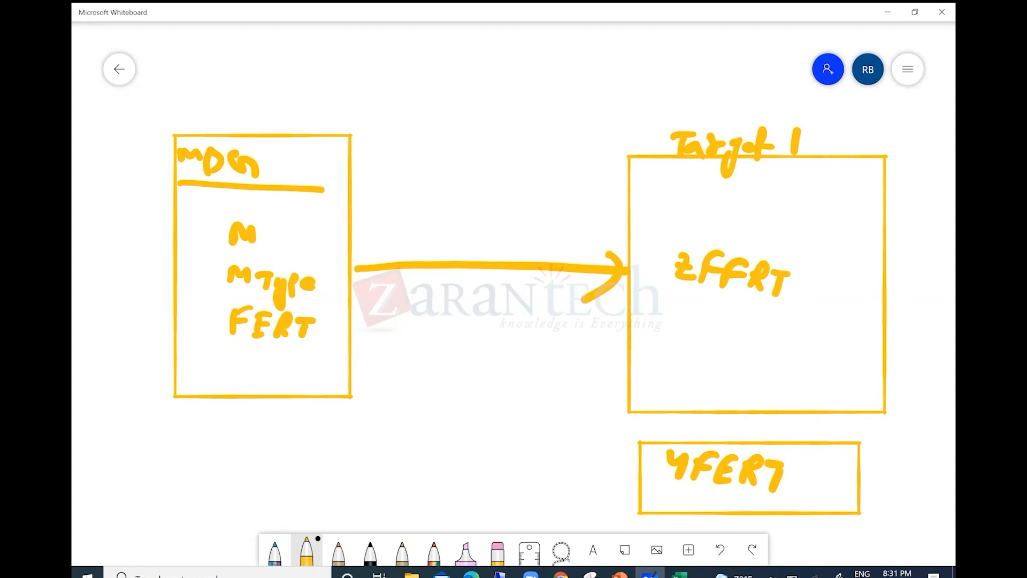
# Step: Underline FERT in the MDG box and draw a short arrow ending in an X inside the Target 1 box
pyautogui.moveTo(235, 349); pyautogui.dragTo(302, 353)
pyautogui.moveTo(630, 192)
pyautogui.mouseDown()
pyautogui.moveTo(662, 205)
pyautogui.moveTo(652, 217)
pyautogui.moveTo(690, 202)
pyautogui.mouseUp()
pyautogui.moveTo(688, 199); pyautogui.dragTo(698, 218)
pyautogui.moveTo(704, 192); pyautogui.dragTo(664, 222)
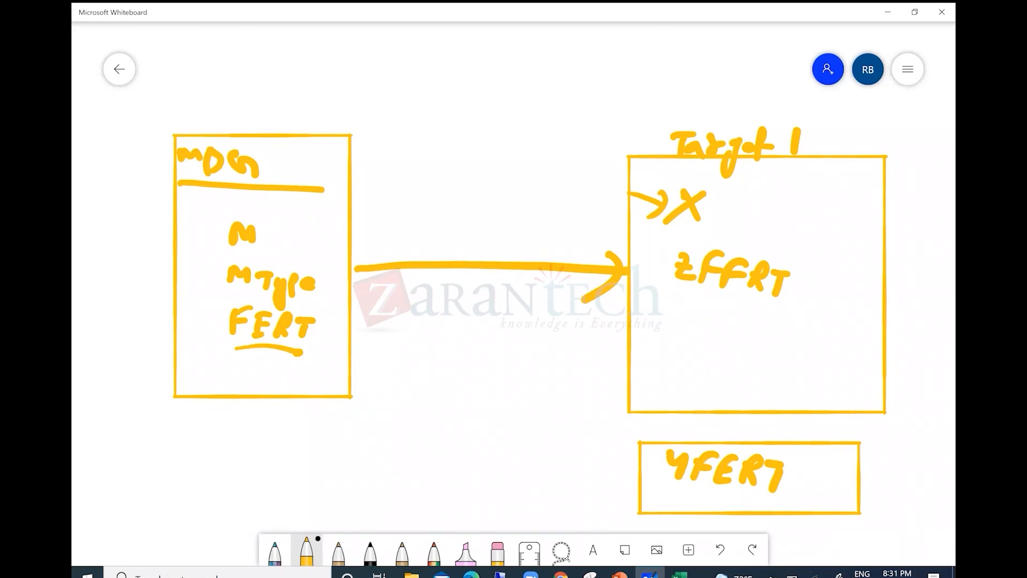
# Step: Draw a branch from the main arrow down to the YFERT box and label that box T2
pyautogui.moveTo(493, 276)
pyautogui.mouseDown()
pyautogui.moveTo(608, 487)
pyautogui.moveTo(573, 509)
pyautogui.mouseUp()
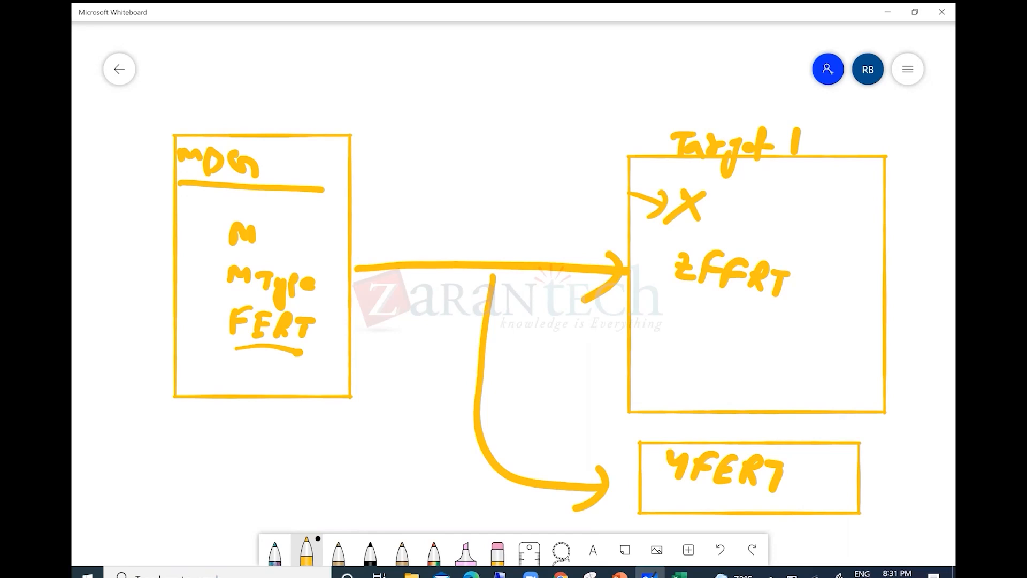
pyautogui.moveTo(880, 463); pyautogui.dragTo(905, 477)
pyautogui.moveTo(890, 470); pyautogui.dragTo(877, 492)
pyautogui.moveTo(903, 483)
pyautogui.mouseDown()
pyautogui.moveTo(895, 506)
pyautogui.moveTo(904, 512)
pyautogui.mouseUp()
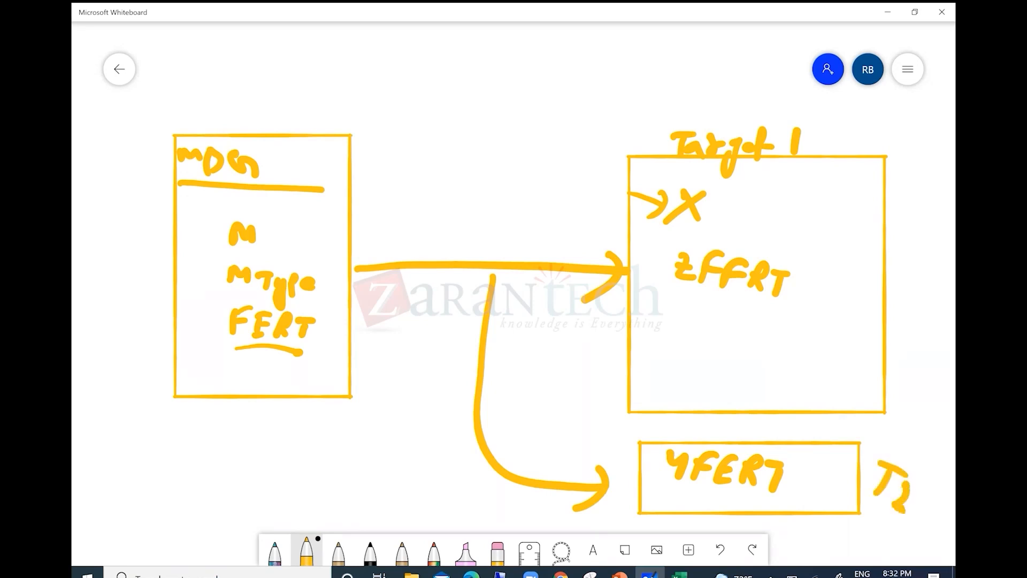
# Step: Write an underlined VM below the MDG box and LT above the box
pyautogui.moveTo(188, 424)
pyautogui.mouseDown()
pyautogui.moveTo(199, 456)
pyautogui.moveTo(220, 425)
pyautogui.moveTo(231, 435)
pyautogui.moveTo(262, 427)
pyautogui.moveTo(260, 465)
pyautogui.mouseUp()
pyautogui.moveTo(177, 471); pyautogui.dragTo(262, 487)
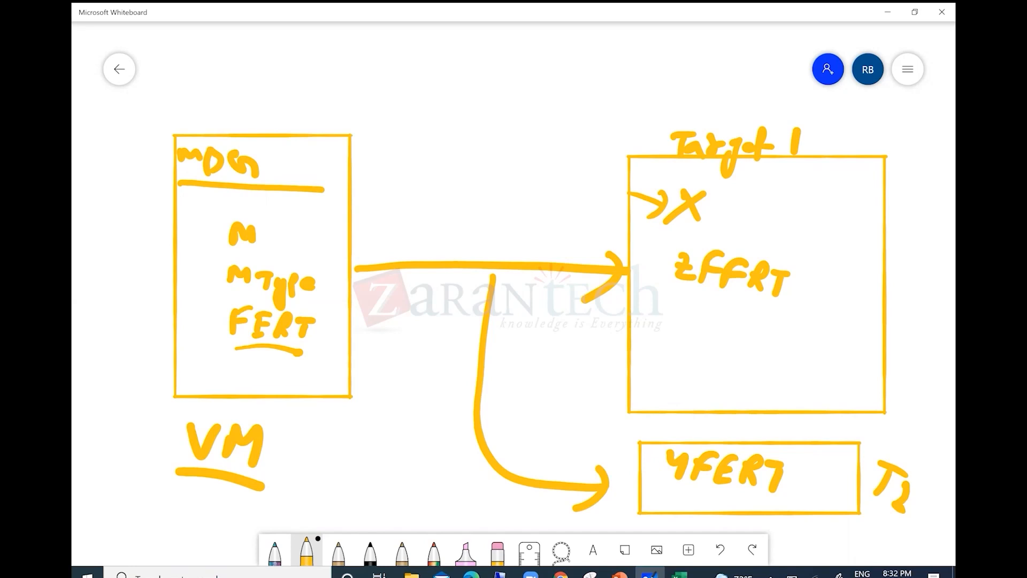
pyautogui.moveTo(234, 72)
pyautogui.mouseDown()
pyautogui.moveTo(222, 111)
pyautogui.moveTo(255, 110)
pyautogui.mouseUp()
pyautogui.moveTo(258, 86)
pyautogui.mouseDown()
pyautogui.moveTo(290, 81)
pyautogui.moveTo(262, 115)
pyautogui.mouseUp()
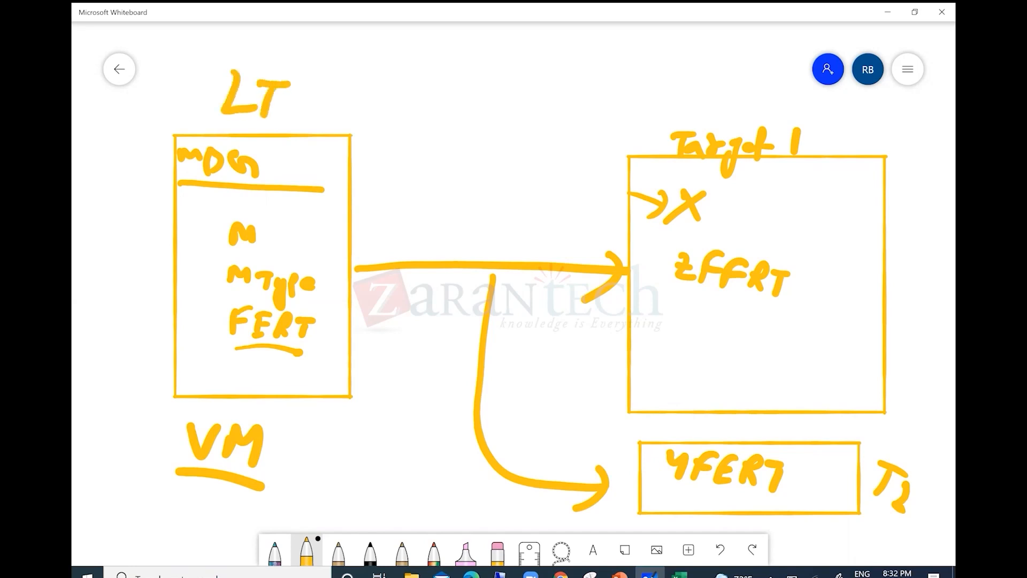
# Step: Write LTY above the Target 1 label and IN next to LT above the MDG box
pyautogui.moveTo(732, 76)
pyautogui.mouseDown()
pyautogui.moveTo(742, 106)
pyautogui.moveTo(765, 92)
pyautogui.mouseUp()
pyautogui.moveTo(755, 97)
pyautogui.mouseDown()
pyautogui.moveTo(741, 117)
pyautogui.moveTo(773, 110)
pyautogui.mouseUp()
pyautogui.moveTo(782, 99); pyautogui.dragTo(745, 135)
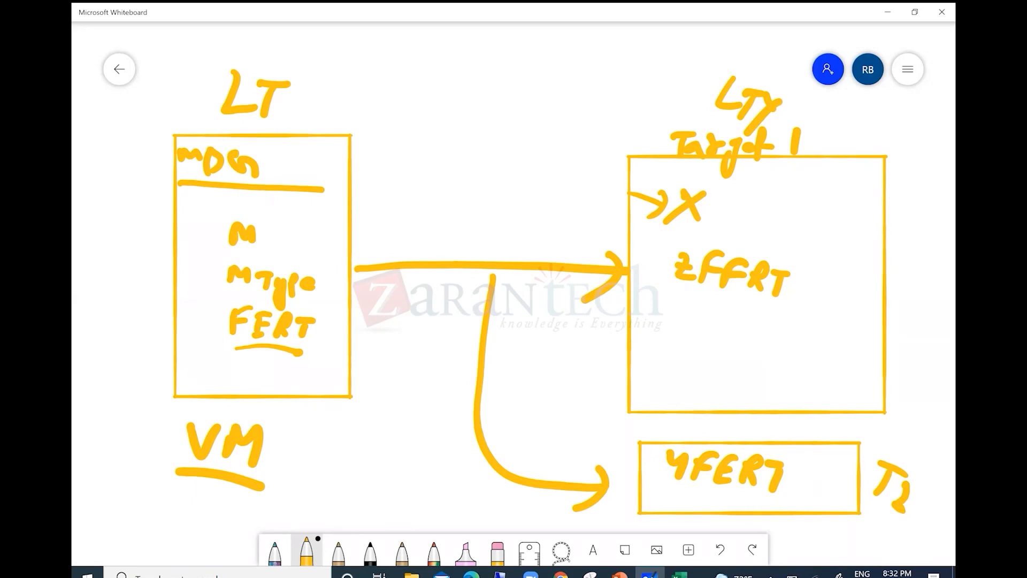
pyautogui.moveTo(317, 99); pyautogui.dragTo(350, 99)
pyautogui.moveTo(337, 104)
pyautogui.mouseDown()
pyautogui.moveTo(331, 122)
pyautogui.moveTo(341, 124)
pyautogui.mouseUp()
pyautogui.moveTo(354, 110)
pyautogui.mouseDown()
pyautogui.moveTo(354, 129)
pyautogui.moveTo(398, 113)
pyautogui.mouseUp()
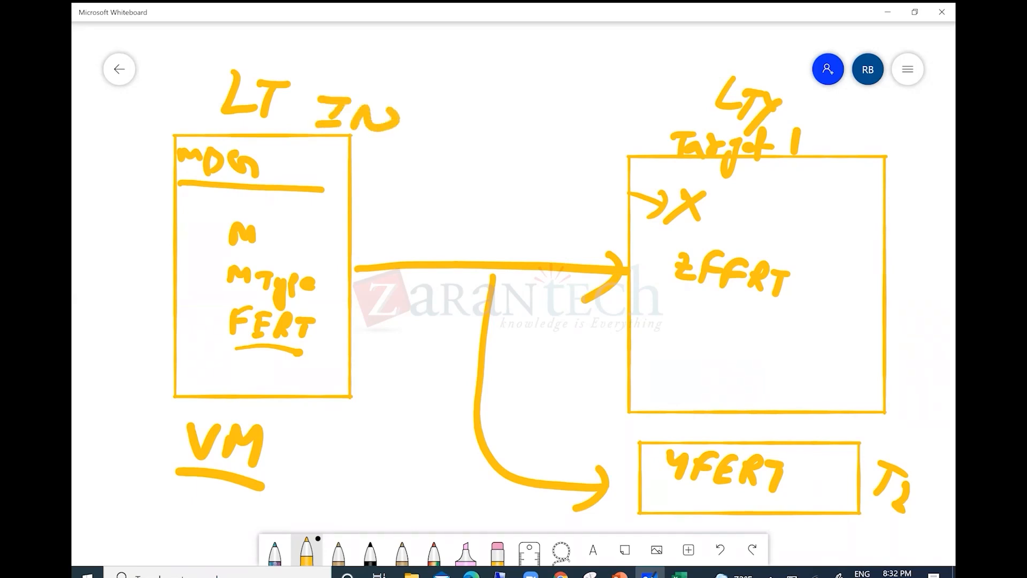
# Step: Write IND inside the Target 1 box and draw a frame around VM
pyautogui.moveTo(789, 202)
pyautogui.mouseDown()
pyautogui.moveTo(817, 210)
pyautogui.moveTo(797, 229)
pyautogui.mouseUp()
pyautogui.moveTo(780, 229); pyautogui.dragTo(846, 248)
pyautogui.moveTo(862, 227); pyautogui.dragTo(848, 263)
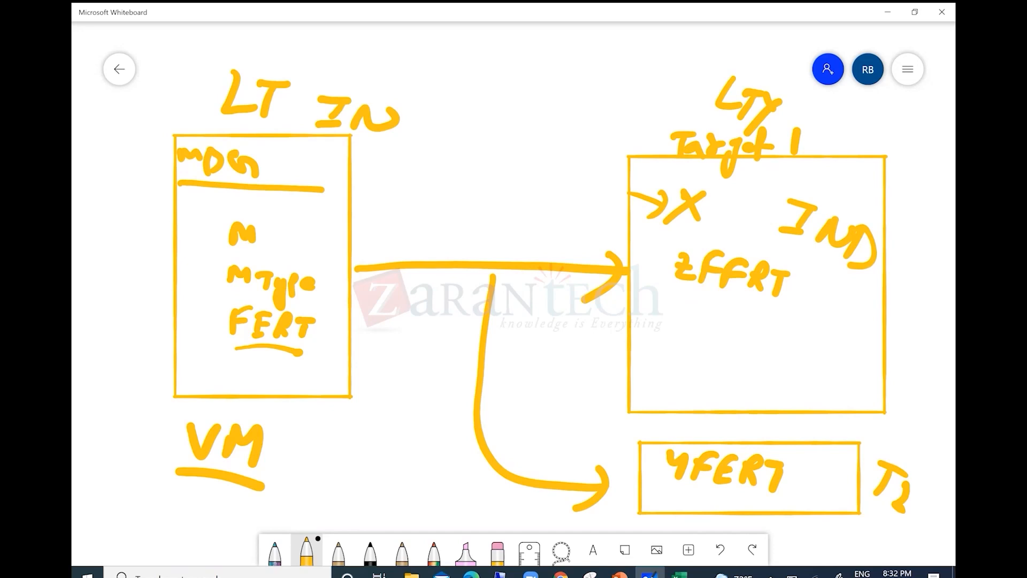
pyautogui.moveTo(290, 423)
pyautogui.mouseDown()
pyautogui.moveTo(162, 439)
pyautogui.moveTo(215, 481)
pyautogui.mouseUp()
pyautogui.moveTo(289, 423); pyautogui.dragTo(217, 482)
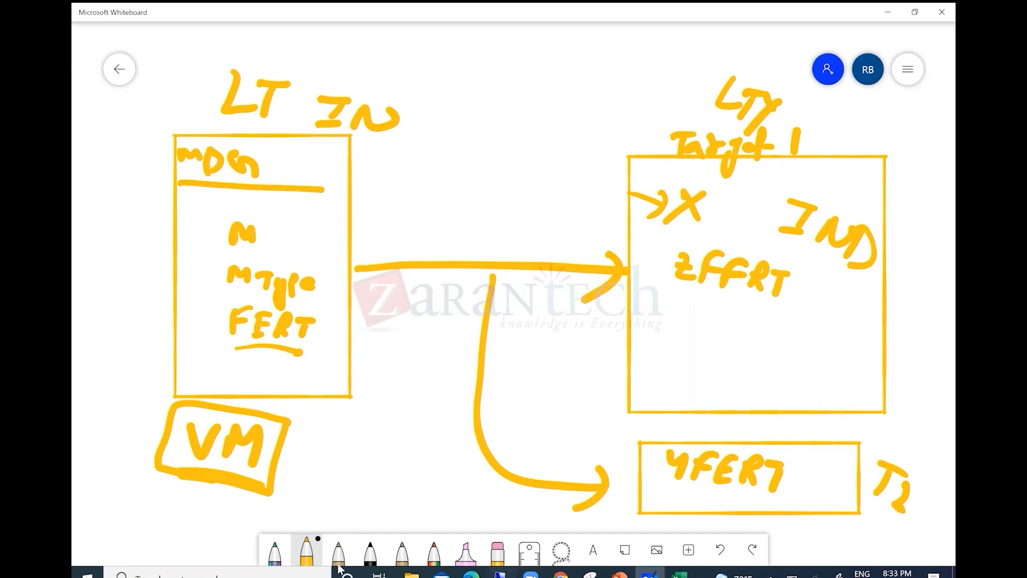
# Step: Switch back to the SAP GUI session, leave the application log analysis, and start transaction MDGIMG
pyautogui.click(501, 574)
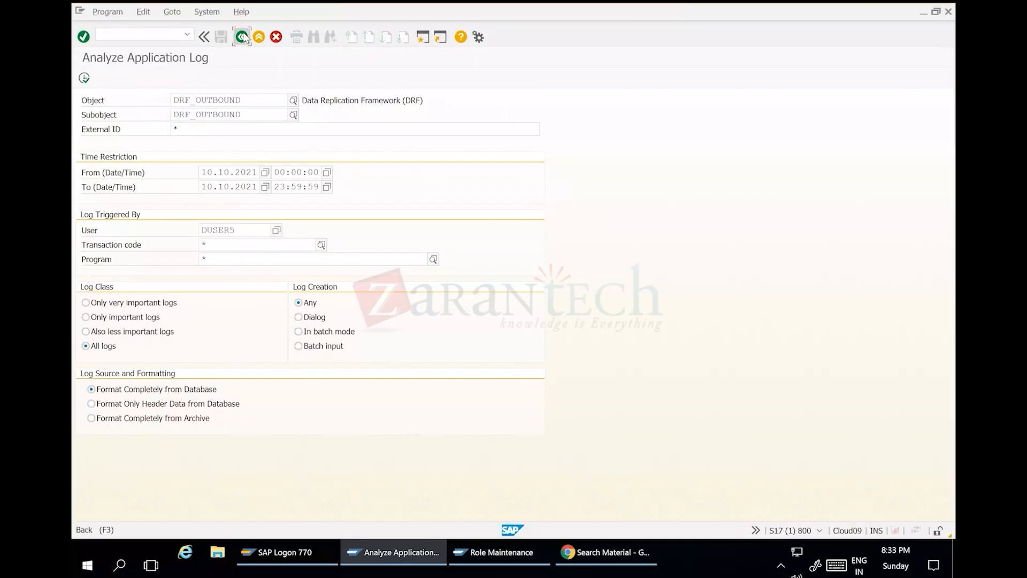
pyautogui.click(242, 37)
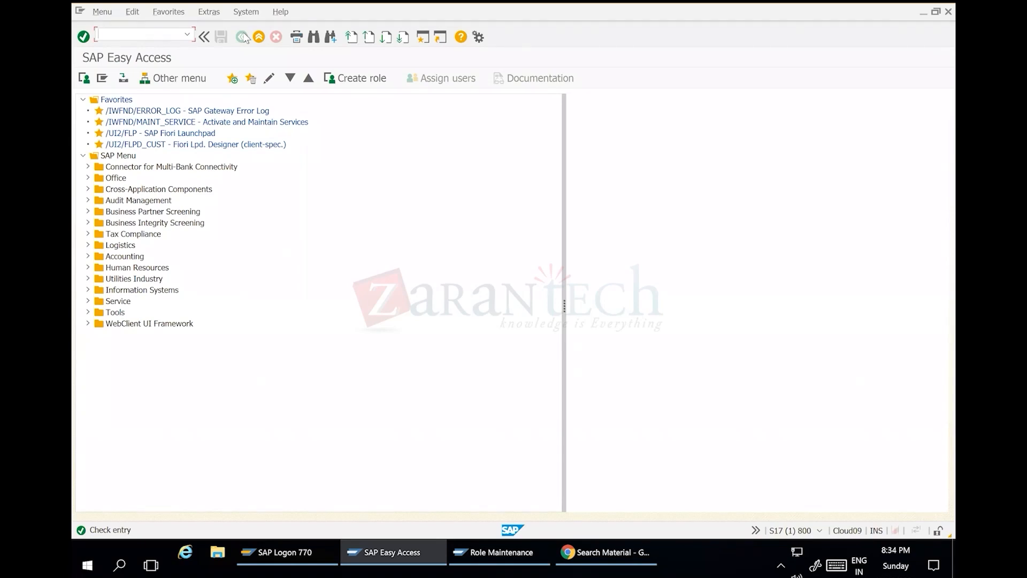
pyautogui.write('MDGIMG')
pyautogui.press('Return')
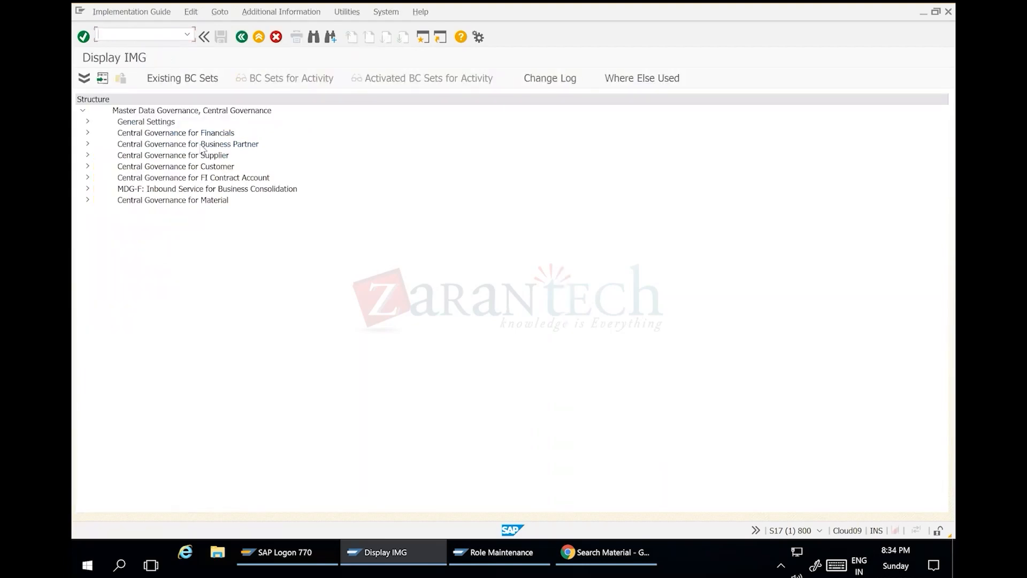
# Step: Open the Maintain Value Mapping activity under General Settings > Value Mapping and accept the cross-client caution
pyautogui.click(88, 122)
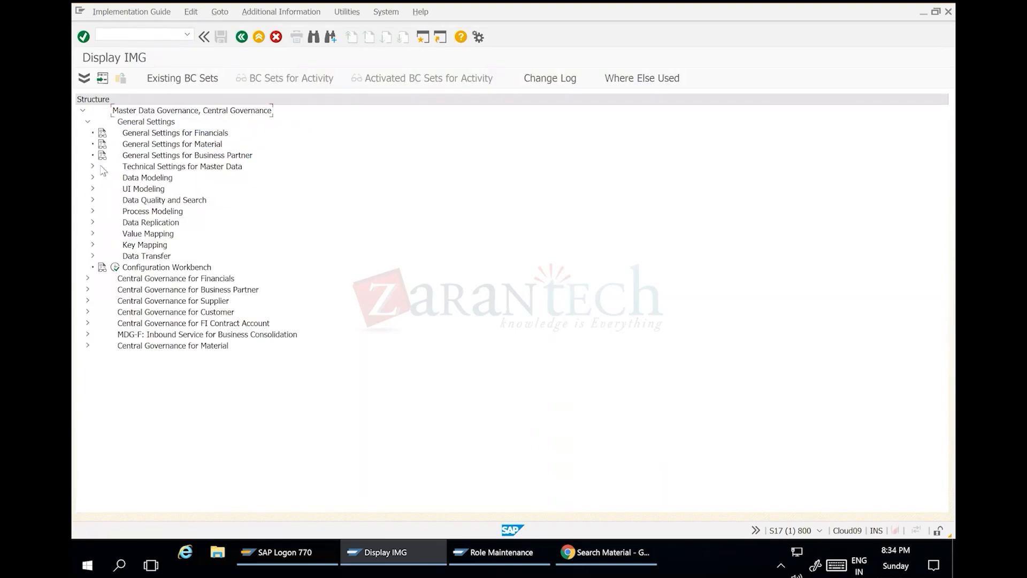
pyautogui.click(124, 224)
pyautogui.click(92, 222)
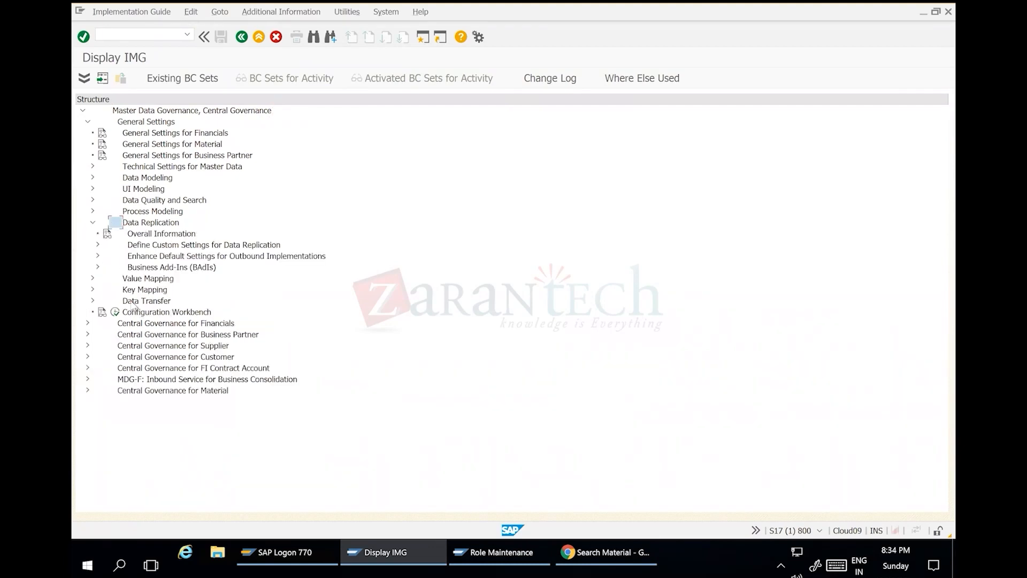
pyautogui.click(143, 283)
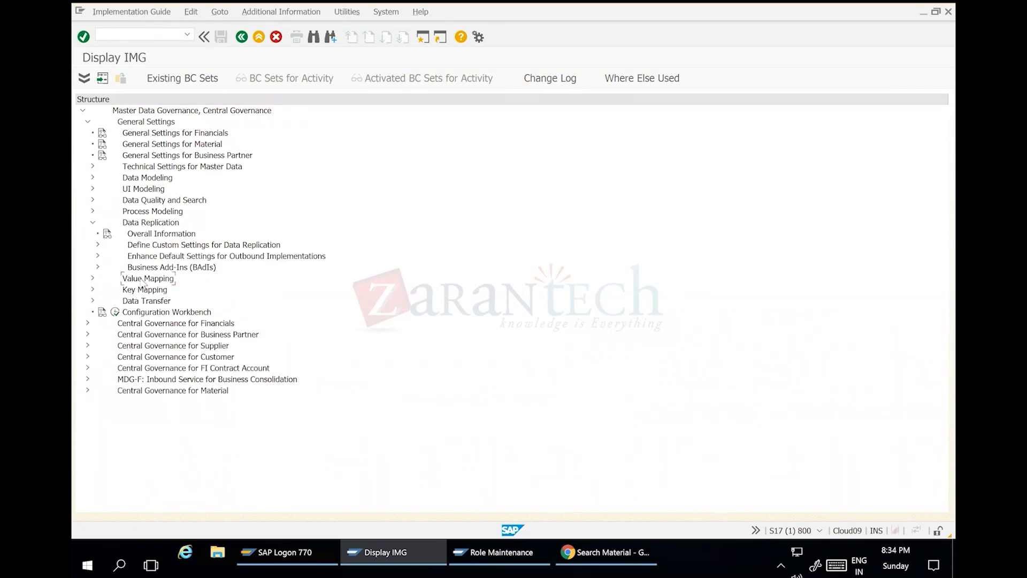
pyautogui.click(92, 278)
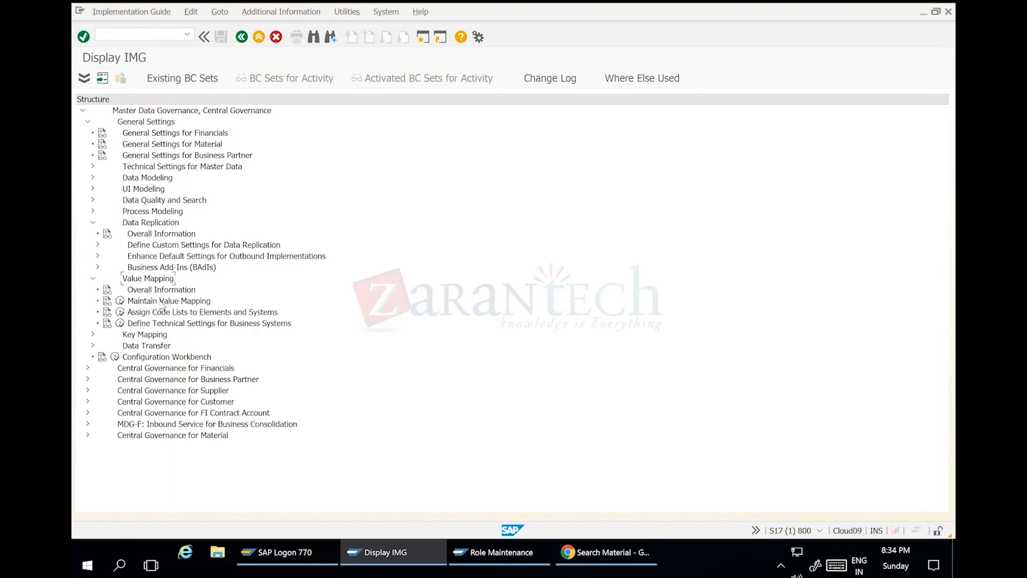
pyautogui.click(138, 303)
pyautogui.click(120, 301)
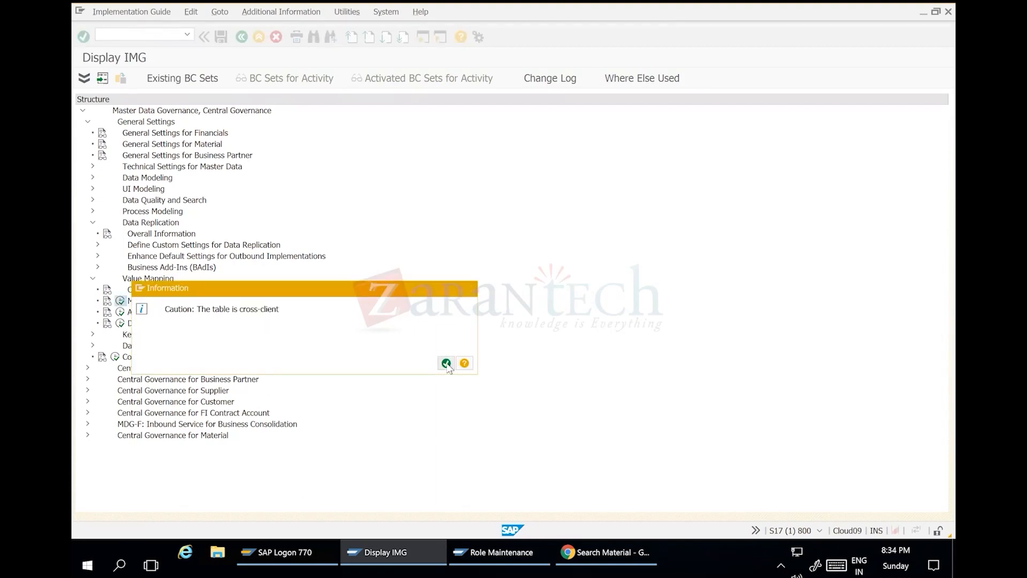
pyautogui.click(447, 363)
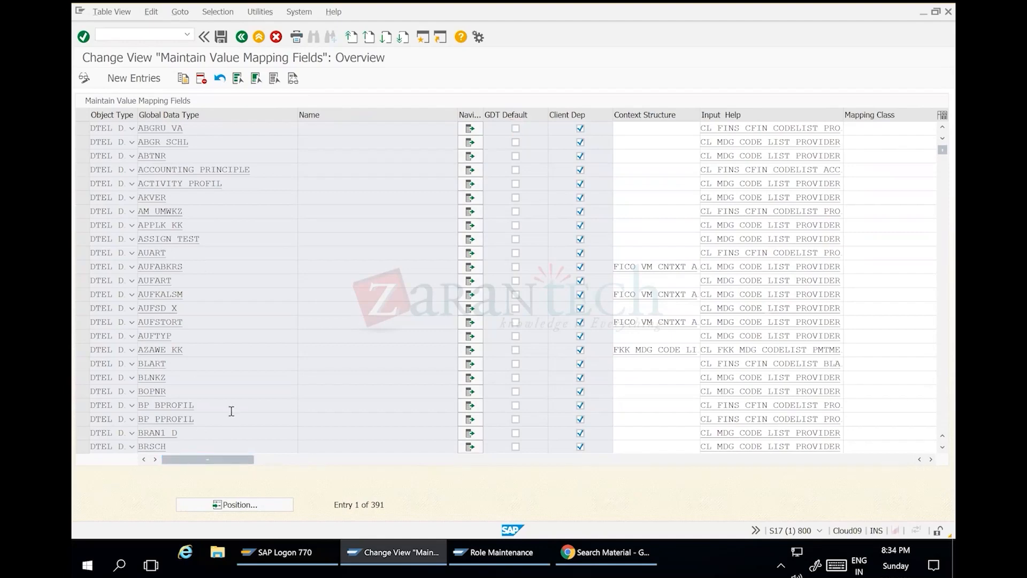
# Step: Mark the BUKRS entry in the value mapping fields and look through the data types as far as EKGRP
pyautogui.scroll(-2, 234, 408)
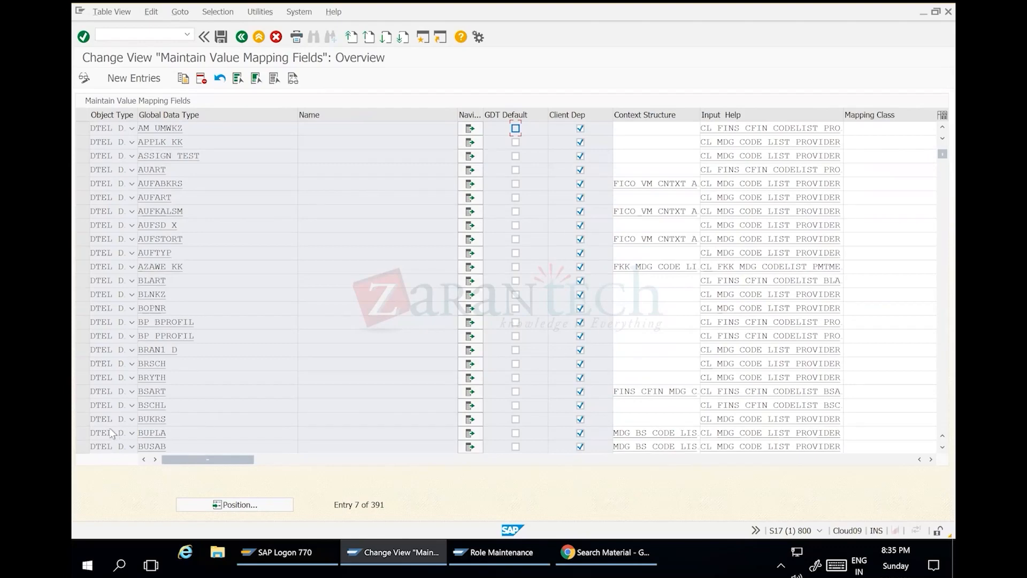
pyautogui.click(82, 420)
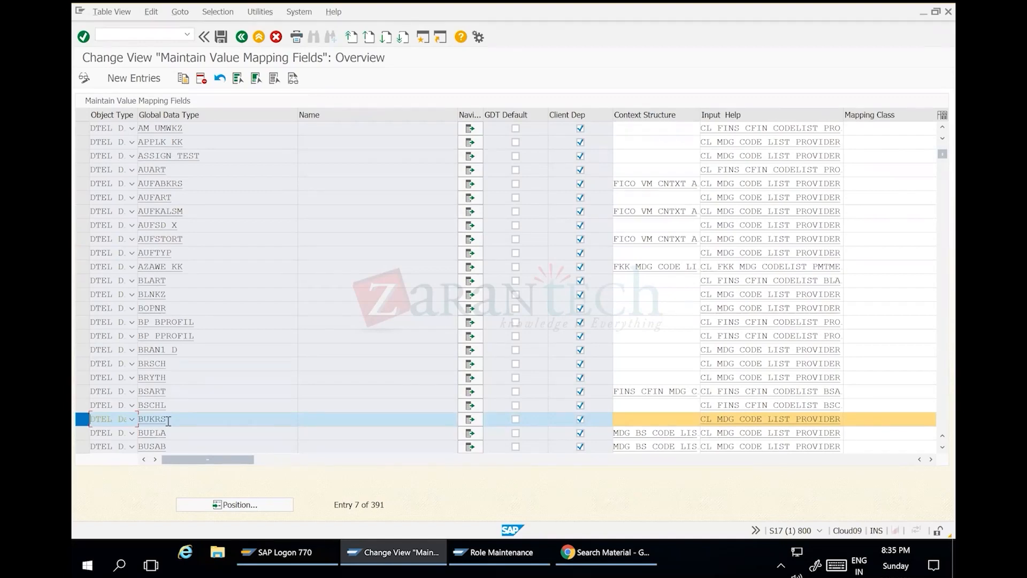
pyautogui.scroll(-2, 230, 381)
pyautogui.scroll(-1, 230, 382)
pyautogui.scroll(-2, 229, 382)
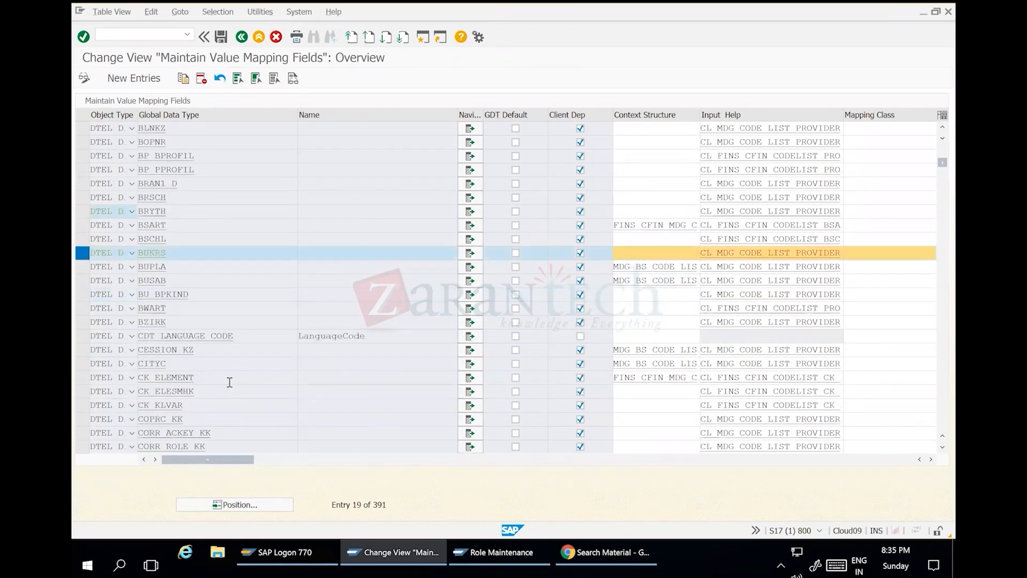
pyautogui.scroll(-2, 230, 380)
pyautogui.scroll(-2, 230, 377)
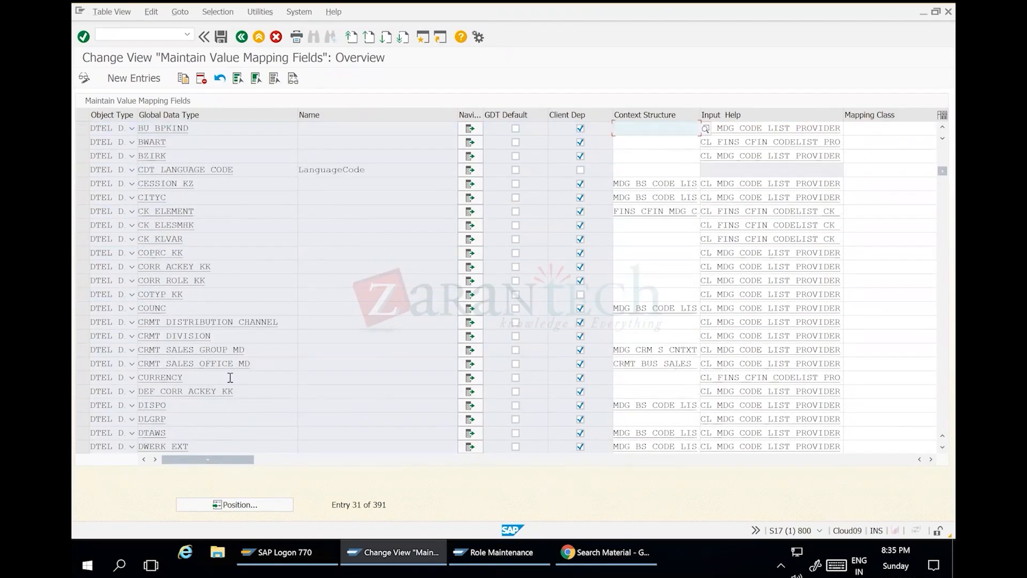
pyautogui.scroll(-2, 230, 377)
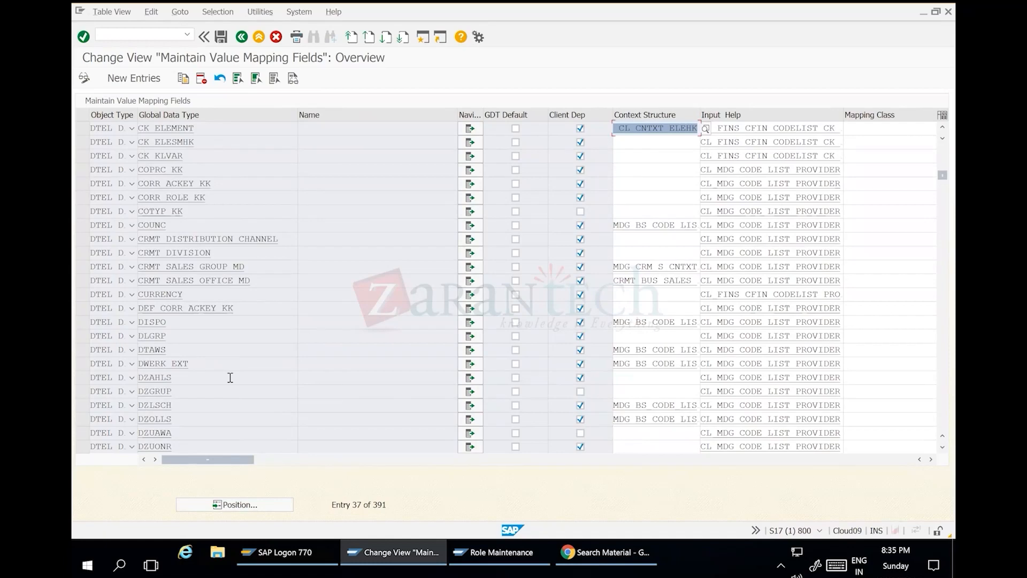
pyautogui.scroll(-3, 230, 378)
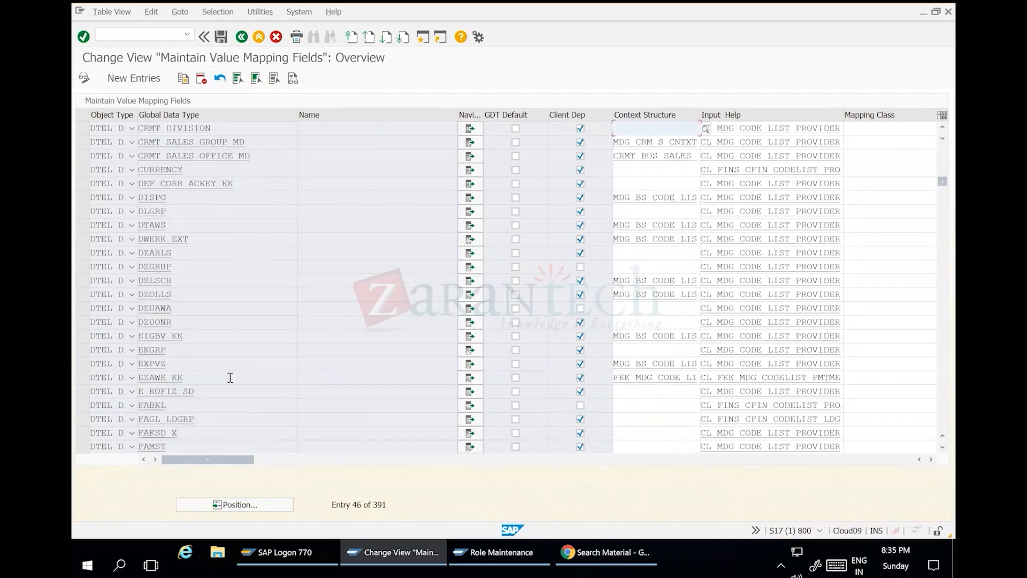
pyautogui.doubleClick(196, 350)
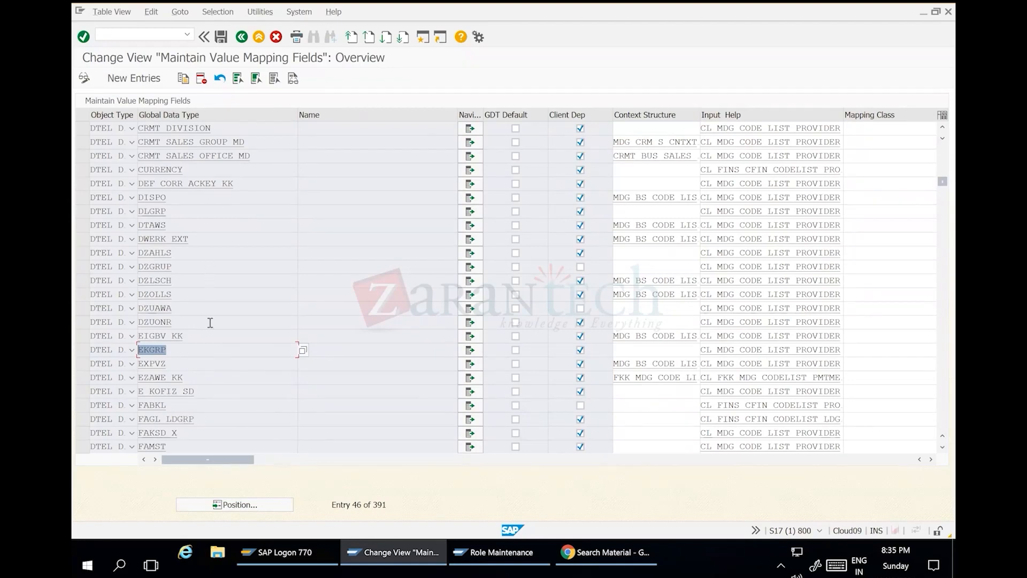
# Step: Examine the further global data types up to the KATR and KDGRP fields and return to the start of the list
pyautogui.scroll(-1, 213, 359)
pyautogui.scroll(-1, 220, 355)
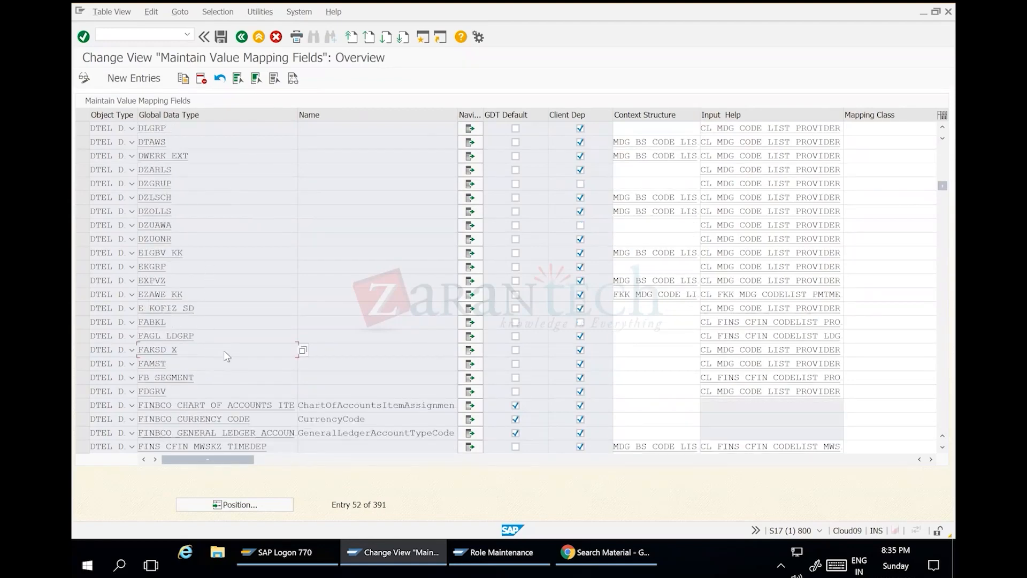
pyautogui.scroll(-3, 230, 354)
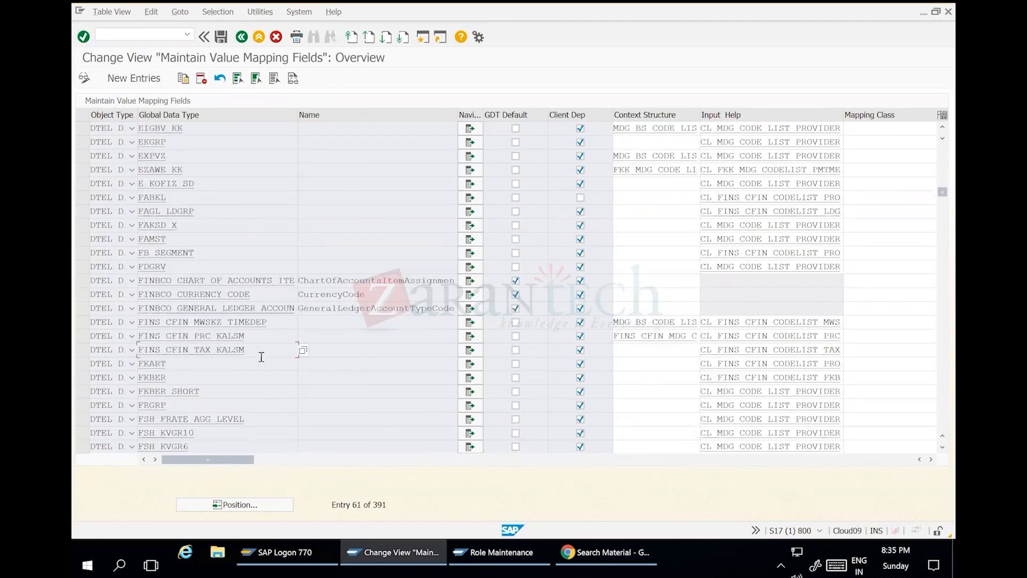
pyautogui.scroll(-3, 261, 357)
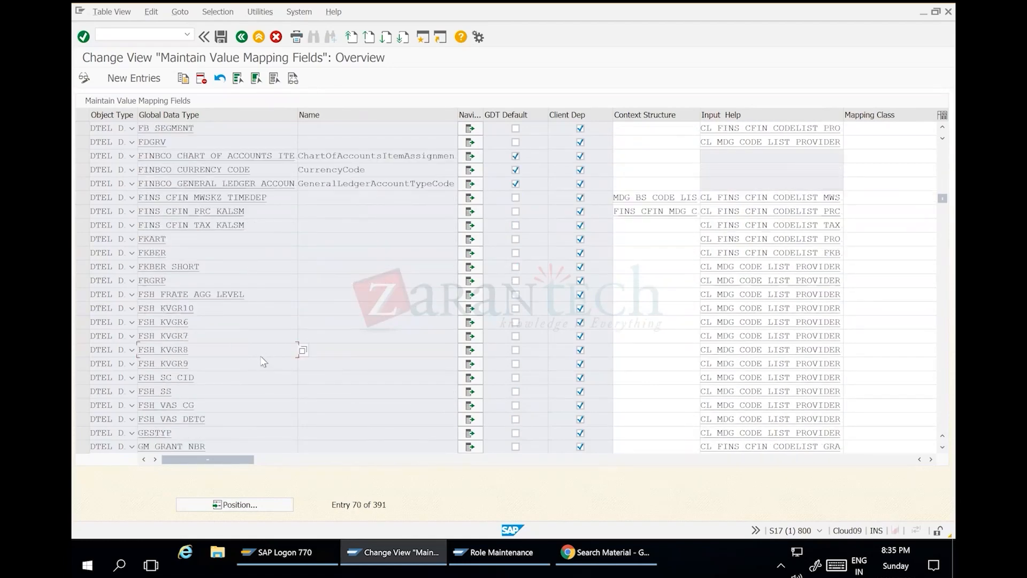
pyautogui.scroll(-3, 264, 352)
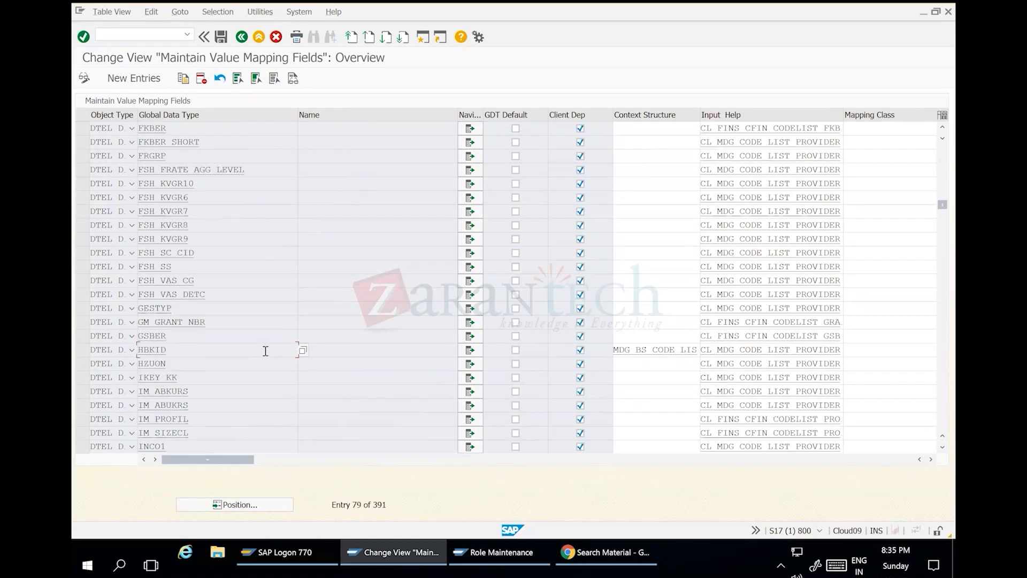
pyautogui.scroll(-3, 265, 350)
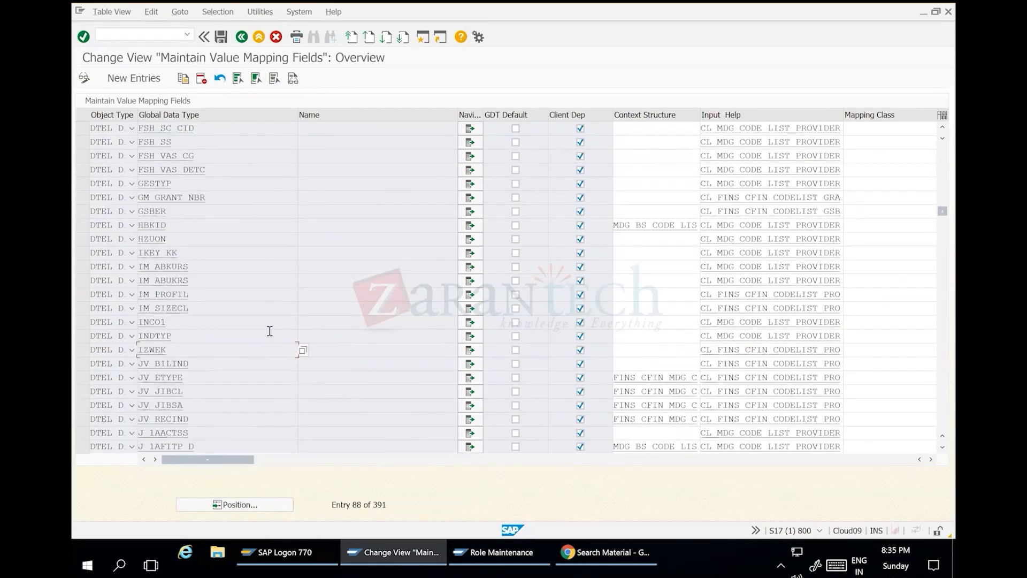
pyautogui.scroll(-5, 270, 331)
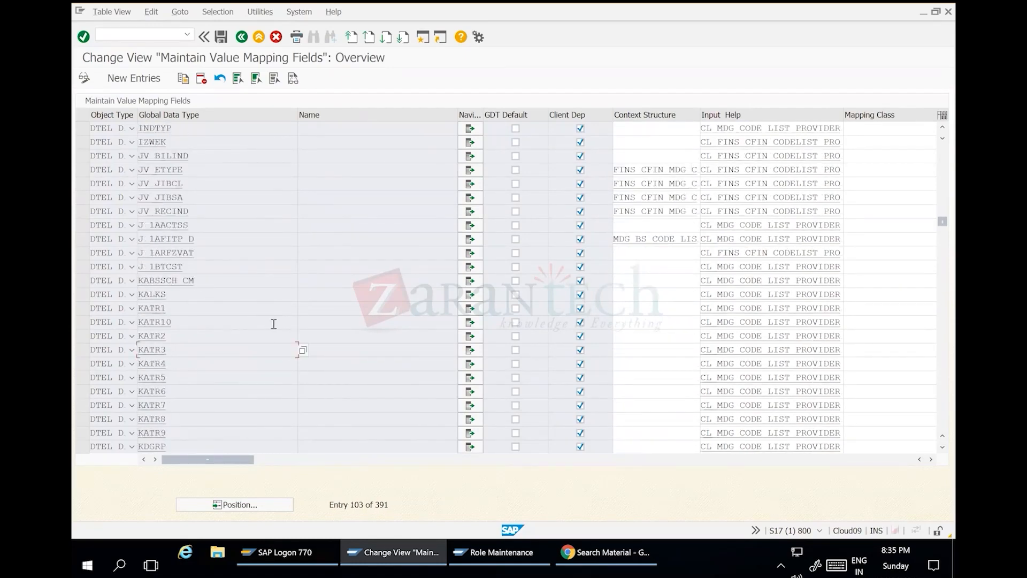
pyautogui.scroll(7, 259, 324)
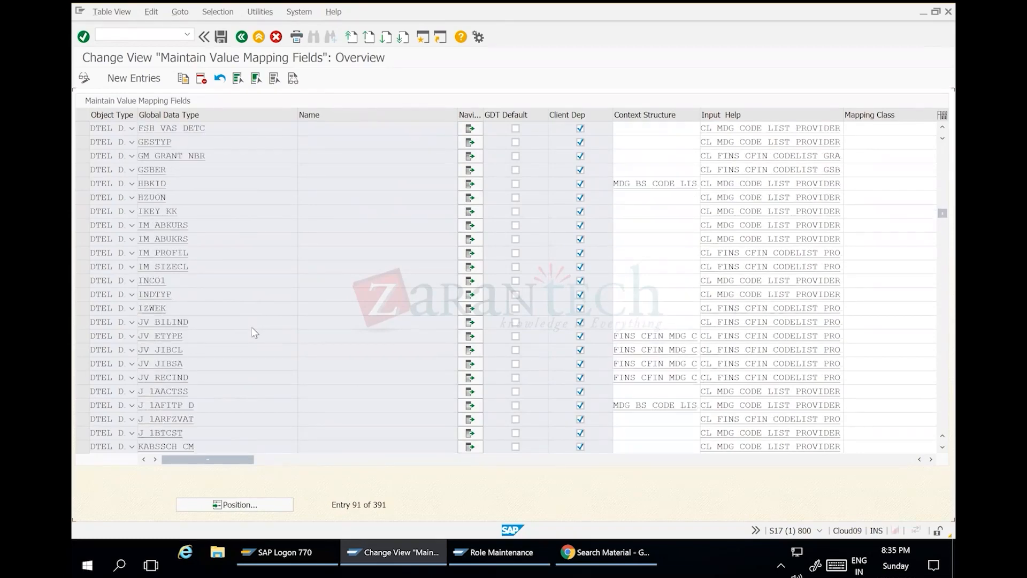
pyautogui.scroll(9, 252, 328)
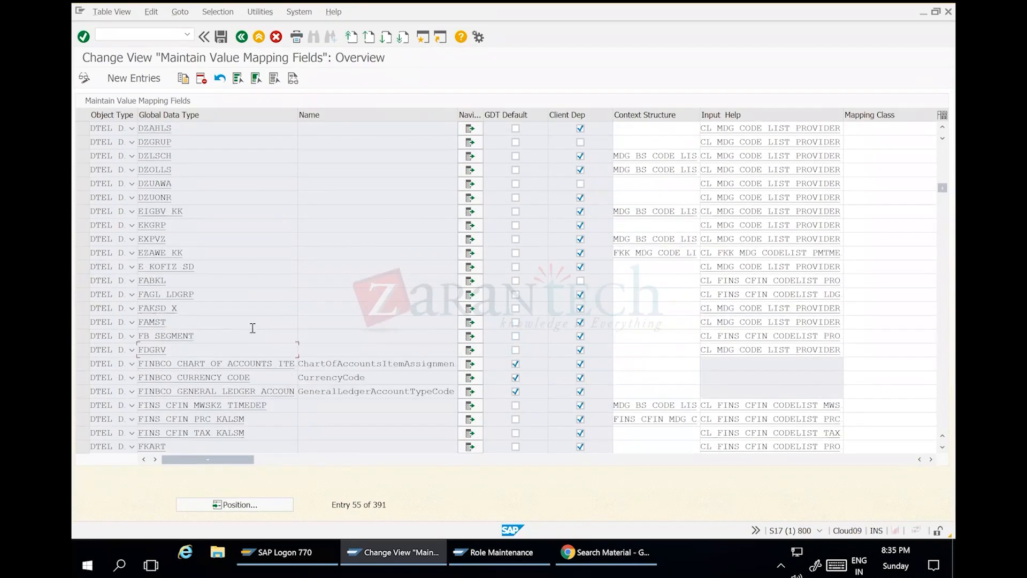
pyautogui.scroll(18, 253, 327)
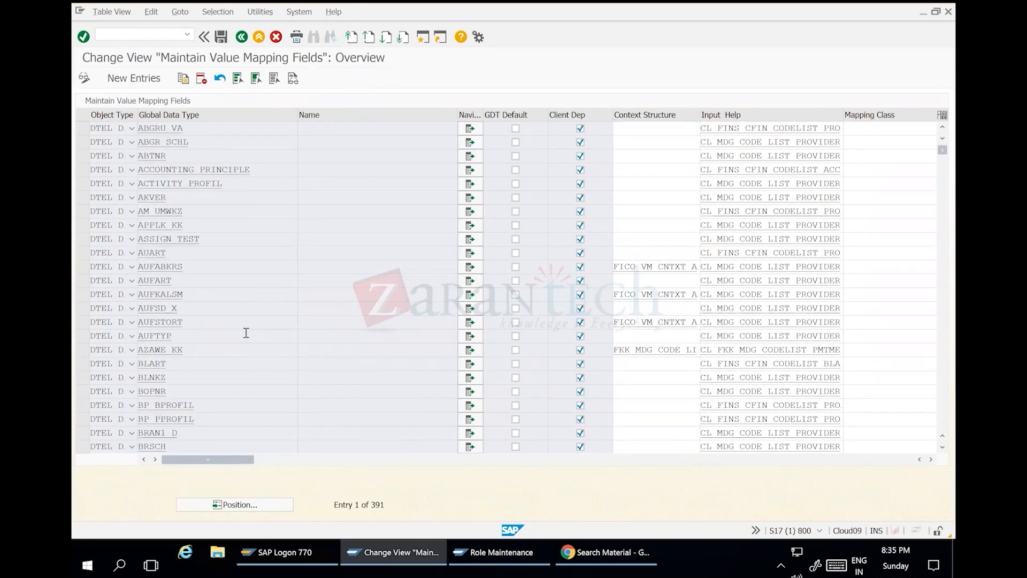
# Step: Open the code list assignments of the BUKRS data type, select mapping ID 0001 and switch to change mode
pyautogui.scroll(-1, 246, 331)
pyautogui.scroll(-3, 246, 332)
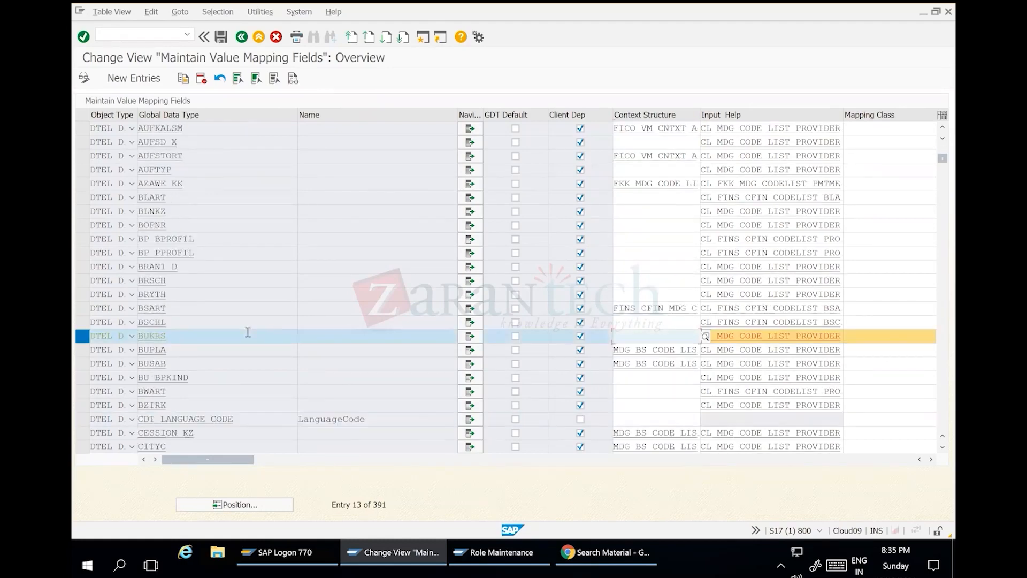
pyautogui.click(469, 336)
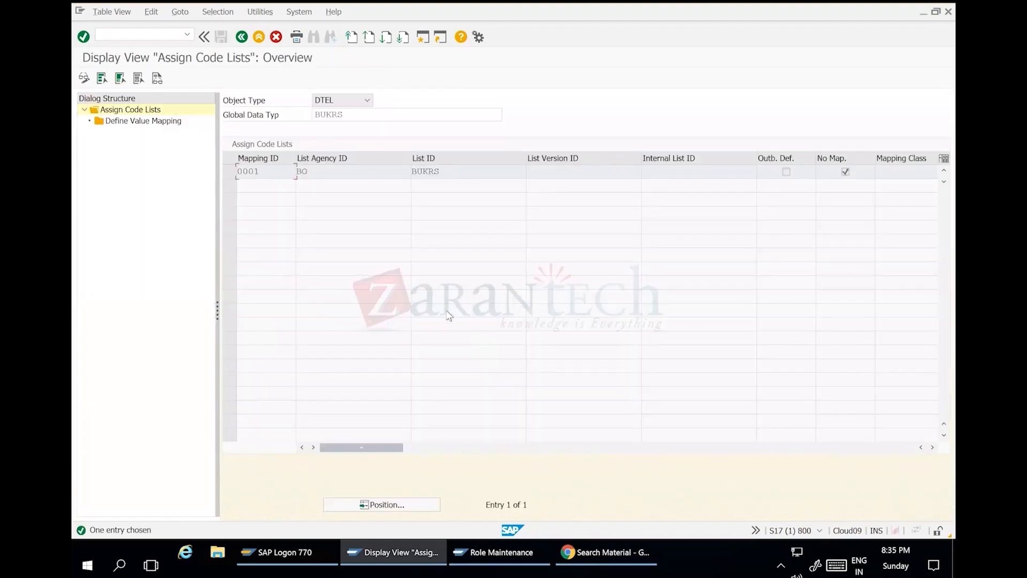
pyautogui.click(230, 172)
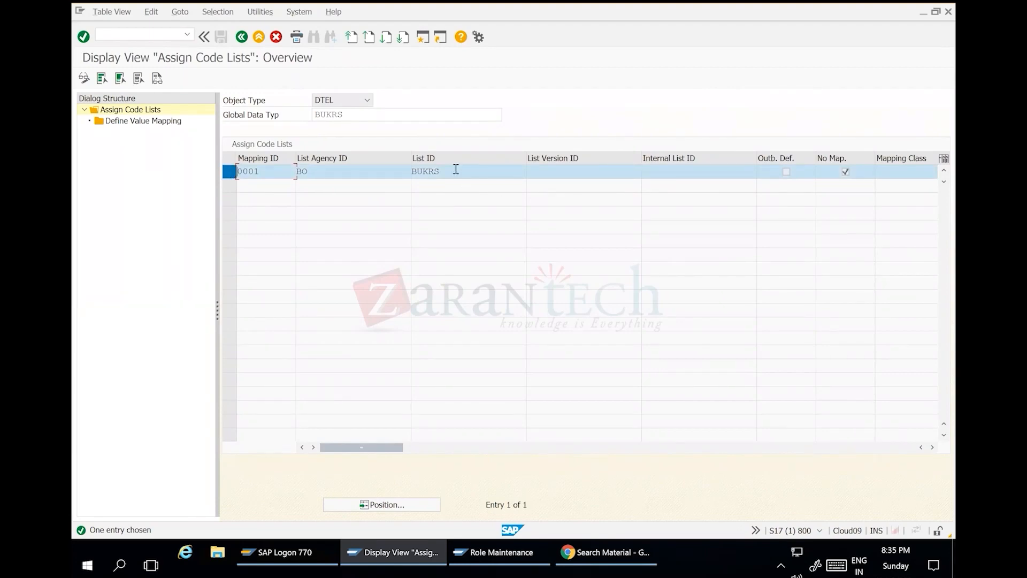
pyautogui.click(85, 80)
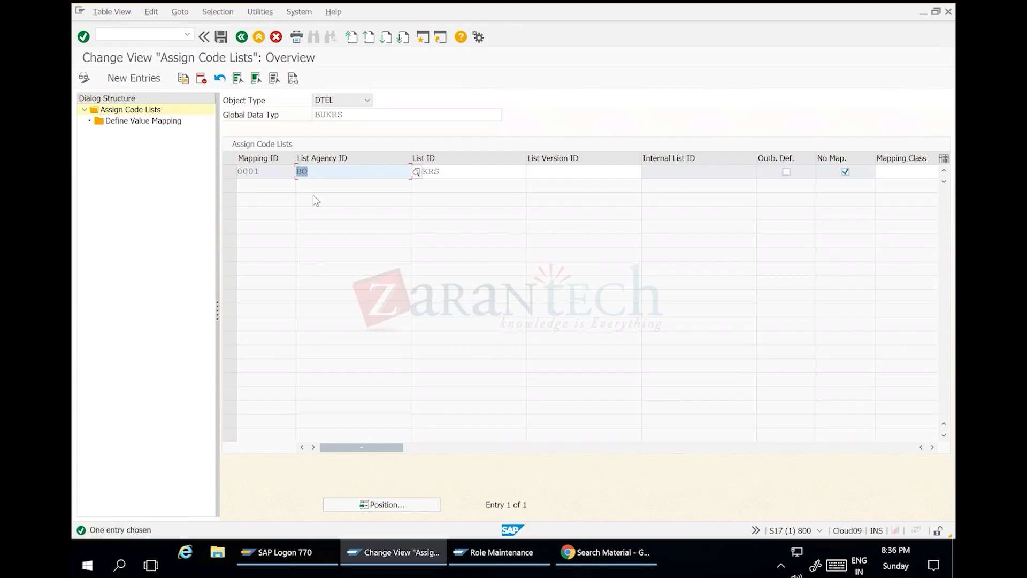
# Step: Try to open Define Value Mapping for the BUKRS code list with agency BO, and return to the value mapping fields
pyautogui.click(231, 171)
pyautogui.click(151, 124)
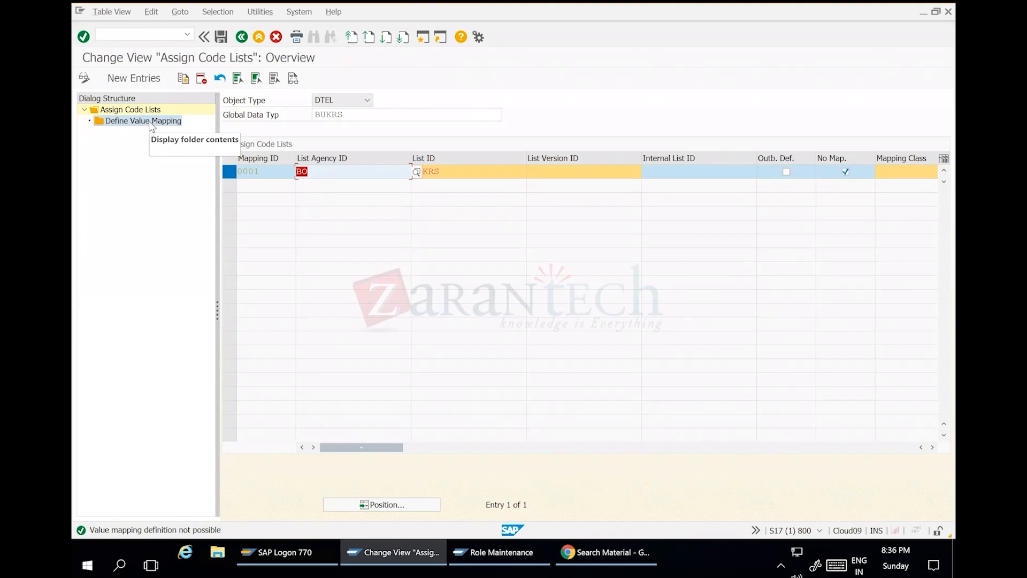
pyautogui.click(469, 174)
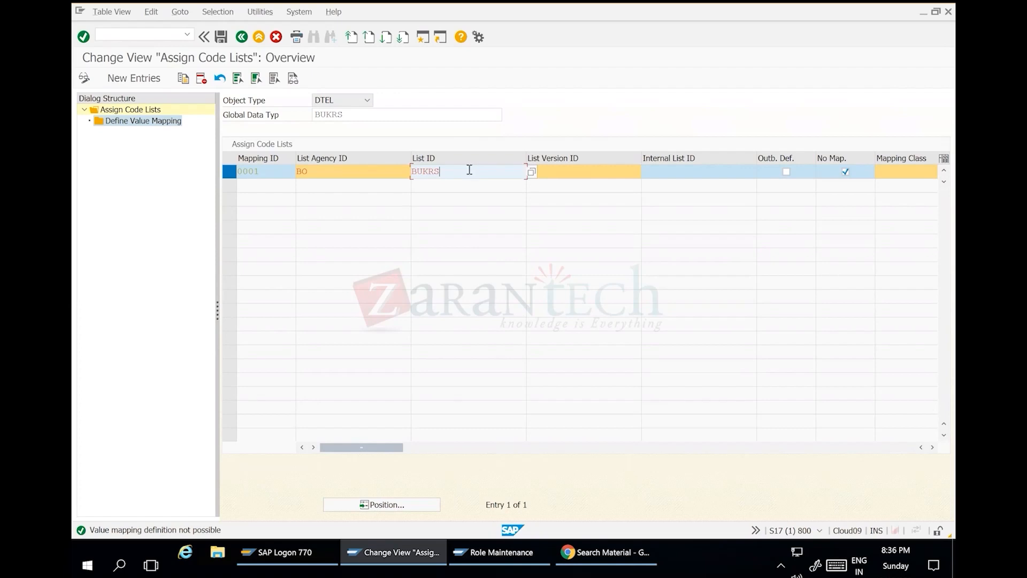
pyautogui.press('Return')
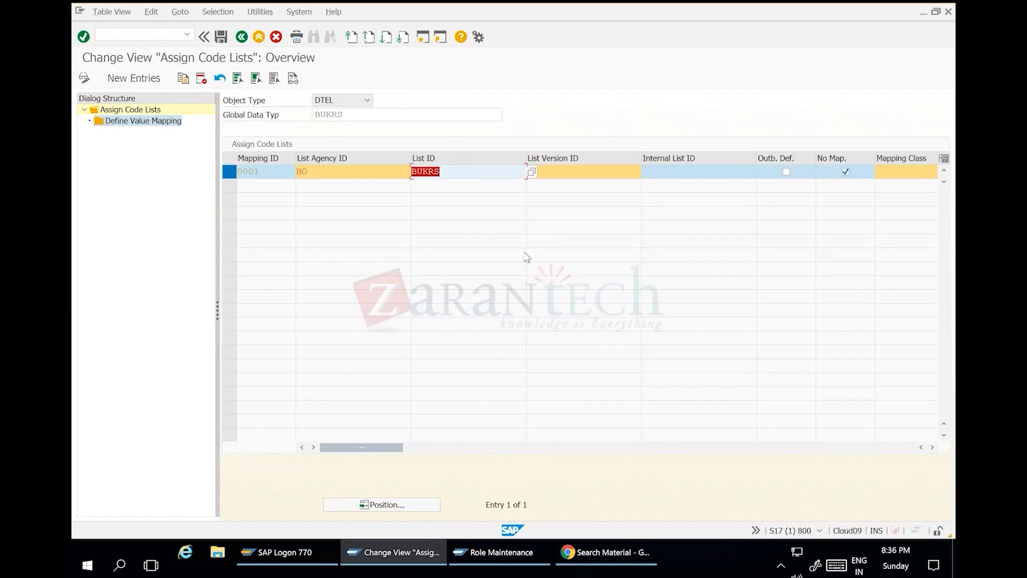
pyautogui.click(241, 37)
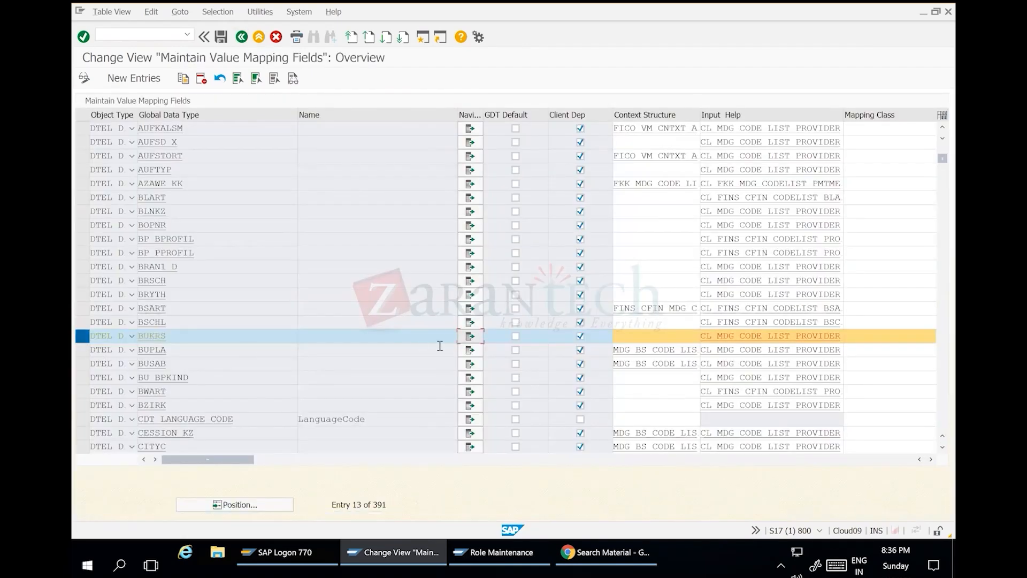
# Step: Open the code list assignments of the BUKRS data type in change mode and delete the entry with mapping ID 0001
pyautogui.click(470, 336)
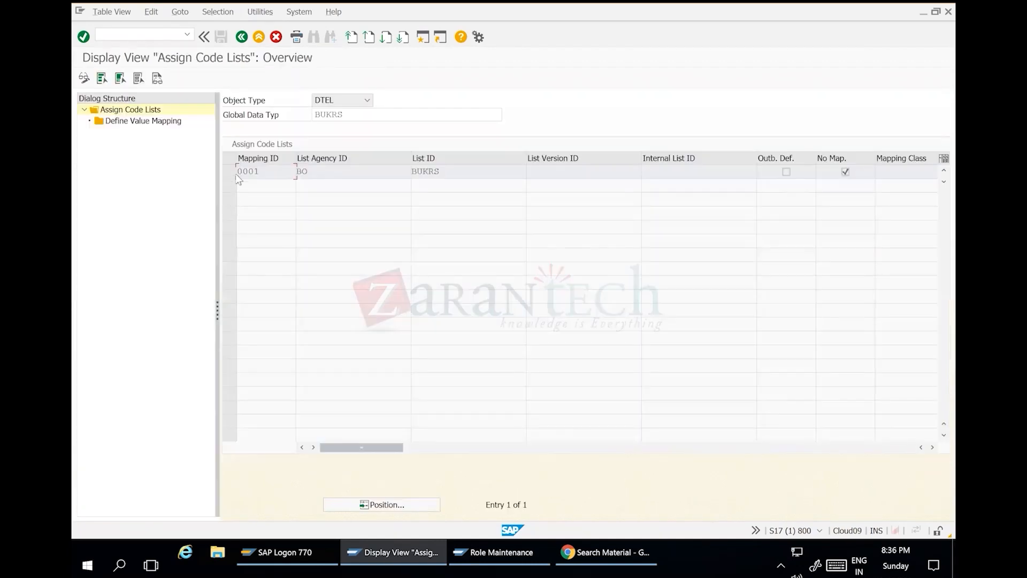
pyautogui.click(233, 172)
pyautogui.doubleClick(138, 122)
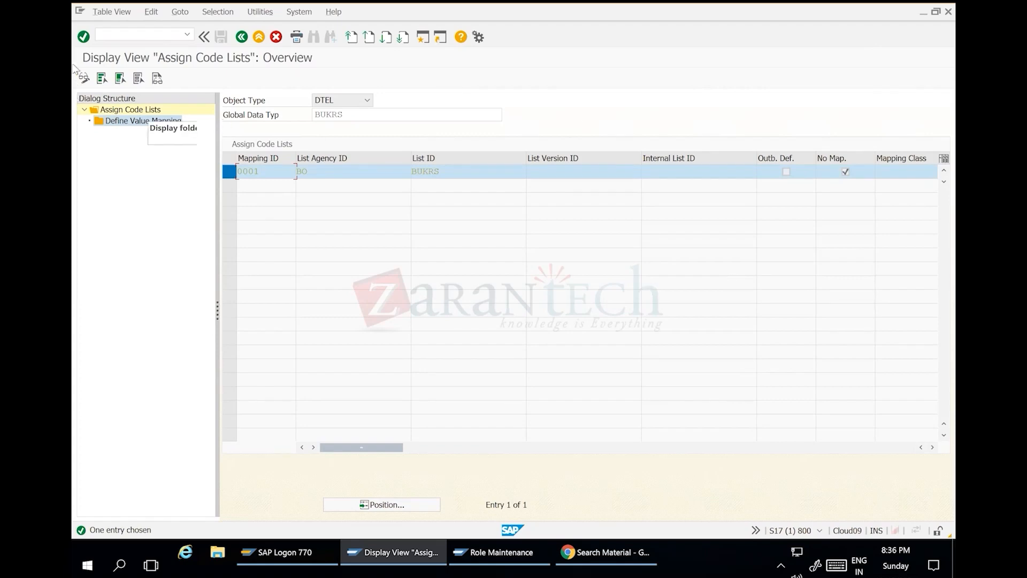
pyautogui.click(83, 79)
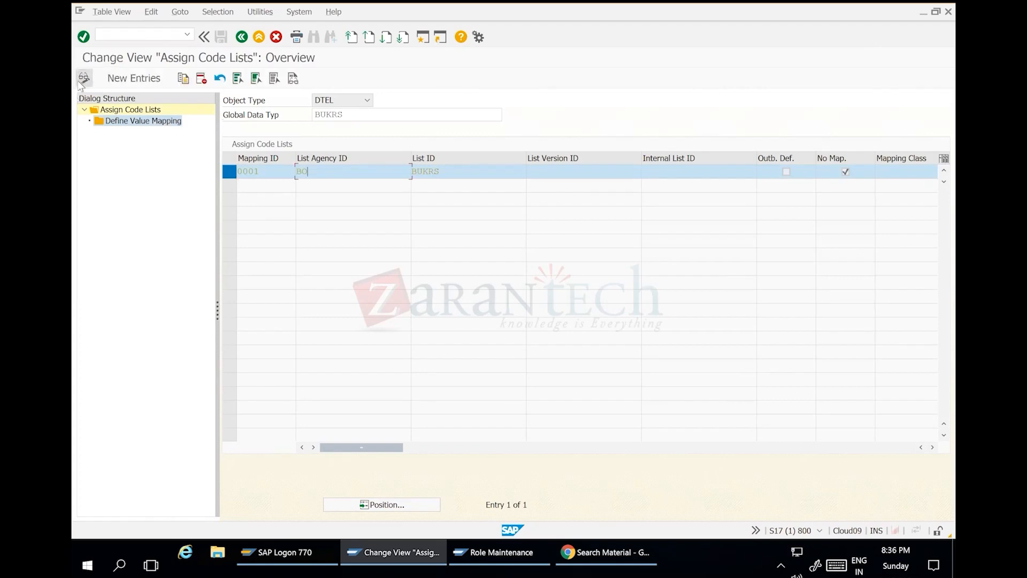
pyautogui.click(229, 170)
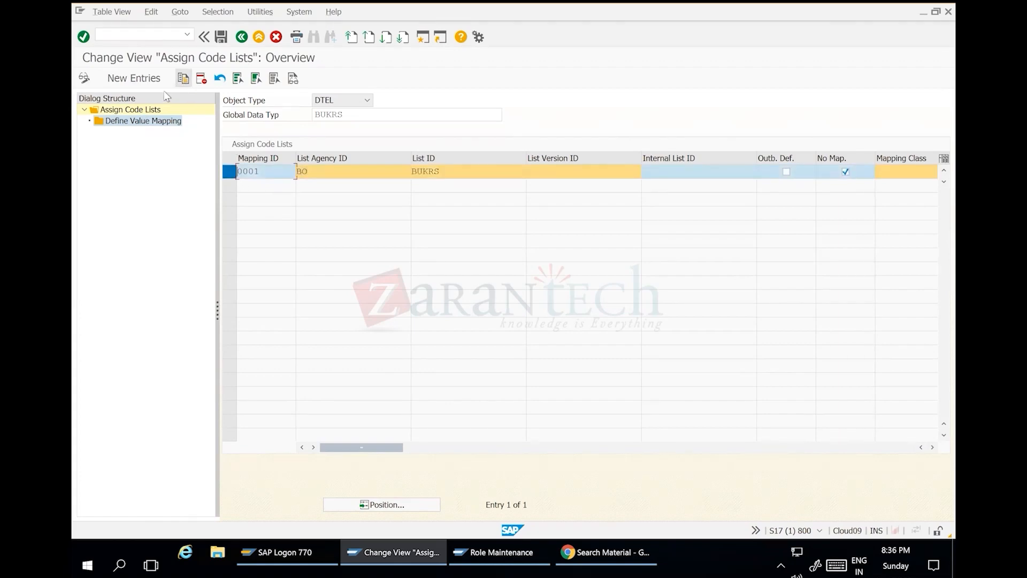
pyautogui.click(201, 80)
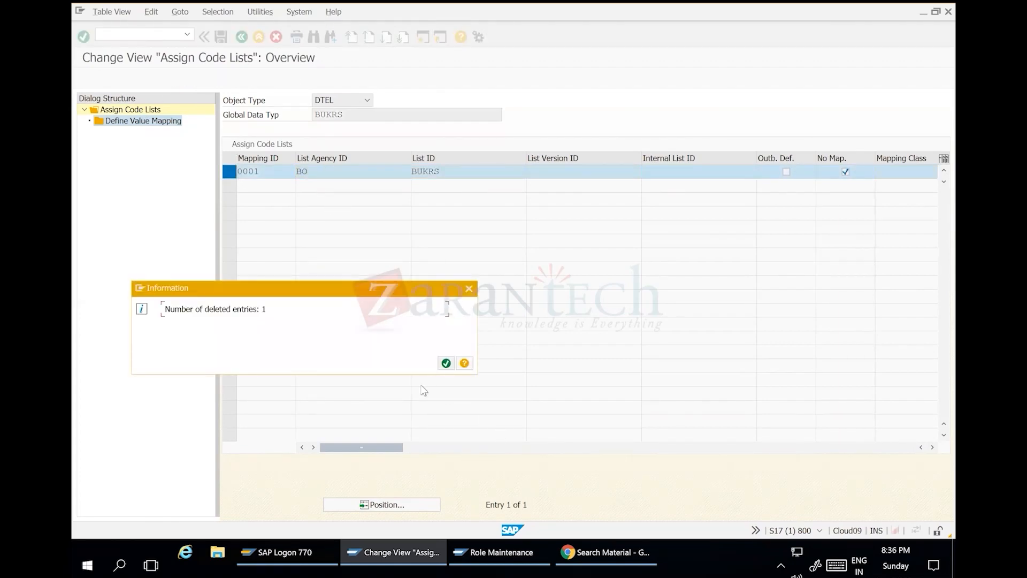
pyautogui.click(447, 364)
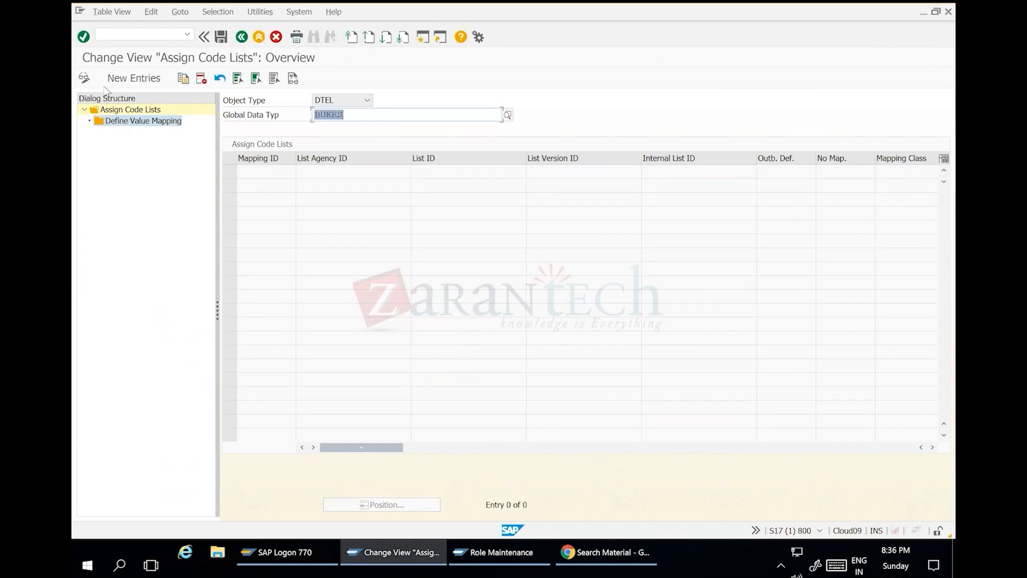
# Step: Add a new code list assignment for BUKRS with mapping ID 01, list agency ID 01 and list ID BUKRS
pyautogui.click(124, 79)
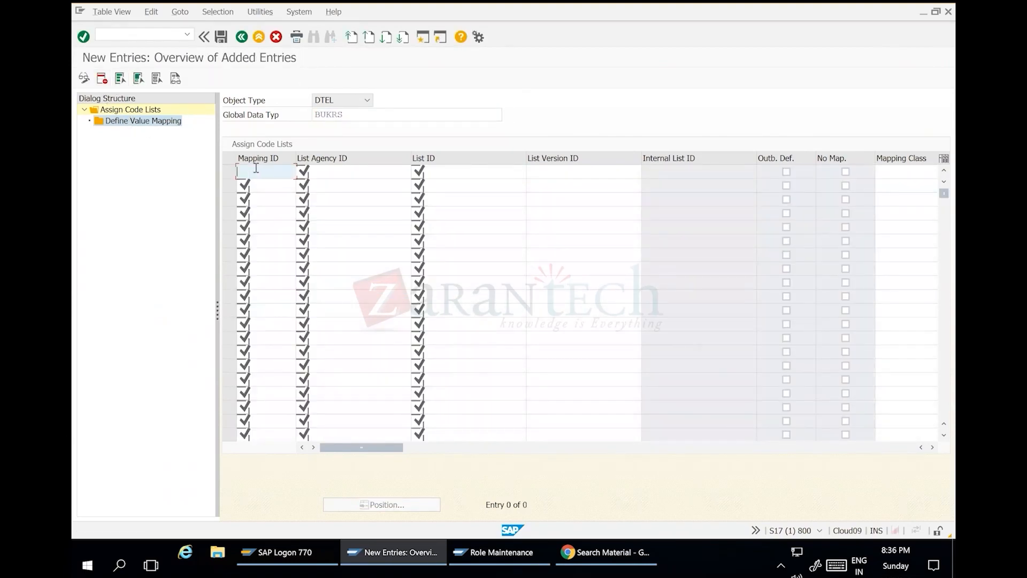
pyautogui.write('01')
pyautogui.press('Tab')
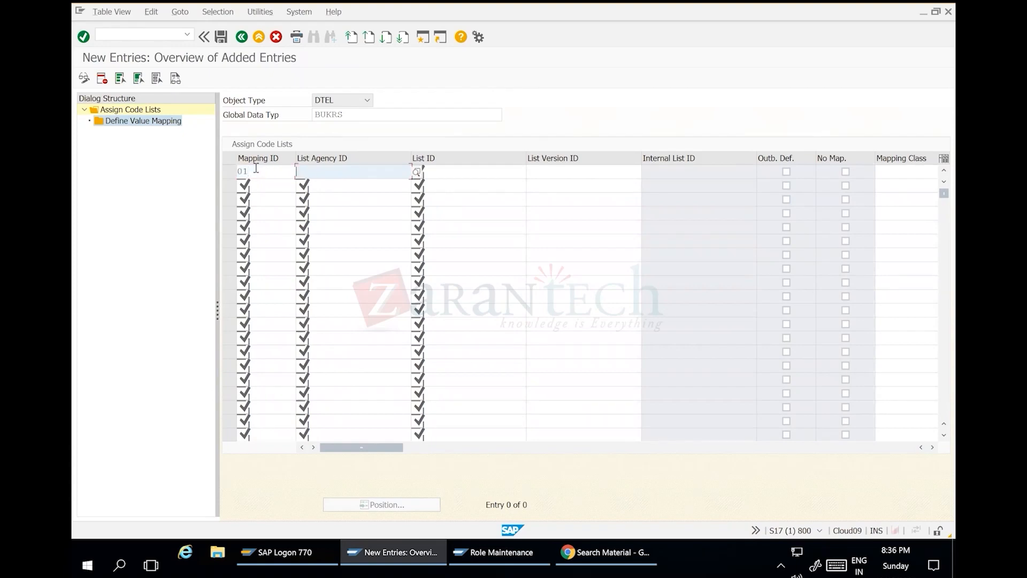
pyautogui.write('01')
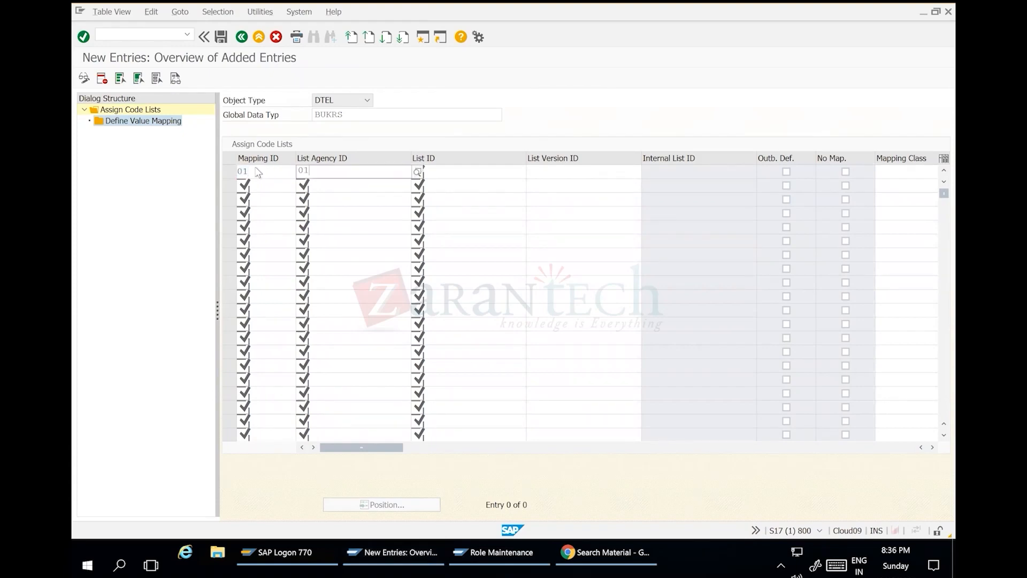
pyautogui.press('Return')
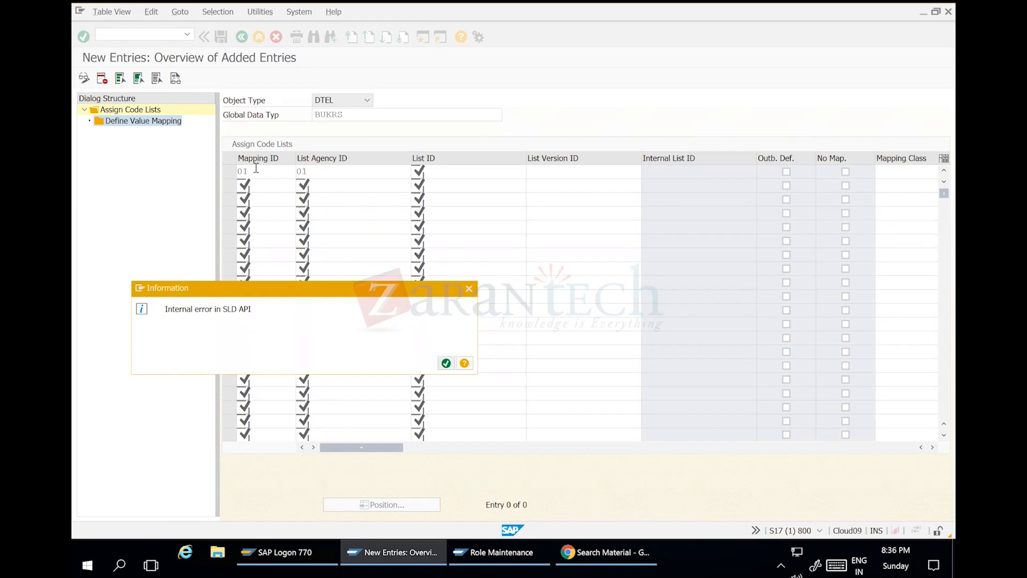
pyautogui.press('Return')
pyautogui.press('Tab')
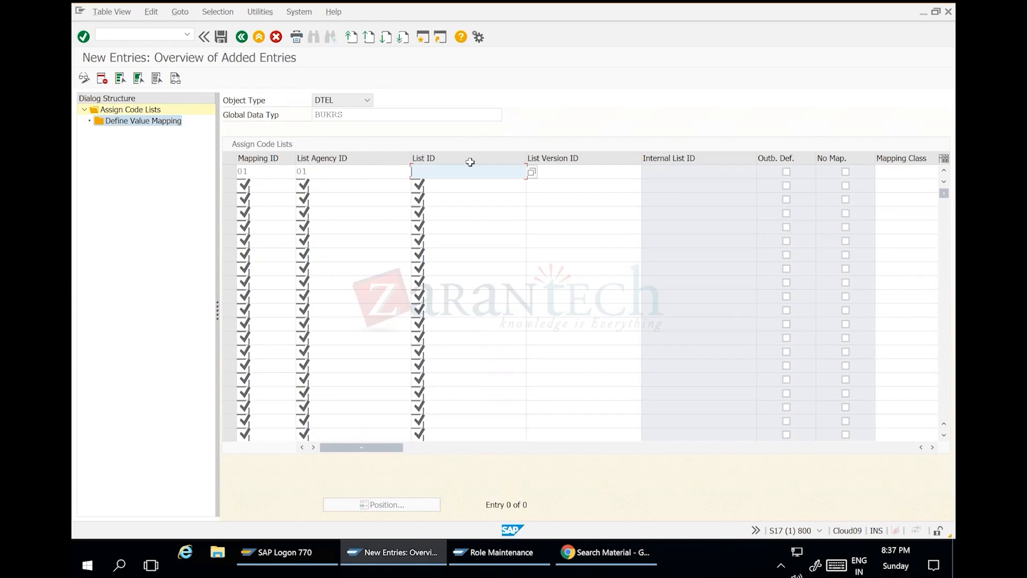
pyautogui.click(532, 172)
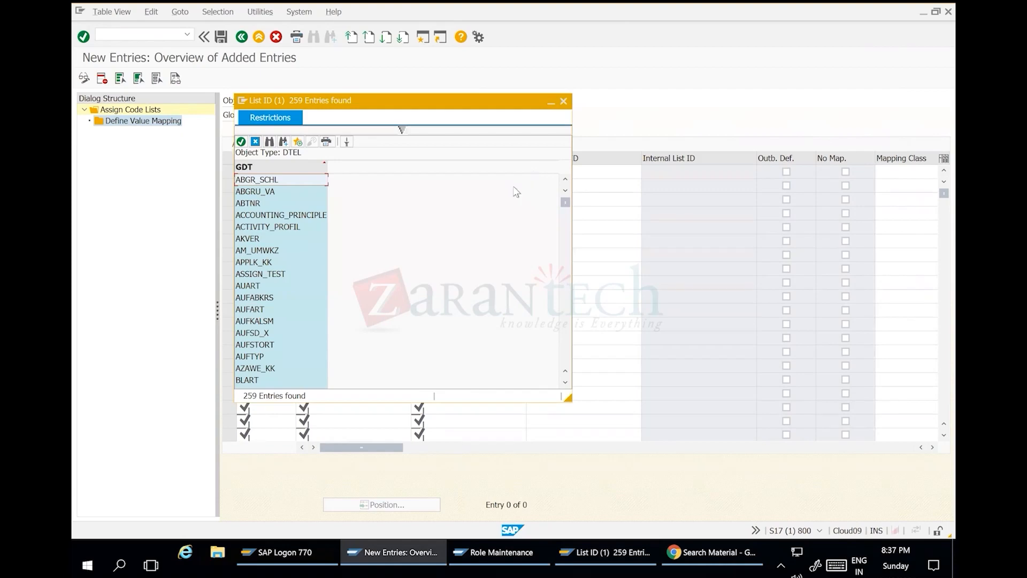
pyautogui.scroll(-3, 382, 297)
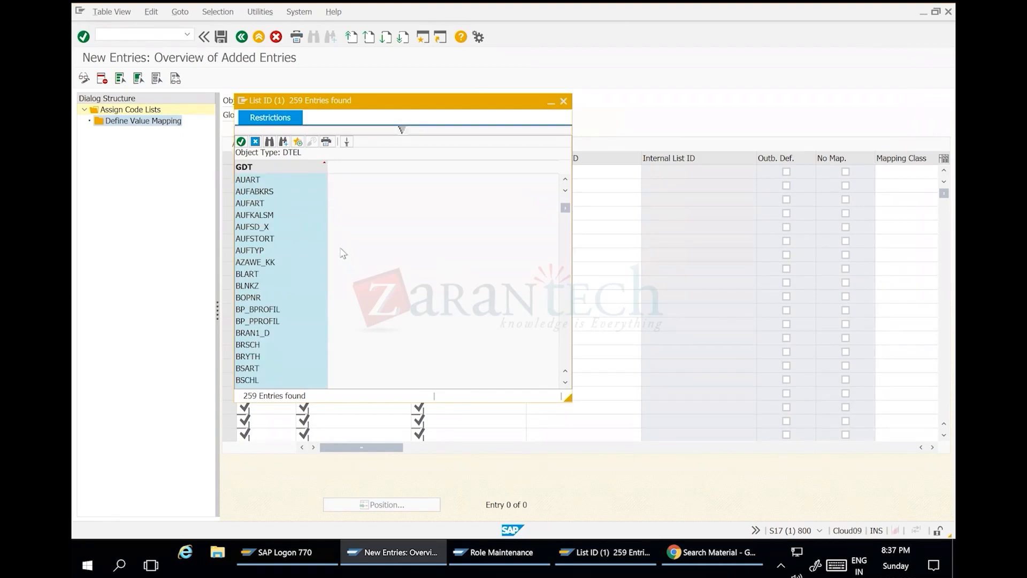
pyautogui.click(566, 104)
pyautogui.write('BUKRS')
pyautogui.press('Return')
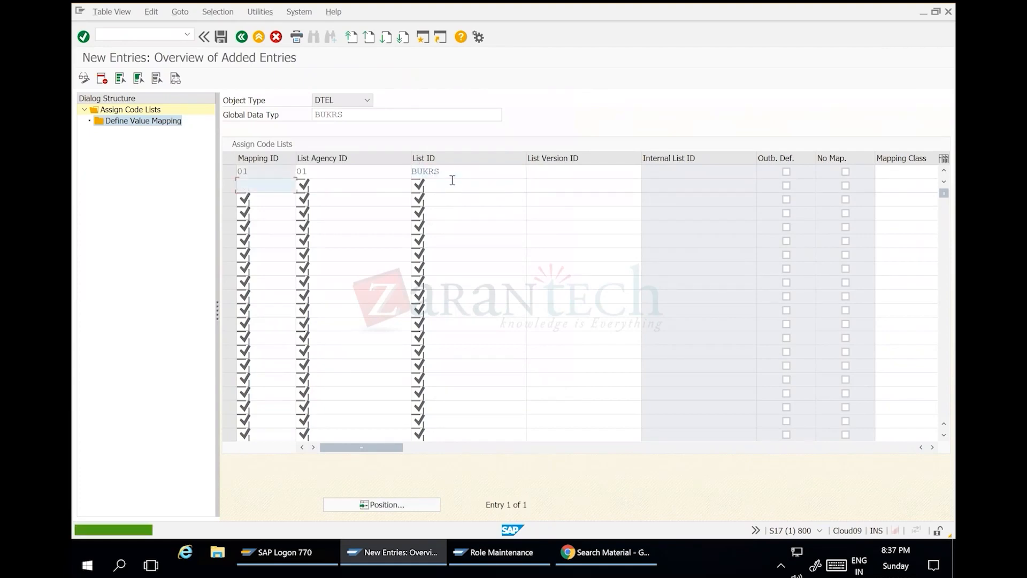
# Step: Open Define Value Mapping for mapping ID 01 and map internal code value 1010 to external code value X101
pyautogui.click(229, 170)
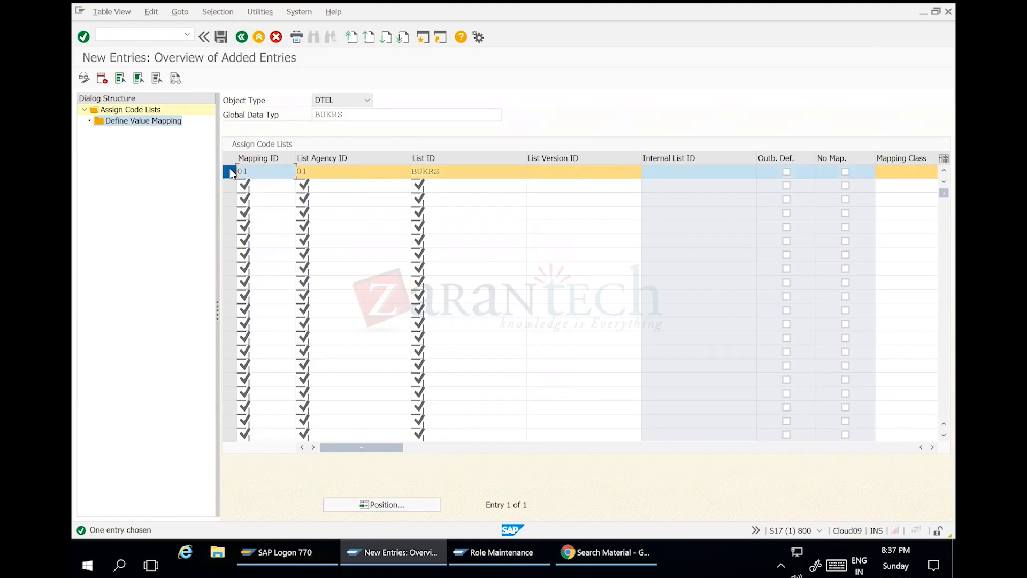
pyautogui.doubleClick(156, 122)
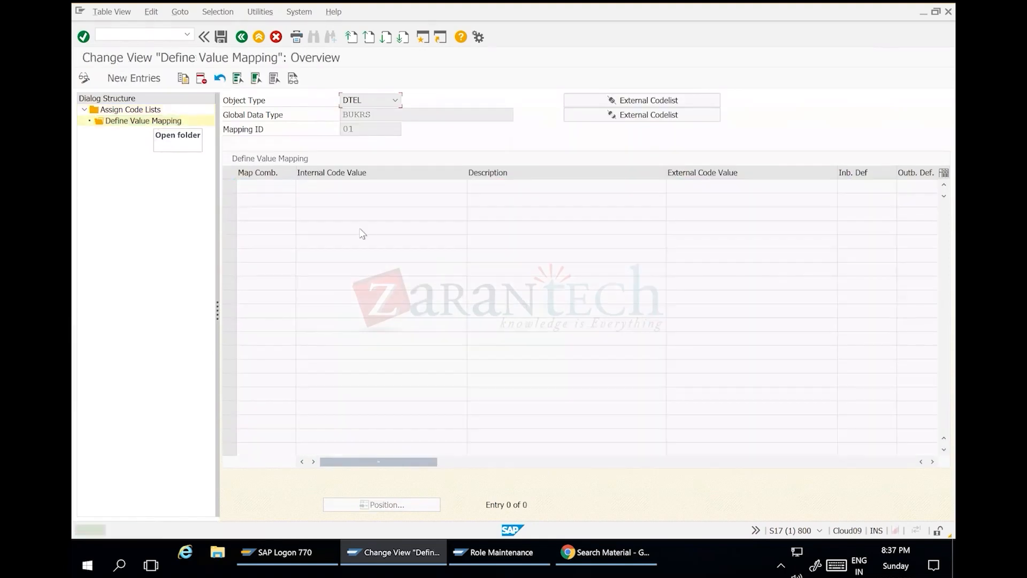
pyautogui.click(119, 79)
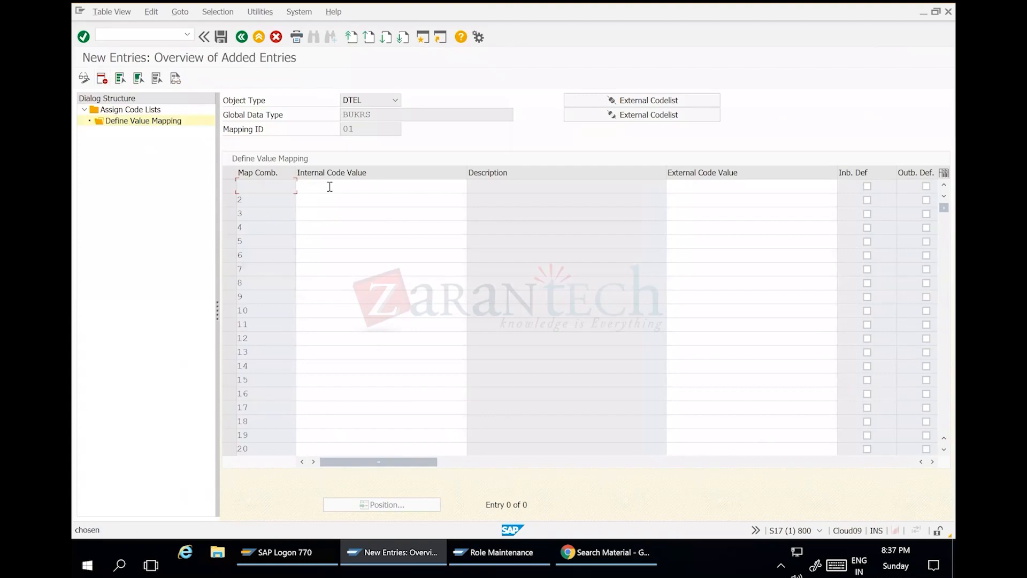
pyautogui.click(328, 186)
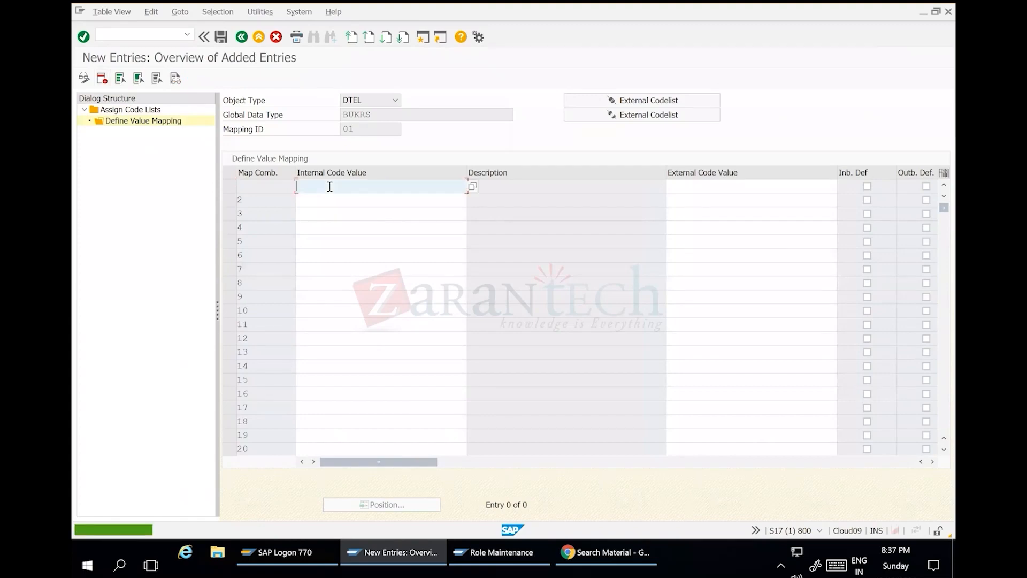
pyautogui.click(472, 187)
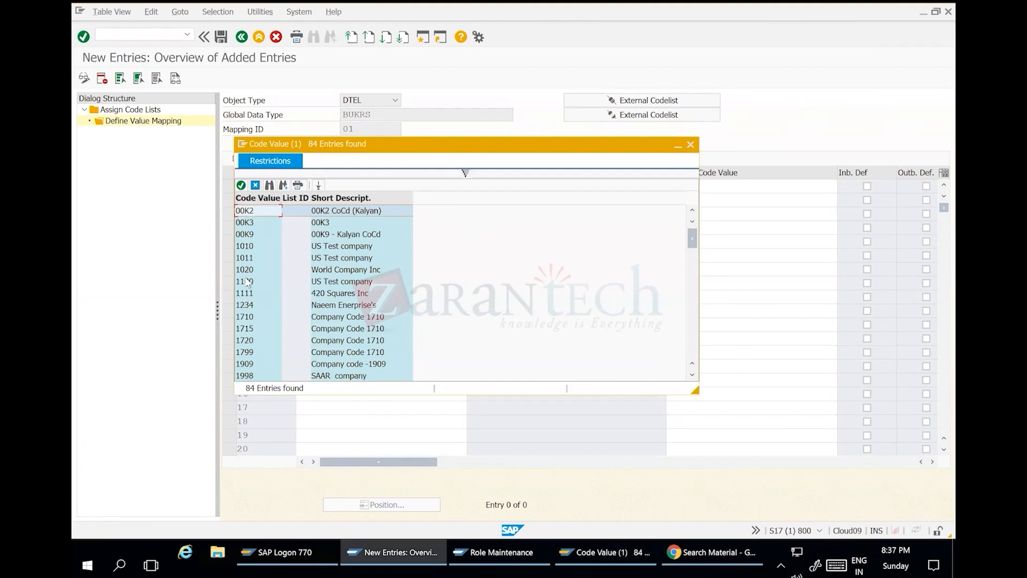
pyautogui.click(251, 245)
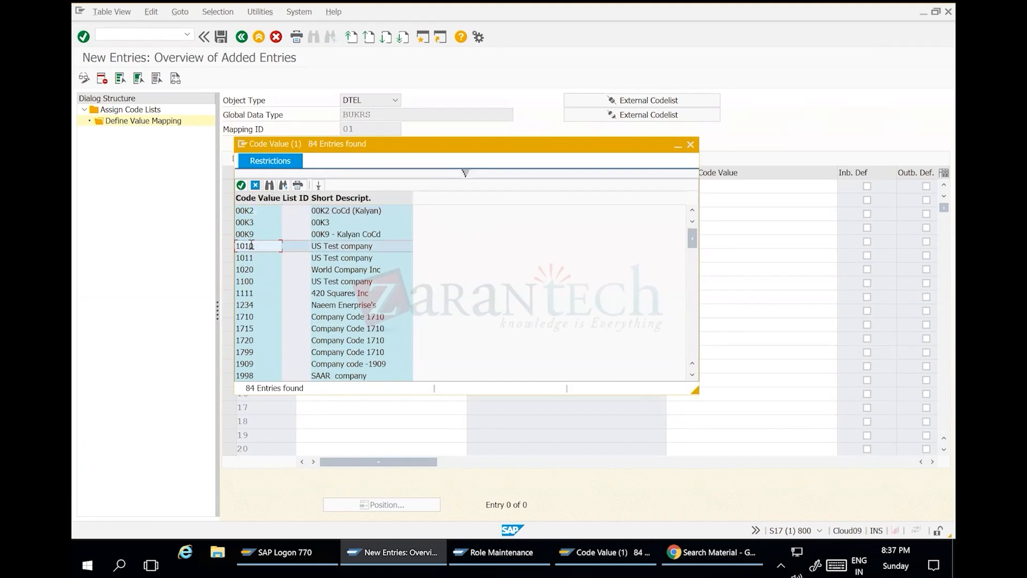
pyautogui.doubleClick(251, 245)
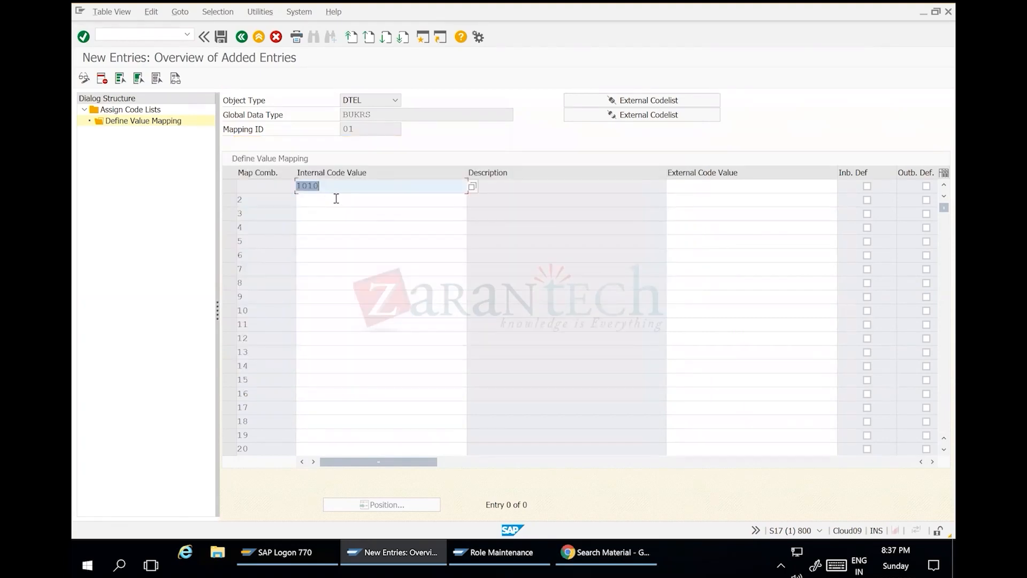
pyautogui.click(684, 187)
pyautogui.write('X101')
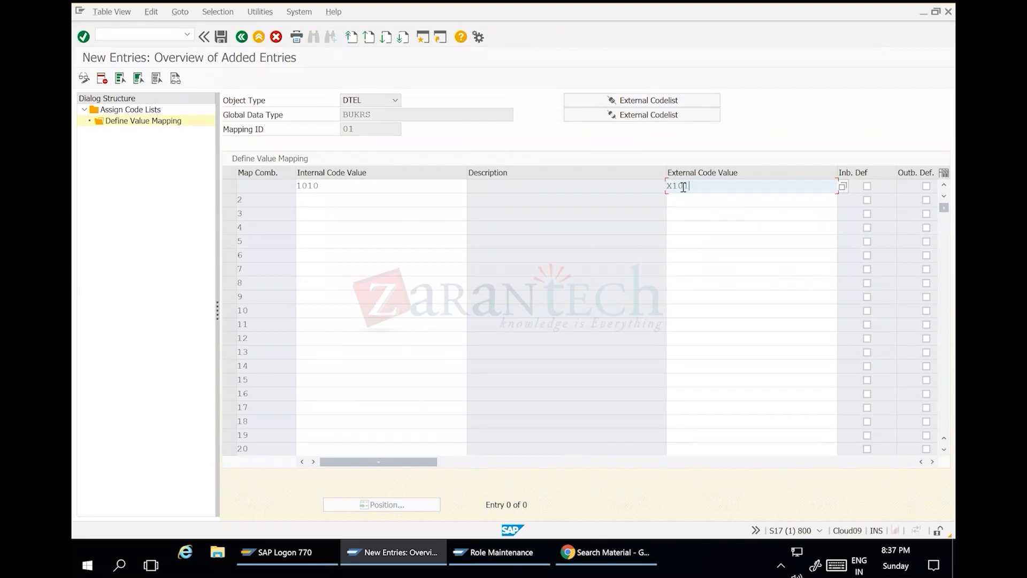
pyautogui.press('Return')
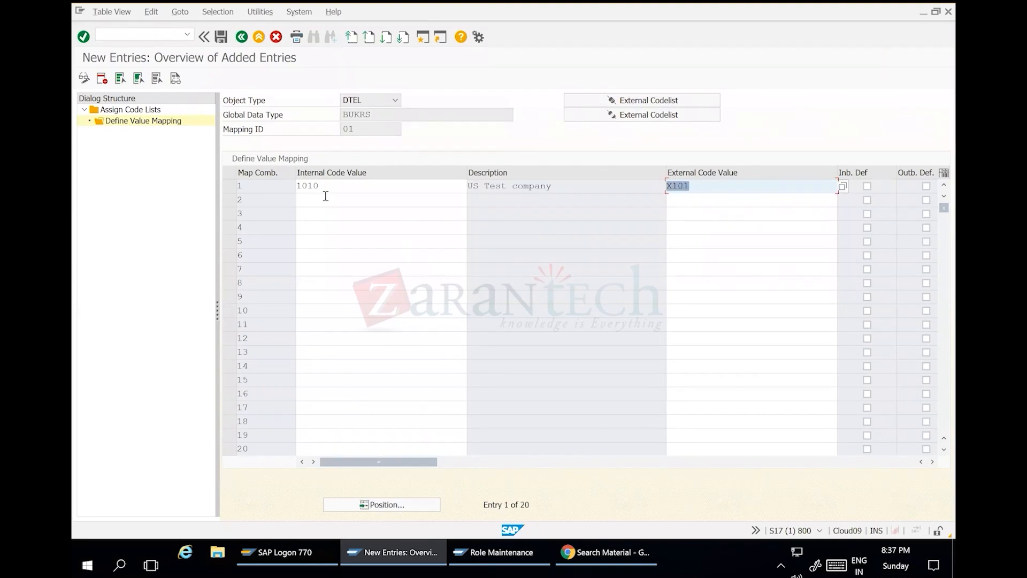
# Step: Review the internal and external code values of the first mapping combination, and return to the code list assignments
pyautogui.click(317, 201)
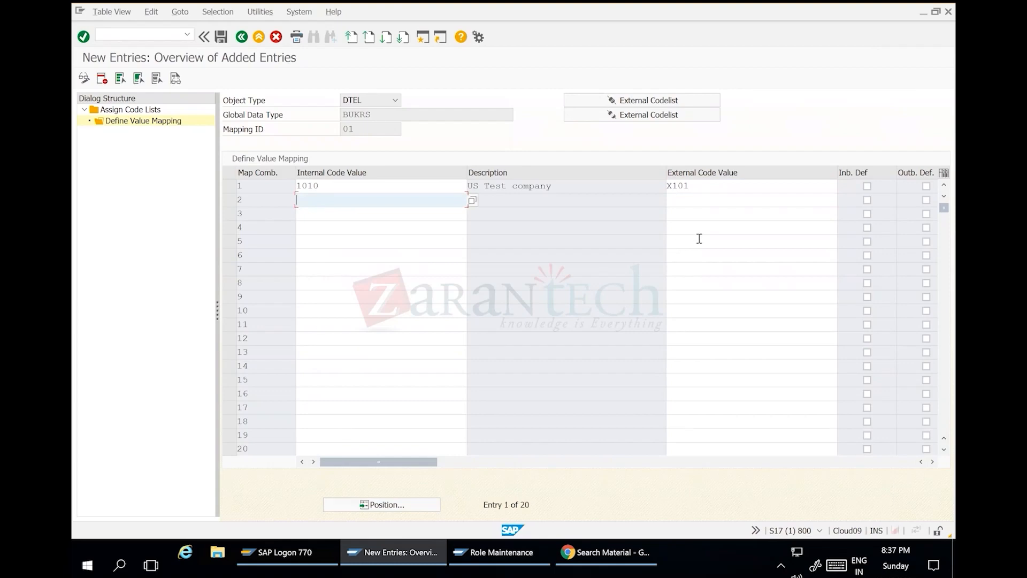
pyautogui.click(343, 188)
pyautogui.doubleClick(294, 187)
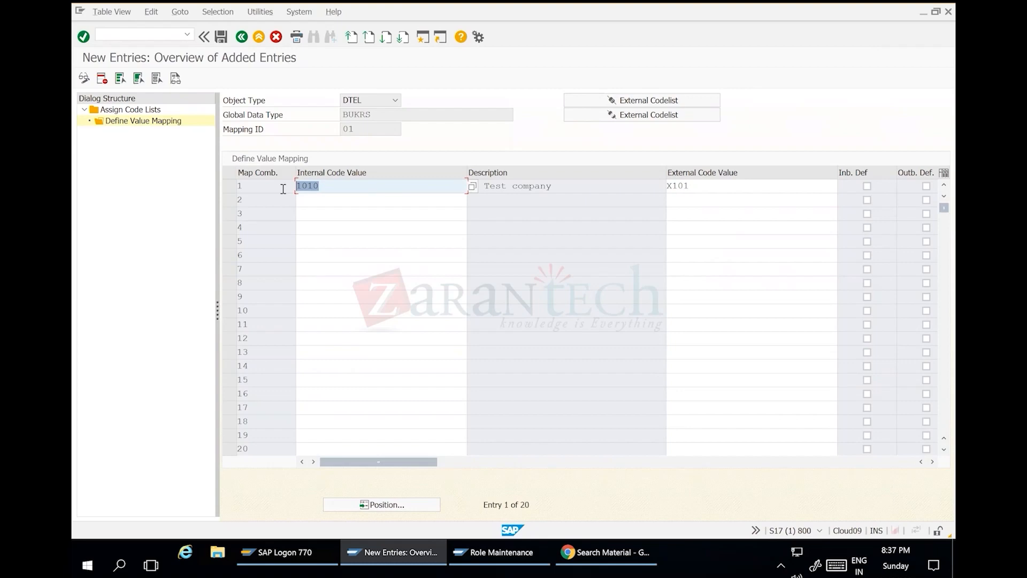
pyautogui.doubleClick(699, 185)
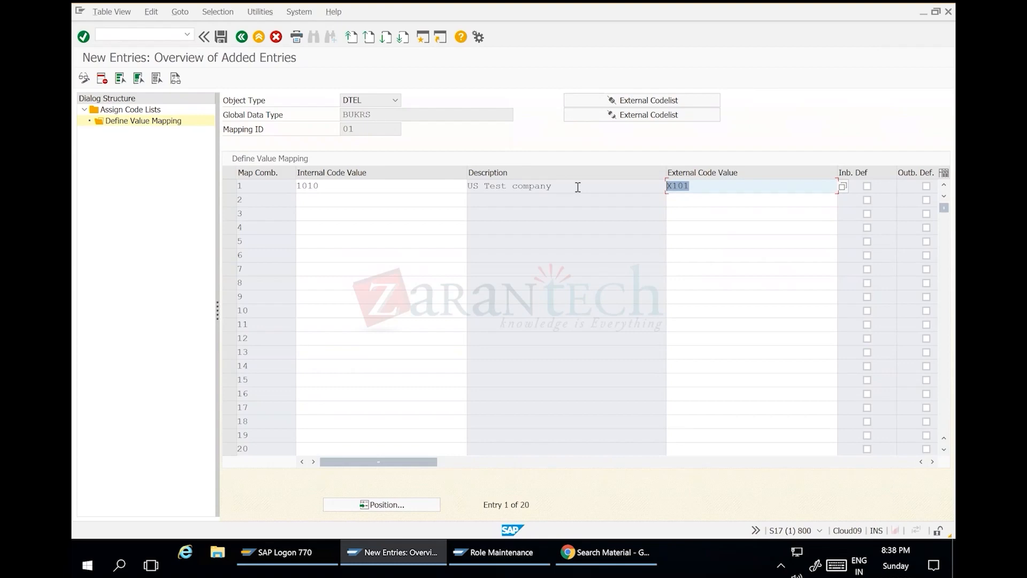
pyautogui.click(240, 38)
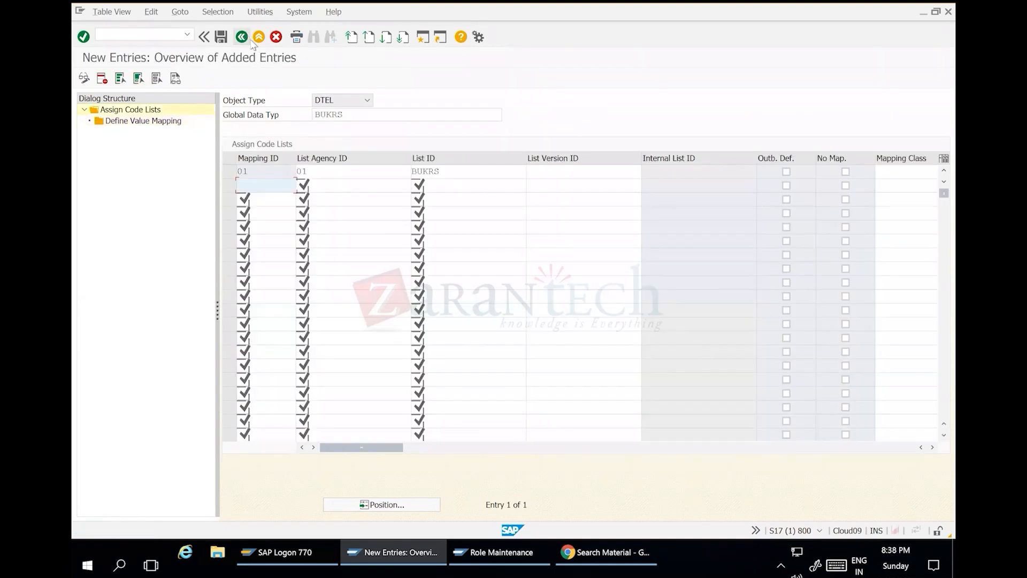
# Step: Select the mapping ID 01 entry and examine its list agency ID and list ID, including the possible agency values
pyautogui.click(229, 172)
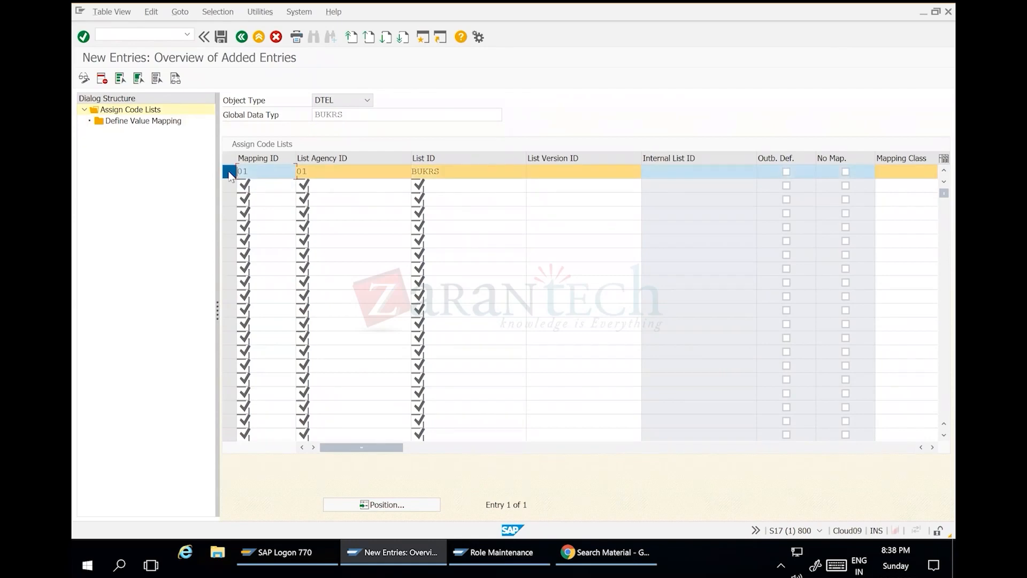
pyautogui.click(272, 189)
pyautogui.click(352, 174)
pyautogui.click(414, 173)
pyautogui.press('Return')
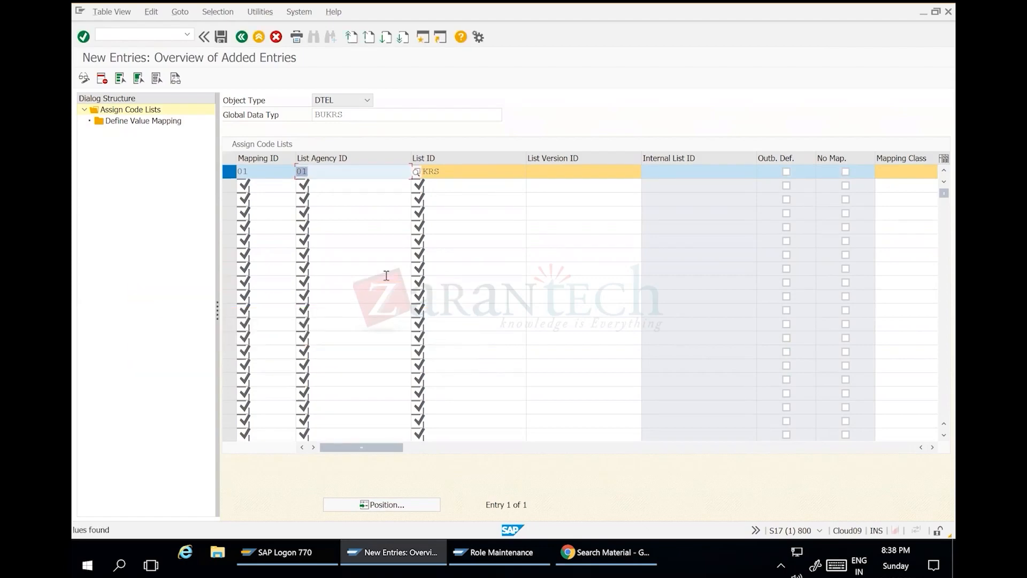
pyautogui.click(469, 172)
pyautogui.click(389, 172)
pyautogui.click(462, 172)
pyautogui.click(324, 177)
# Step: Save the BUKRS code list assignment and return to the IMG structure
pyautogui.click(221, 38)
pyautogui.click(221, 38)
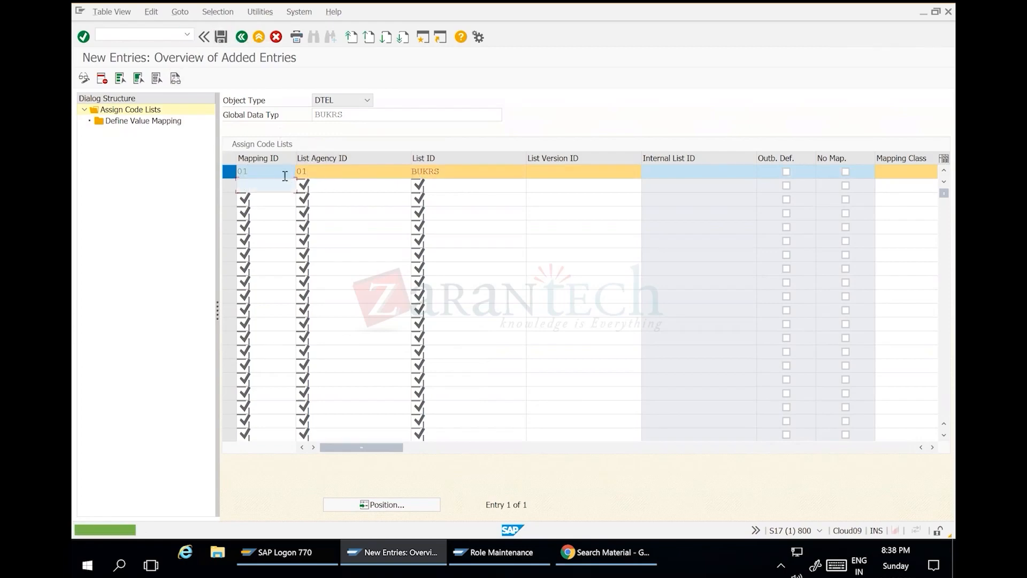
pyautogui.click(241, 37)
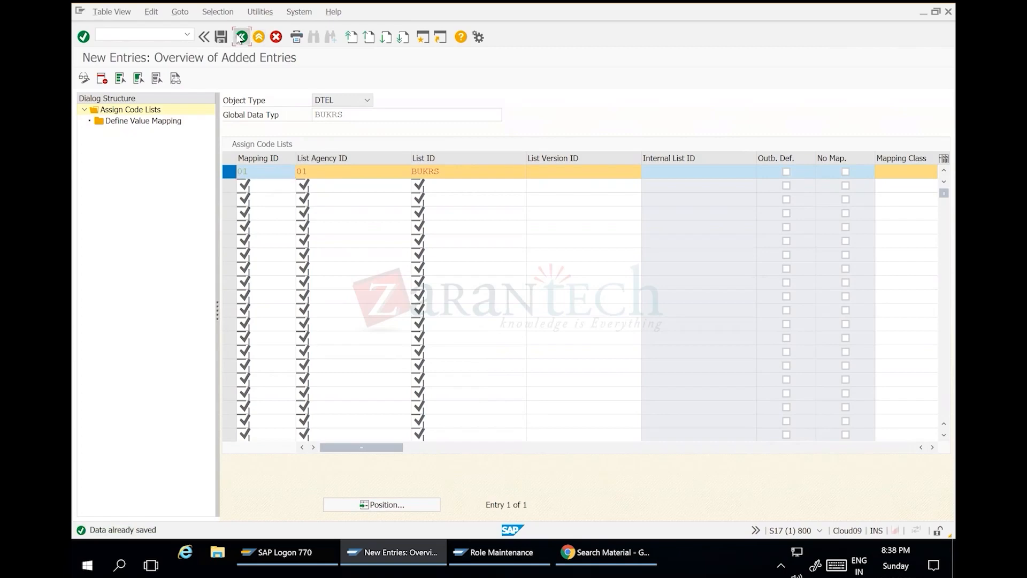
pyautogui.click(241, 37)
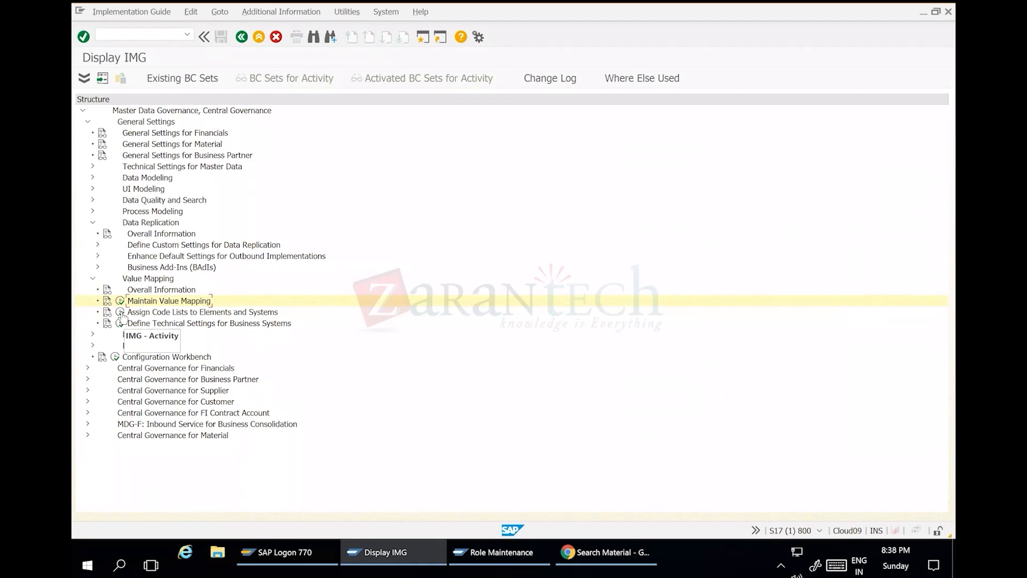
# Step: Open Assign Code Lists to Elements and Systems and select the BUKRS entry of business system BO
pyautogui.click(120, 313)
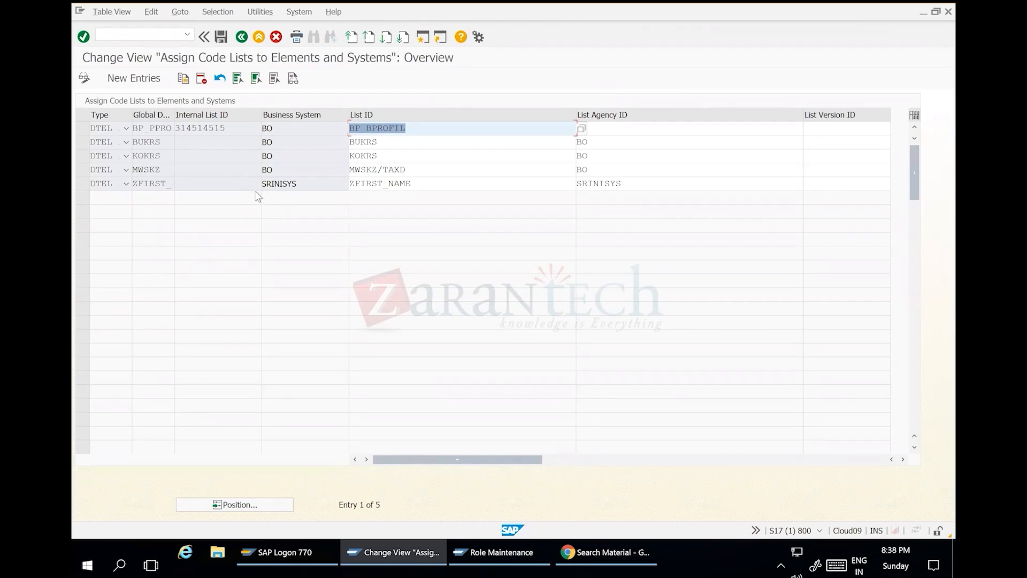
pyautogui.click(319, 183)
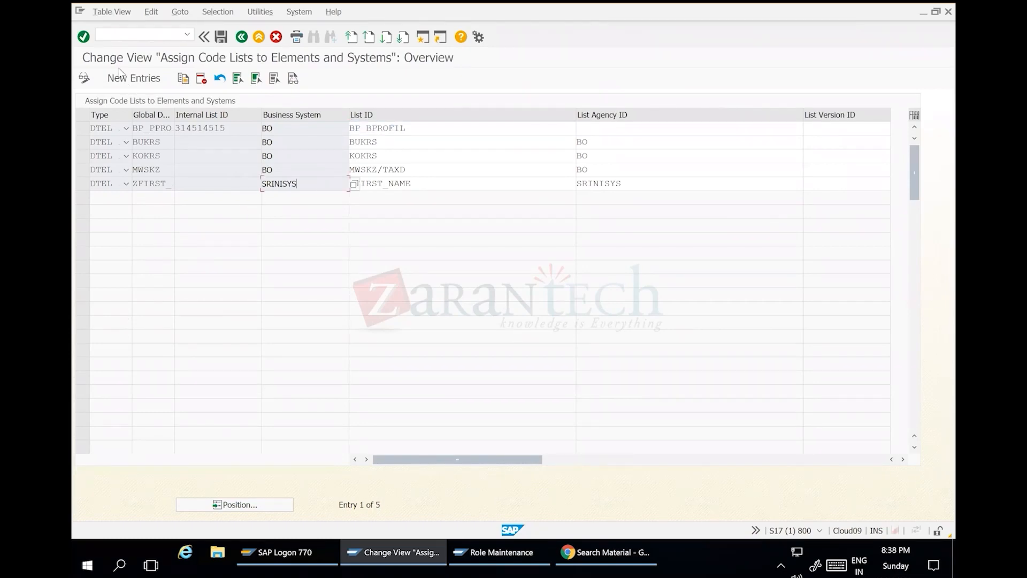
pyautogui.click(83, 143)
pyautogui.press('Tab')
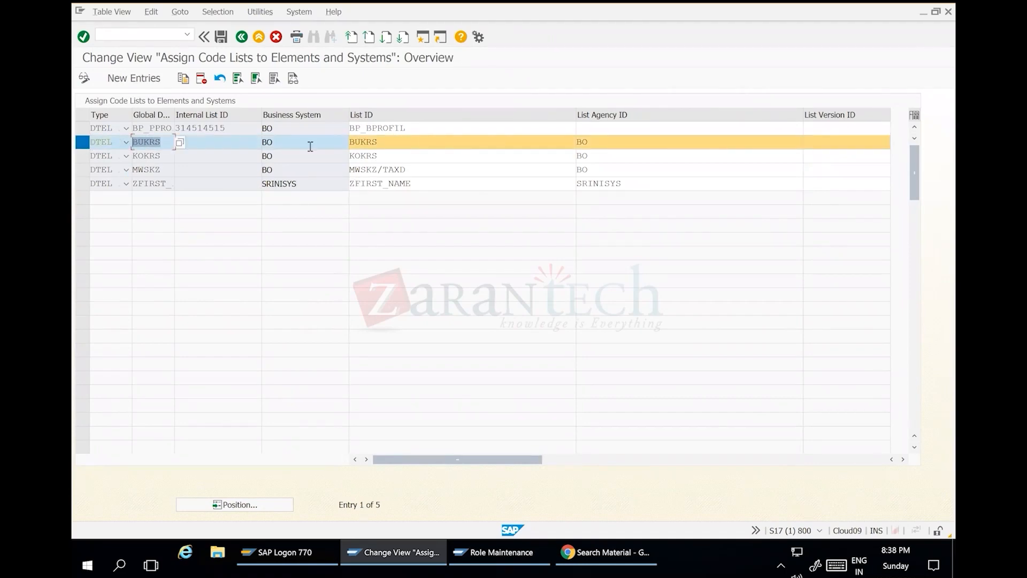
# Step: Look up the available business systems for the BUKRS entry of system BO, and delete that entry
pyautogui.press('Tab')
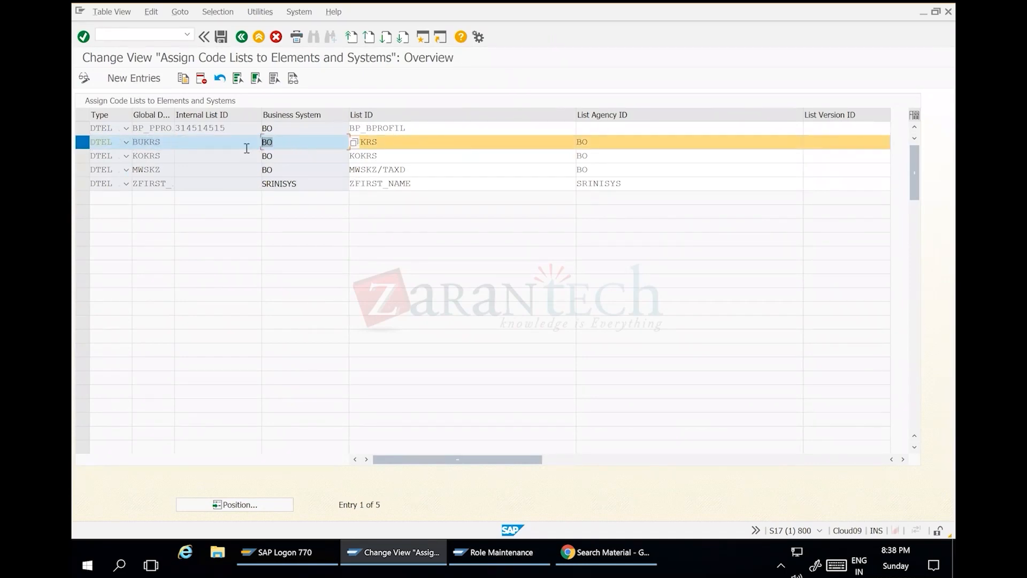
pyautogui.click(353, 142)
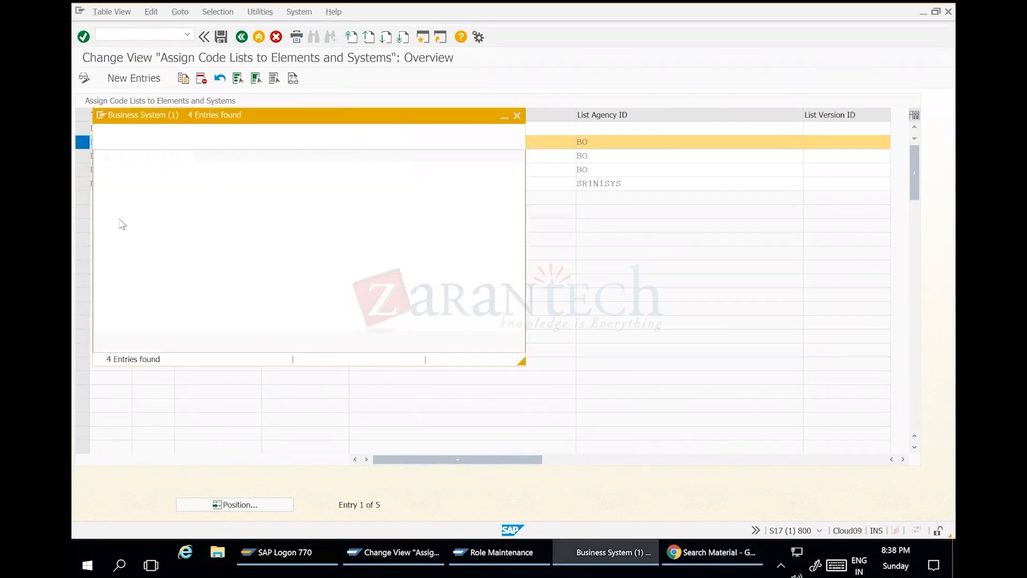
pyautogui.press('Escape')
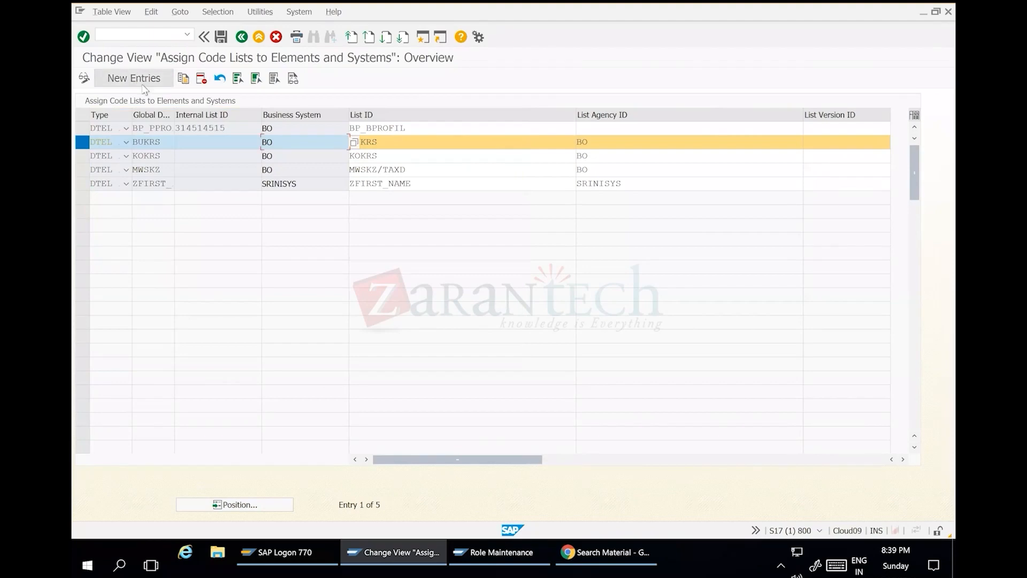
pyautogui.click(202, 79)
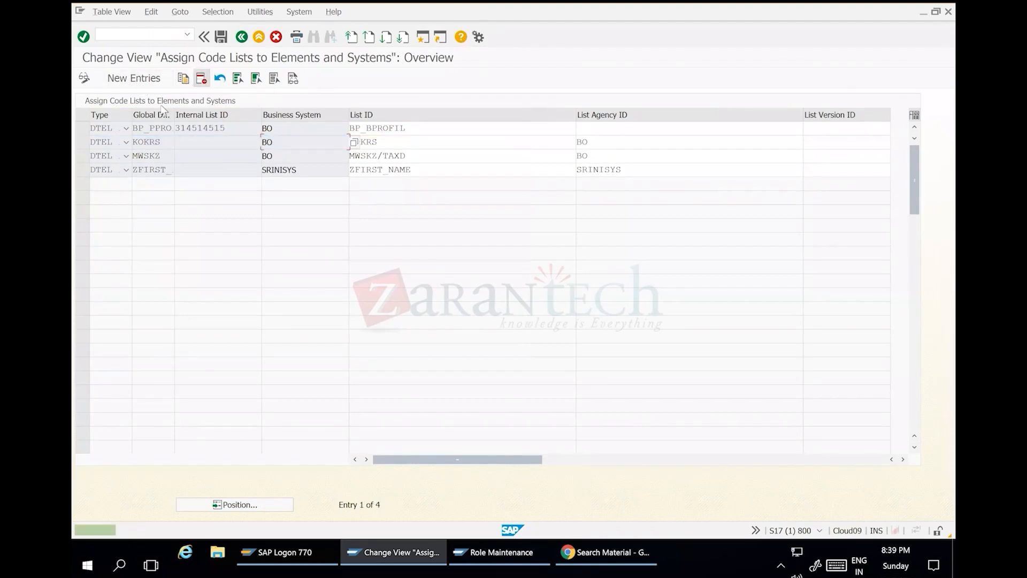
# Step: Start a new code list assignment with type DTEL and global data type BUKRS
pyautogui.click(120, 80)
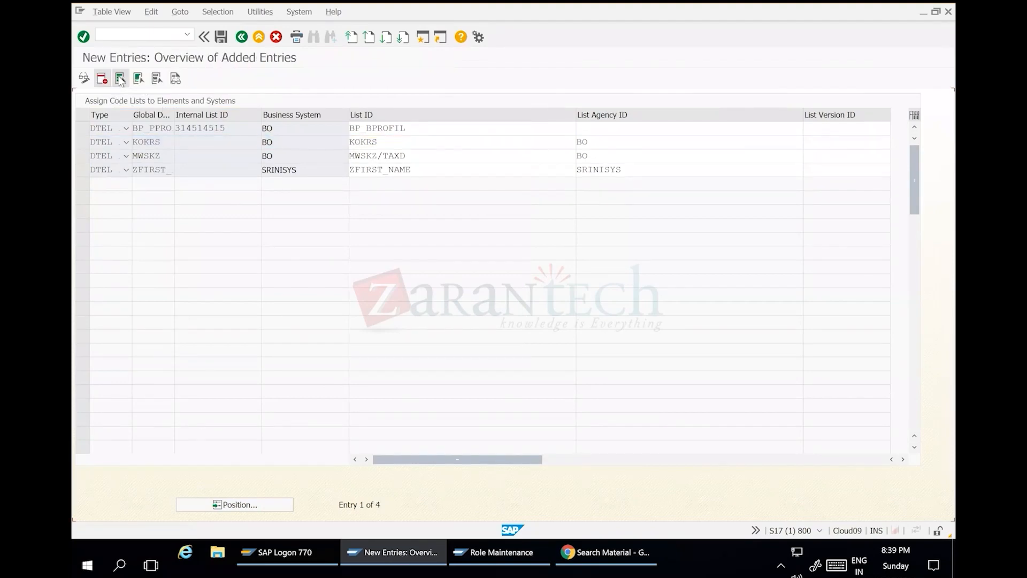
pyautogui.click(126, 128)
pyautogui.click(111, 138)
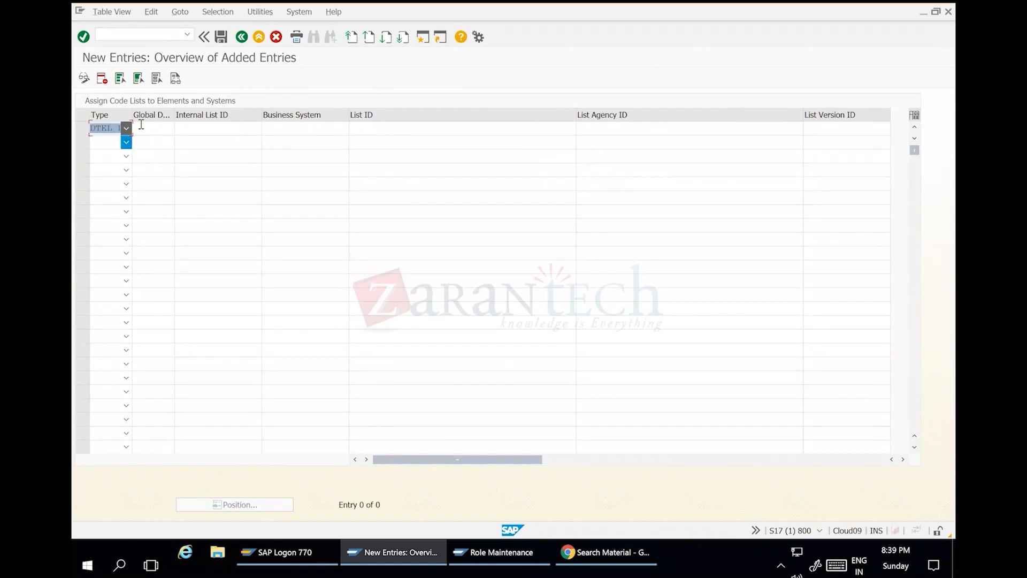
pyautogui.click(143, 129)
pyautogui.click(179, 129)
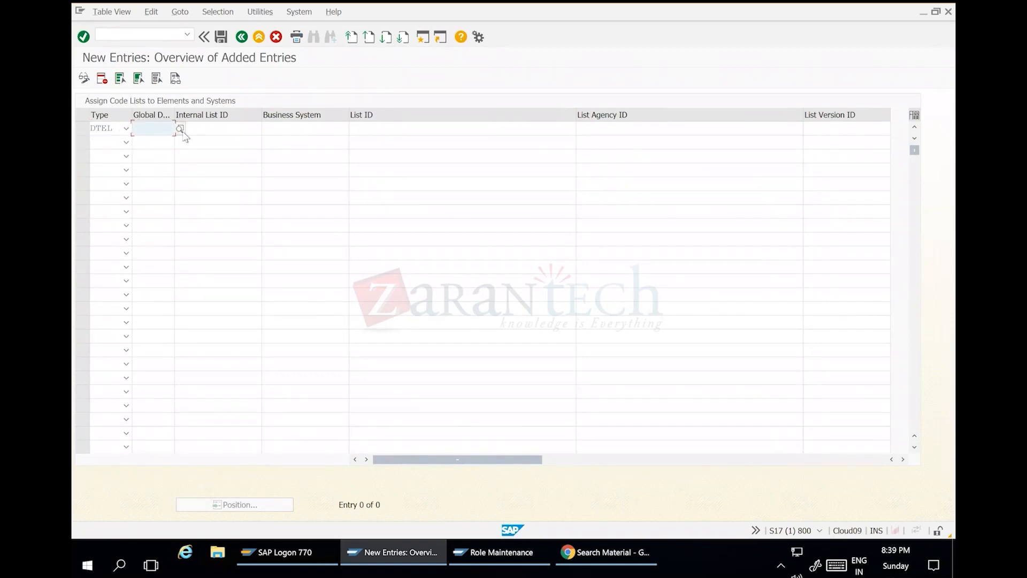
pyautogui.click(411, 101)
pyautogui.write('BUK')
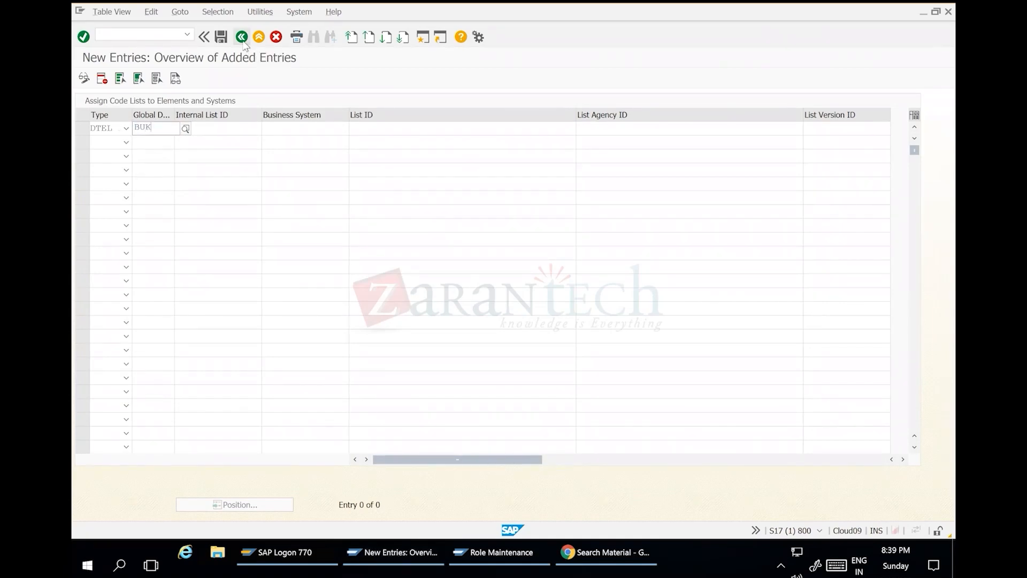
pyautogui.click(147, 153)
# Step: Give the new BUKRS assignment internal list ID 01, business system TARGET1 and list ID 01
pyautogui.click(210, 130)
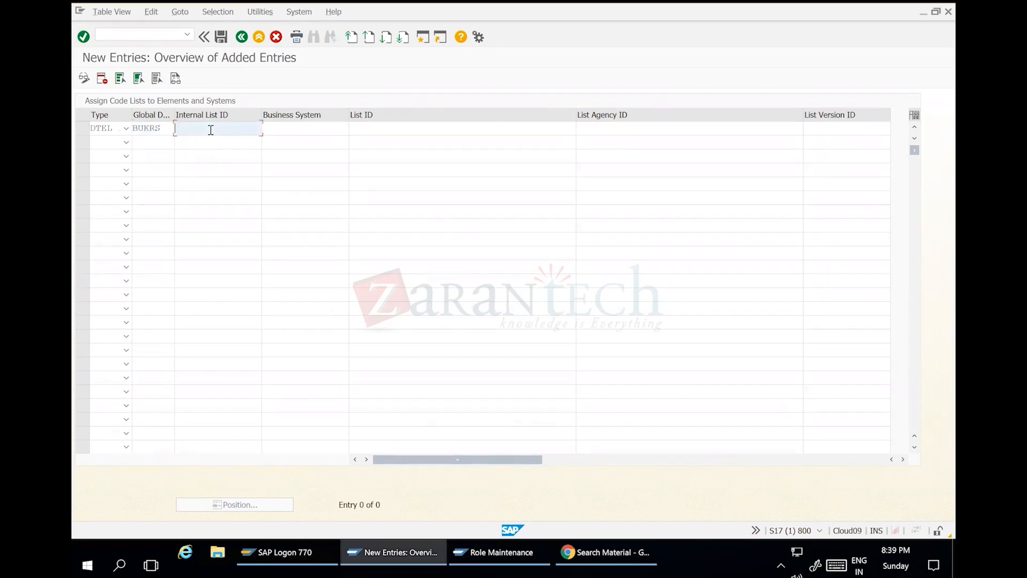
pyautogui.write('01')
pyautogui.press('Tab')
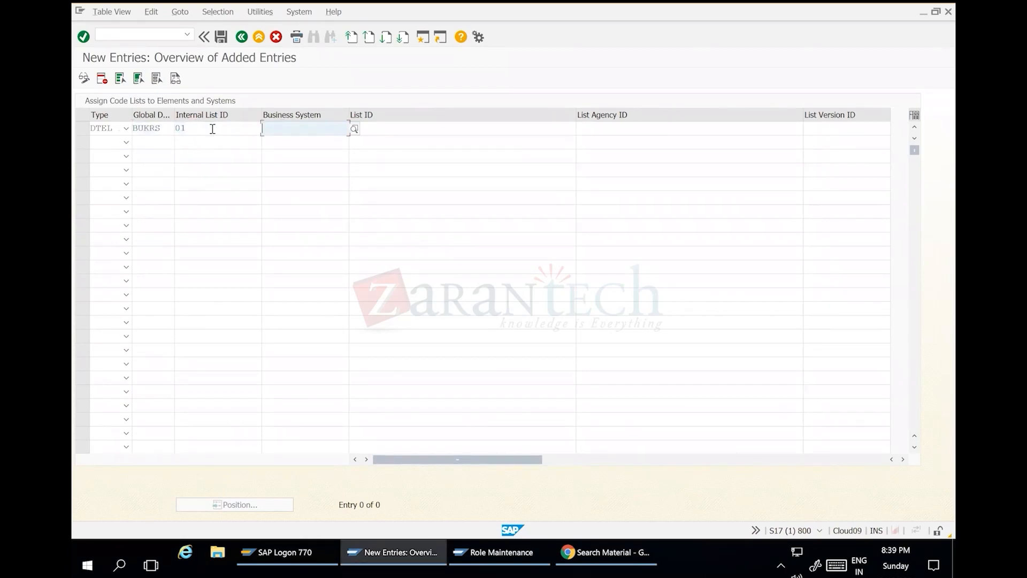
pyautogui.click(354, 130)
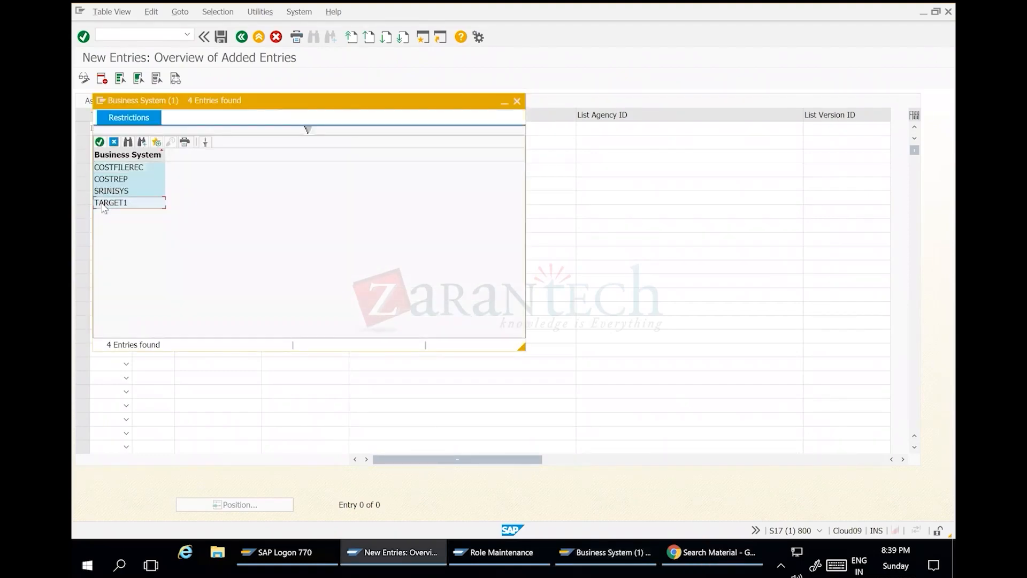
pyautogui.doubleClick(103, 203)
pyautogui.click(377, 128)
pyautogui.write('01')
pyautogui.press('Return')
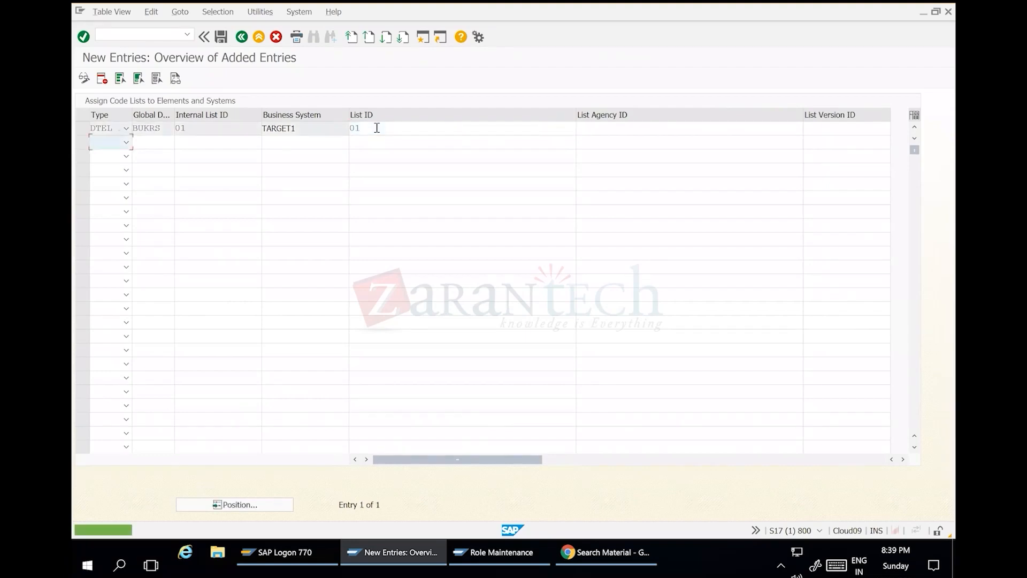
# Step: Review the data type, business system and list ID of the new BUKRS entry, save it, and return to the IMG structure
pyautogui.moveTo(380, 127); pyautogui.dragTo(333, 138)
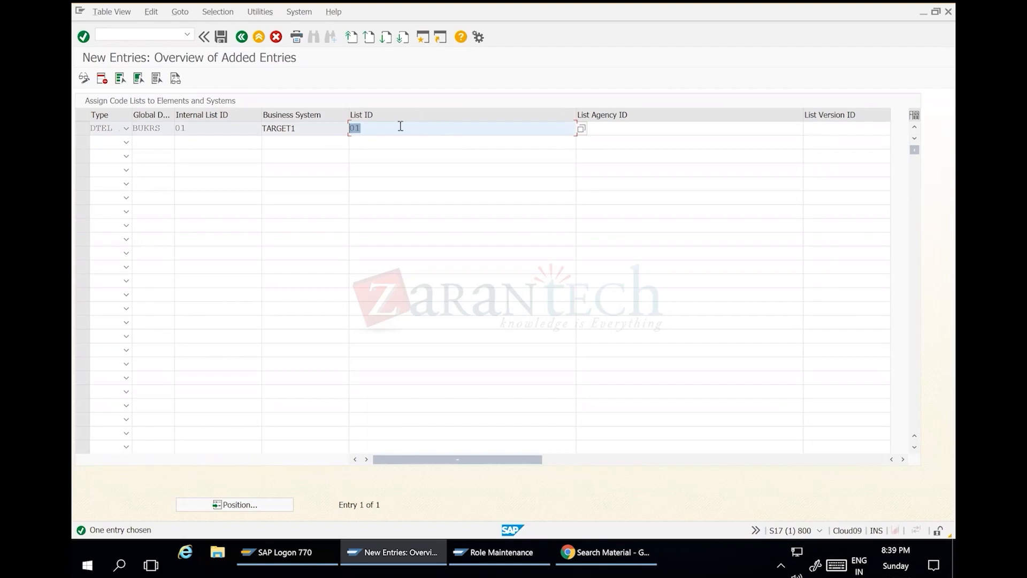
pyautogui.moveTo(297, 127); pyautogui.dragTo(230, 119)
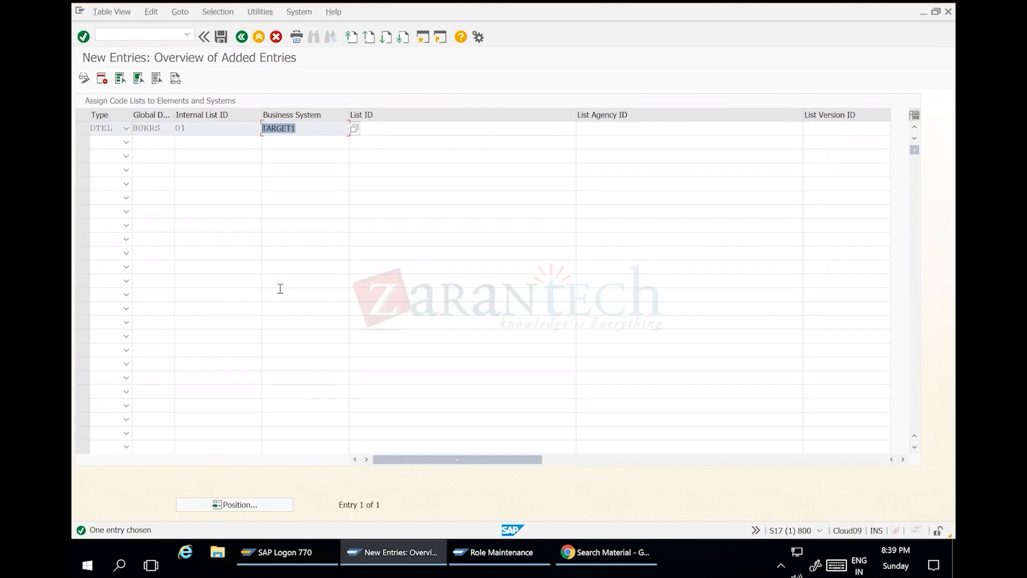
pyautogui.moveTo(302, 129); pyautogui.dragTo(238, 140)
pyautogui.click(163, 129)
pyautogui.doubleClick(127, 129)
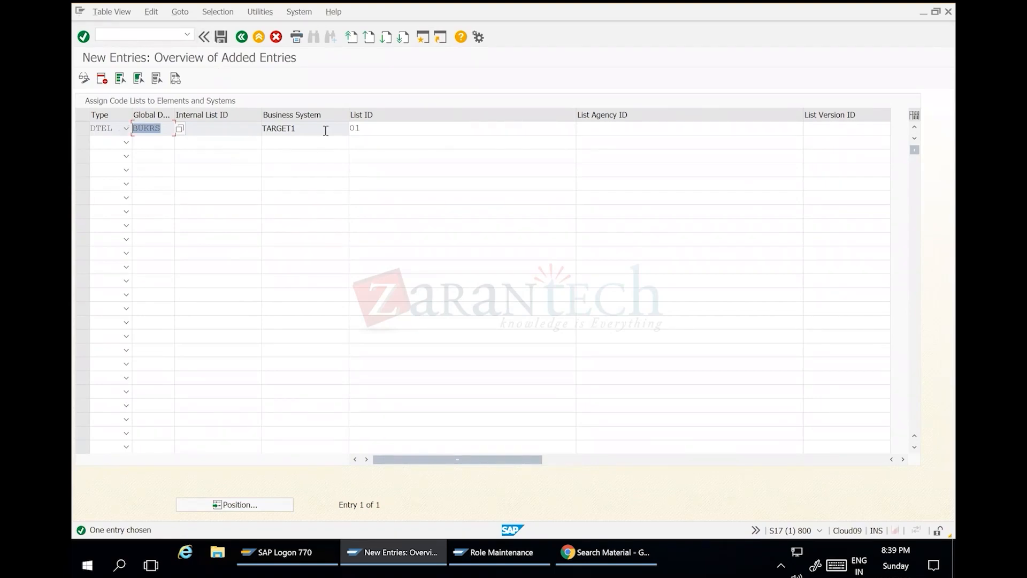
pyautogui.doubleClick(305, 133)
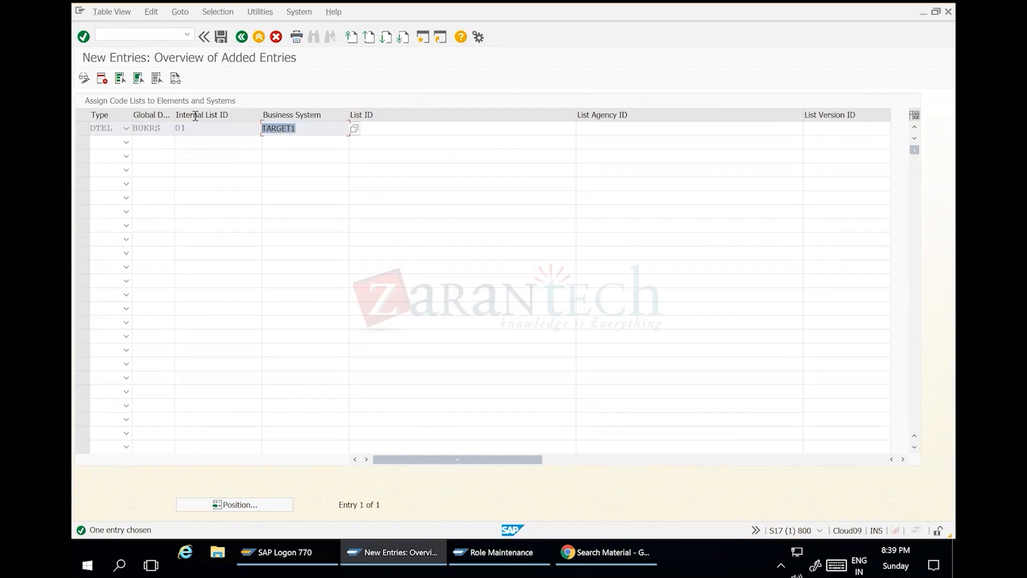
pyautogui.moveTo(379, 129); pyautogui.dragTo(292, 139)
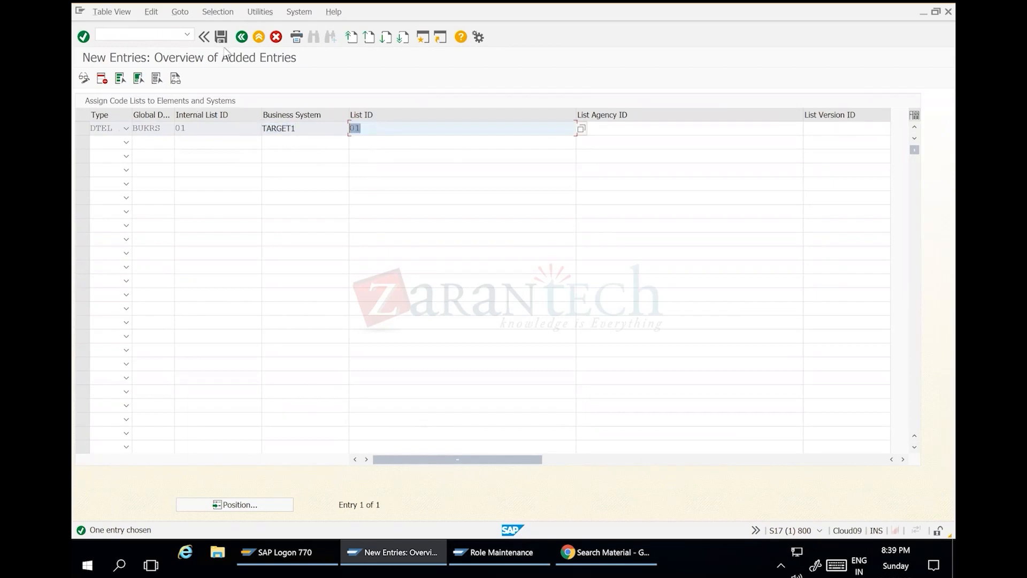
pyautogui.click(242, 39)
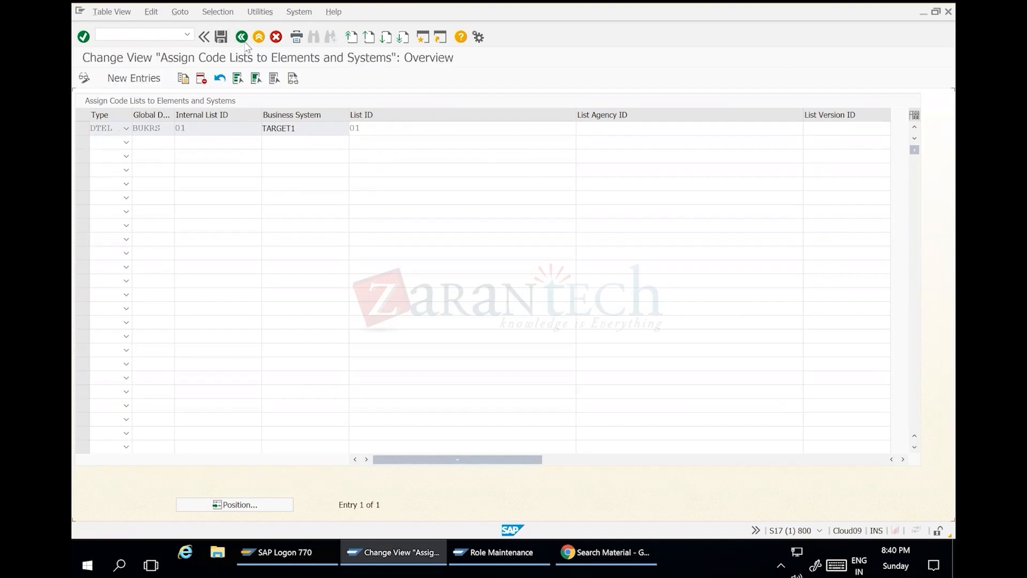
pyautogui.click(242, 38)
# Step: Open Maintain Value Mapping and display the code lists assigned to the BUKRS global data type
pyautogui.click(120, 301)
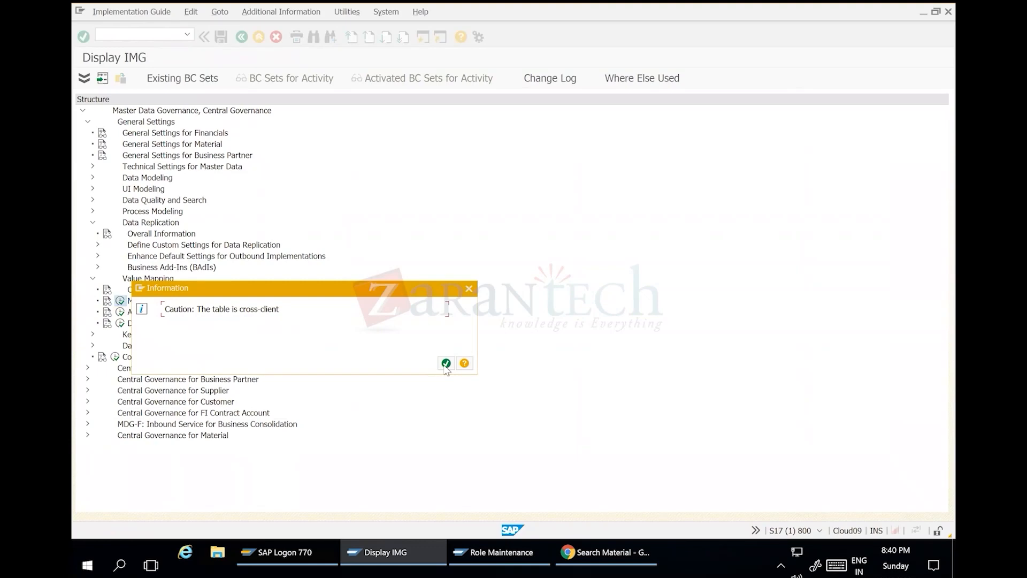
pyautogui.click(446, 365)
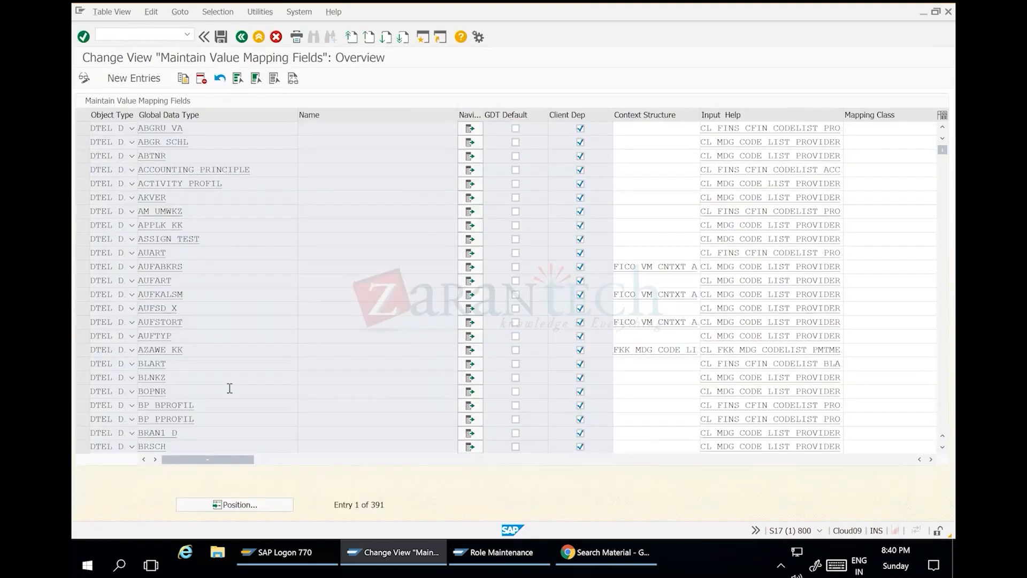
pyautogui.scroll(-3, 230, 388)
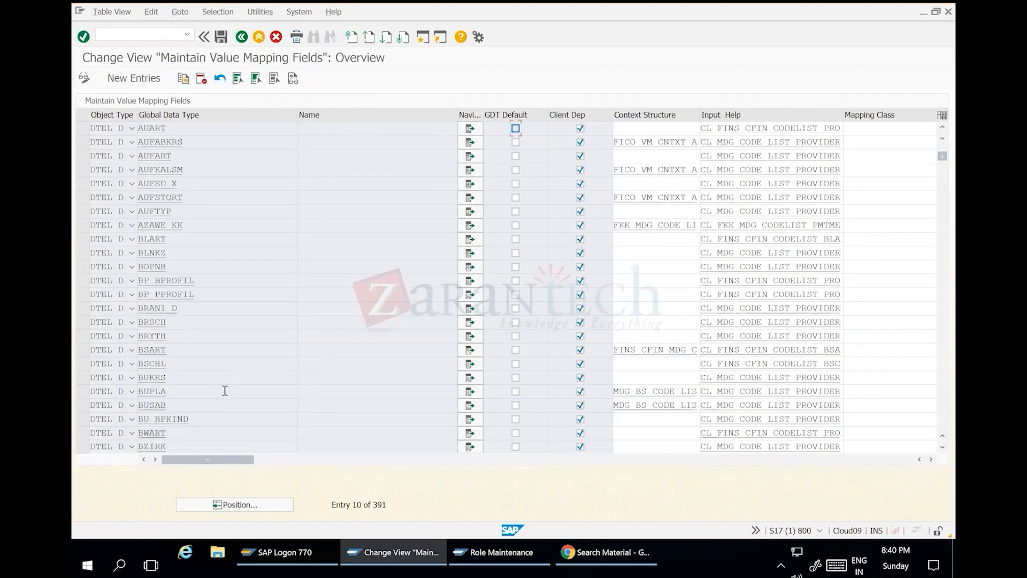
pyautogui.click(79, 377)
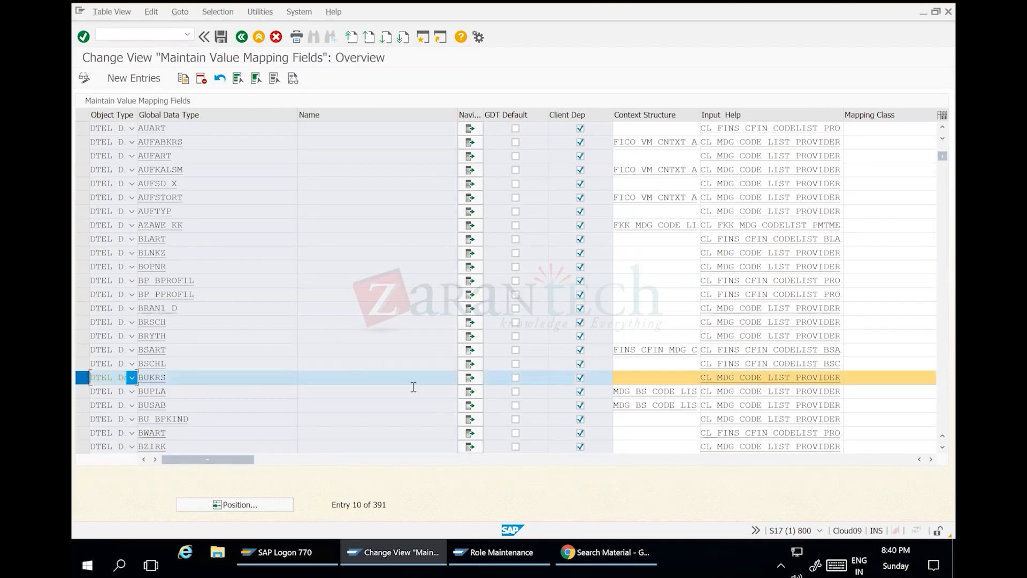
pyautogui.click(470, 378)
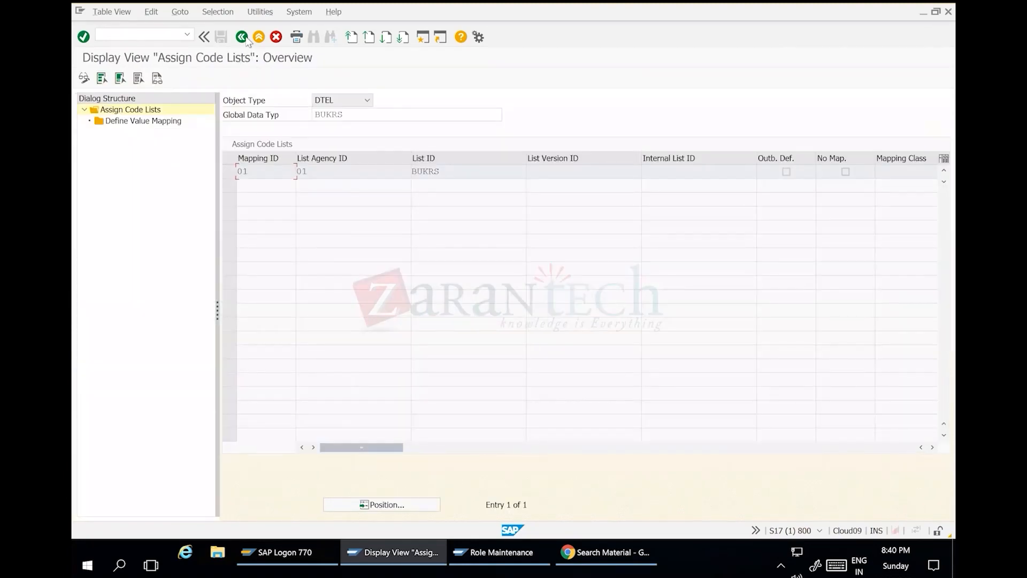
# Step: Review the list agency ID and the internal and external code values of mapping ID 01, and return to the IMG structure
pyautogui.click(230, 171)
pyautogui.moveTo(309, 171); pyautogui.dragTo(267, 170)
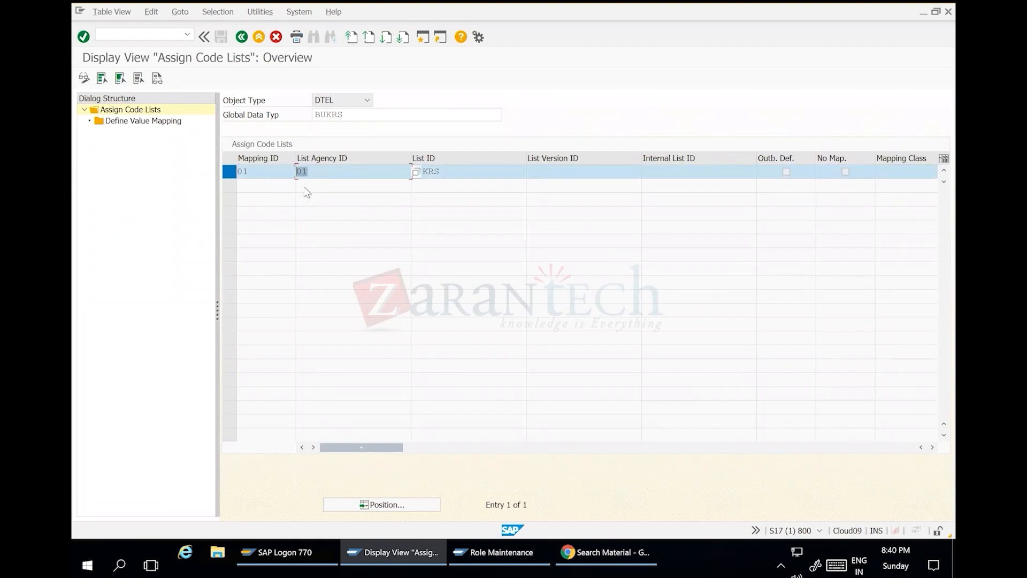
pyautogui.doubleClick(155, 121)
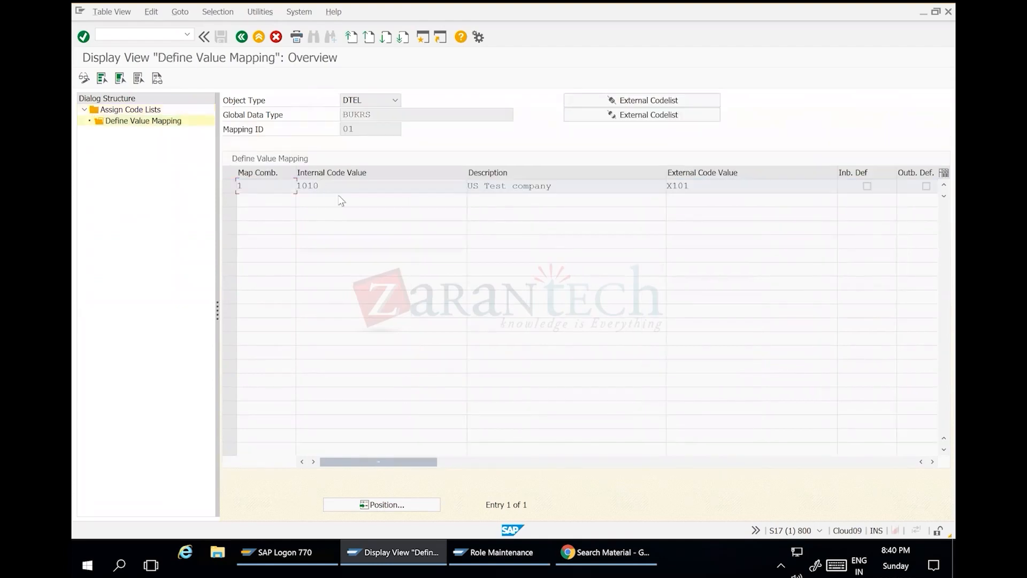
pyautogui.doubleClick(325, 187)
pyautogui.click(698, 190)
pyautogui.moveTo(537, 197); pyautogui.dragTo(541, 202)
pyautogui.moveTo(358, 132); pyautogui.dragTo(320, 122)
pyautogui.click(256, 40)
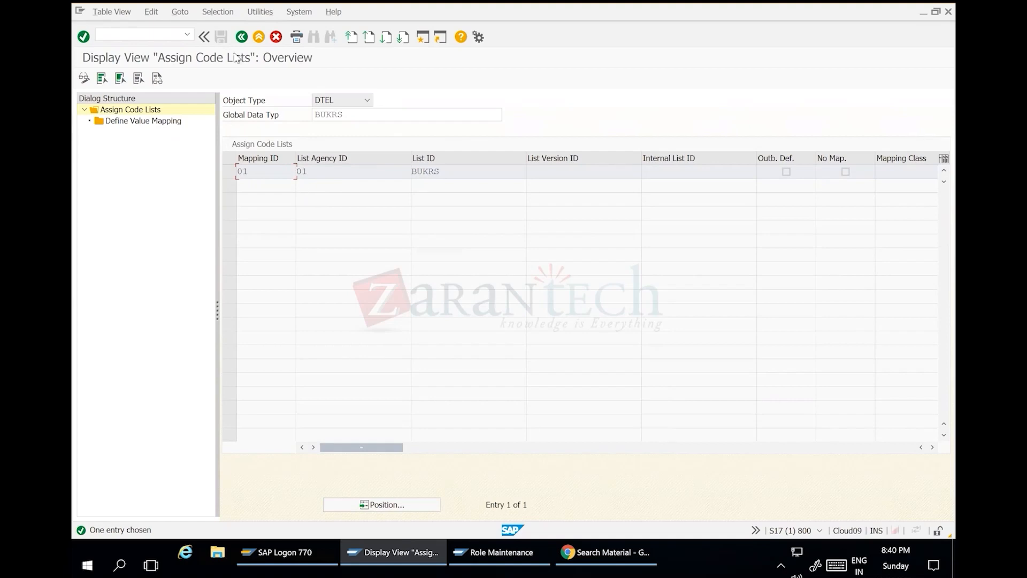
pyautogui.click(241, 36)
pyautogui.click(241, 36)
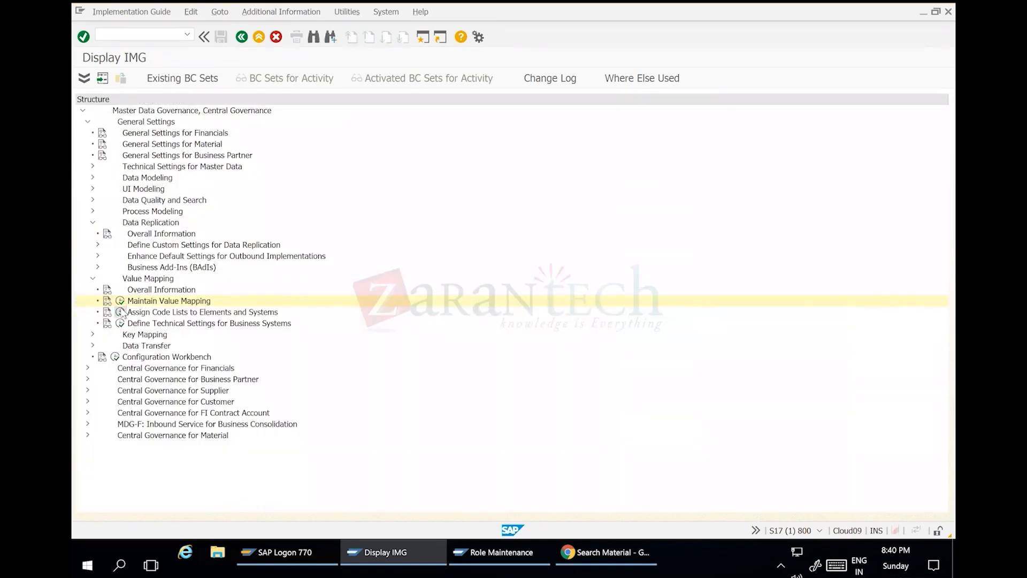
# Step: Open Assign Code Lists to Elements and Systems and check the BUKRS entry's internal list ID, business system and list ID
pyautogui.click(120, 312)
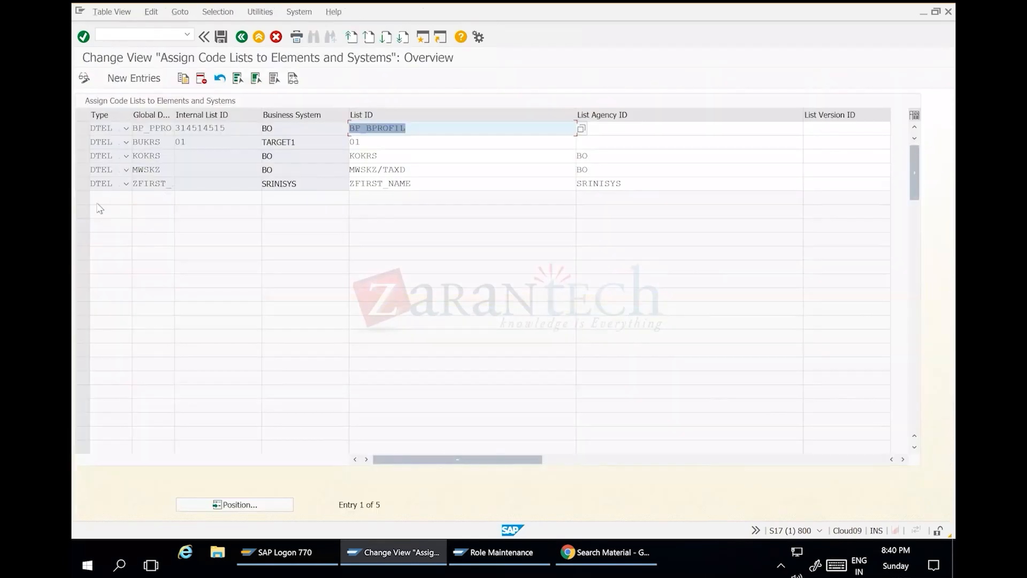
pyautogui.click(85, 142)
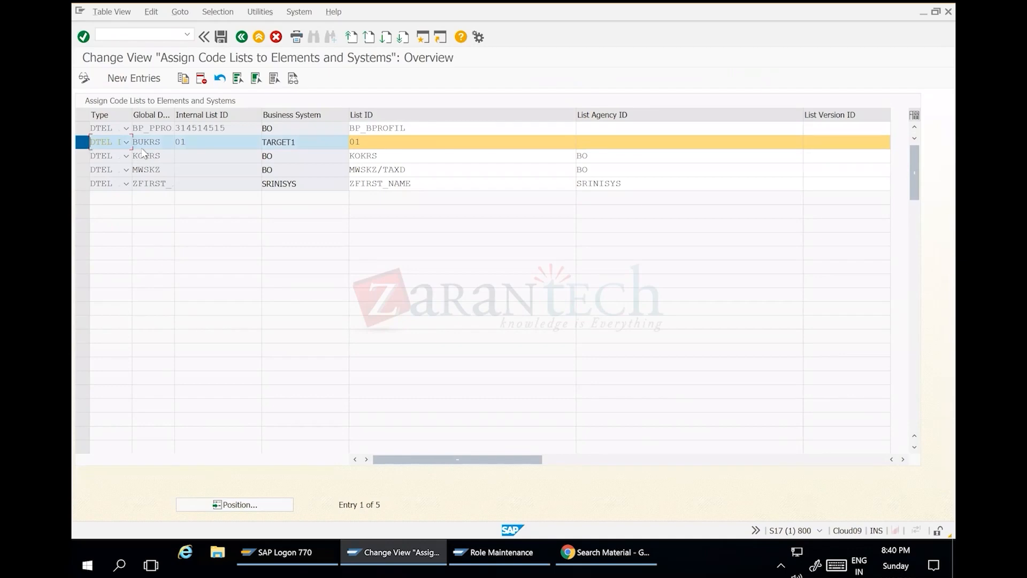
pyautogui.doubleClick(184, 142)
pyautogui.moveTo(301, 145); pyautogui.dragTo(211, 145)
pyautogui.moveTo(387, 144); pyautogui.dragTo(276, 130)
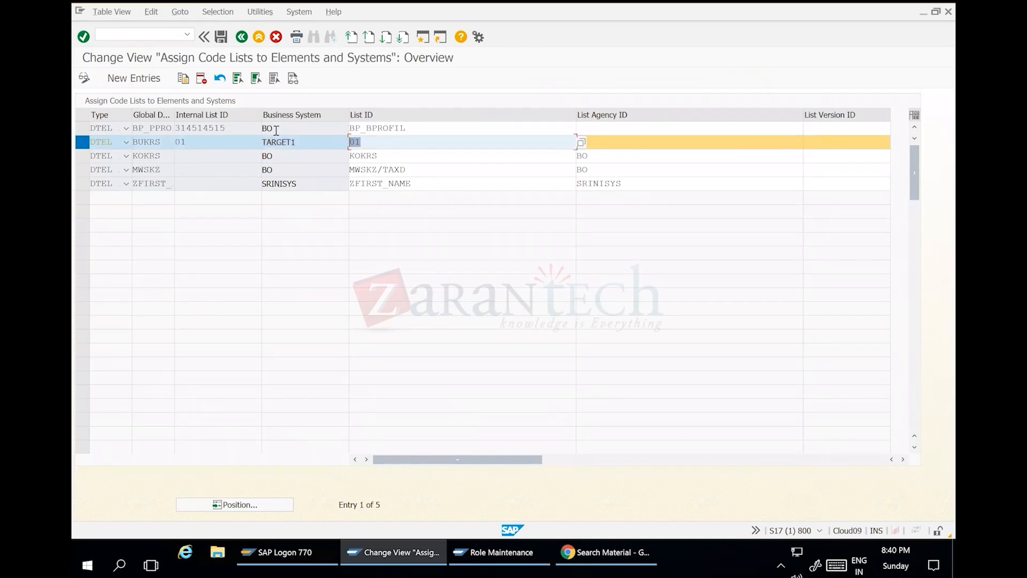